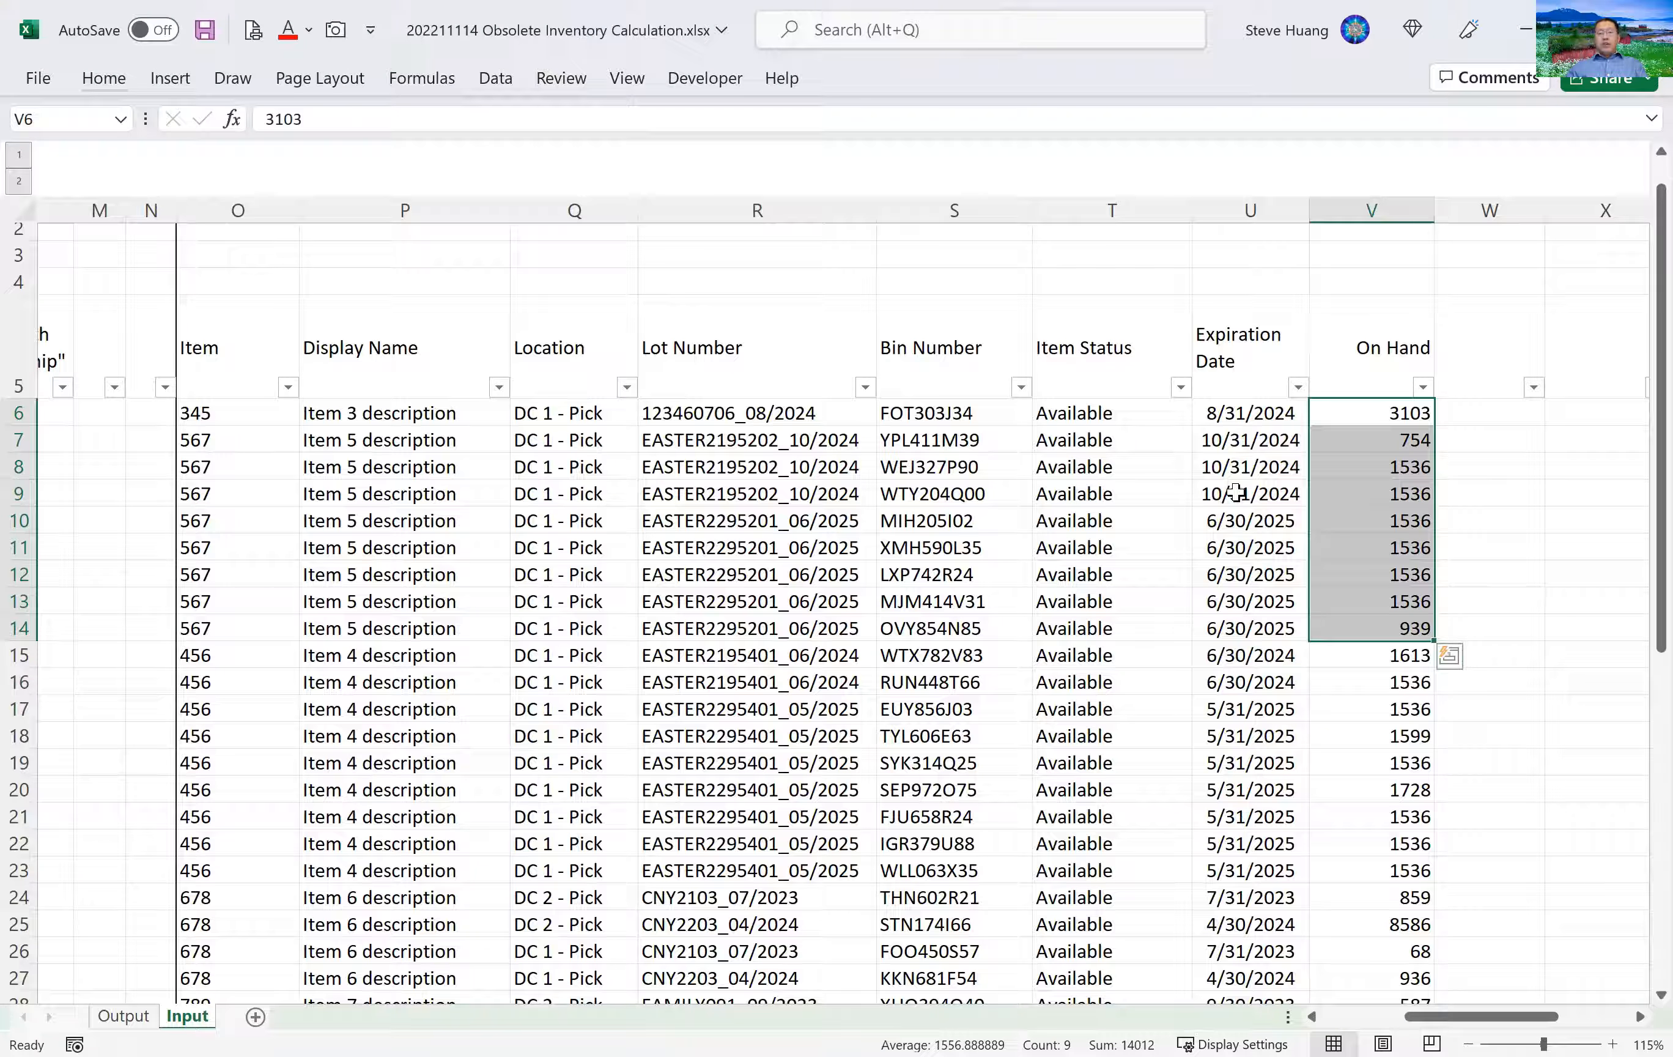
Review the item numbers and the first-12M and next-12M potential short-dated sums on the Output sheet.
key(ctrl+Page_Up)
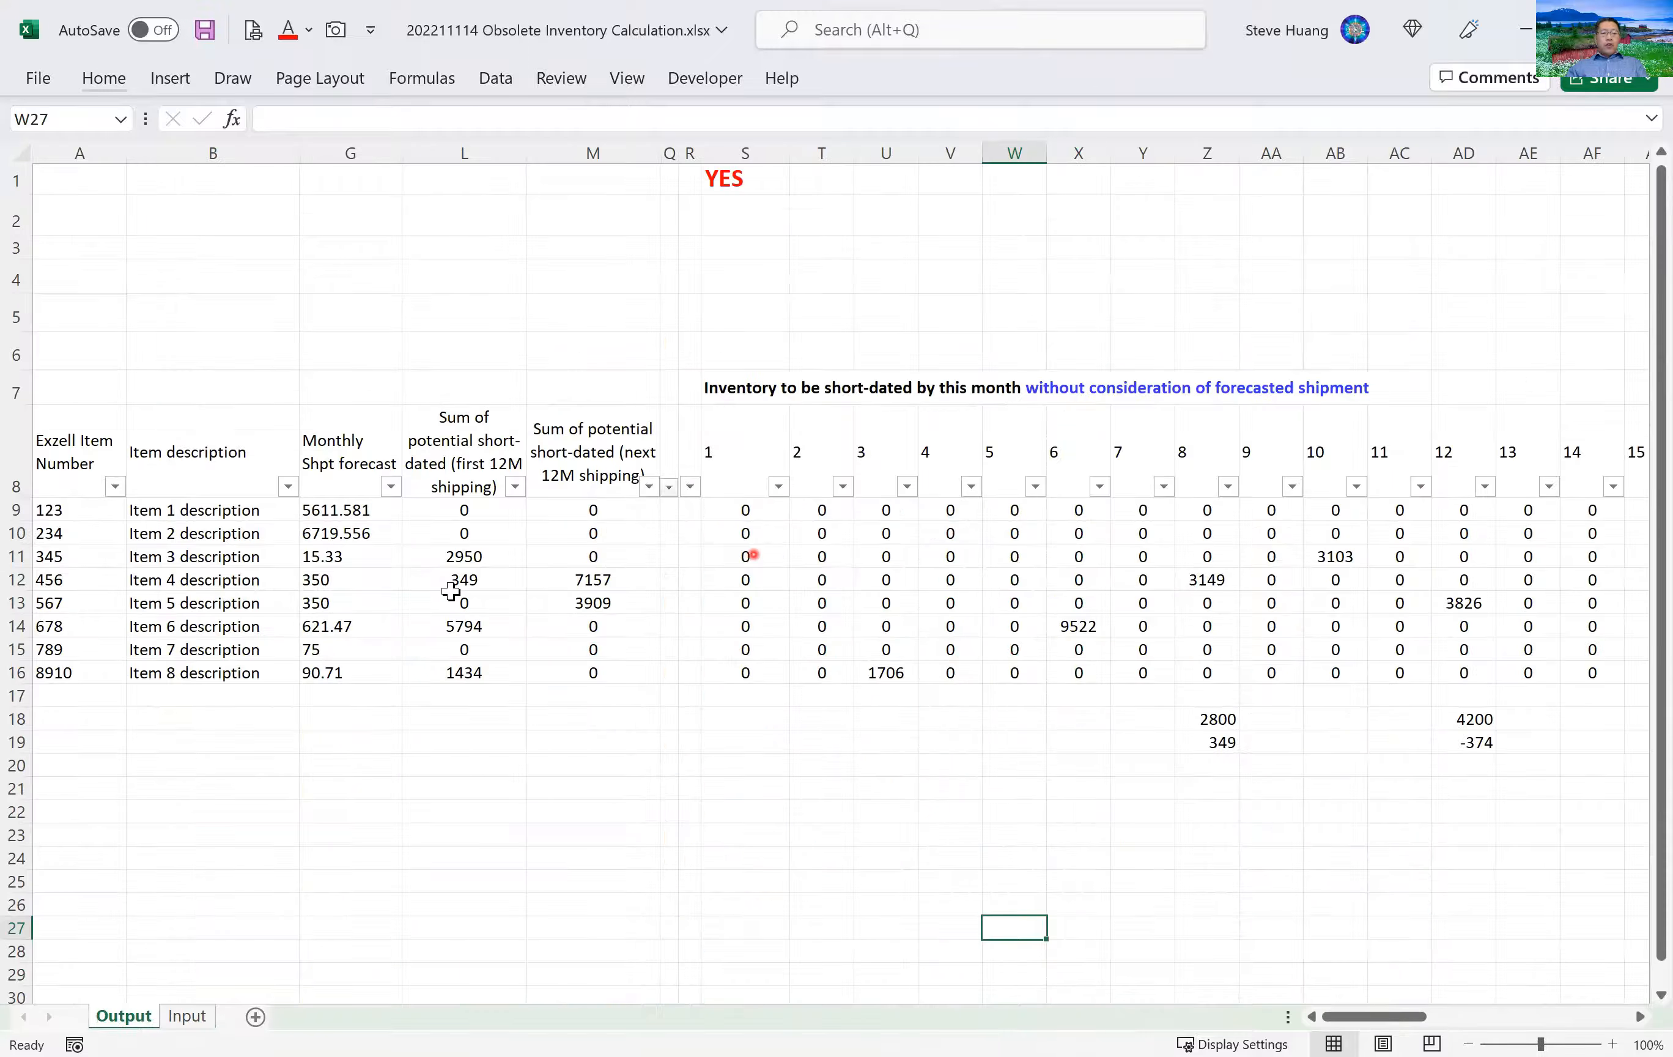
click(75, 515)
drag(69, 651, 69, 672)
click(460, 514)
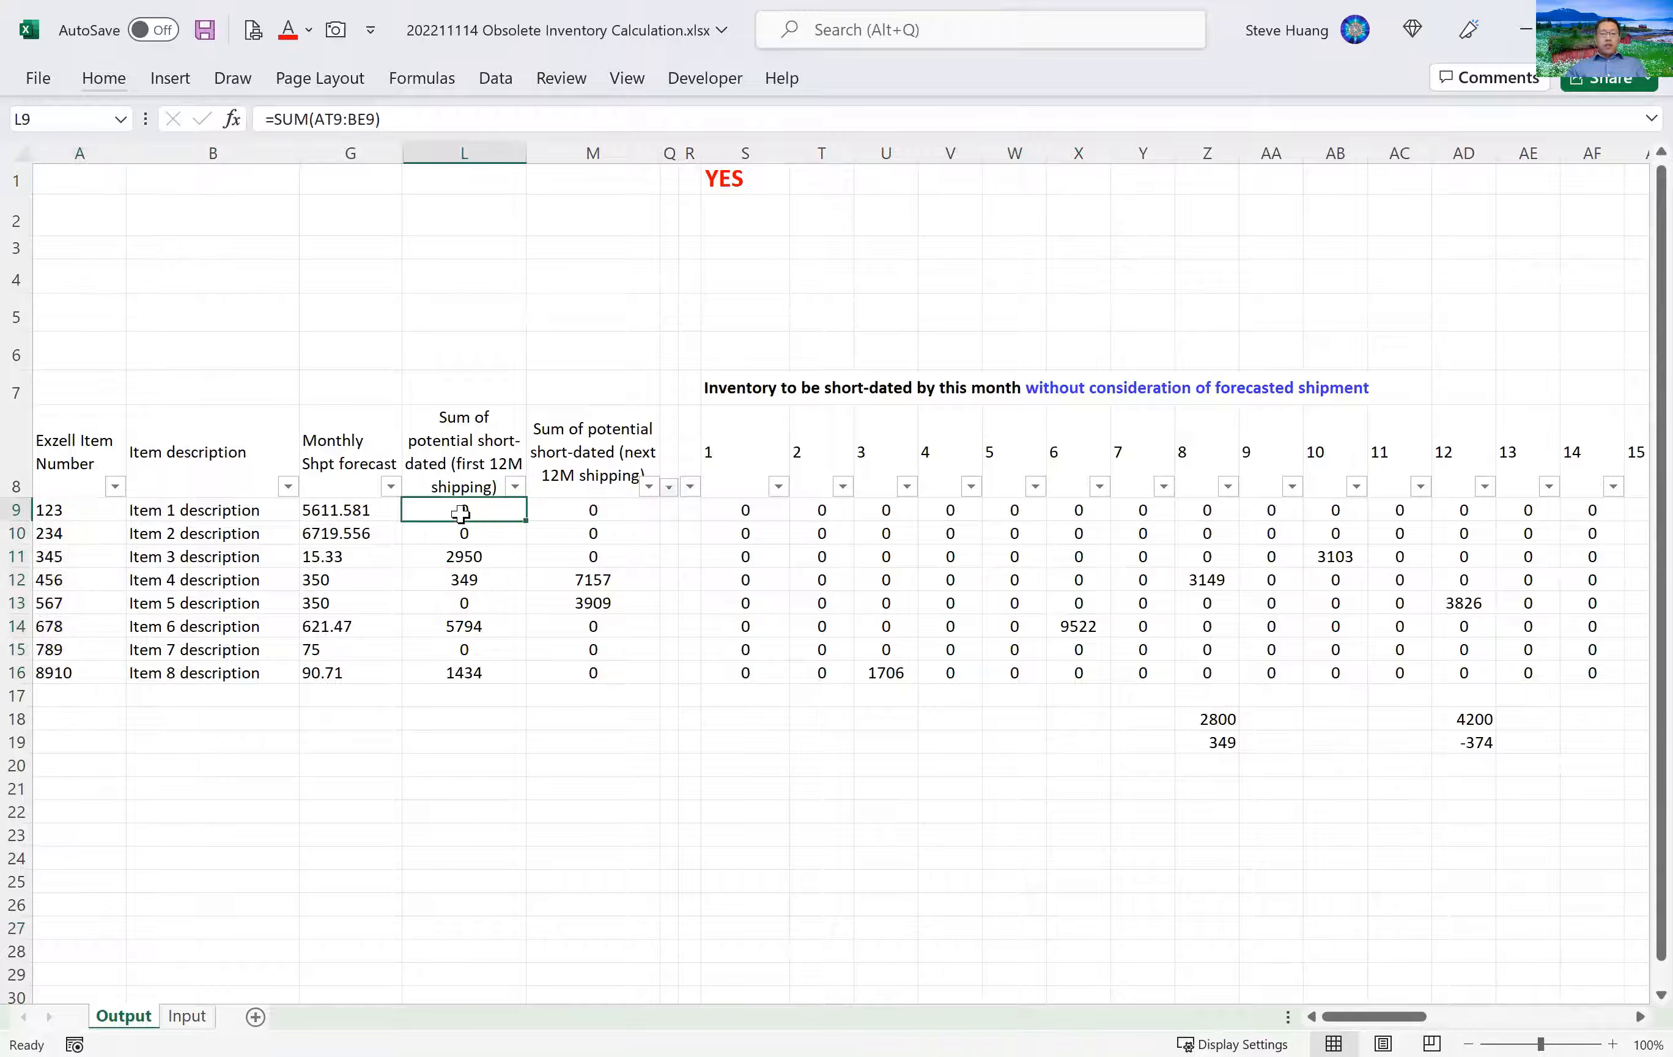
drag(462, 512, 459, 685)
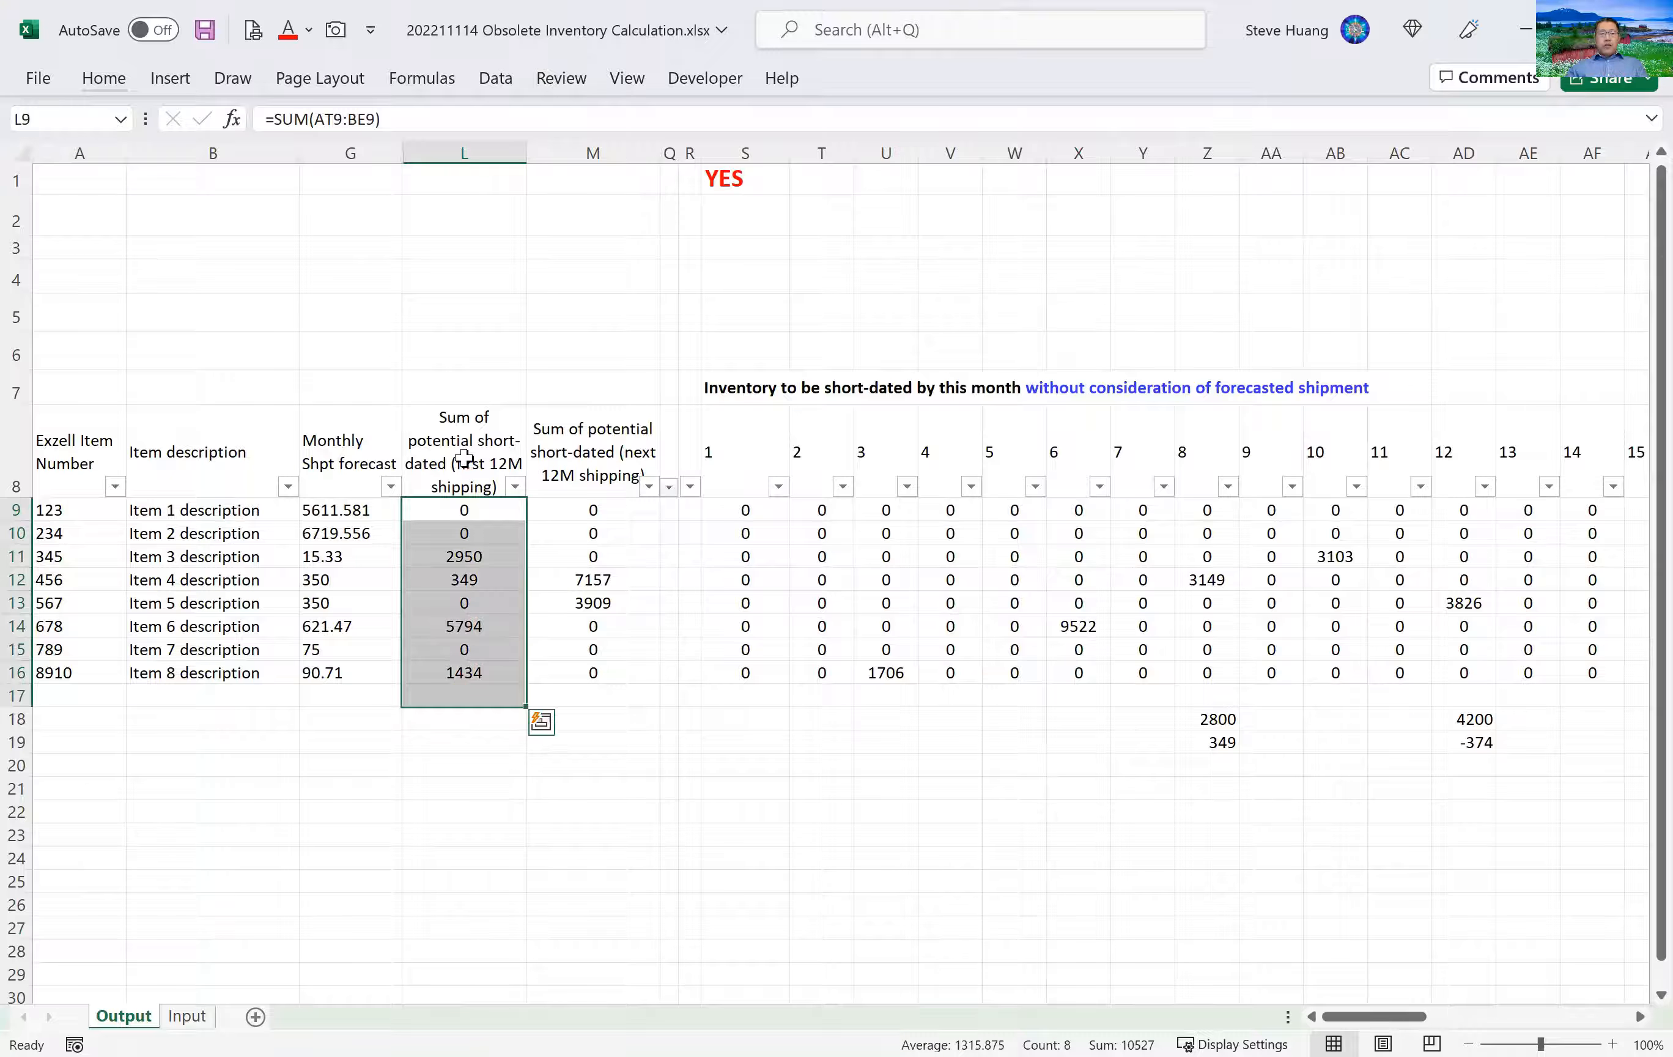
click(588, 507)
drag(588, 606, 588, 684)
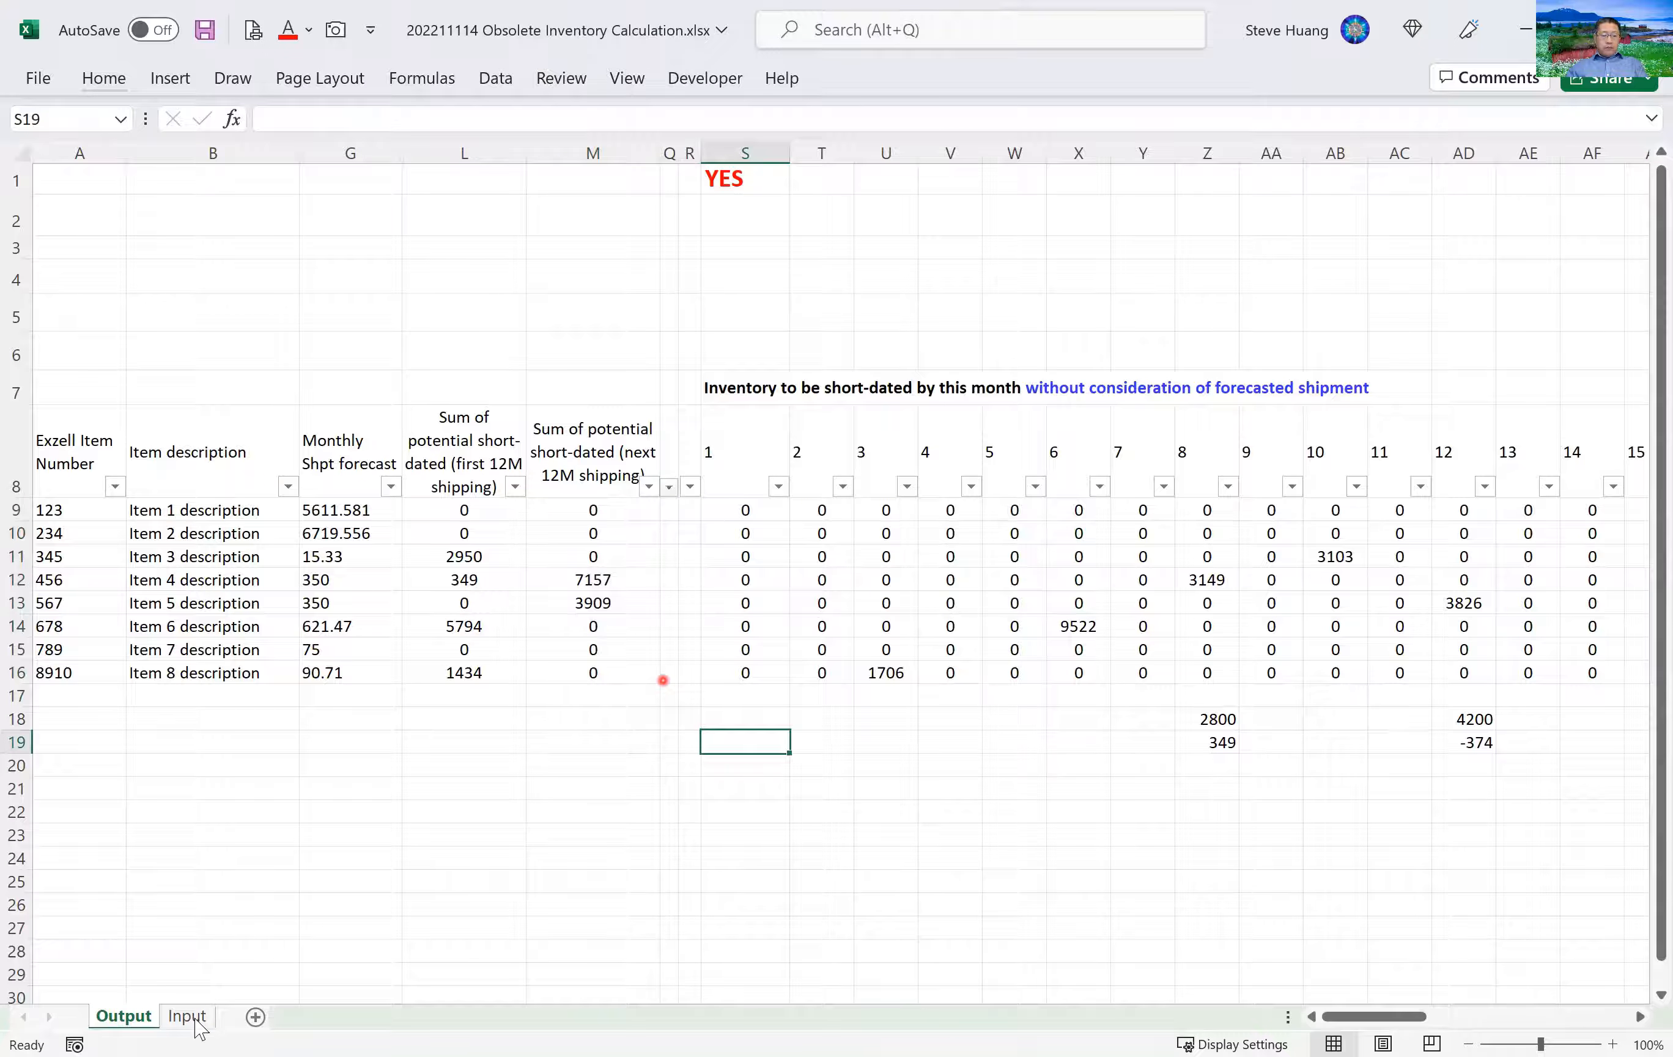
Review the calculated columns A through L on the Input sheet and return to the Output sheet.
click(188, 1015)
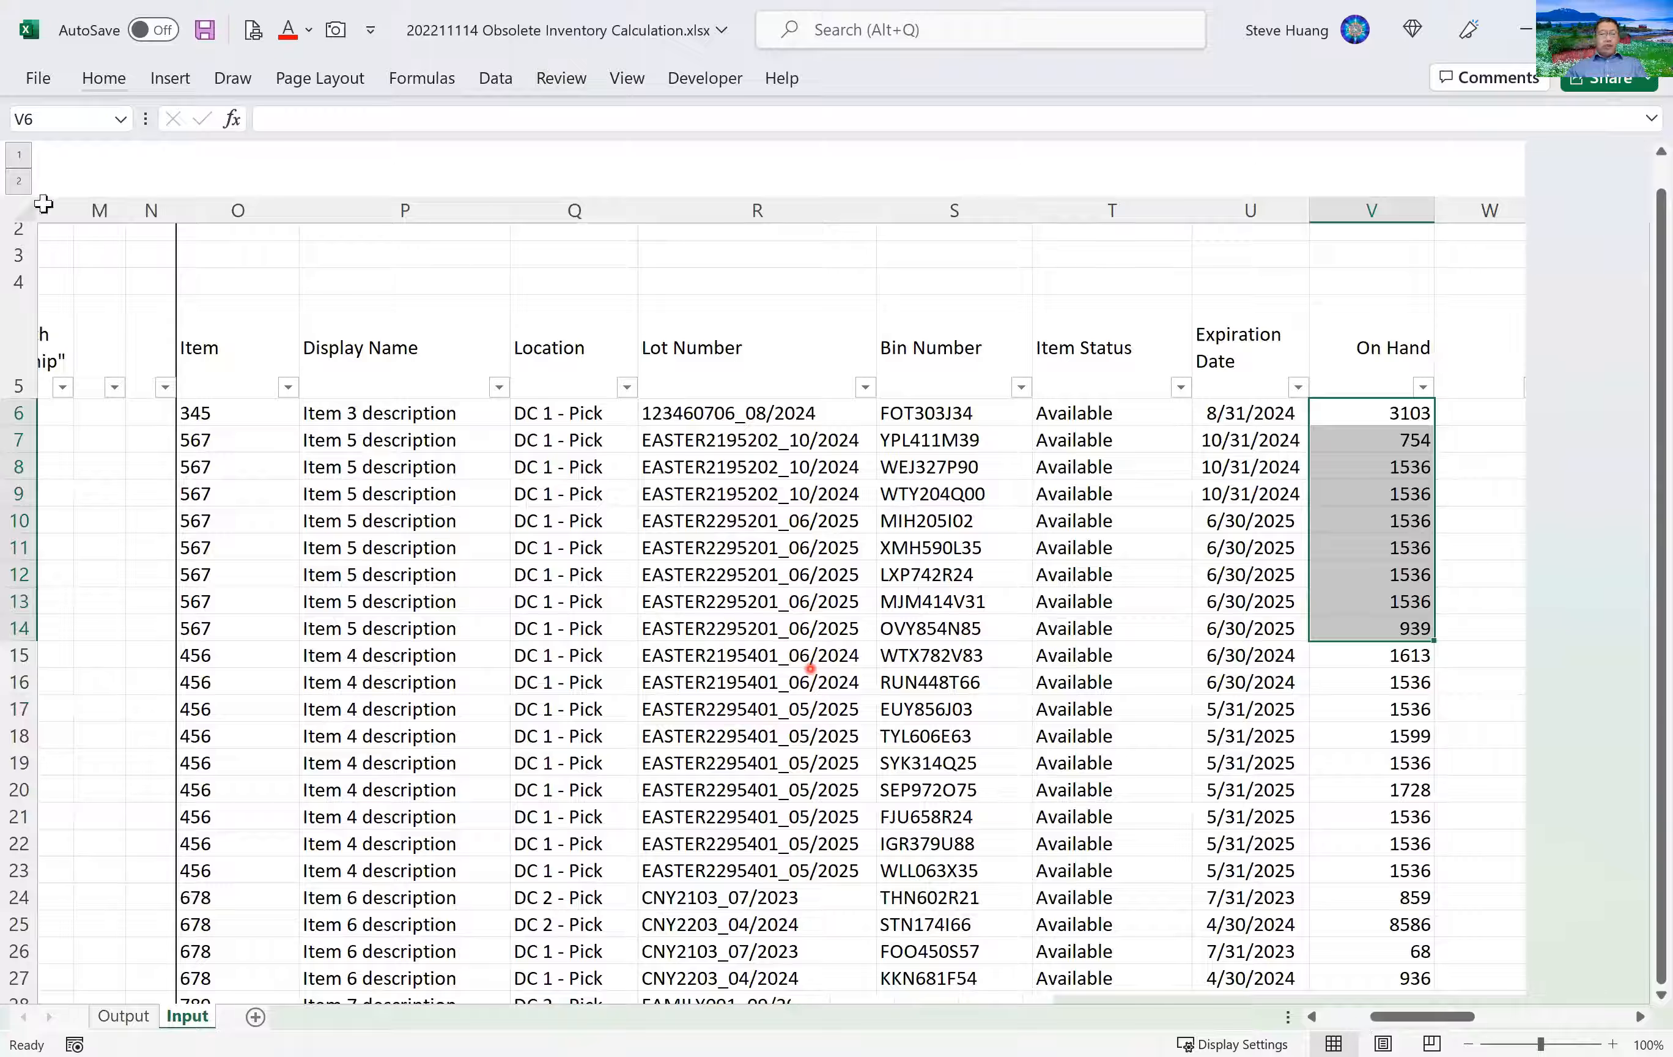
drag(57, 209, 814, 212)
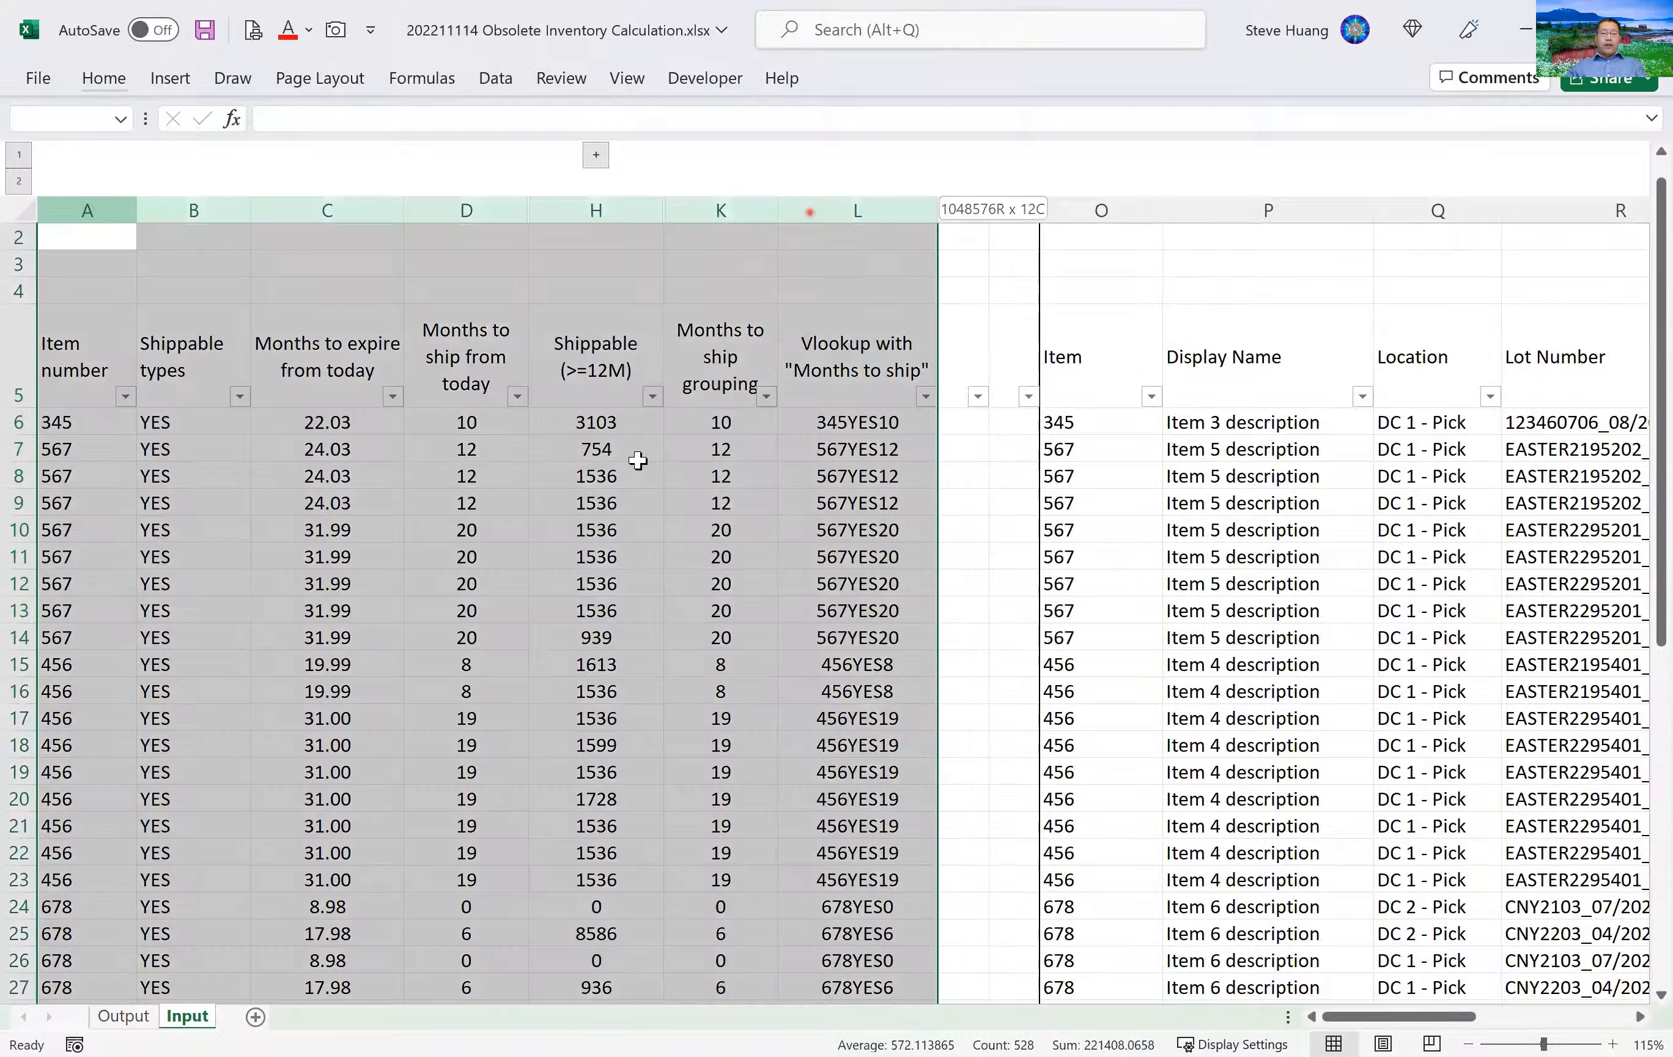
click(124, 1019)
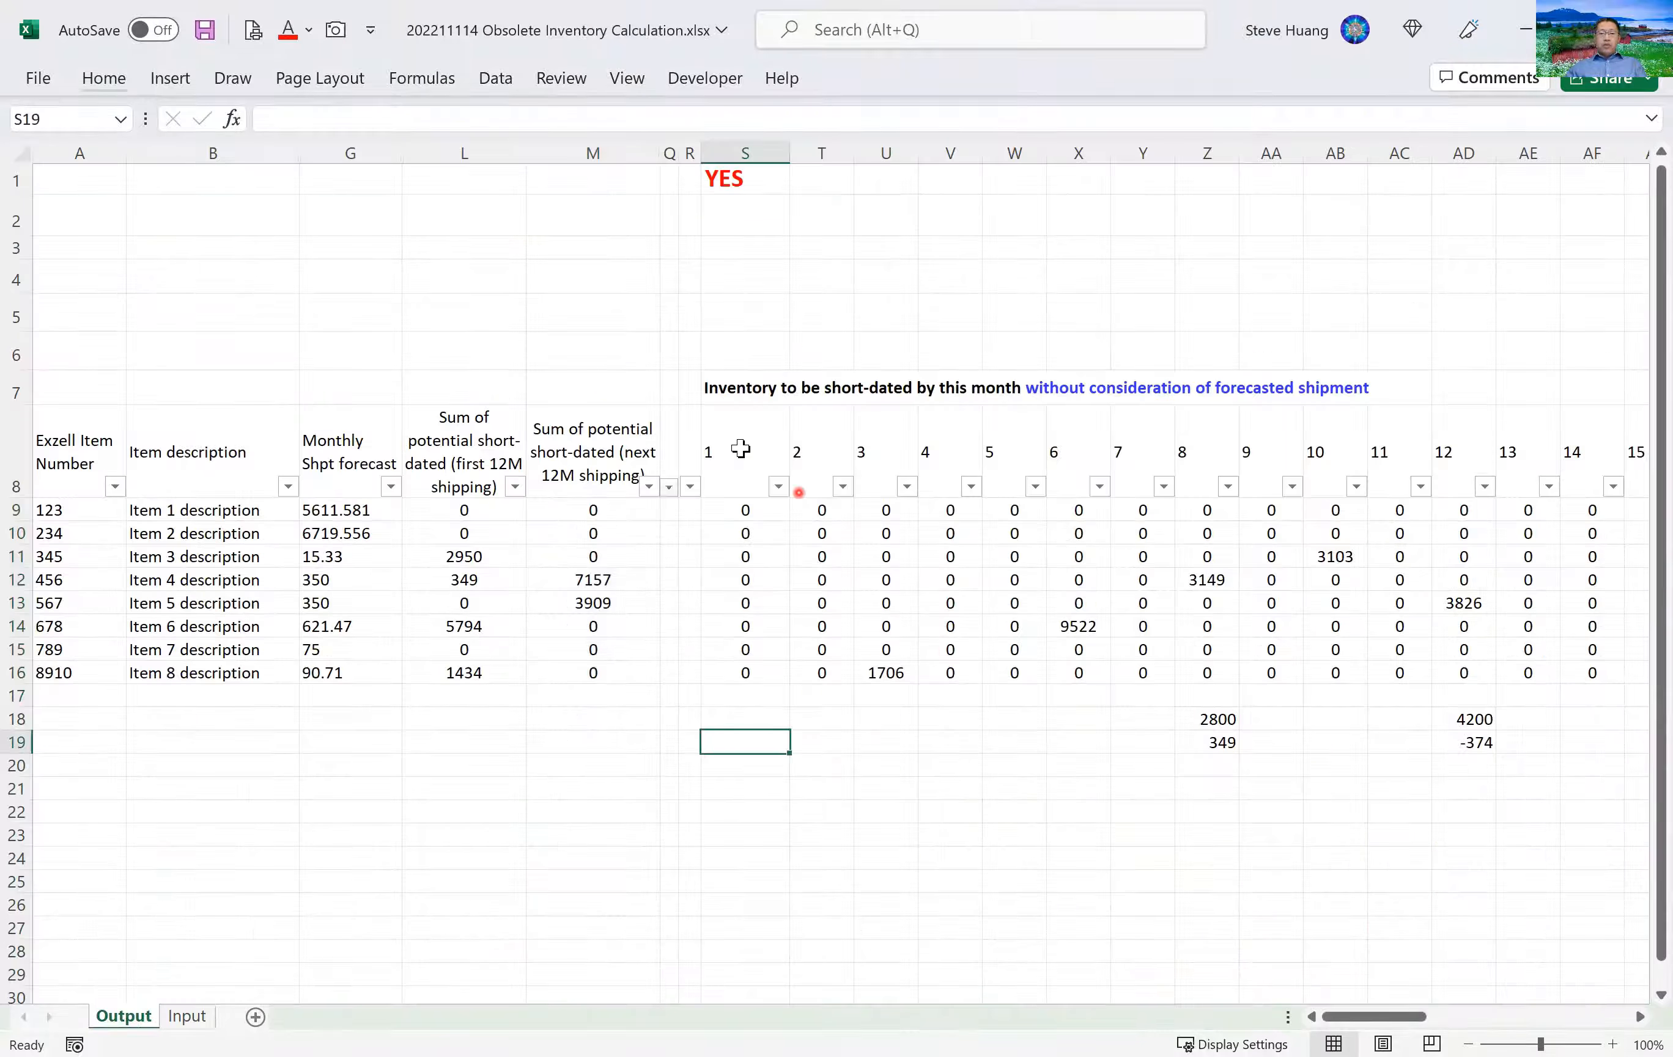
Examine the row 8 month headers of the inventory sections without and after forecasted shipment, ending at cell S8.
click(740, 449)
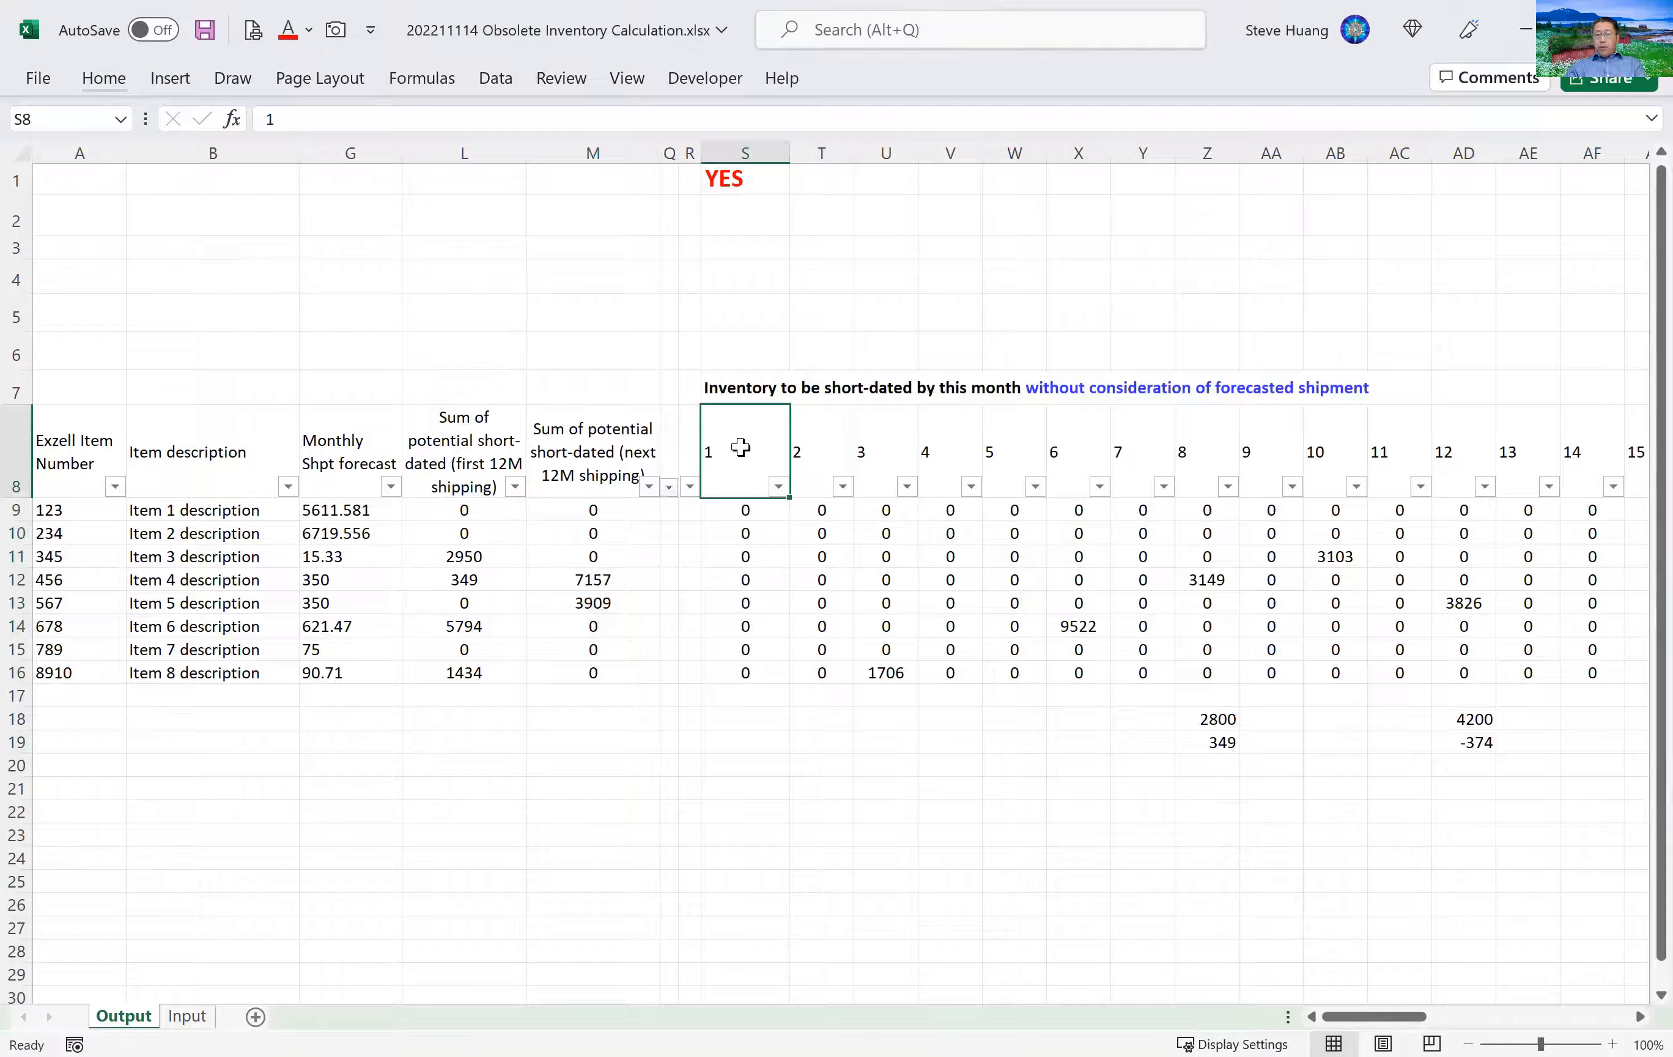
key(ctrl+shift+Right)
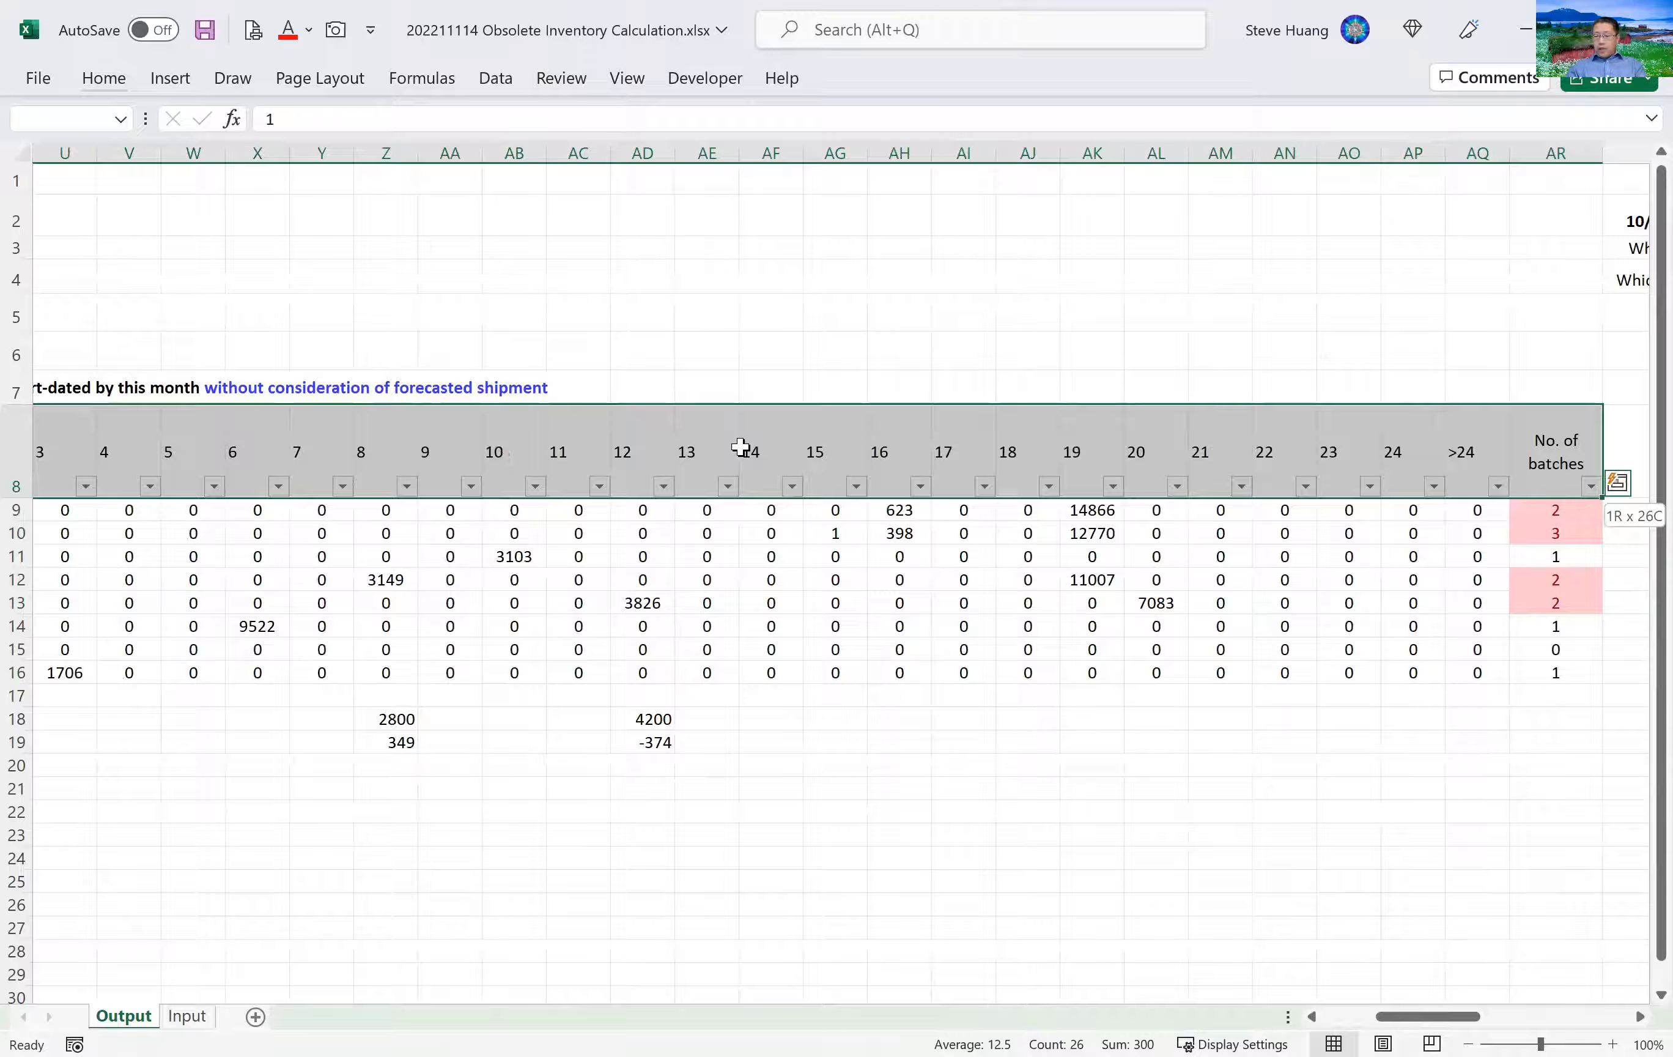
key(ctrl+Right)
key(ctrl+Right)
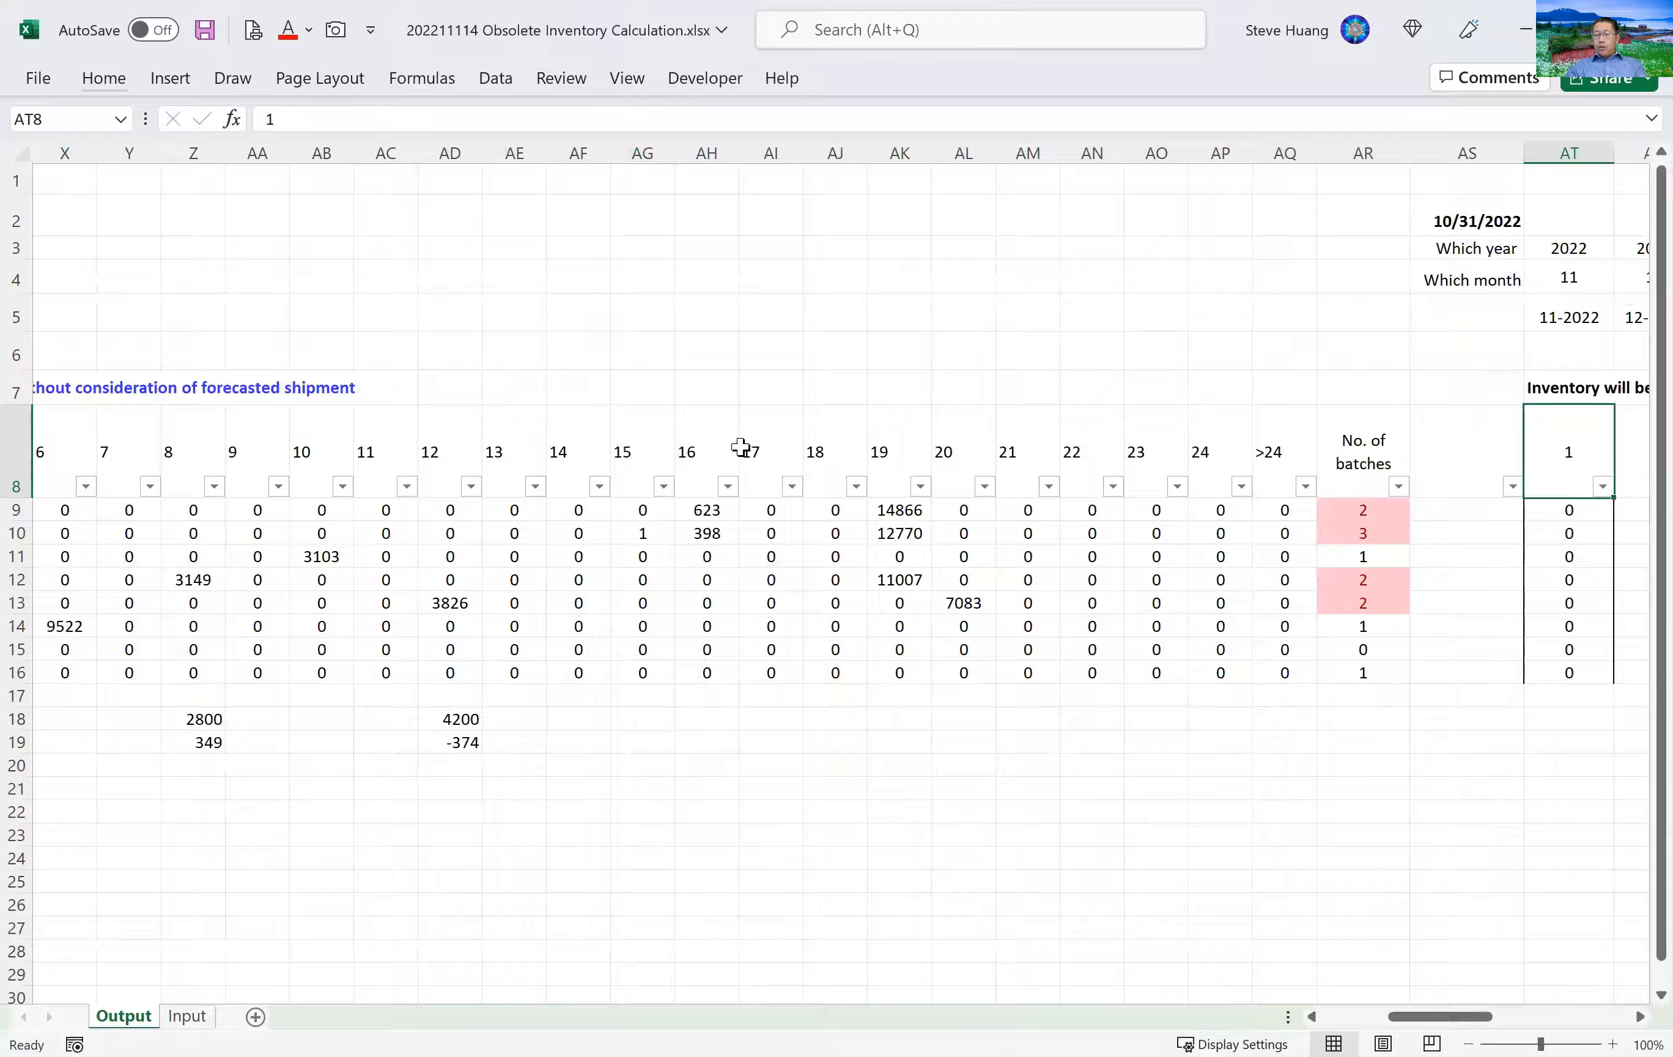
key(ctrl+shift+Right)
key(ctrl+Left)
key(ctrl+Left)
key(ctrl+Left)
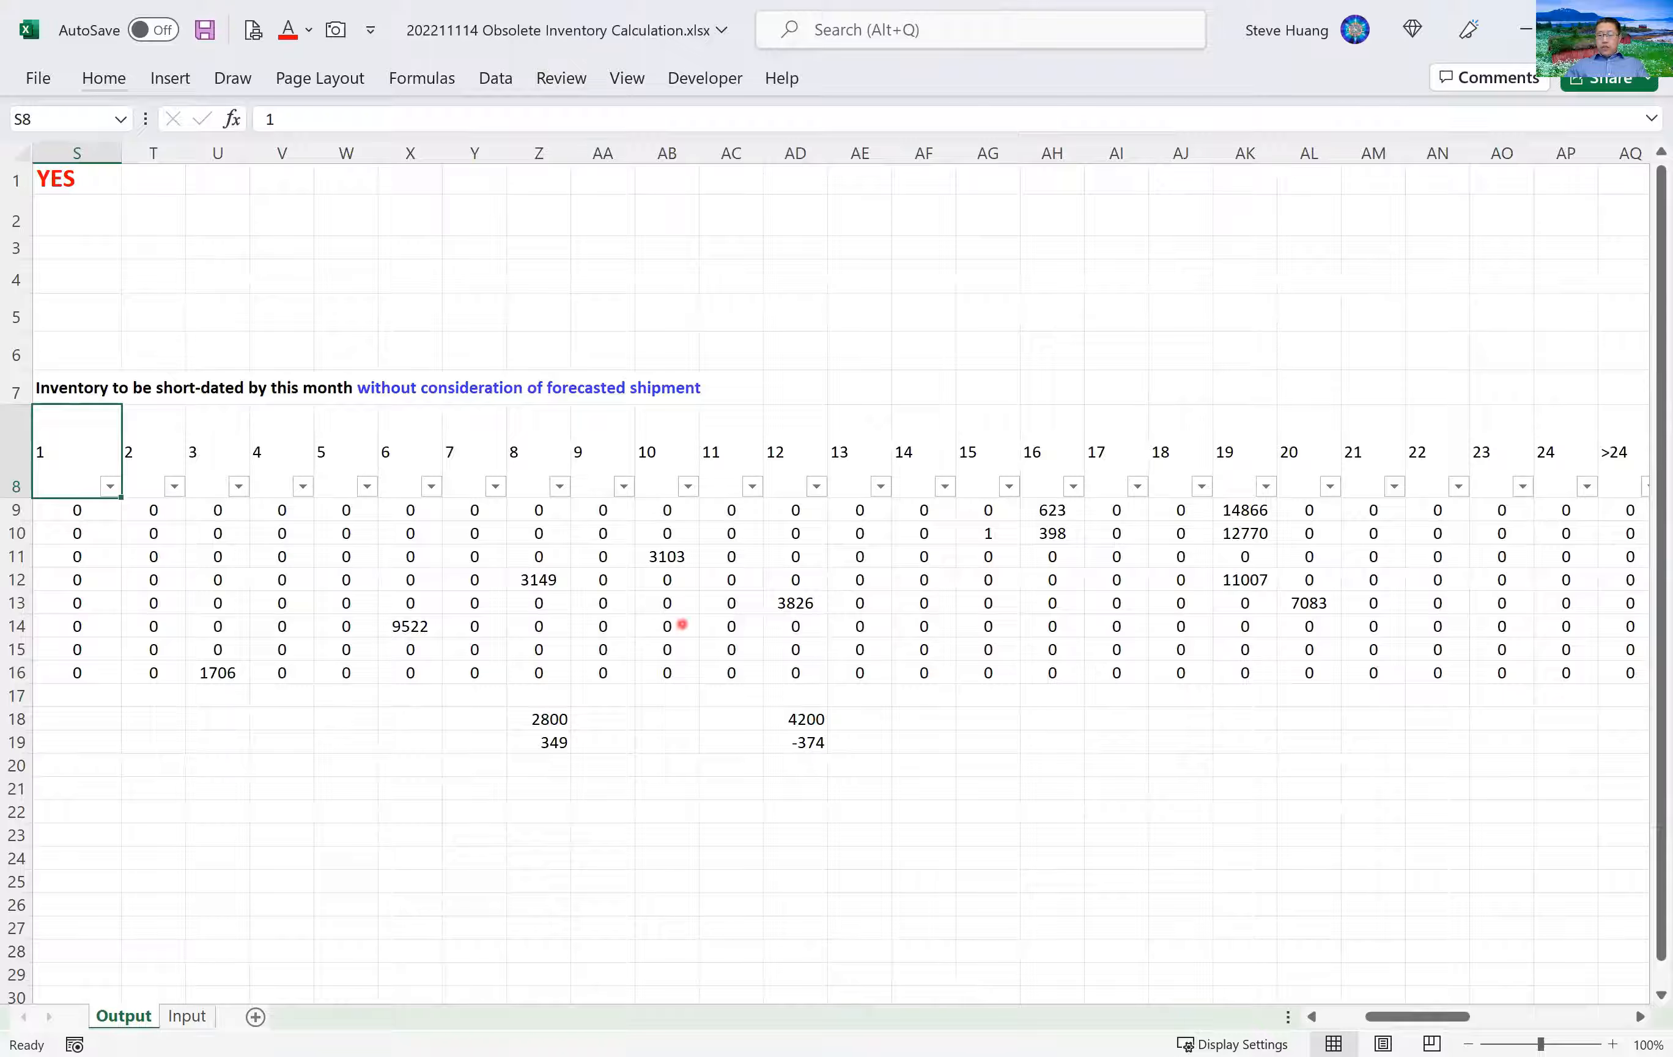
Inspect the SUMIF formula in Output cell S9 and the Input sheet columns it refers to, leaving the formula unedited.
click(1312, 1017)
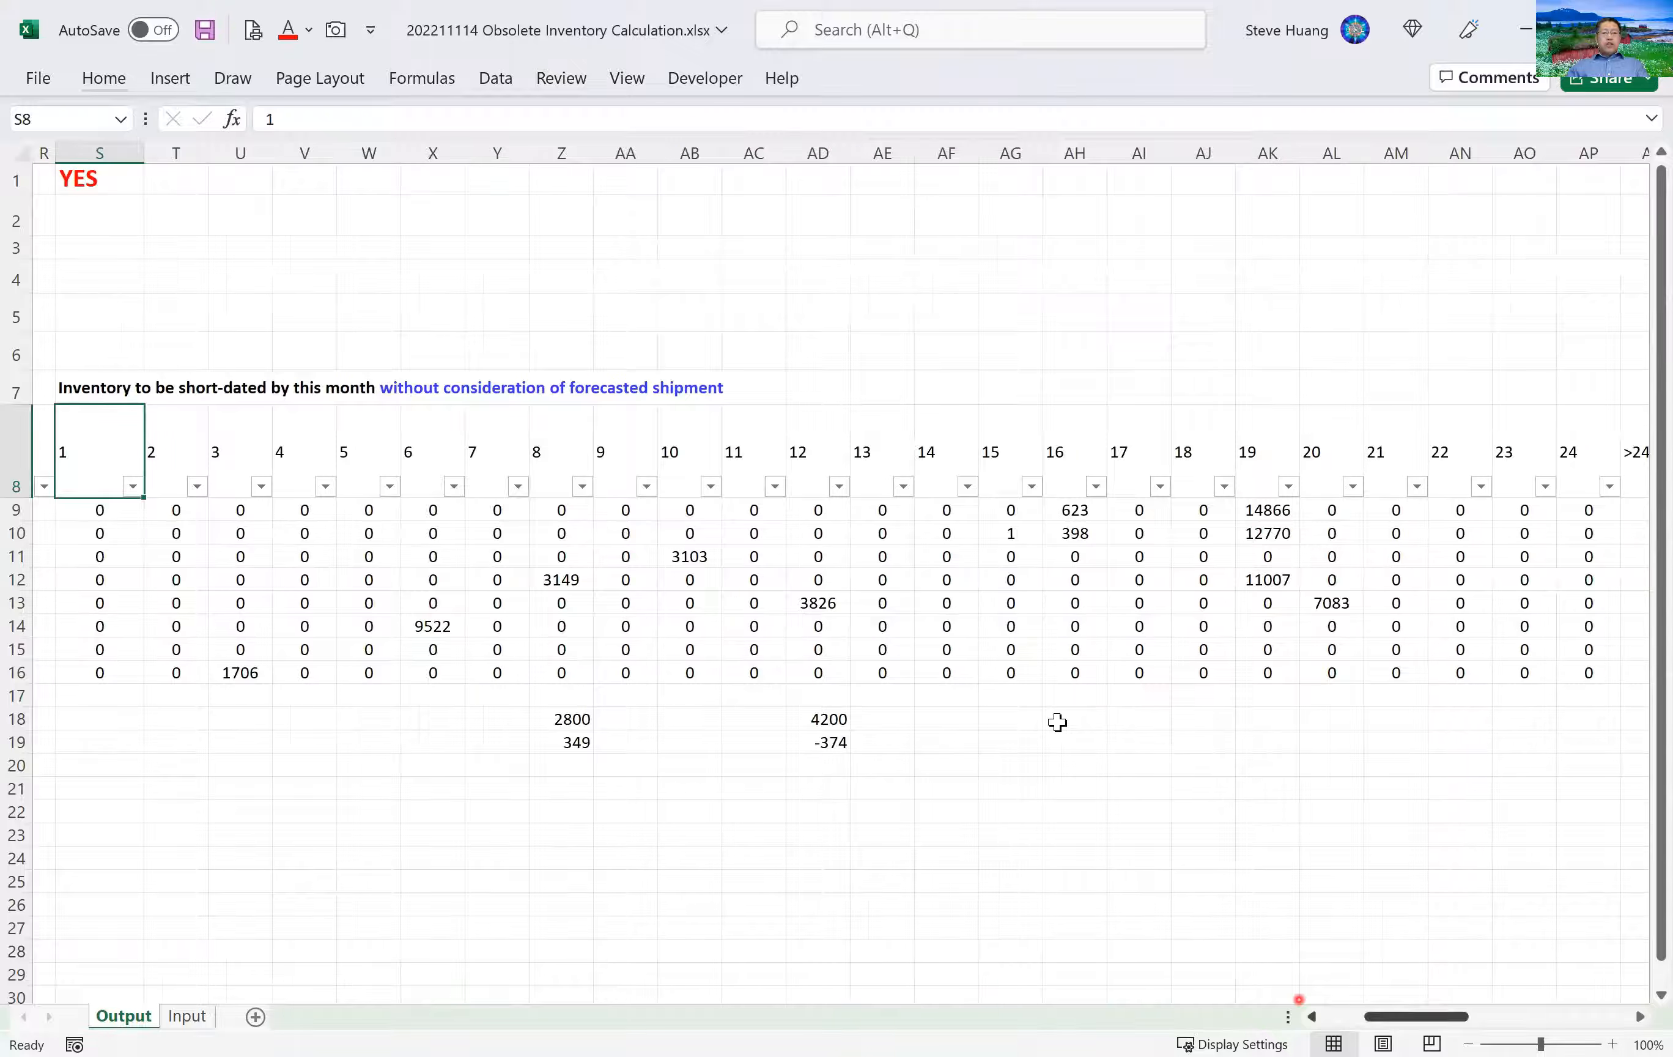
scroll(1090, 734, left, 1)
scroll(1339, 1028, left, 3)
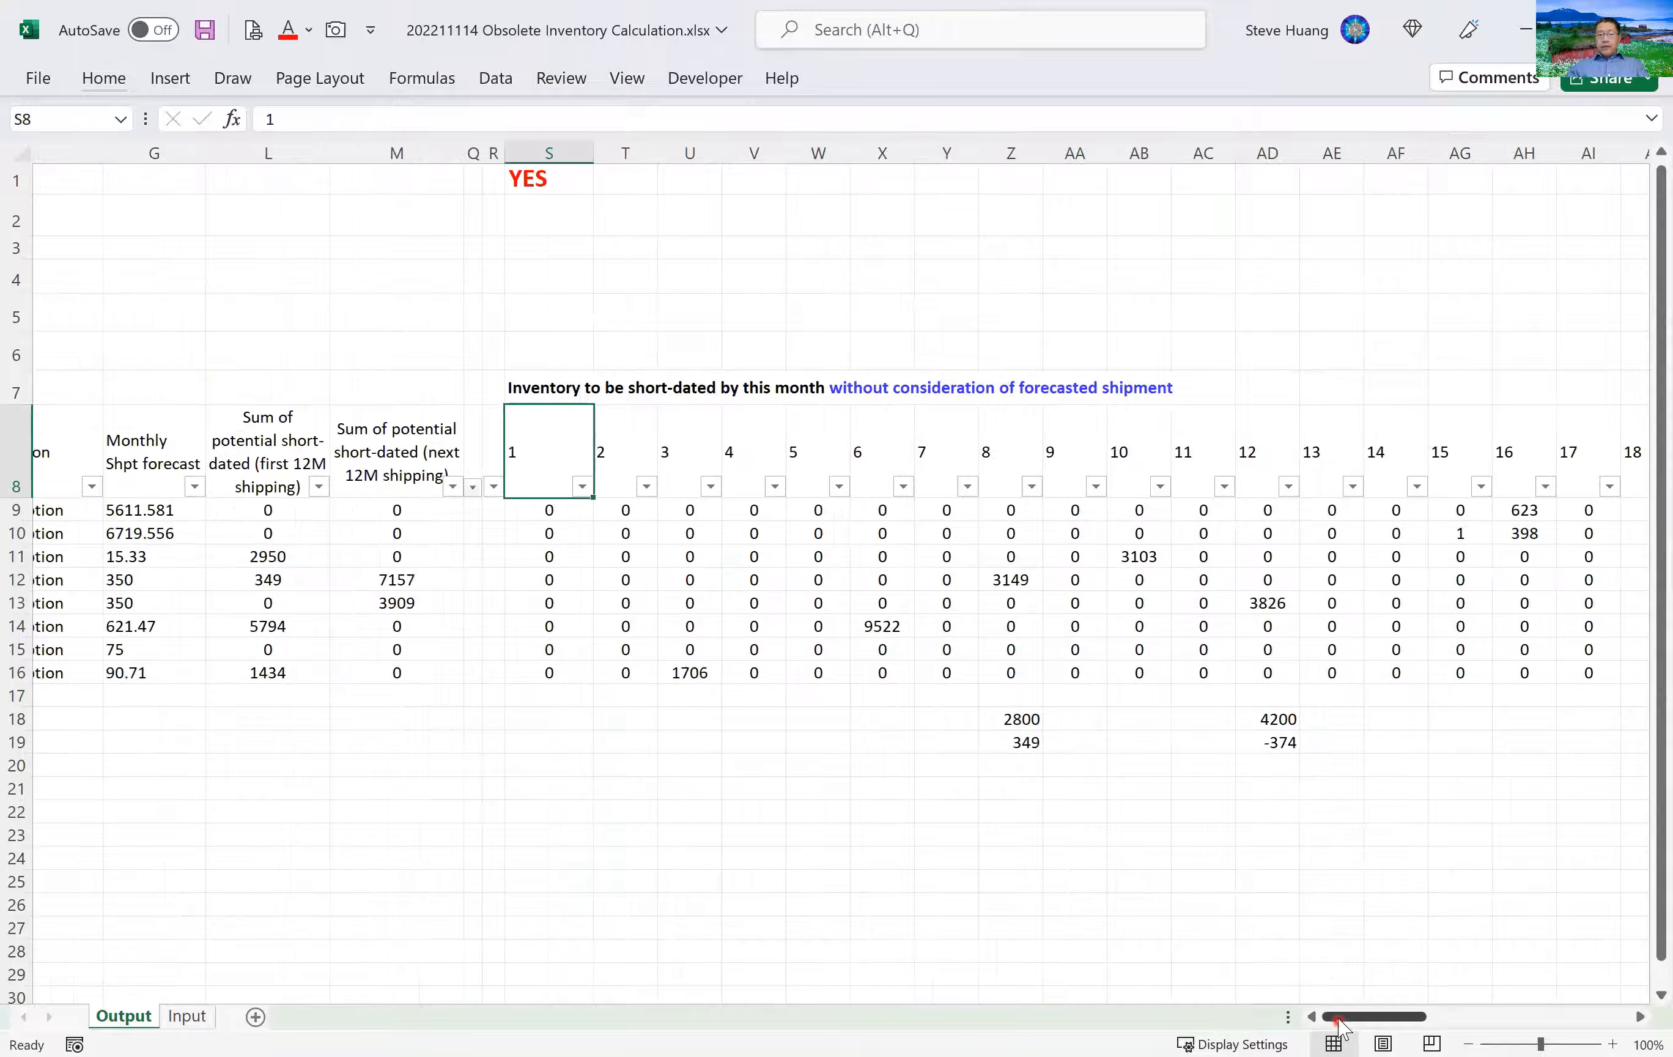
scroll(814, 527, left, 2)
click(758, 511)
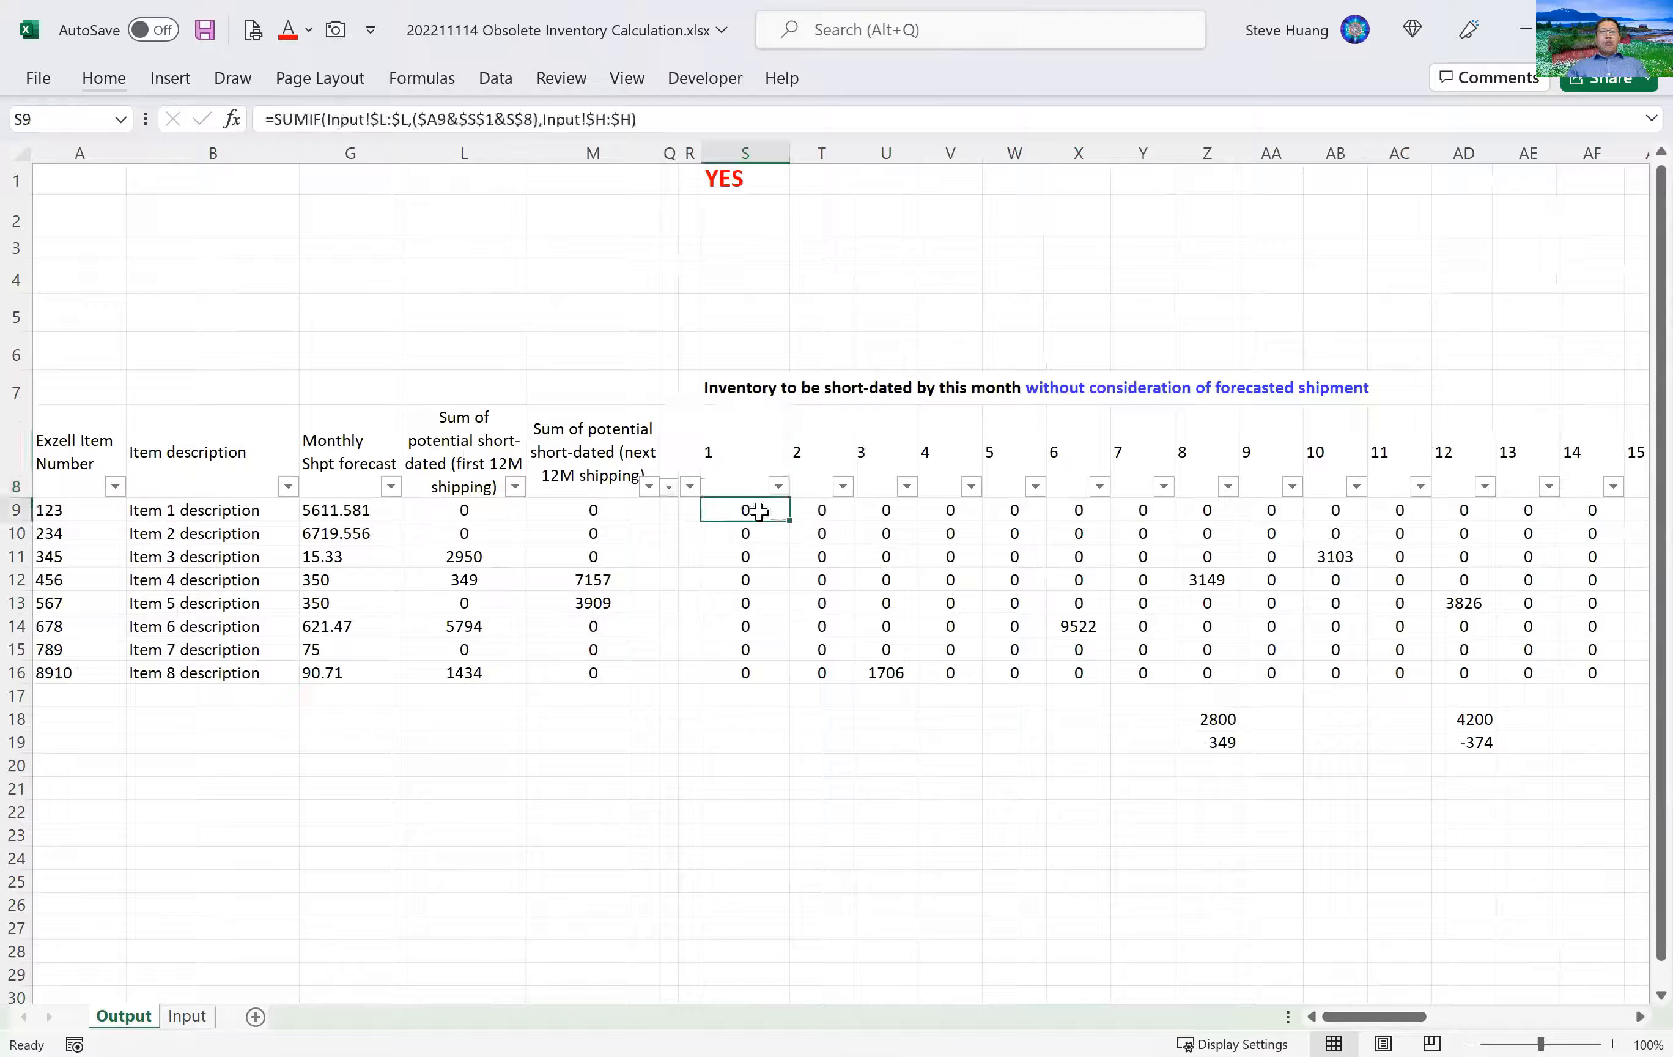
drag(747, 451, 1267, 460)
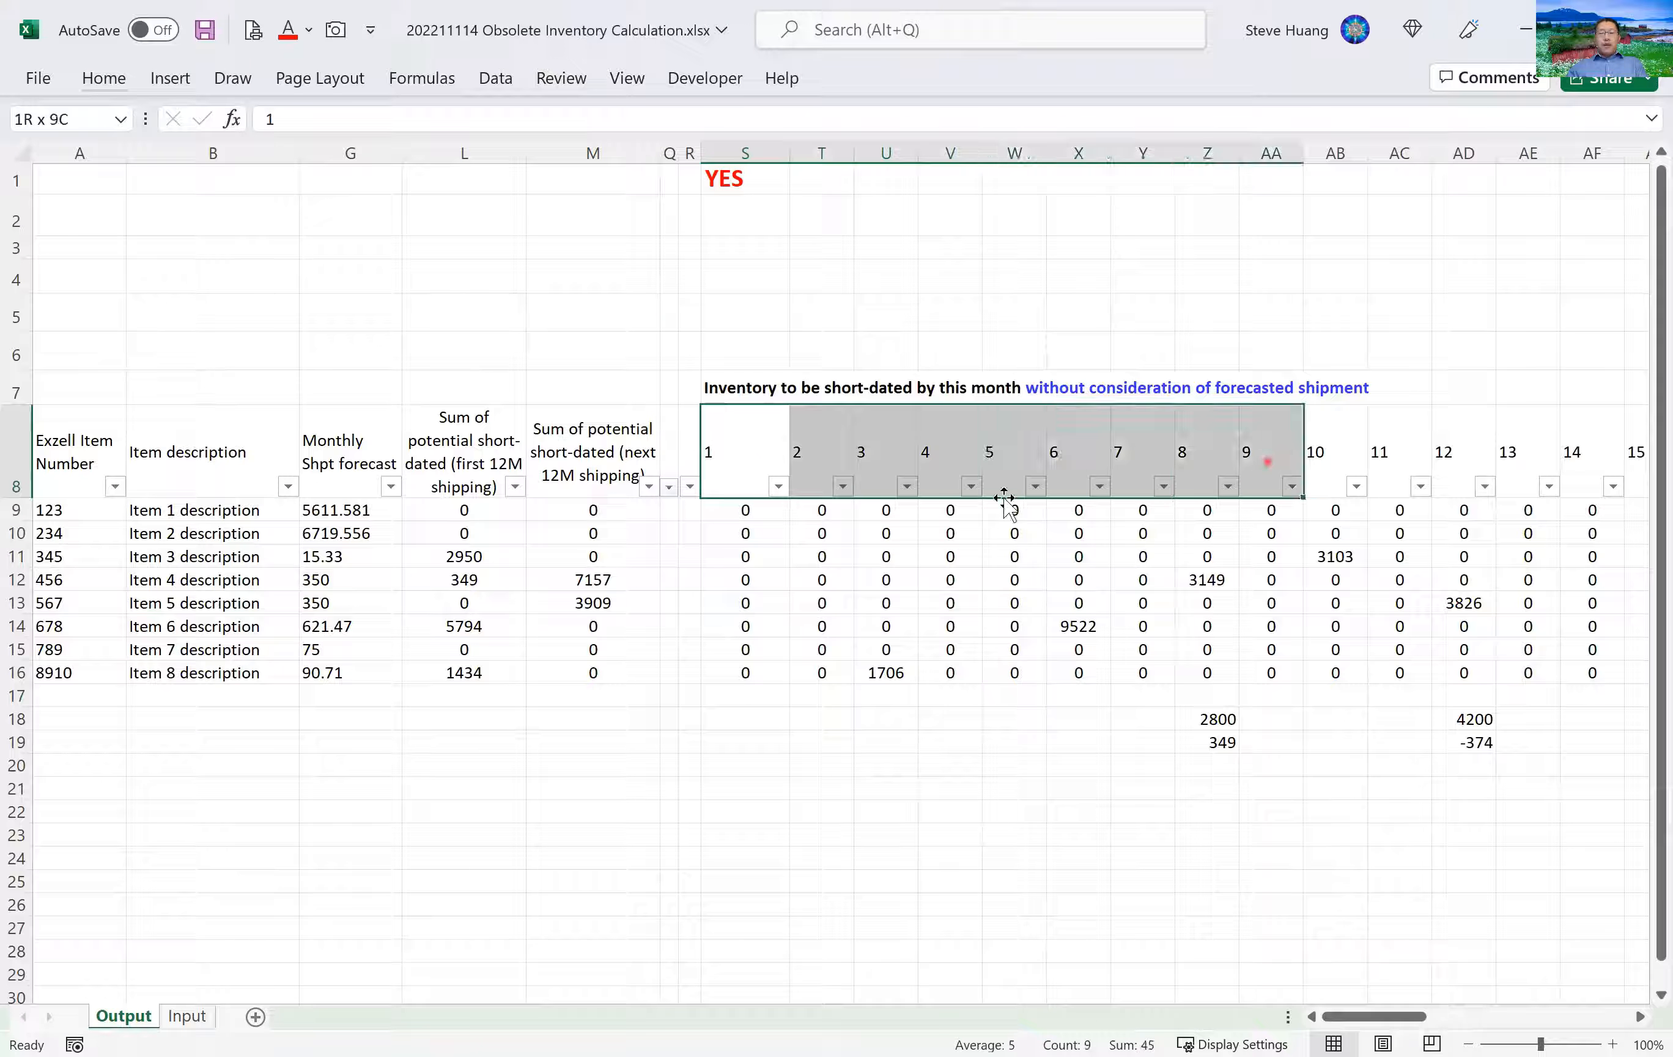
double_click(754, 510)
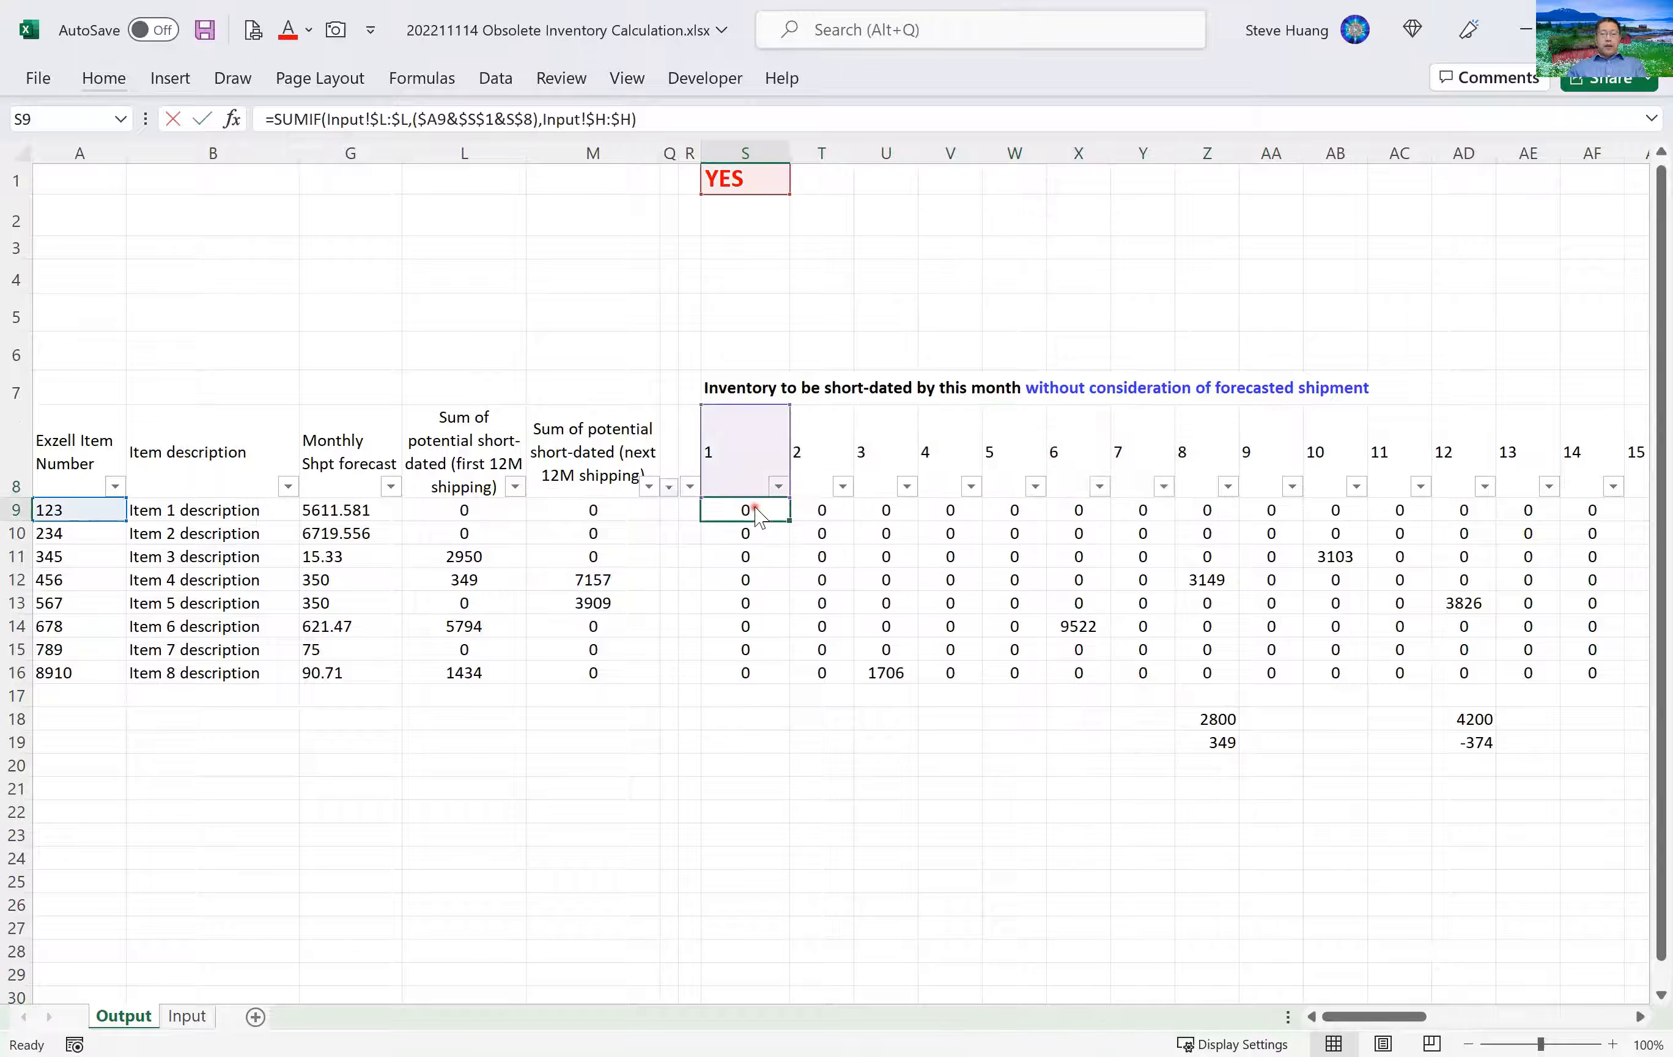
key(F2)
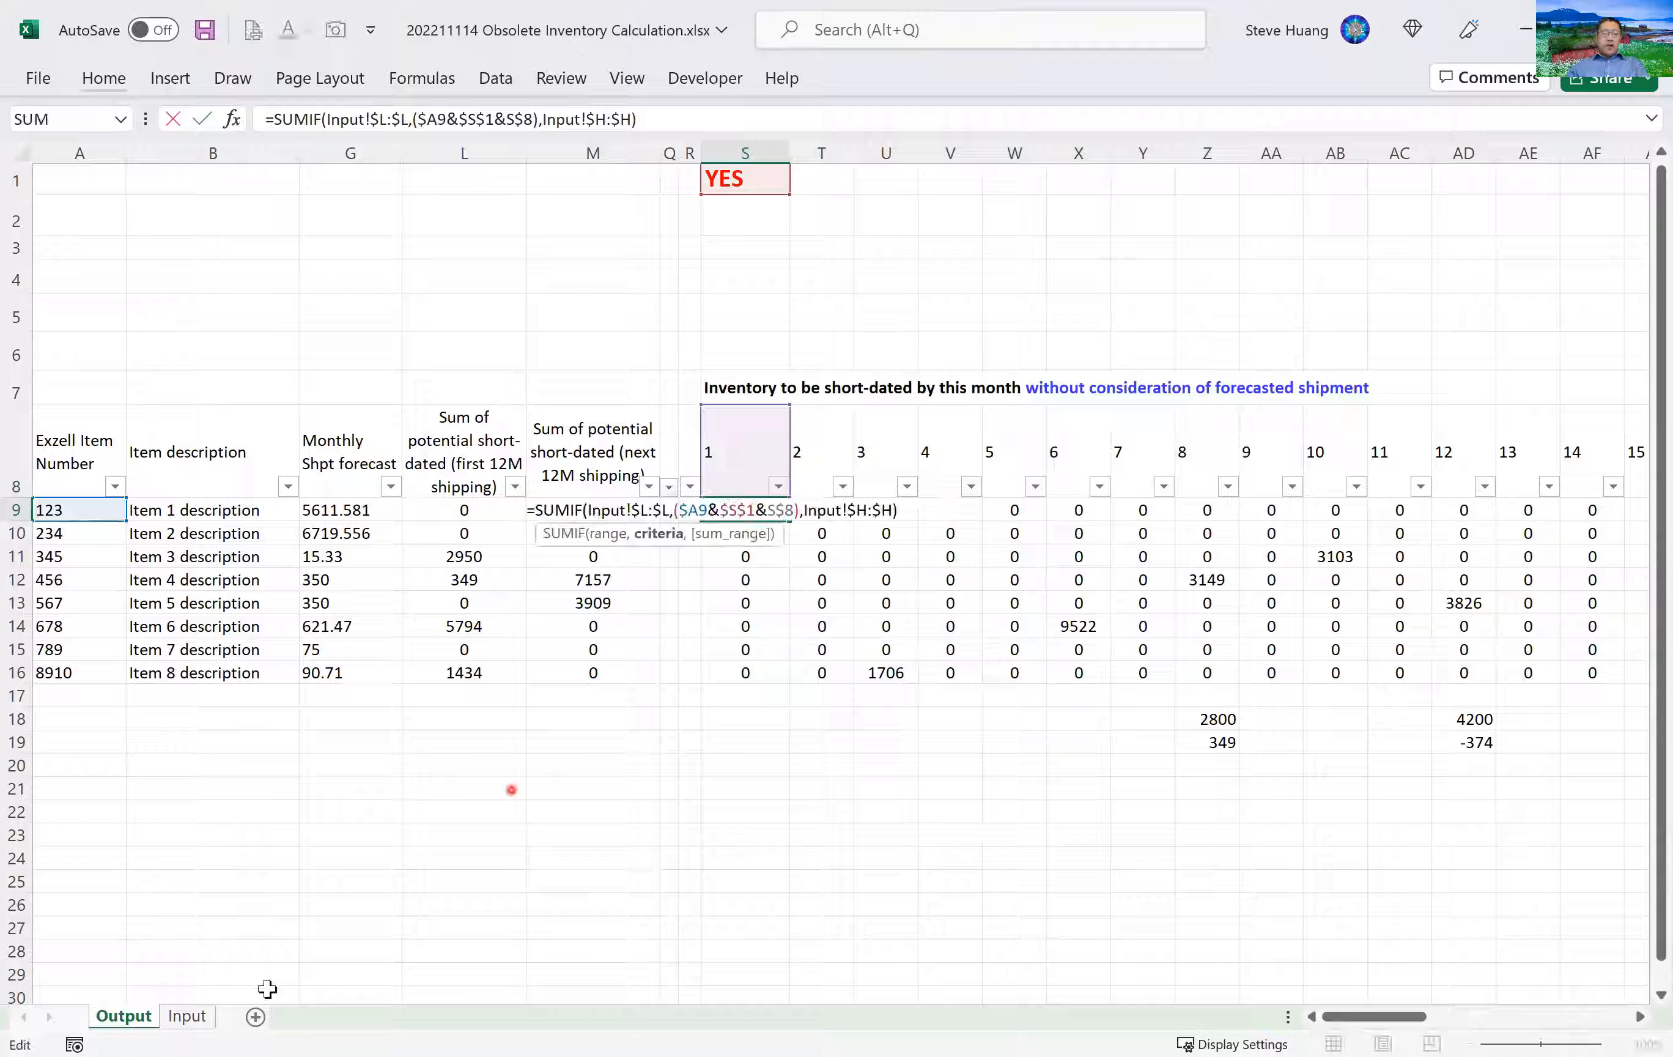
key(Escape)
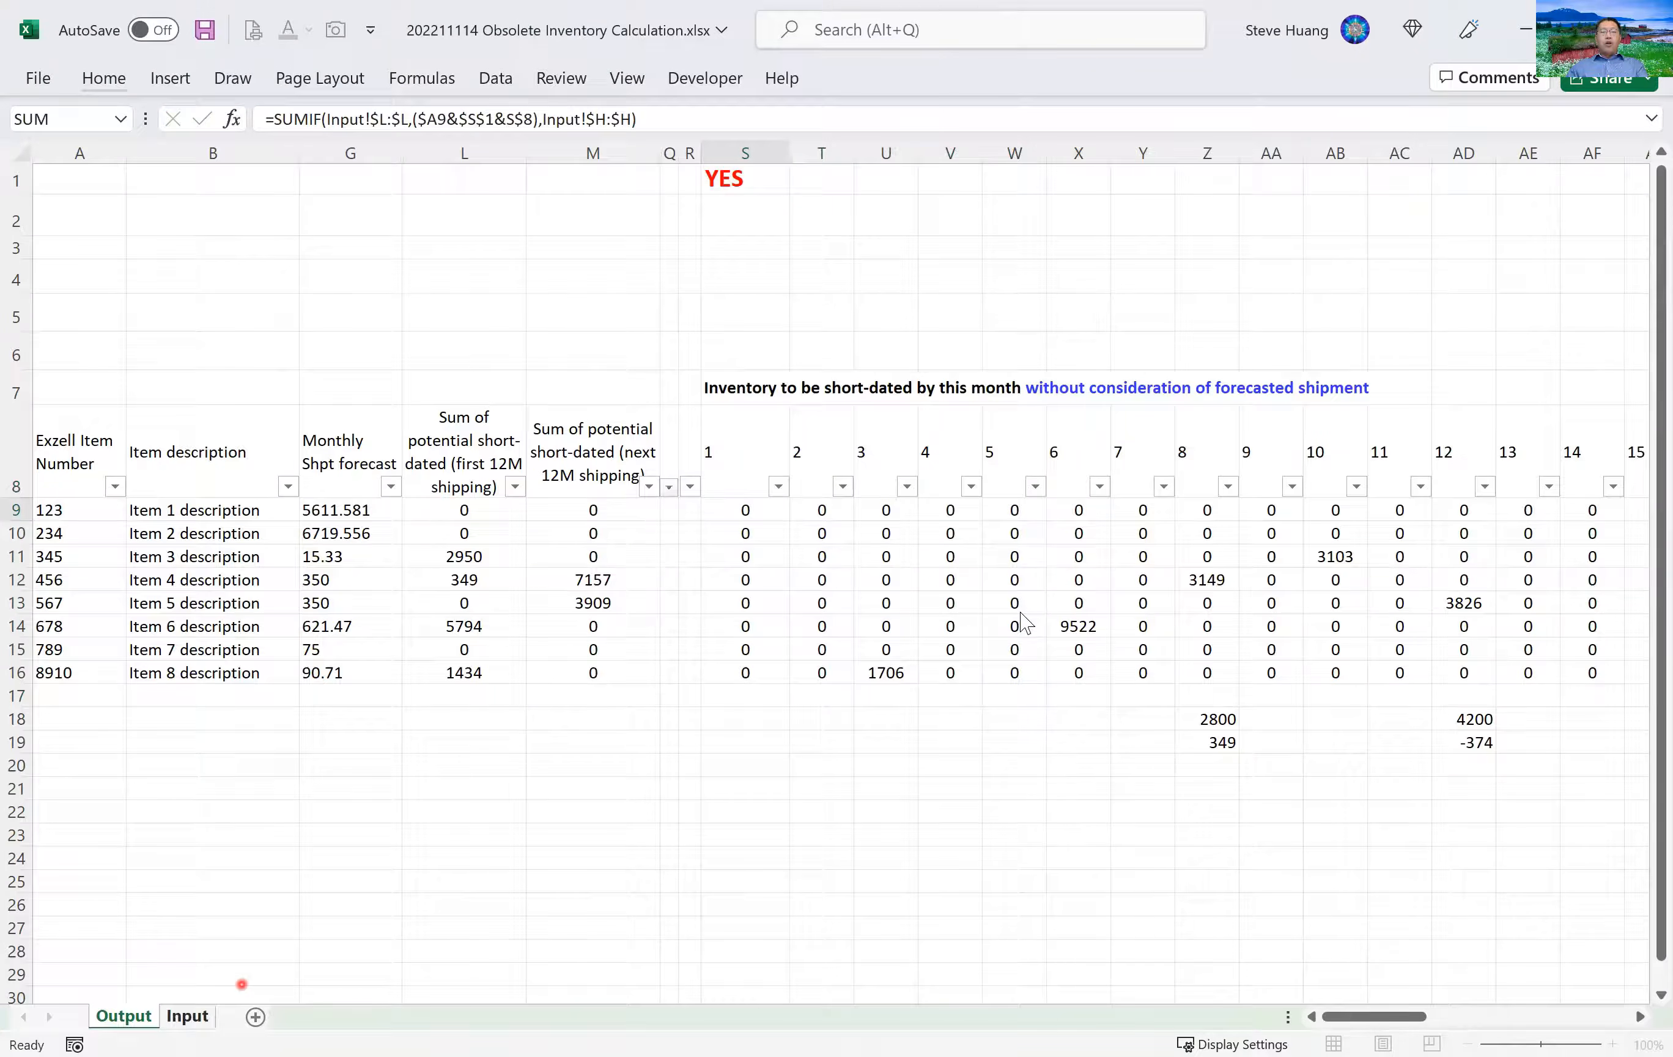
key(ctrl+Page_Down)
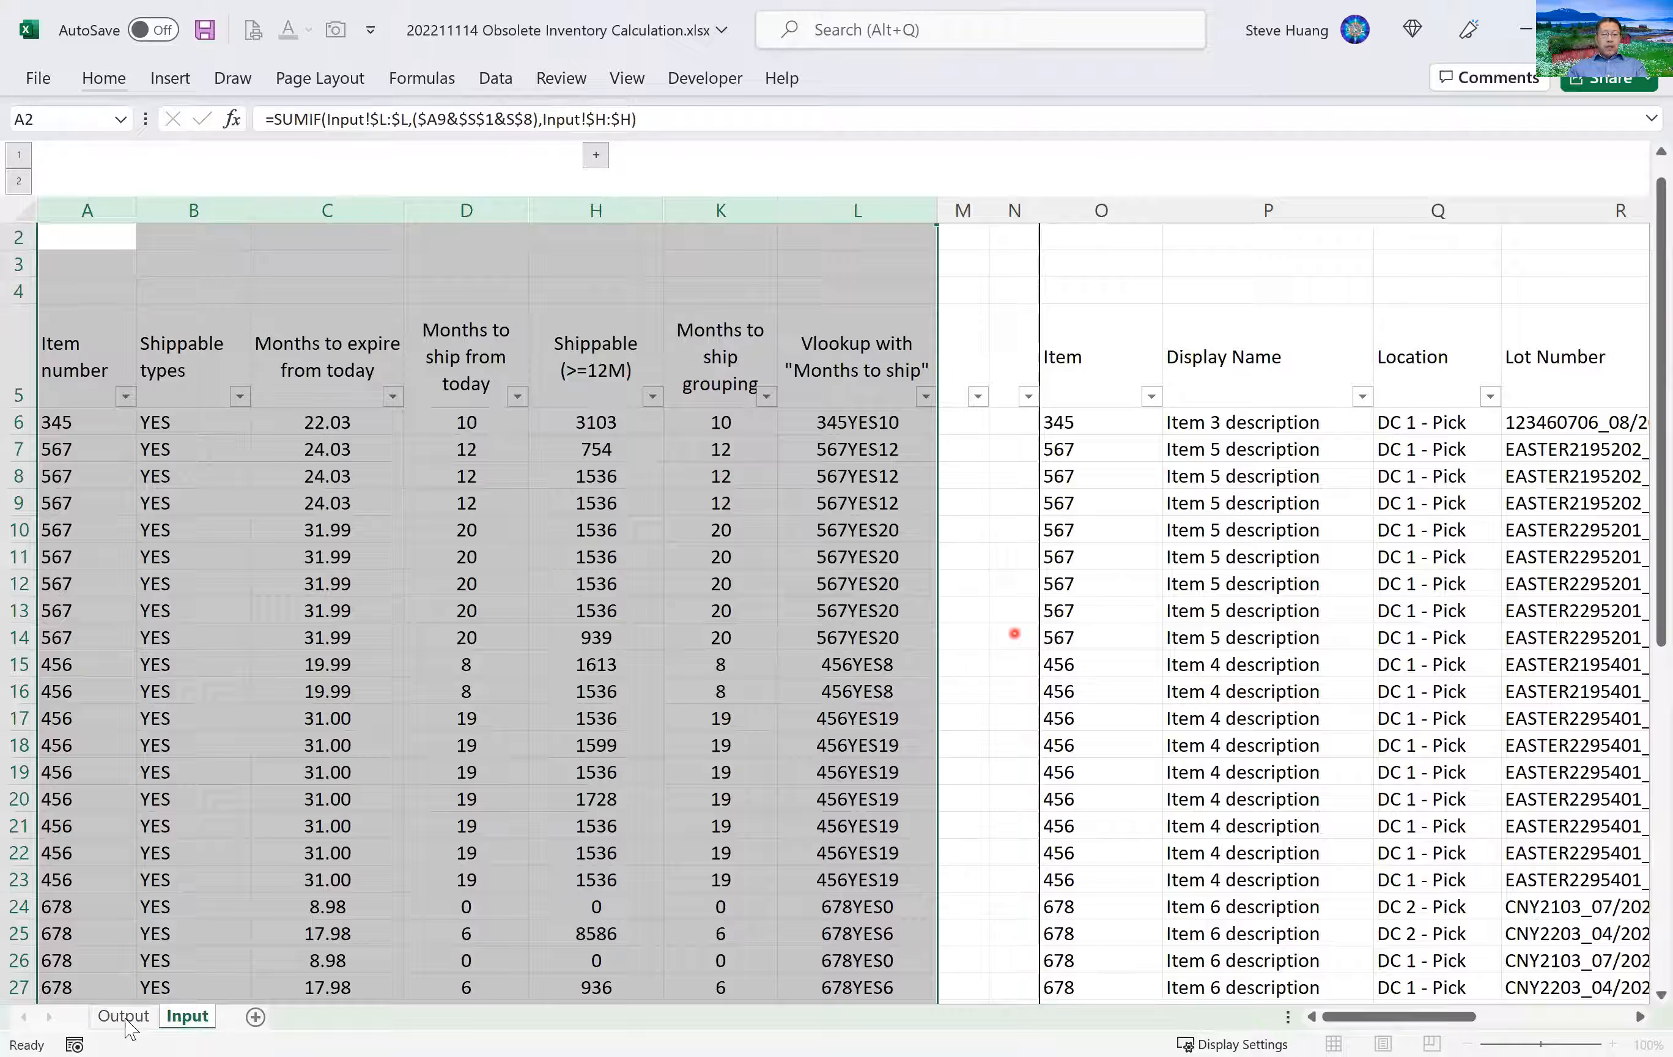
key(ctrl+Page_Up)
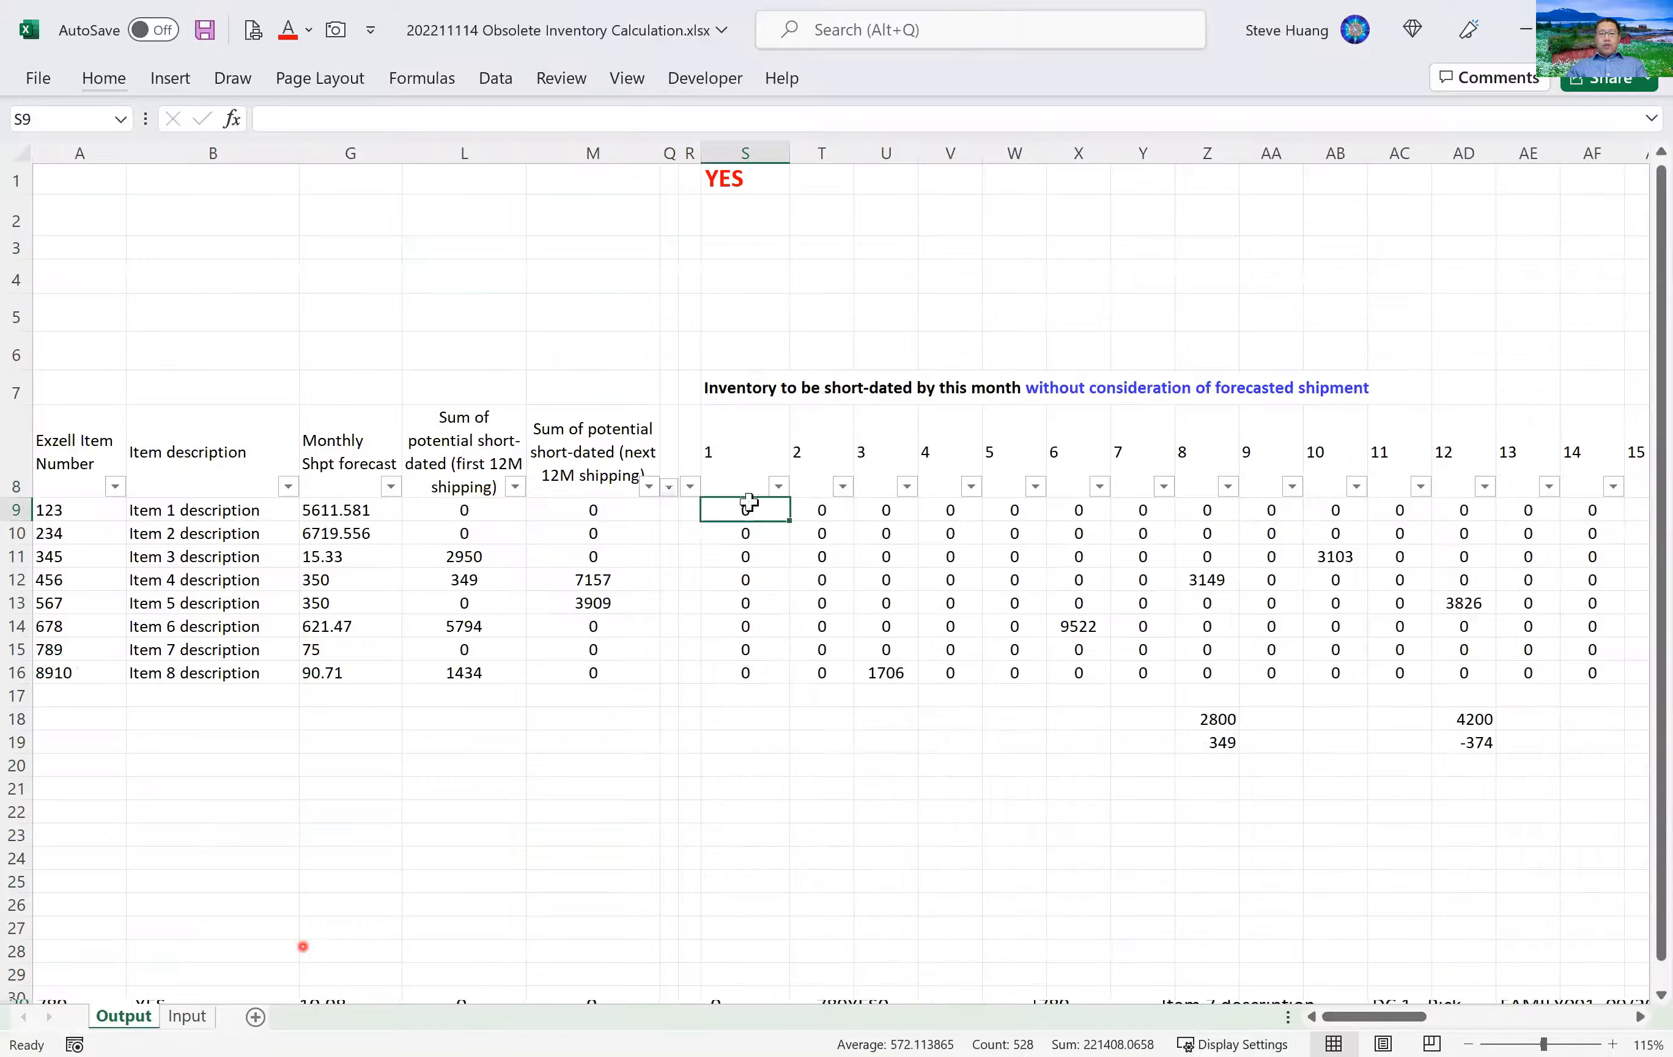
Compare the month 1 to 13 inventory block without forecasted shipment with the section after forecasted shipment starting at AT7.
drag(747, 474, 1510, 688)
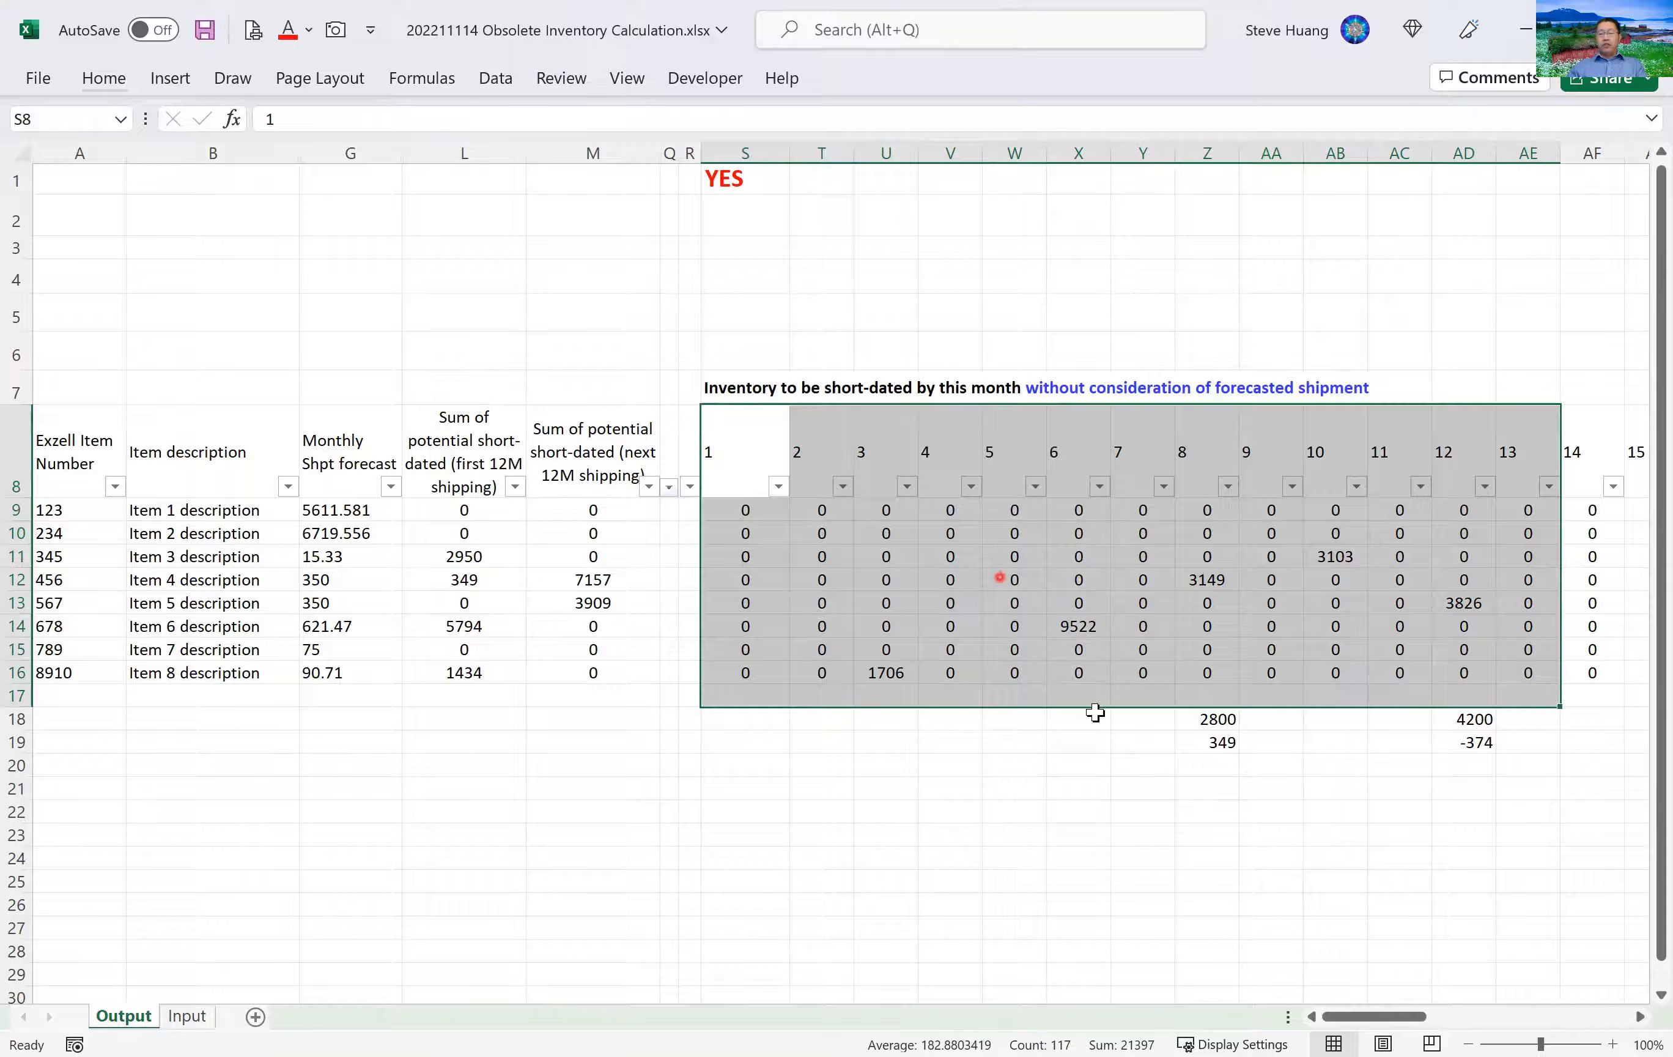
click(1498, 1017)
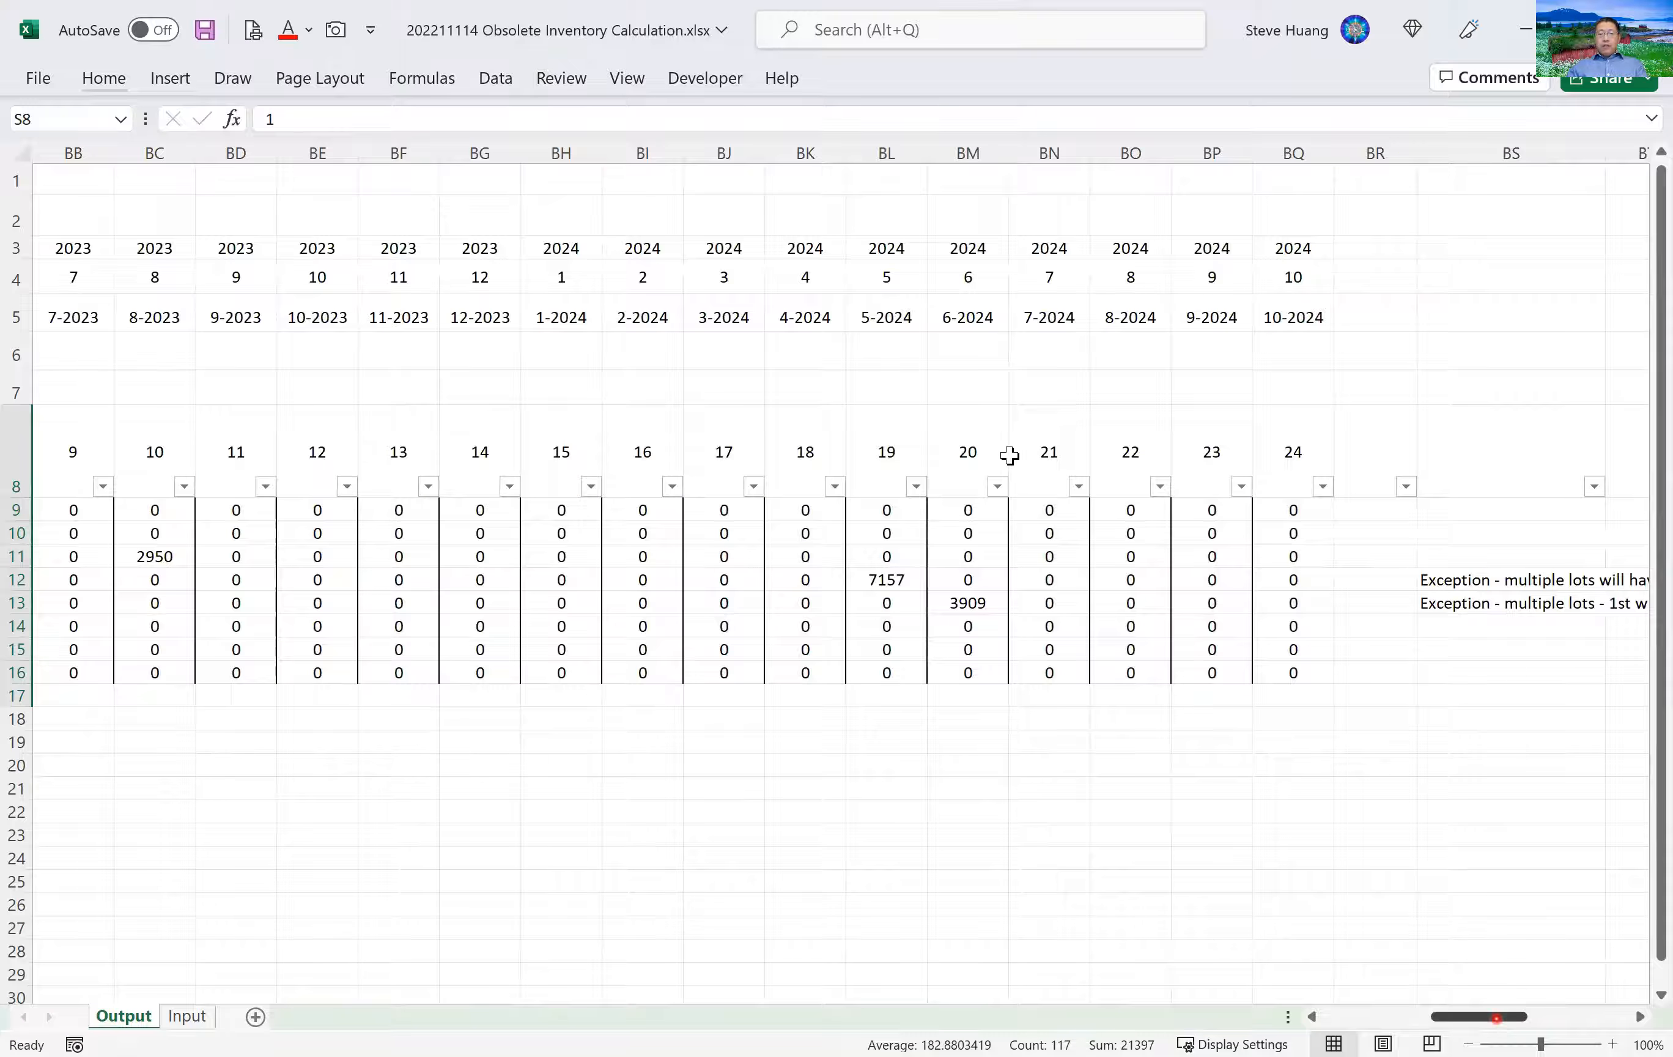
click(977, 387)
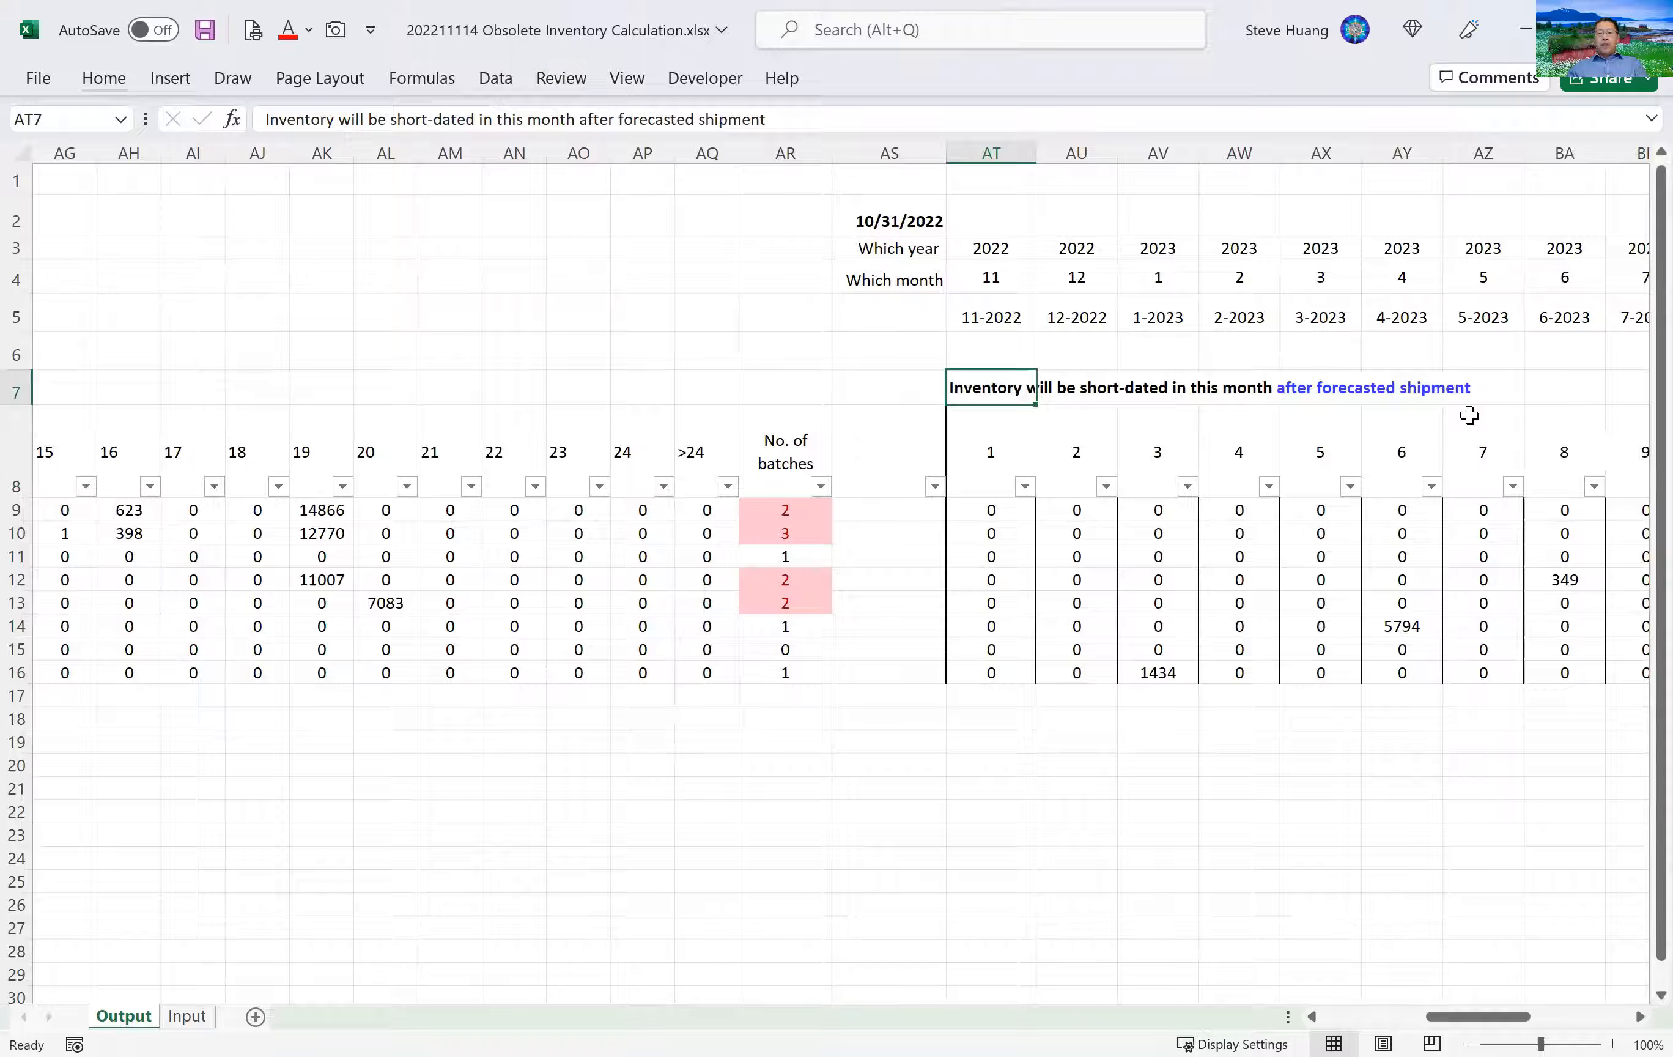
Review the monthly shipment forecast, the month headers and the two potential short-dated sum columns on the Output sheet.
click(1352, 1017)
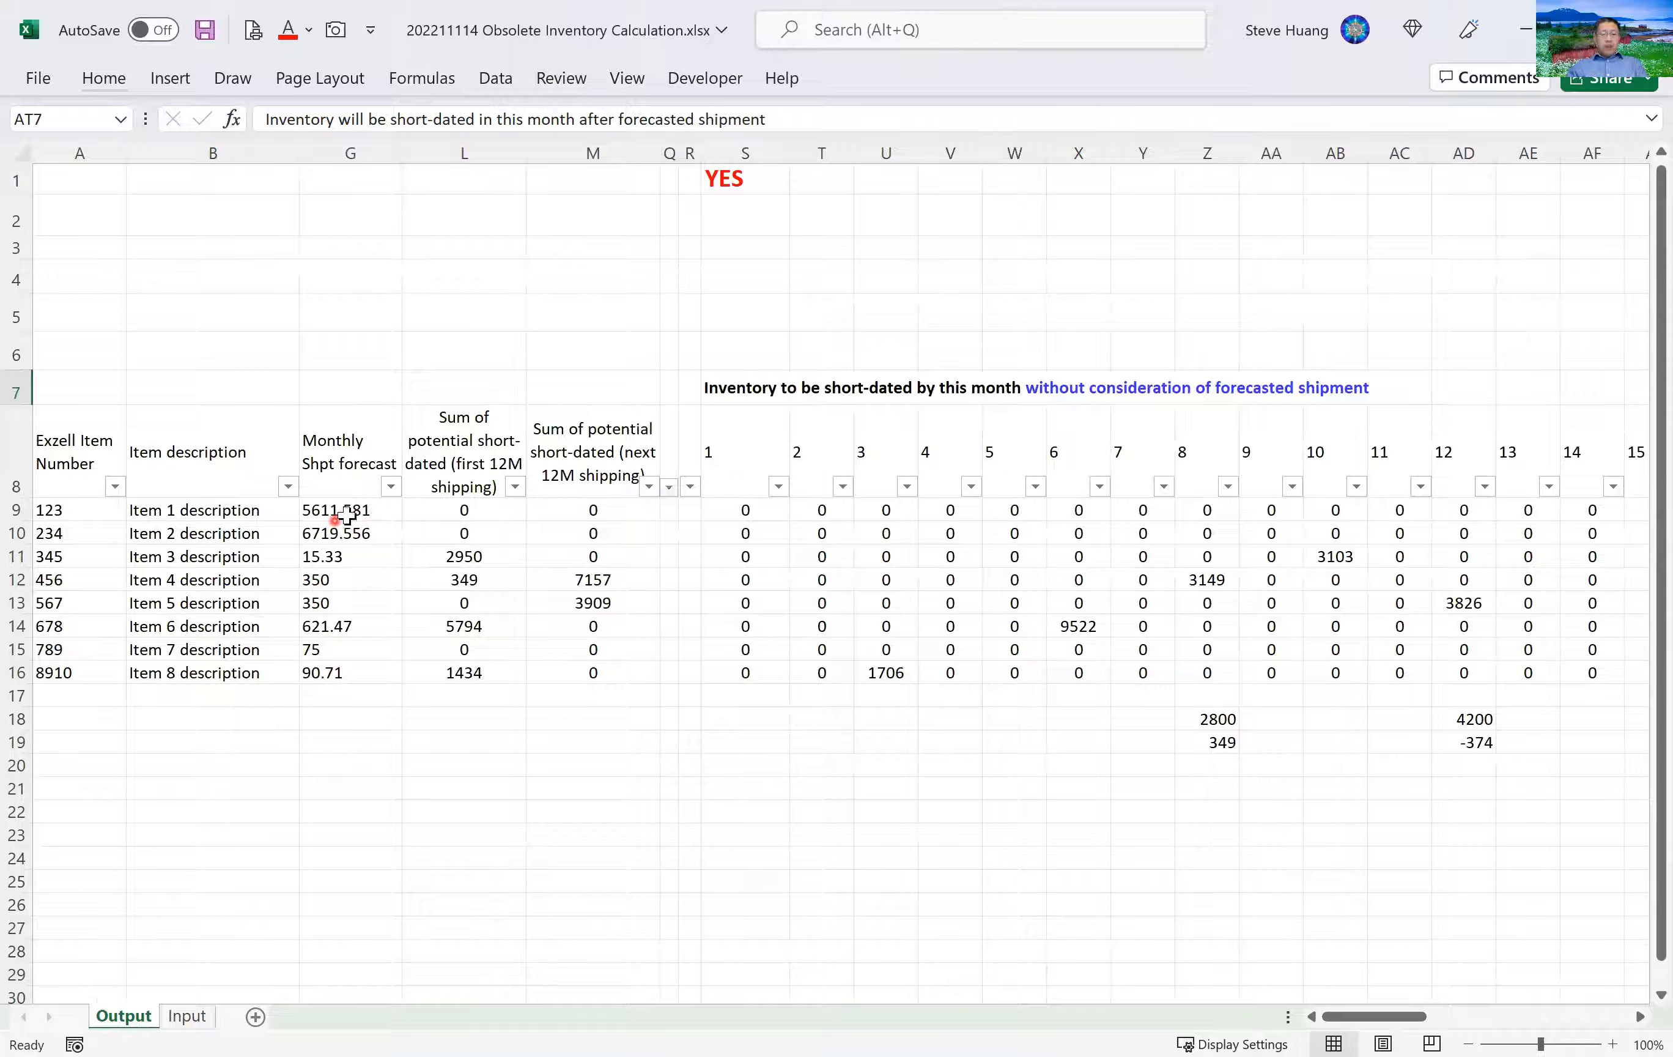
drag(348, 514, 341, 680)
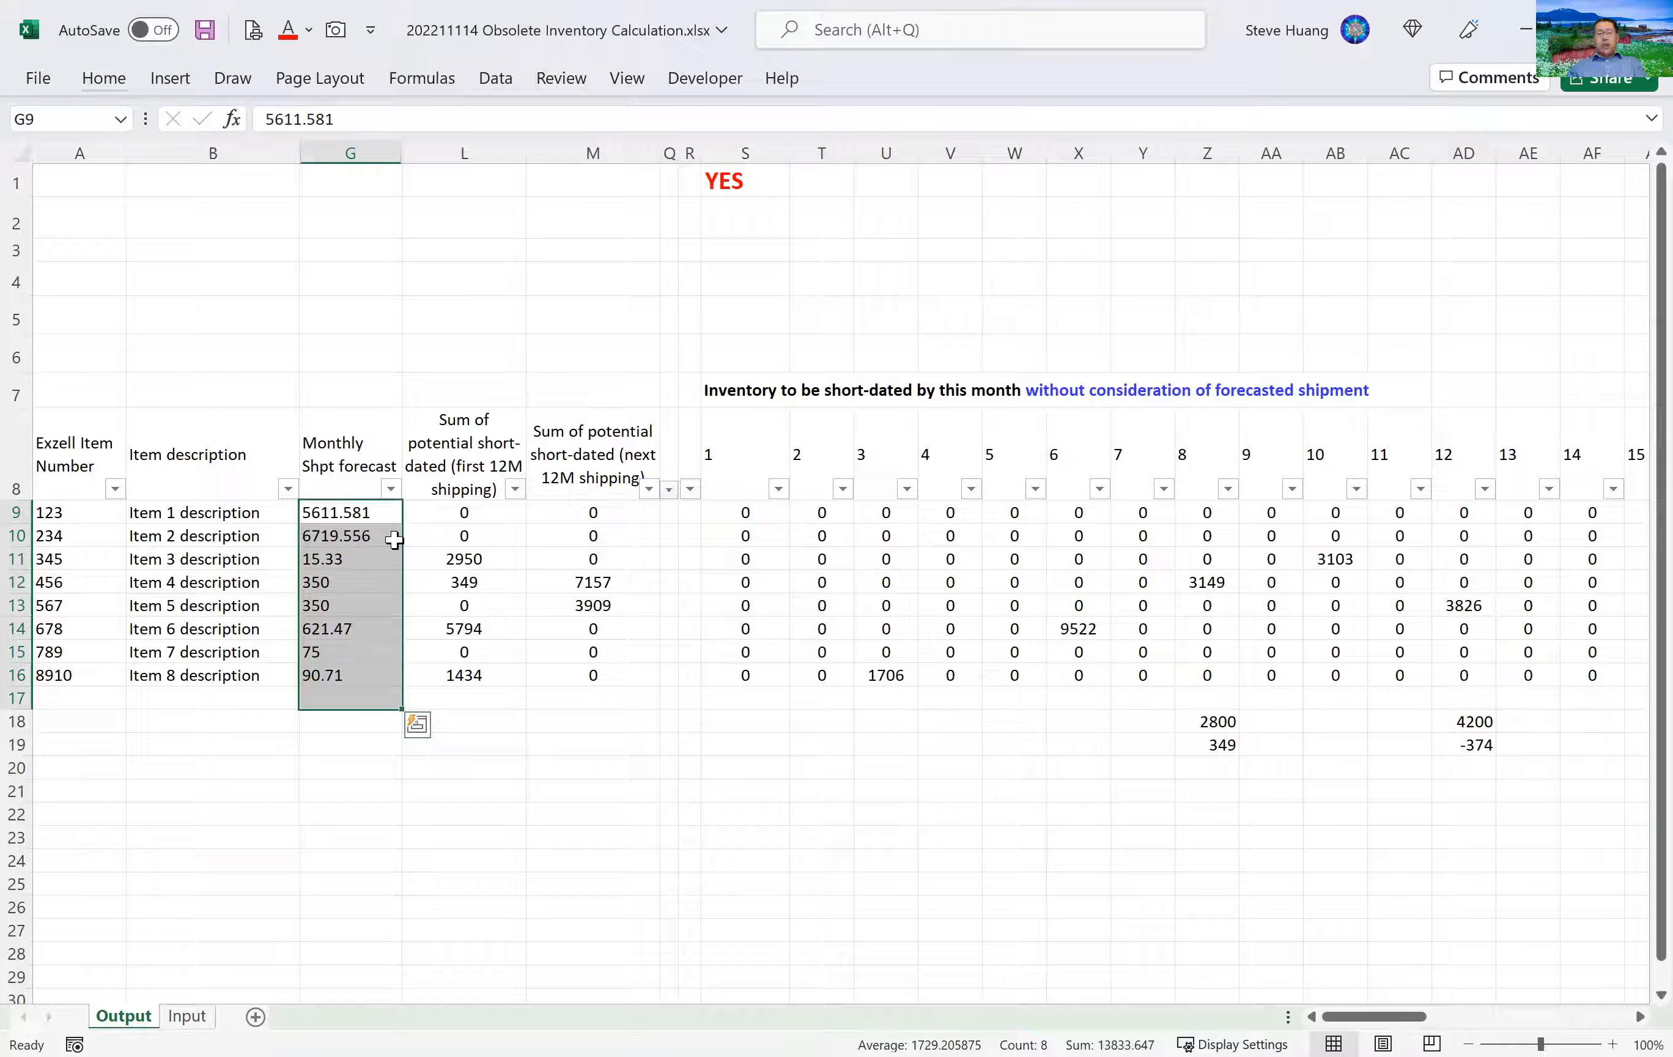
click(730, 465)
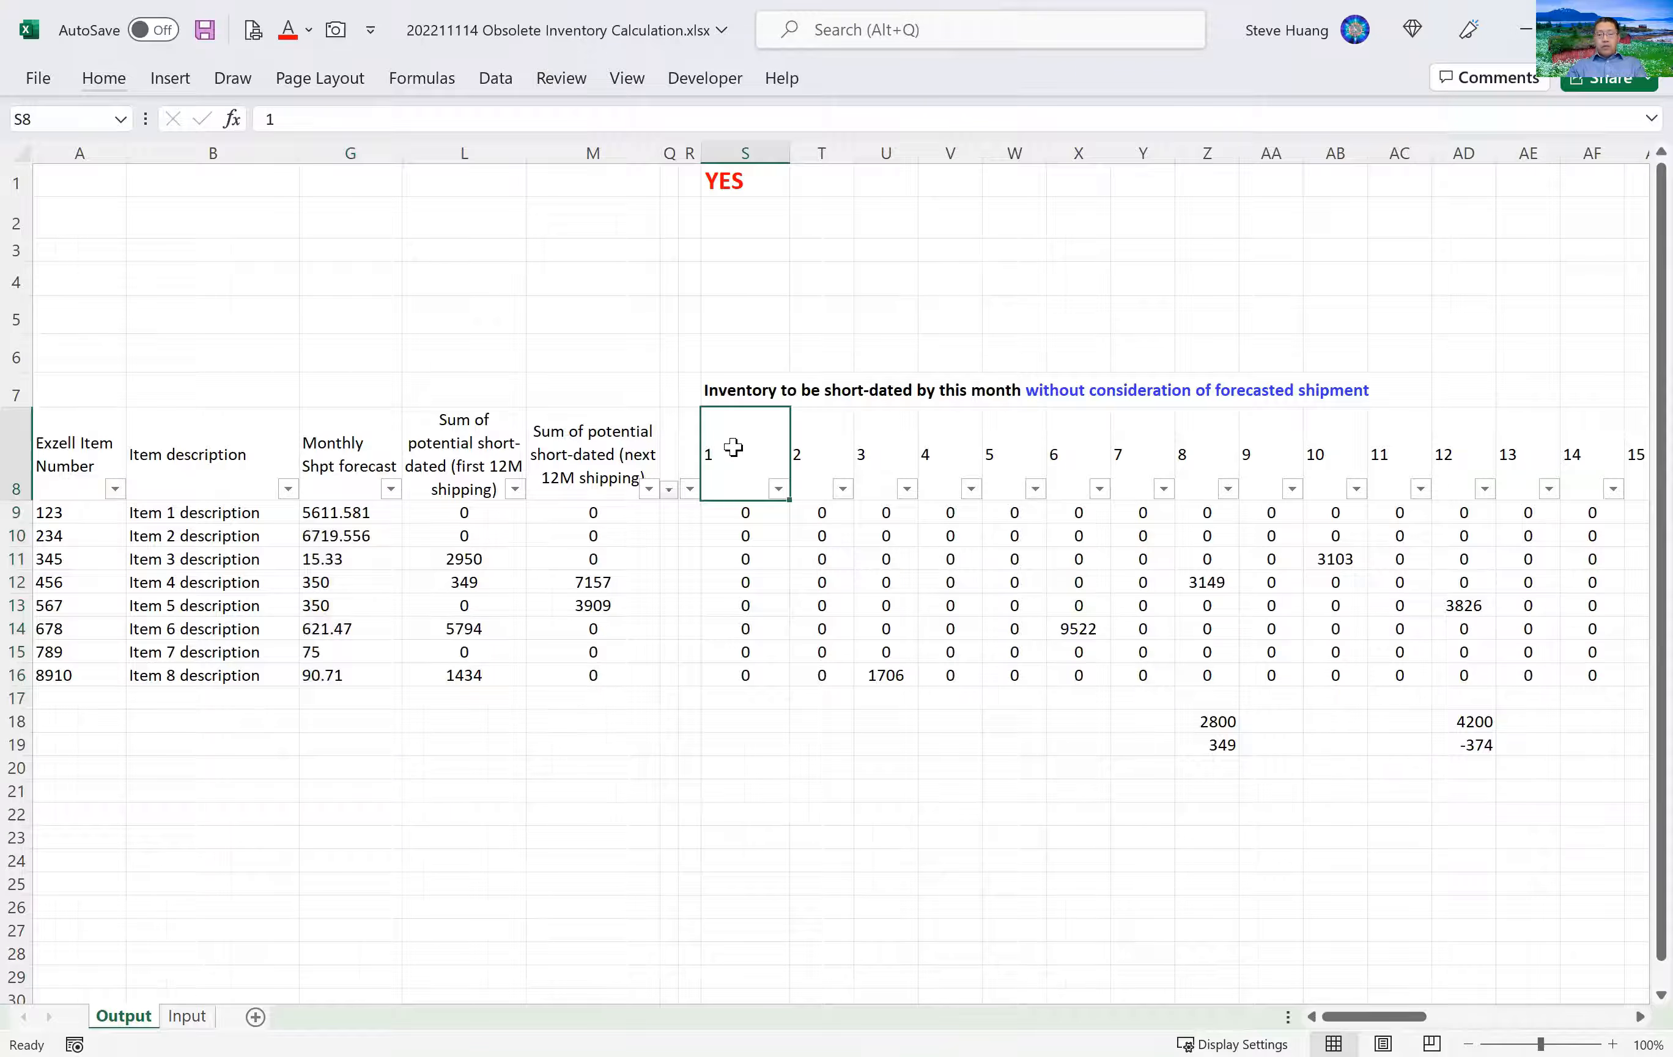
key(ctrl+shift+Right)
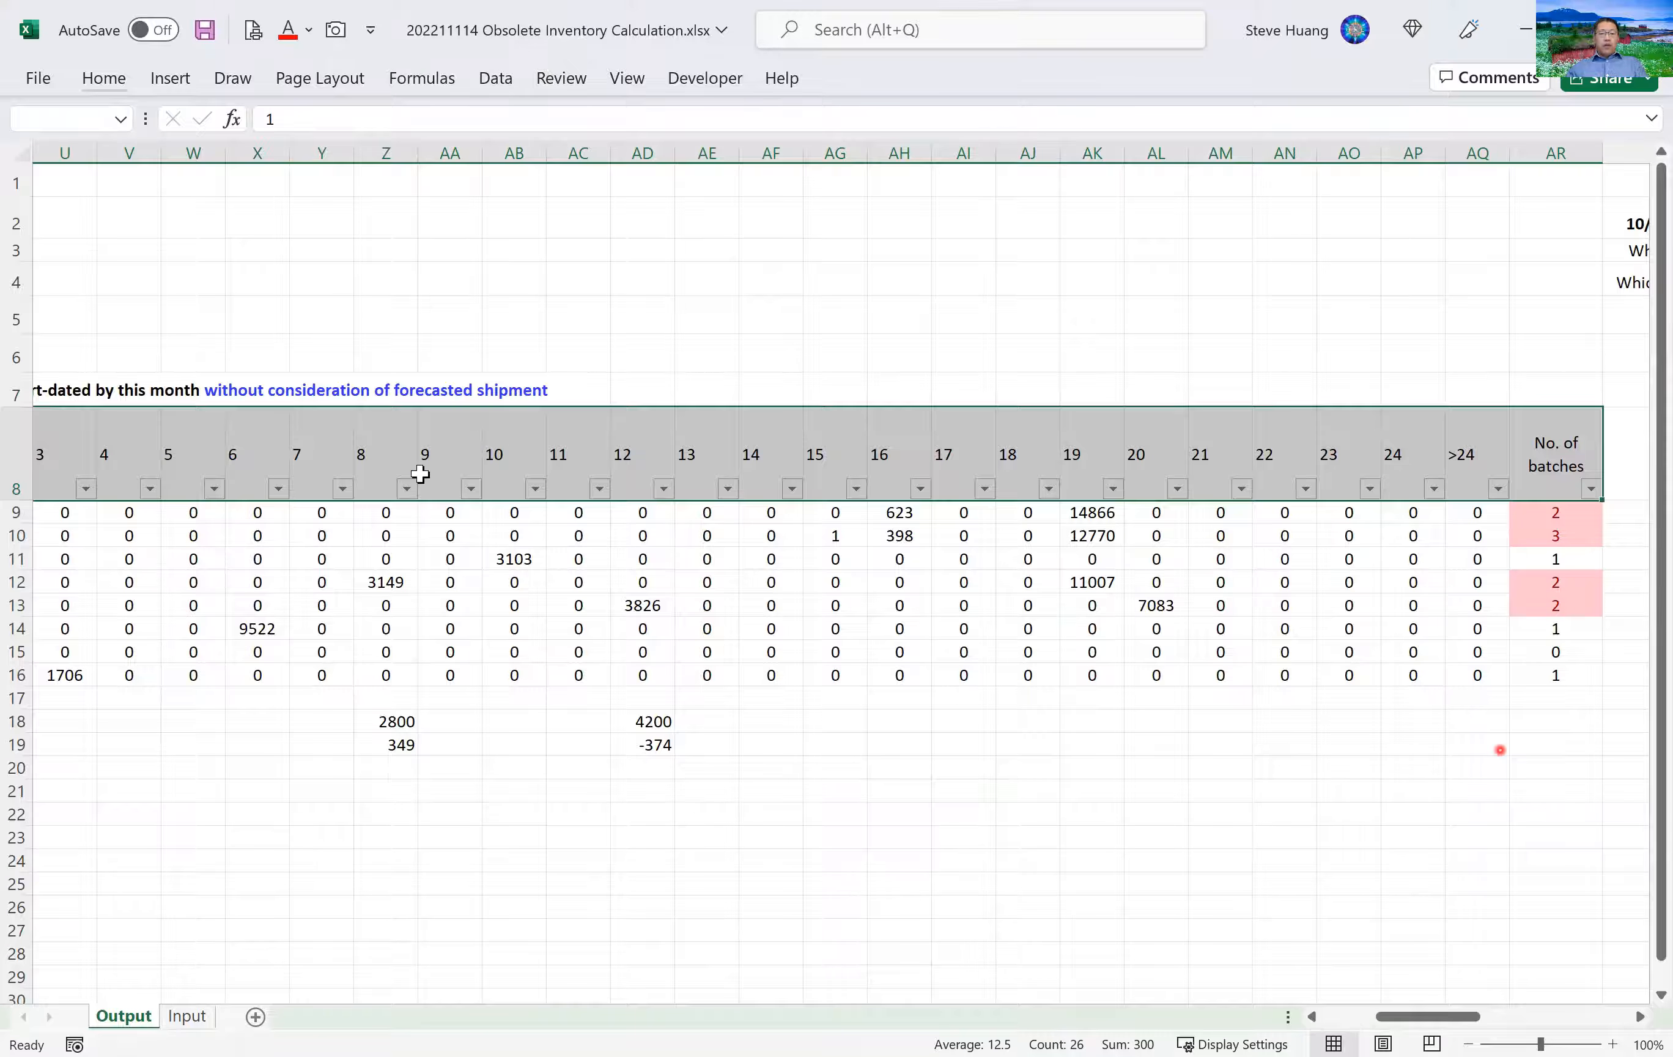
scroll(421, 473, left, 5)
drag(439, 499, 439, 670)
drag(579, 518, 583, 688)
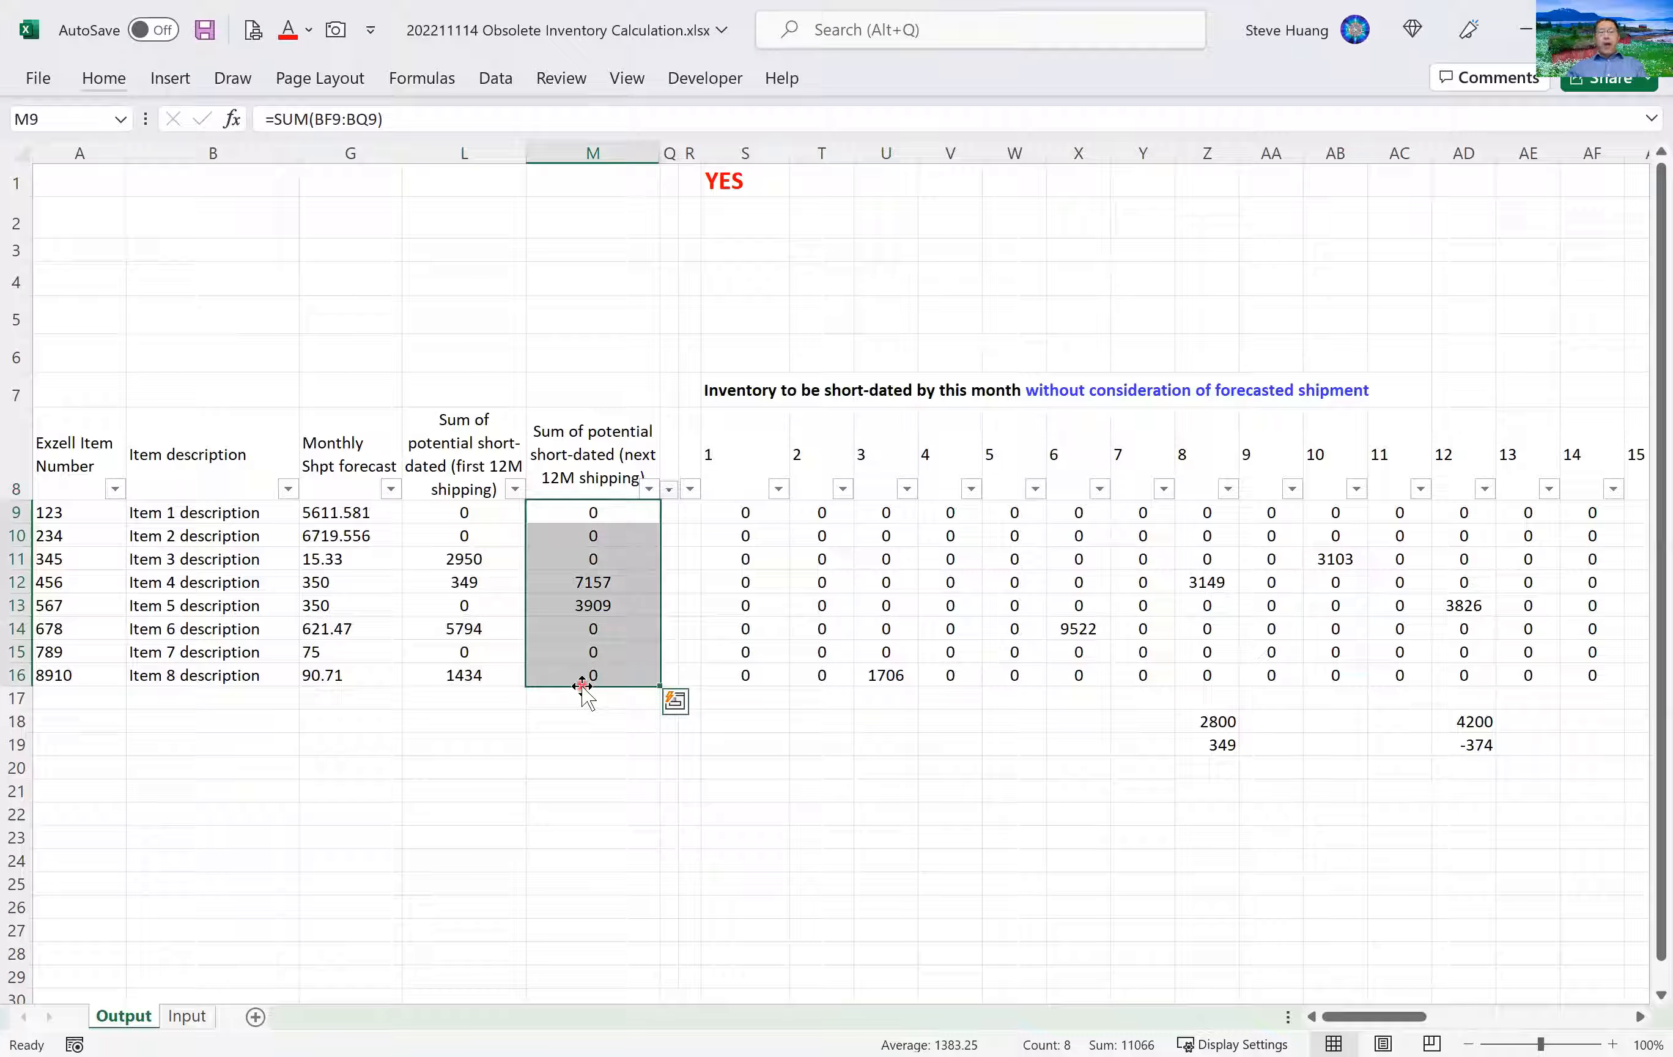
Select the row 8 headers from month 1 in S8 through No. of batches for review.
click(739, 446)
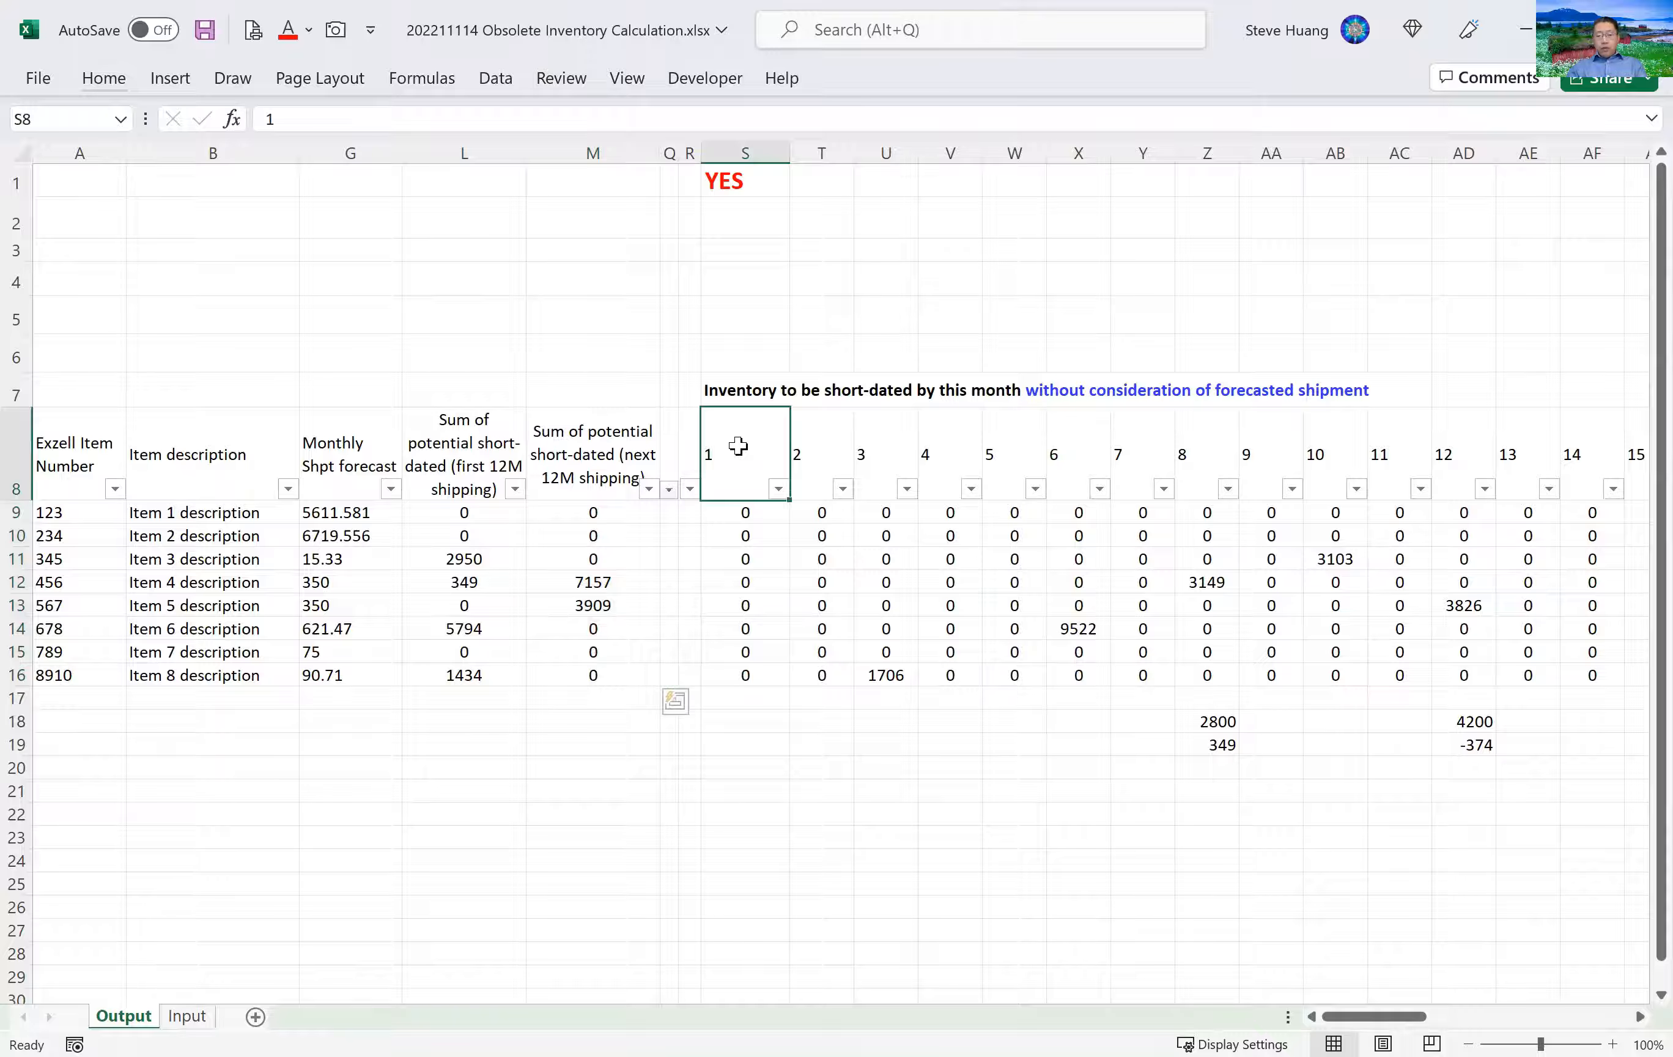
key(ctrl+shift+Right)
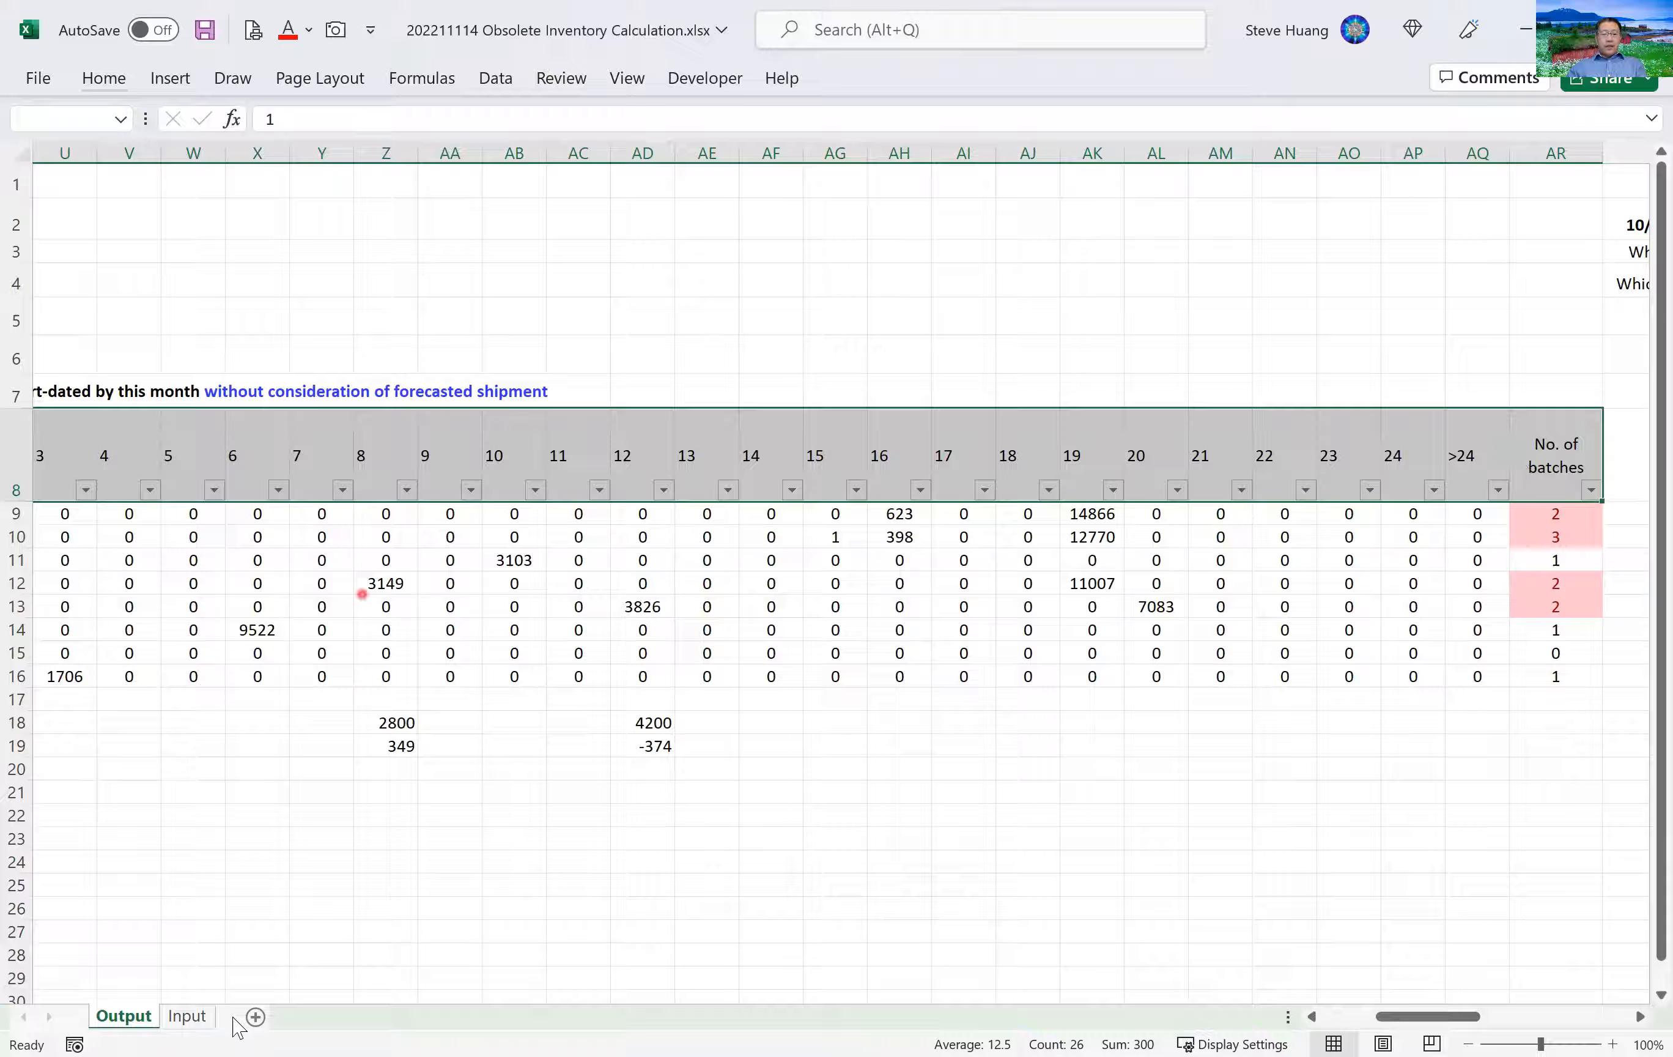
drag(1383, 1019, 1382, 1018)
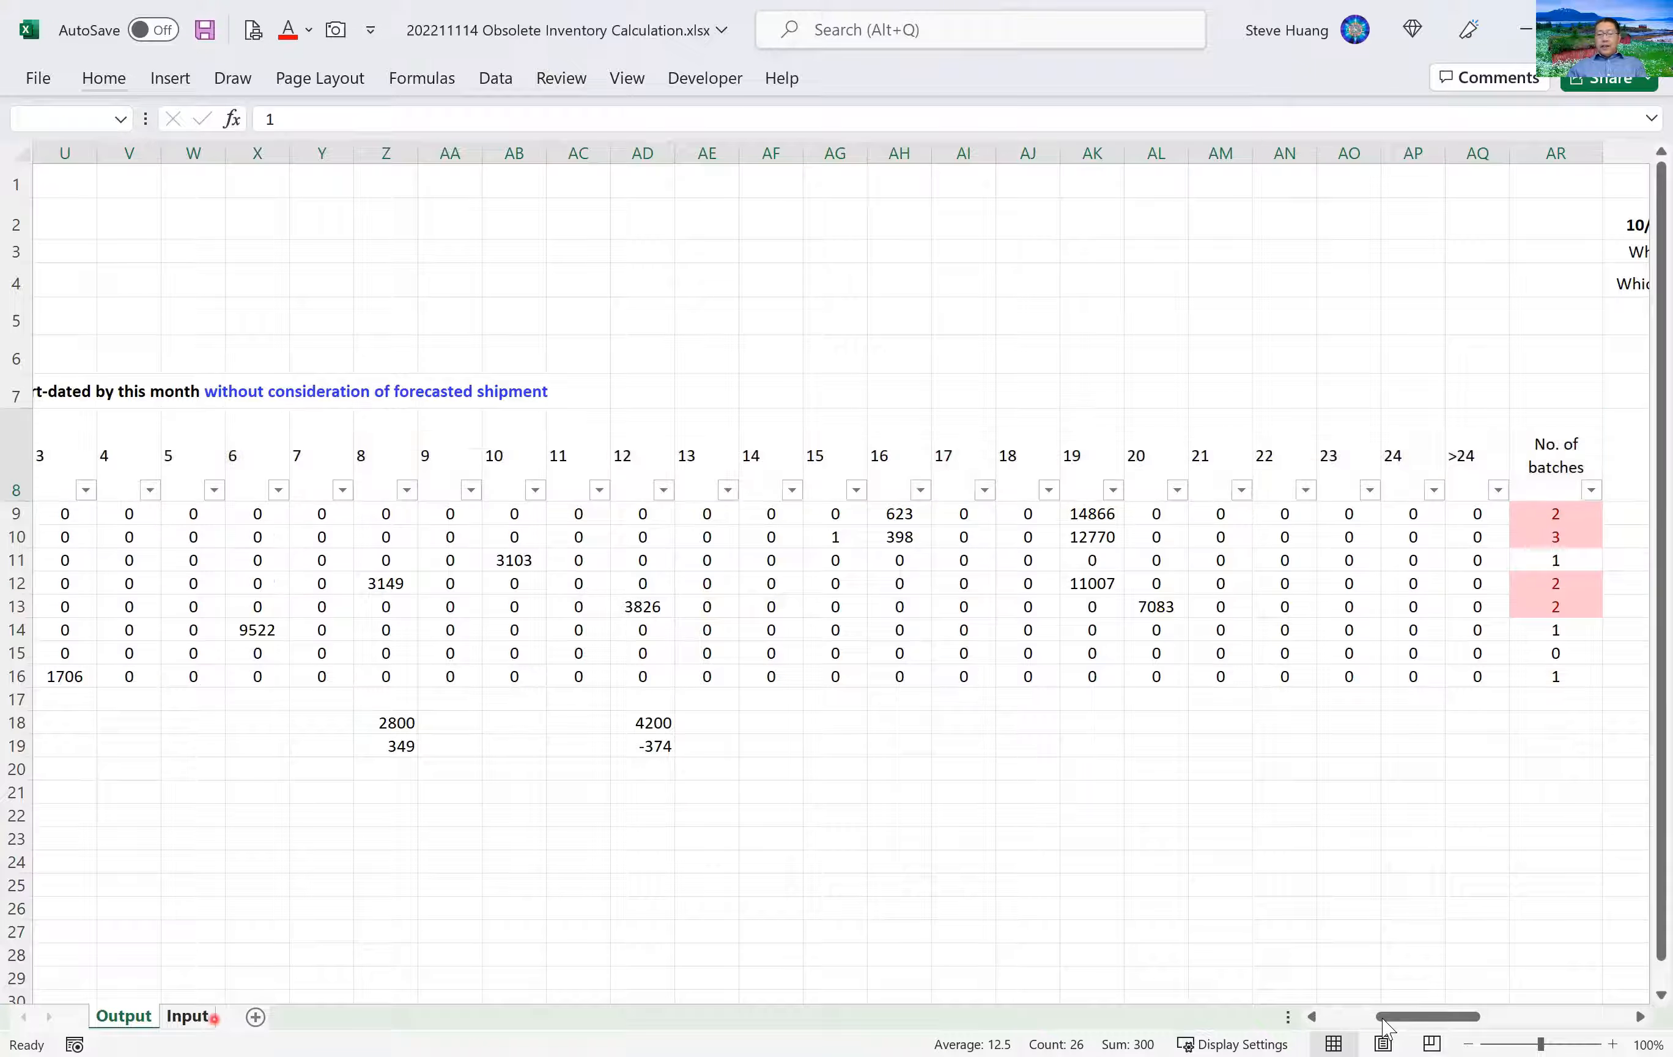
Check the empty area beside the On Hand column on the Input sheet and return to the first columns of the Output sheet.
key(ctrl+Page_Down)
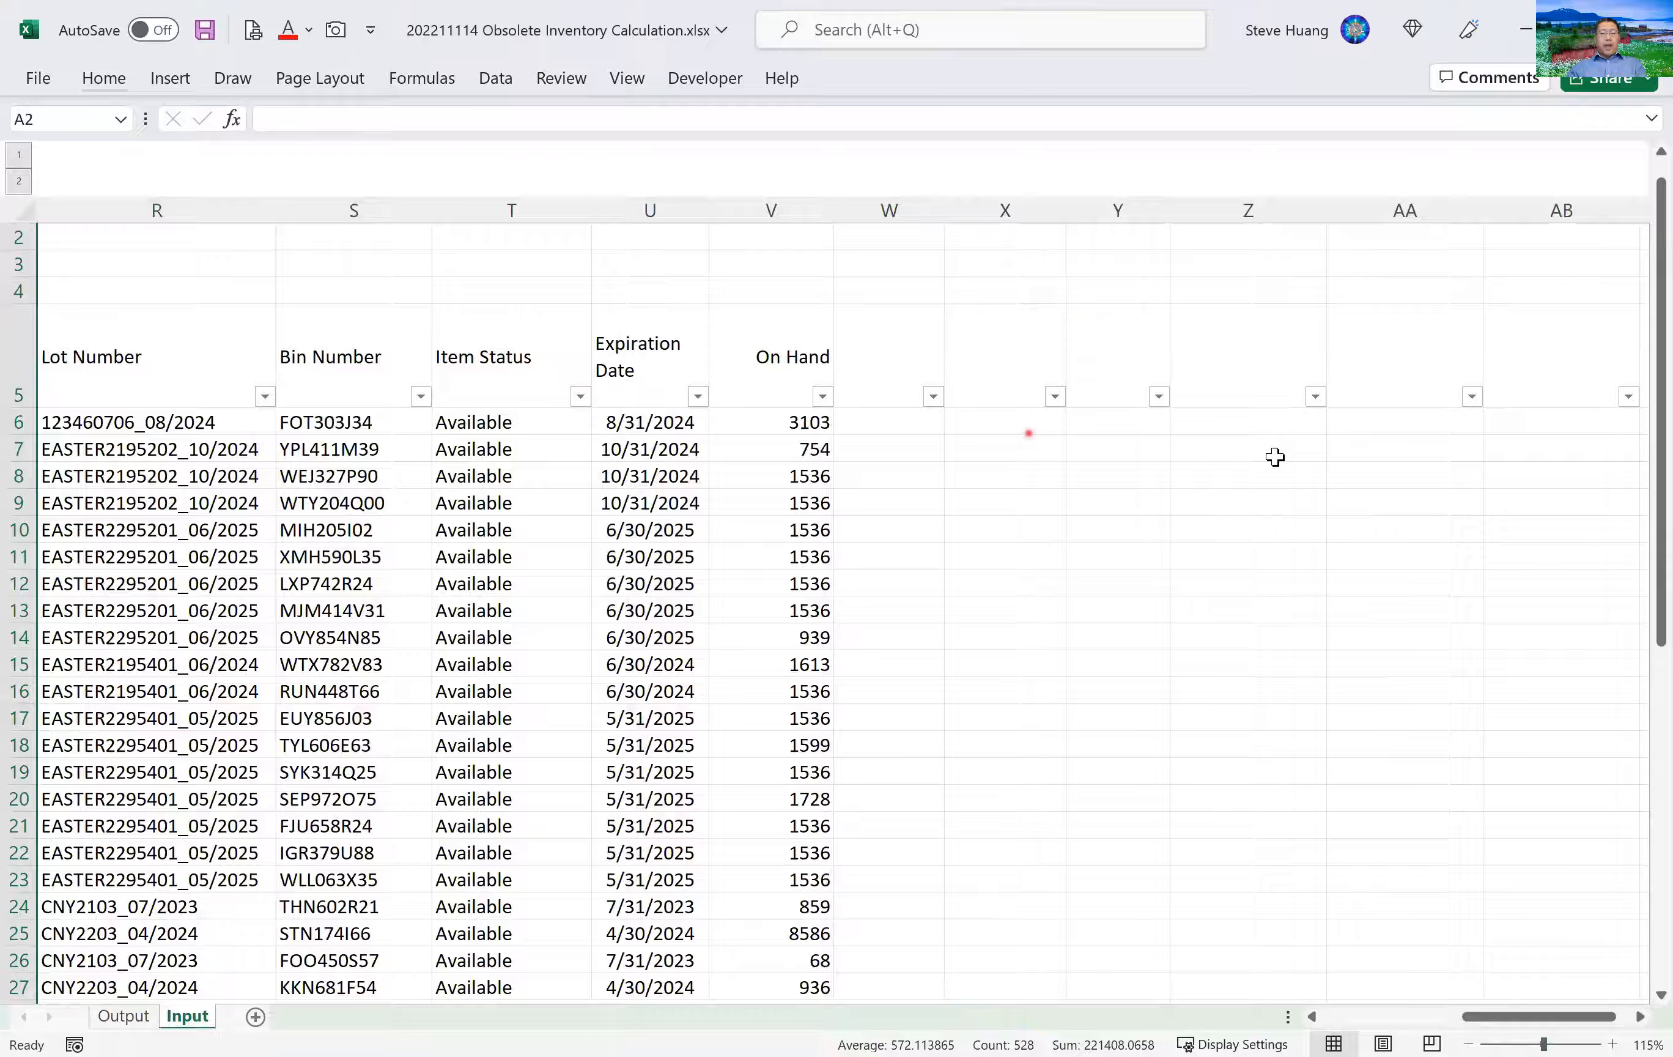
drag(1029, 434, 1358, 935)
click(1001, 426)
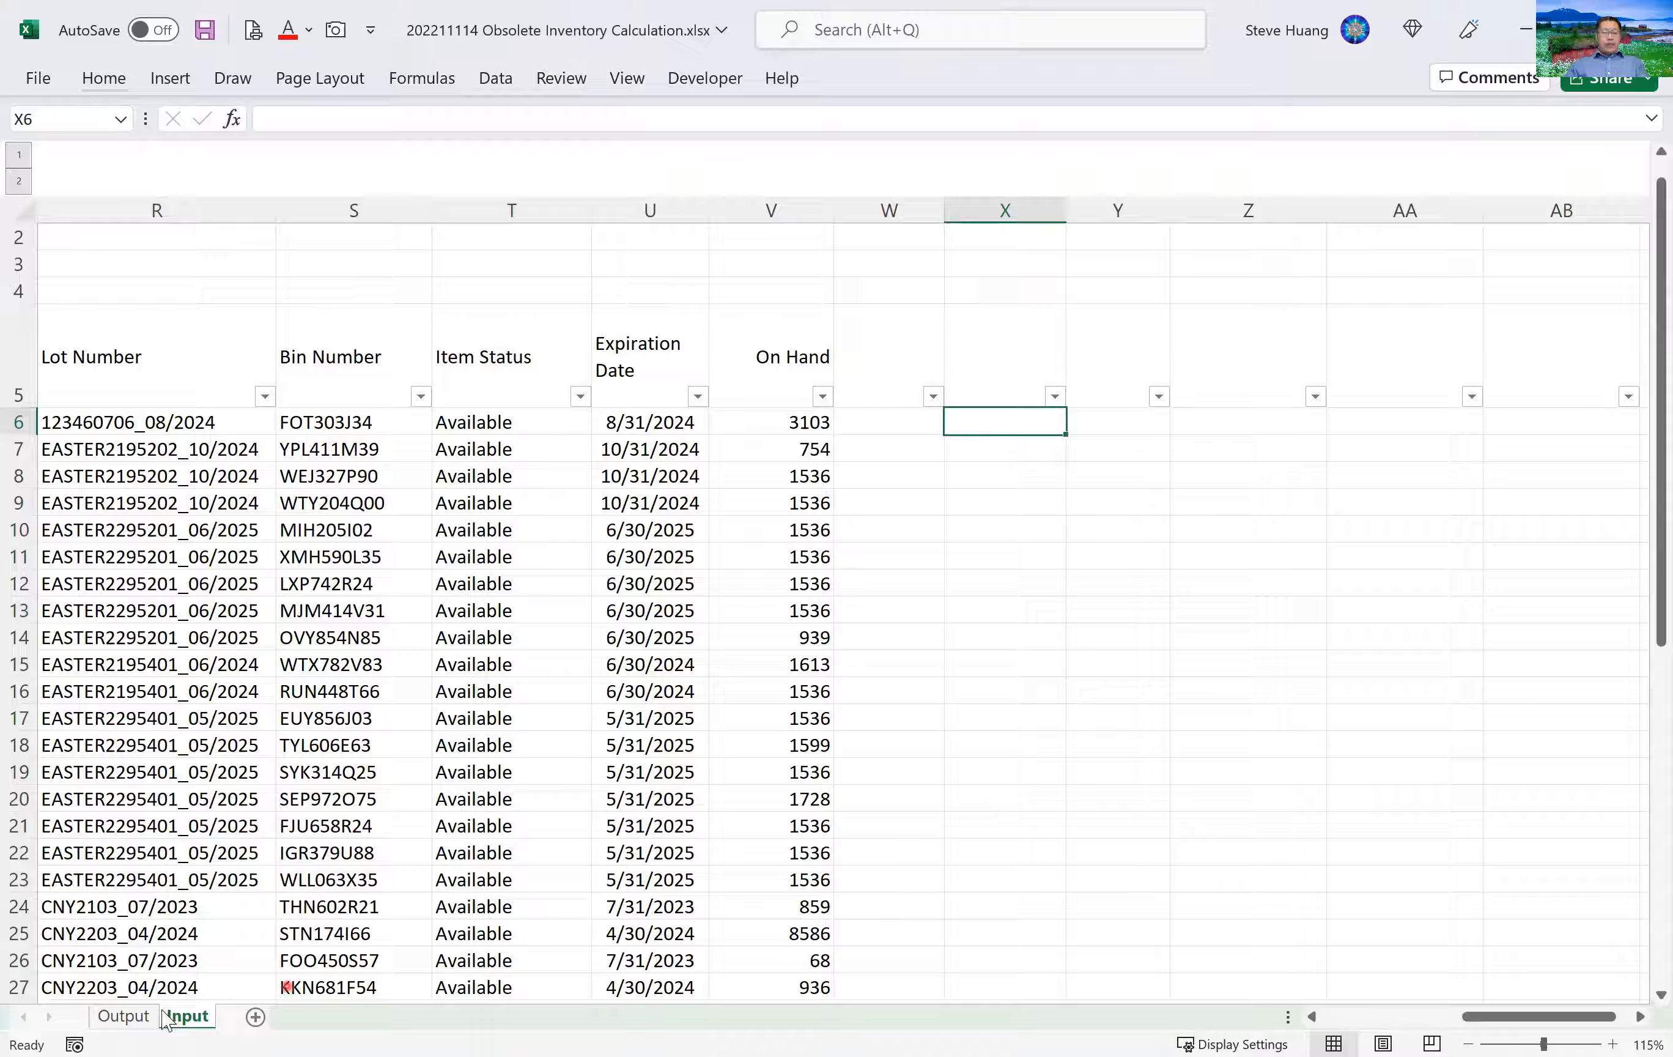
click(123, 1016)
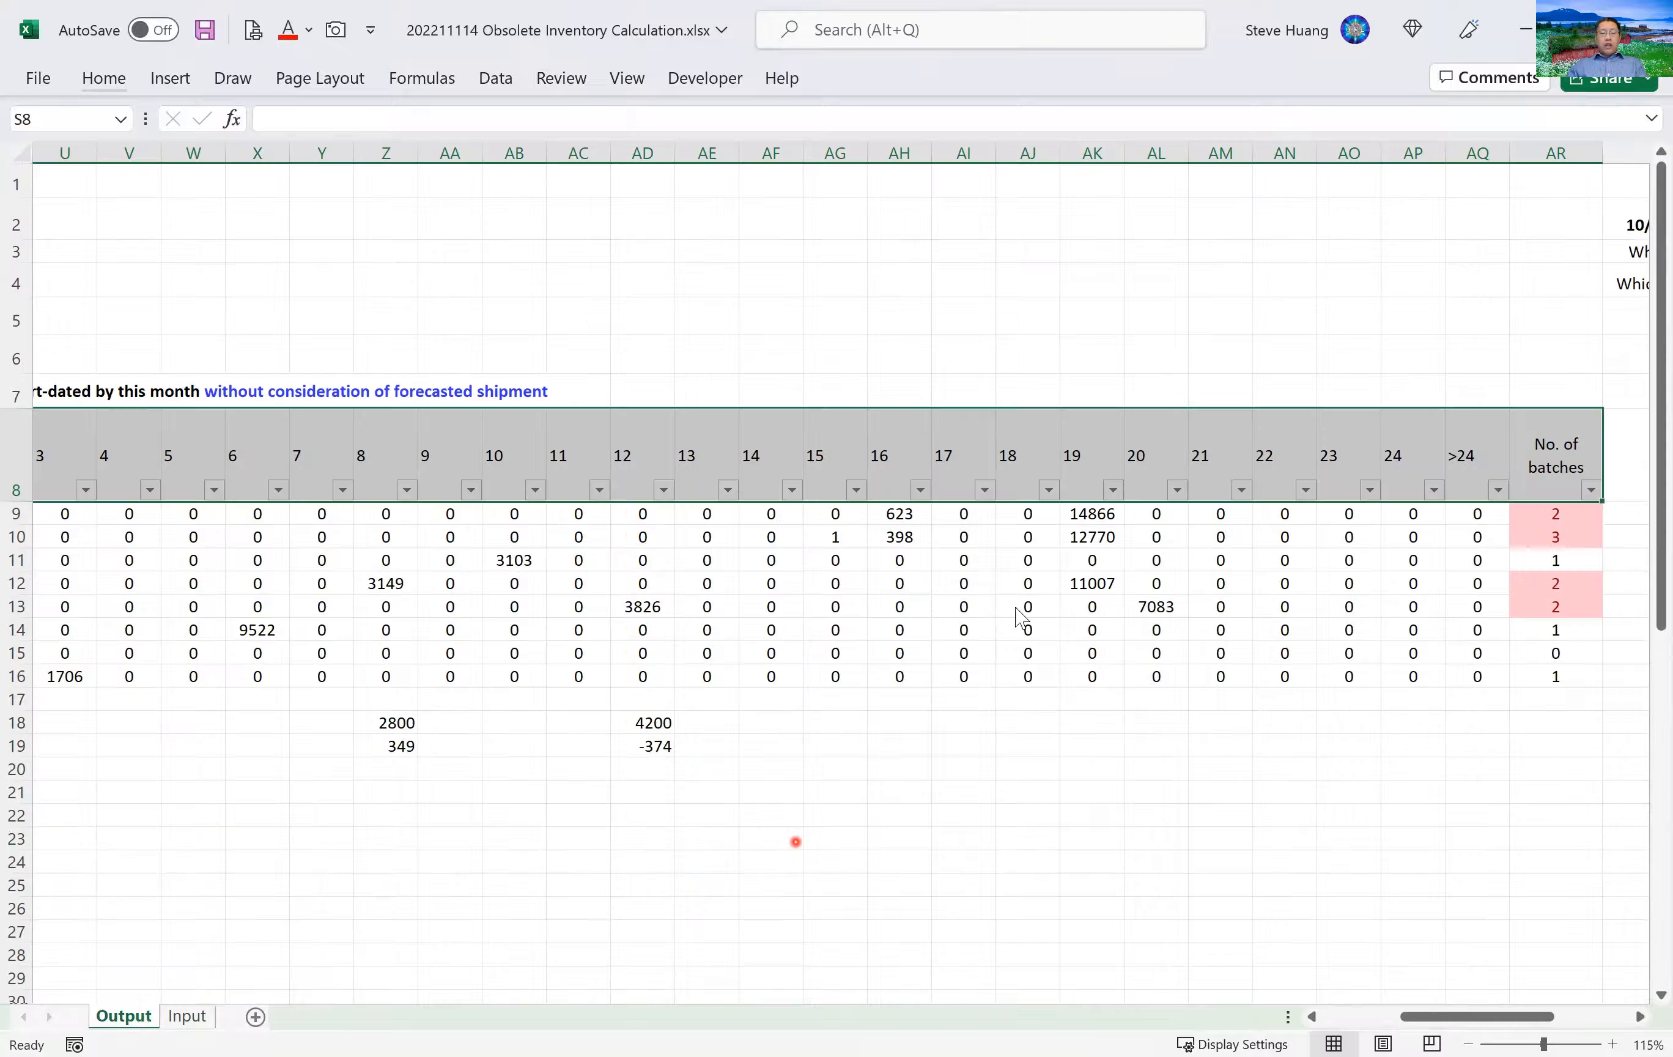
click(1351, 1013)
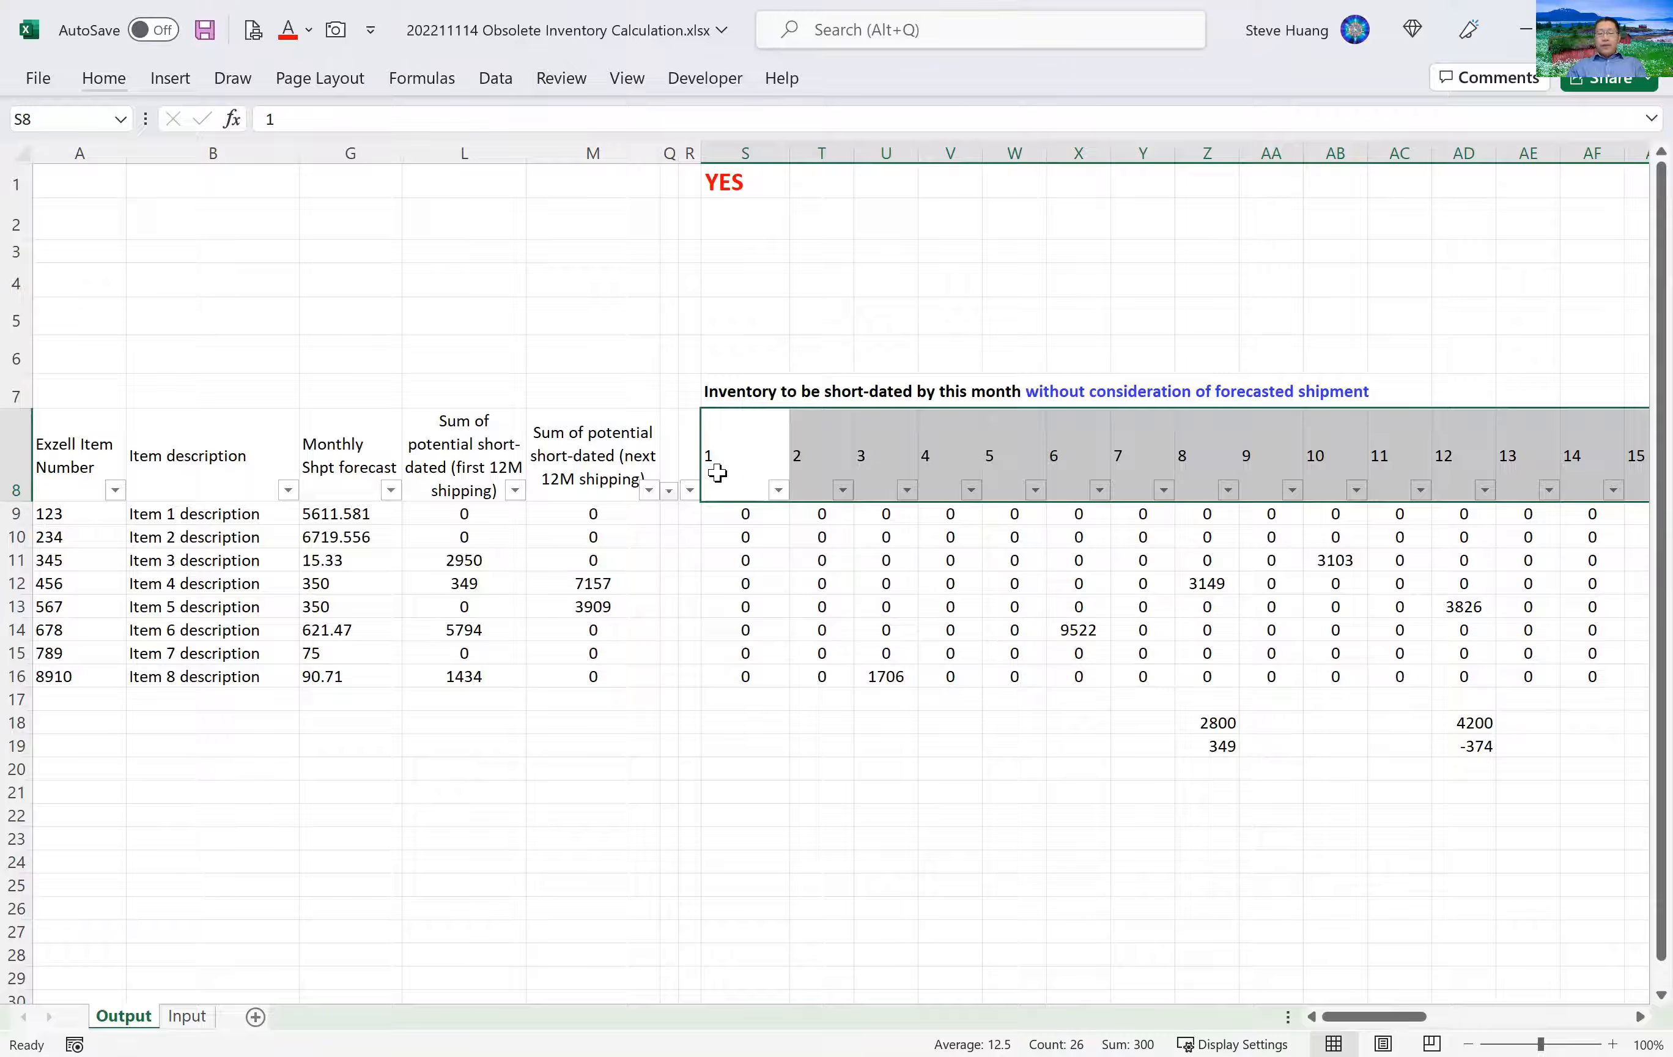
Review the Output sheet's inventory after forecasted shipment, moving through the month headers 1 to 6 from AT8 to AY8.
key(ctrl+Right)
key(ctrl+Right)
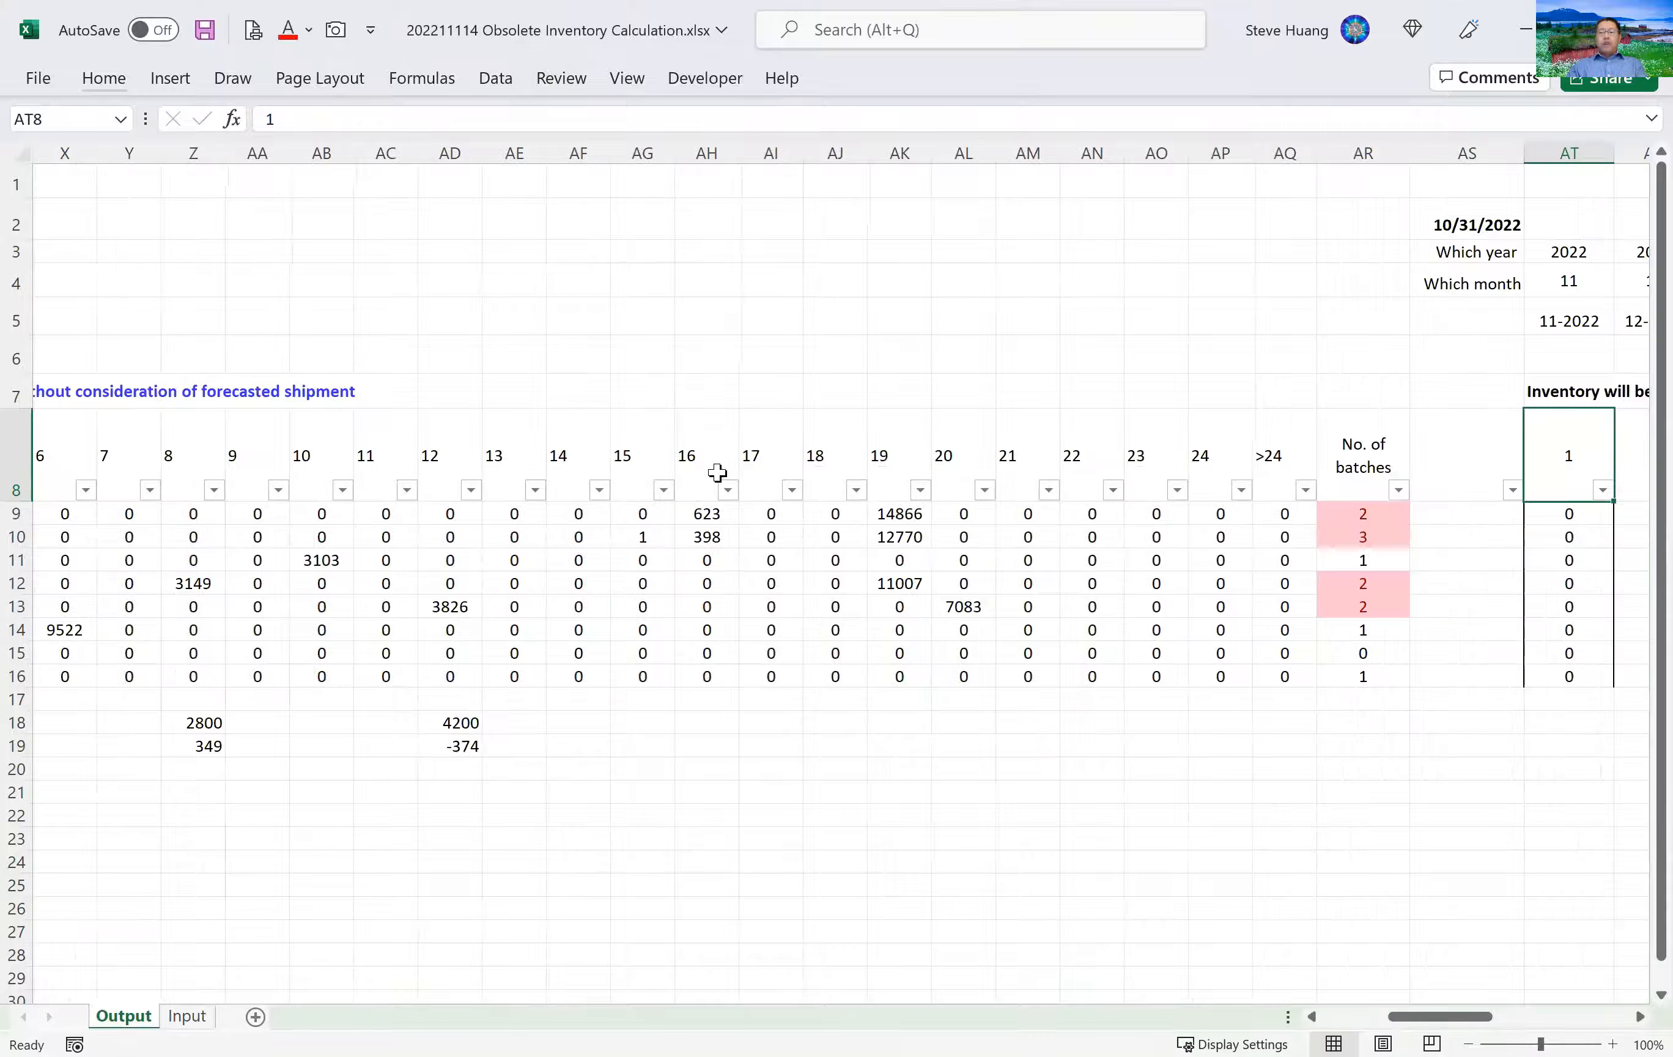
key(Right)
key(Right)
key(Right)
key(Right)
key(Right)
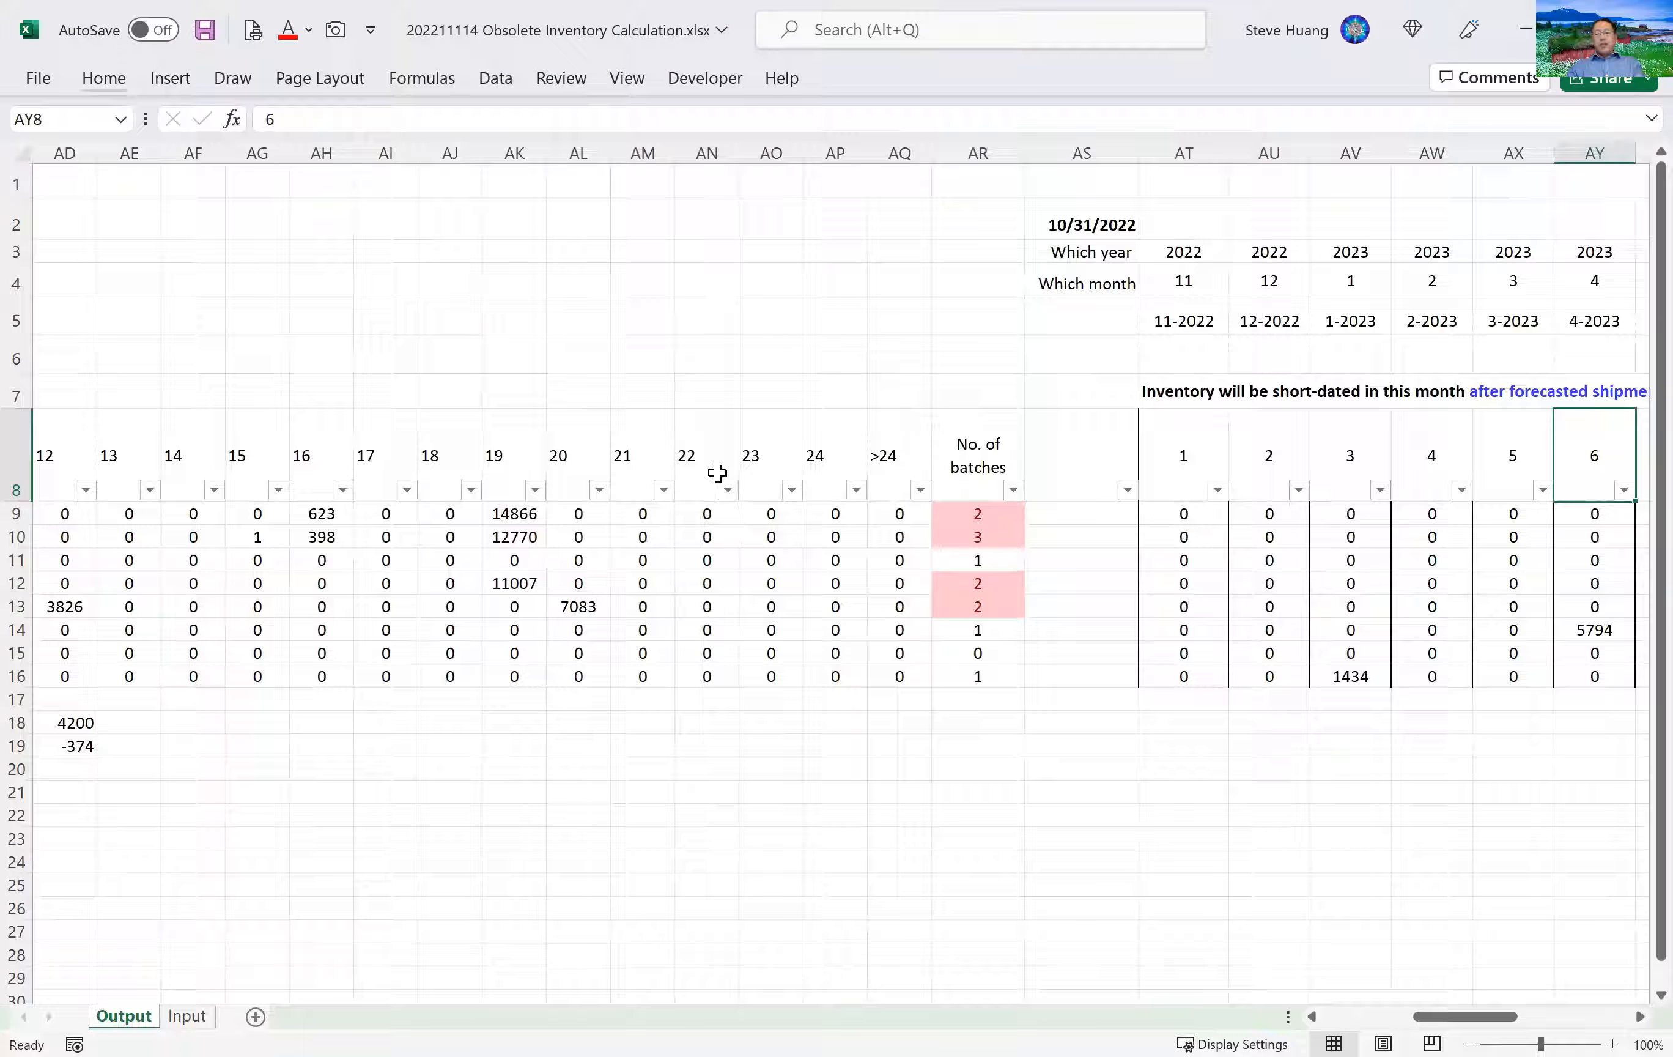
Highlight the source data columns starting at O on the Input sheet, followed by the Item number and Months to ship grouping columns.
click(187, 1016)
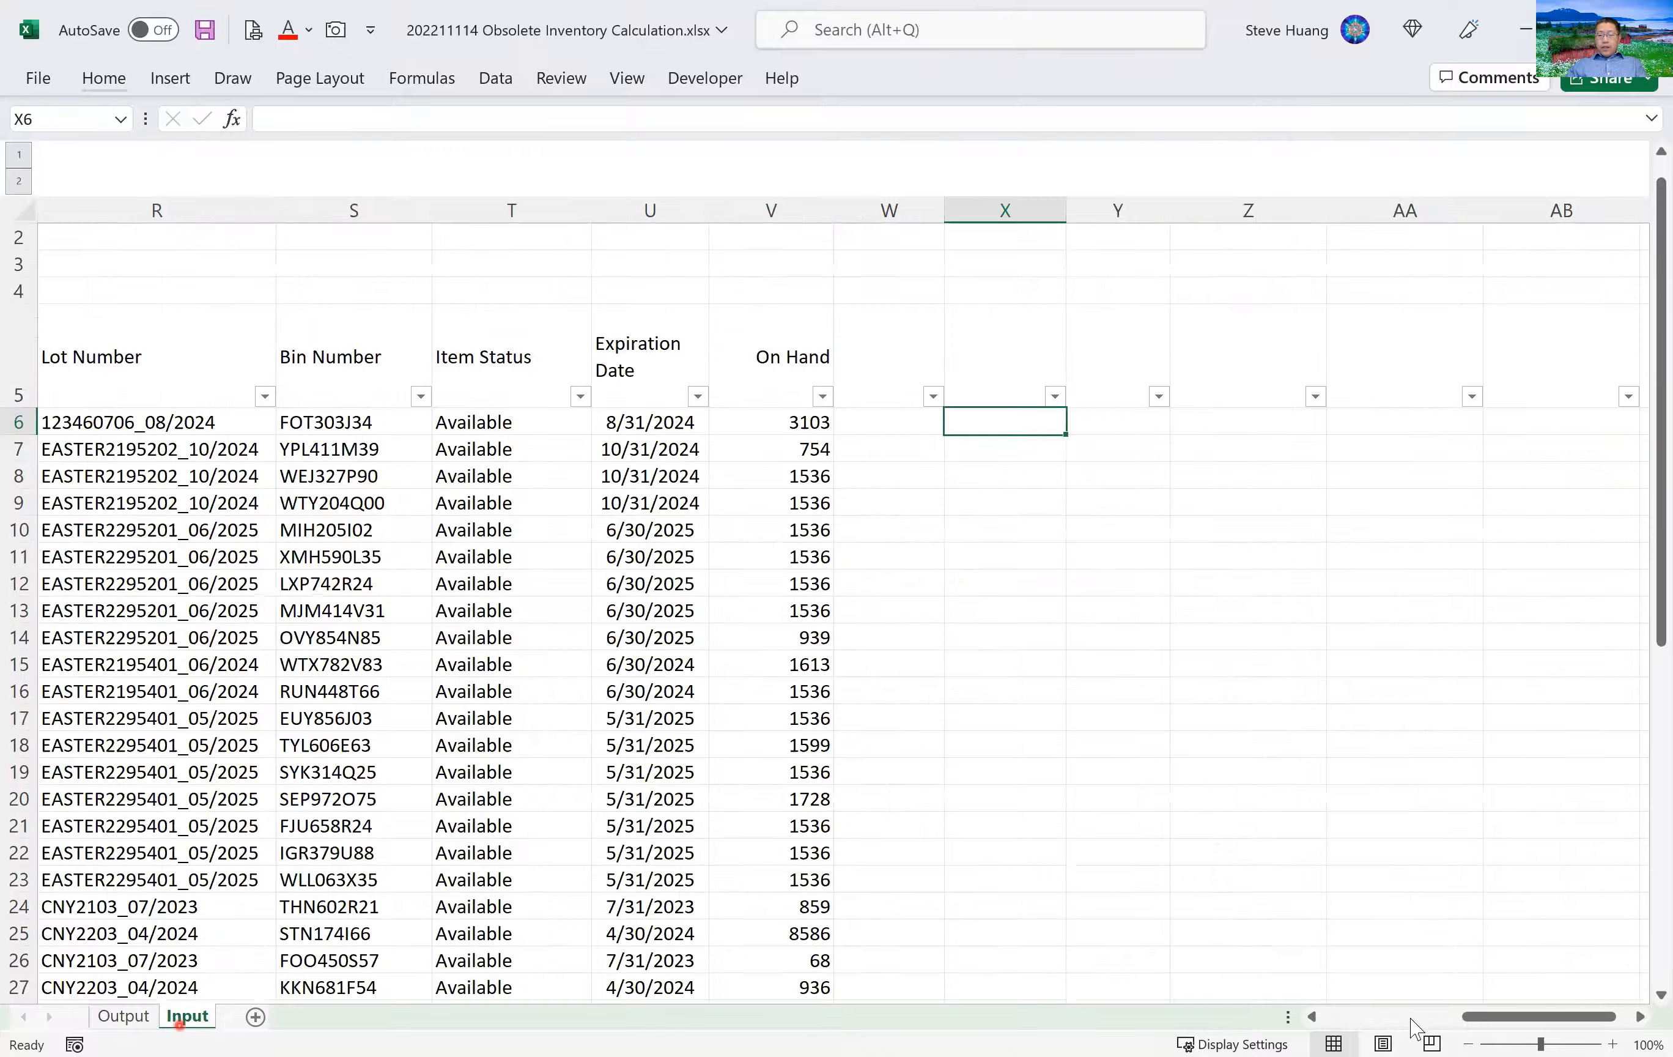
scroll(1338, 908, left, 10)
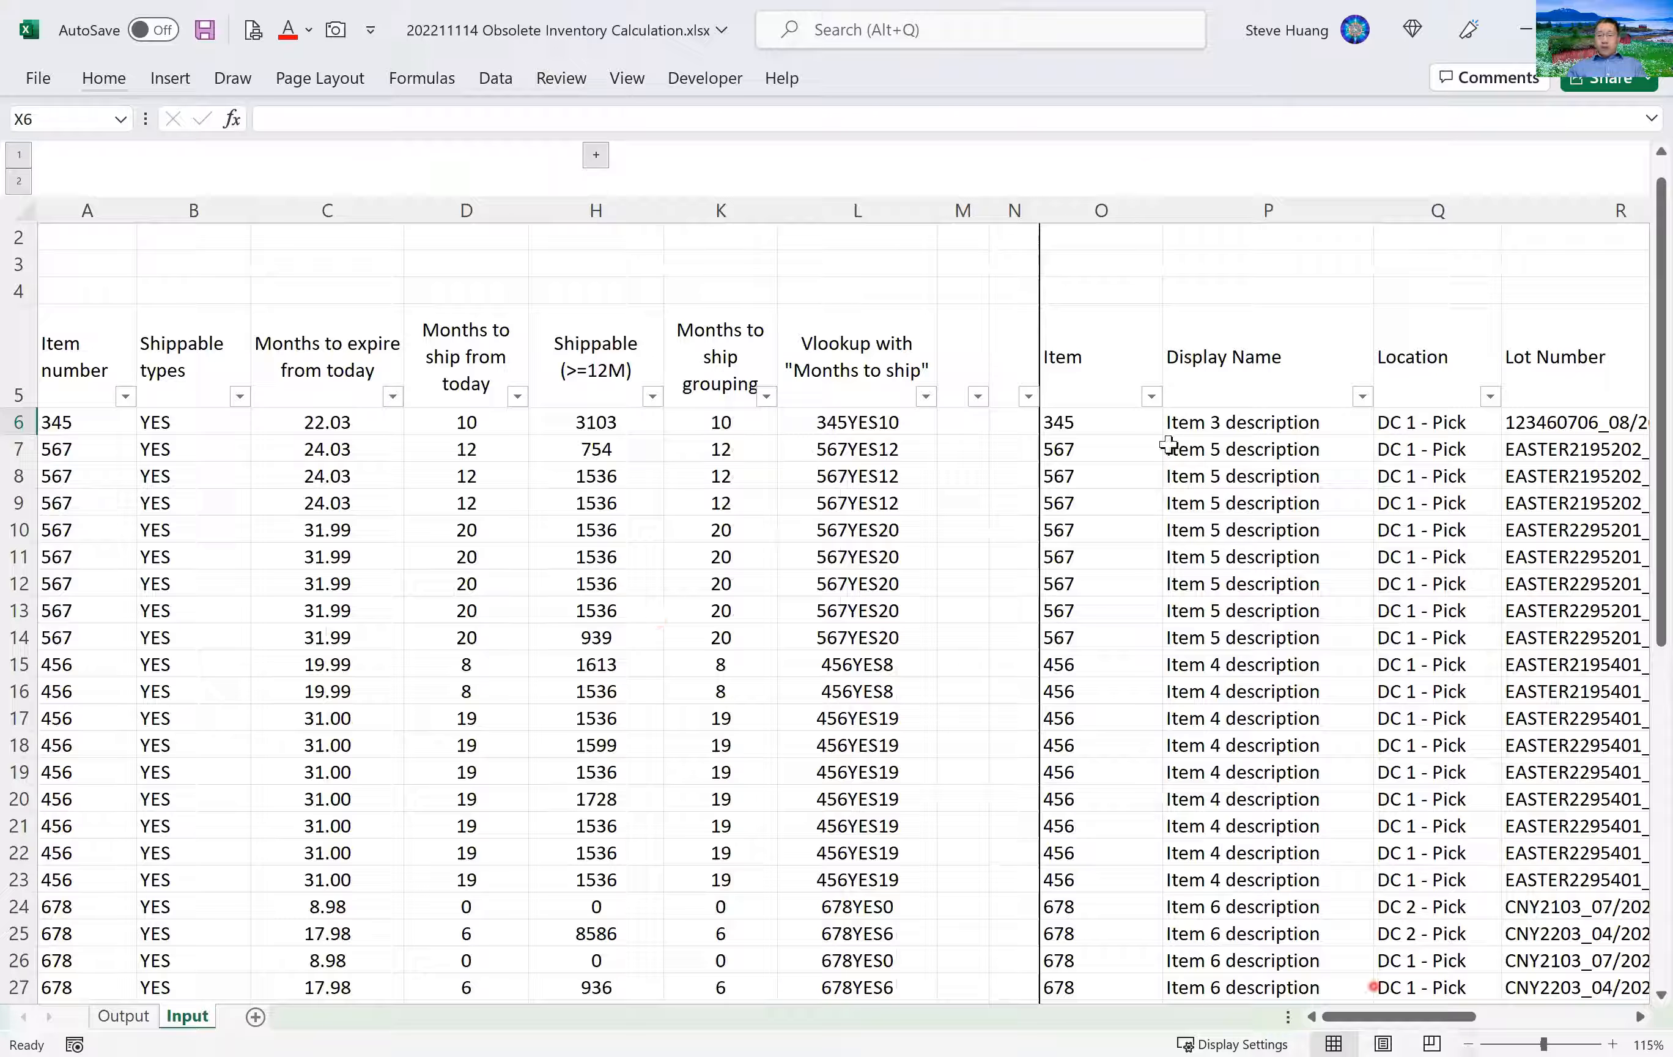
drag(1130, 210, 1269, 210)
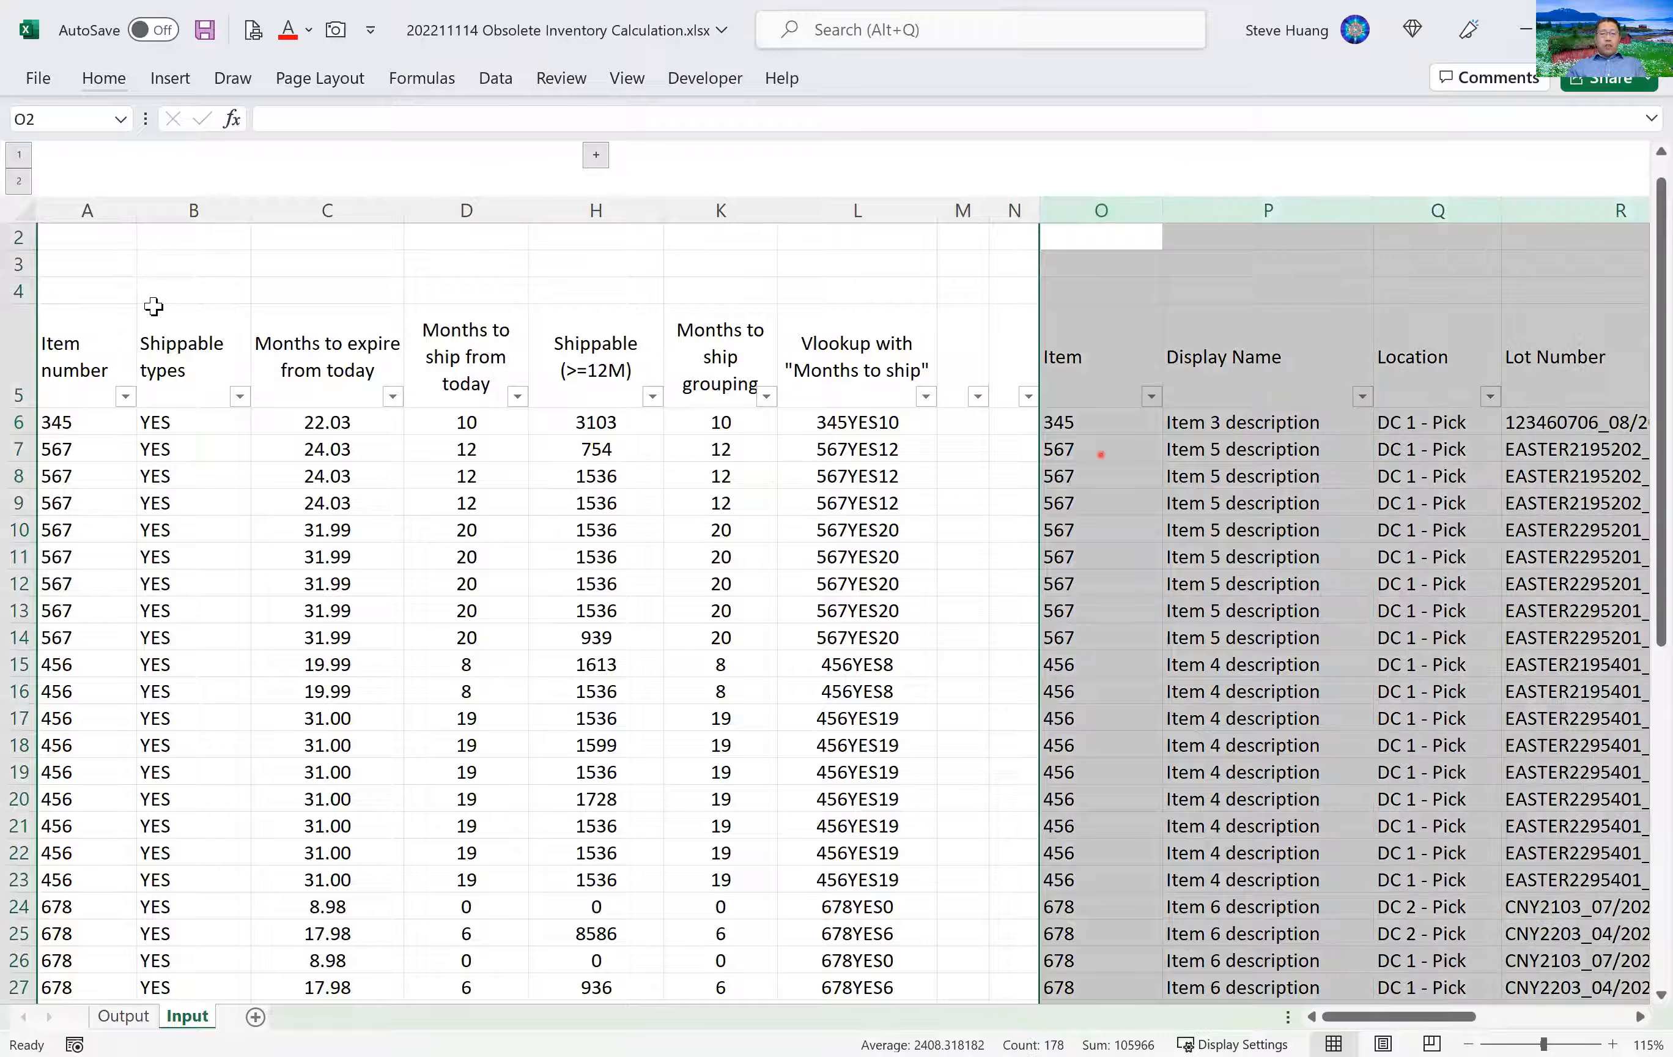
click(87, 210)
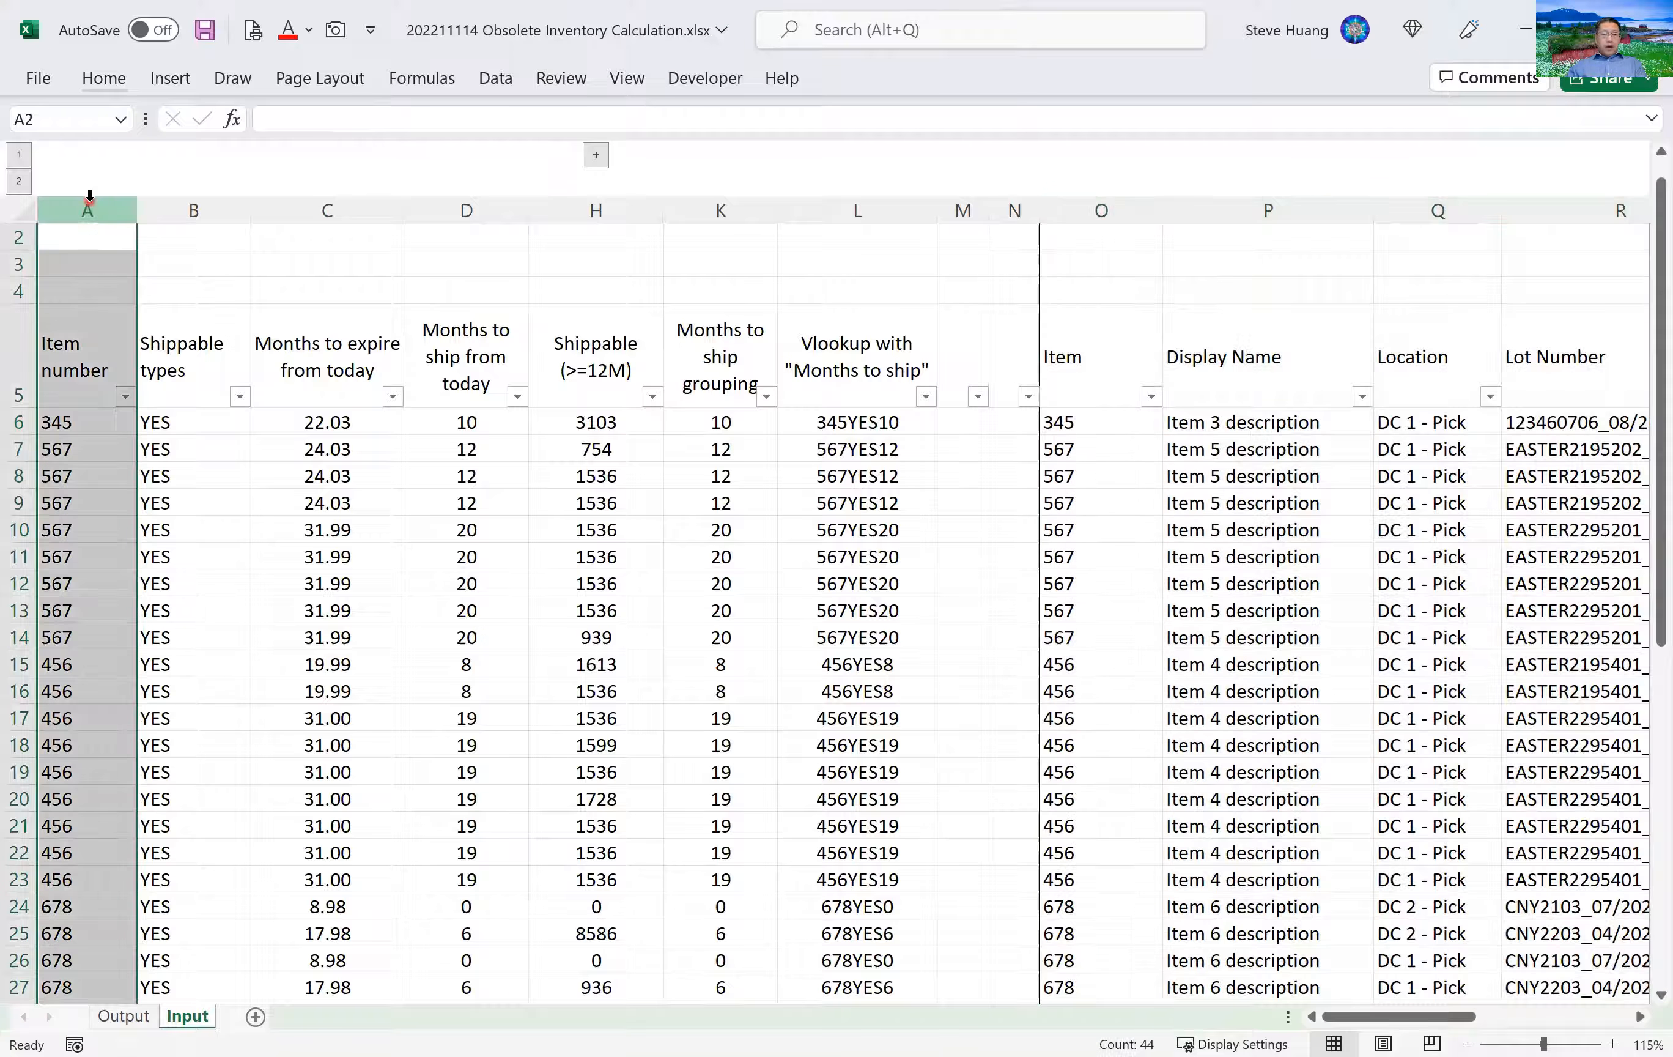
ctrl+click(720, 210)
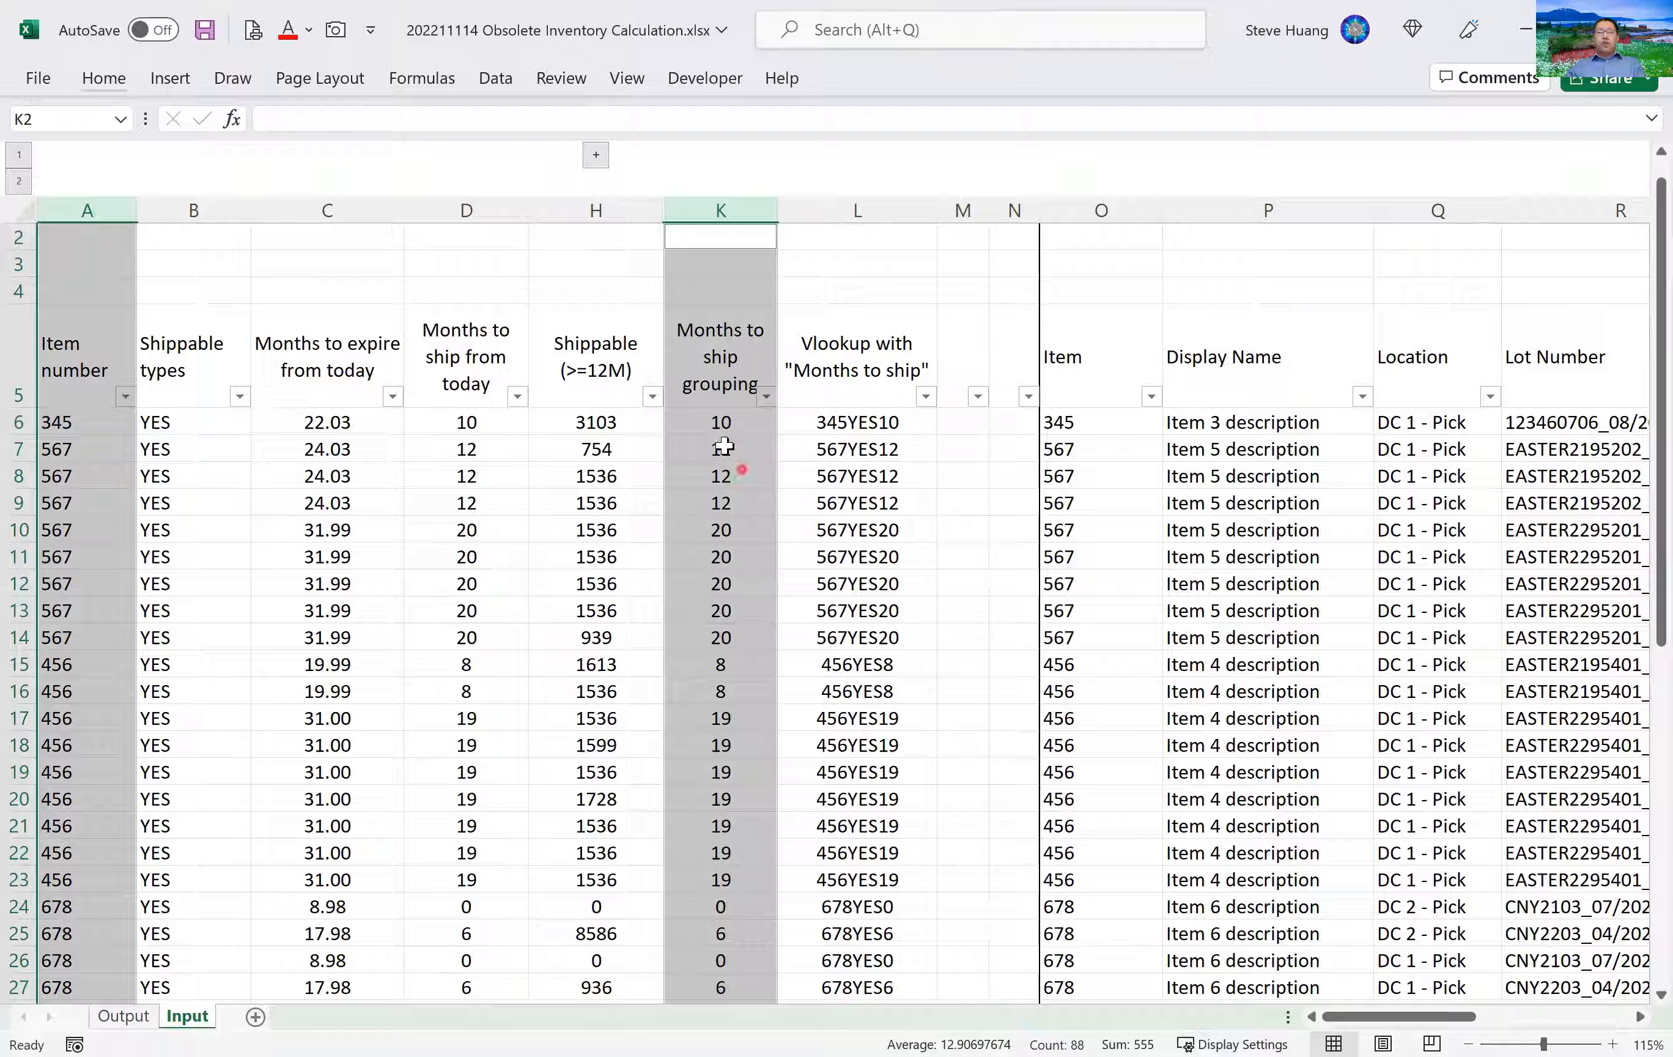
Inspect the Months to ship grouping formula in K6 and highlight row 6 to review it through to On Hand.
click(724, 423)
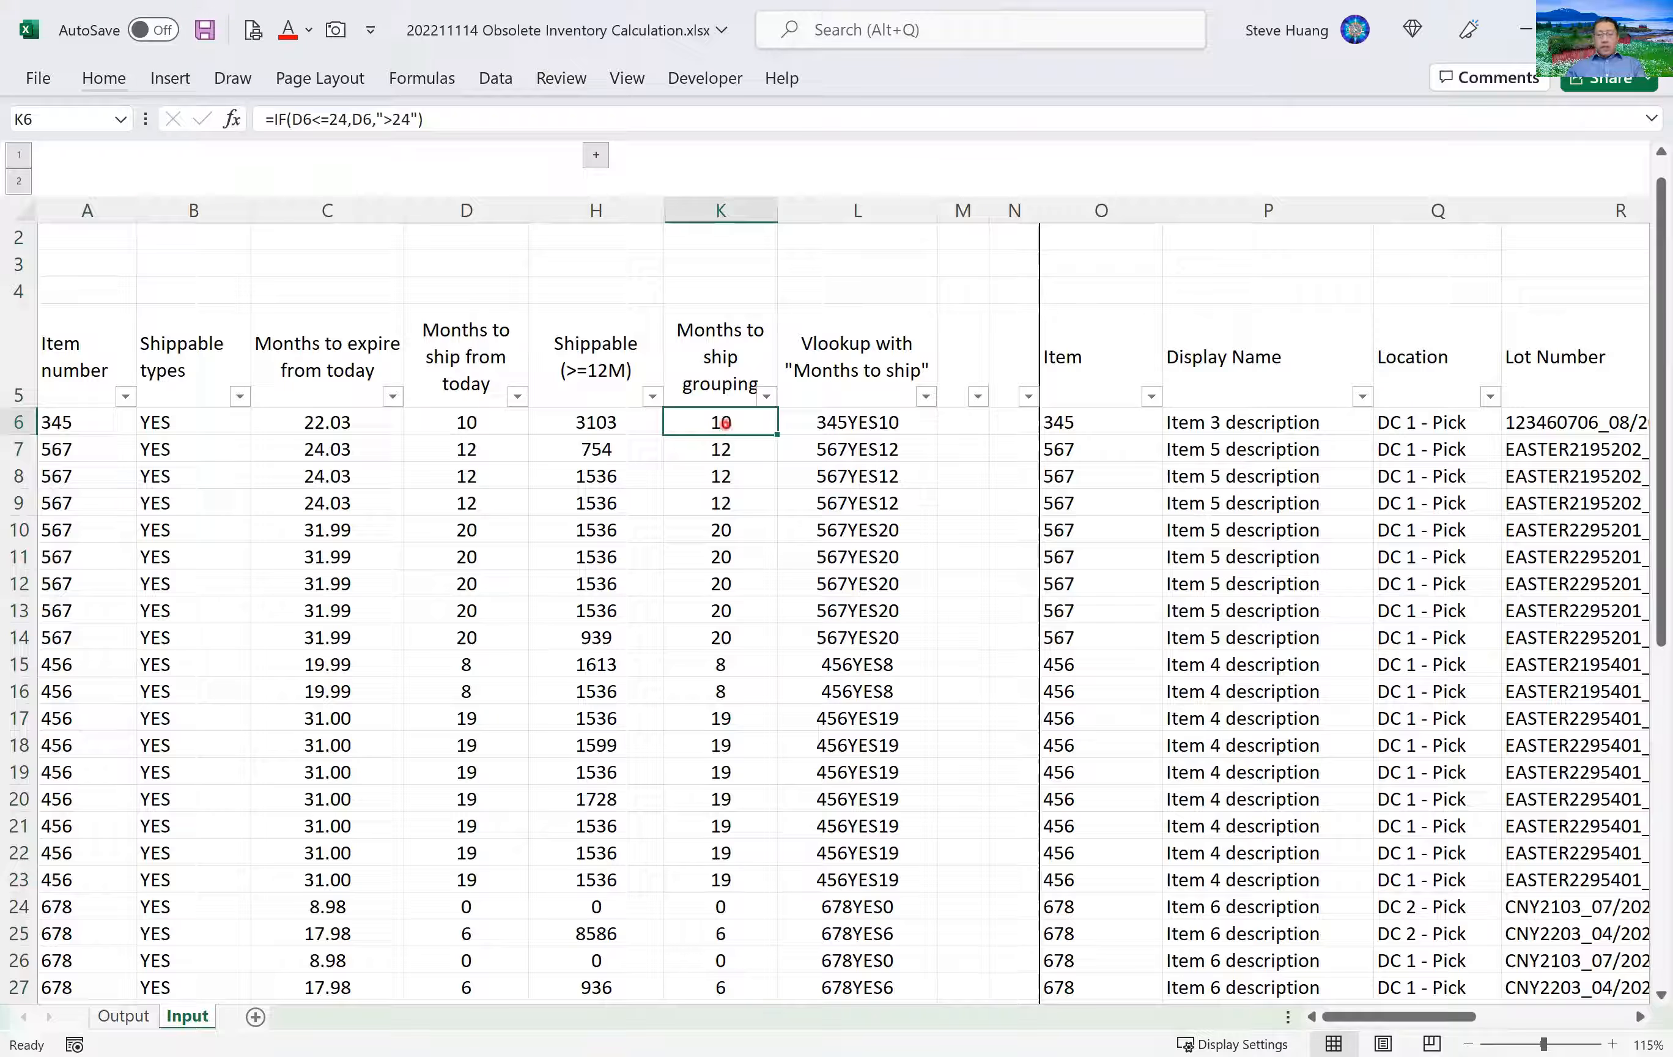
key(shift+space)
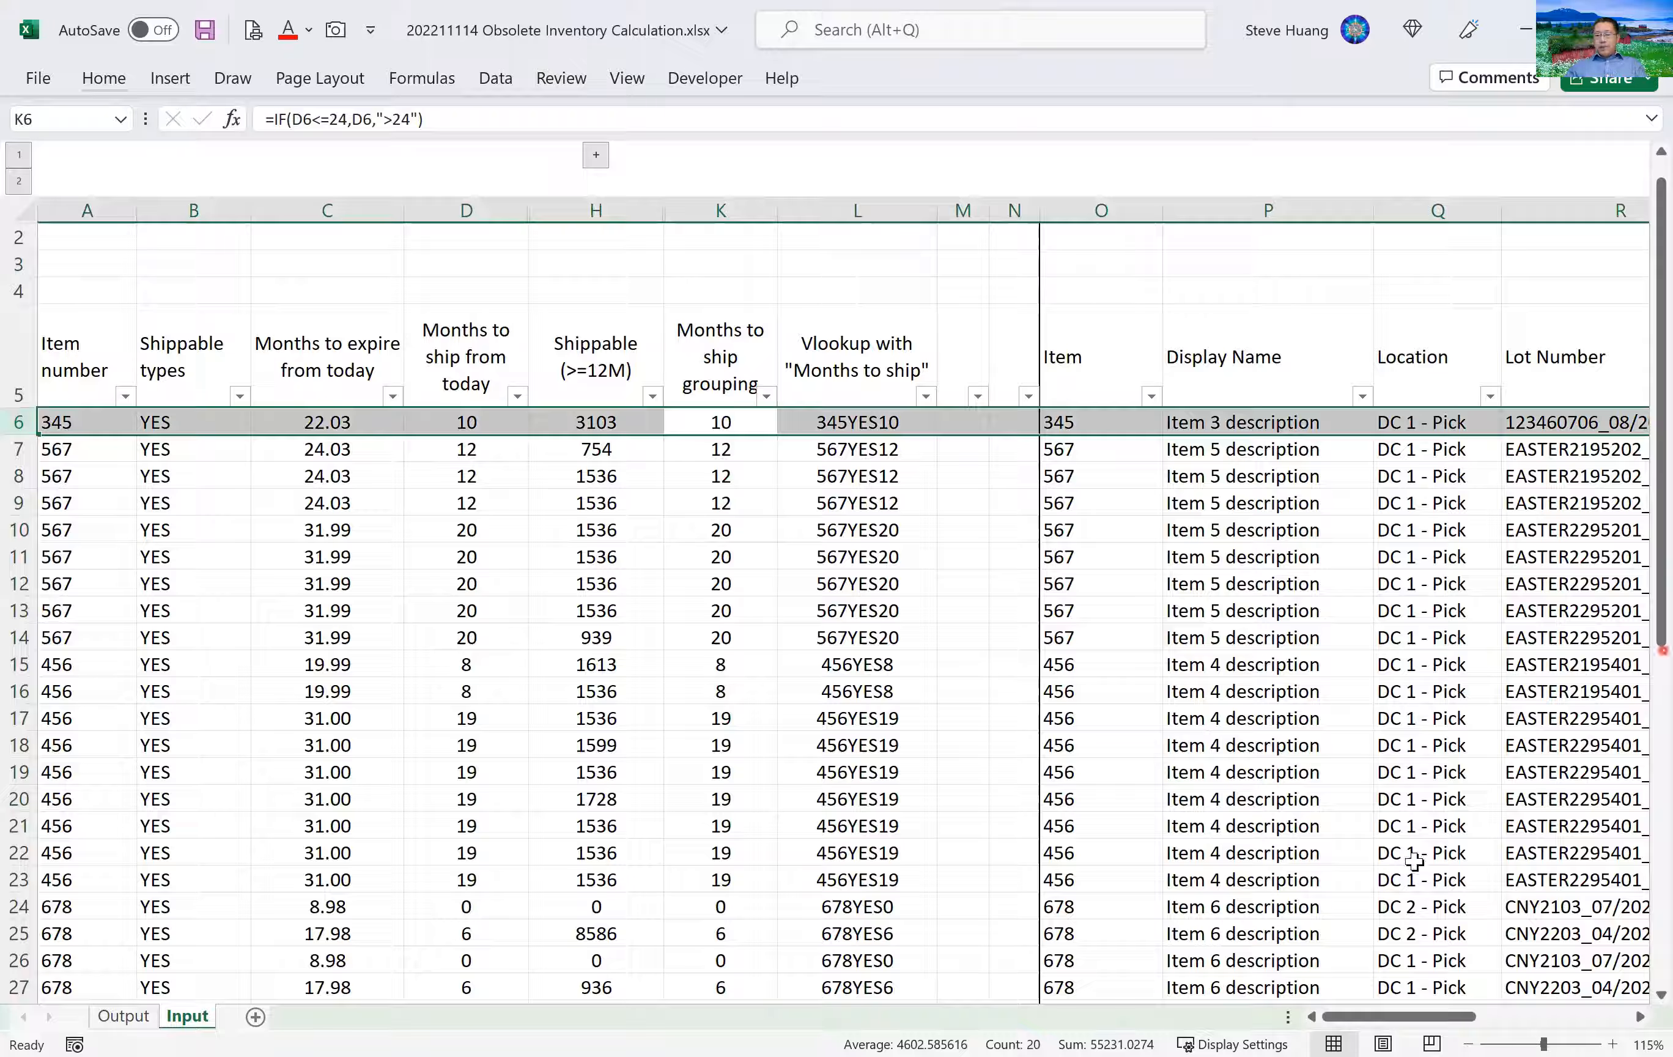
click(1565, 1014)
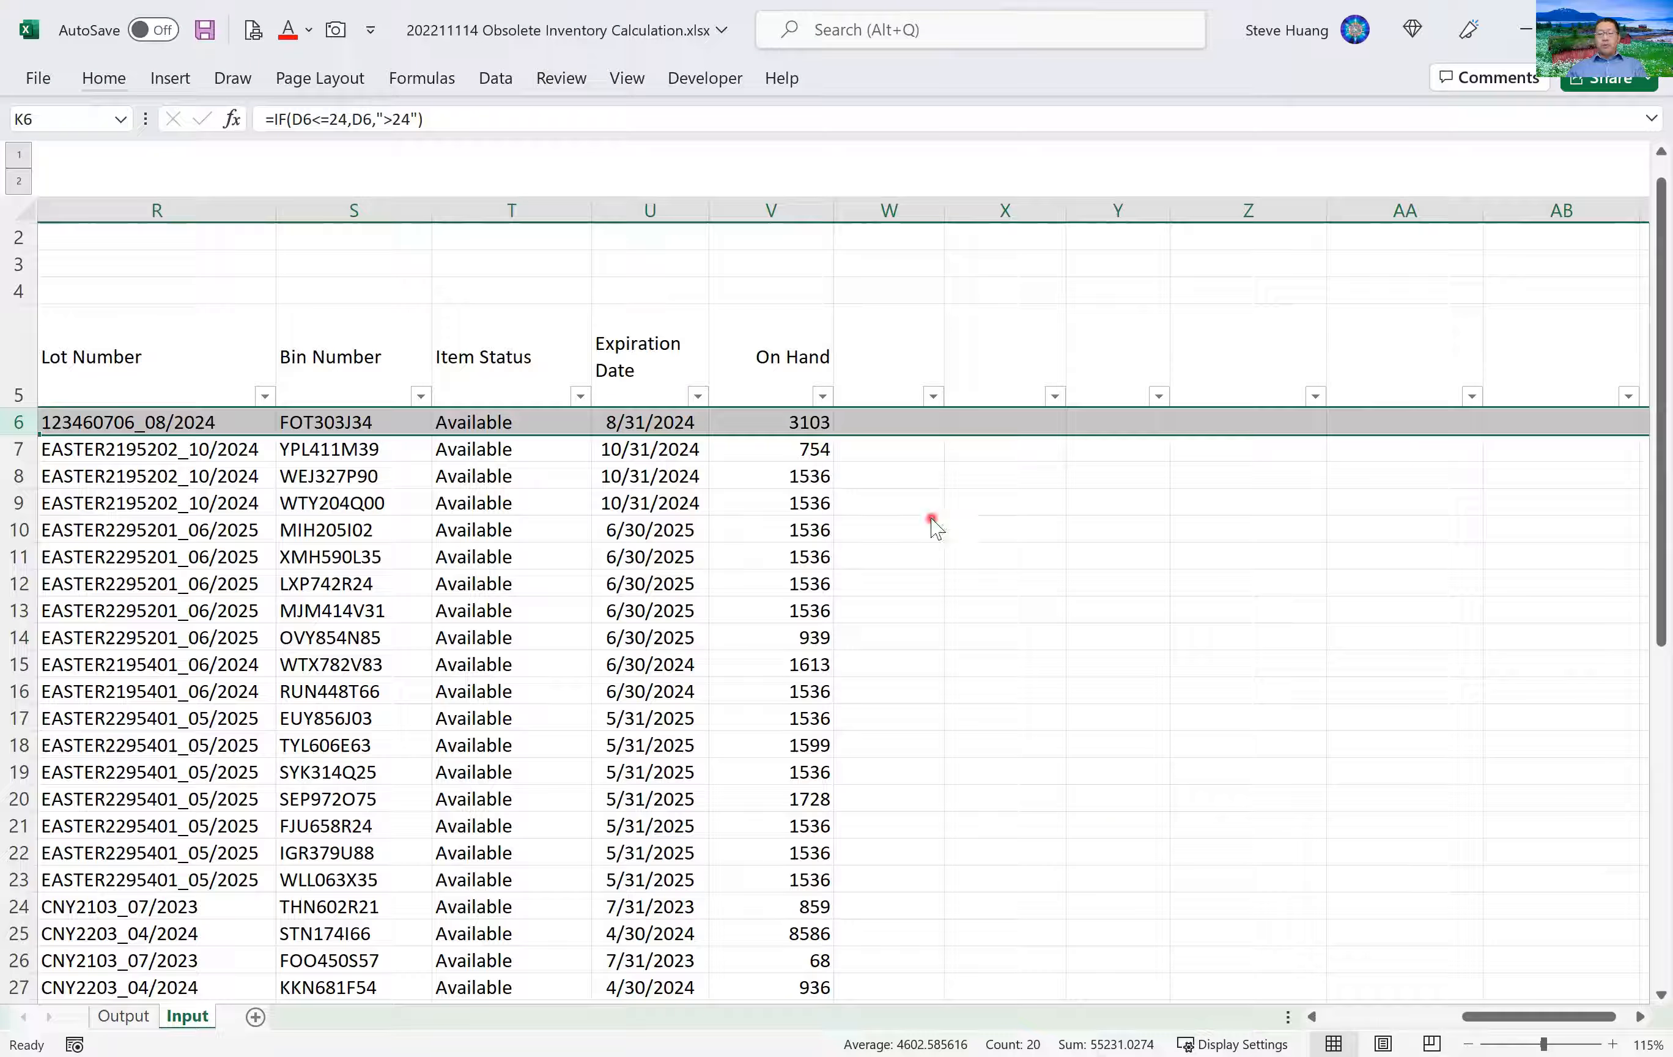
click(1376, 1017)
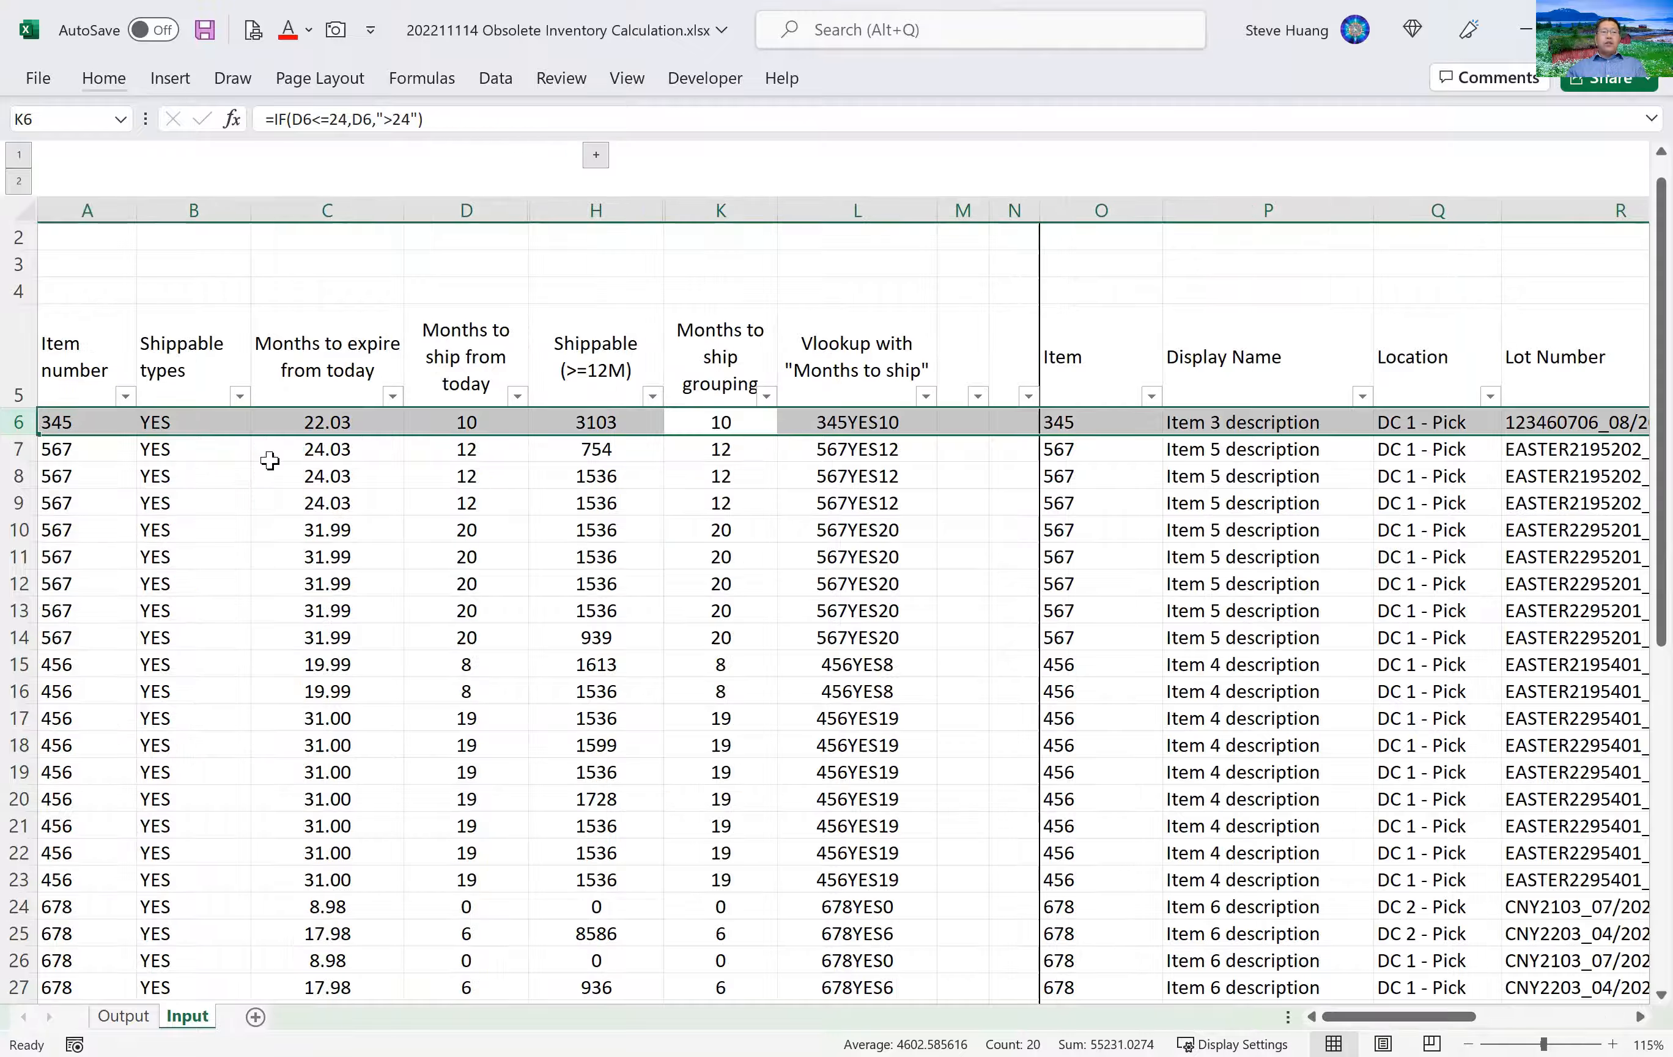
Examine the YES and NO entries in the Shippable types column down to the last data row, 48.
click(180, 369)
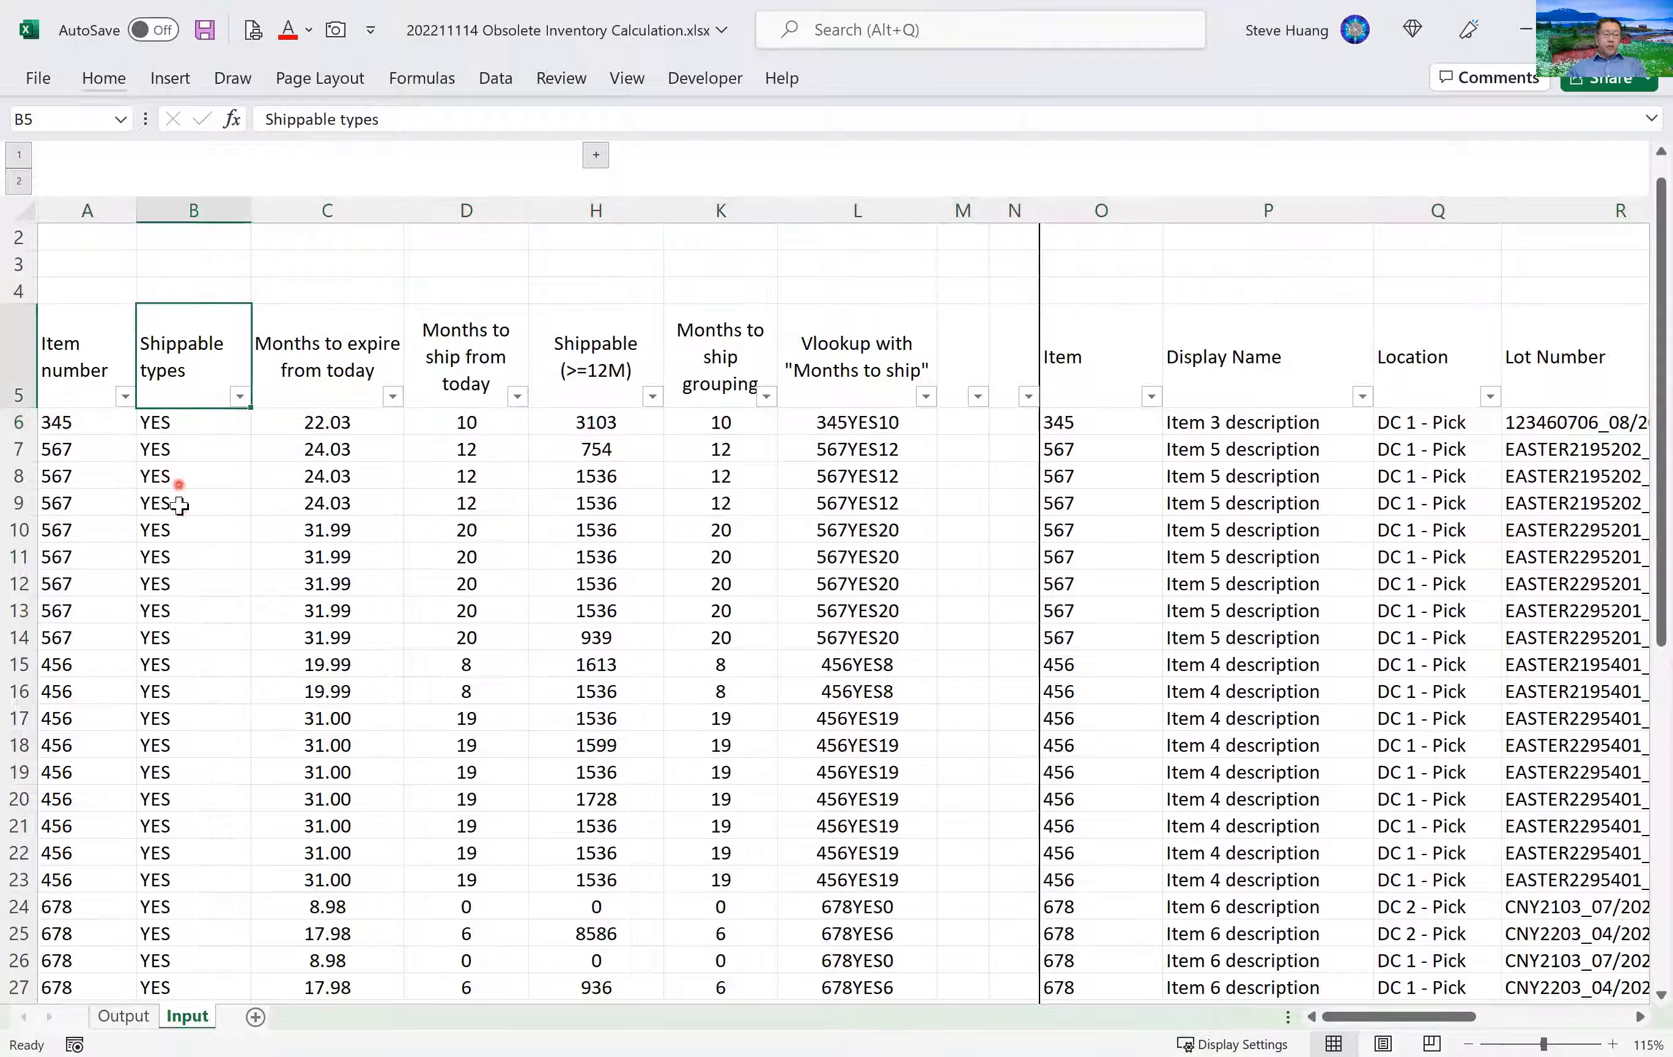
scroll(179, 504, down, 1)
scroll(180, 505, down, 2)
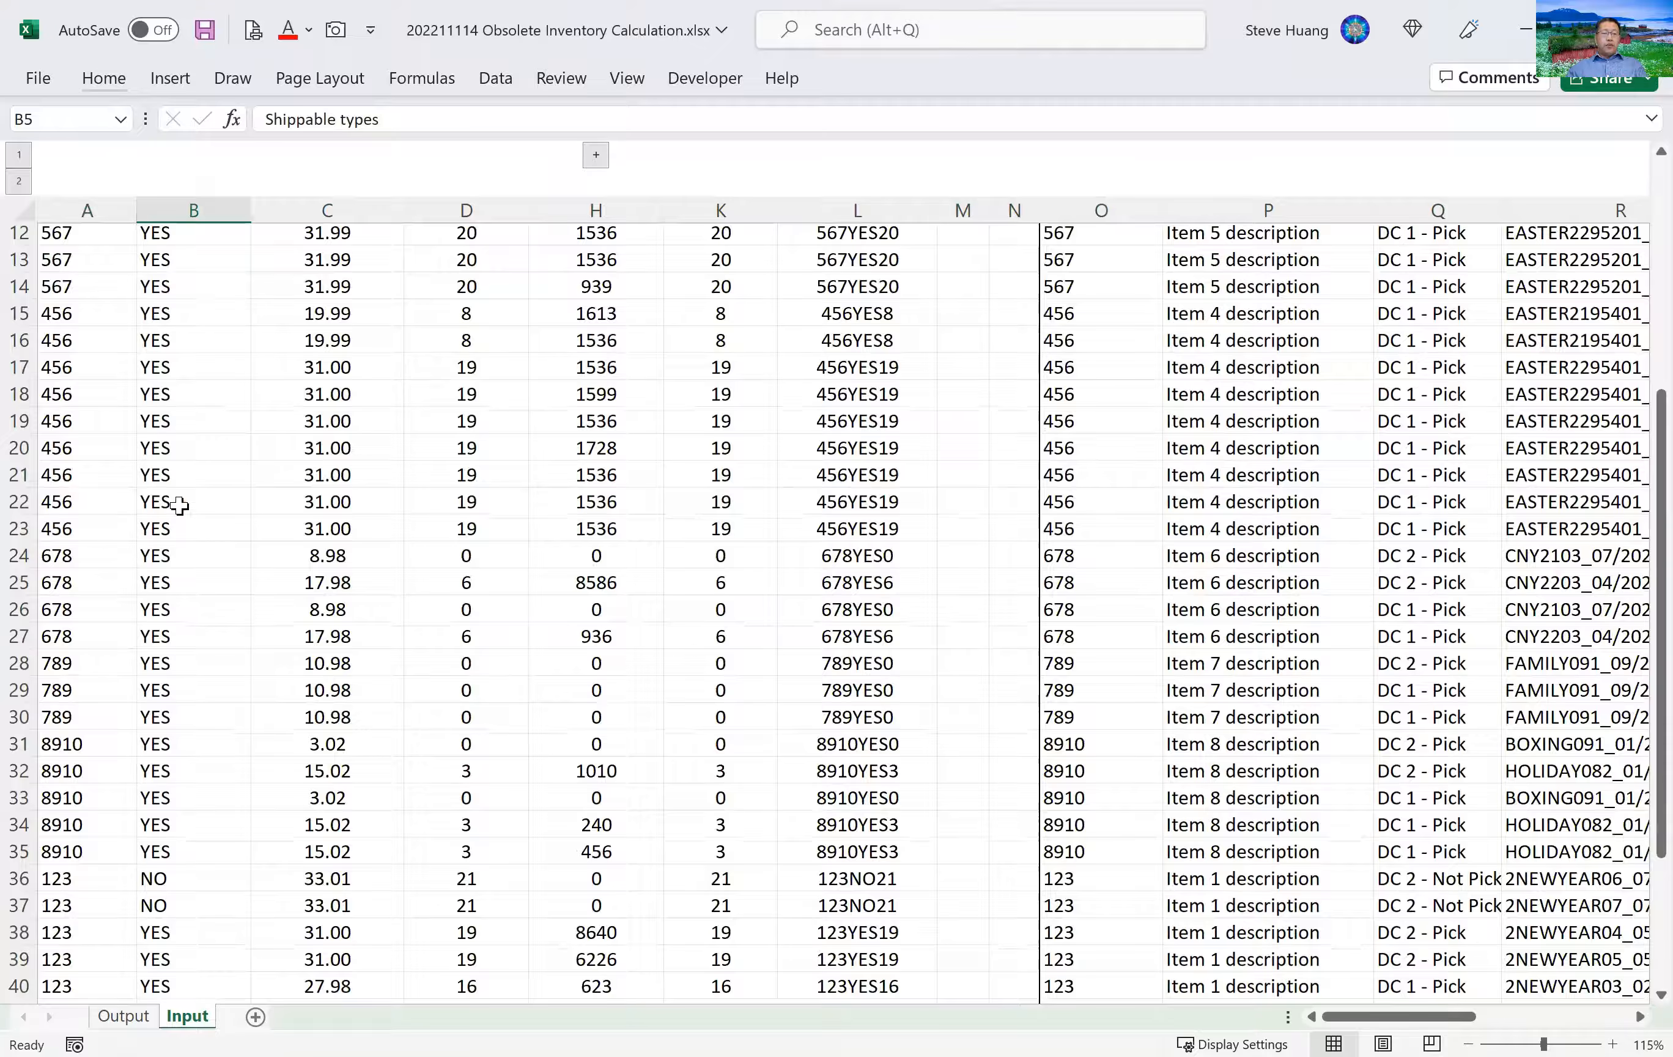
scroll(180, 505, down, 4)
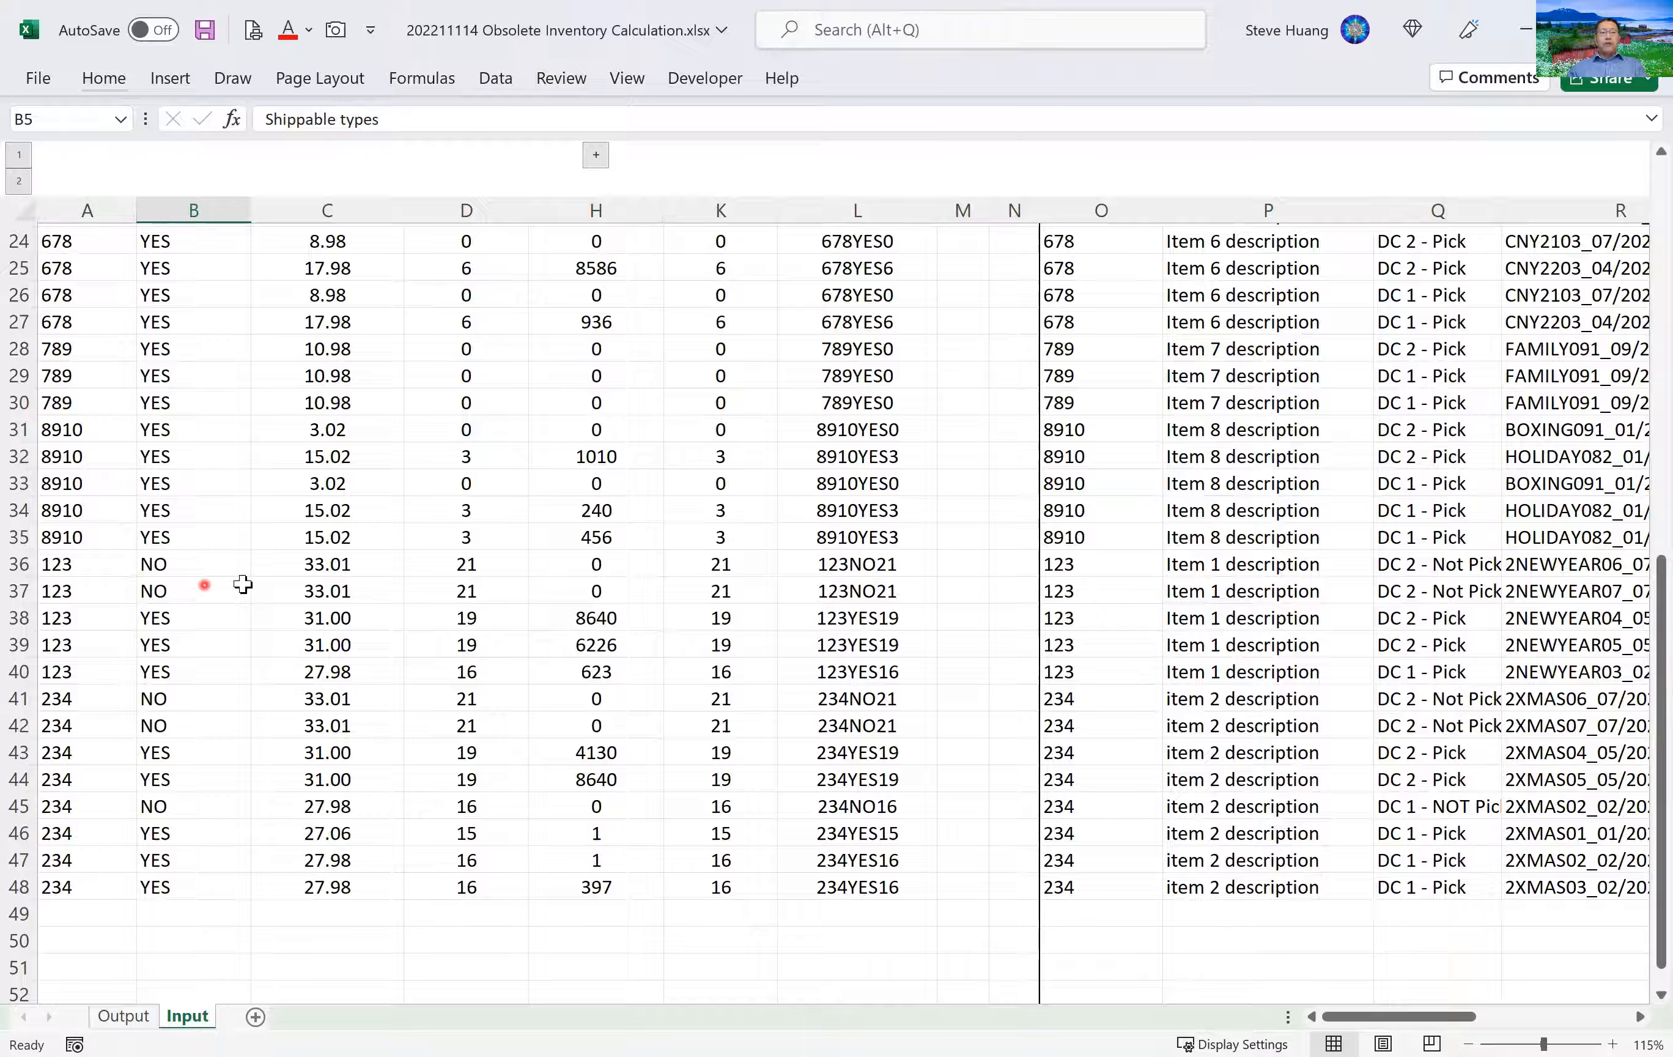
scroll(652, 604, up, 2)
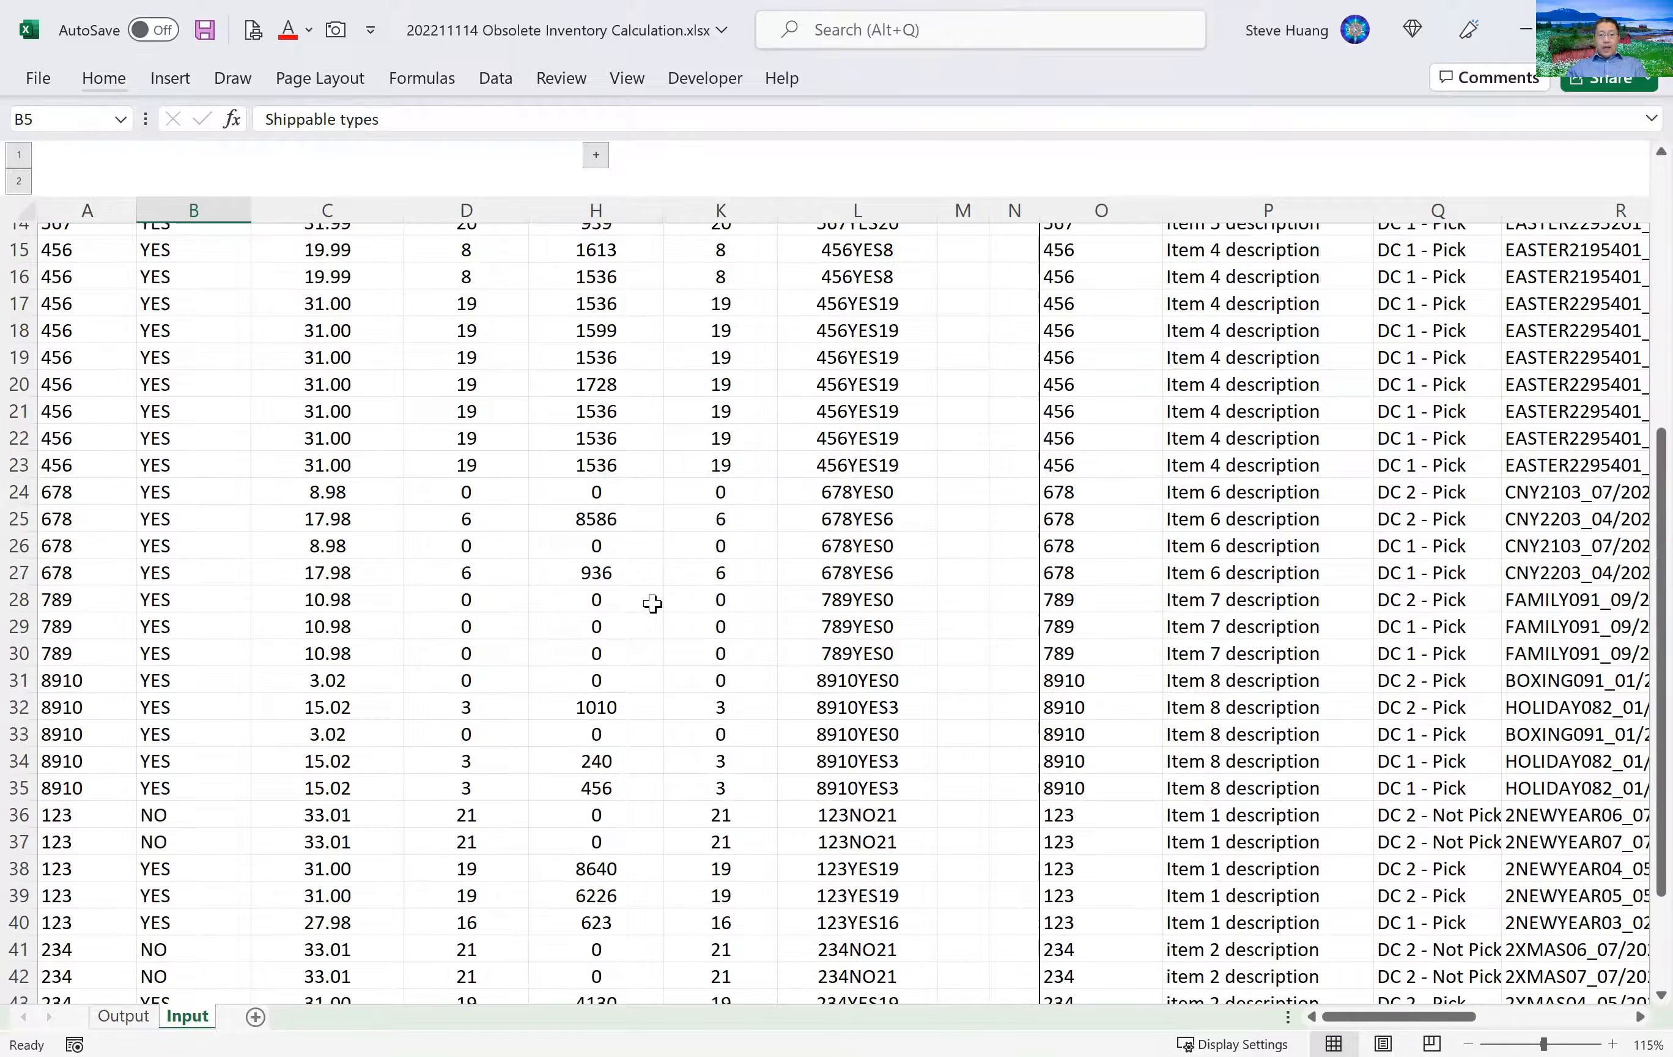
scroll(652, 604, up, 4)
scroll(613, 453, up, 1)
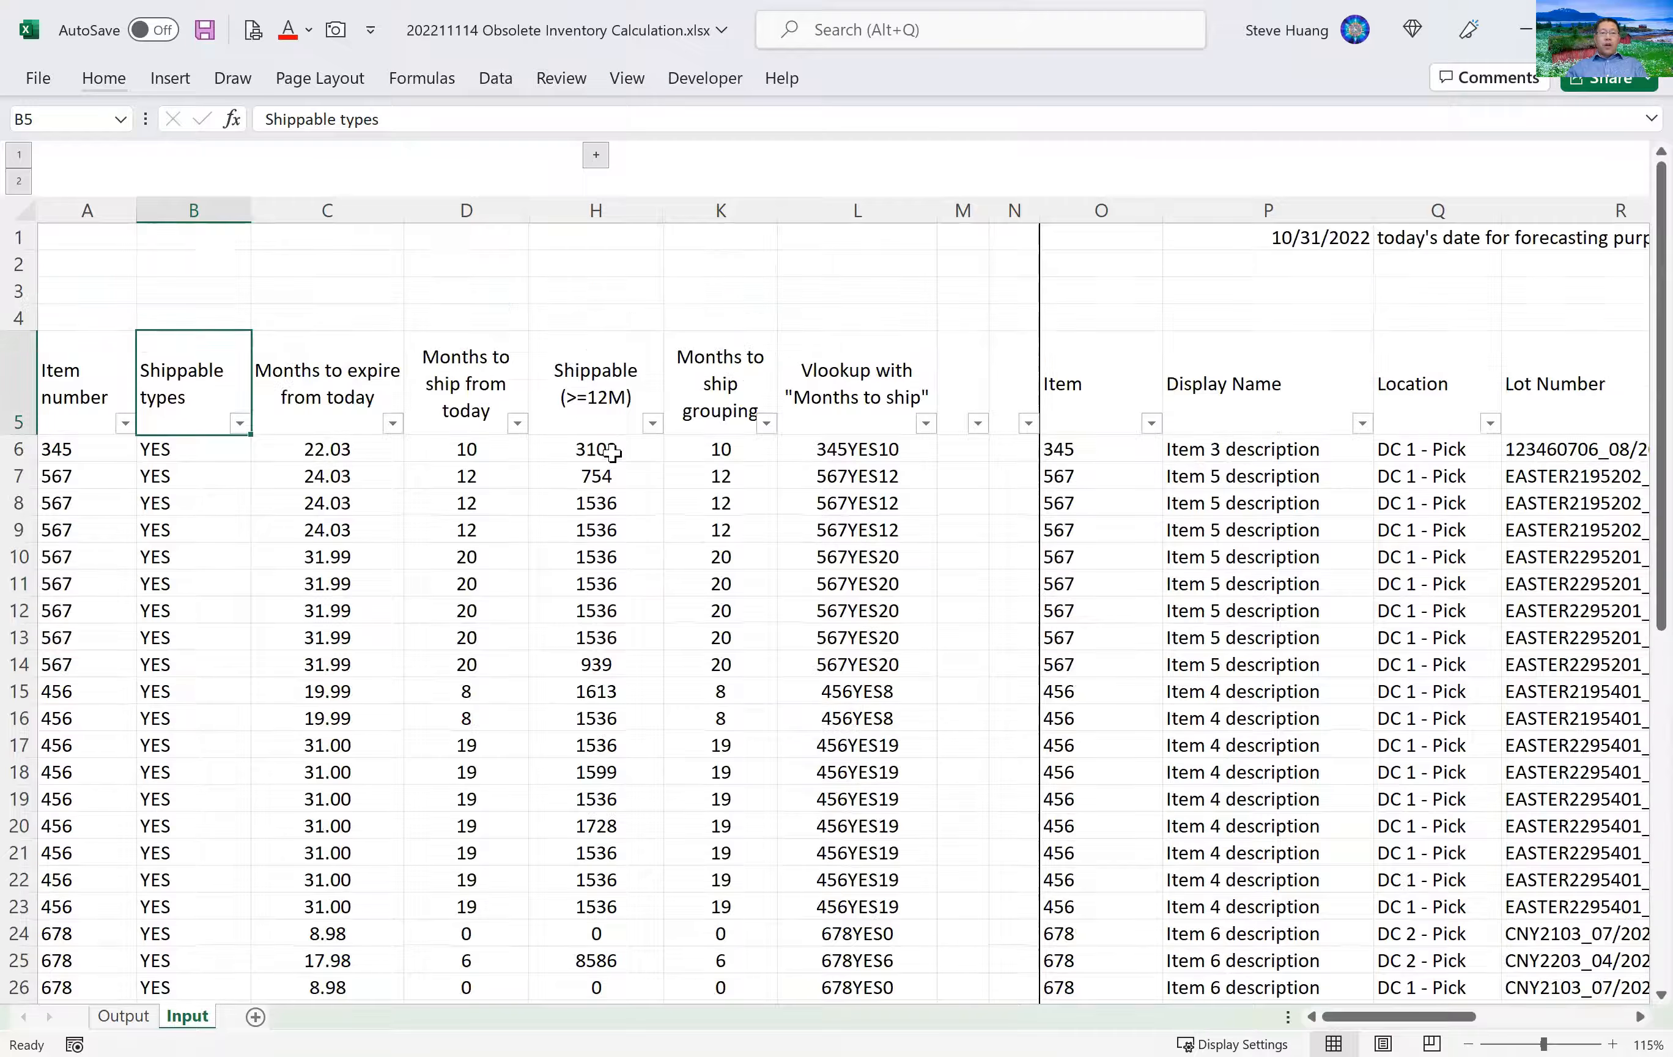
Highlight the Shippable (>=12M) header and the quantities beneath it for review.
click(607, 396)
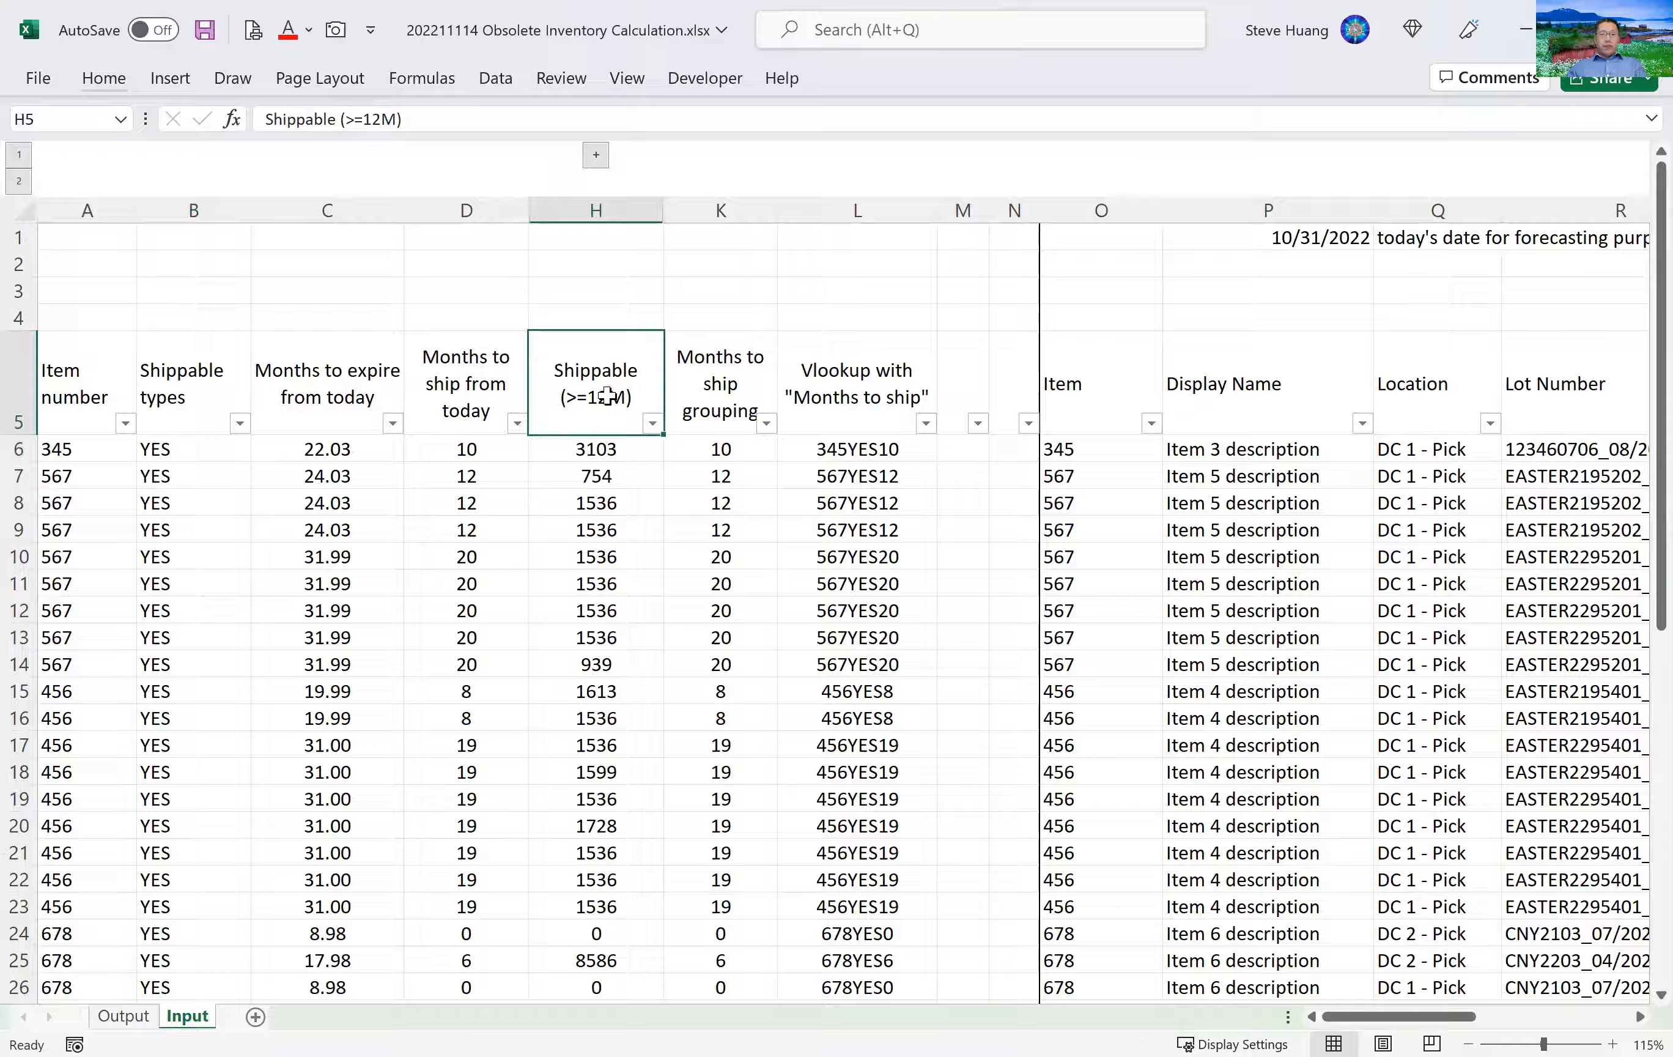
drag(608, 397, 623, 611)
click(459, 293)
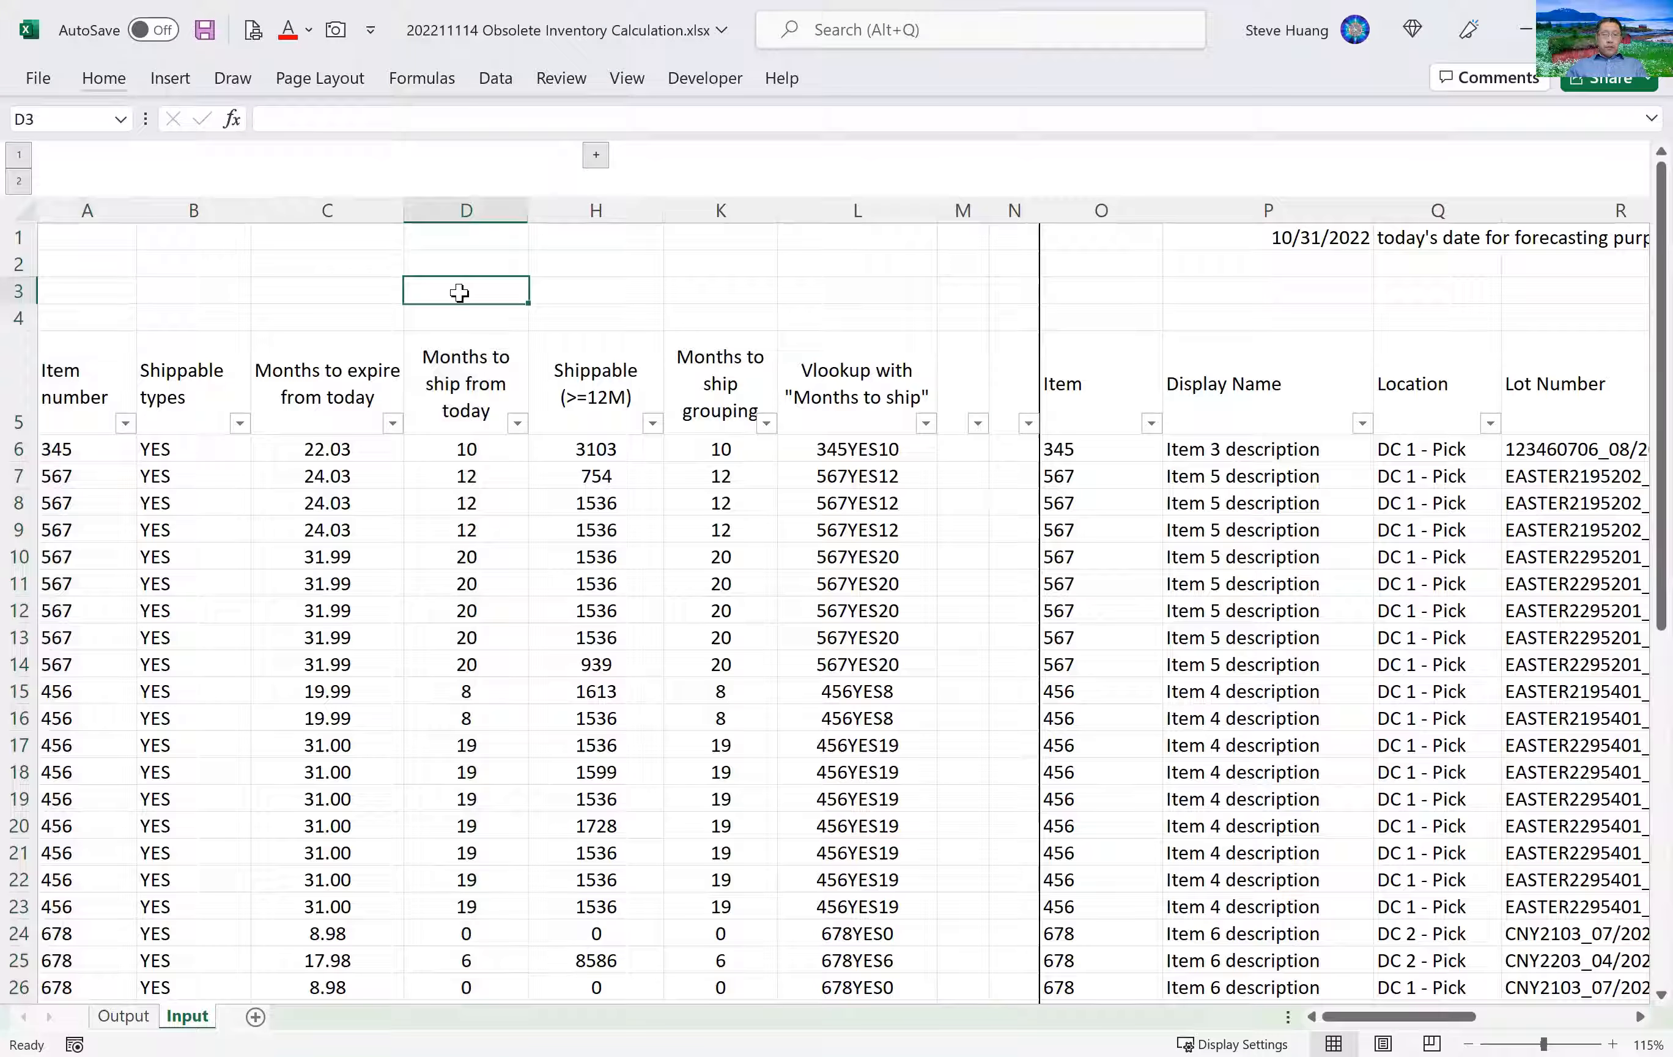
Colour the text of the Item number, Shippable (>=12M) and Months to ship grouping columns blue.
click(82, 212)
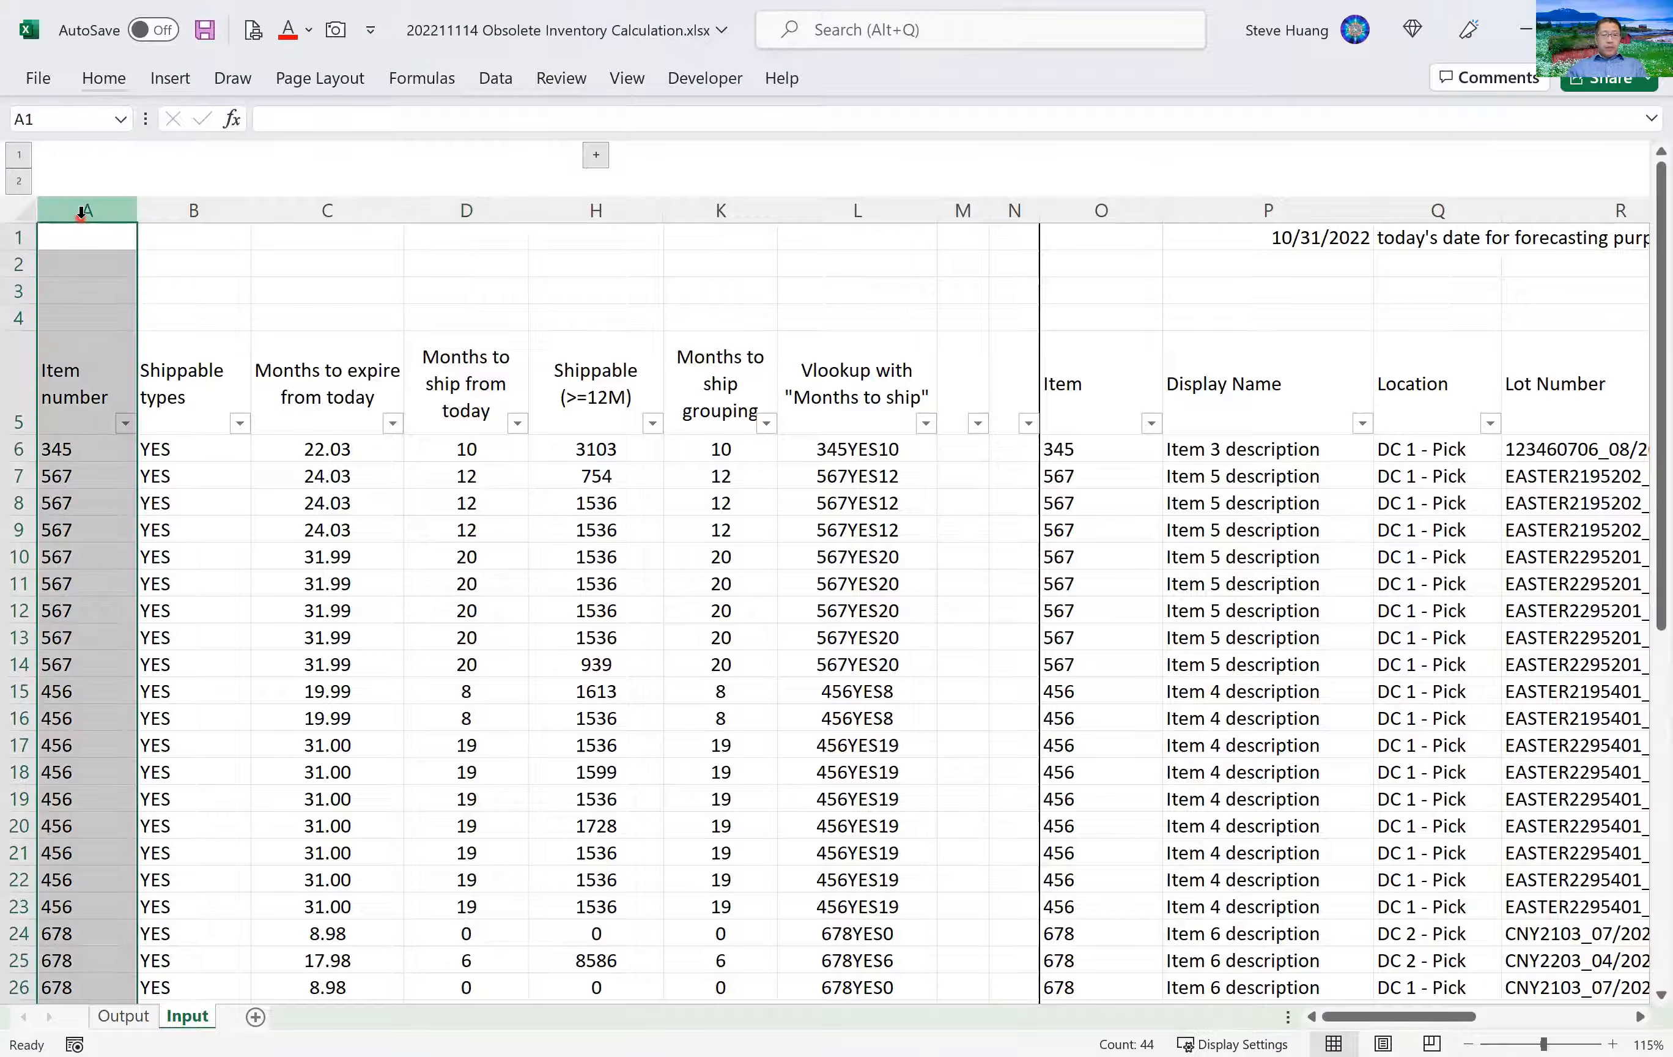
ctrl+click(596, 211)
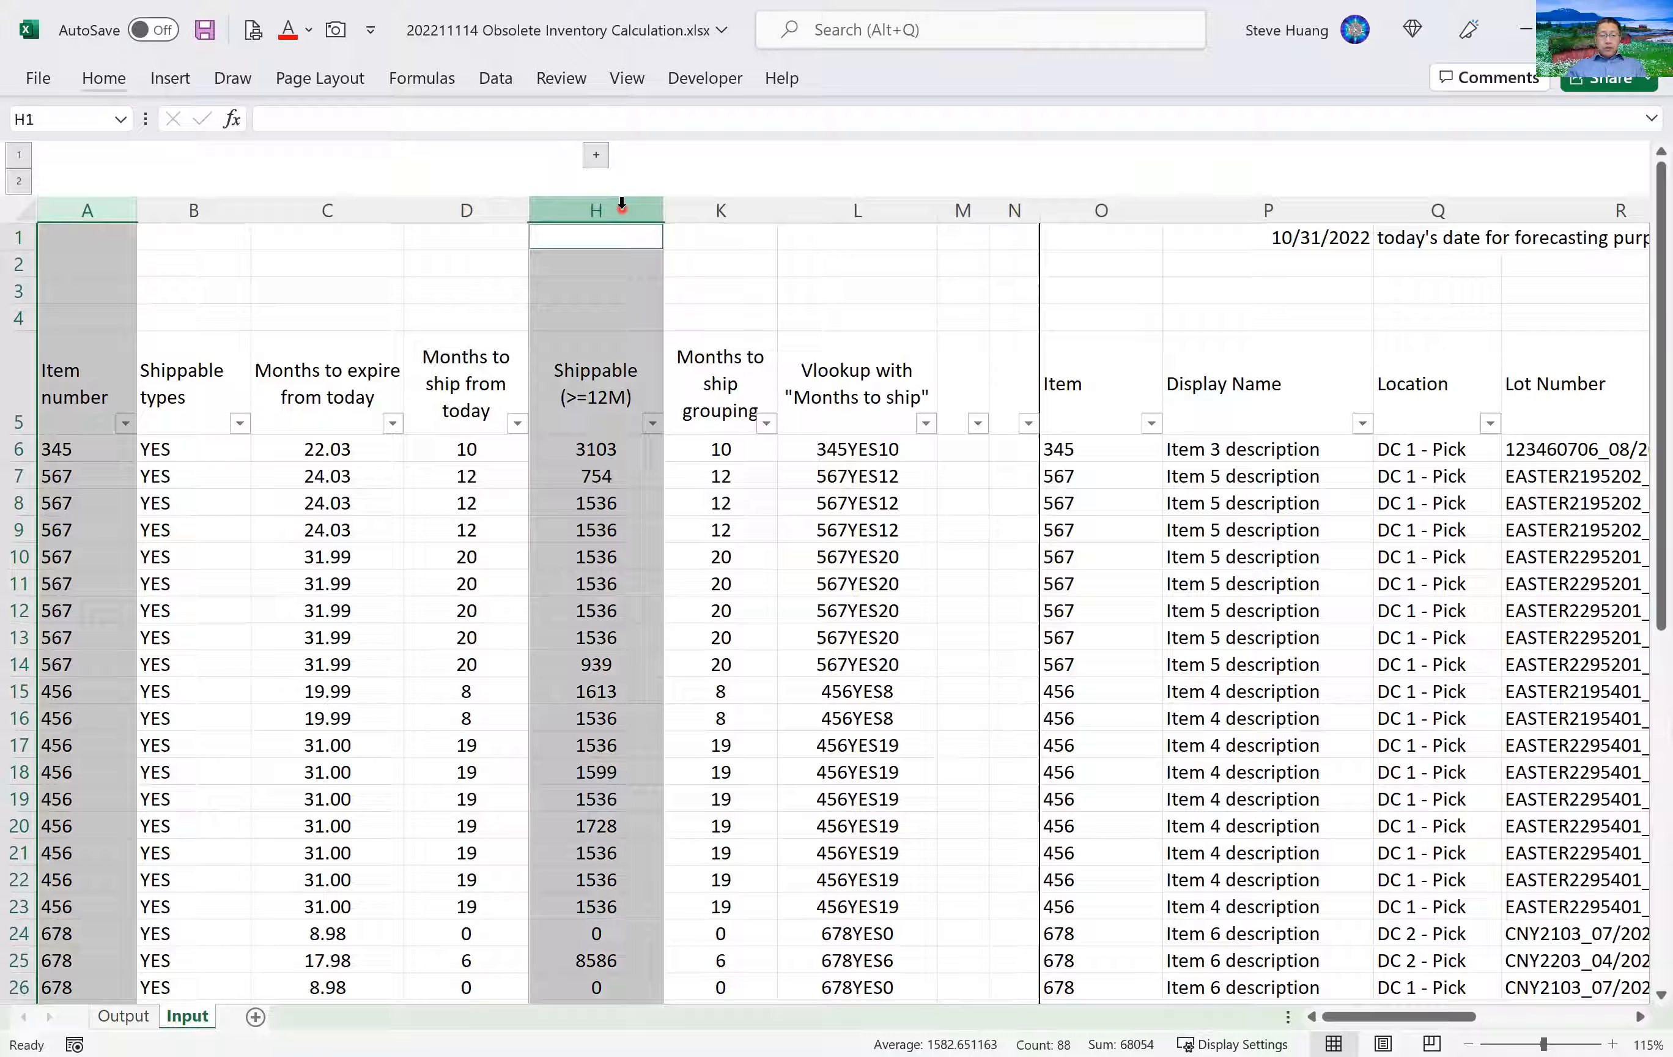
ctrl+click(735, 206)
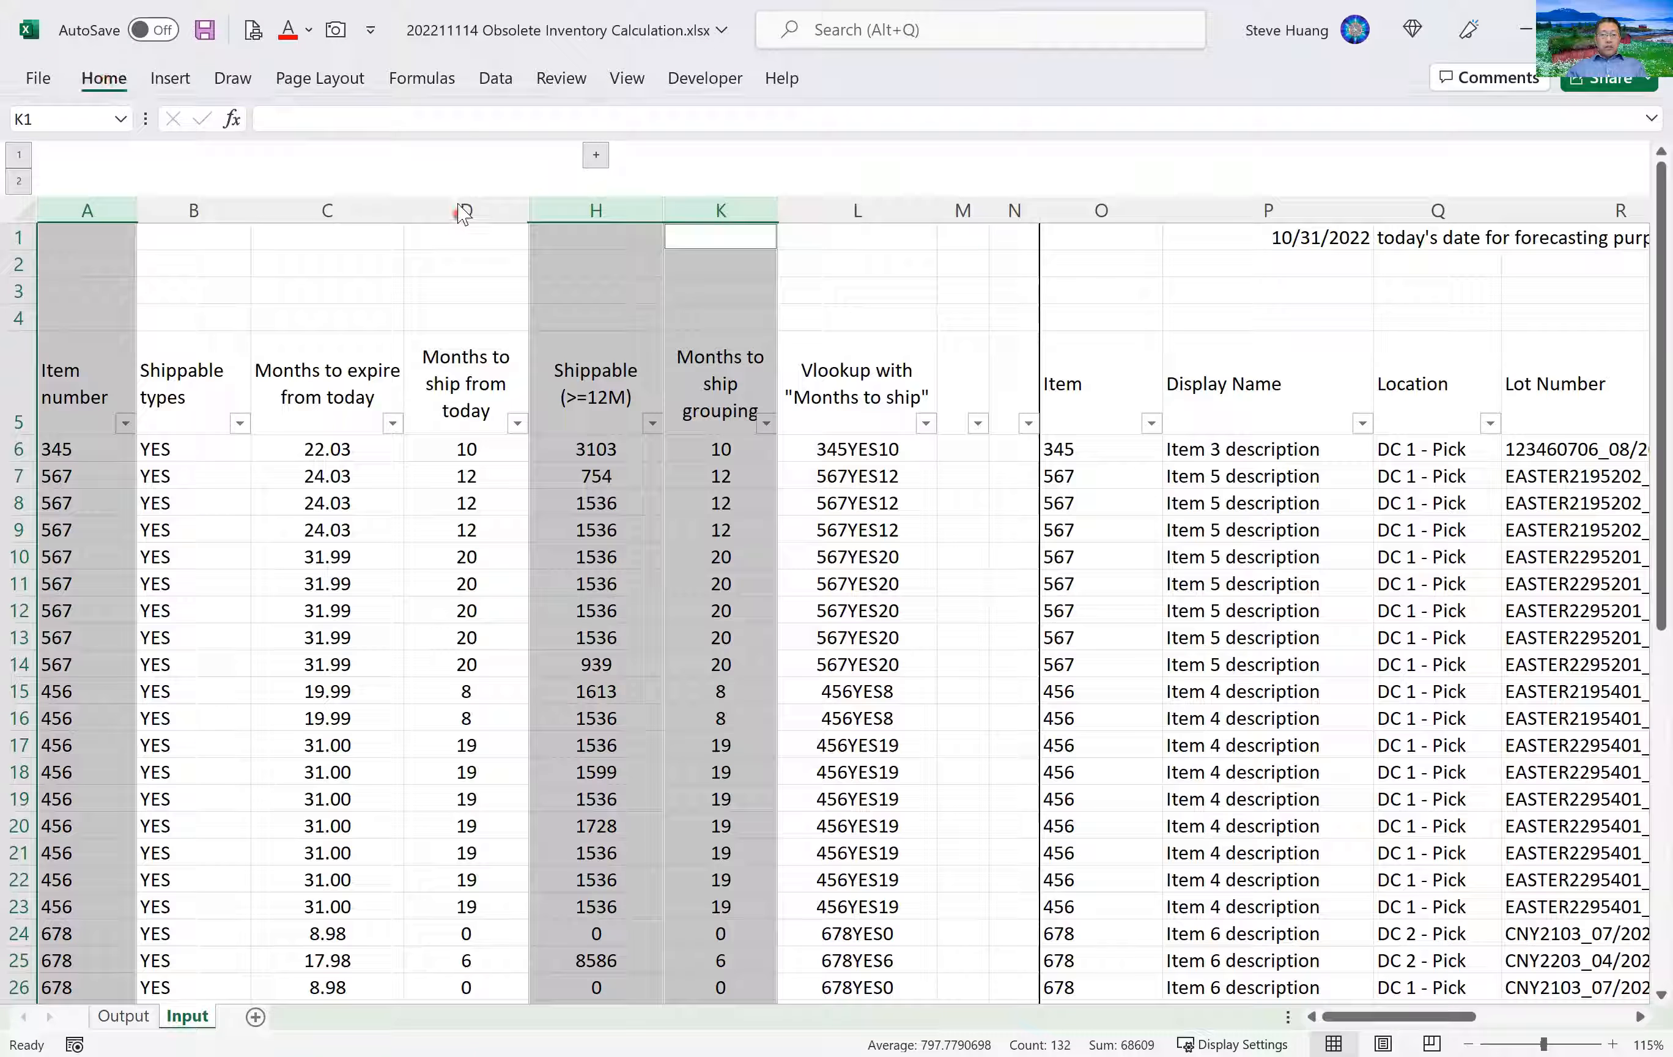
click(446, 162)
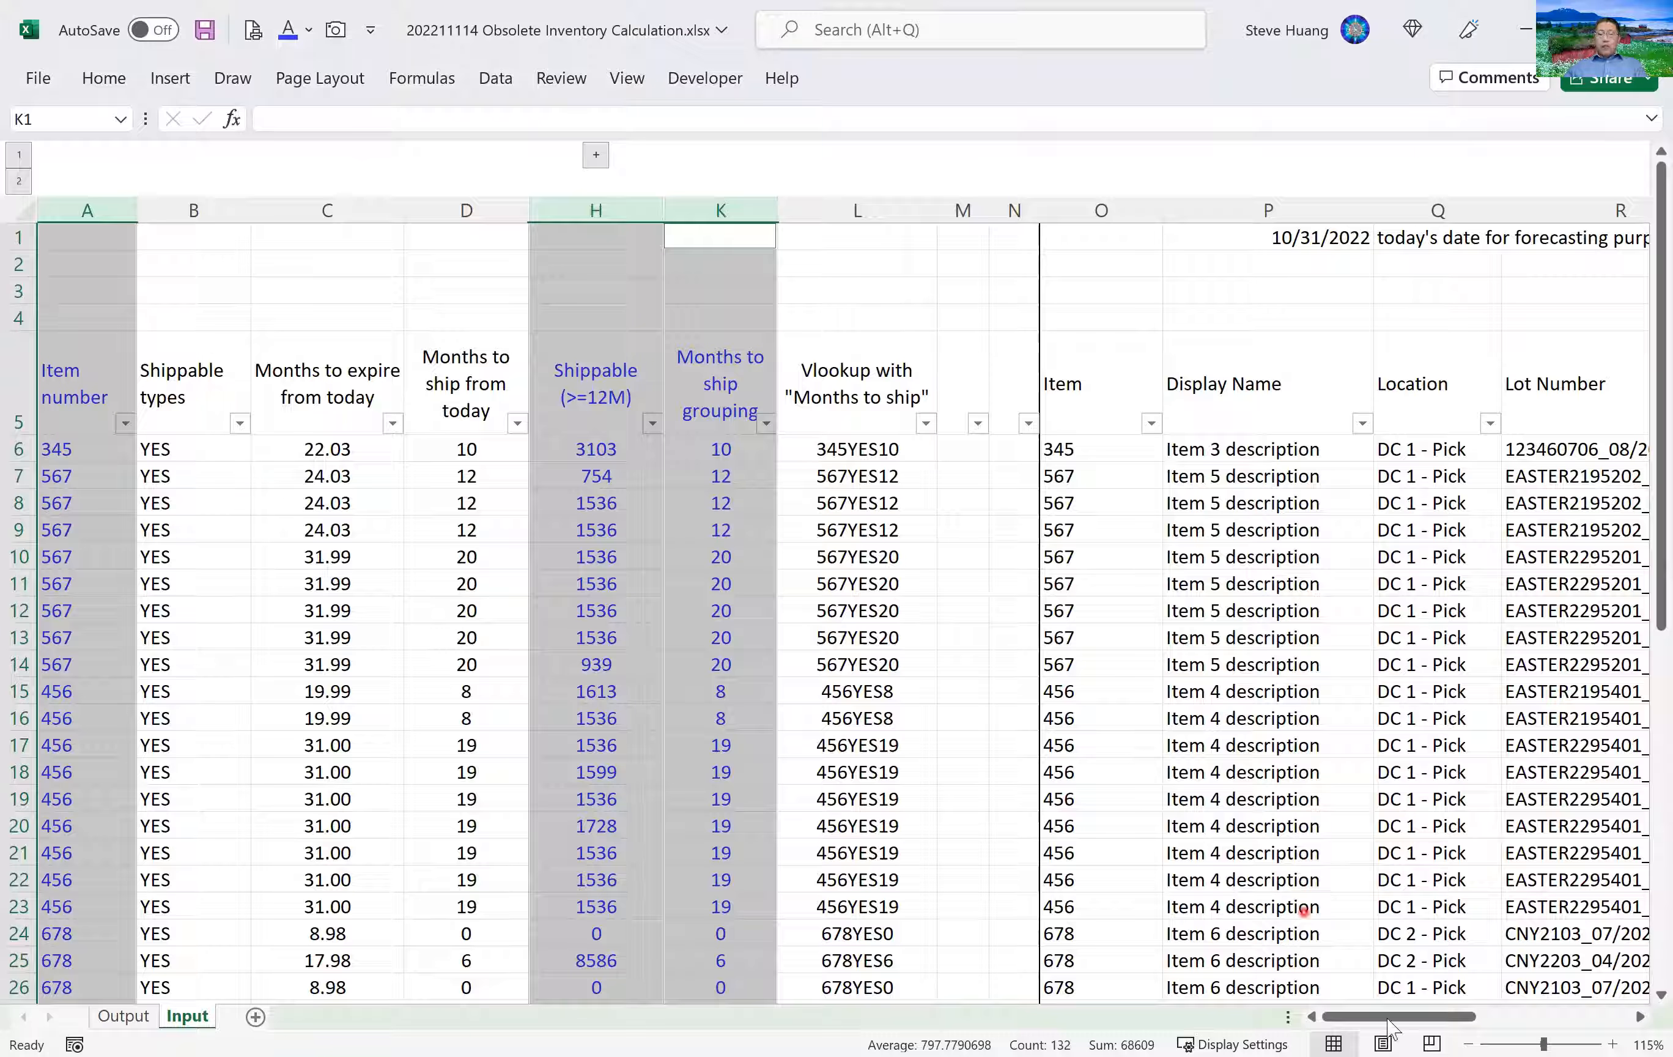
Compare the Input sheet's source data and calculated columns with the month section after forecasted shipment on the Output sheet.
drag(1389, 1018, 1631, 1020)
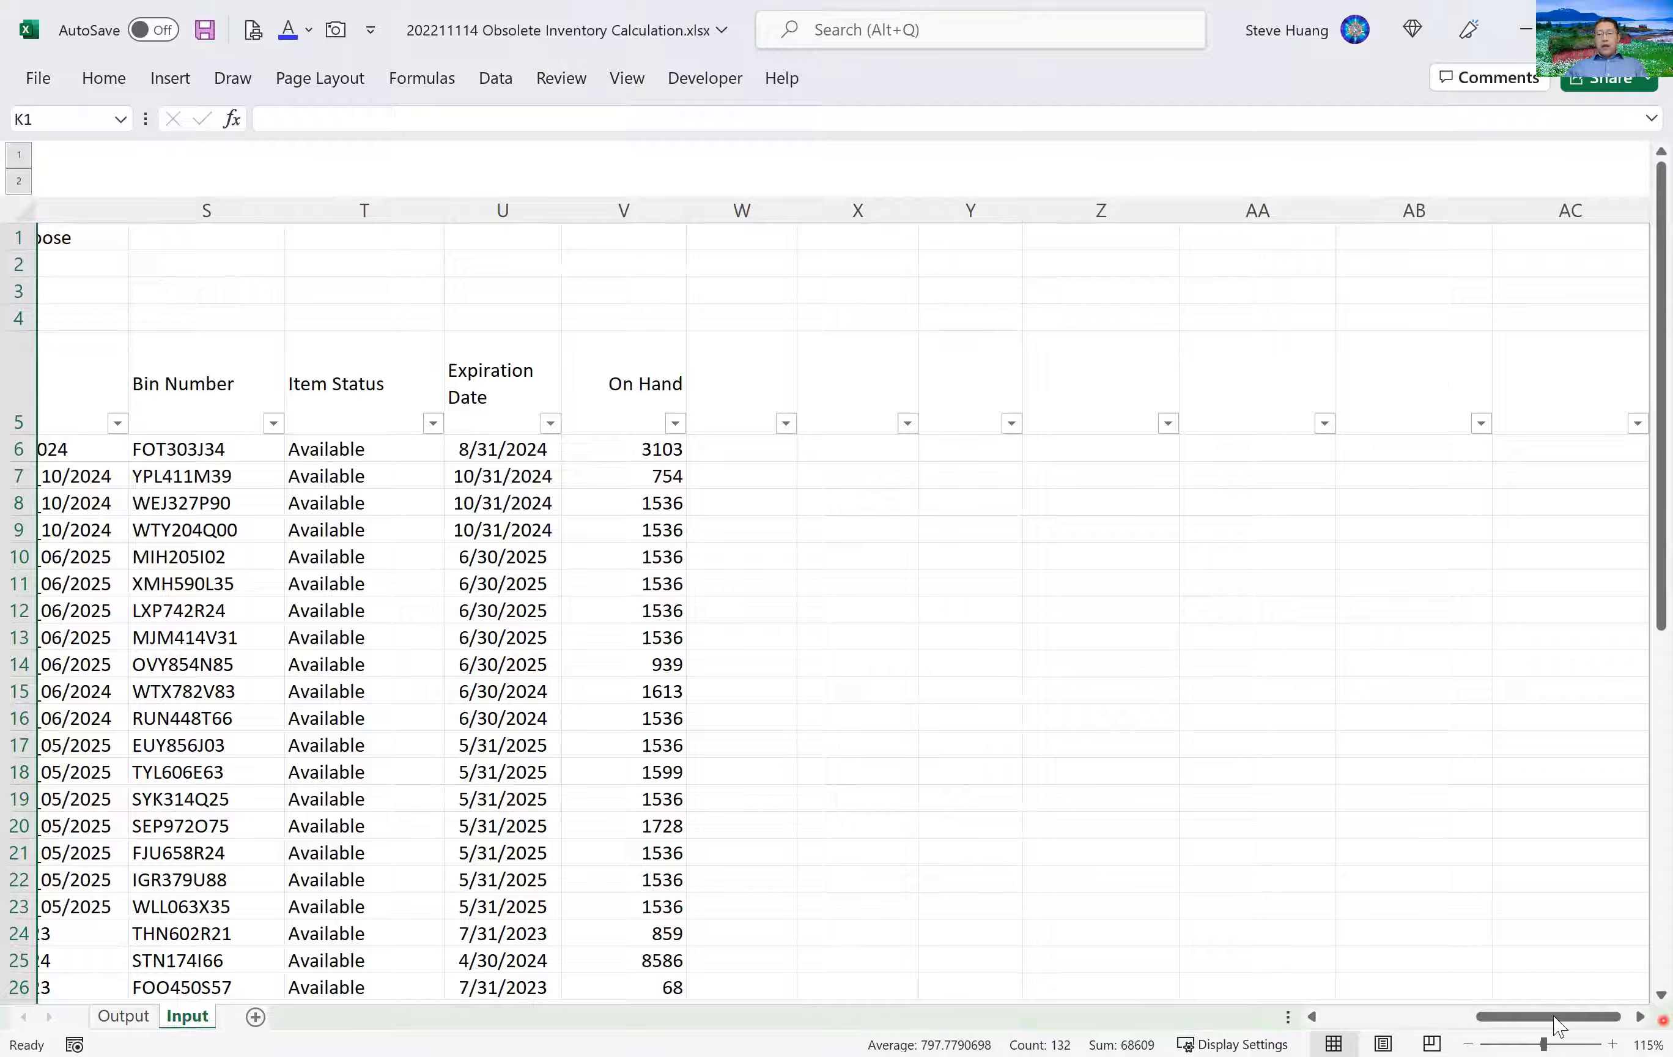
click(1434, 1019)
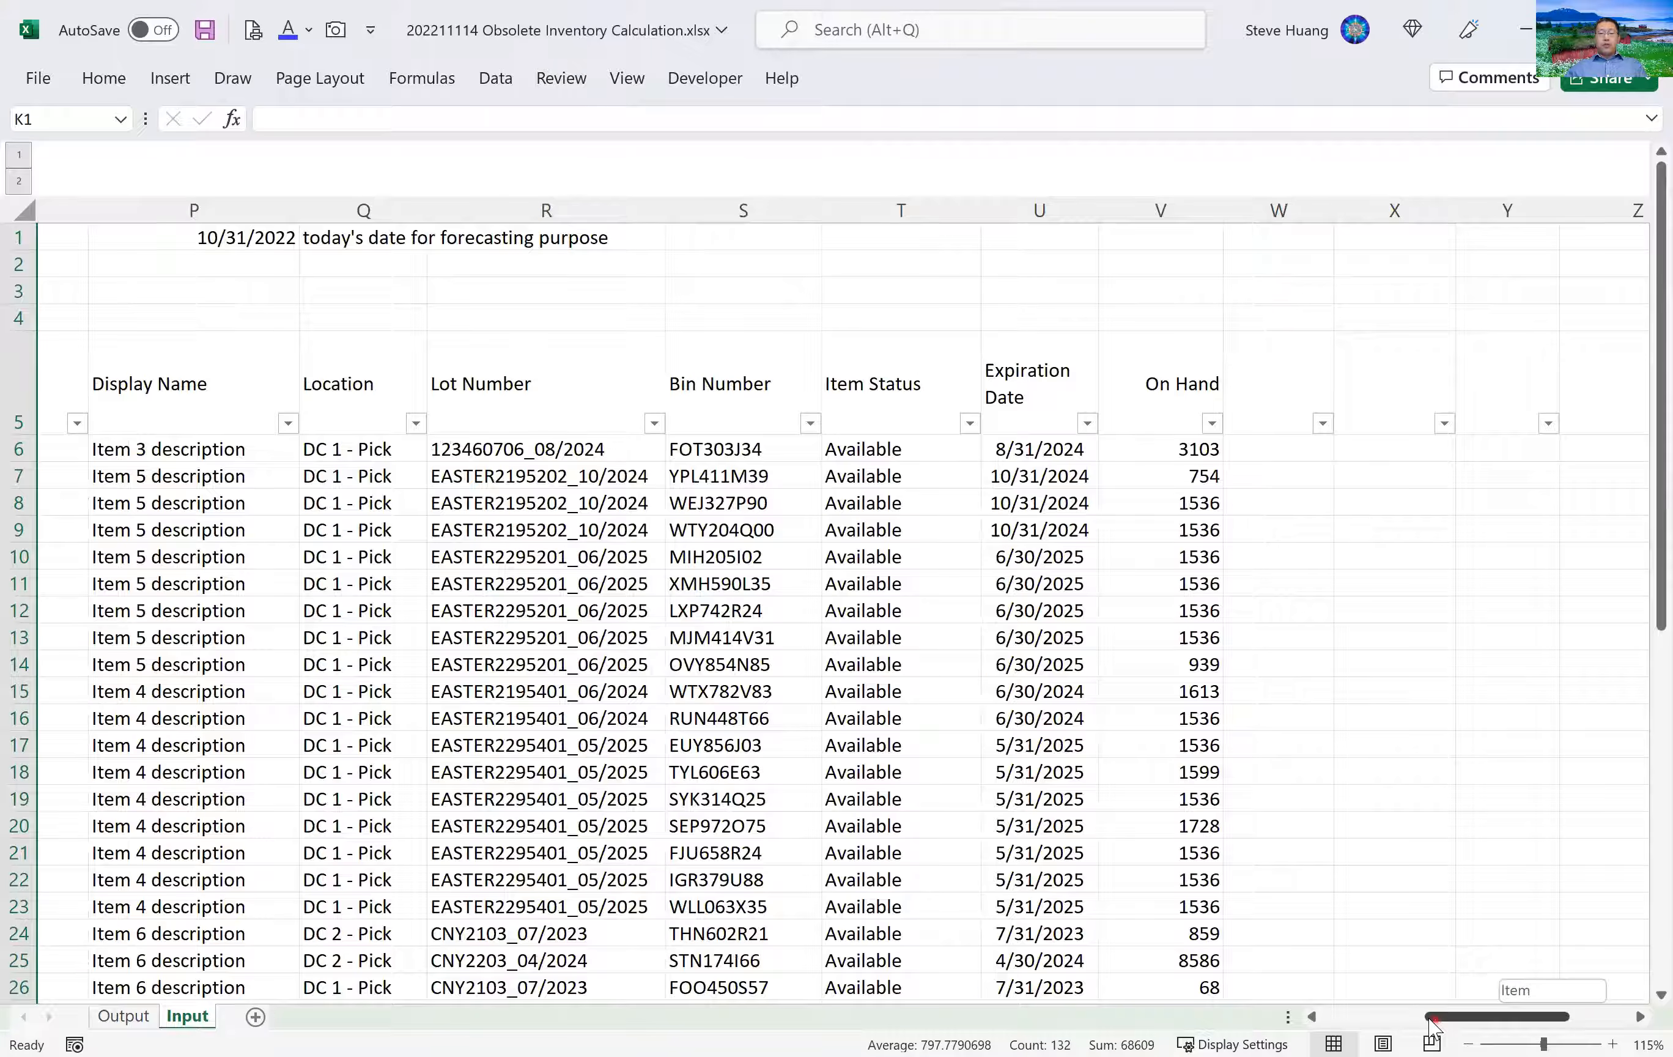
click(1430, 1021)
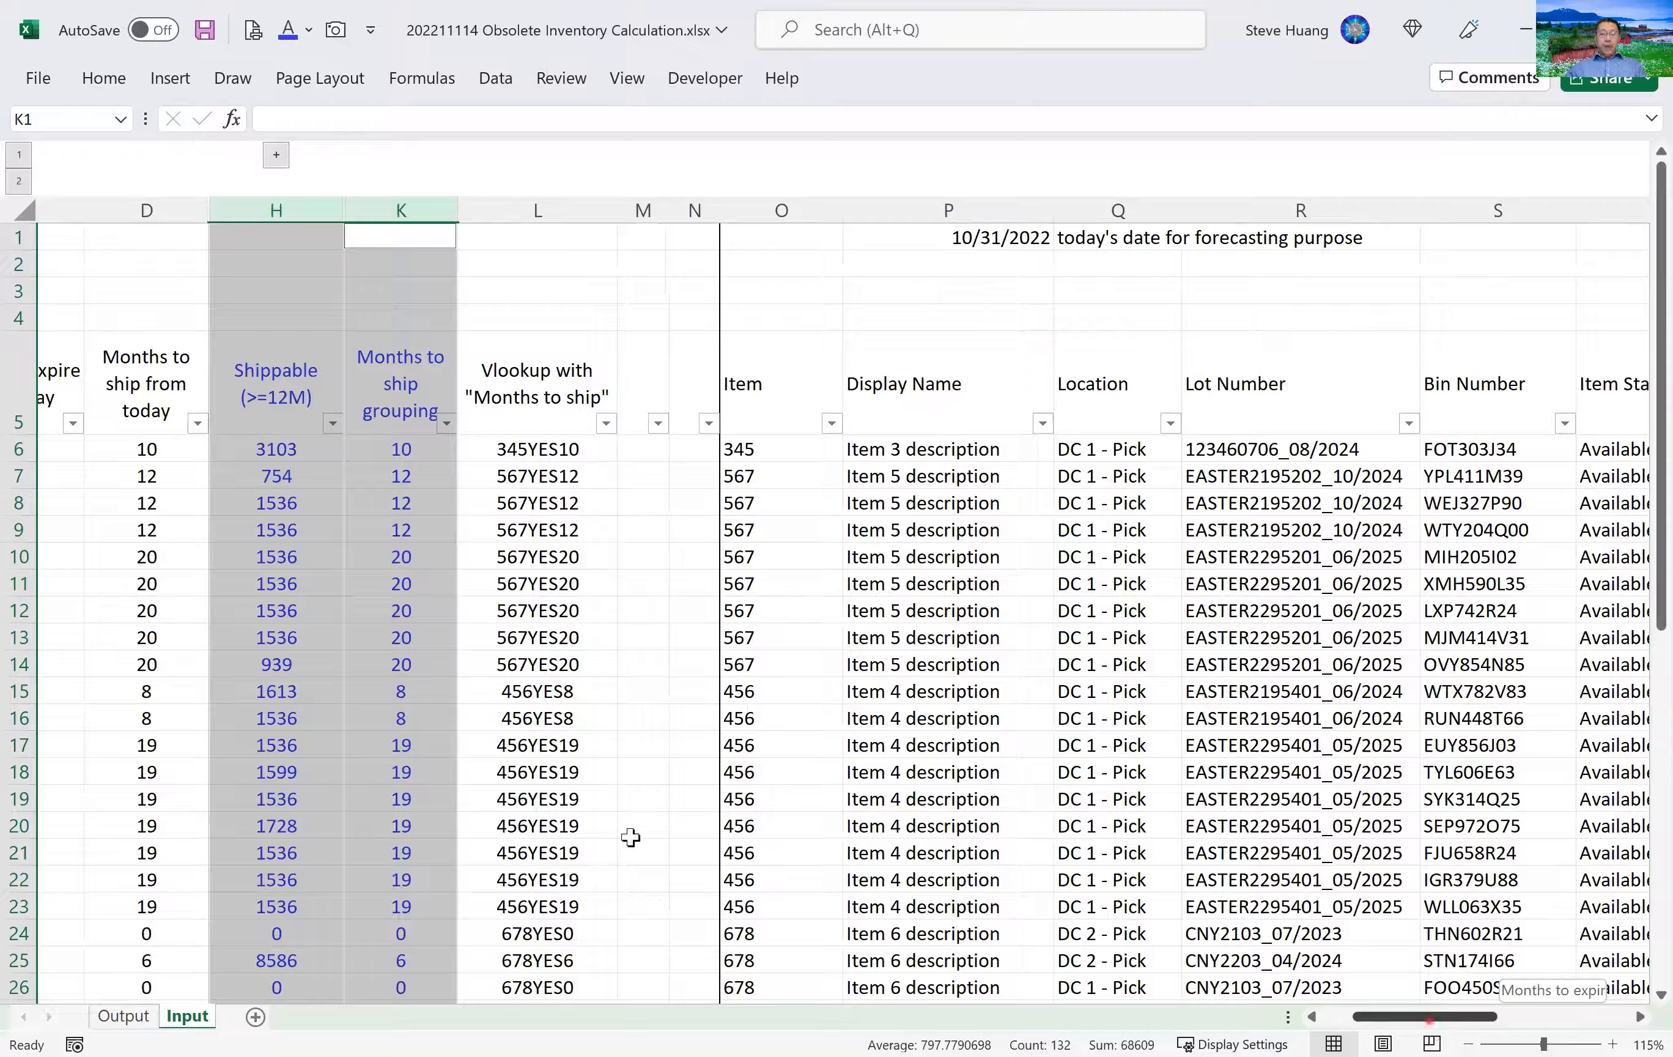
click(126, 1017)
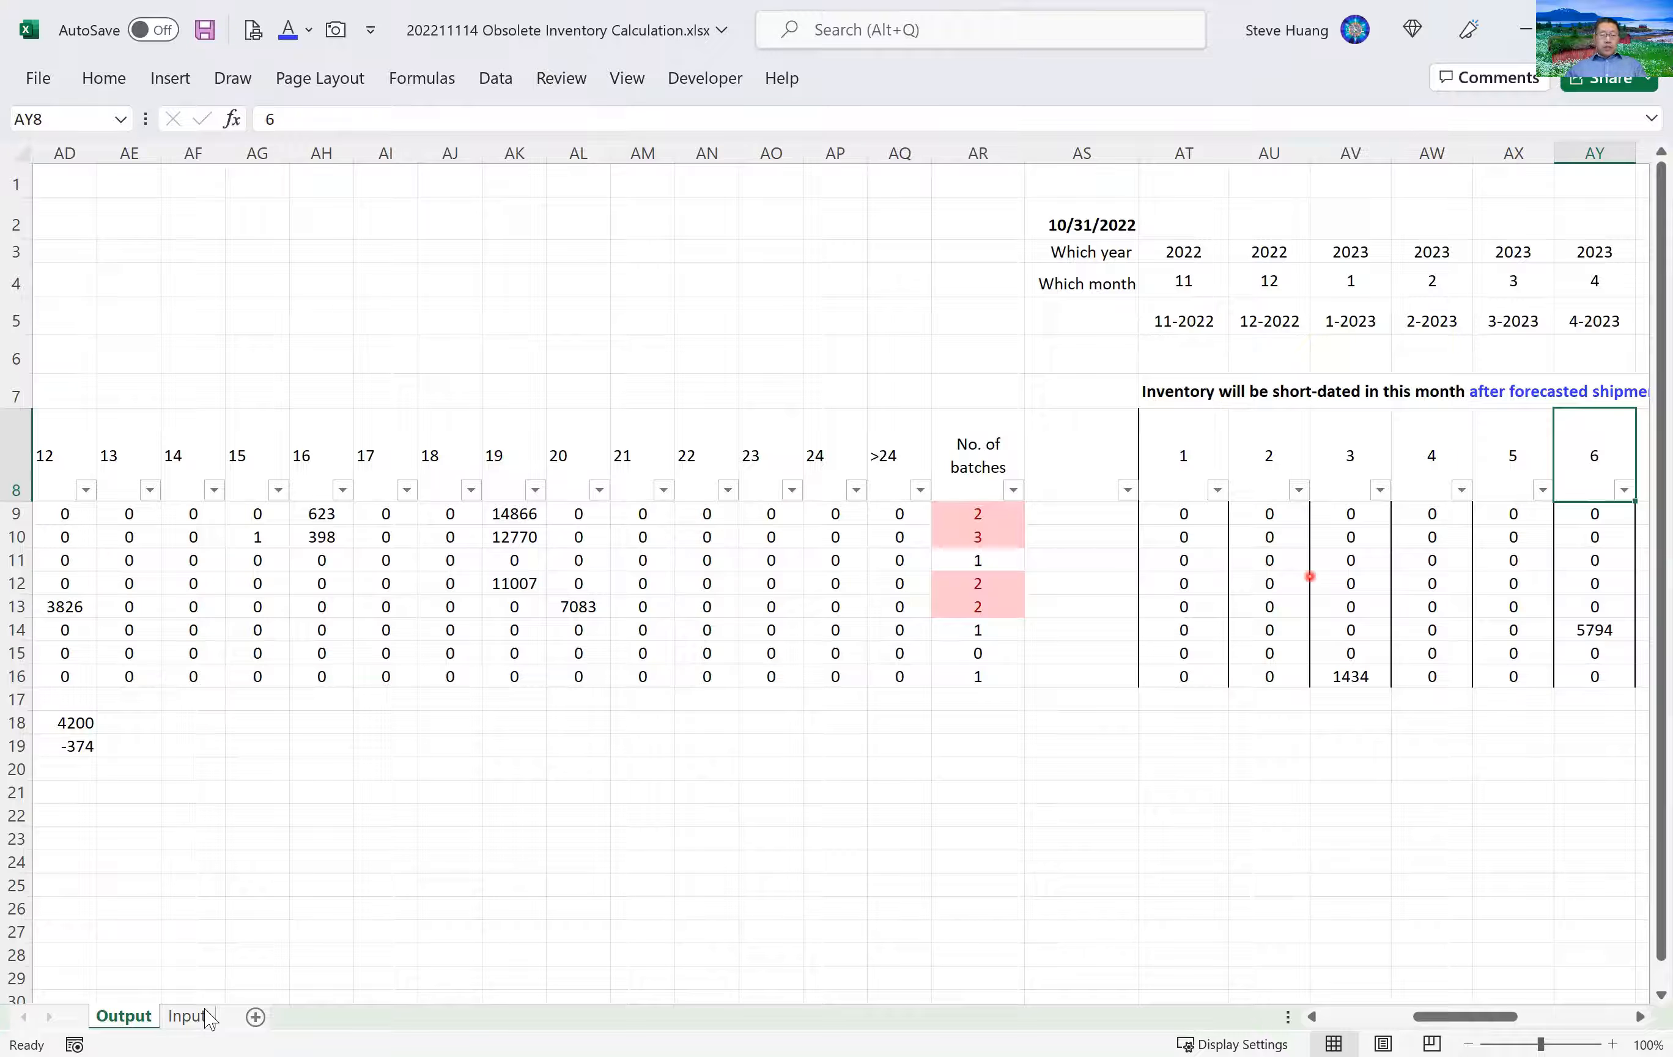
click(187, 1016)
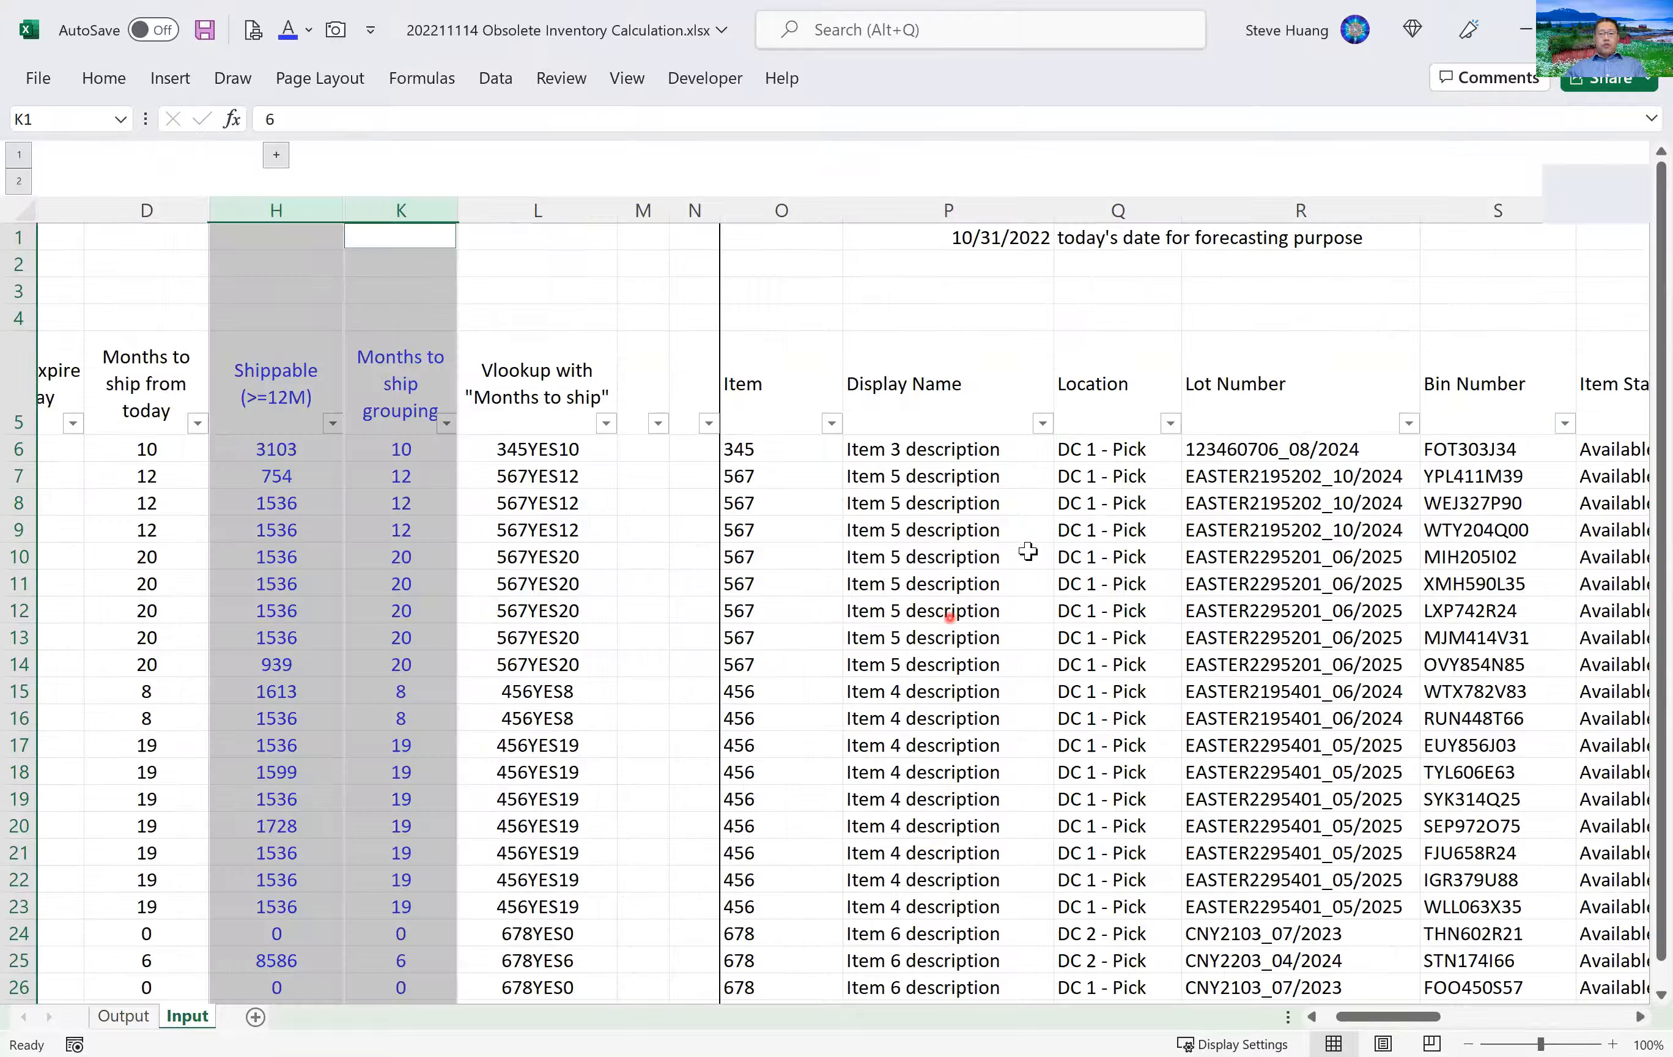
click(1027, 552)
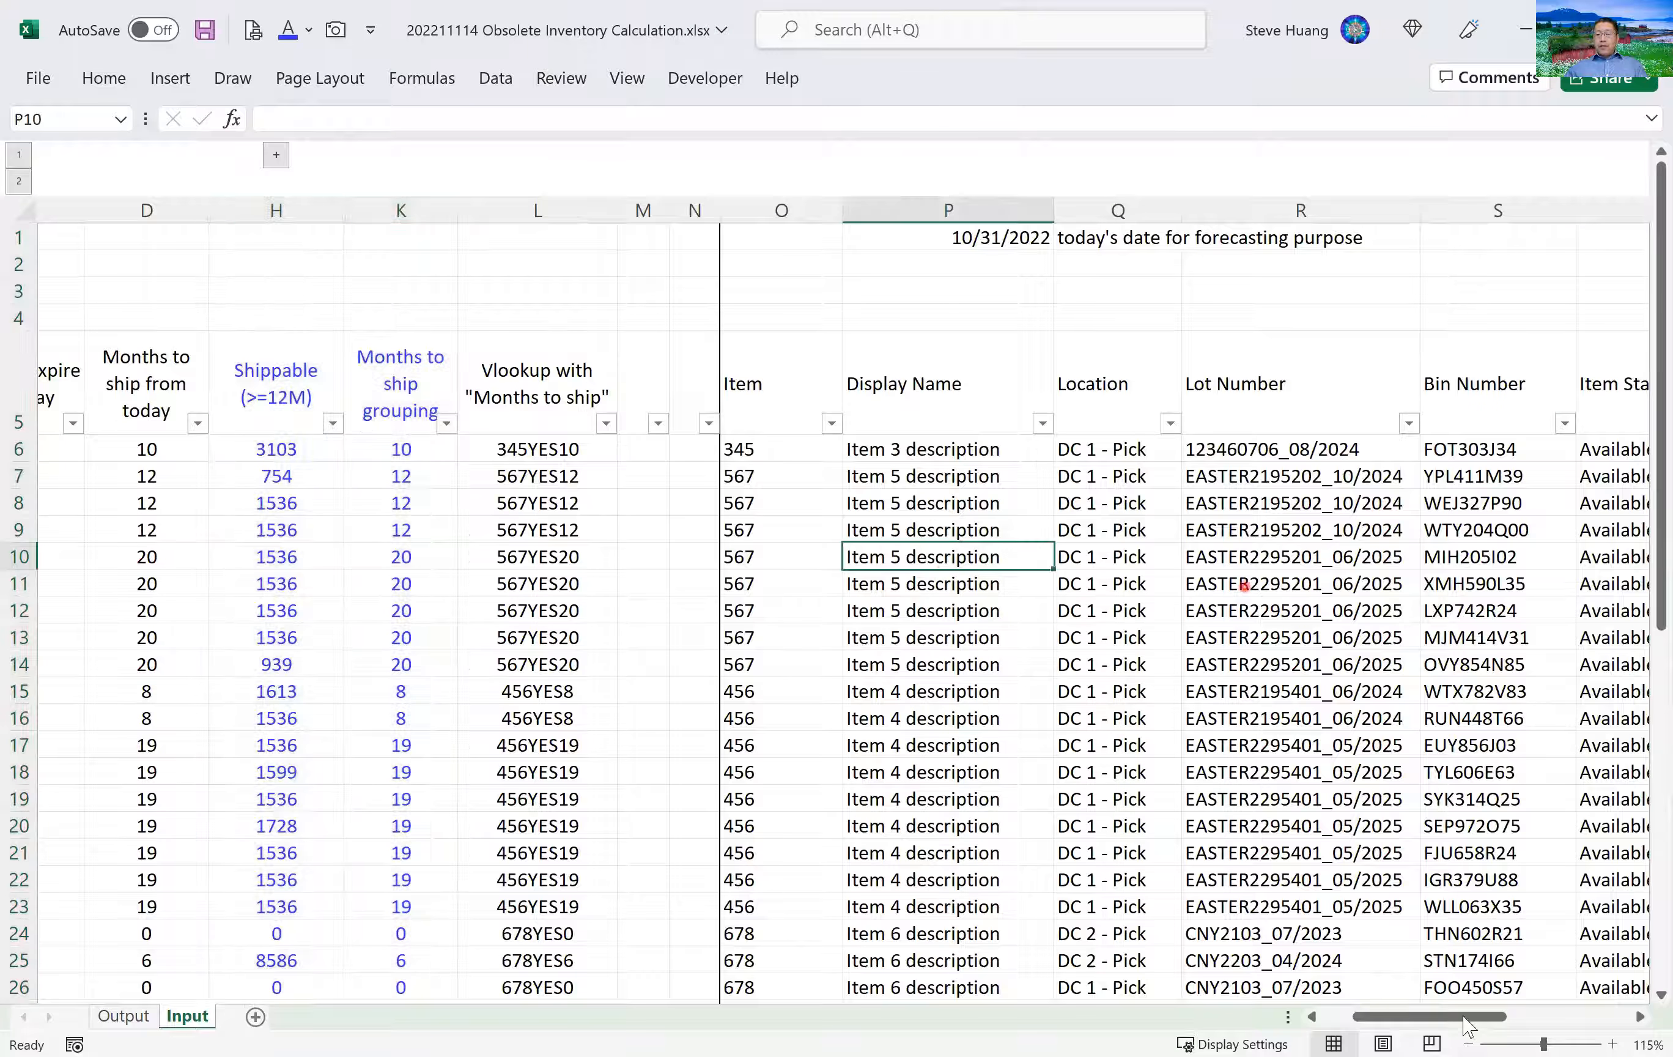
Select the Input rows from header row 5 to data row 48 and start a custom sort that treats the first row as headers.
drag(1464, 1020, 1546, 1021)
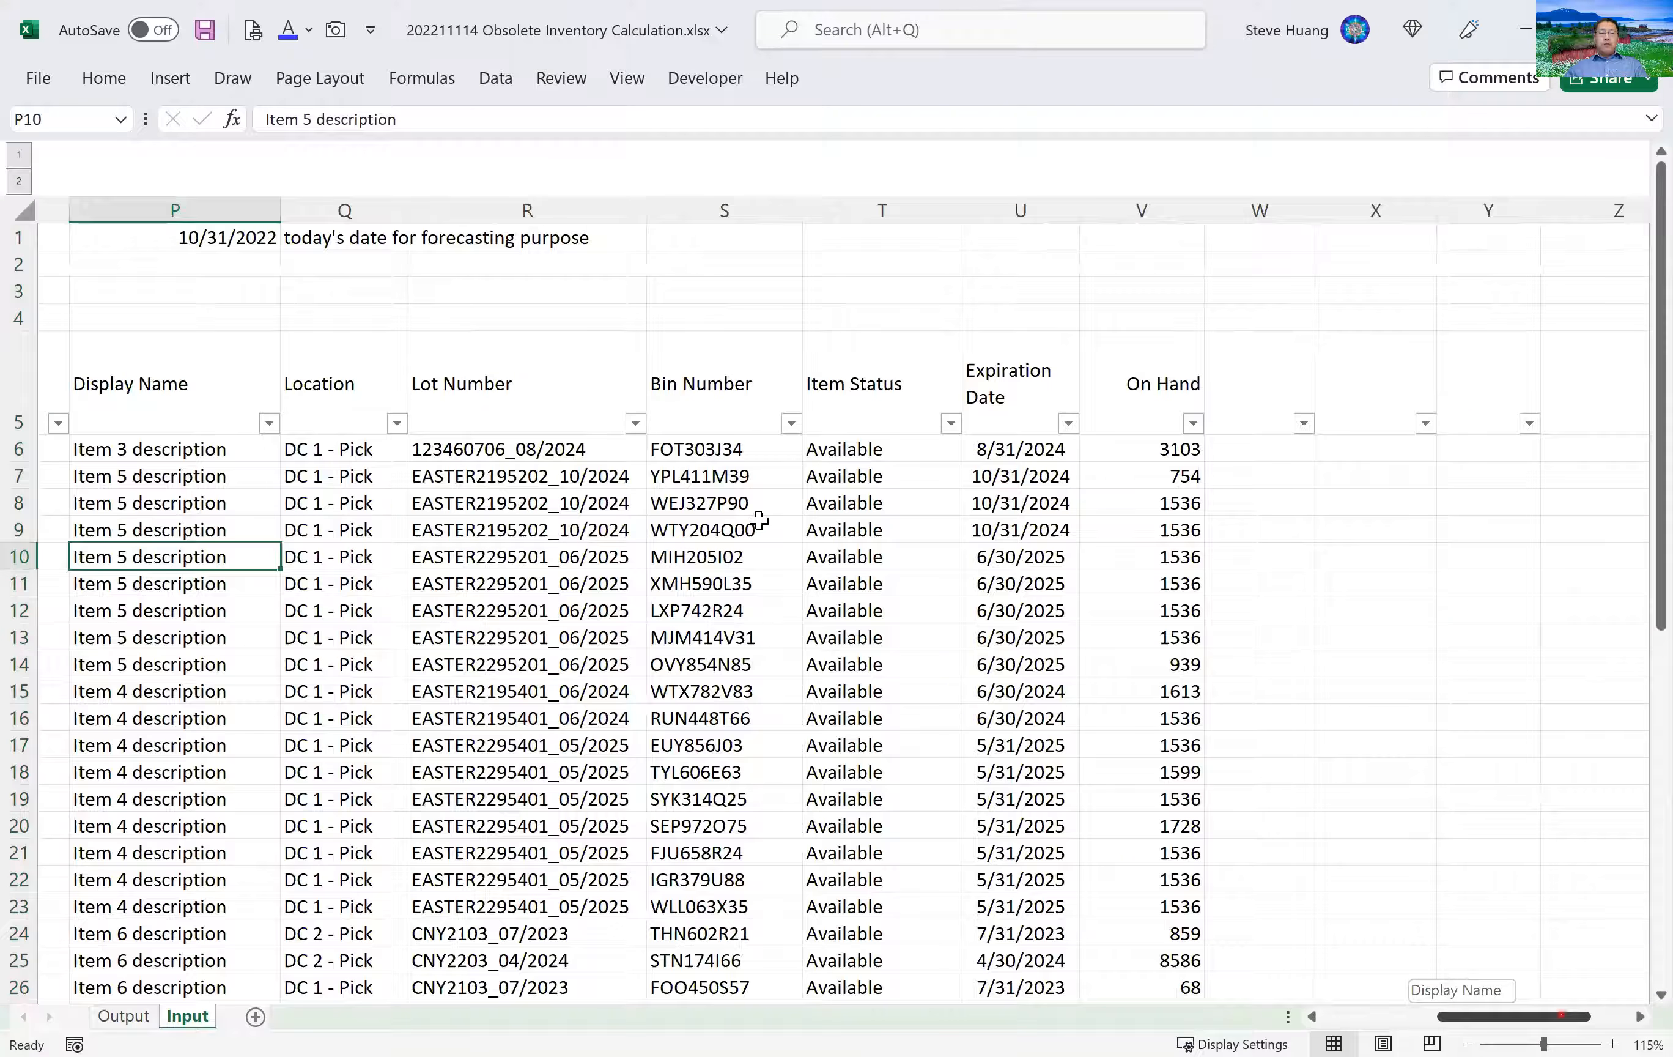
drag(758, 384, 758, 627)
key(ctrl+shift+Down)
scroll(974, 305, left, 3)
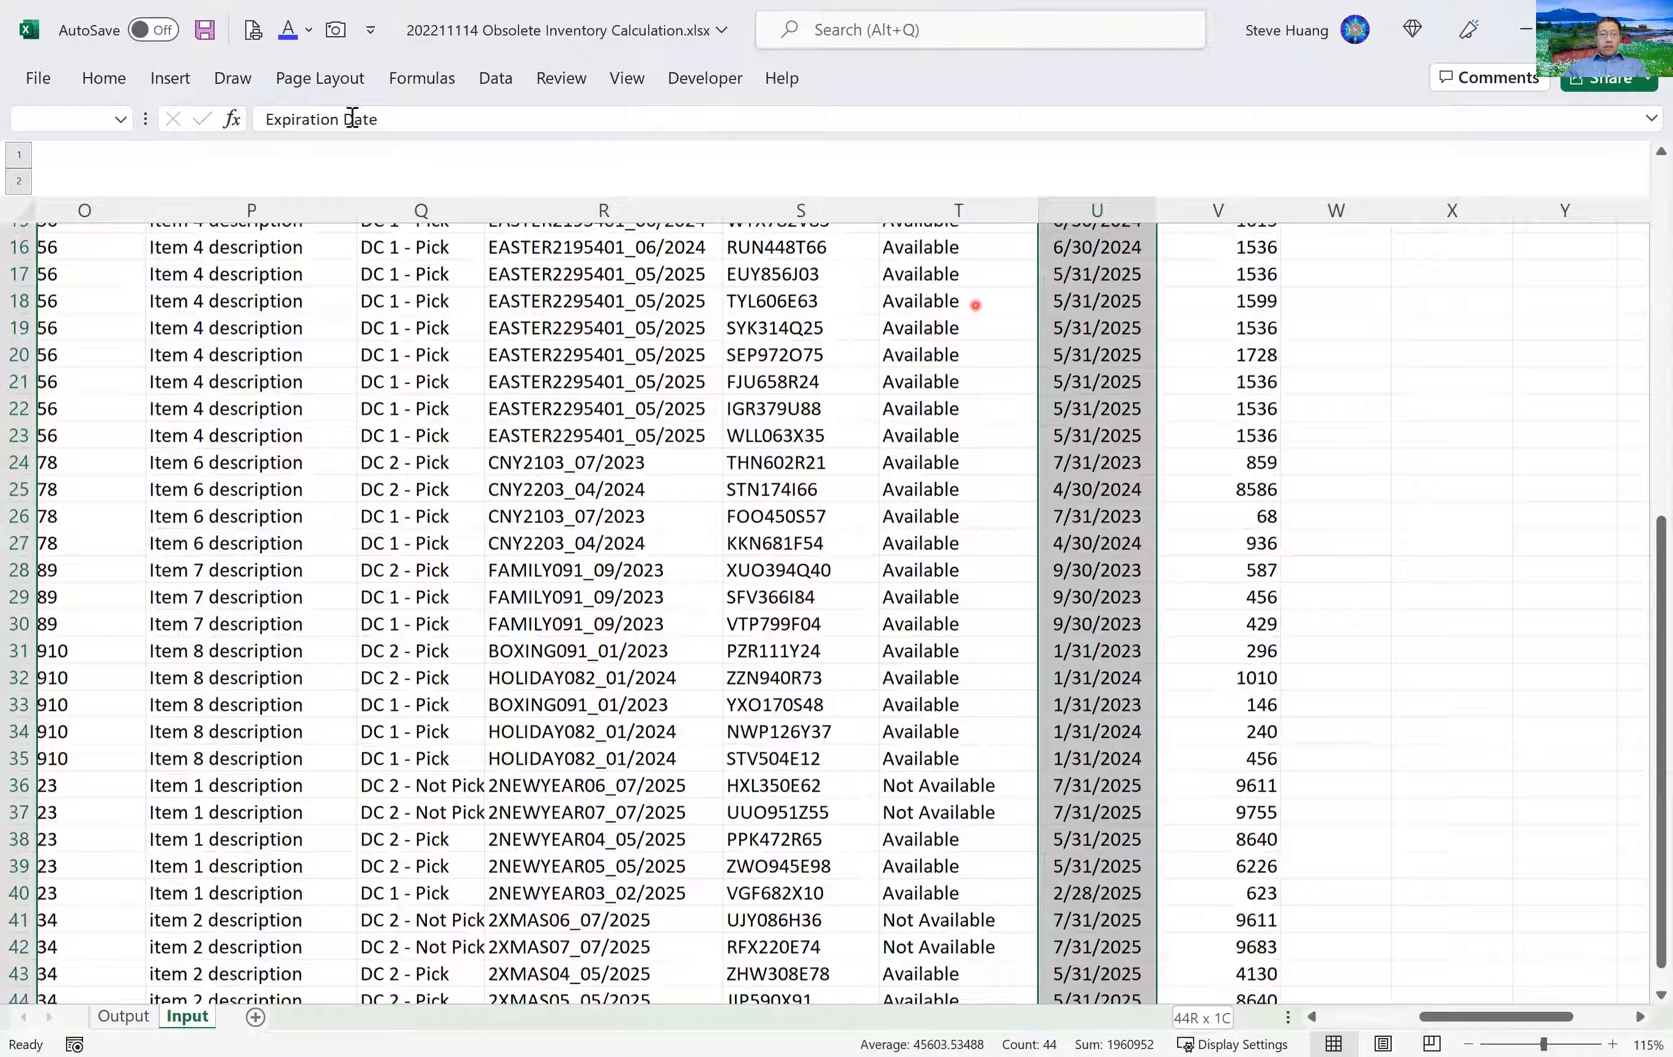
key(shift+space)
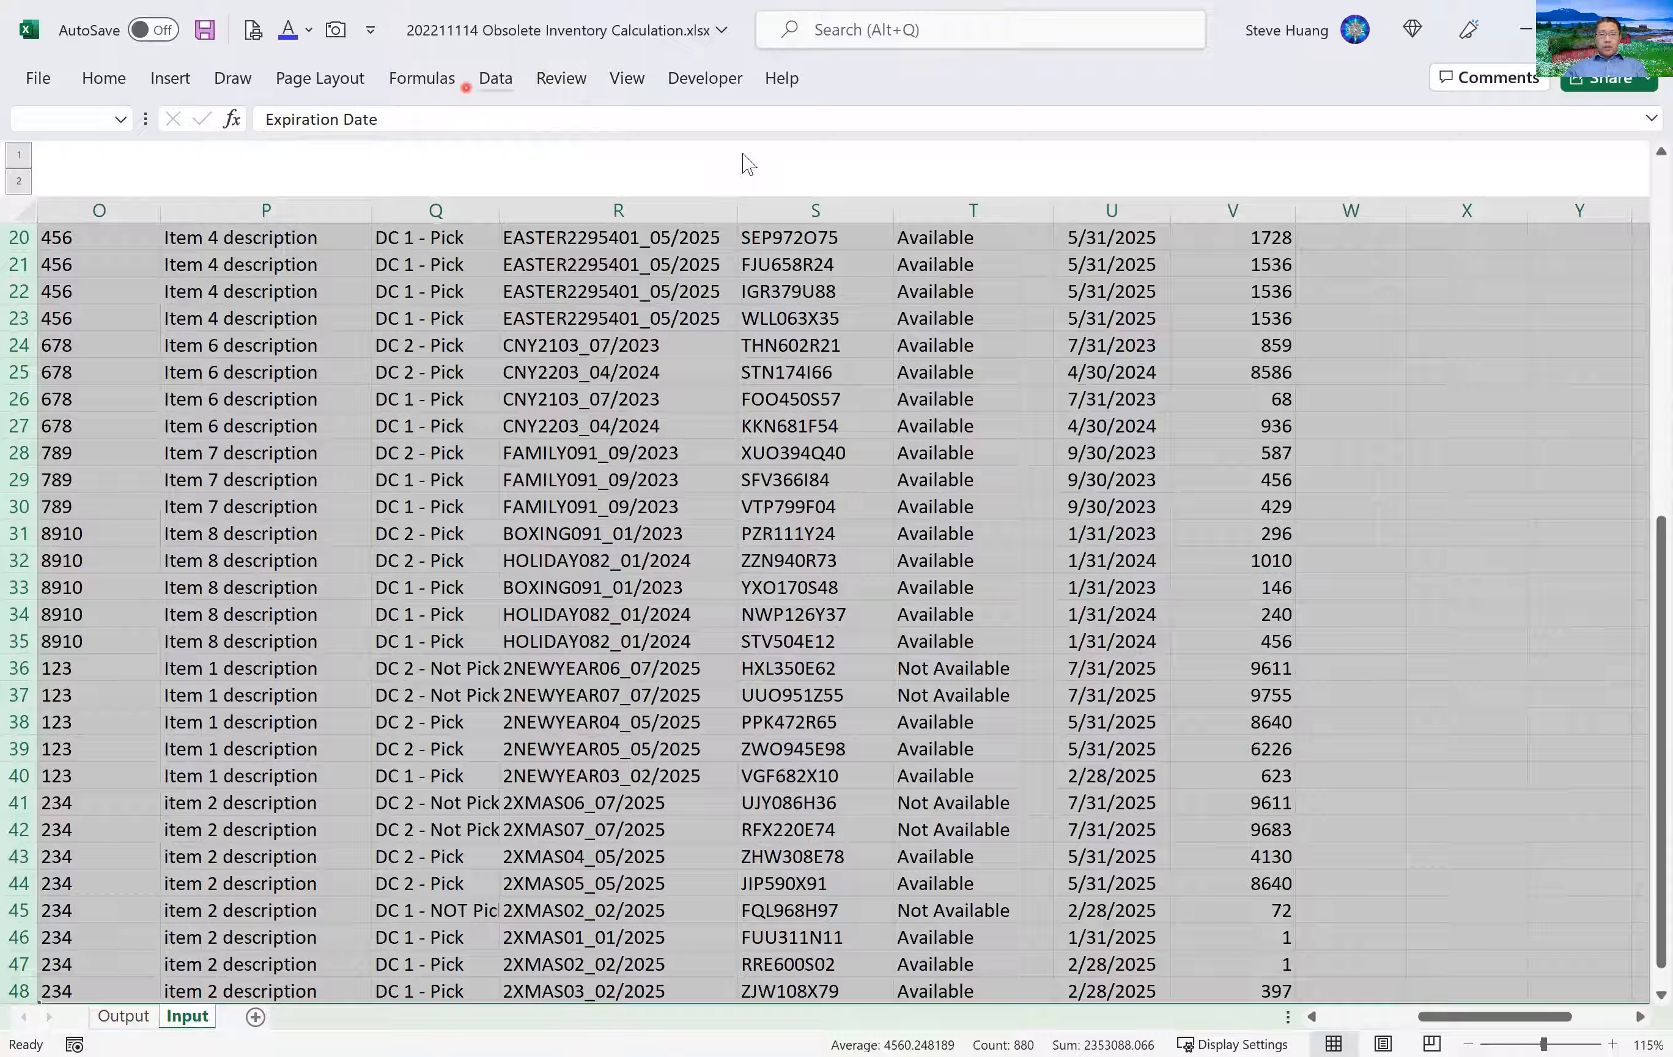
click(496, 79)
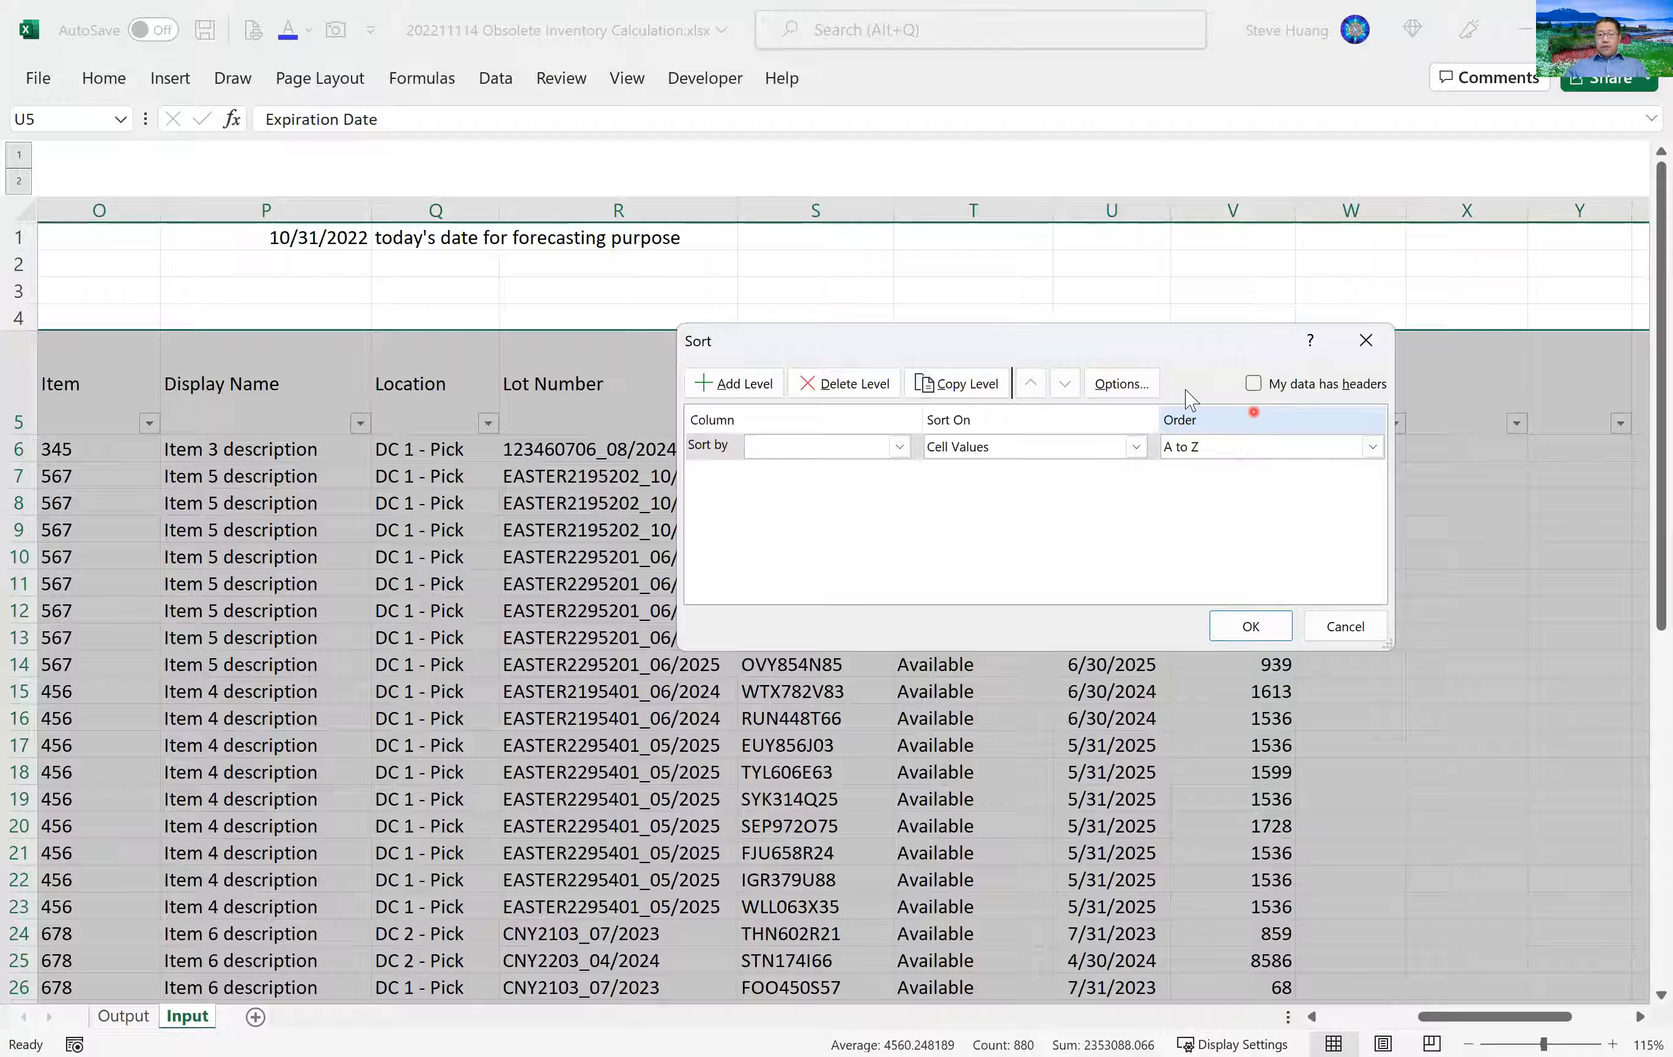
click(1253, 383)
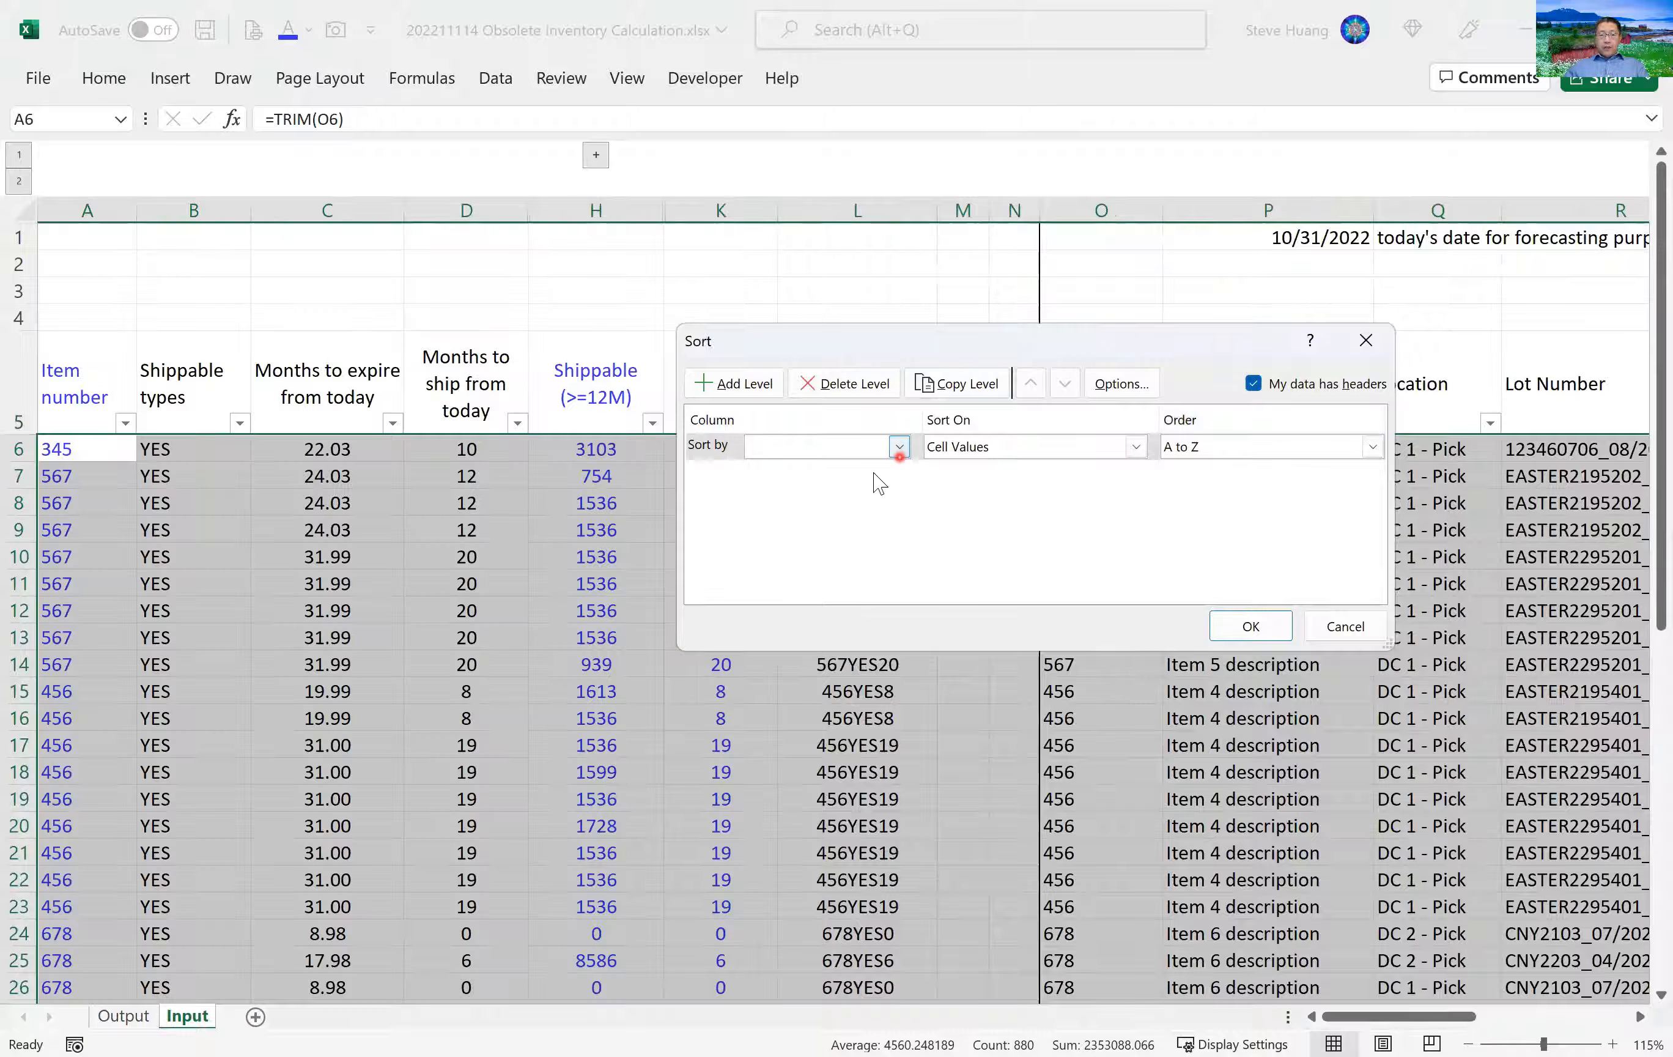
Set the sort levels to Item number A to Z, followed by Expiration Date from oldest to newest.
click(899, 446)
click(768, 460)
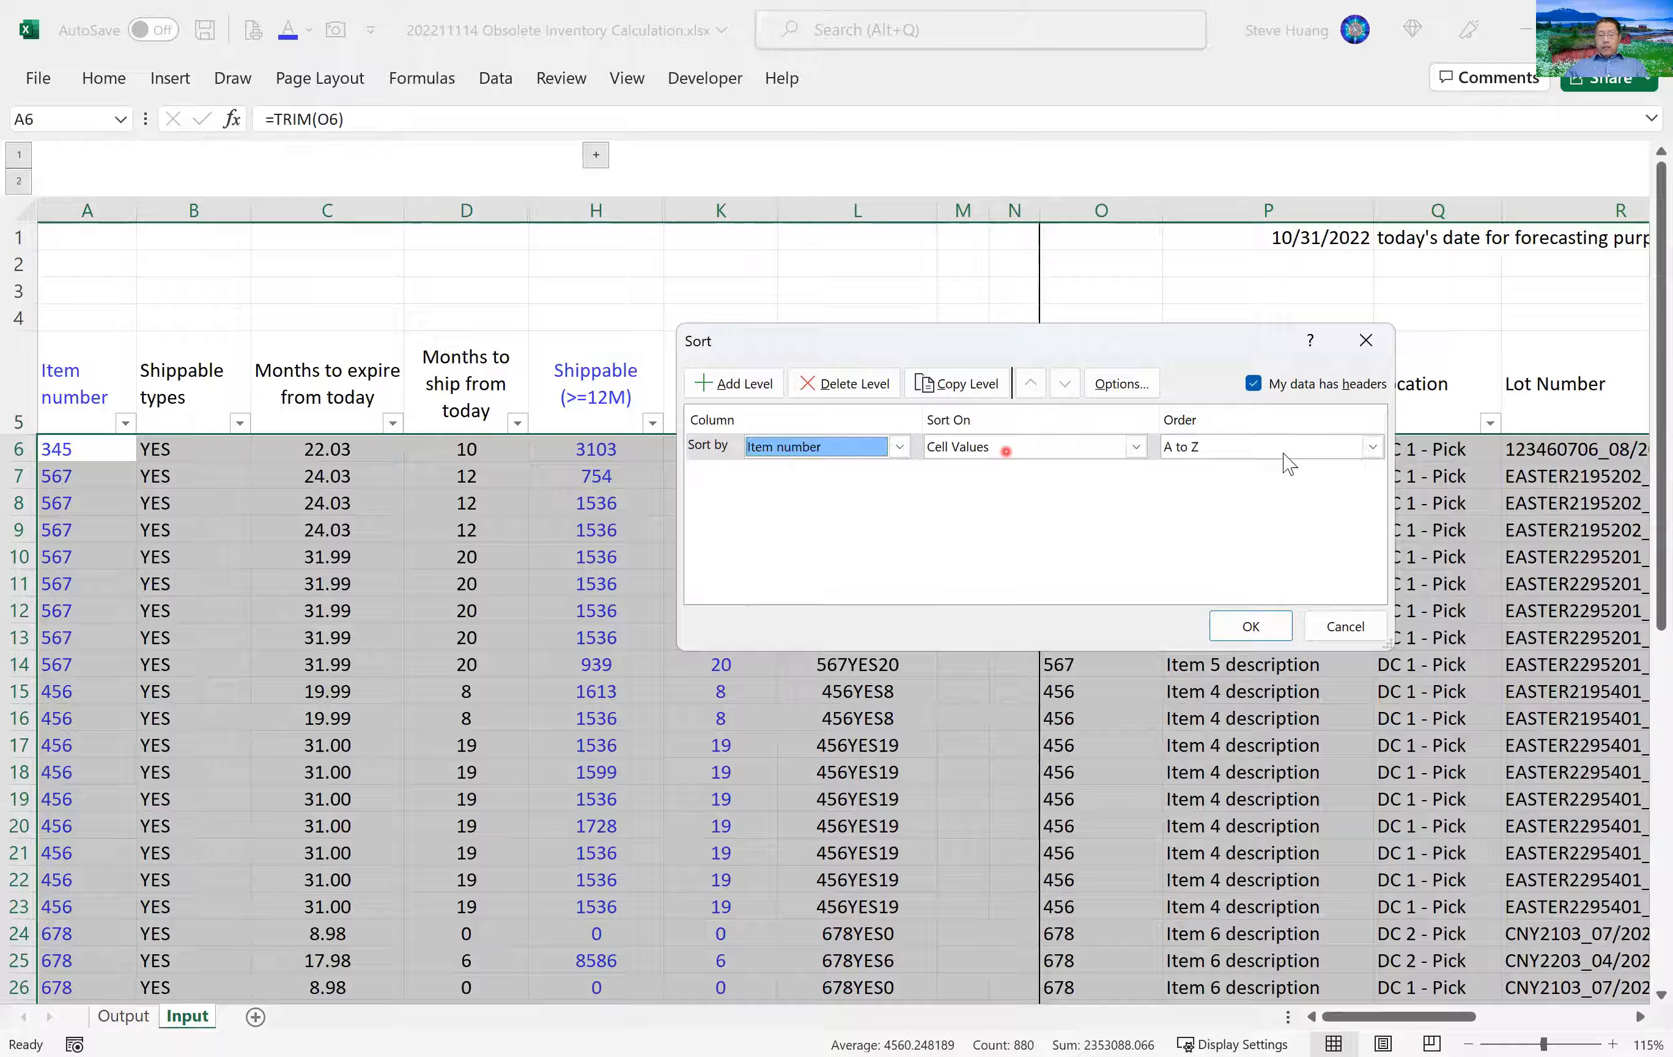
click(743, 391)
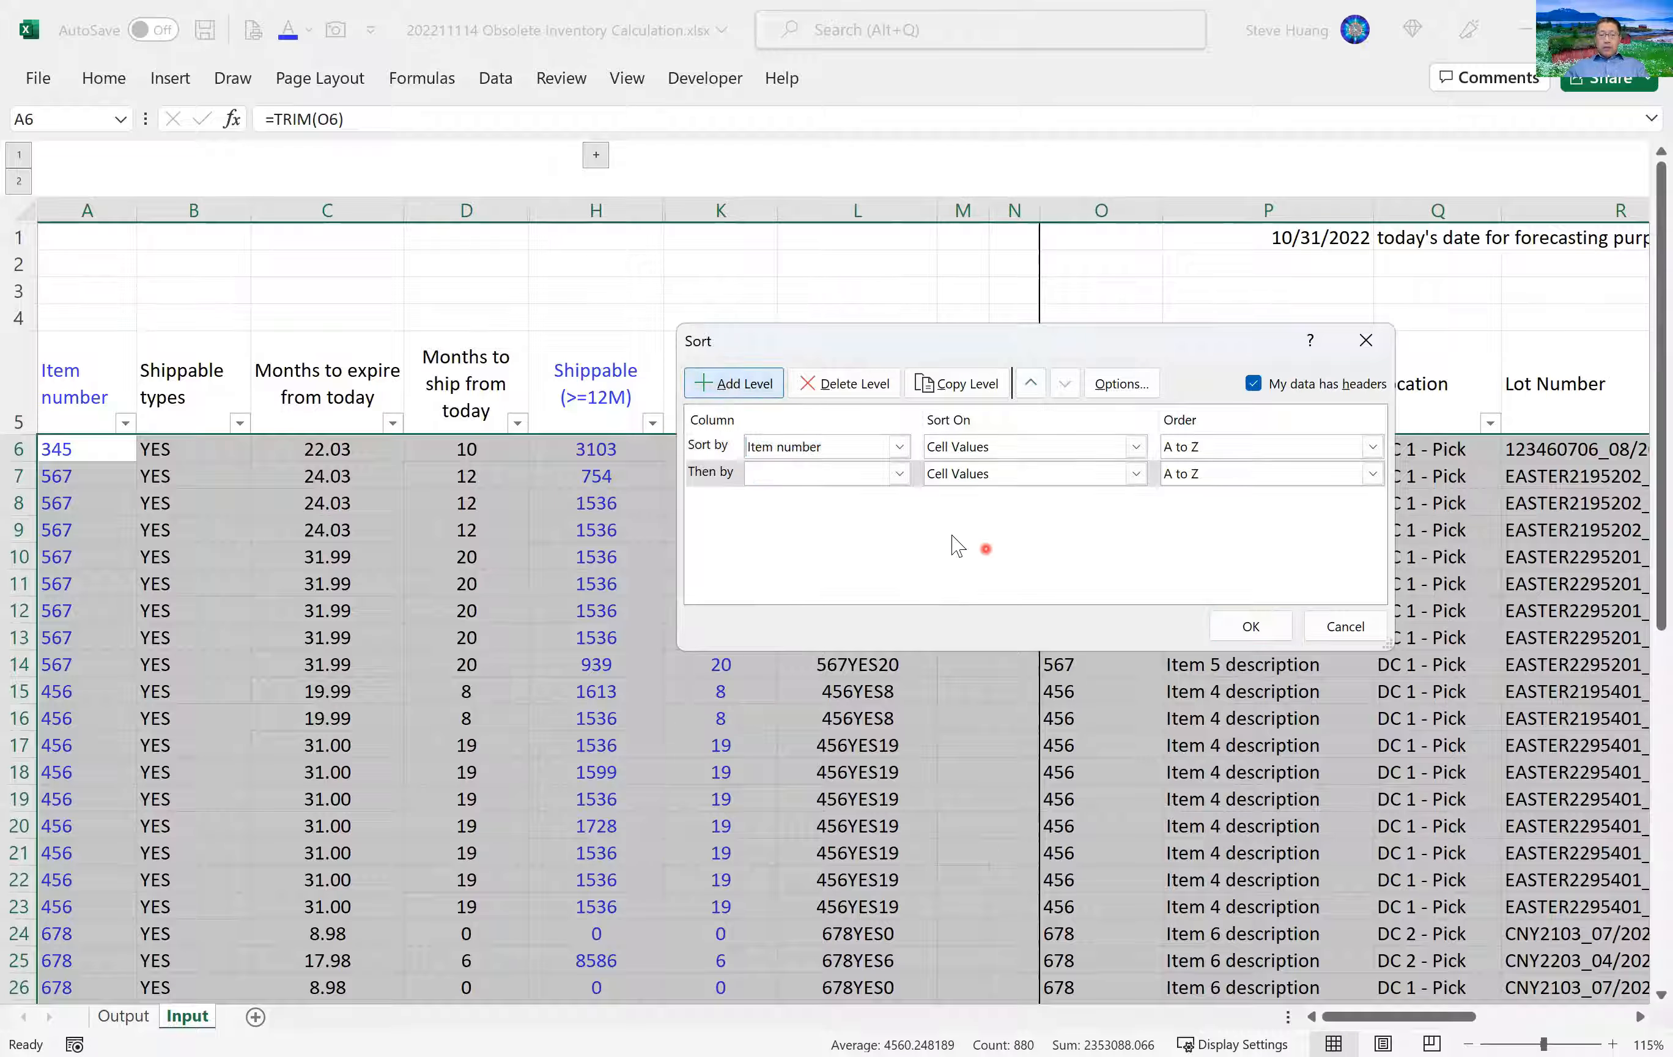
click(900, 474)
scroll(929, 625, down, 6)
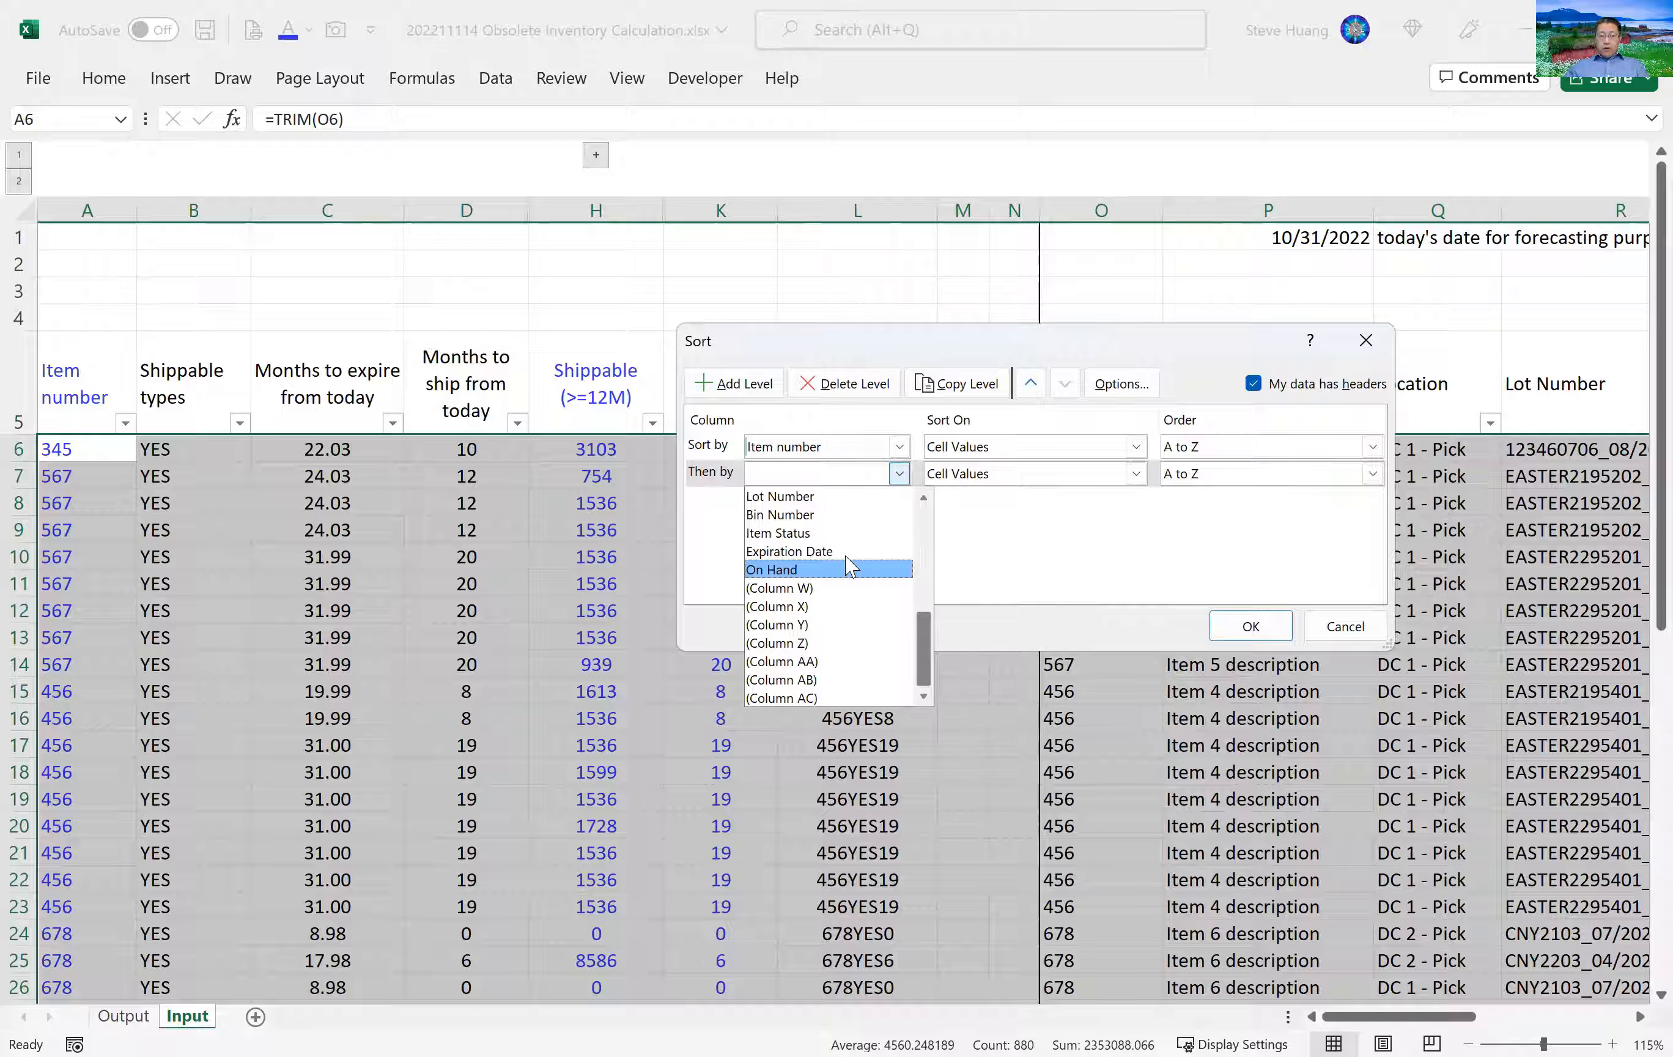
click(847, 552)
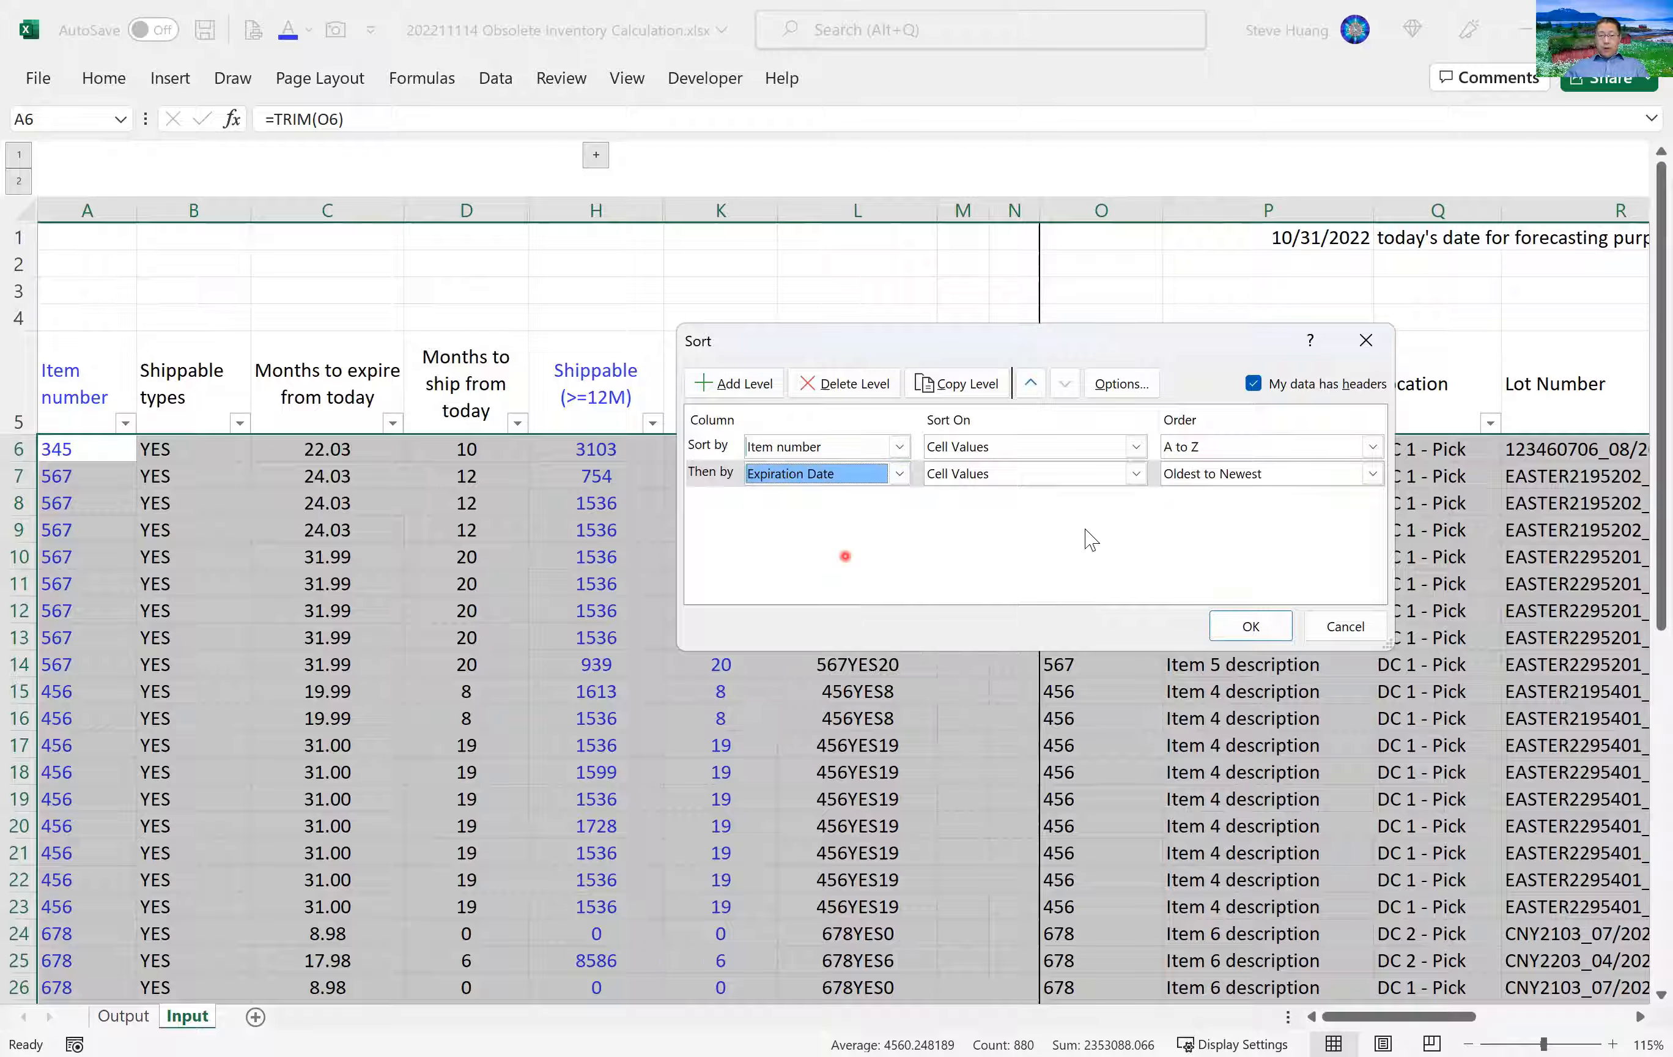
Apply the sort with anything that looks like a number sorted as a number, and review the reordered rows.
click(1251, 626)
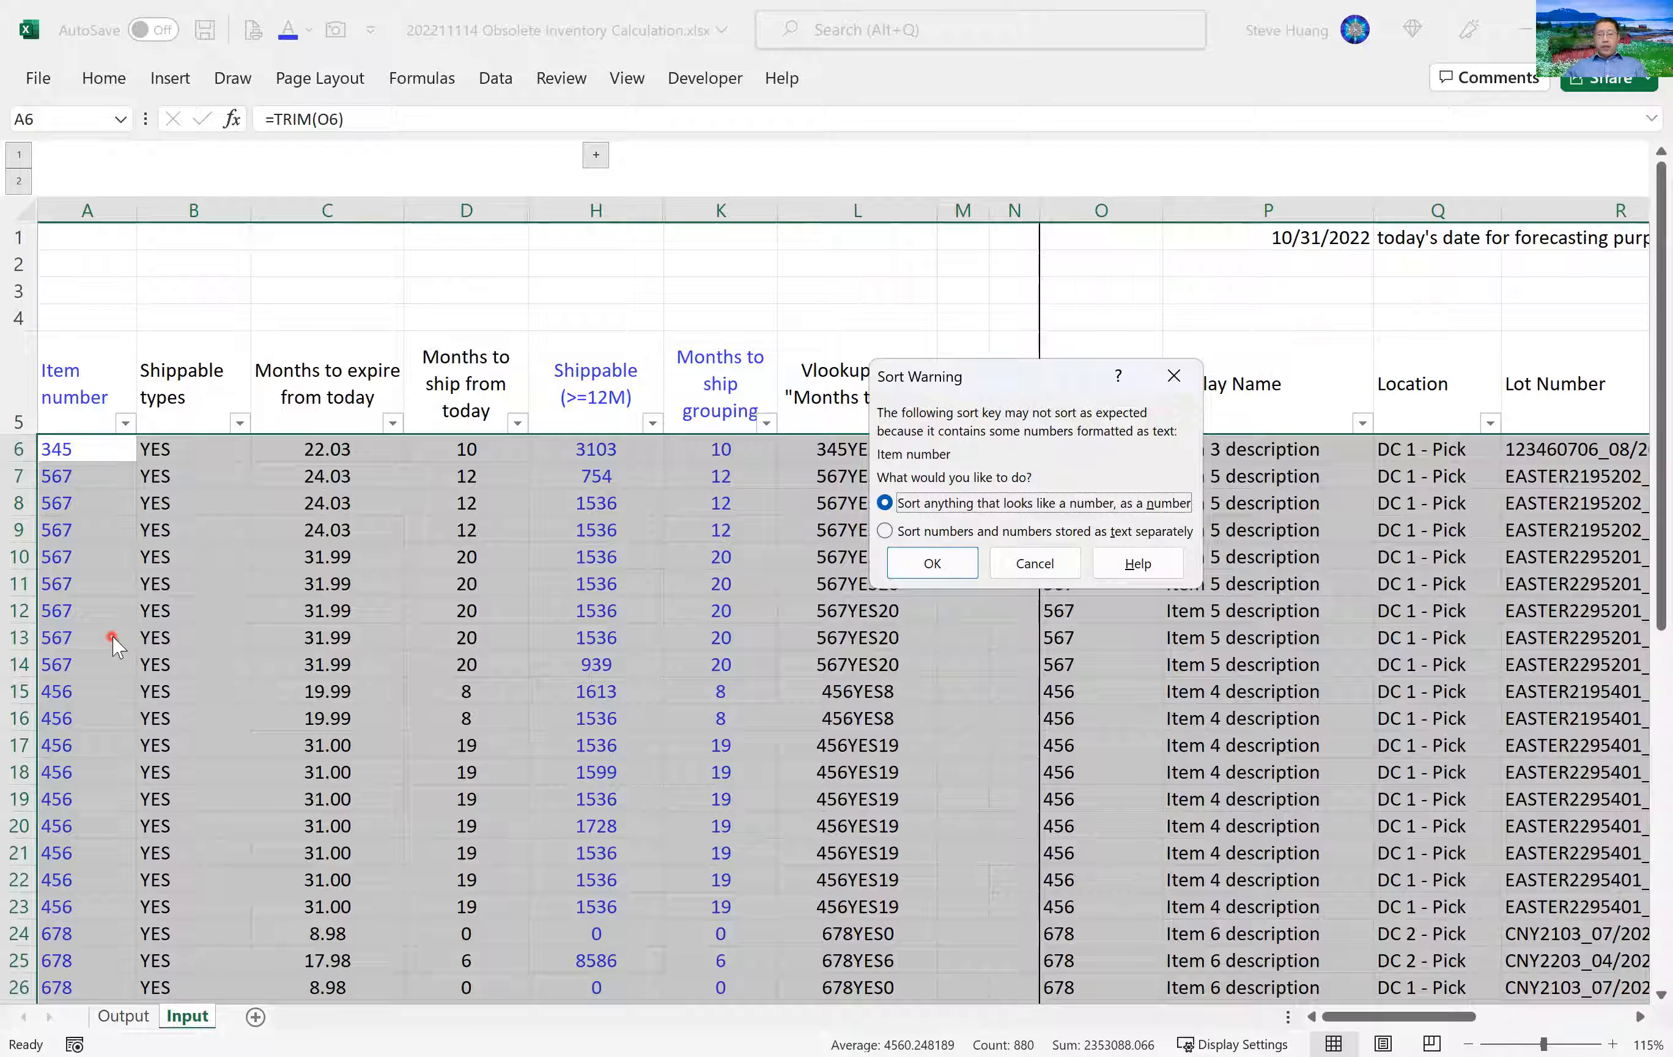
click(919, 557)
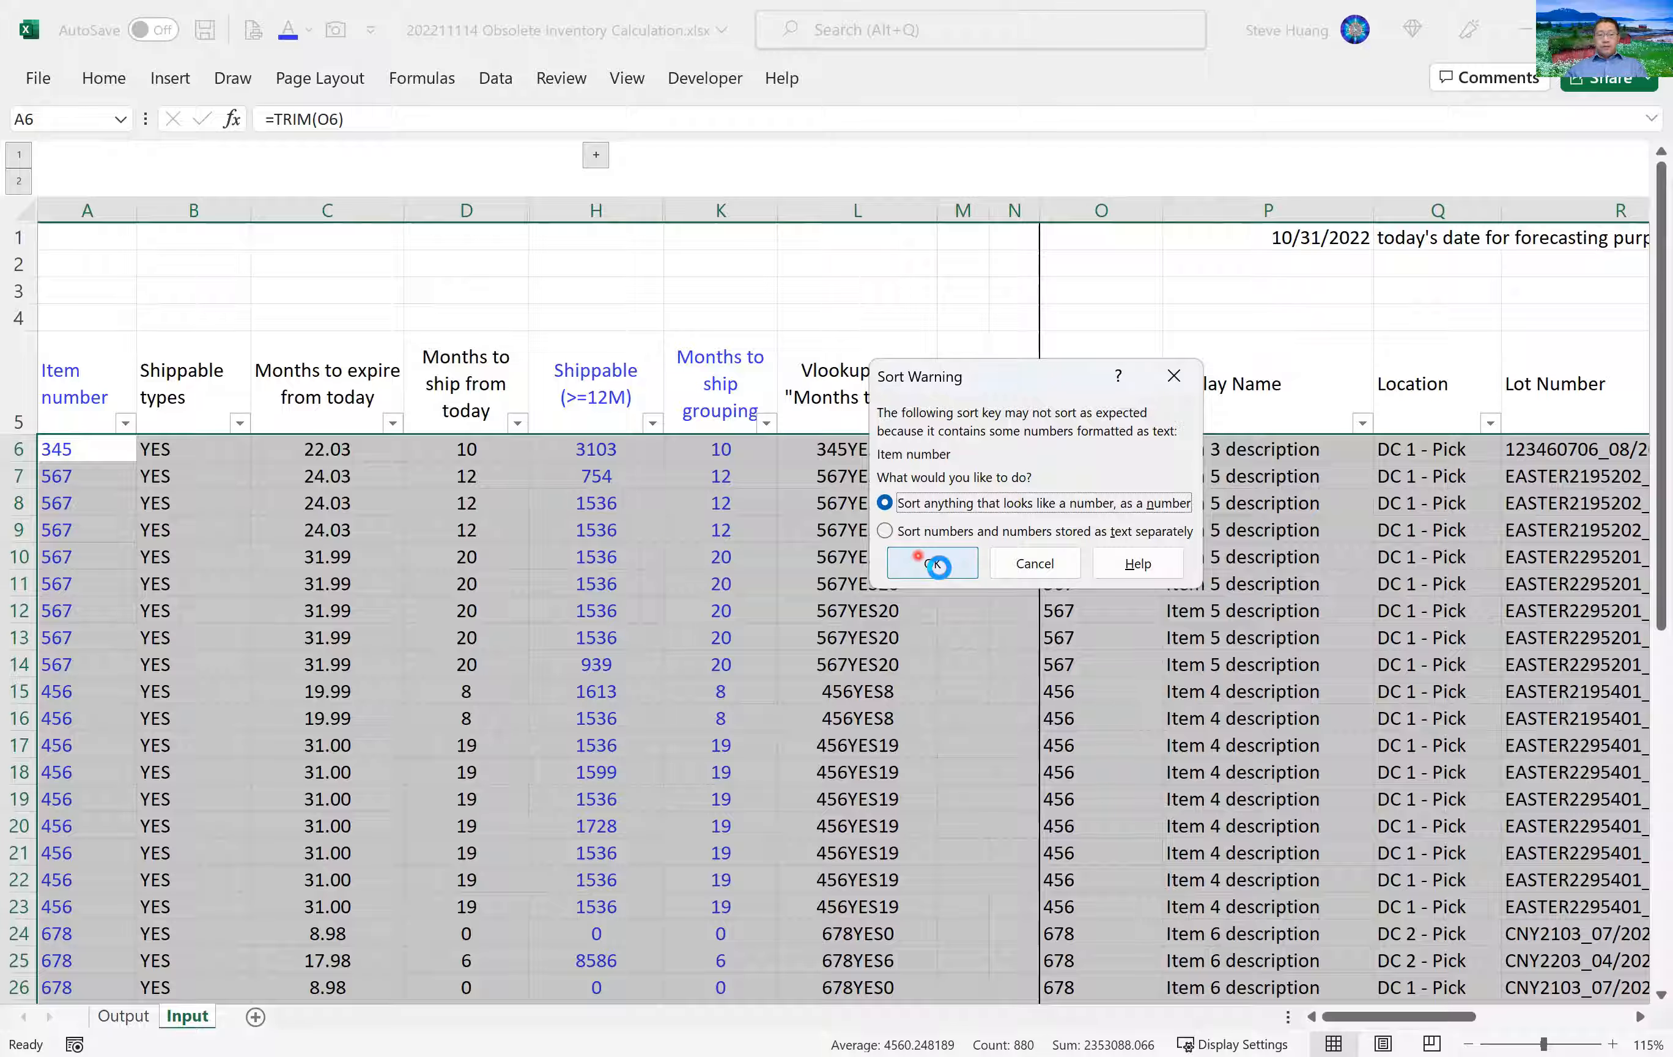
click(939, 566)
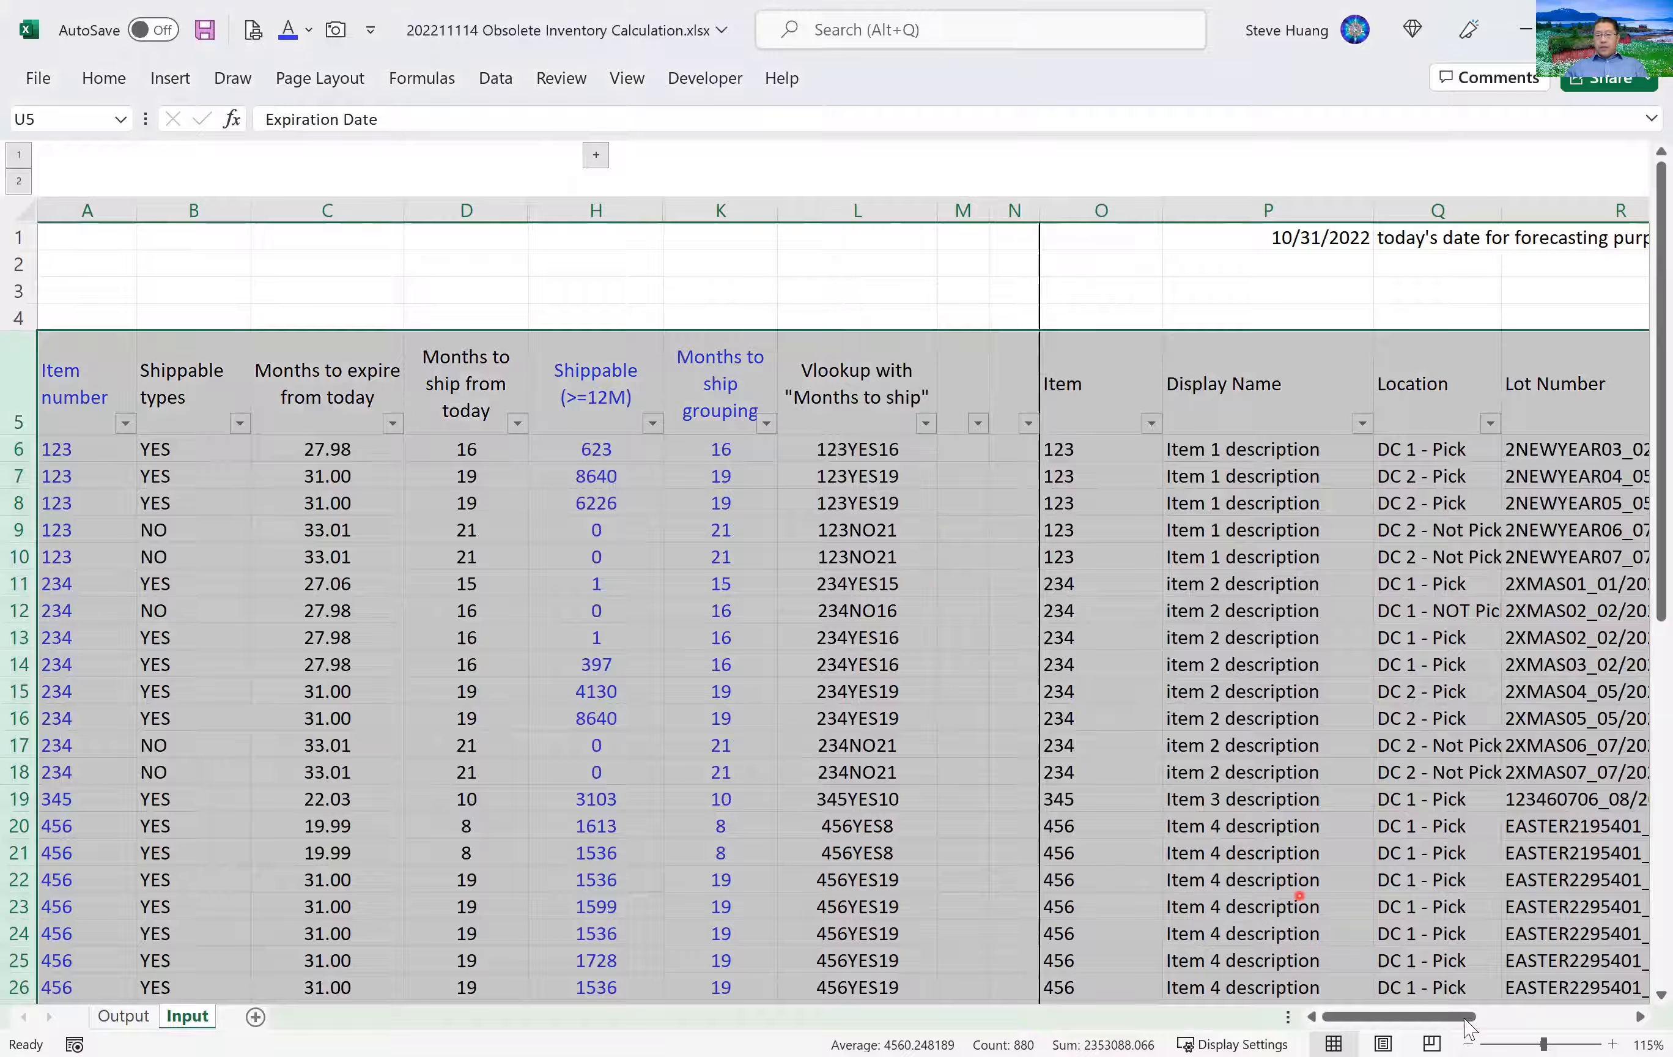
scroll(1042, 627, right, 5)
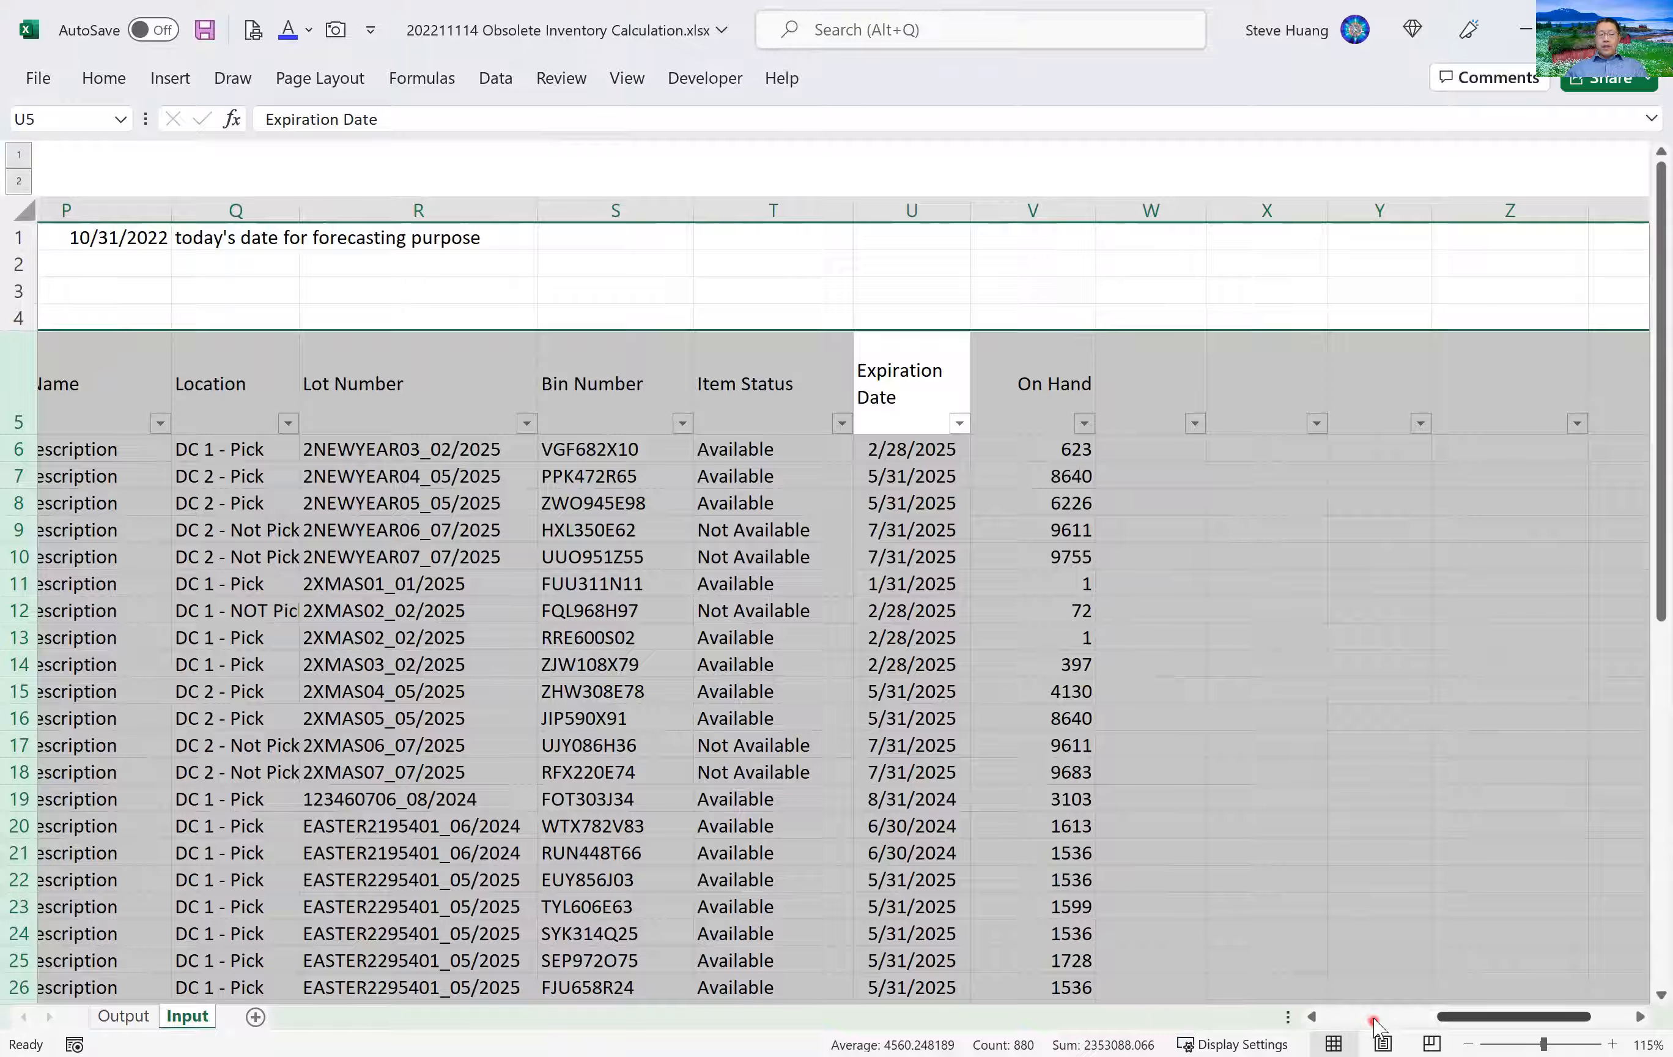
click(1290, 546)
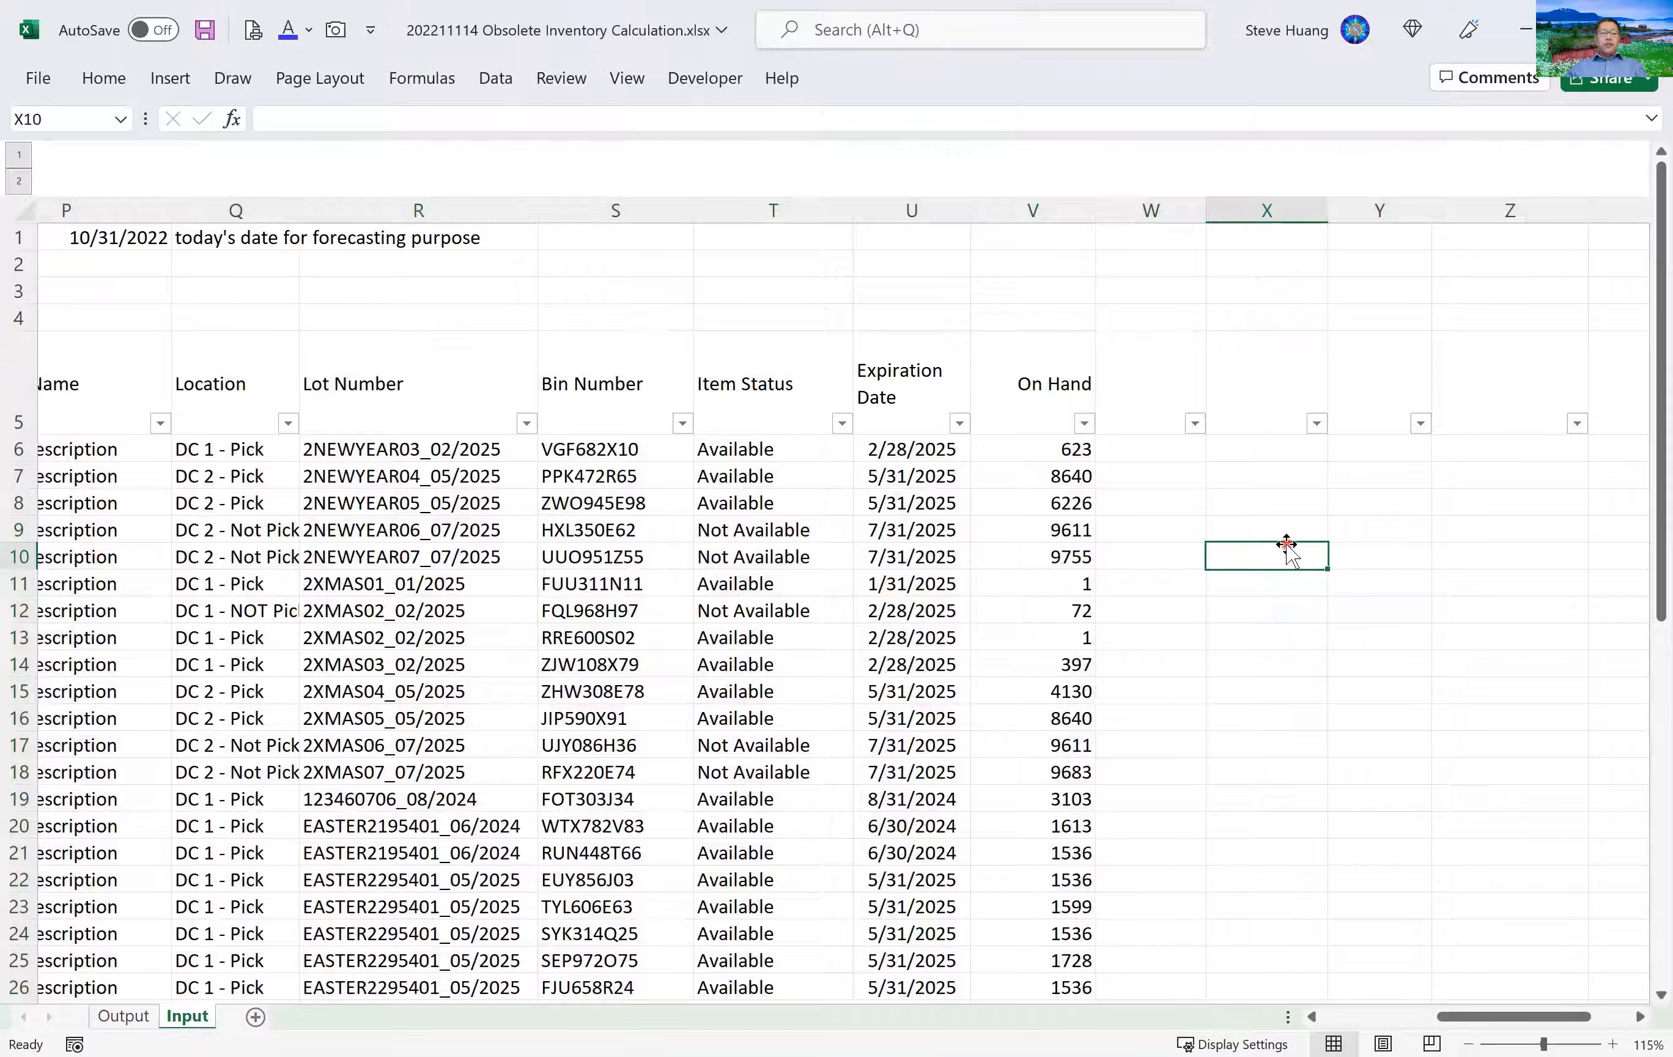
click(1352, 1019)
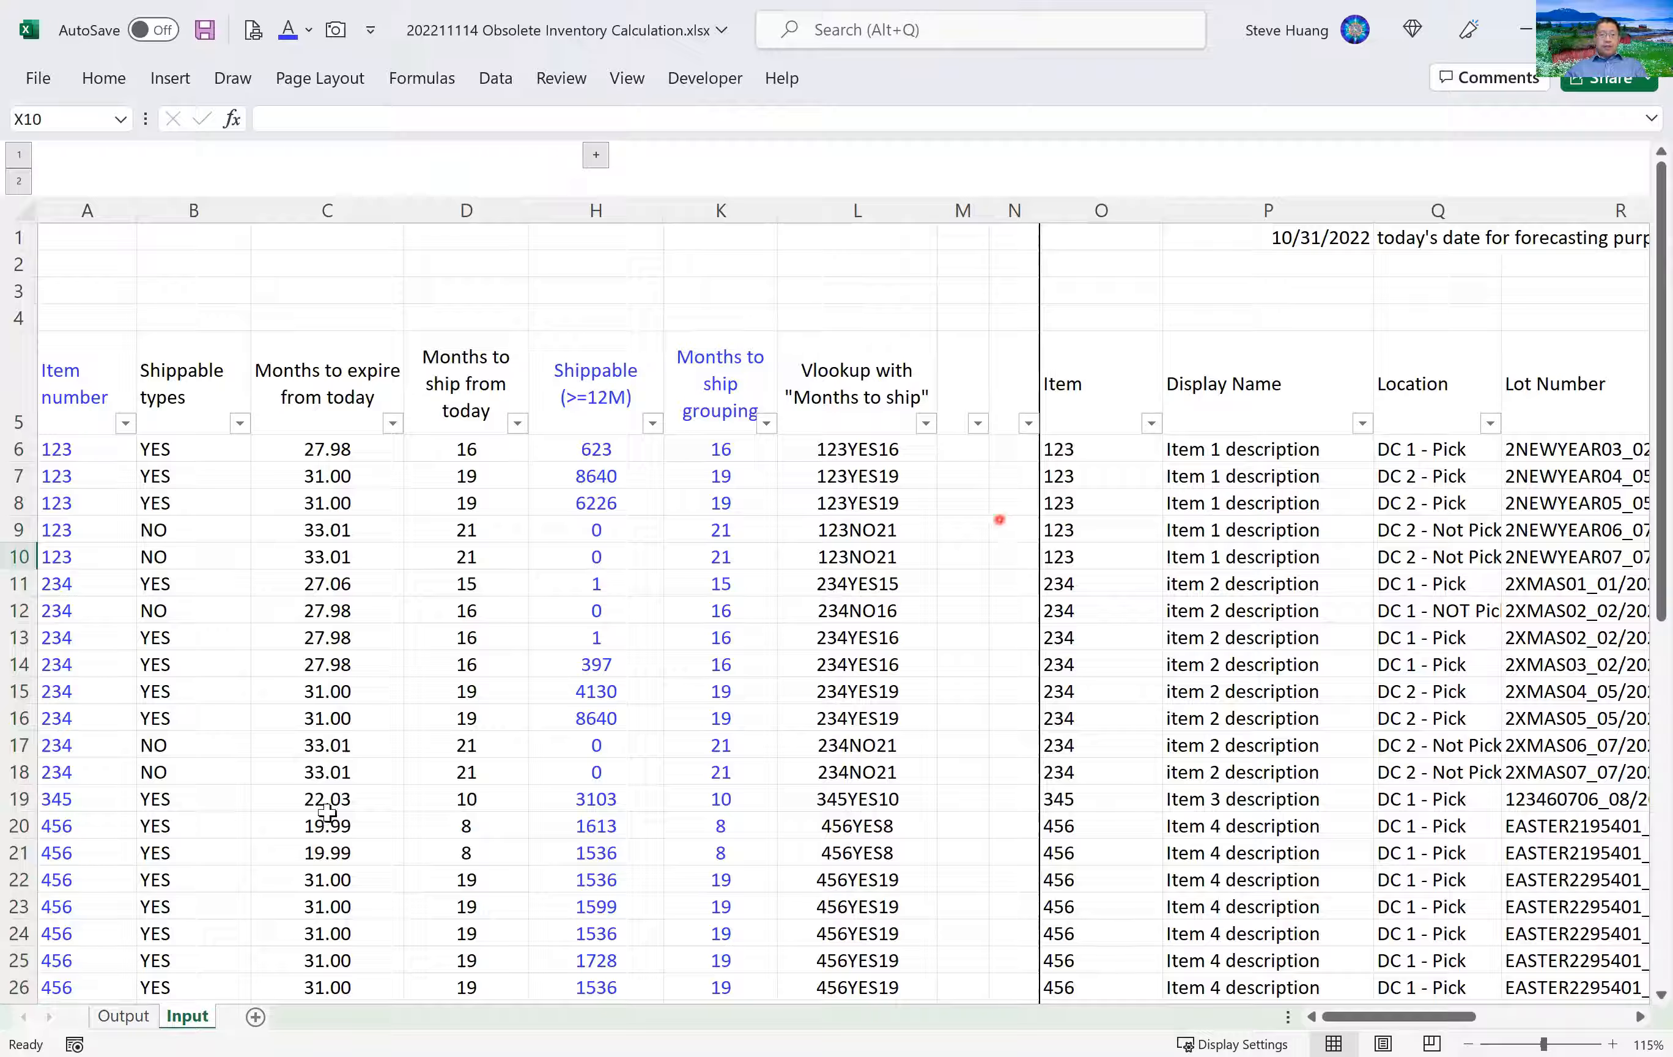
Highlight the Monthly Shpt forecast values for all items on the Output sheet for review.
click(132, 1018)
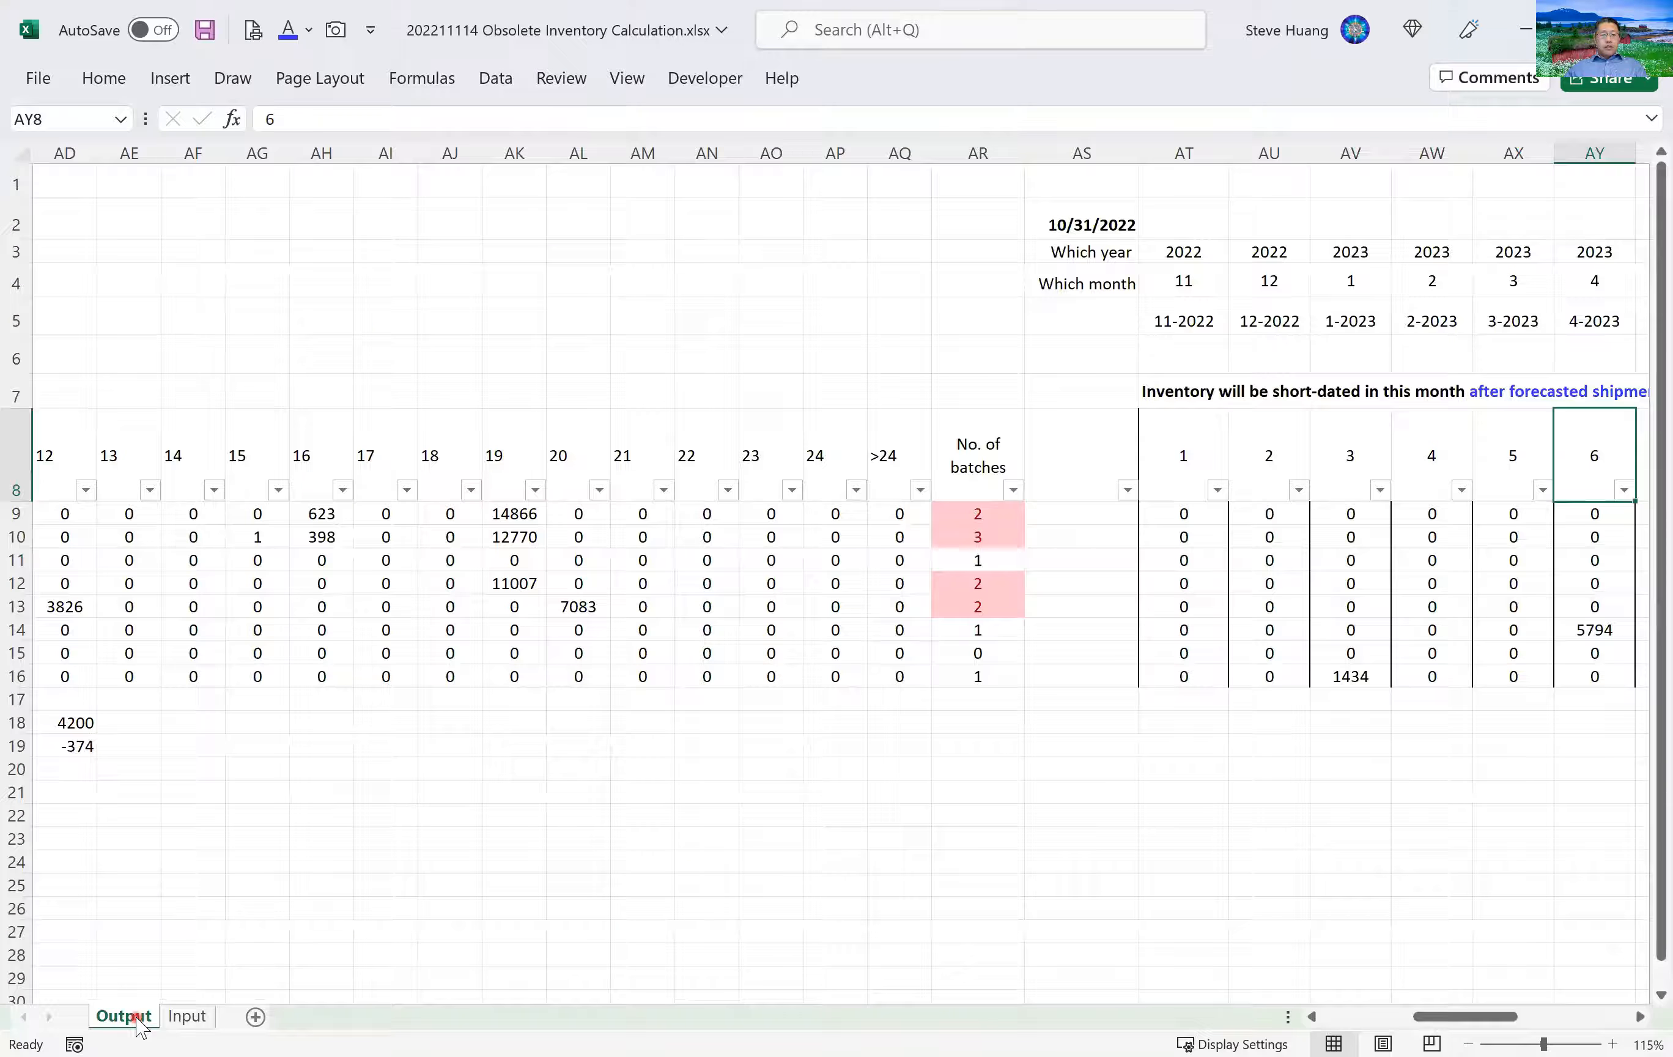
click(1356, 1017)
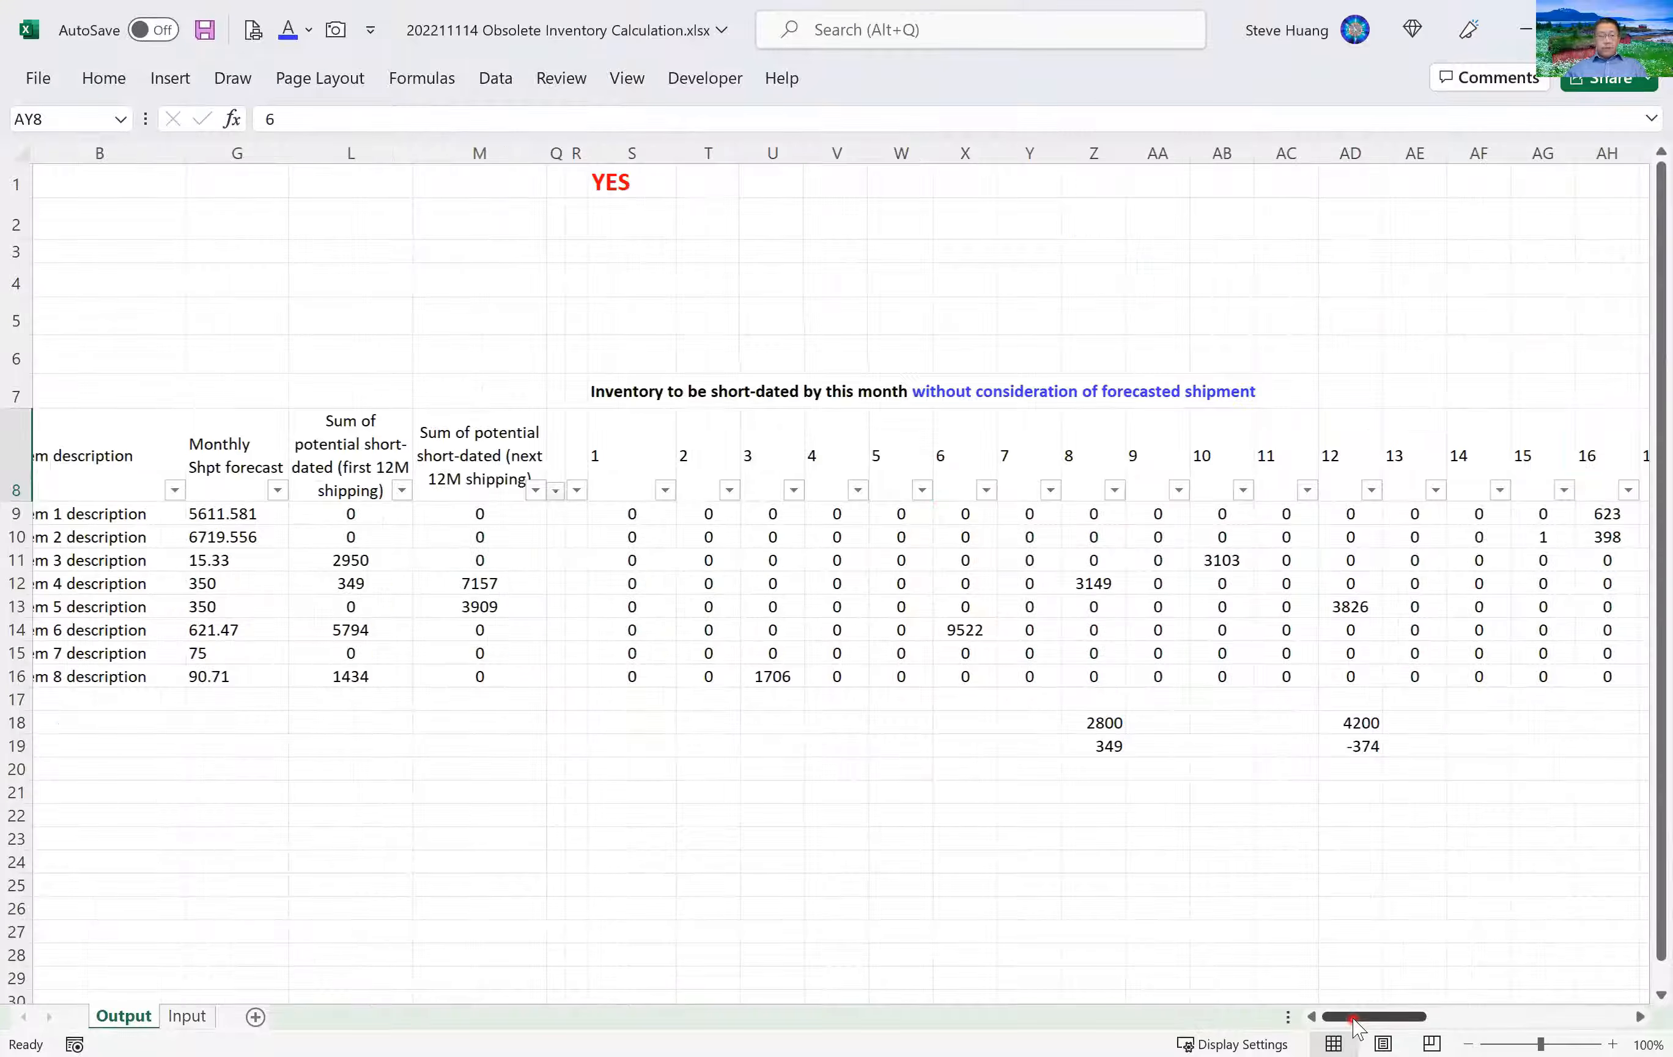
scroll(352, 529, left, 1)
drag(352, 520, 350, 682)
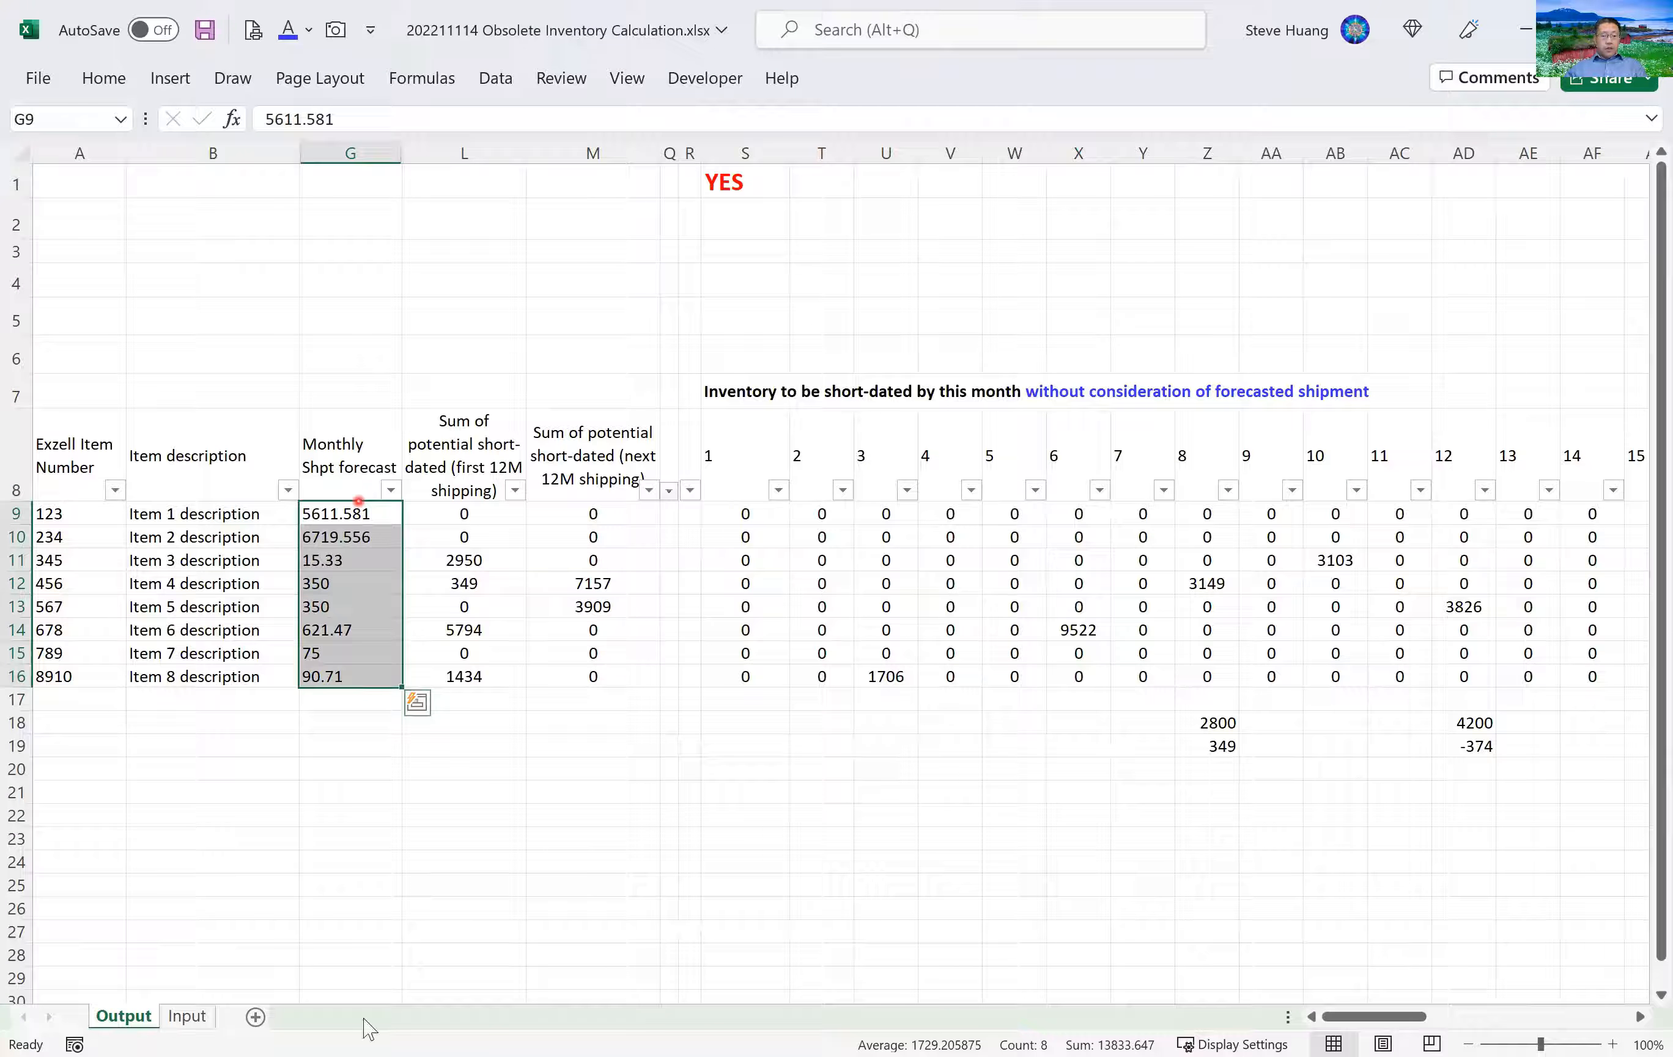
Add the header "Fsct Monthly Shpt" in M5 on the Input sheet and widen column M to fit it.
click(186, 1016)
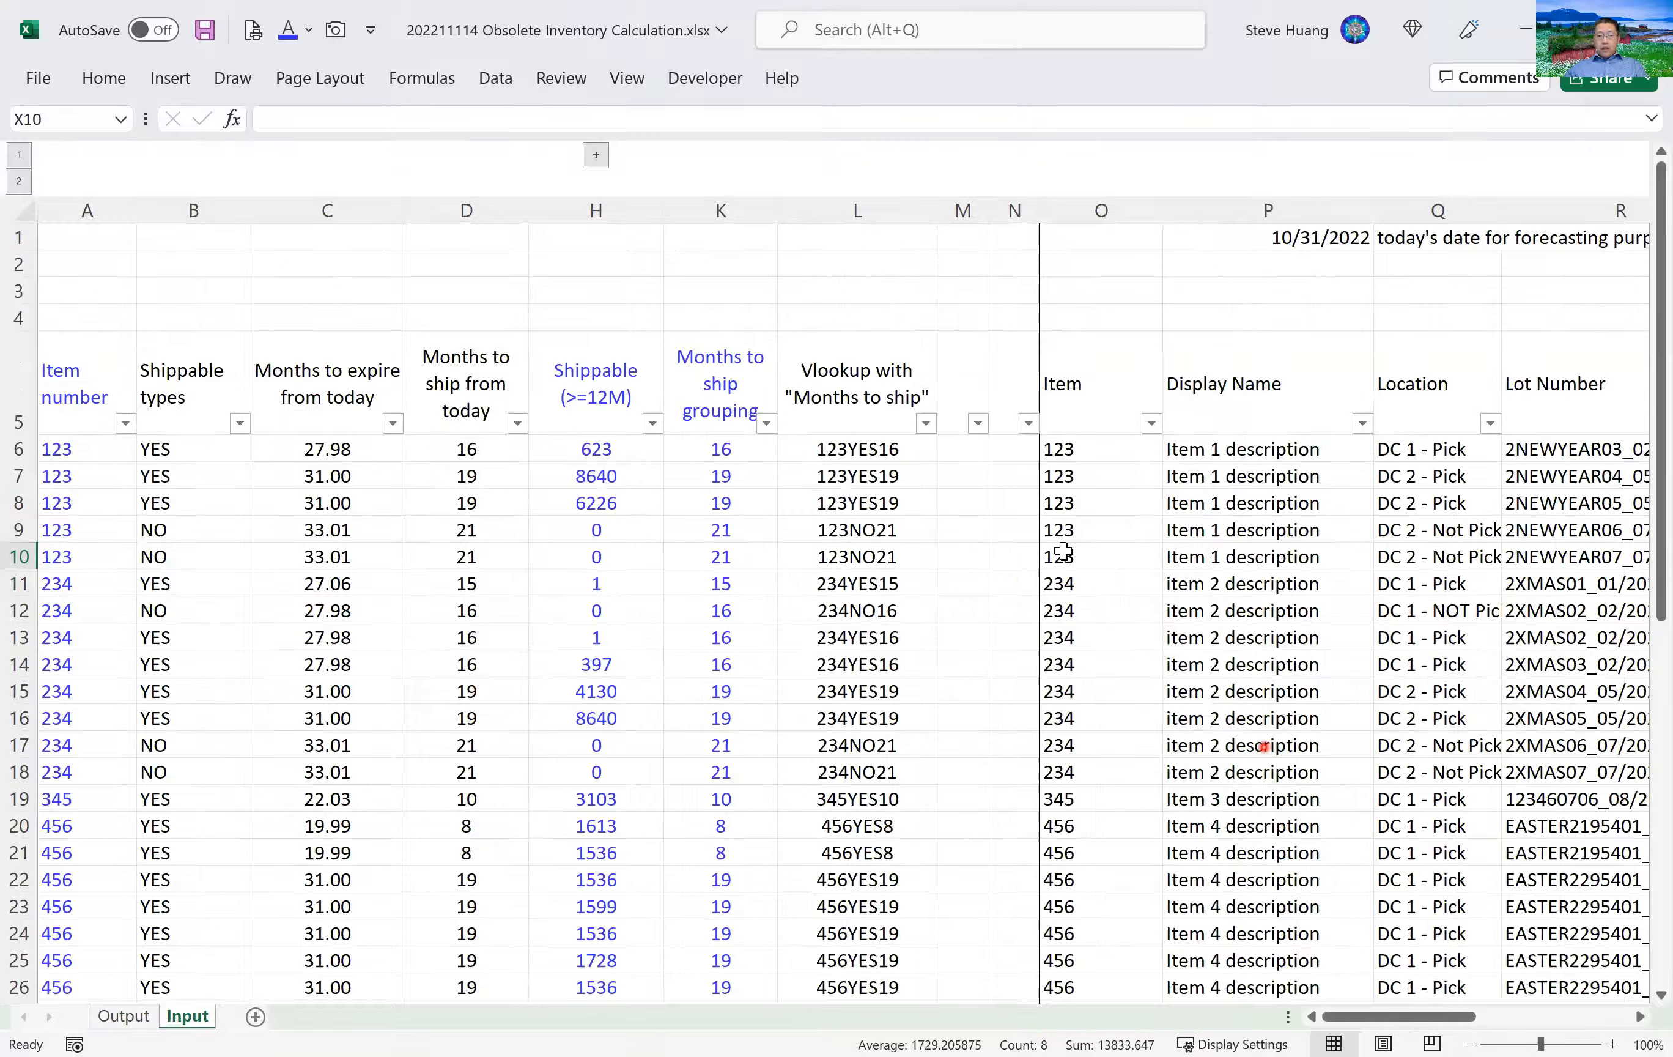
click(985, 397)
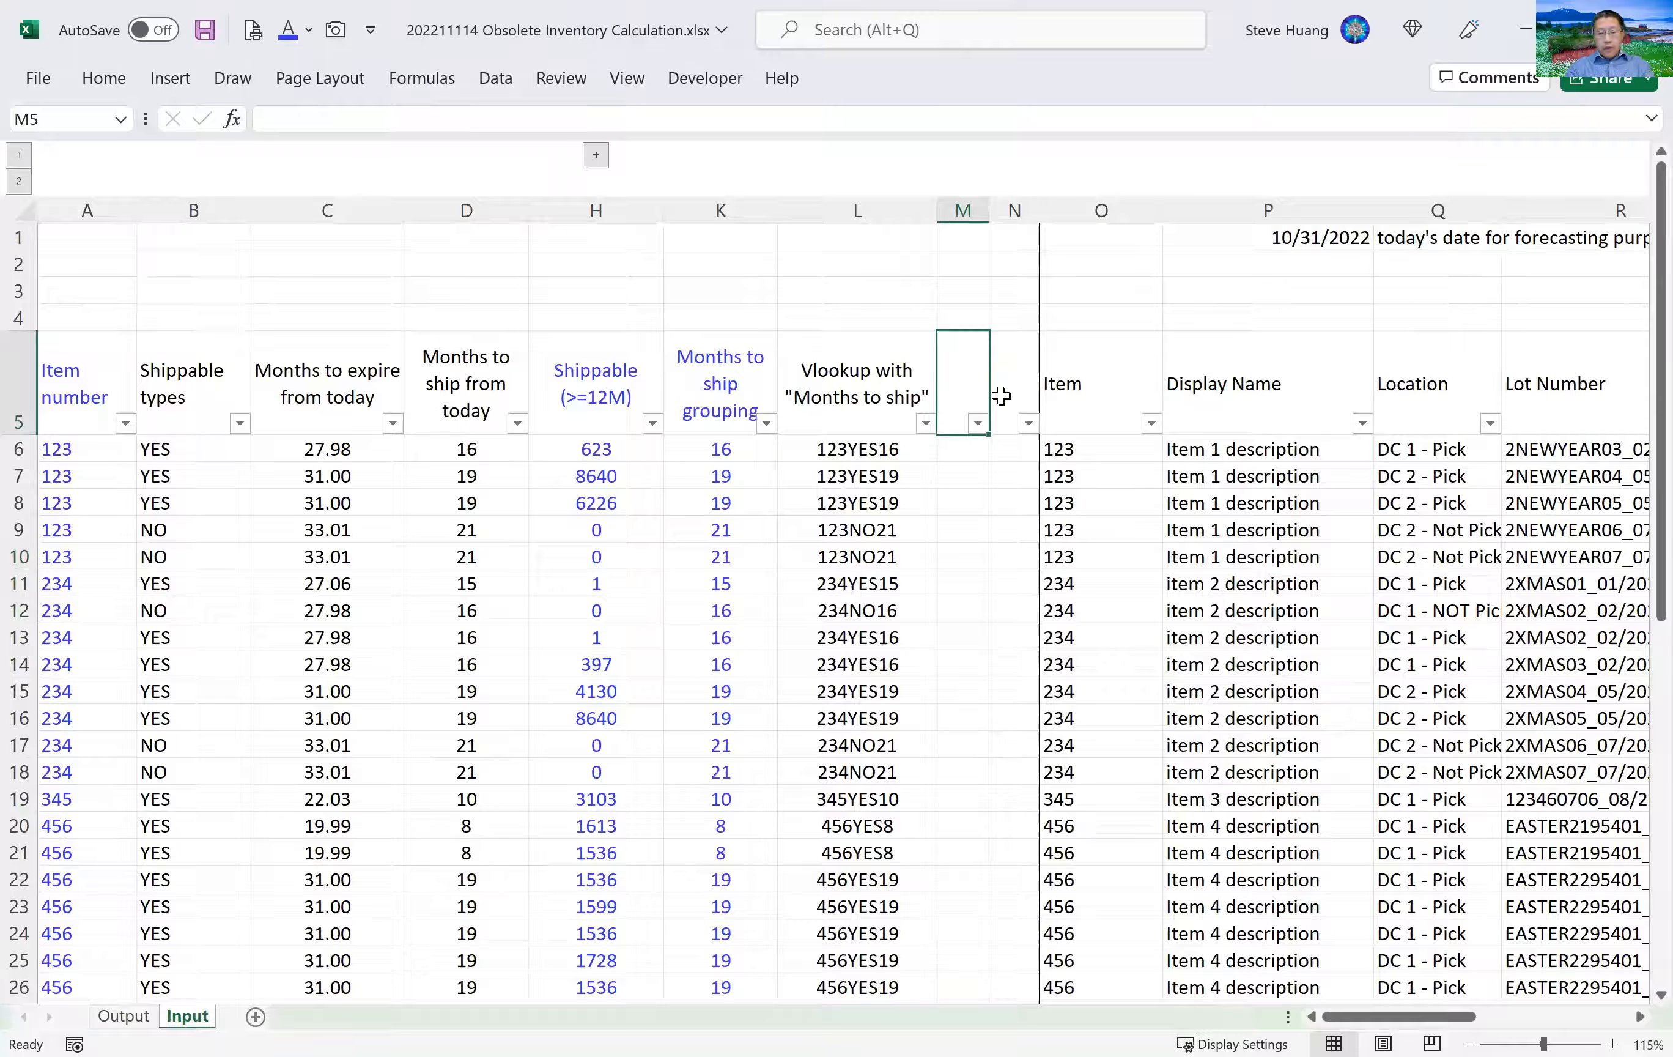
text(Fsct Mont)
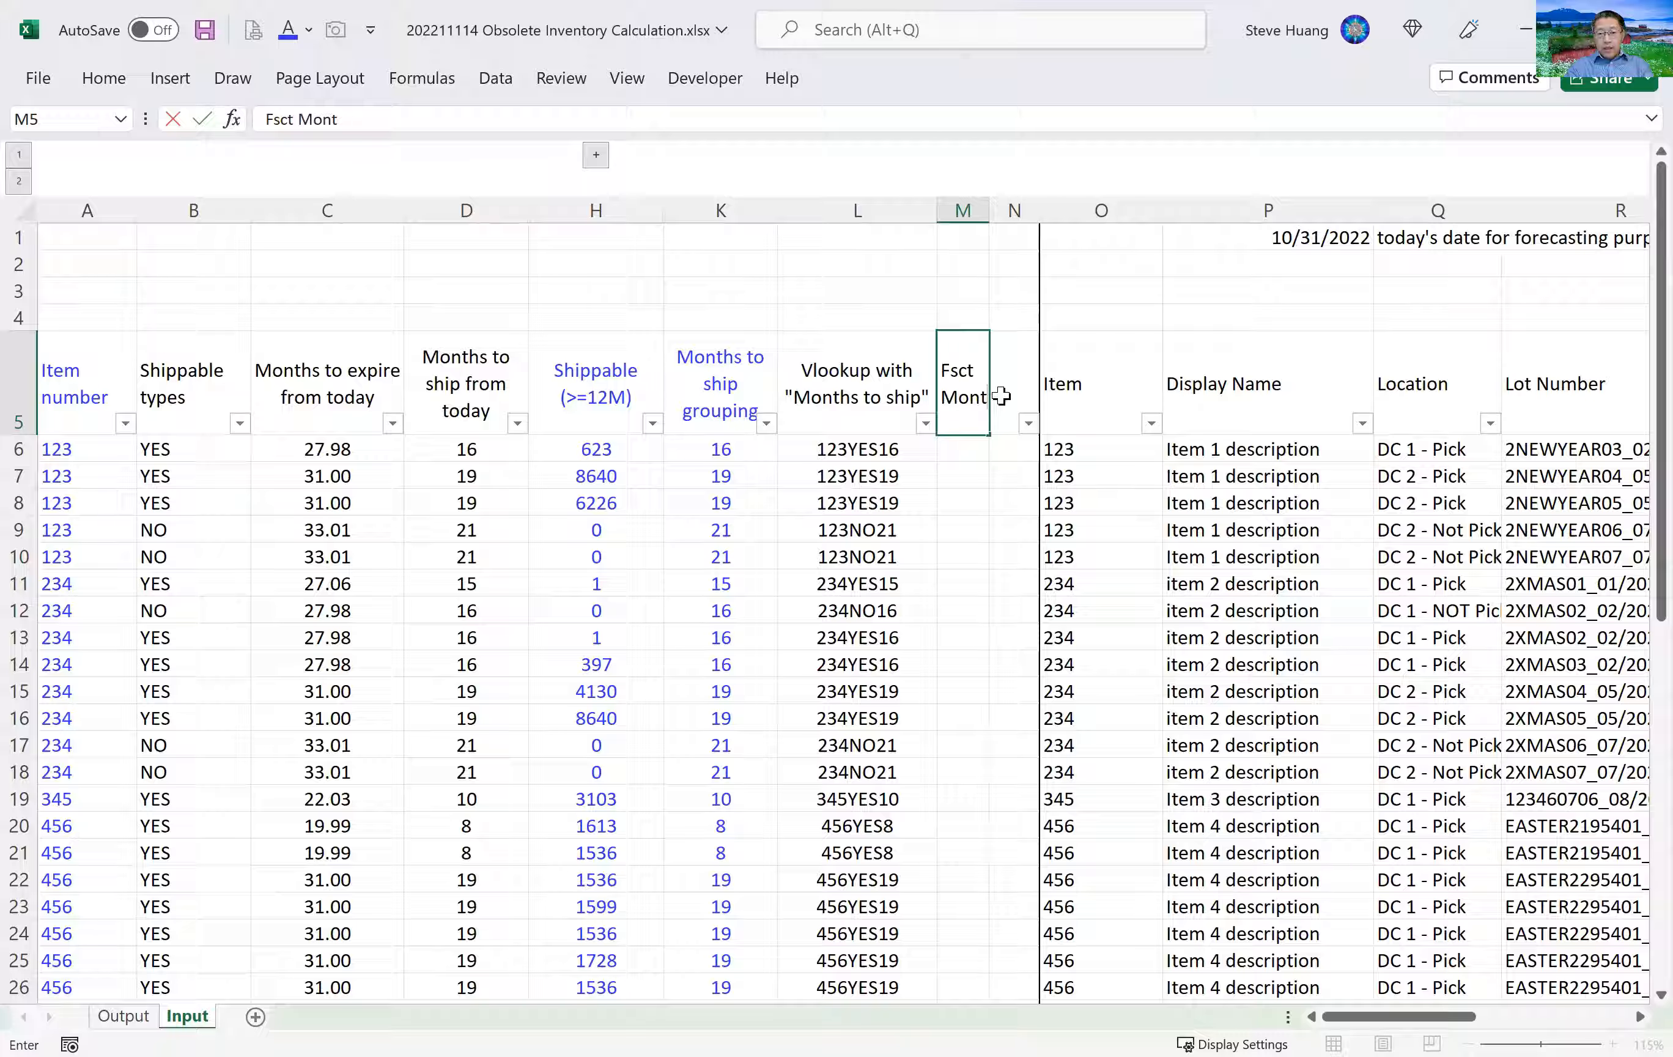
text(hly Shpt)
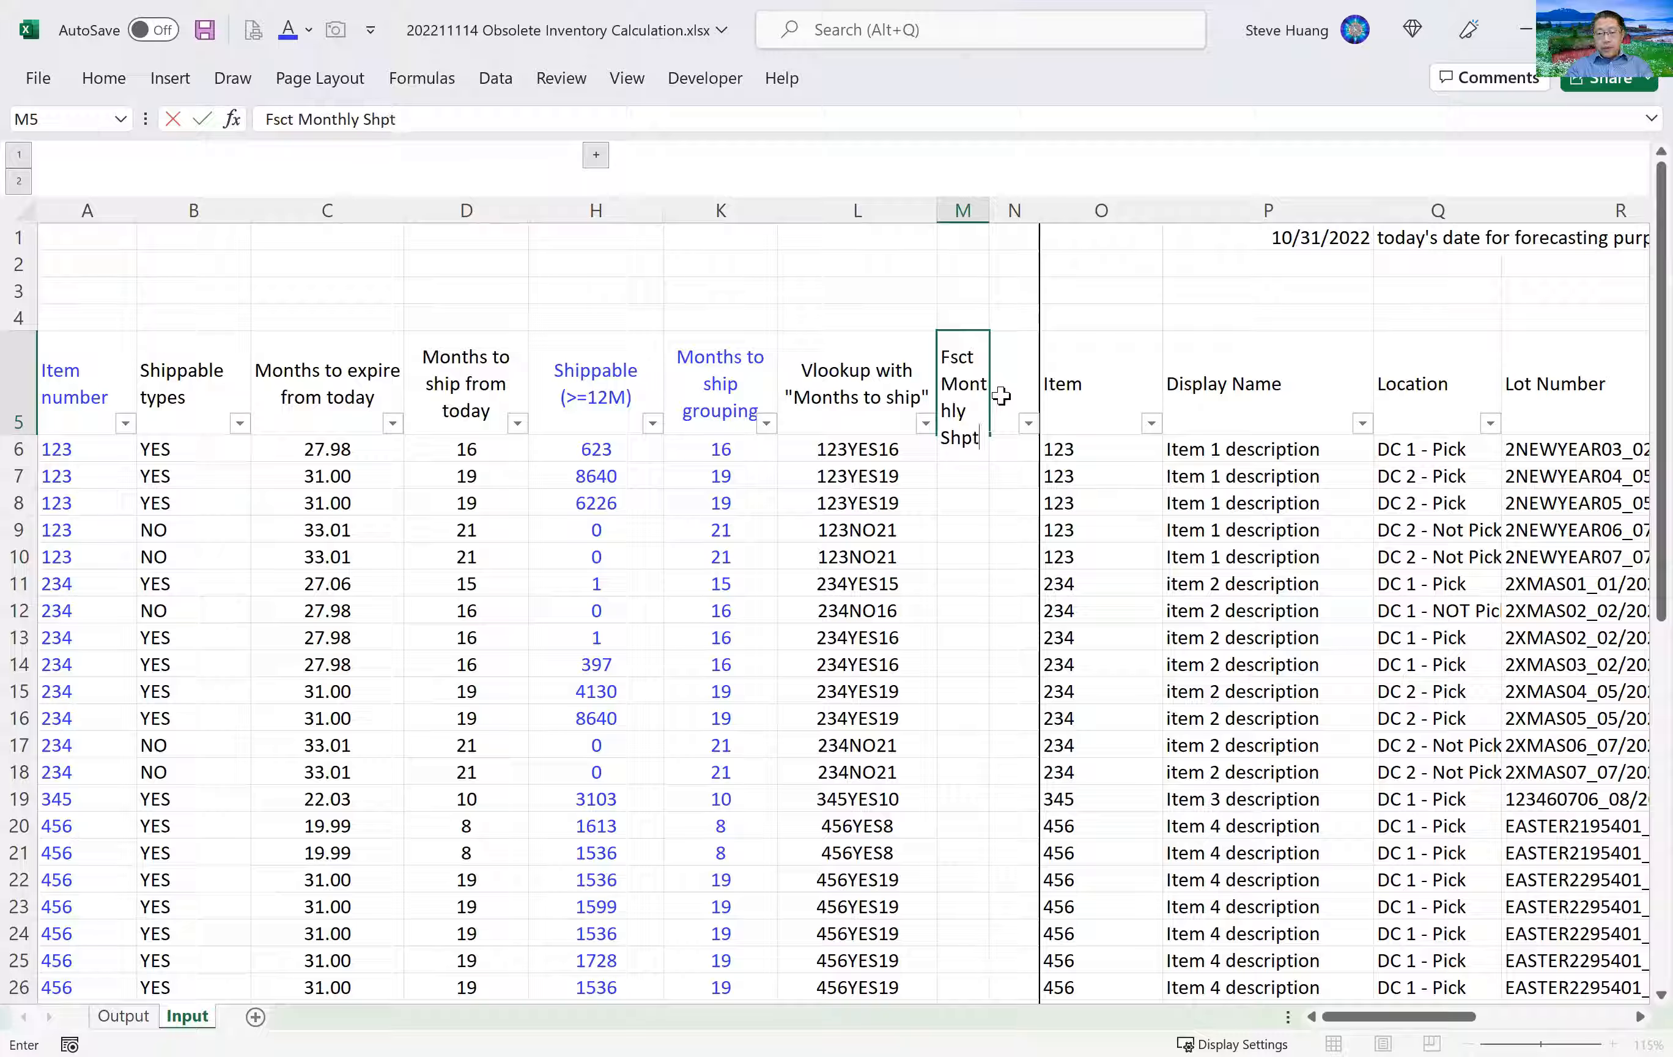
key(Return)
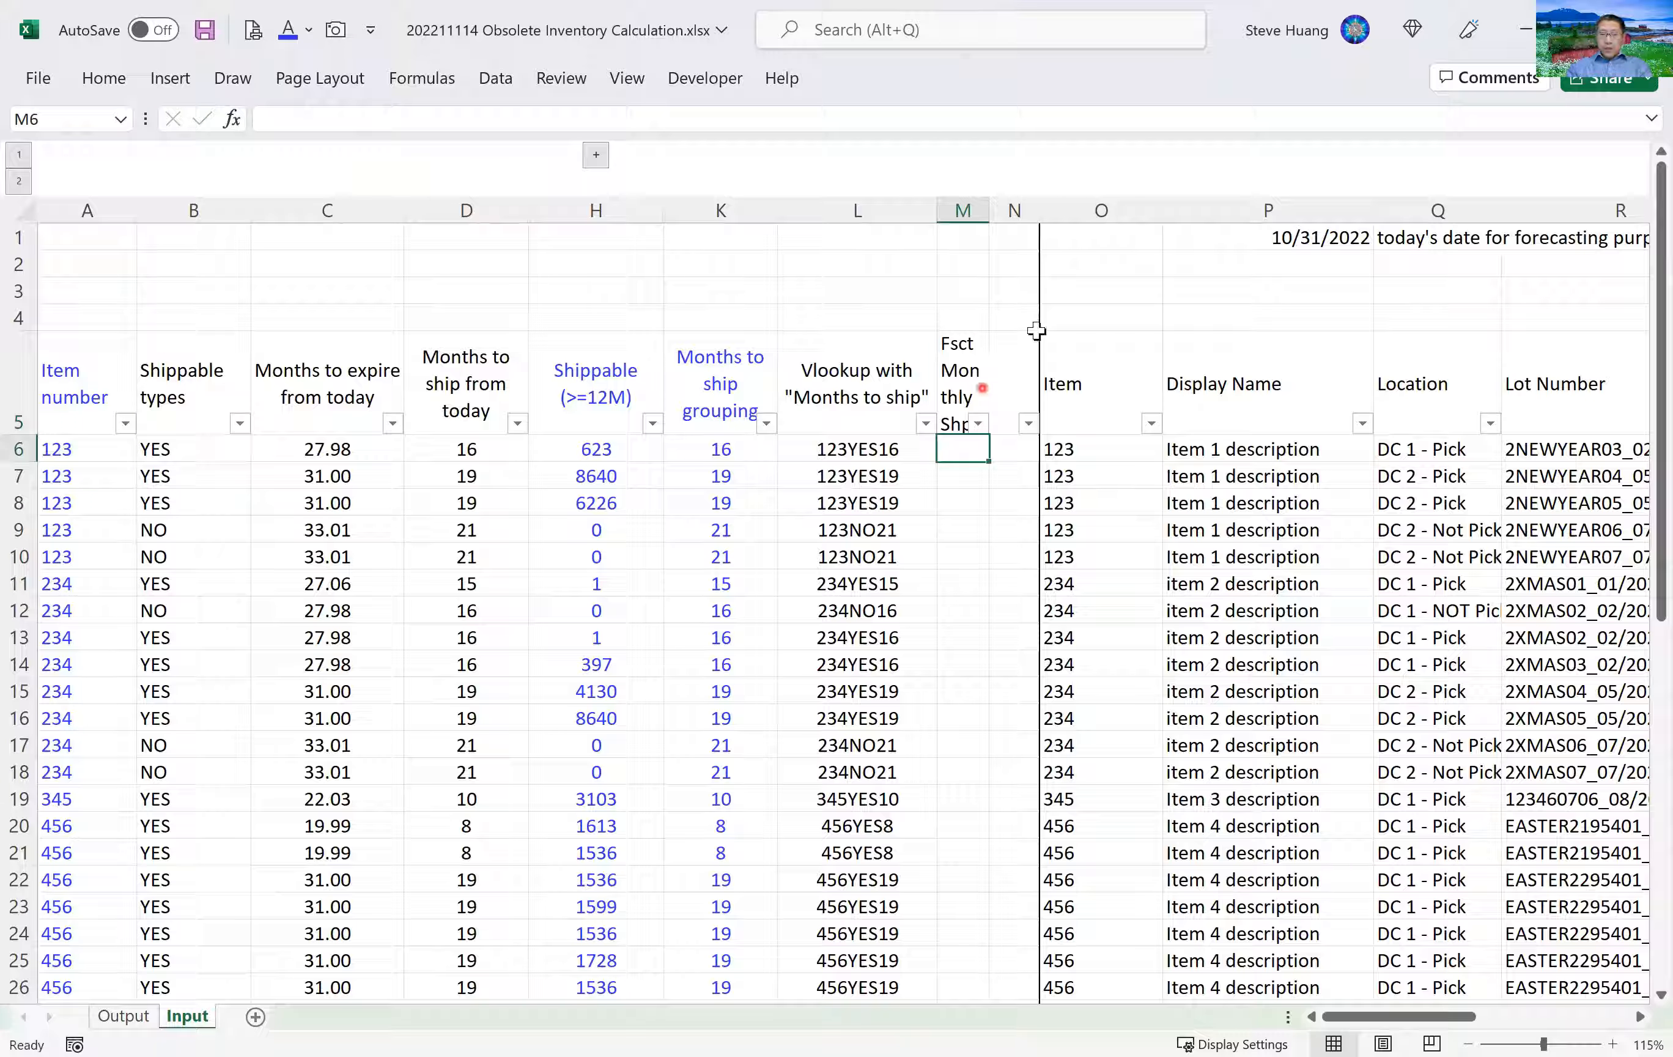
drag(983, 210, 1062, 491)
Begin a VLOOKUP formula in M6 with the item number in A6 as the lookup value.
text(=)
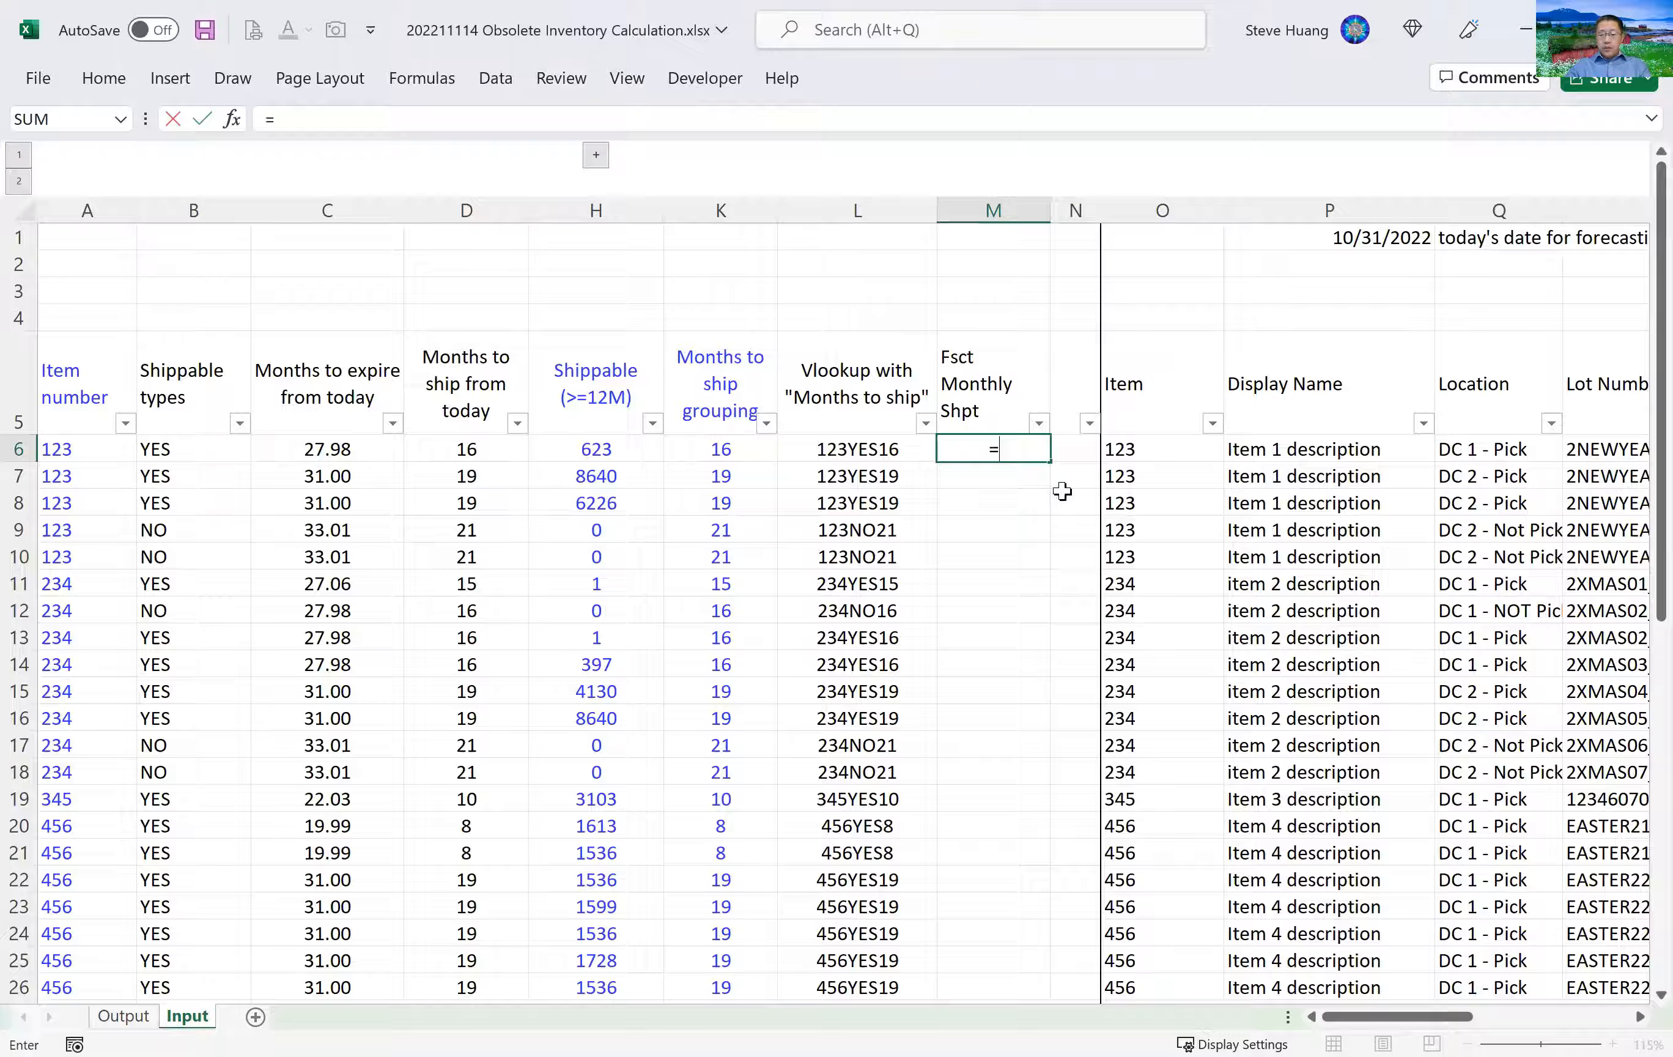
text(VLOOKUP()
key(Left)
key(Left)
key(Left)
key(Left)
key(Left)
key(Left)
key(Left)
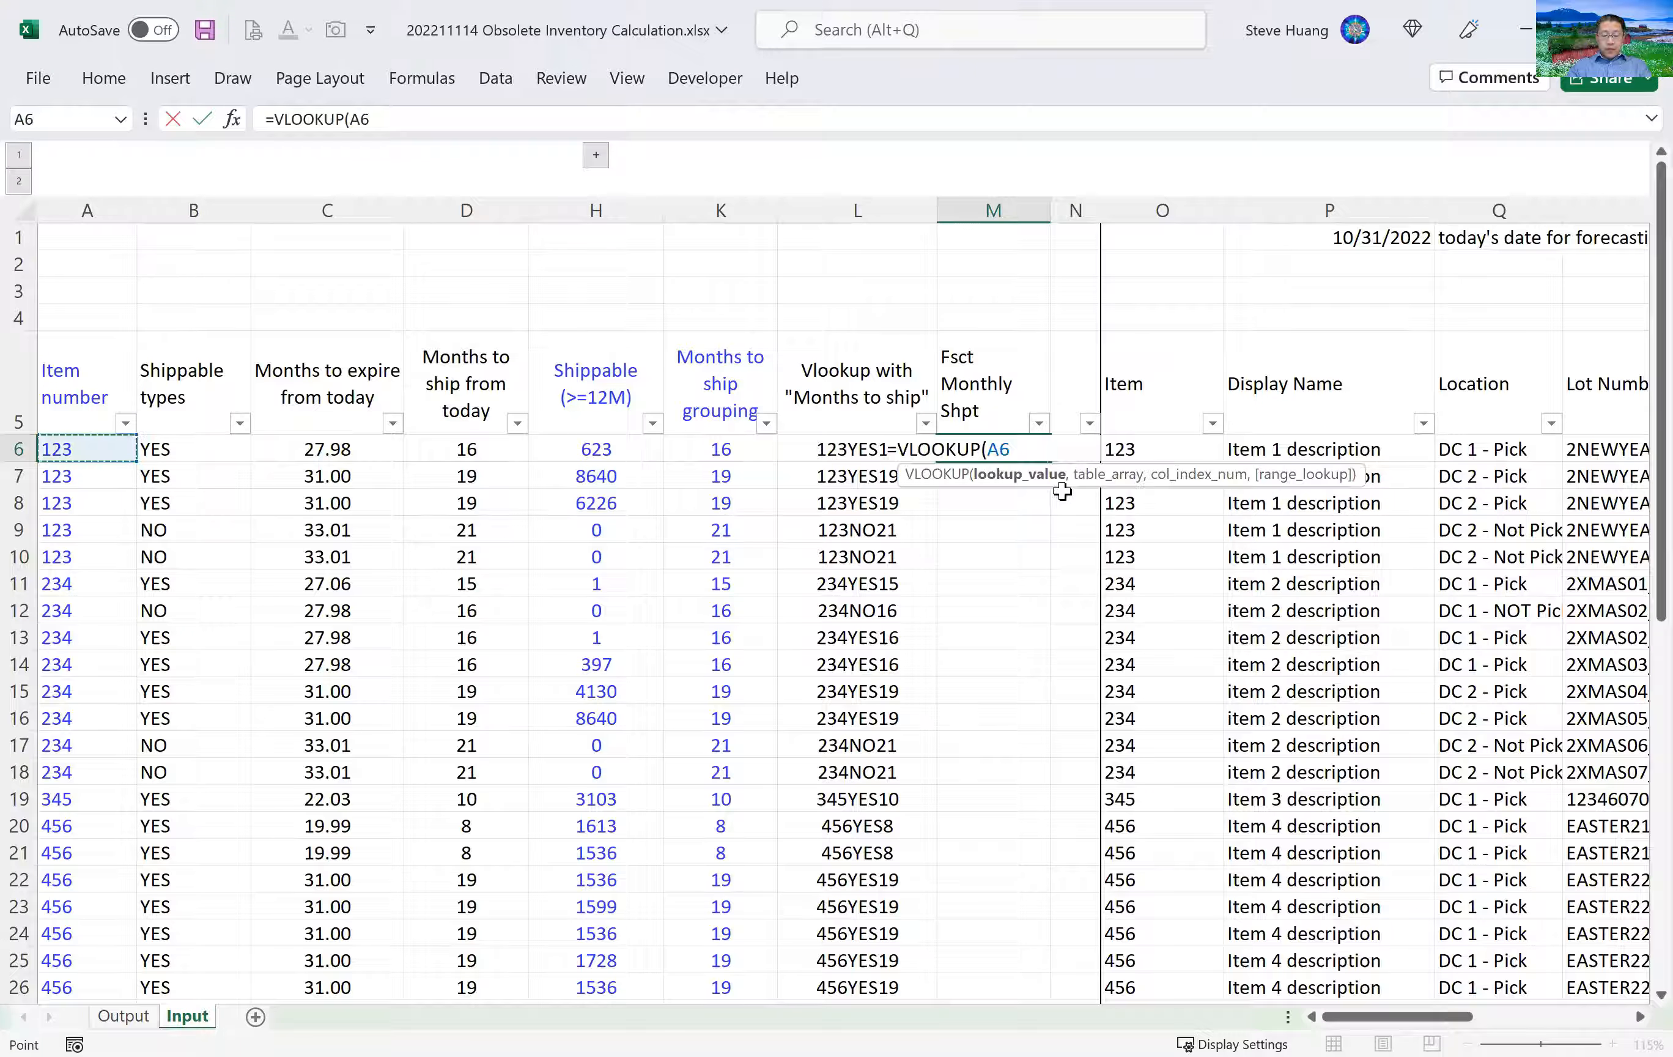
text(,)
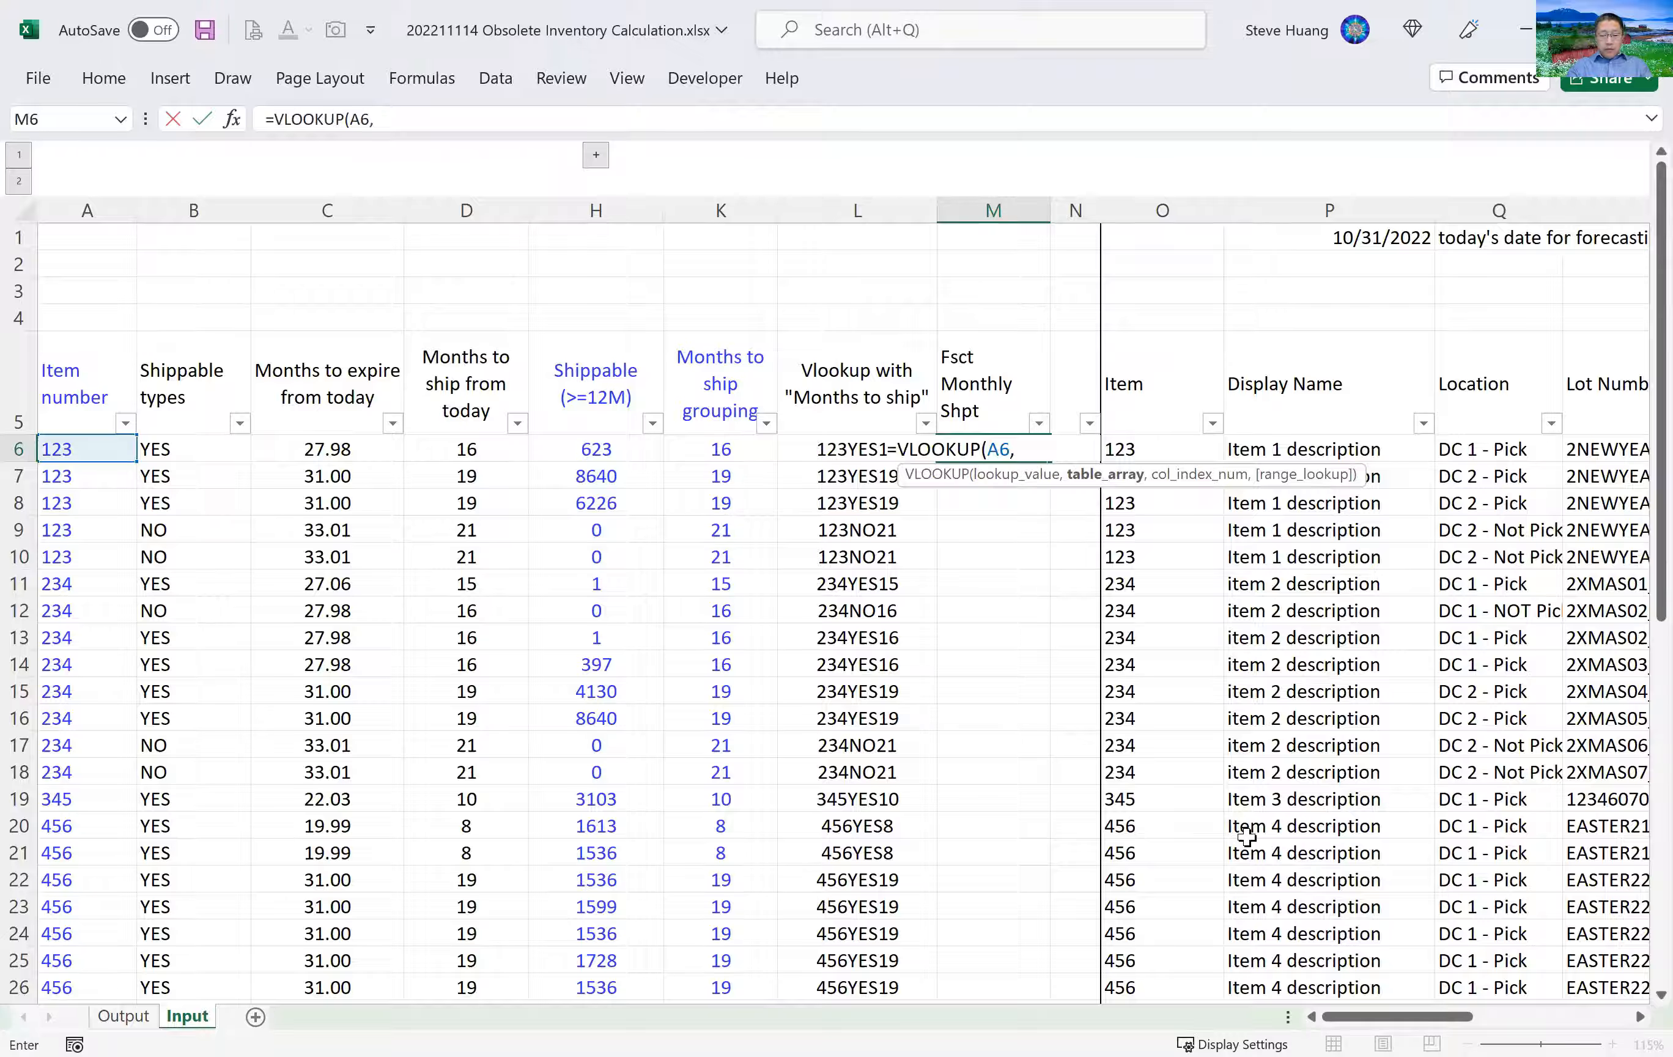
Complete the lookup with the absolute table range Output!$A$9:$G$16, column index 3 and range lookup 0.
key(ctrl+Page_Up)
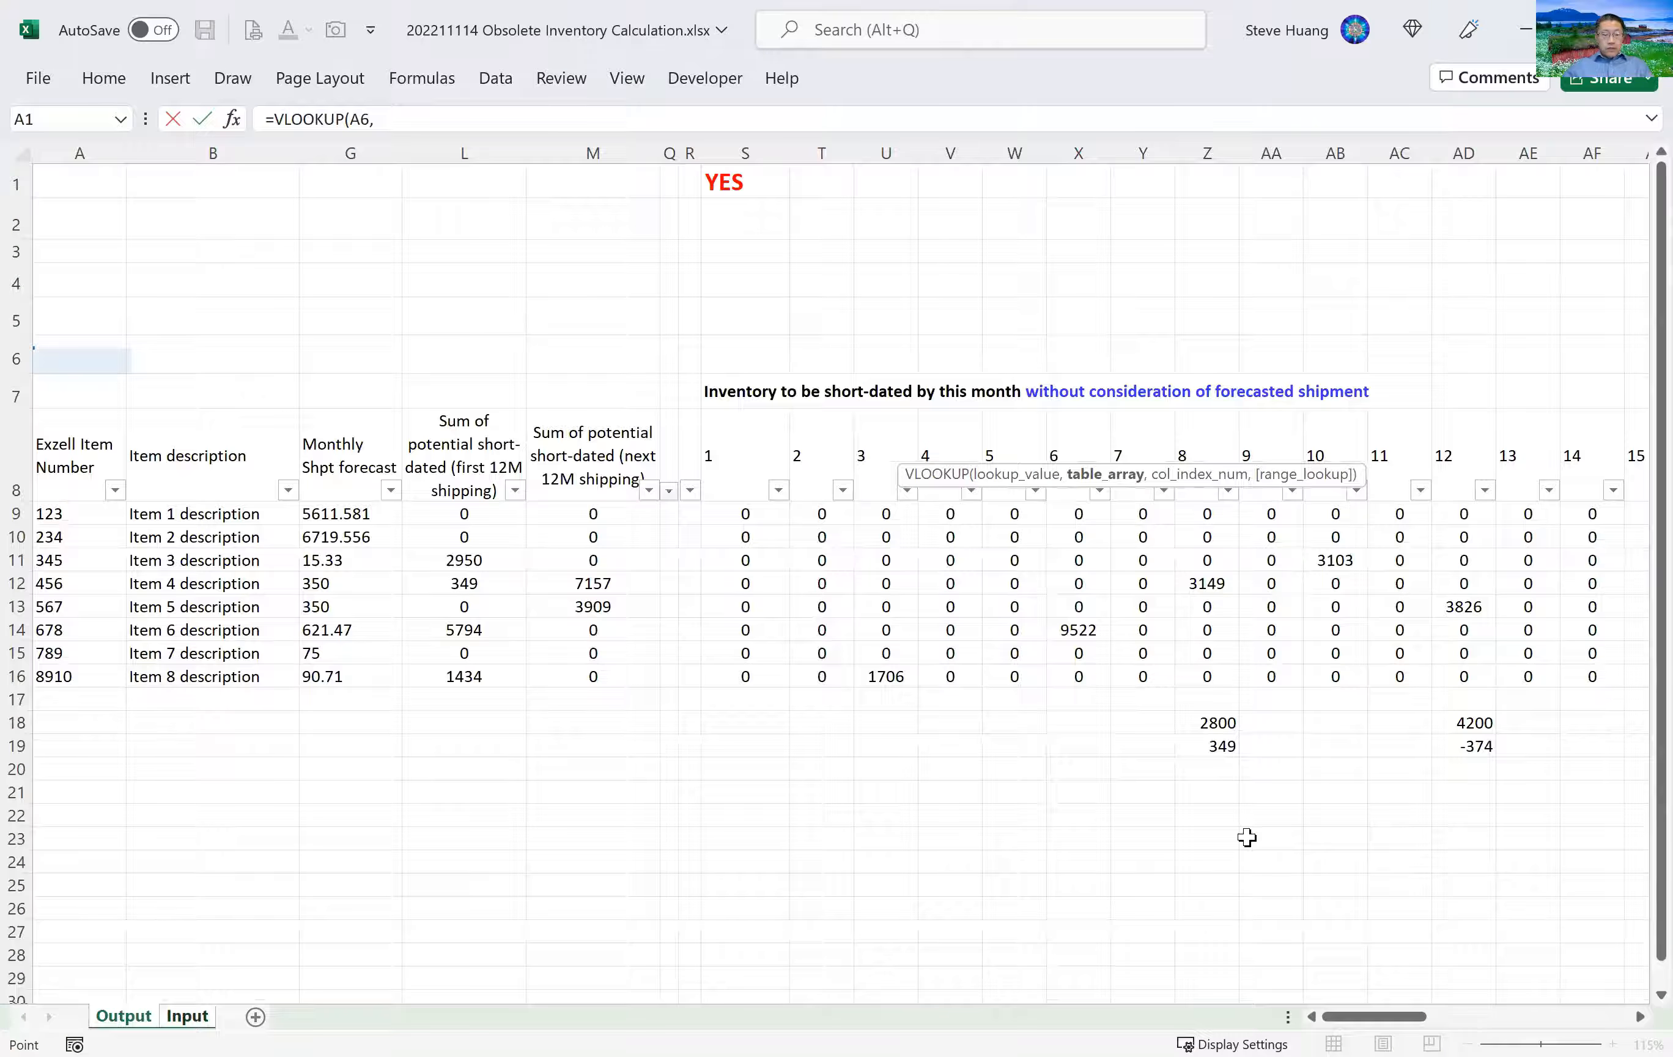
key(Down)
key(Down)
key(Down)
key(Down)
key(Down)
key(Down)
key(Down)
key(Down)
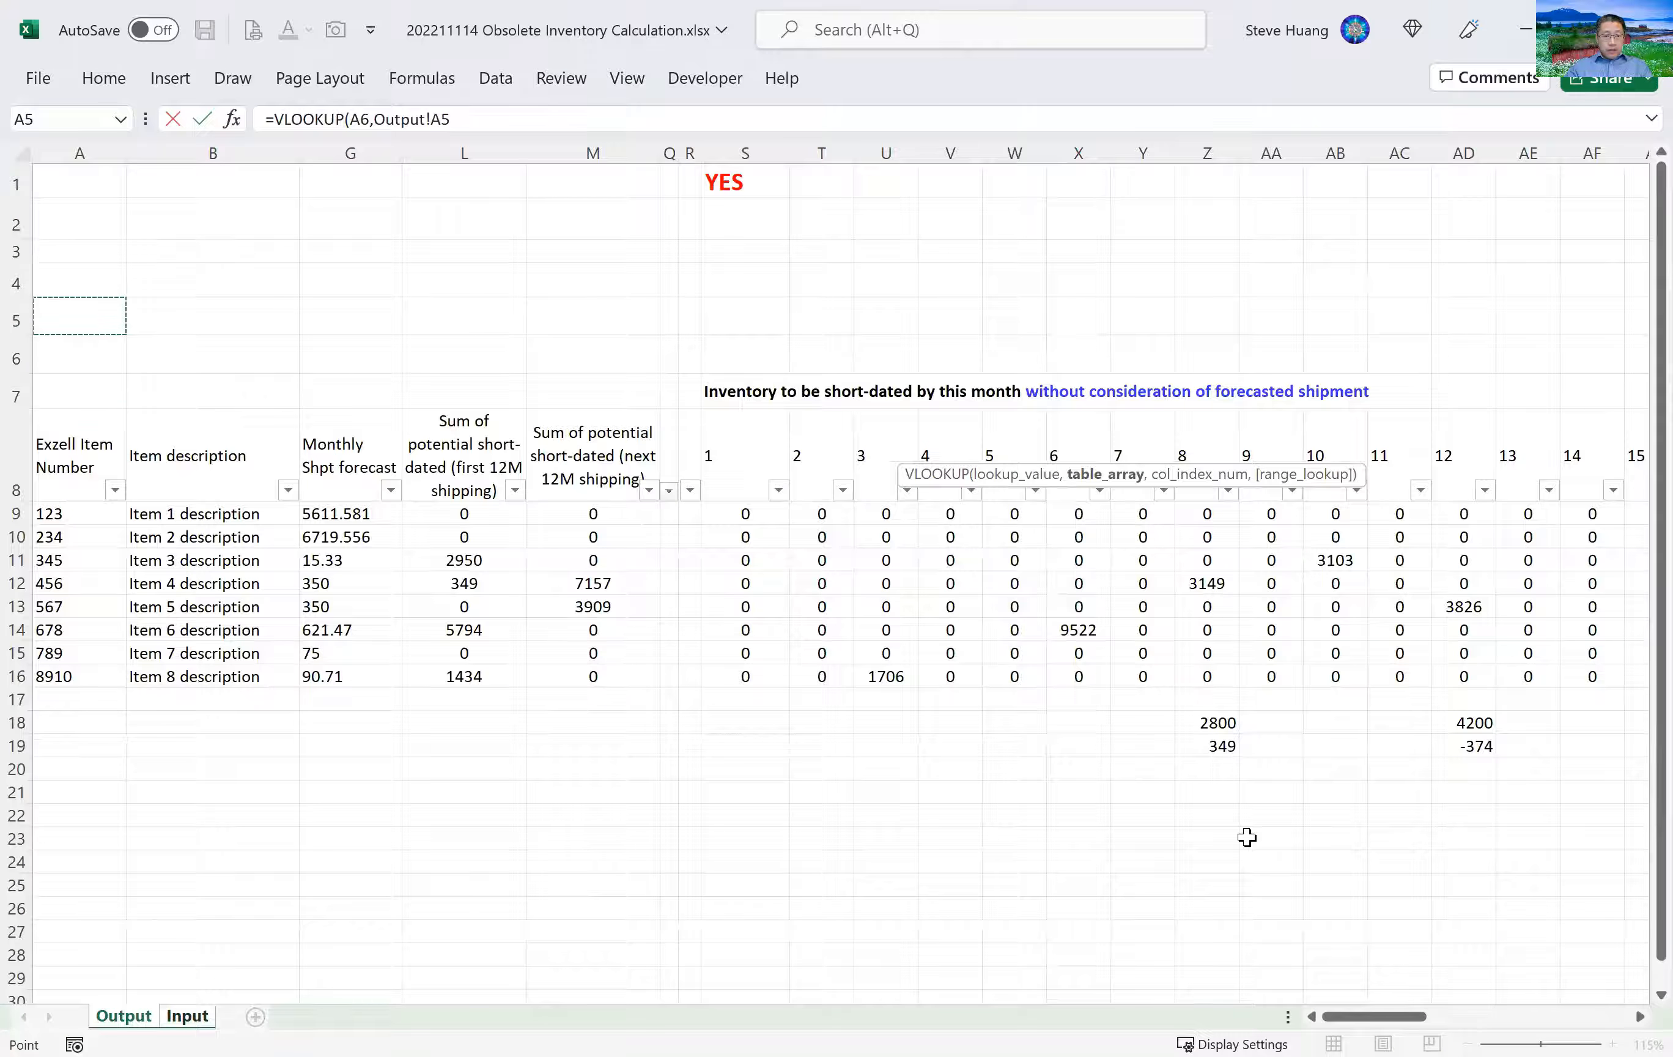
key(shift+Right)
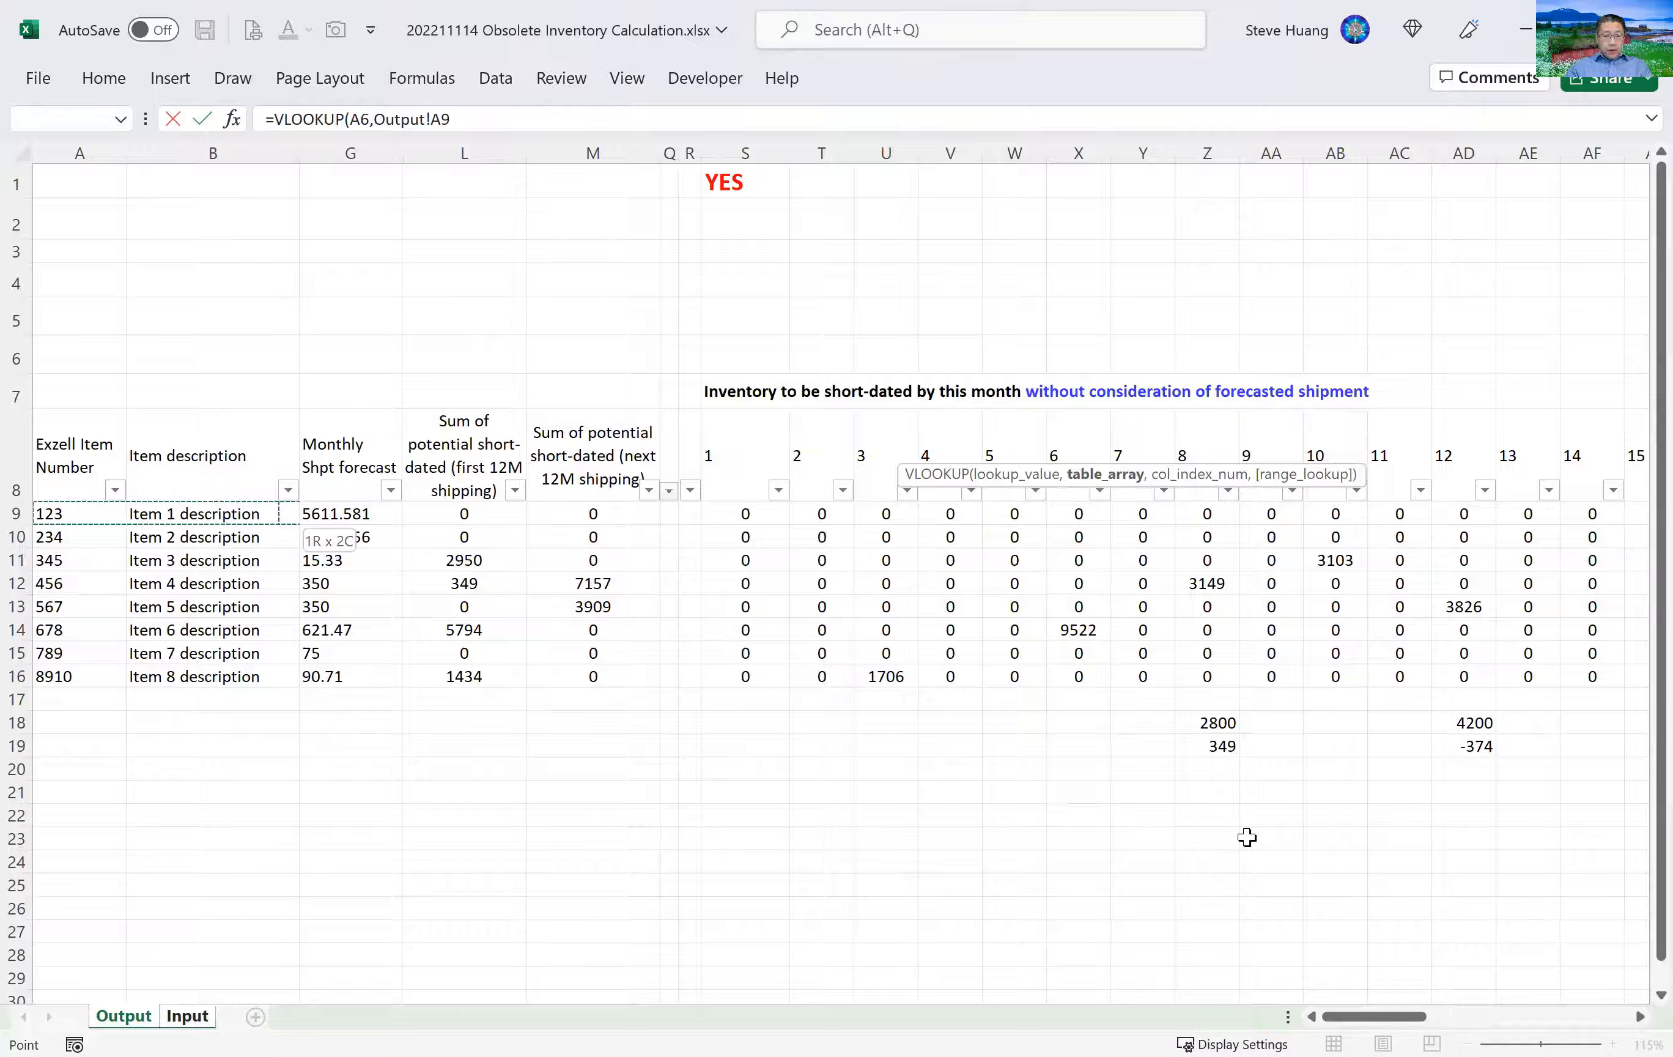
key(shift+Right)
key(ctrl+shift+Down)
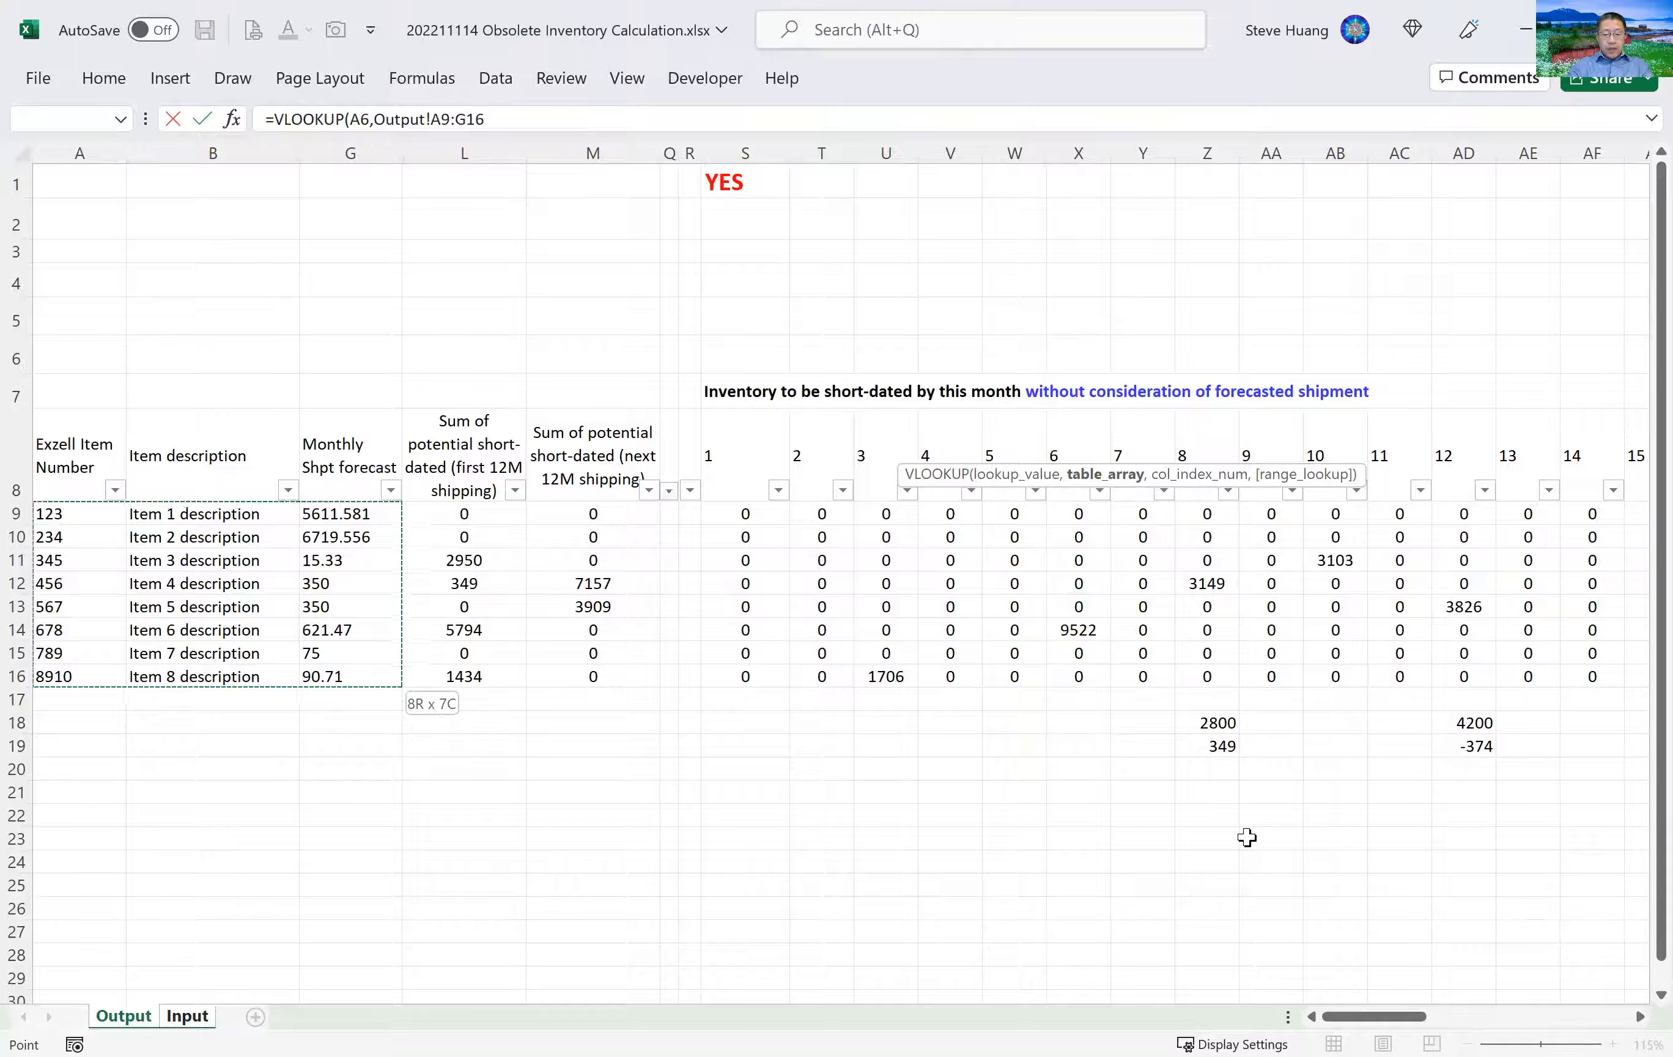
key(F4)
text(,)
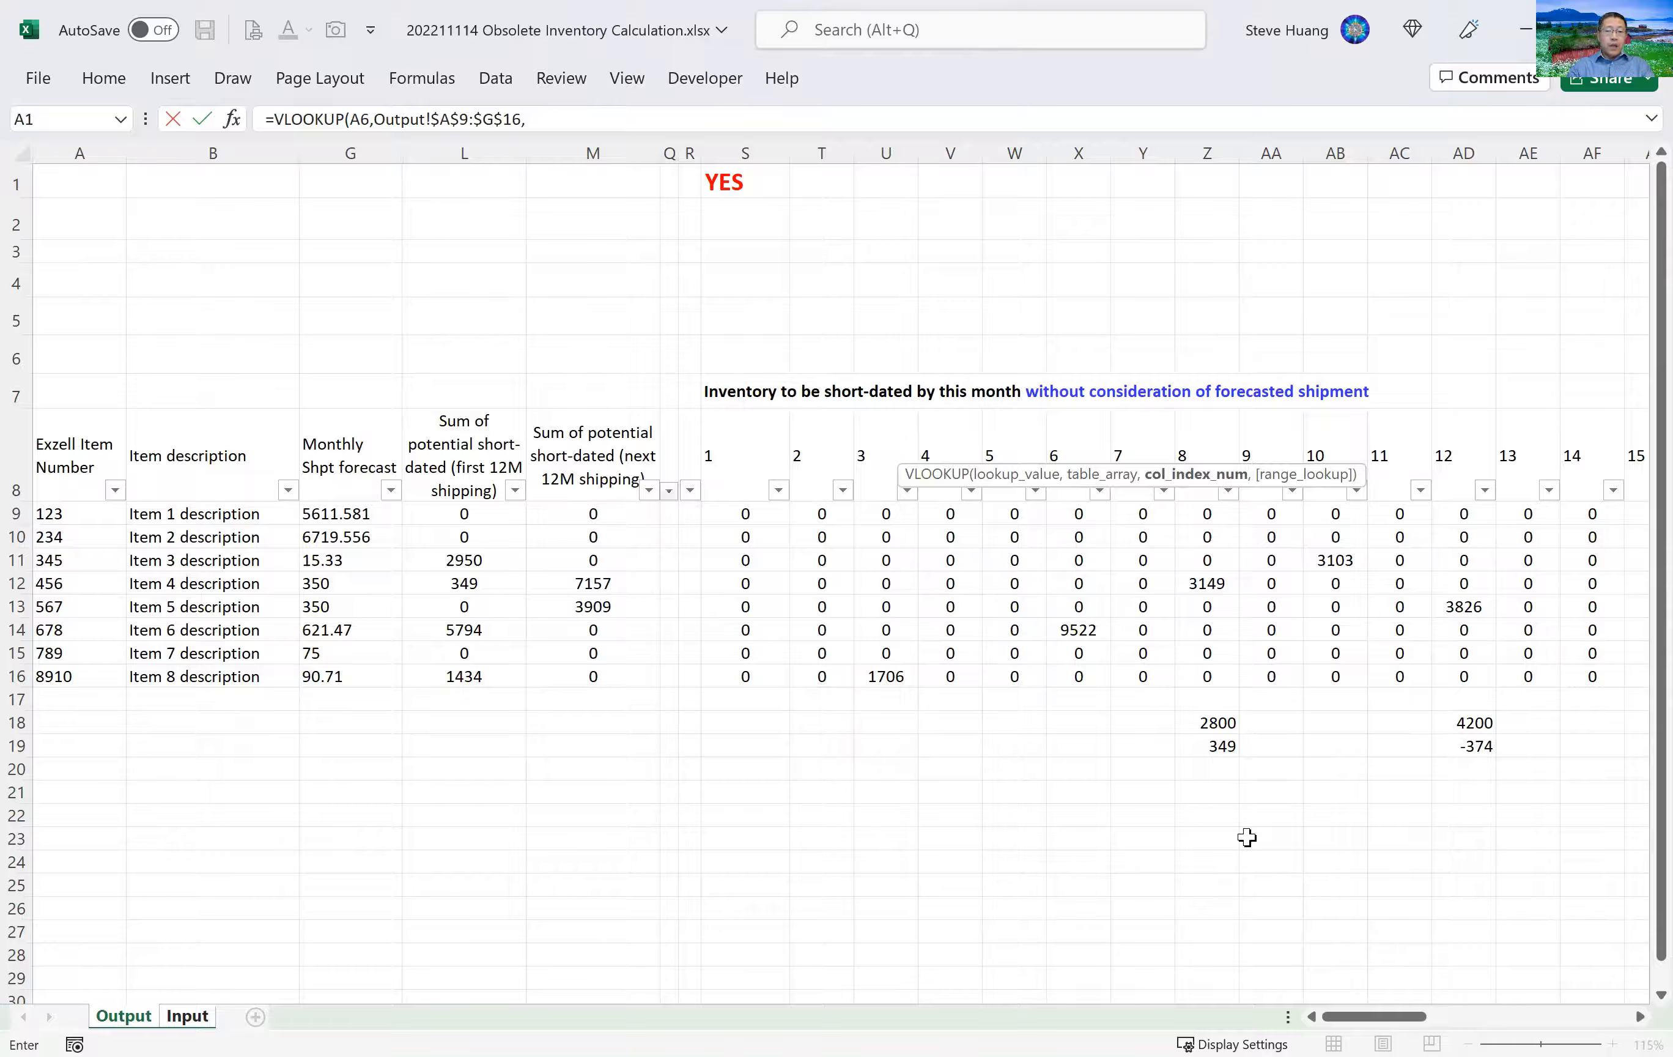
key(Return)
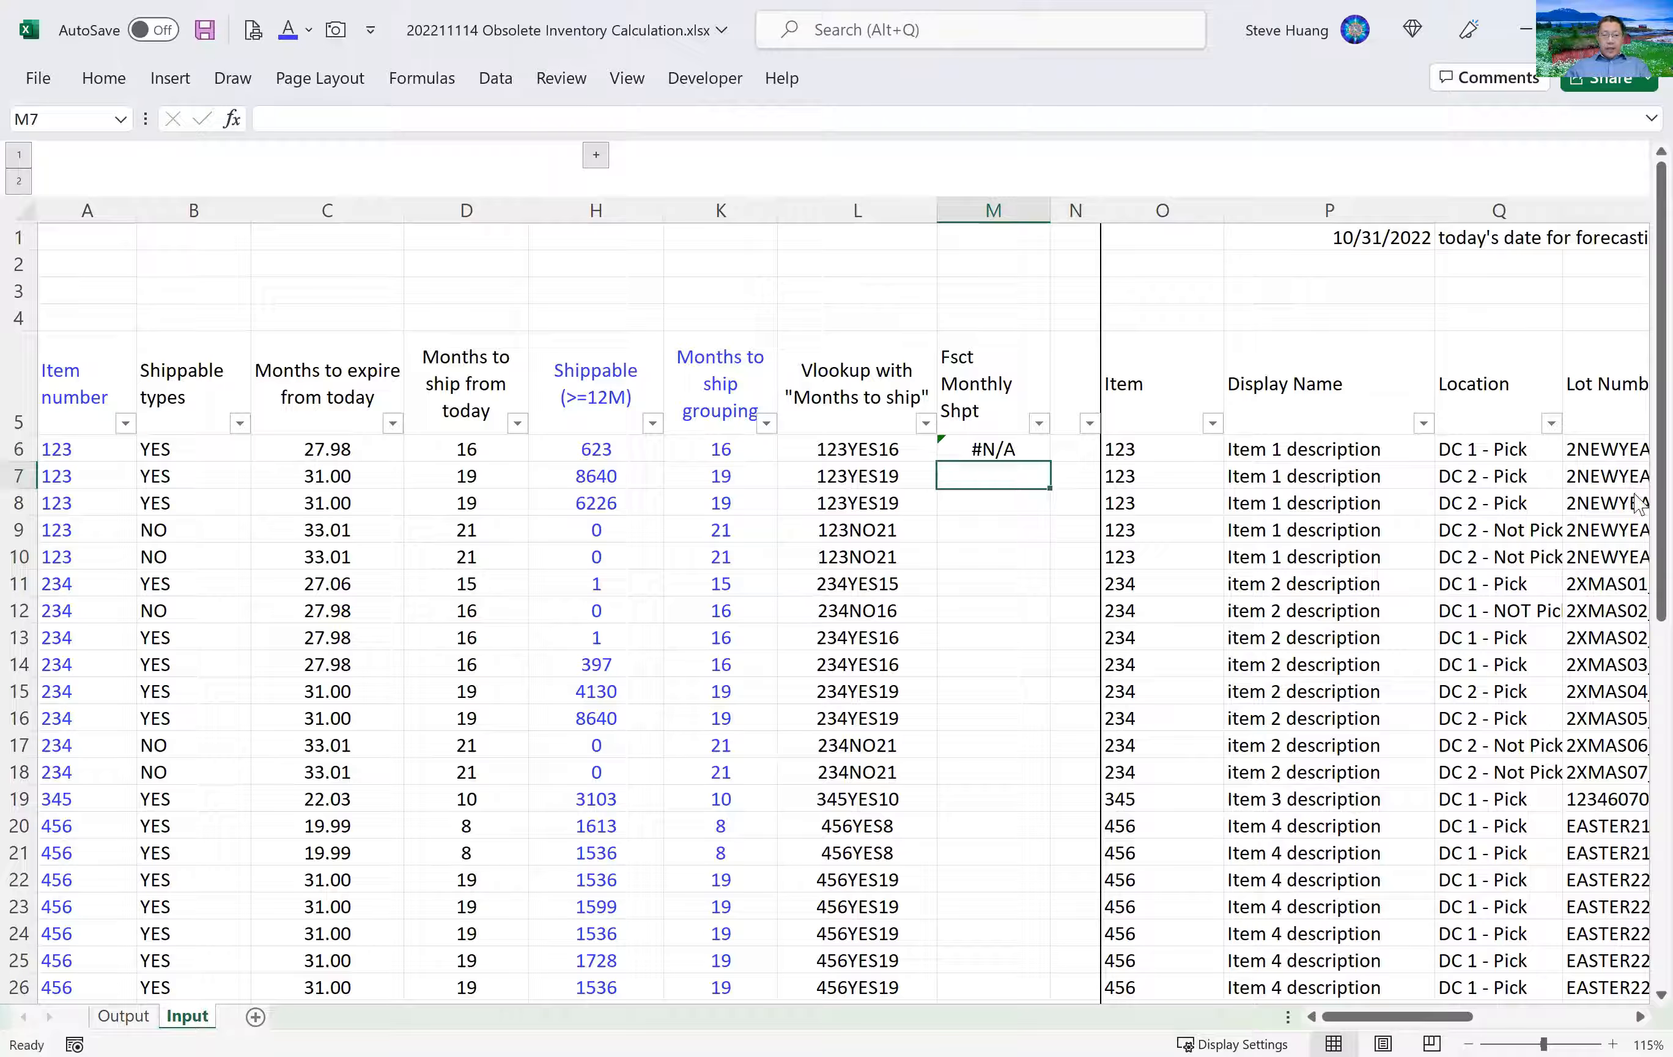
Wrap the A6 lookup value in the M6 formula with VALUE so it matches the numeric item numbers on the Output sheet.
click(992, 447)
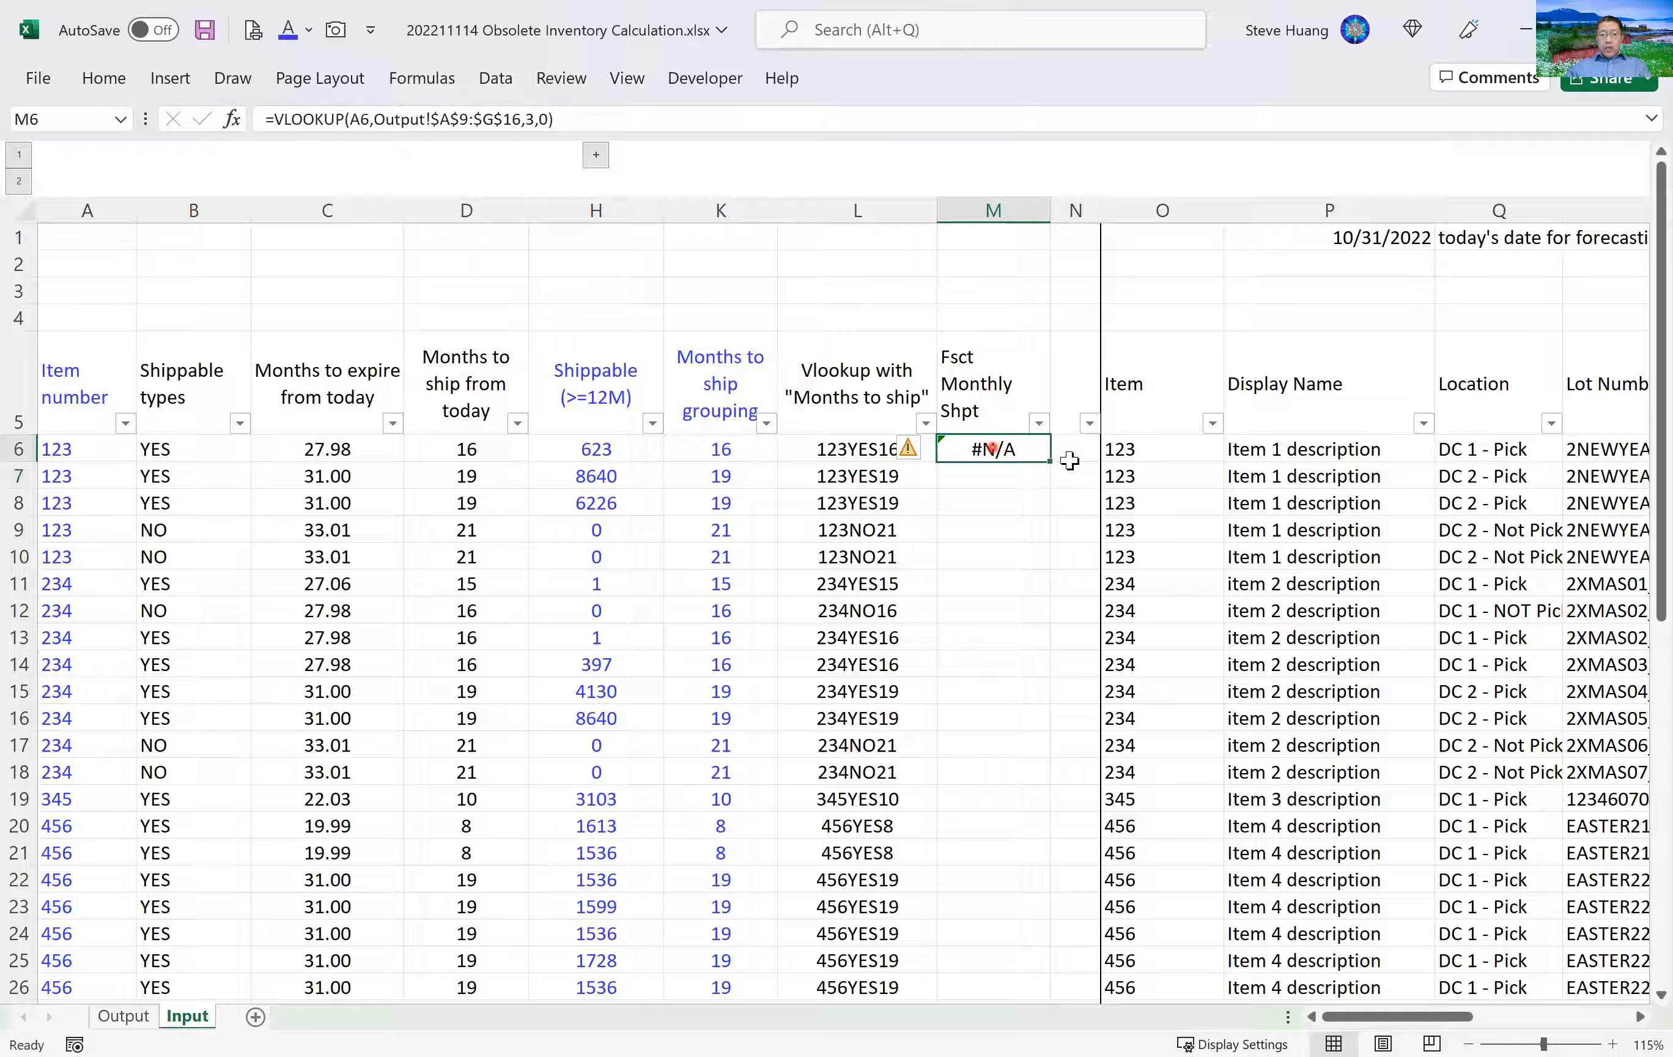
key(F2)
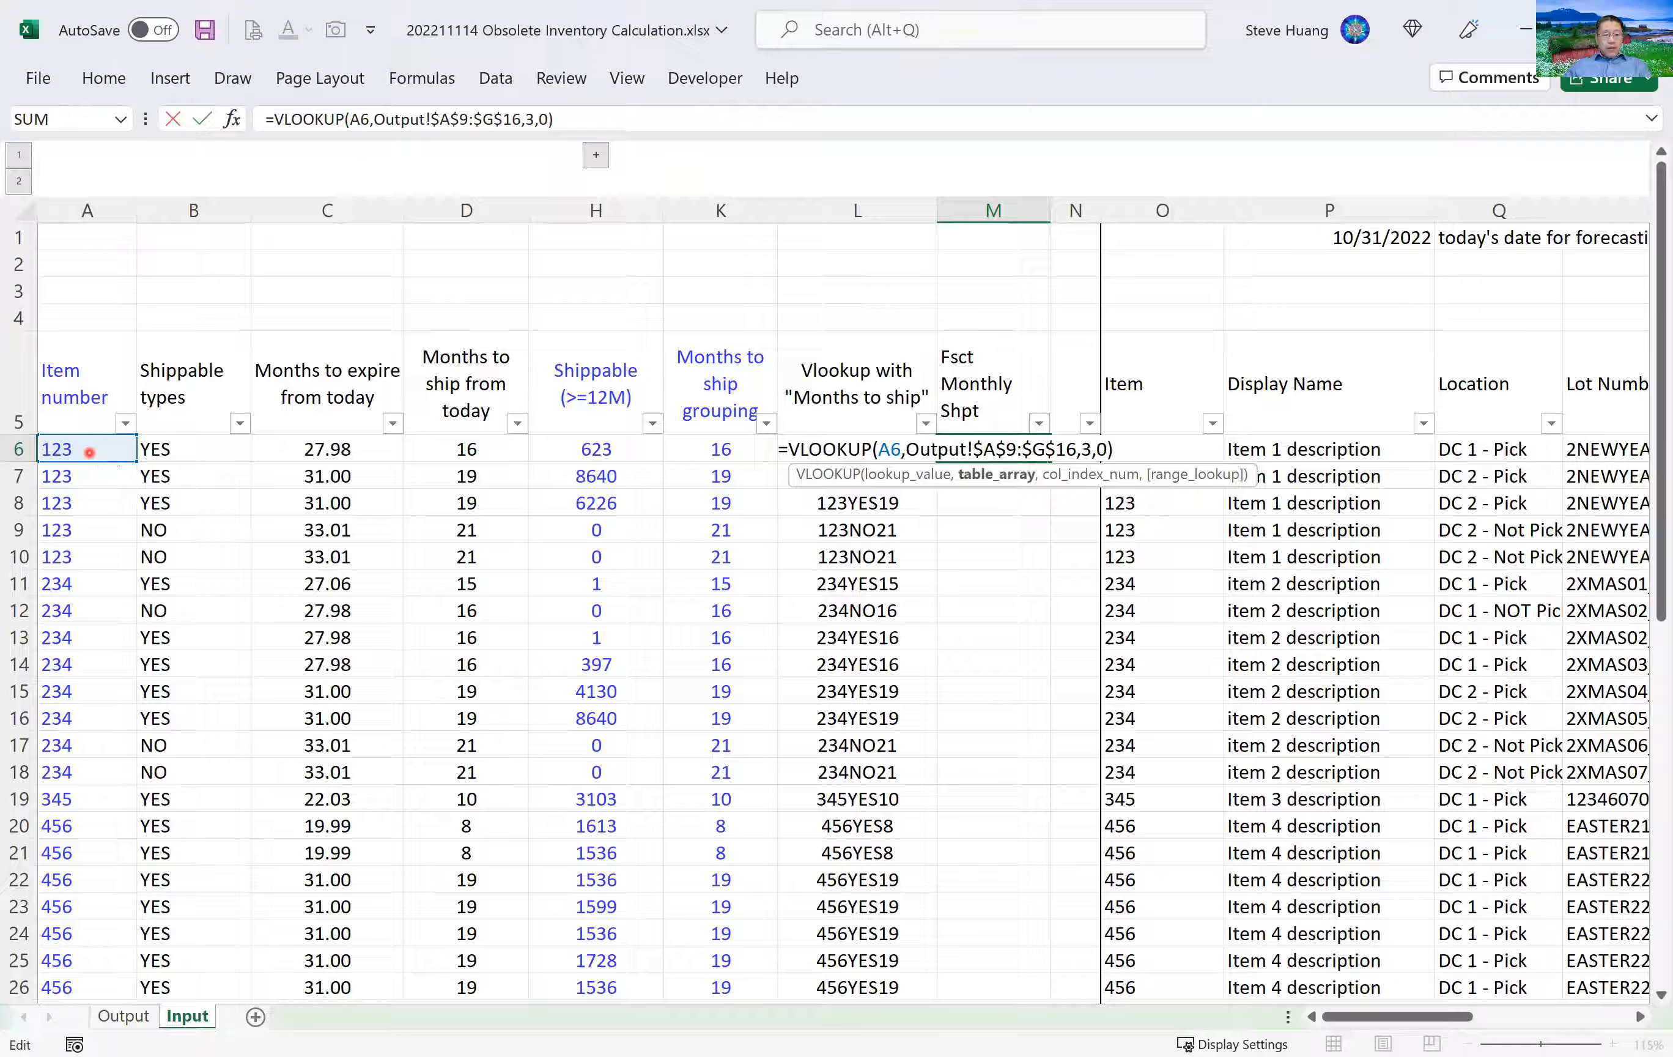
key(Escape)
click(123, 1014)
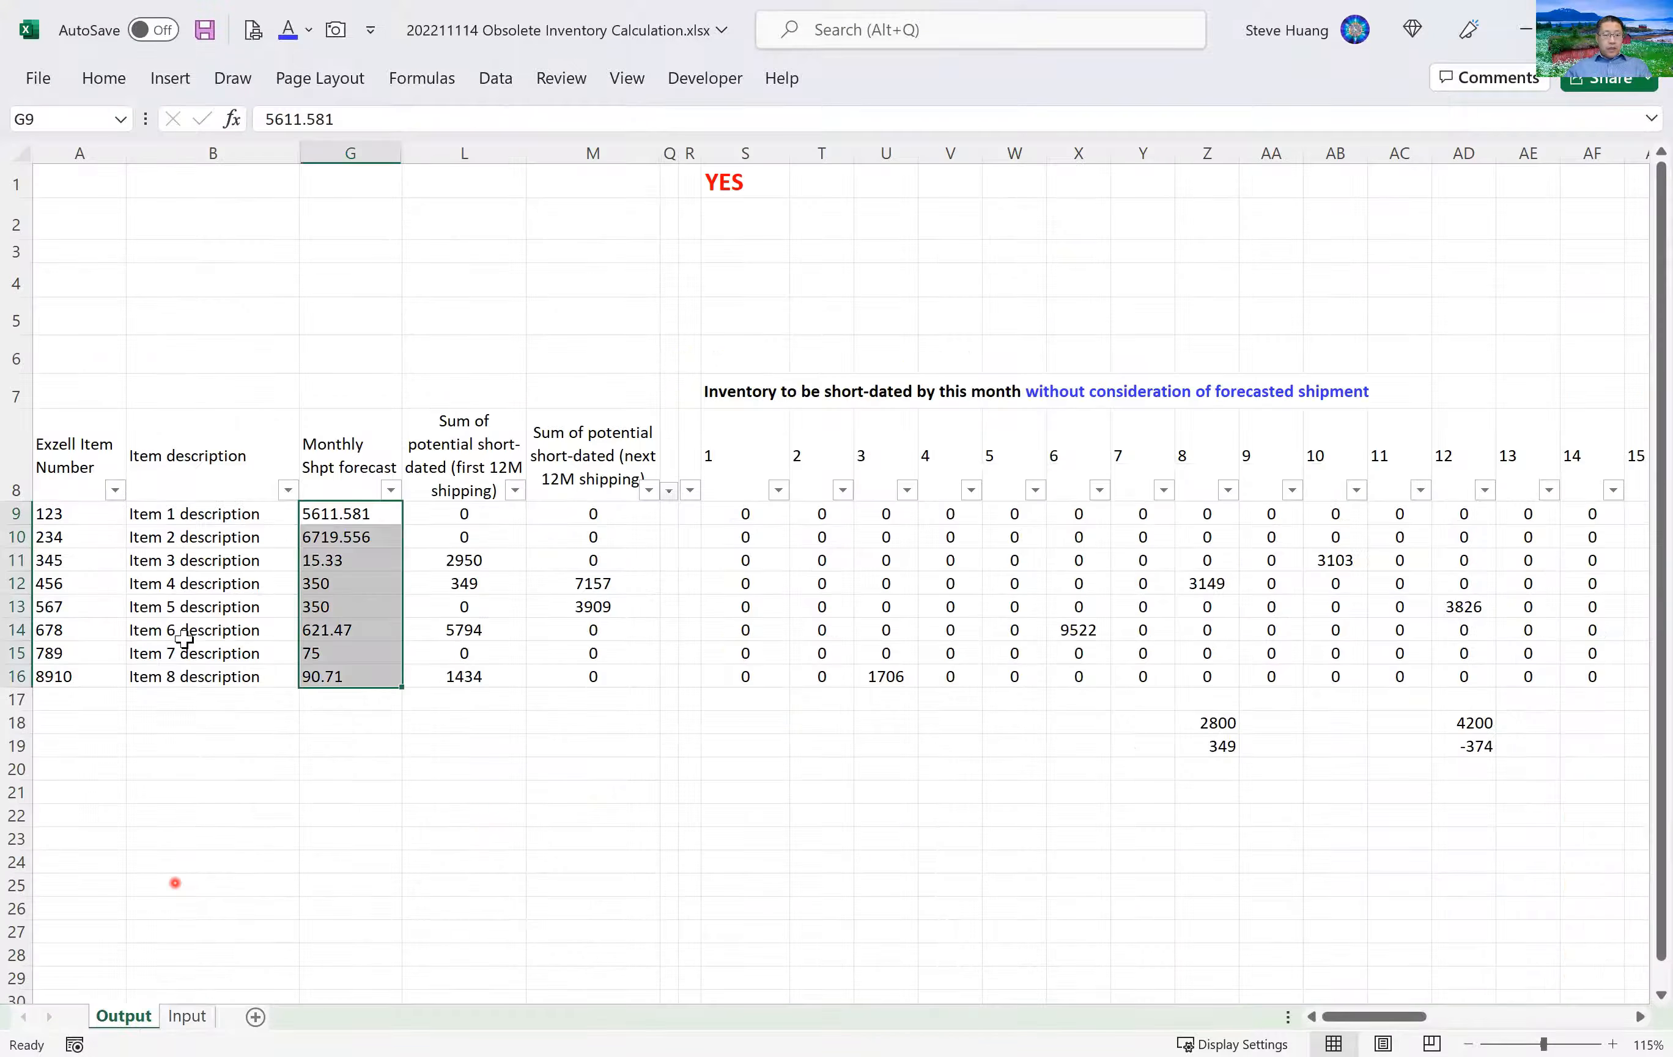
drag(73, 516, 73, 588)
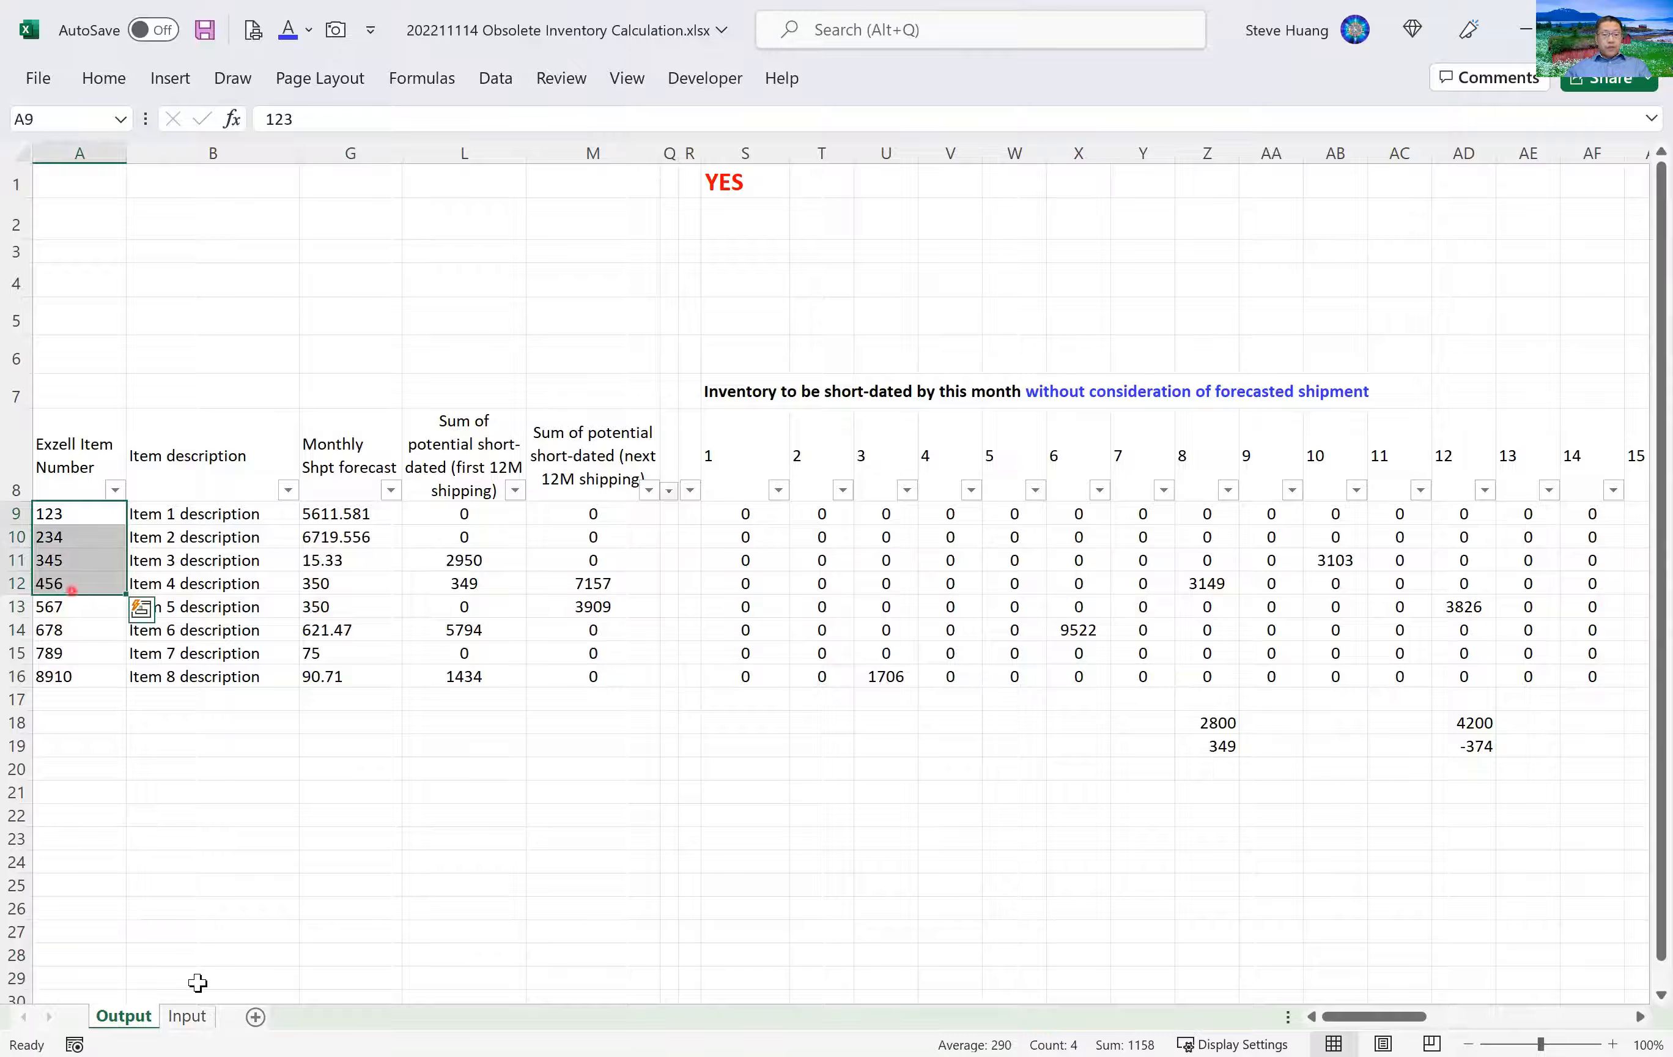
click(187, 1016)
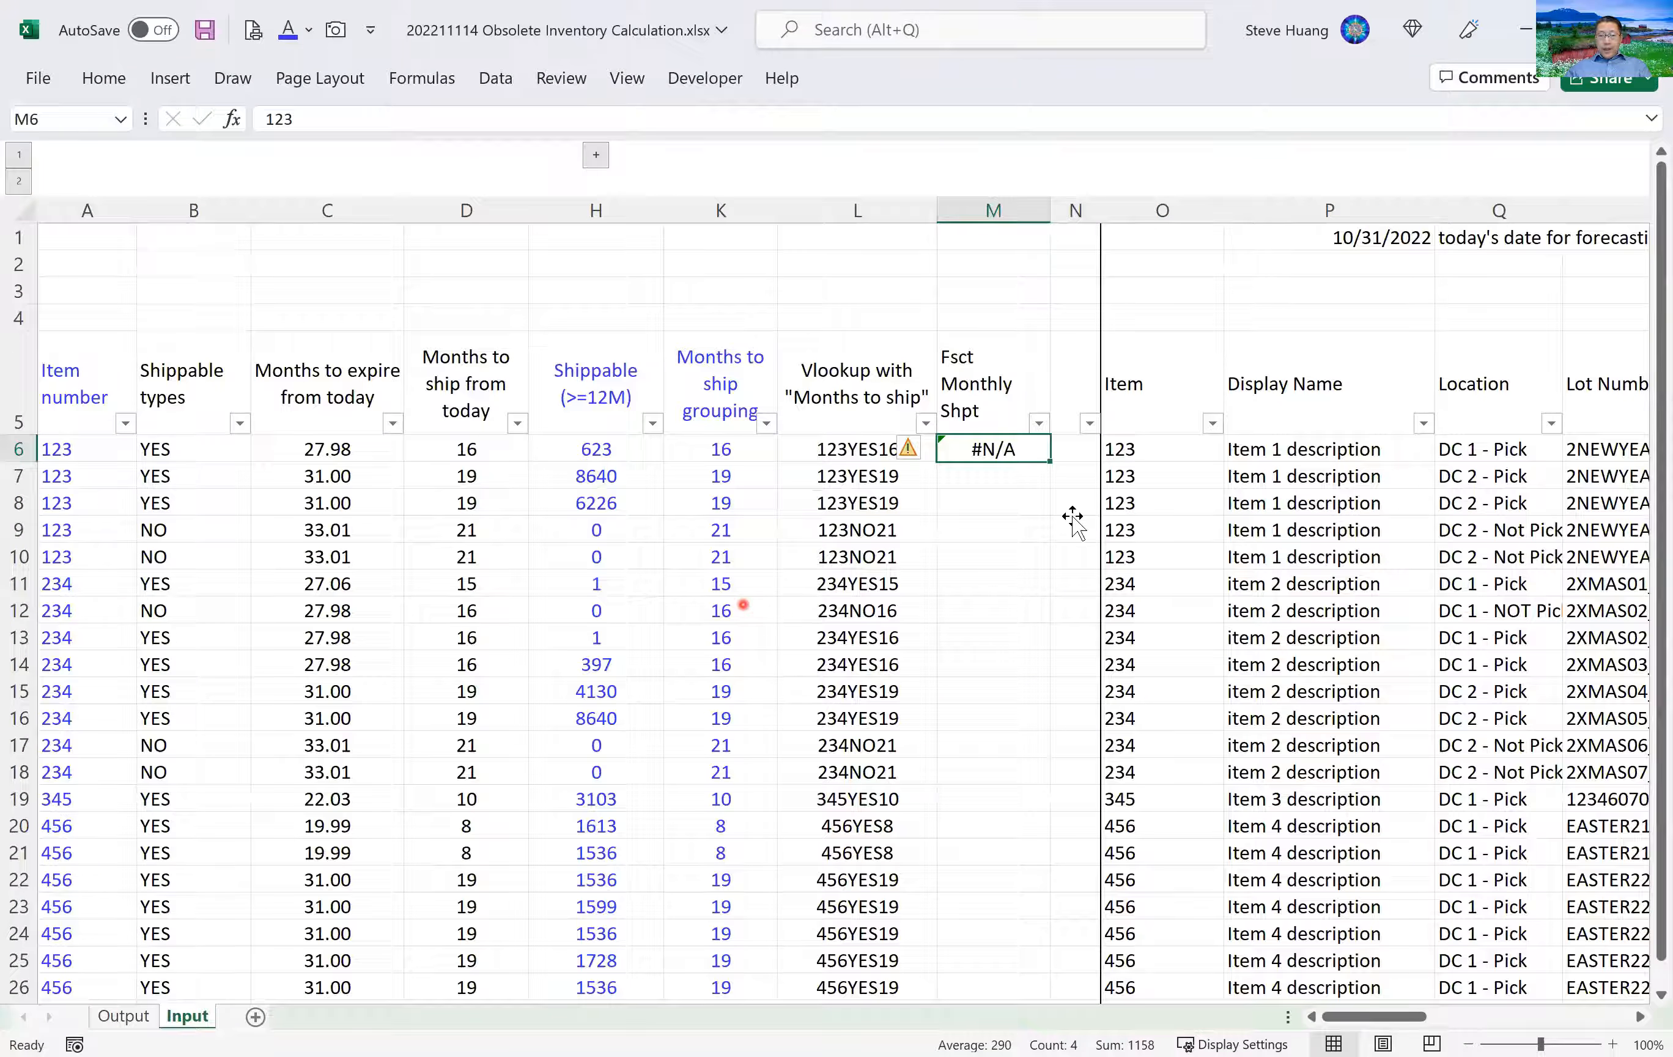
key(F2)
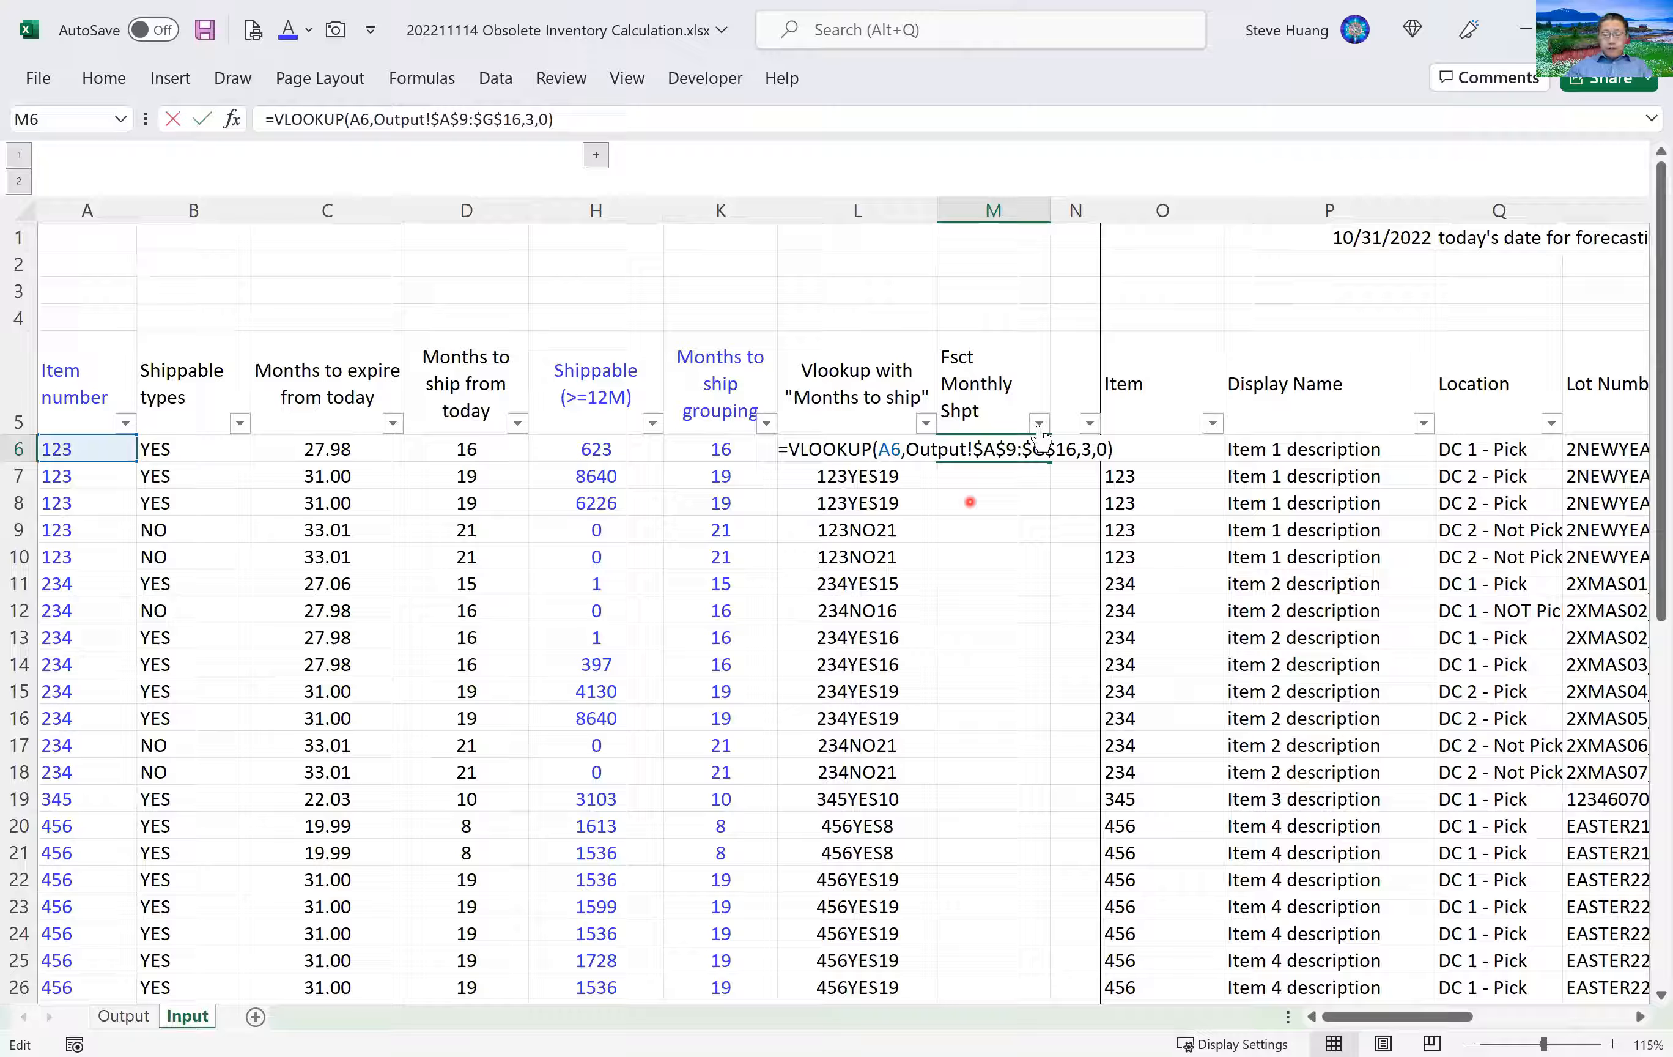
click(1037, 426)
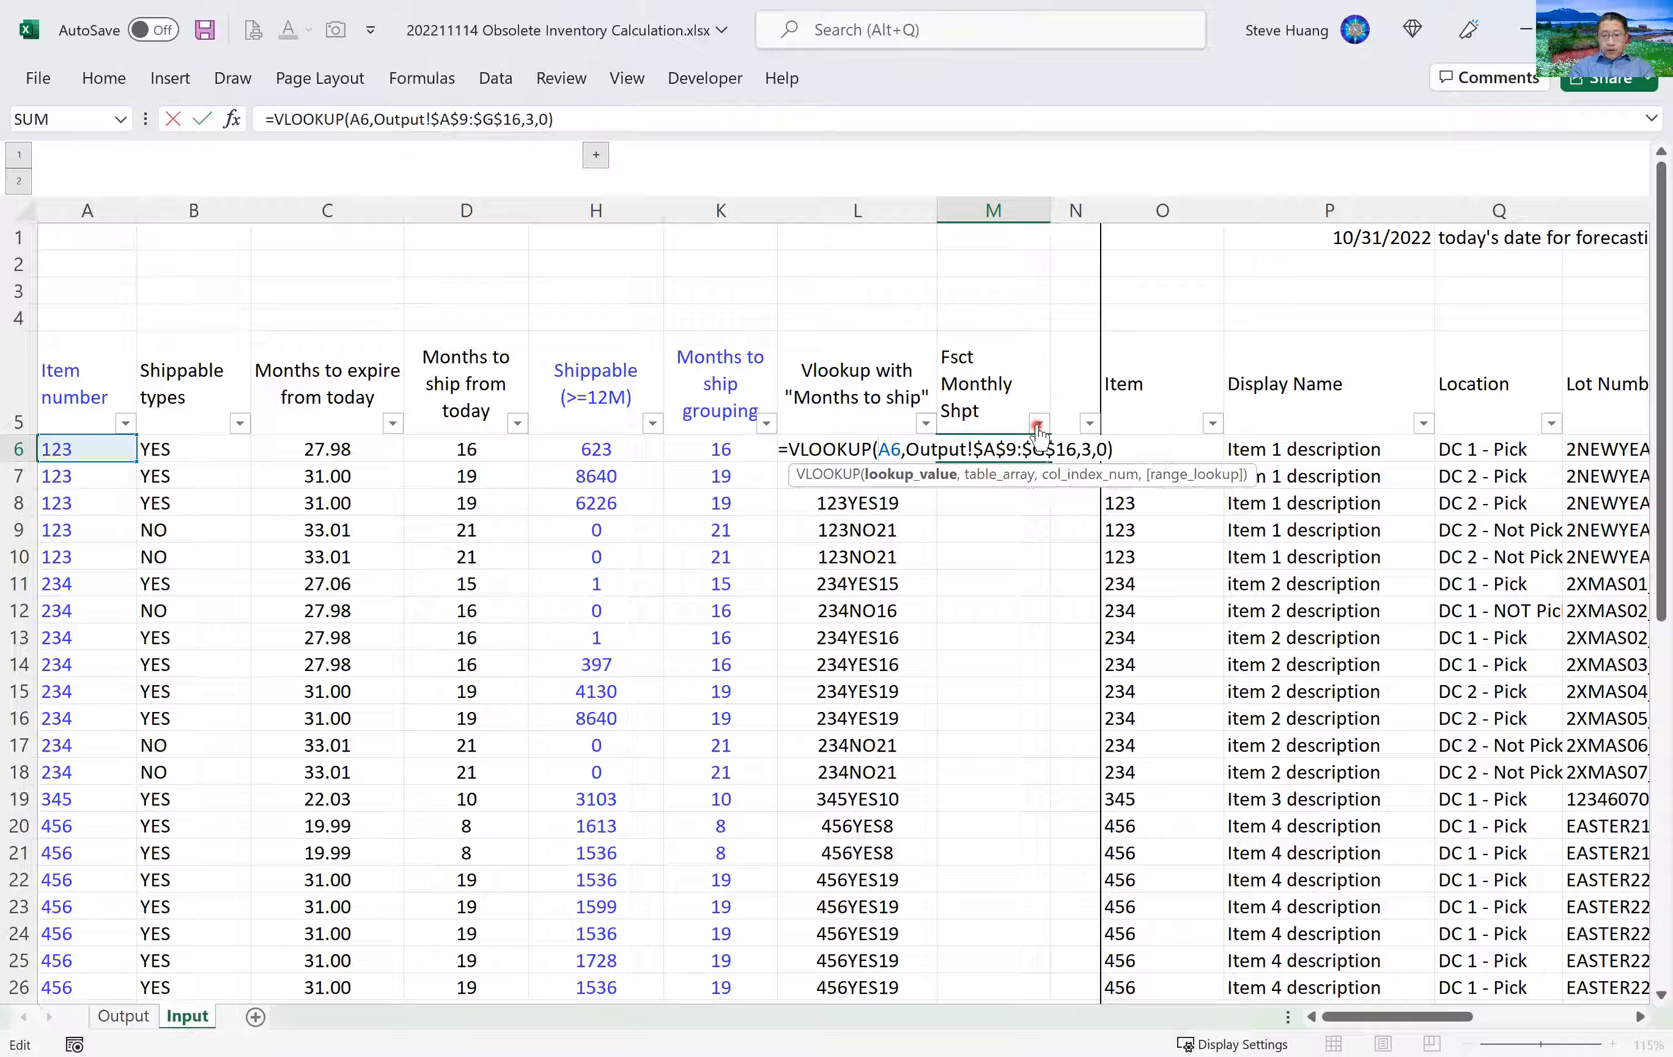
text(value(A6)
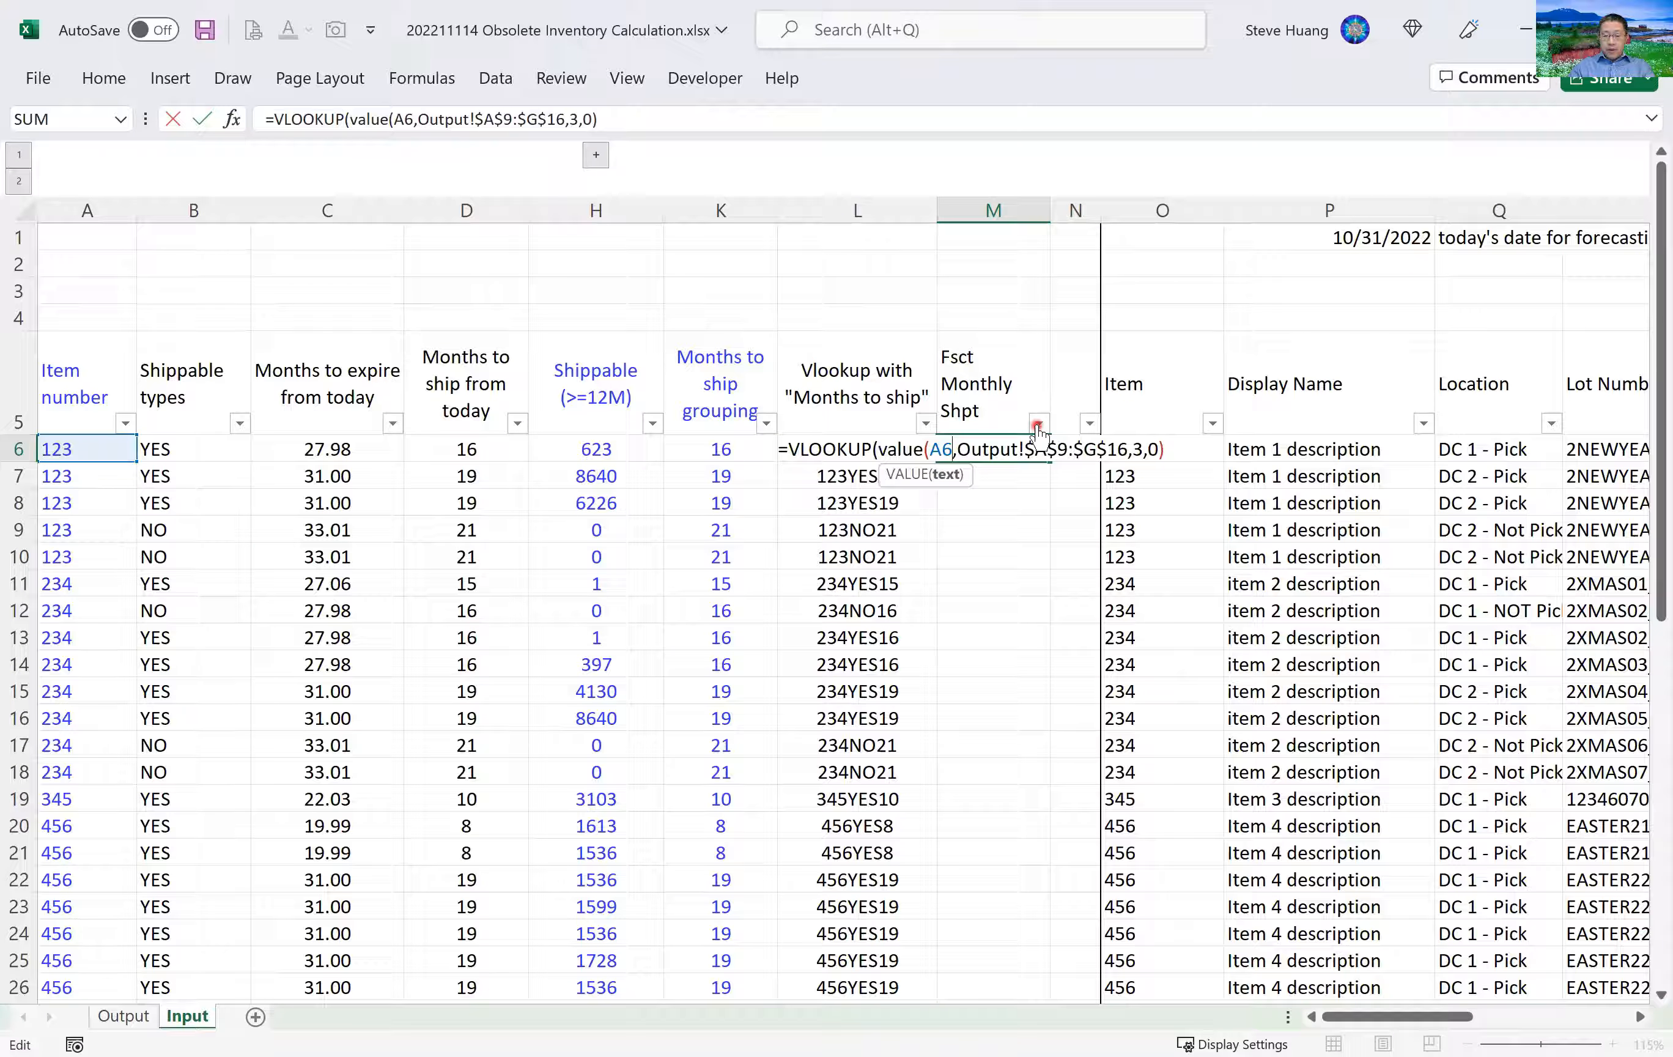
text())
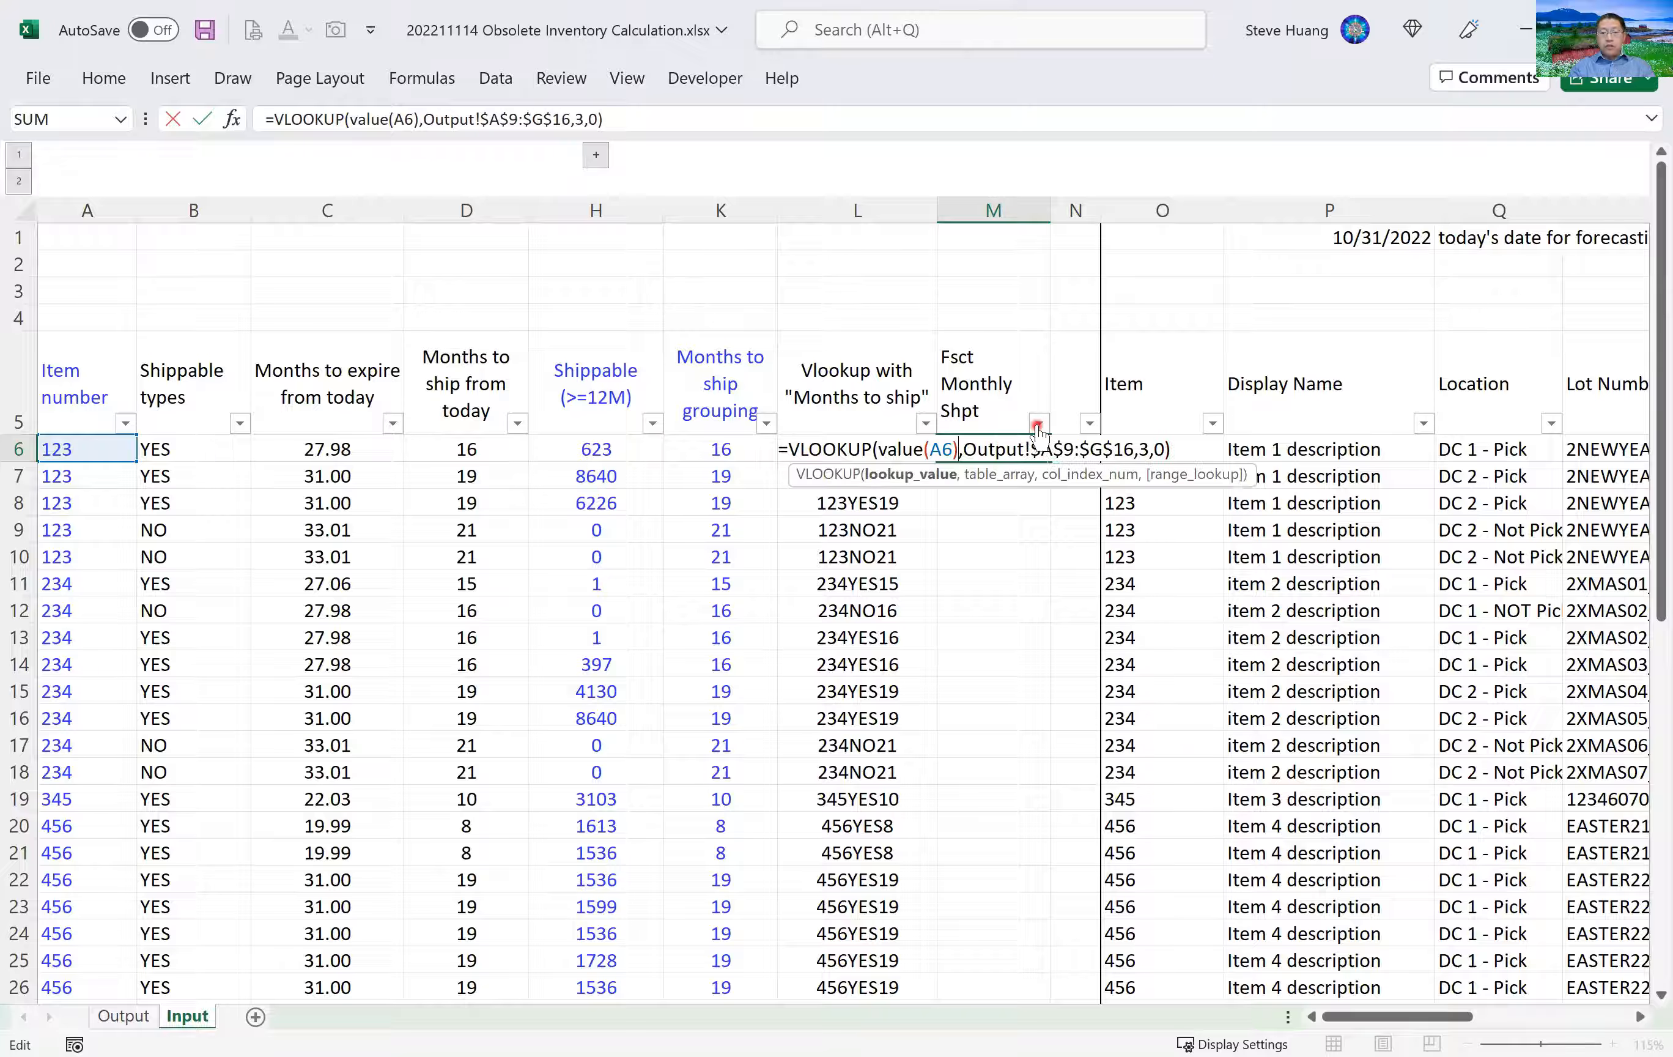
key(Return)
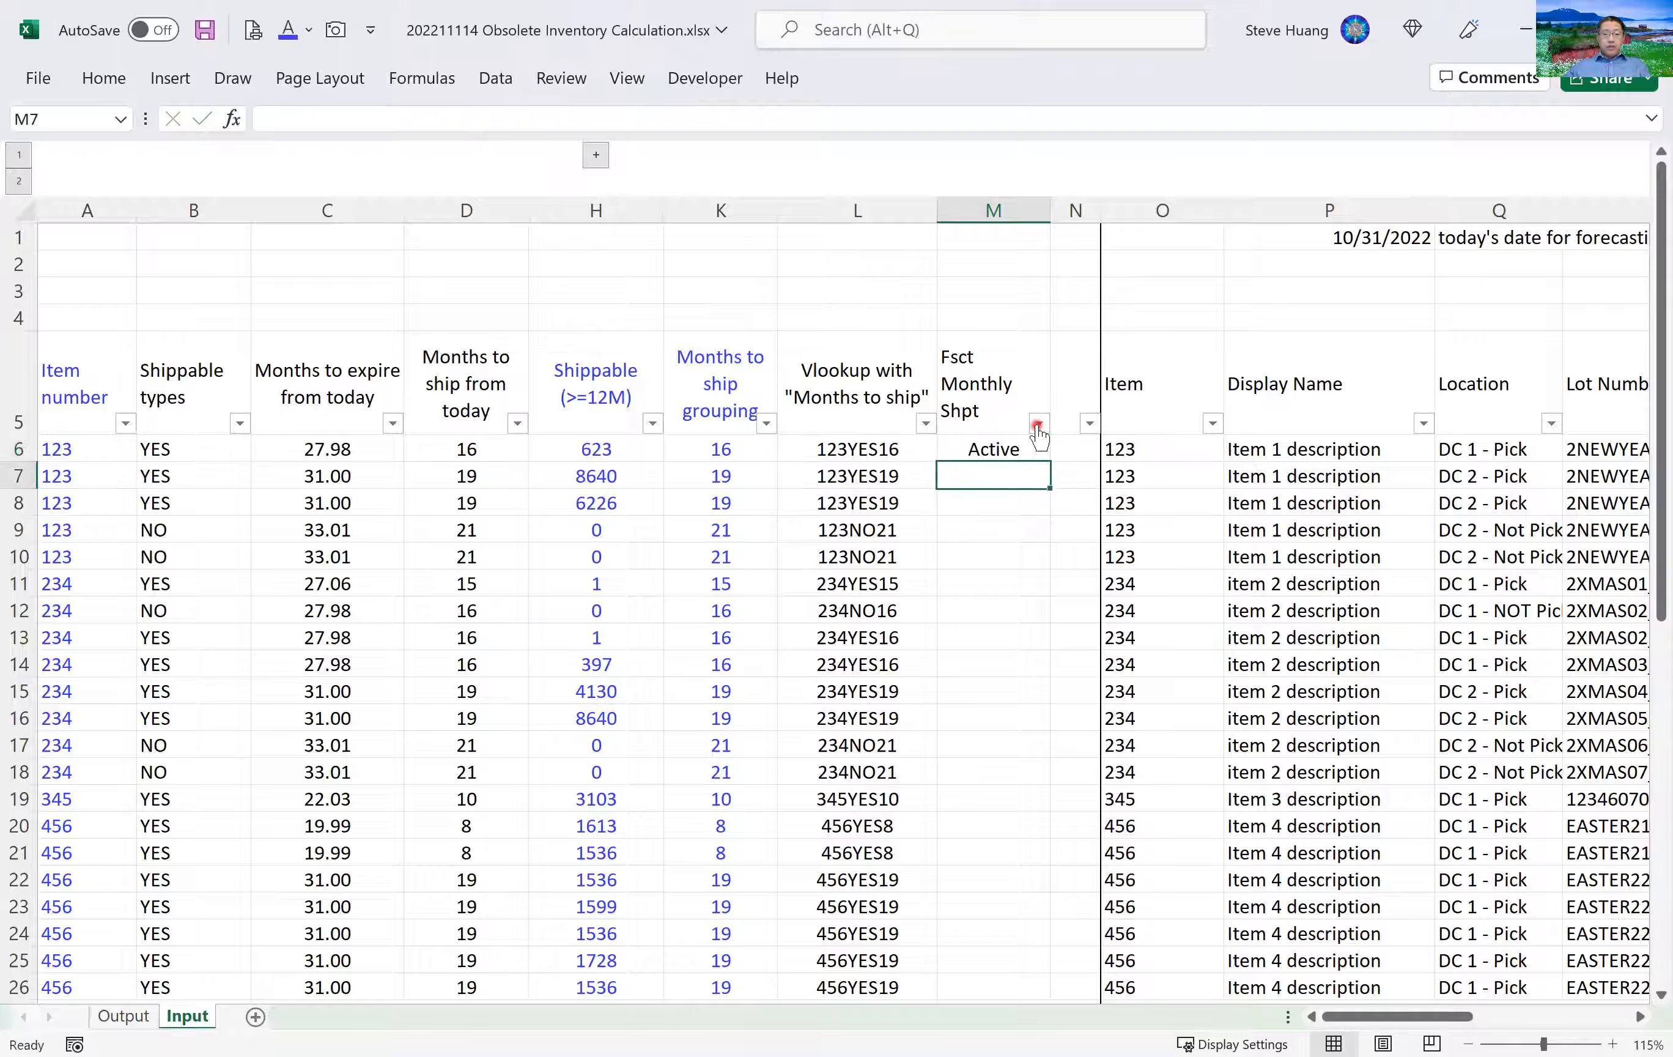
Check the Monthly Shpt forecast column on the Output sheet and set the M6 lookup's column index to 7.
click(989, 444)
double_click(990, 445)
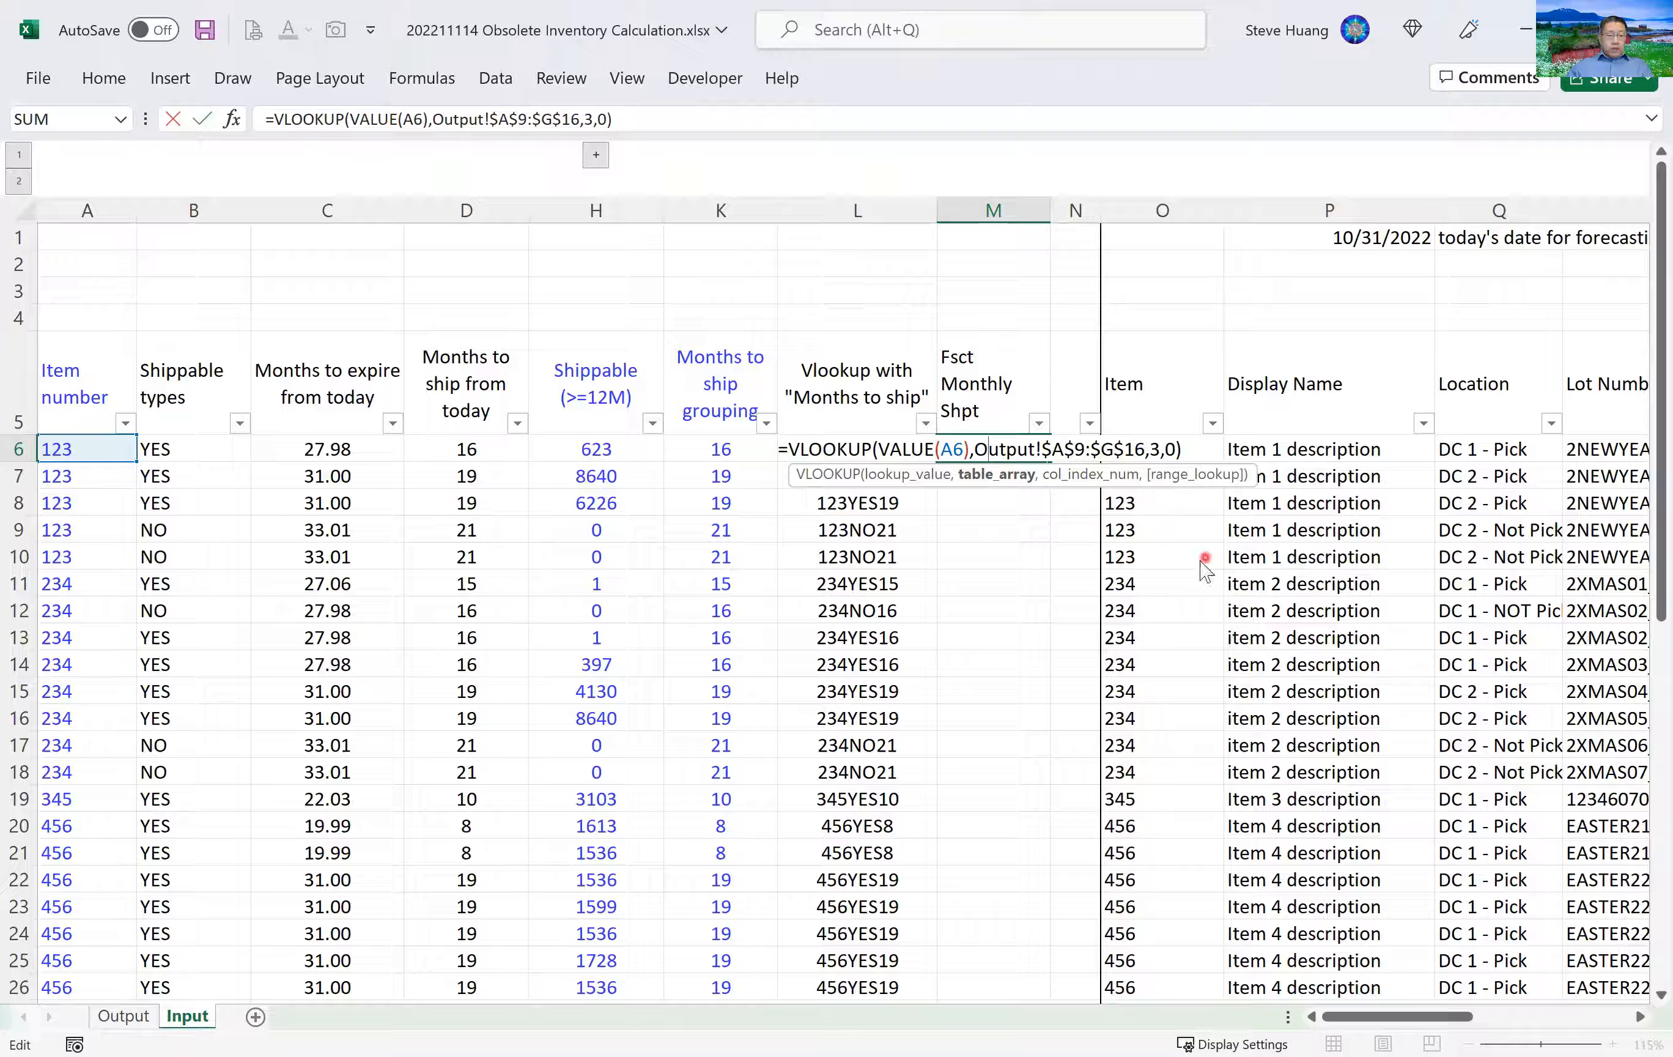
key(Return)
key(ctrl+Page_Up)
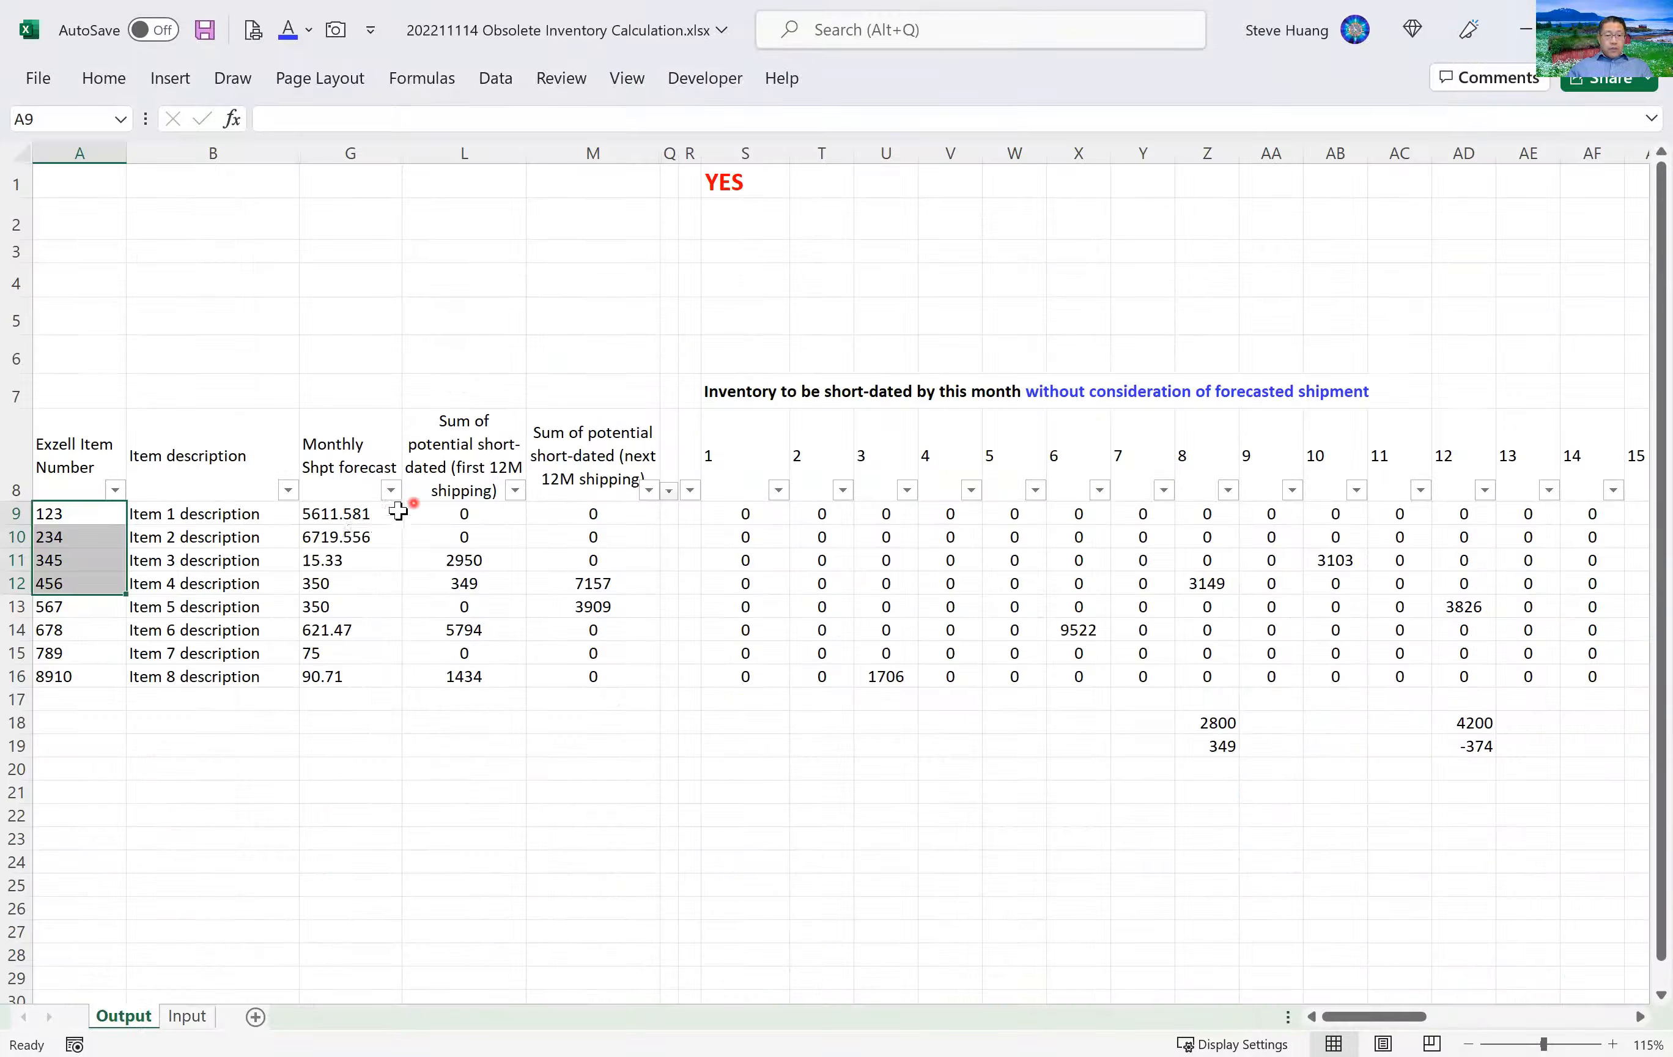
click(356, 532)
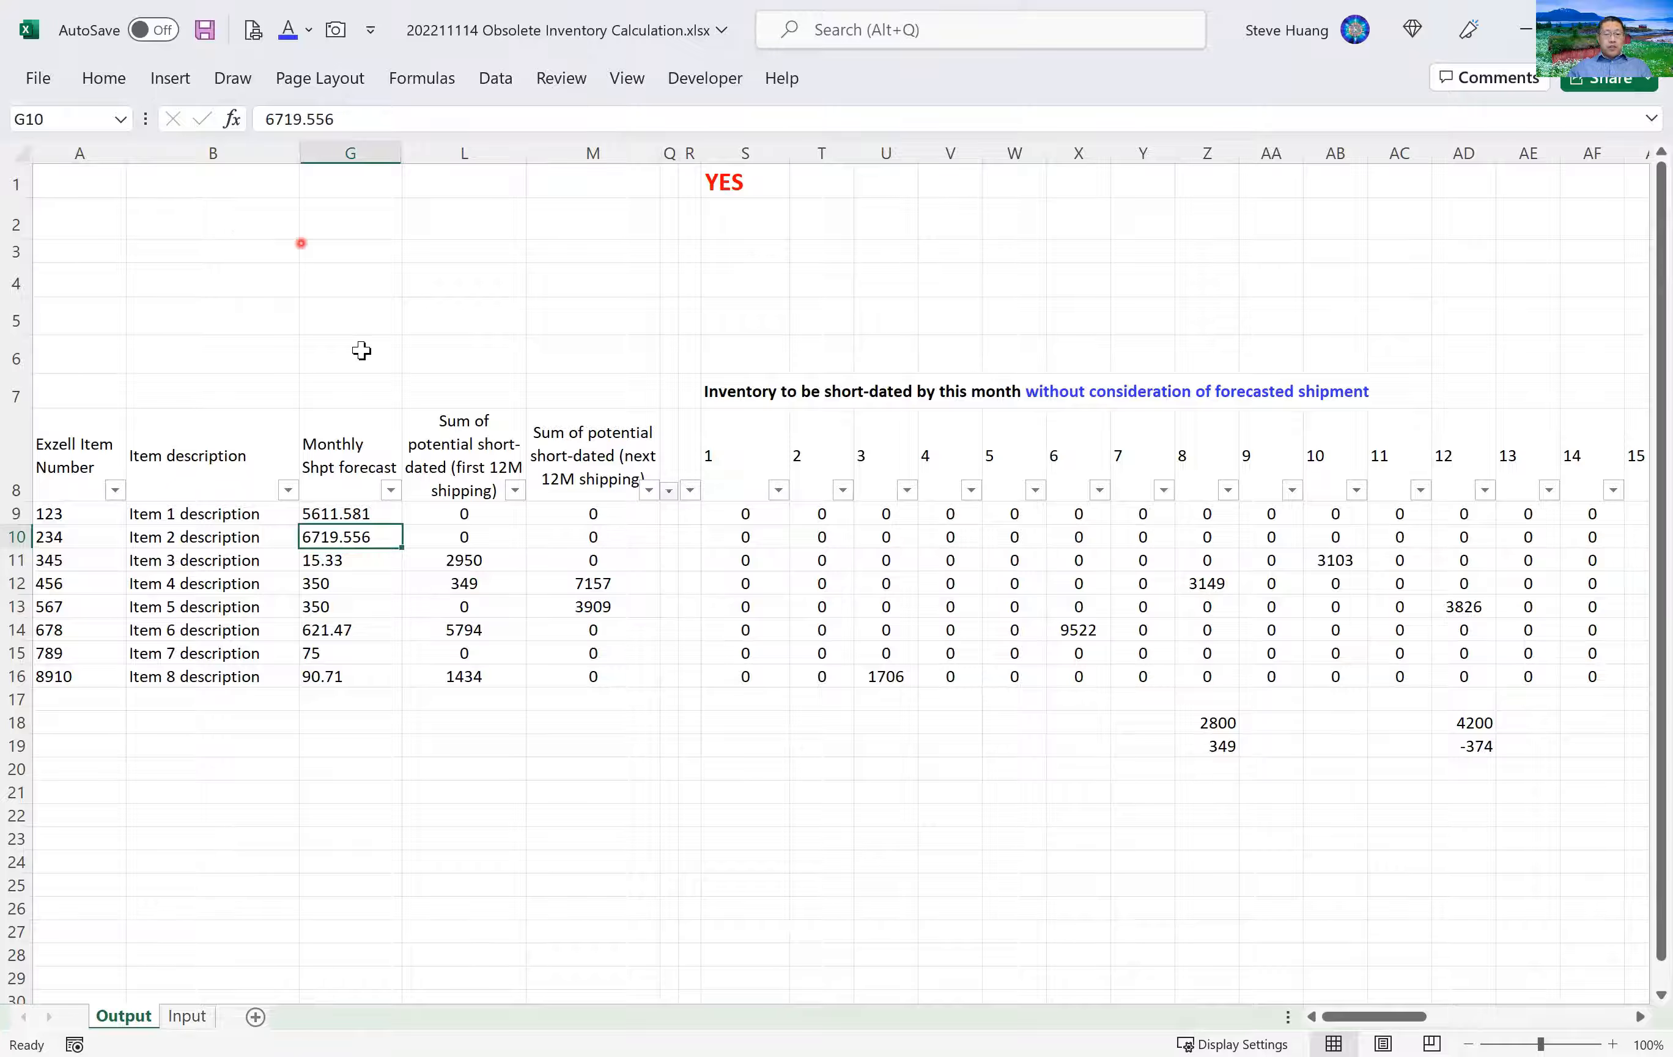
click(197, 1018)
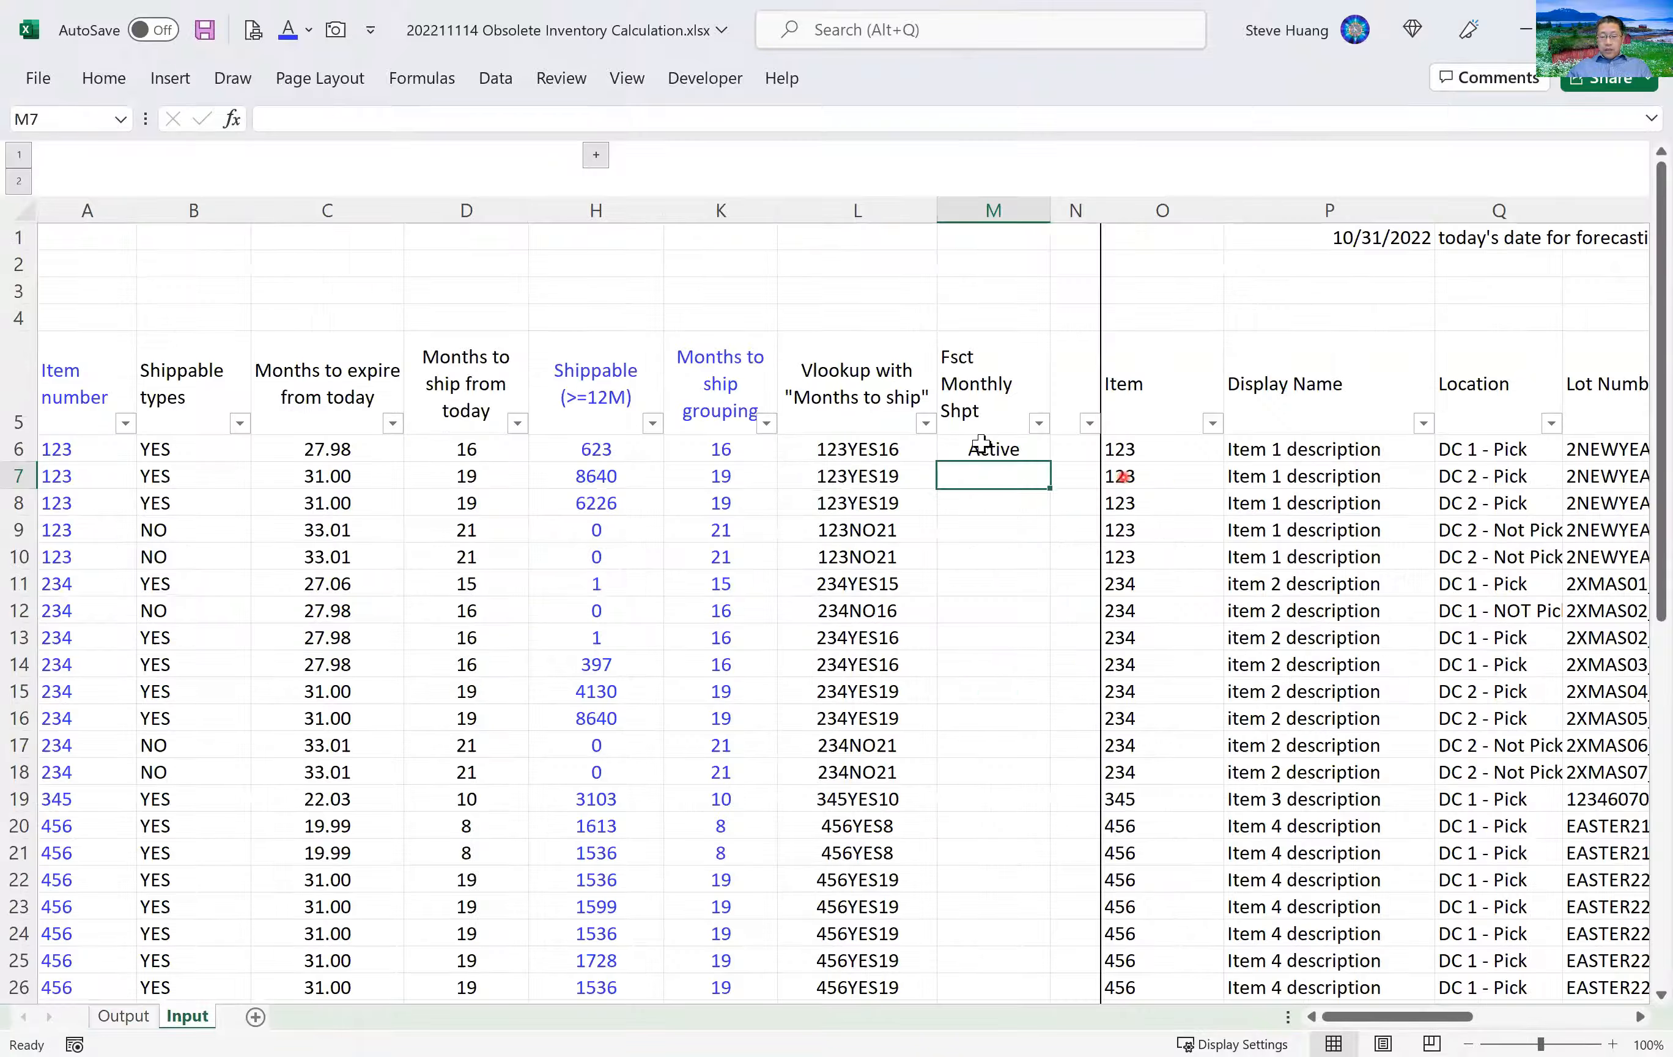
double_click(985, 449)
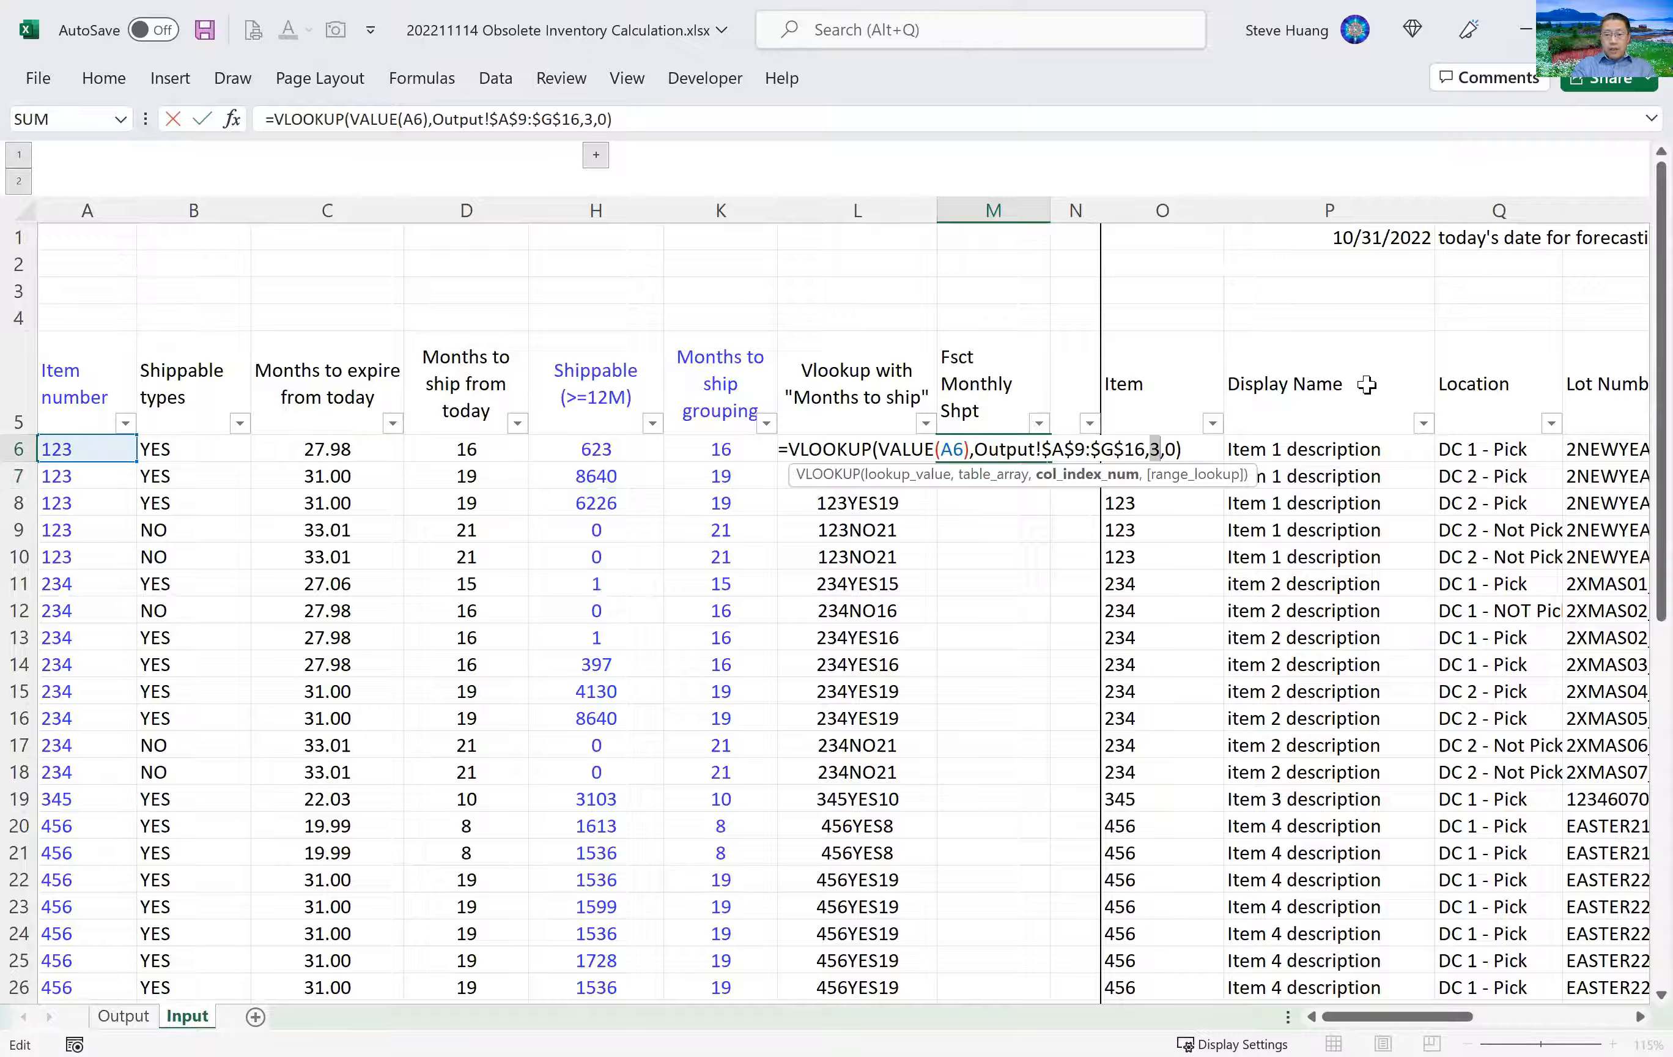
text(7)
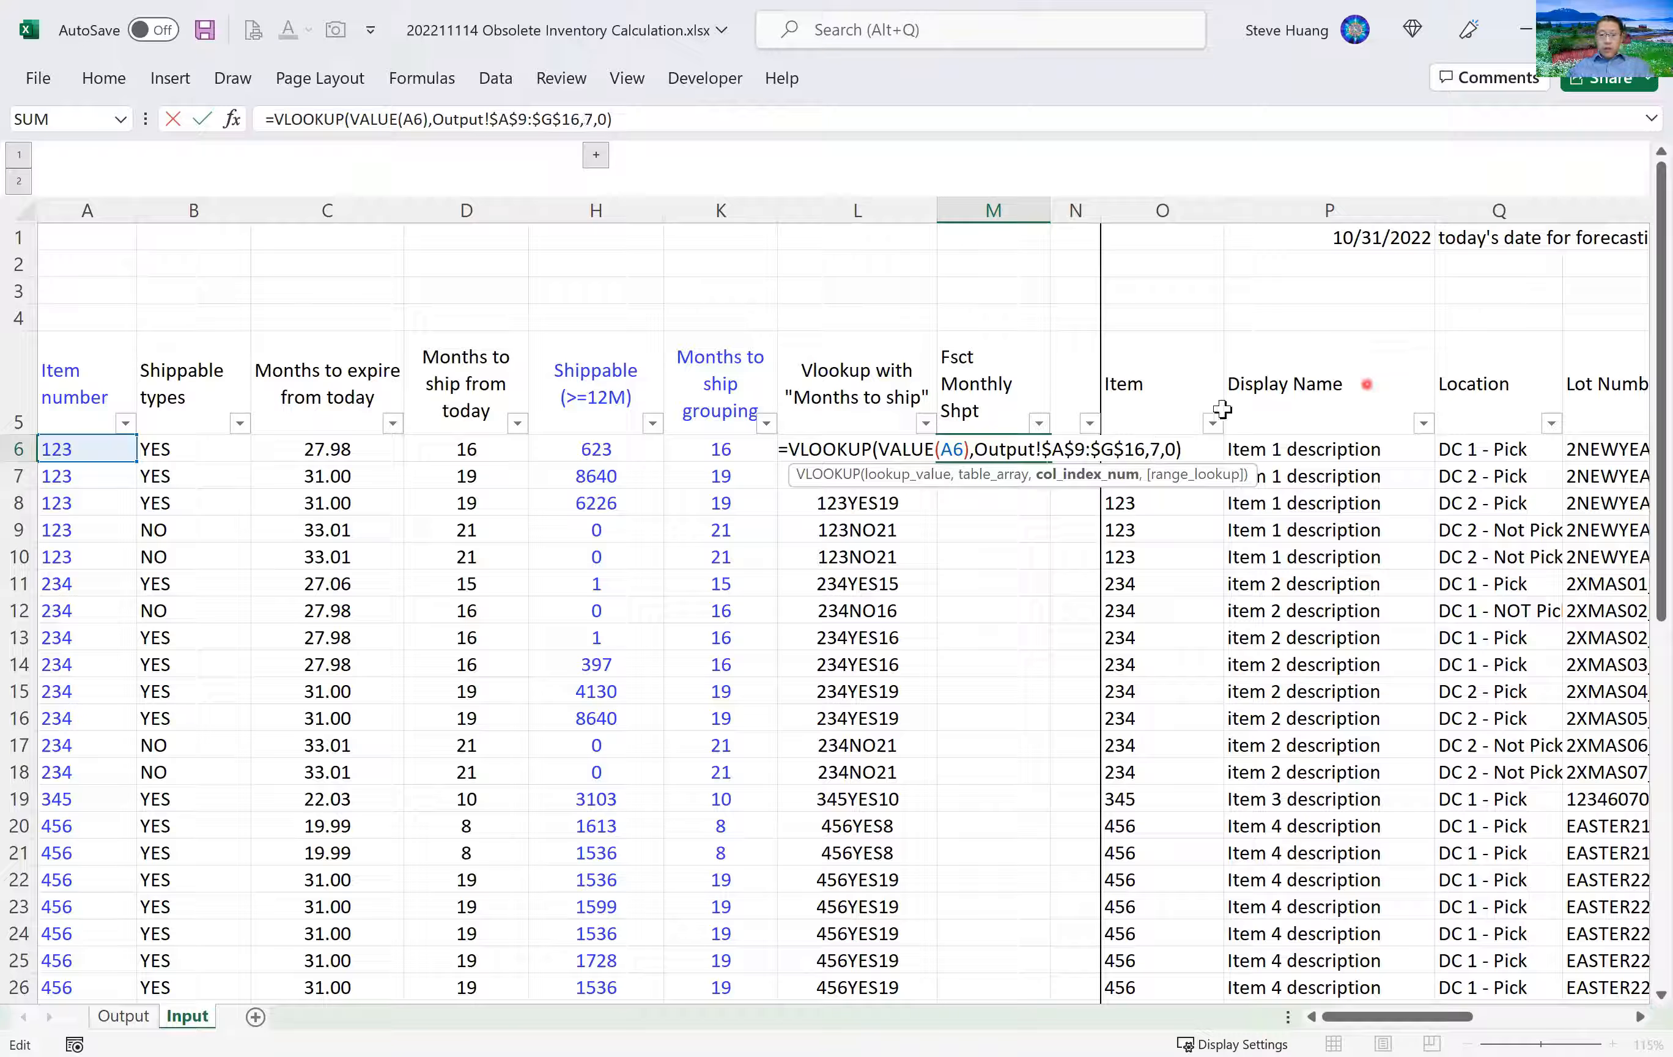
key(Return)
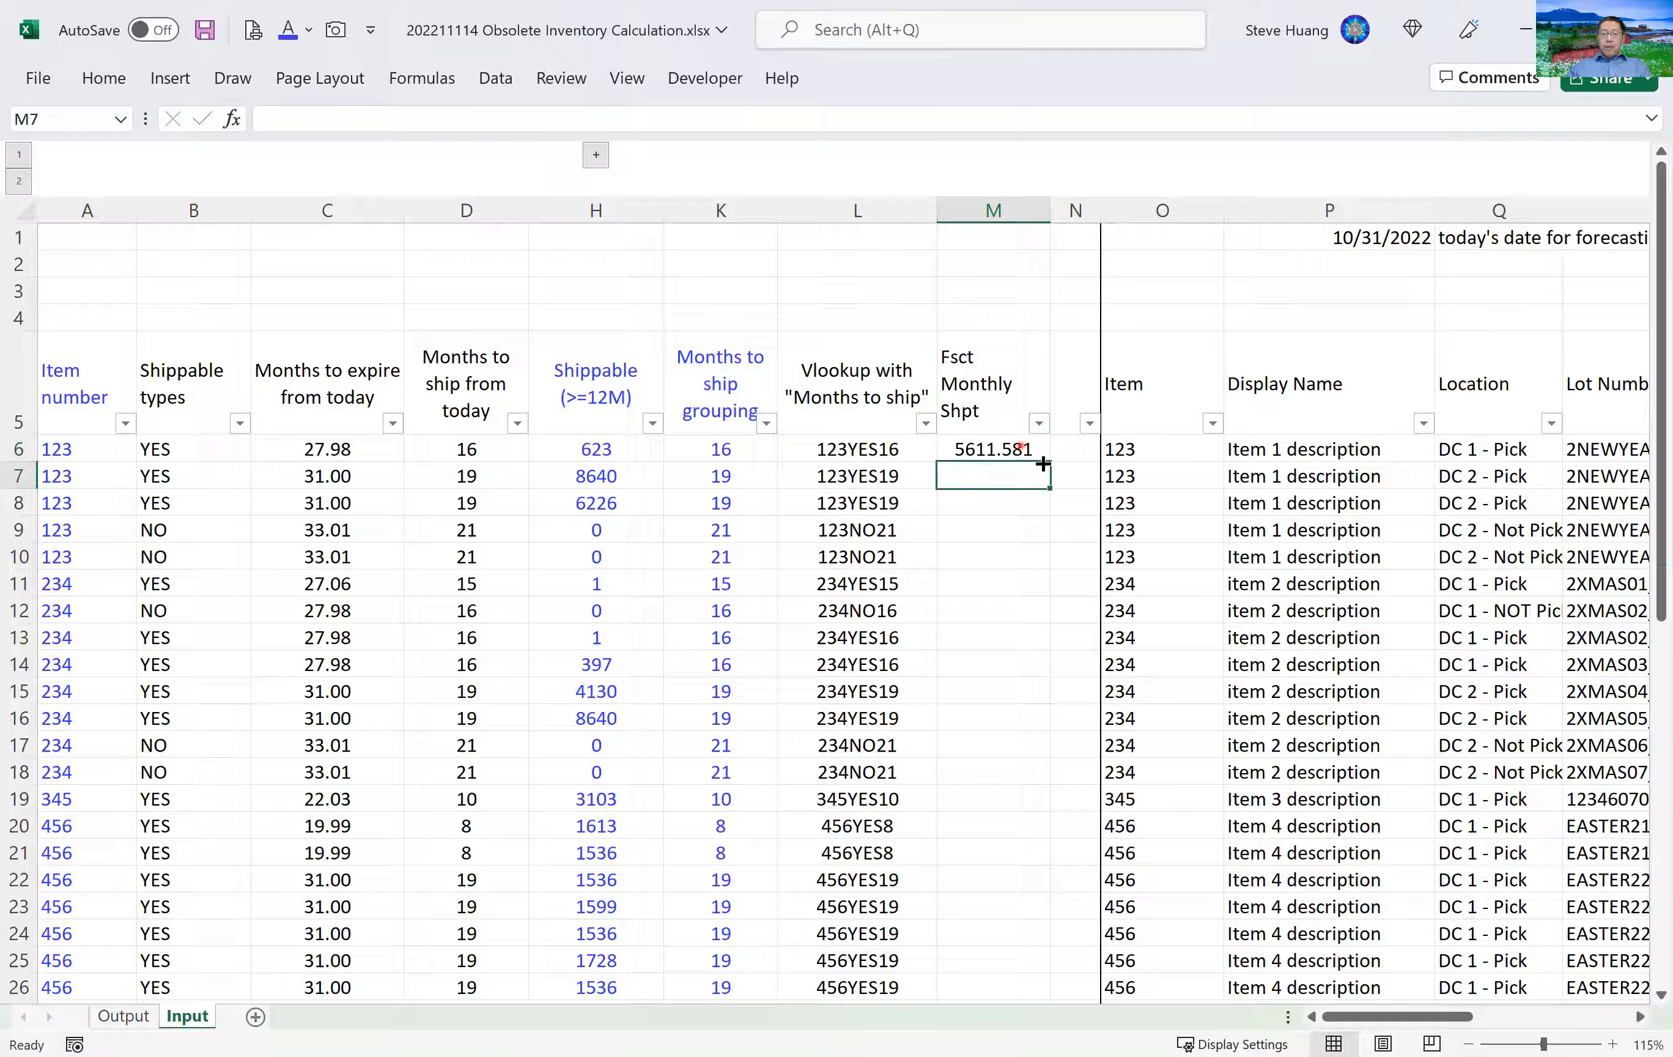
Fill the M6 lookup down column M for all rows and replace the formulas with their values.
click(1033, 455)
double_click(1048, 461)
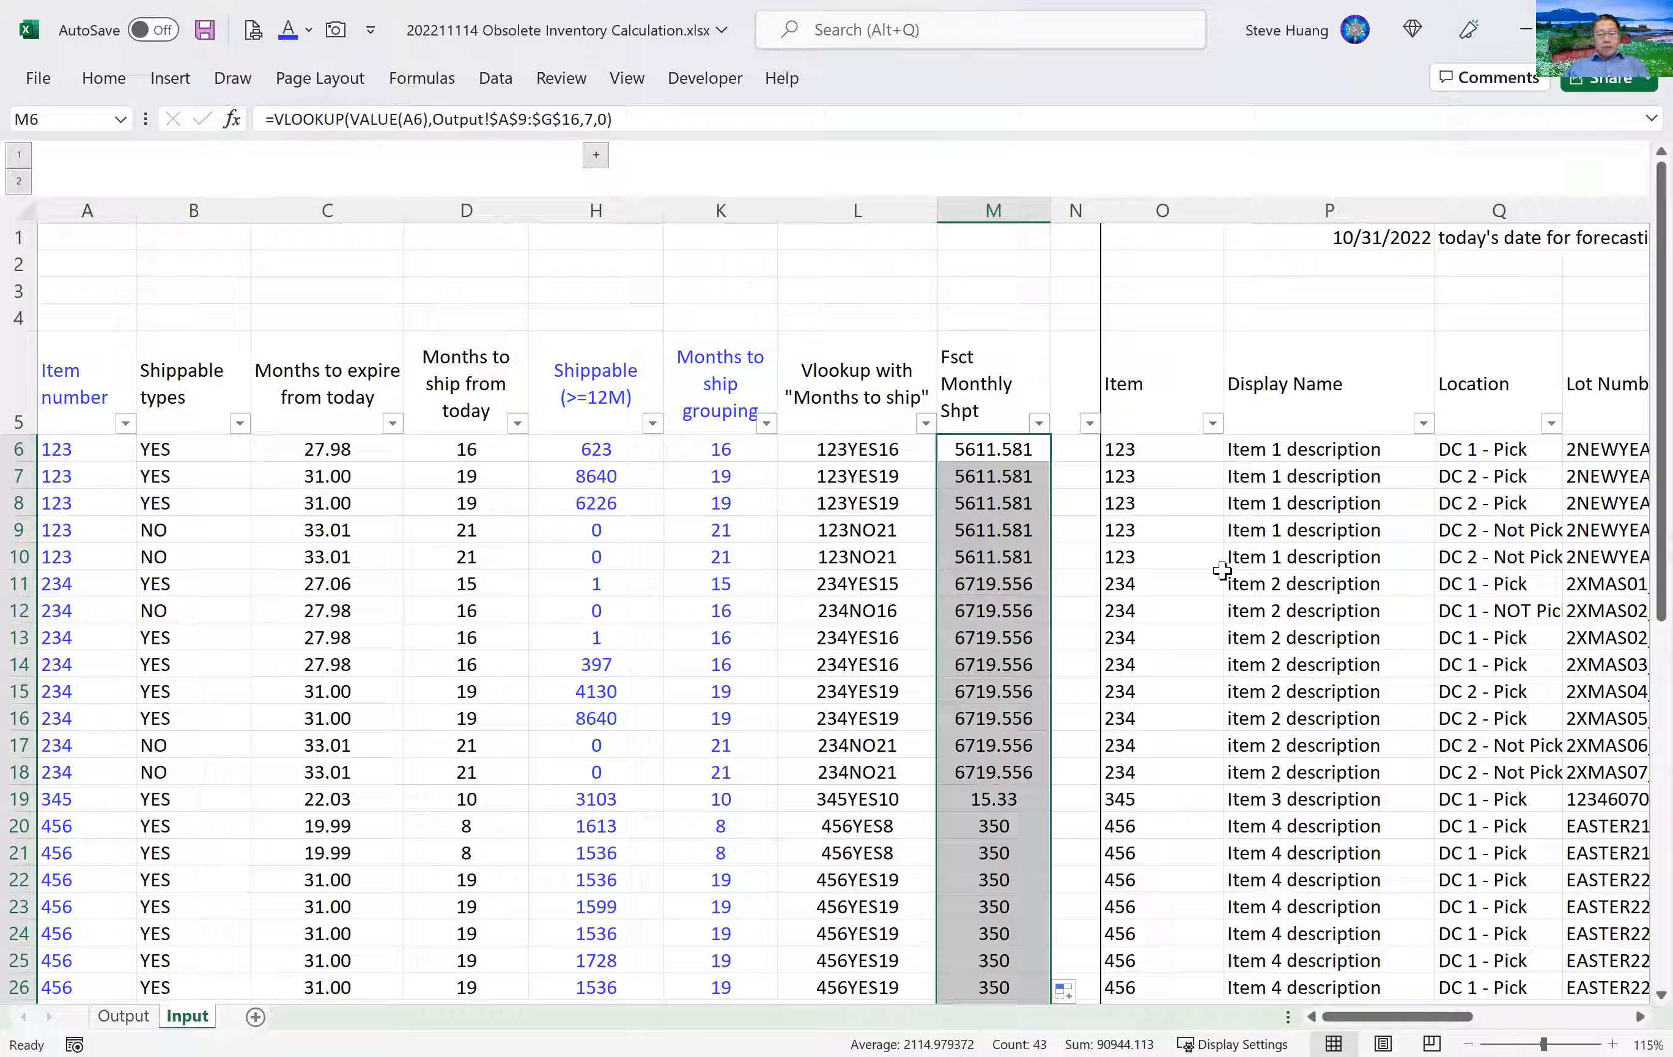
key(ctrl+c)
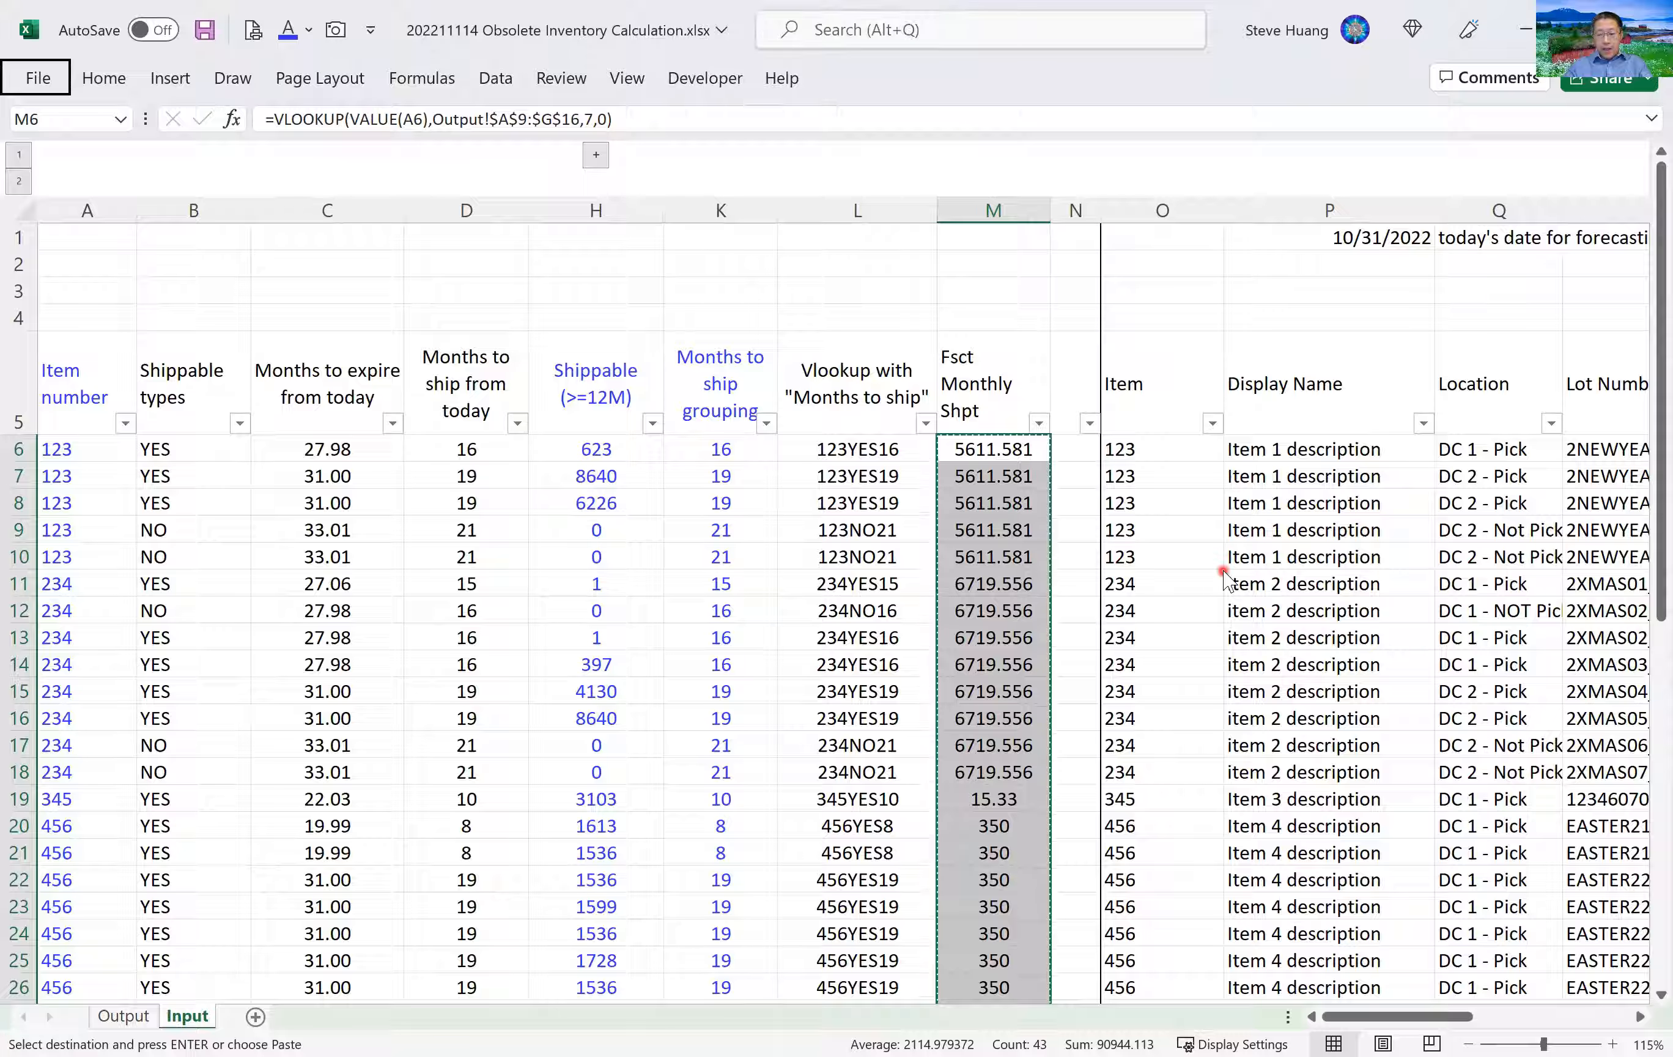
key(ctrl+shift+v)
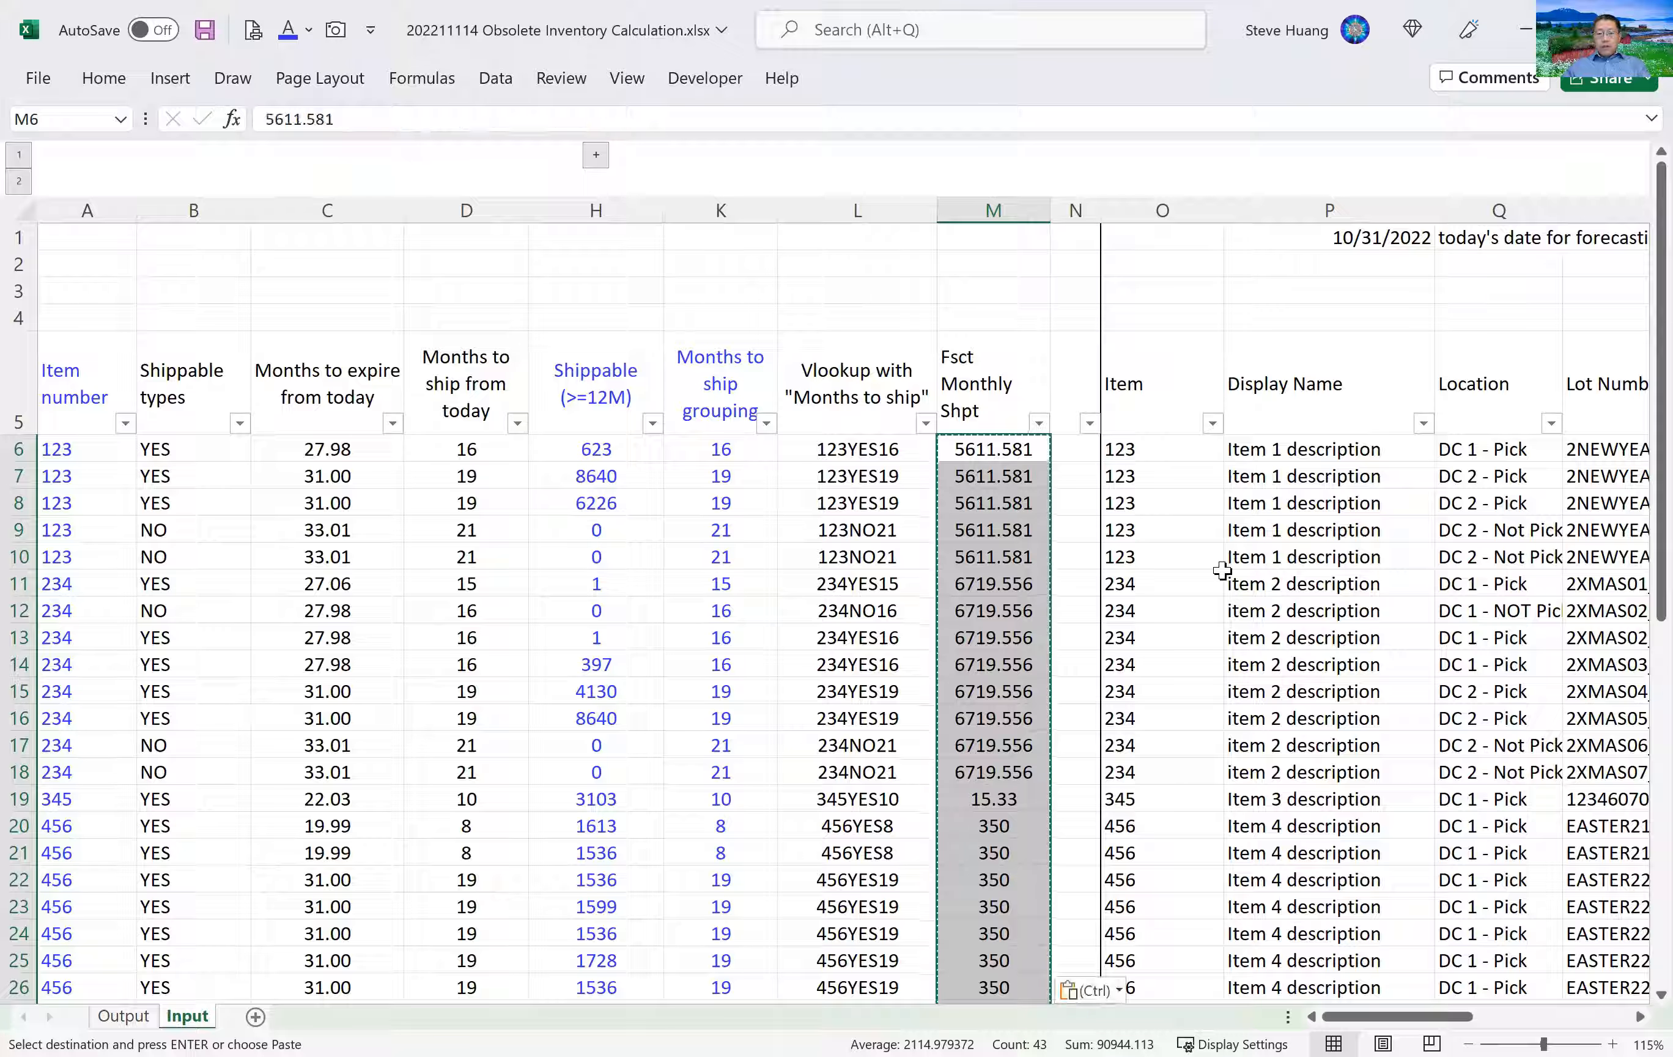
key(Escape)
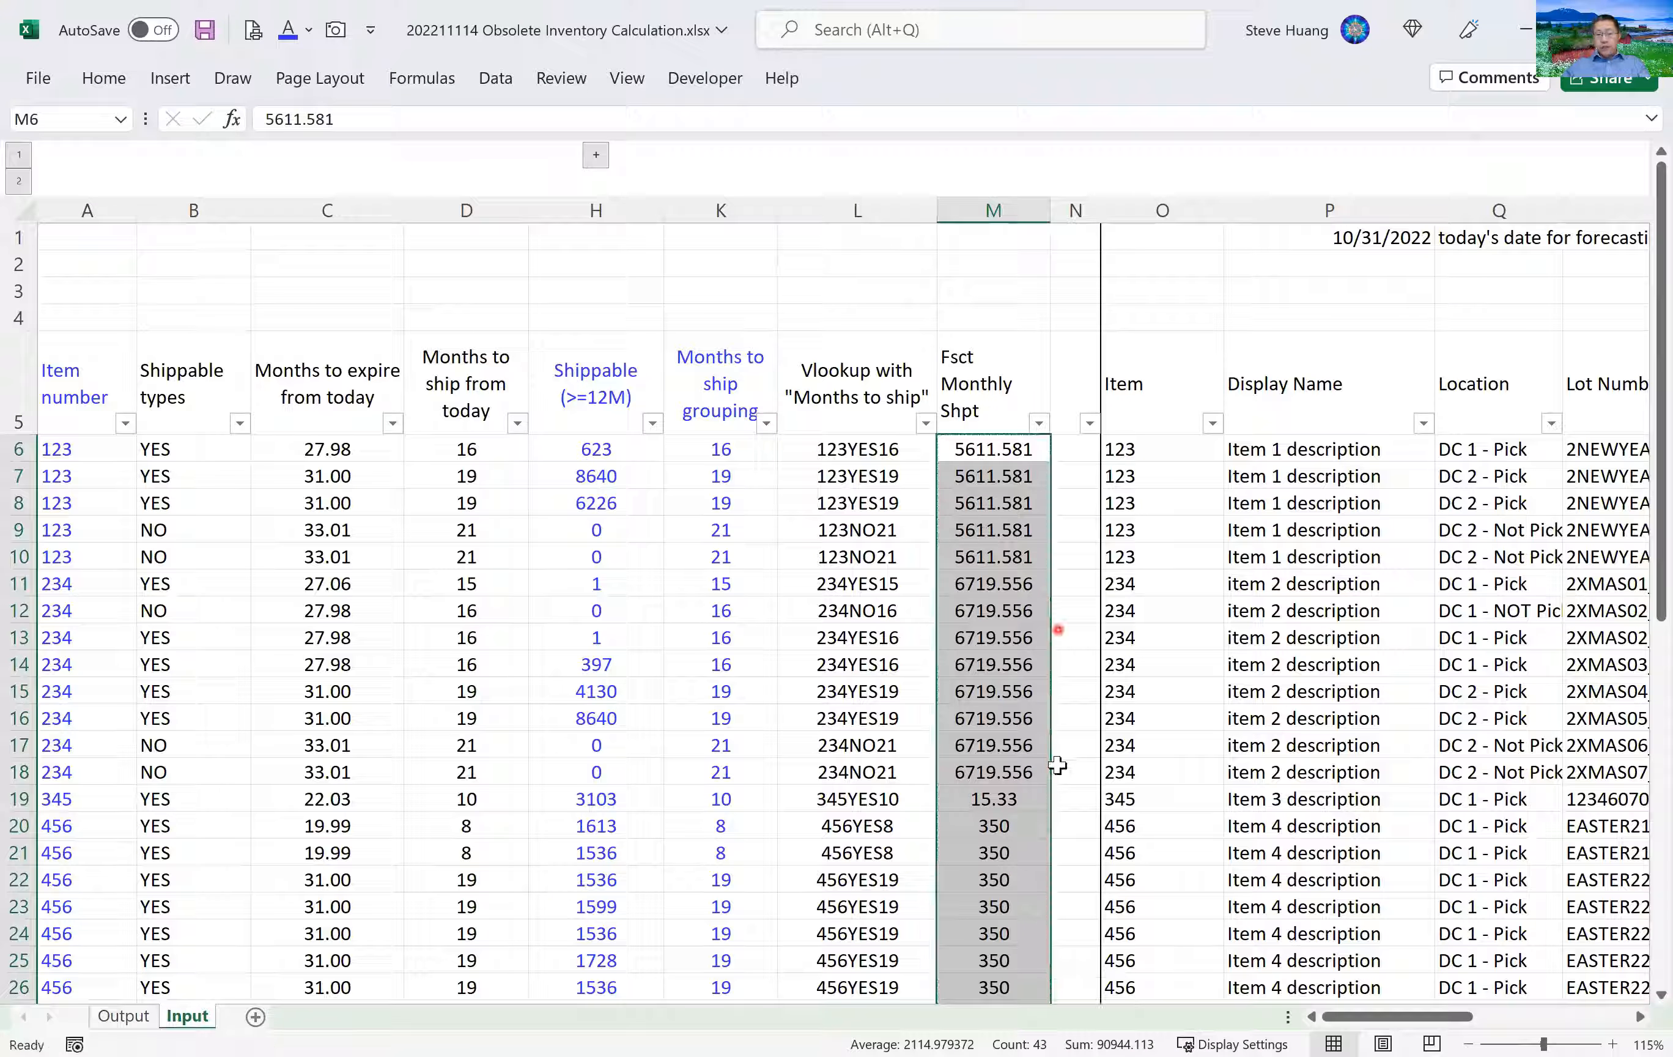
Widen column N and hide columns N through V on the Input sheet.
click(1002, 388)
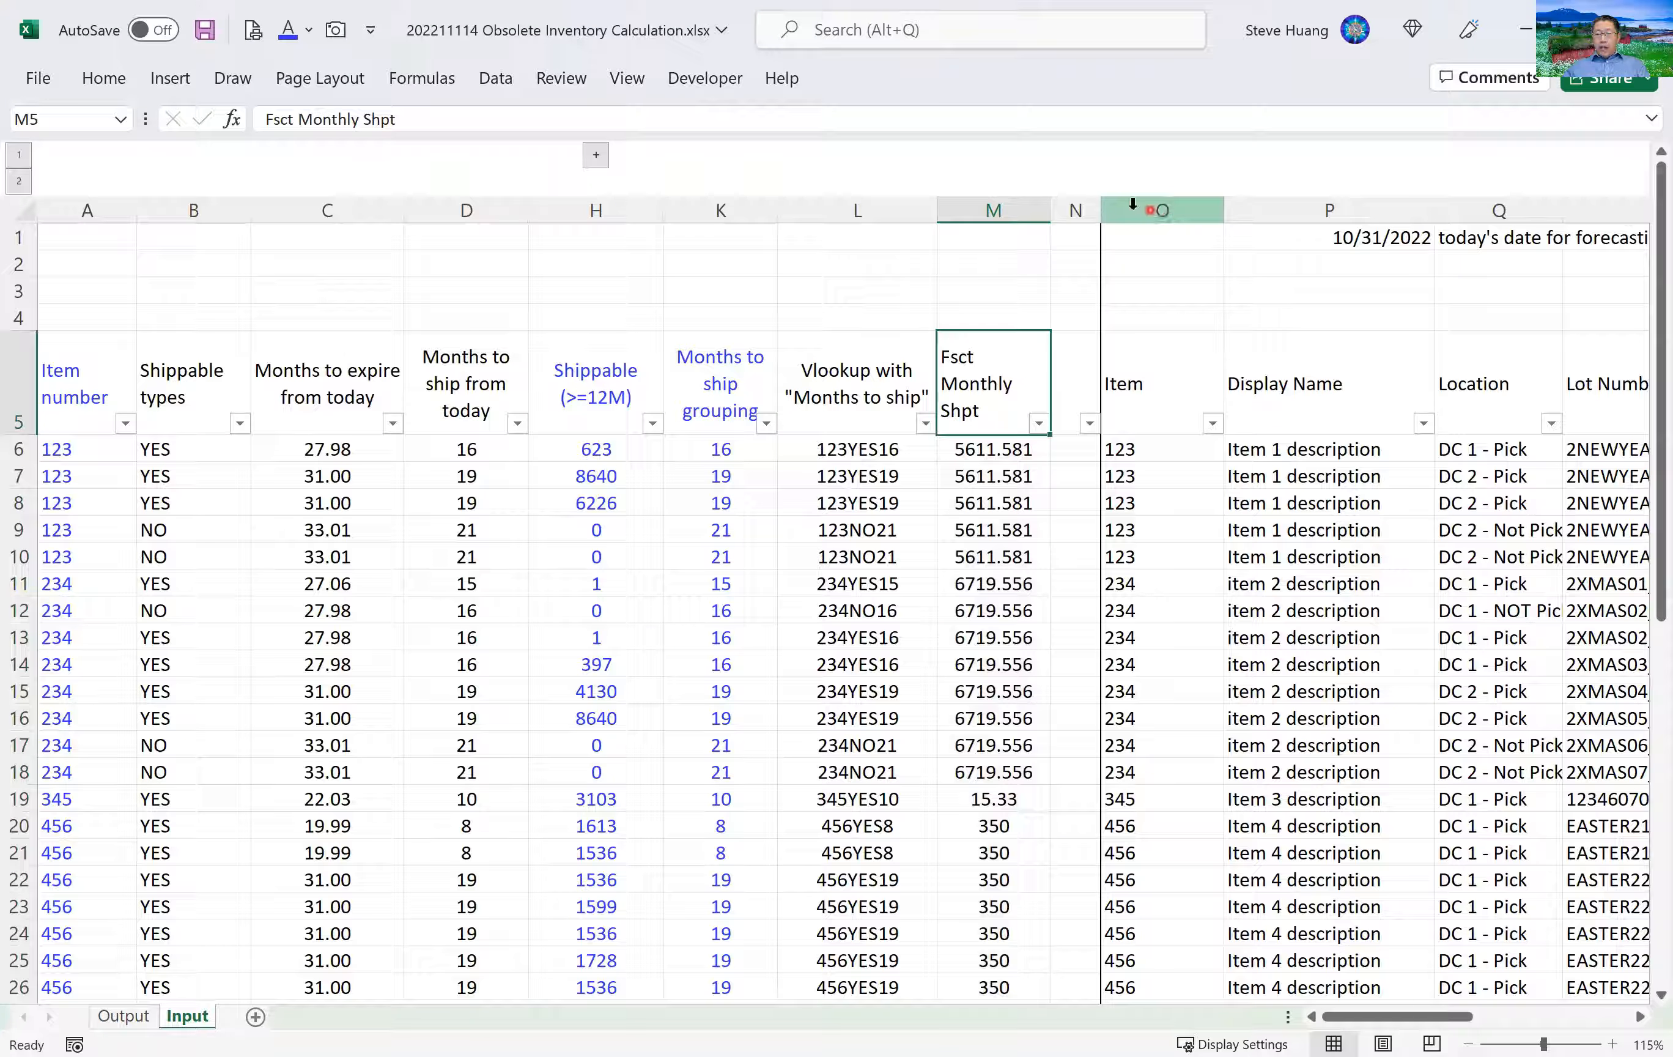
drag(1088, 209, 1165, 210)
click(1087, 210)
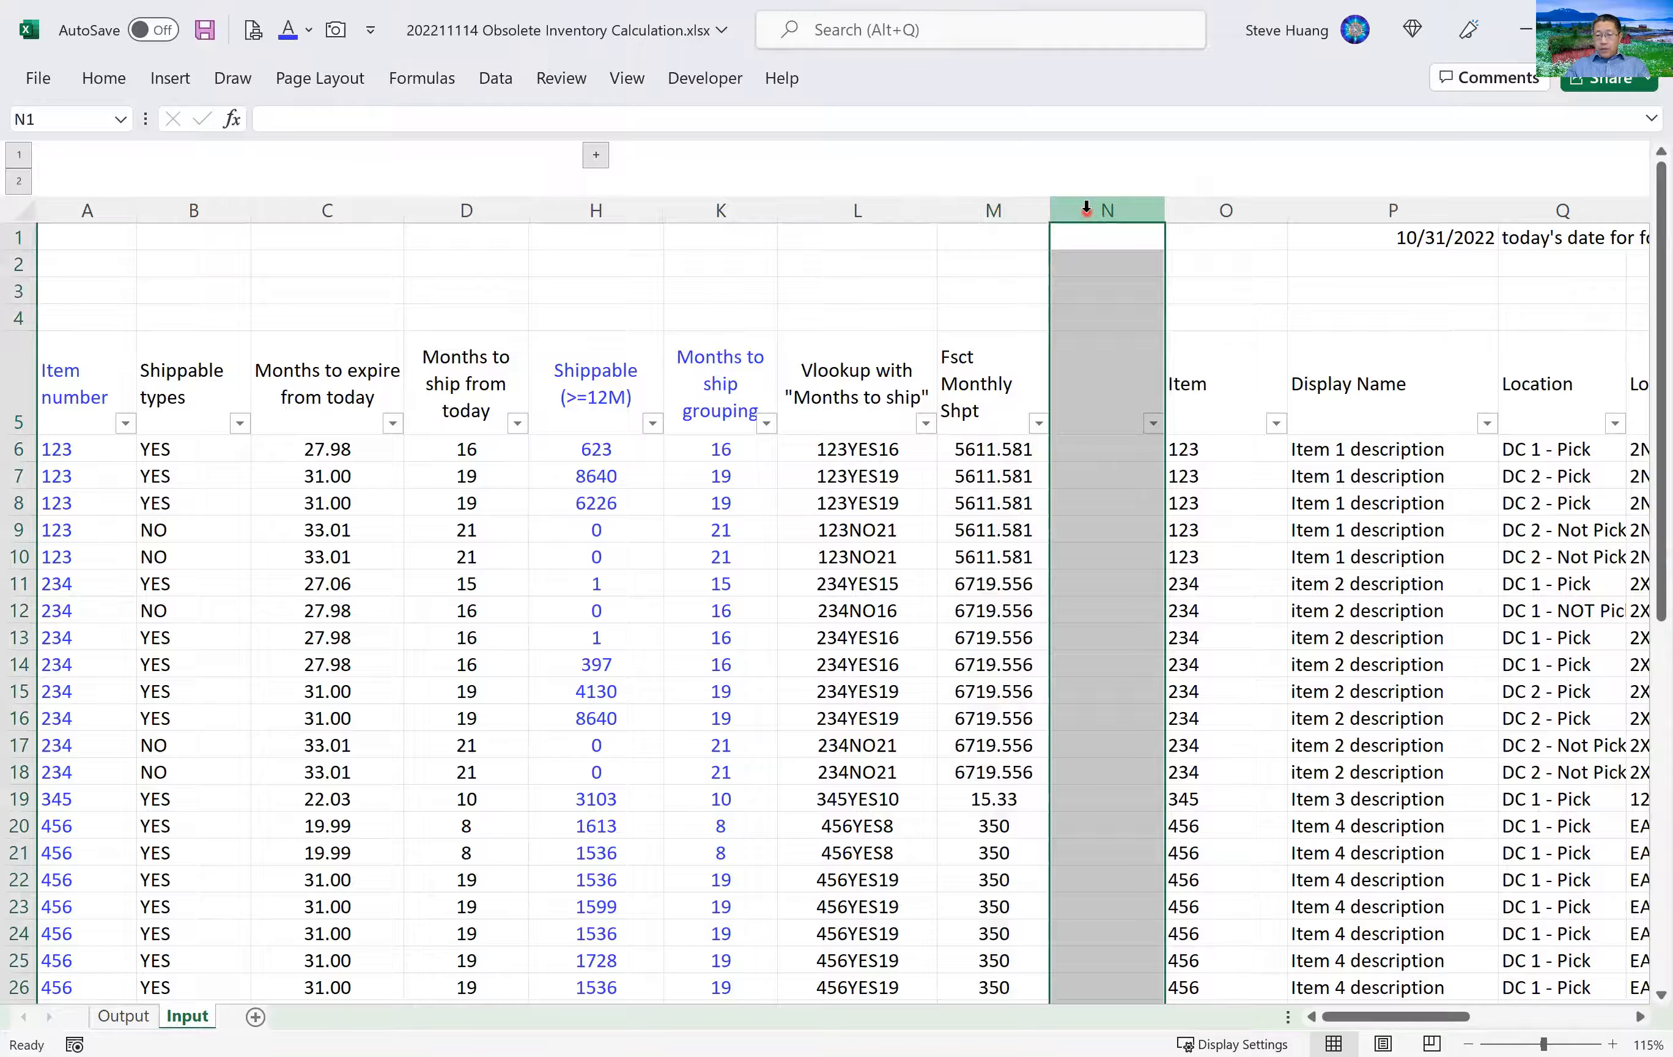
drag(1087, 210, 1559, 210)
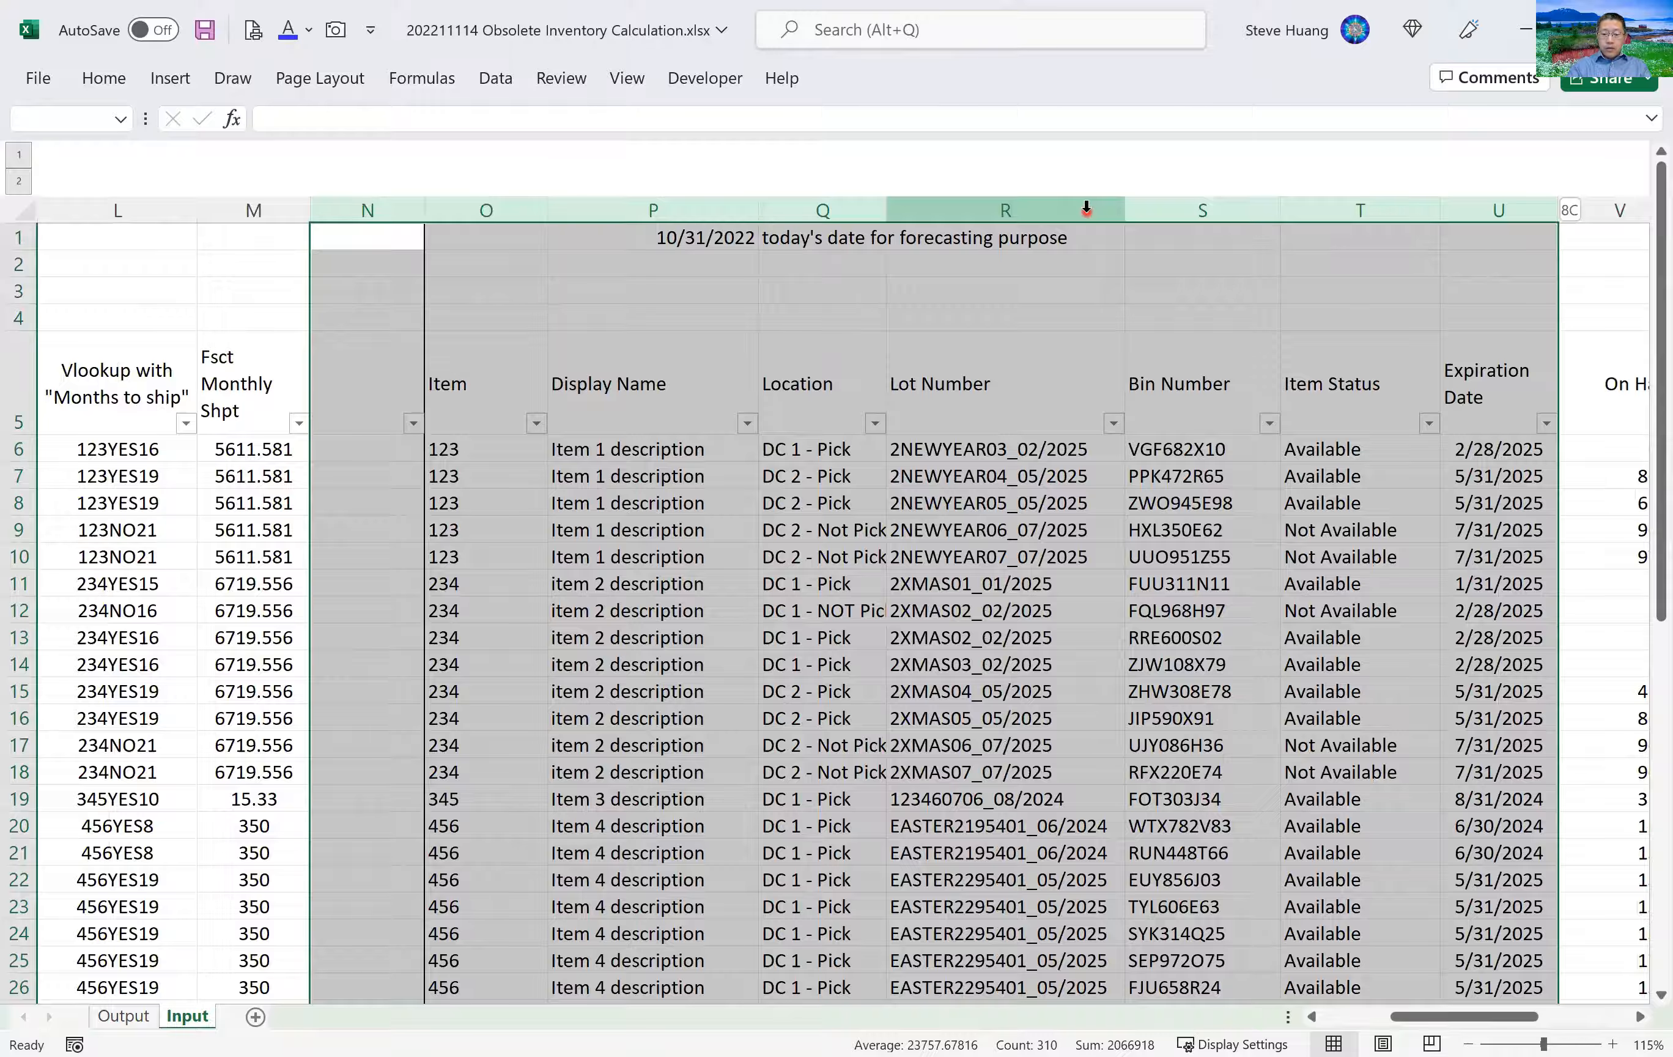
drag(1559, 210, 1607, 210)
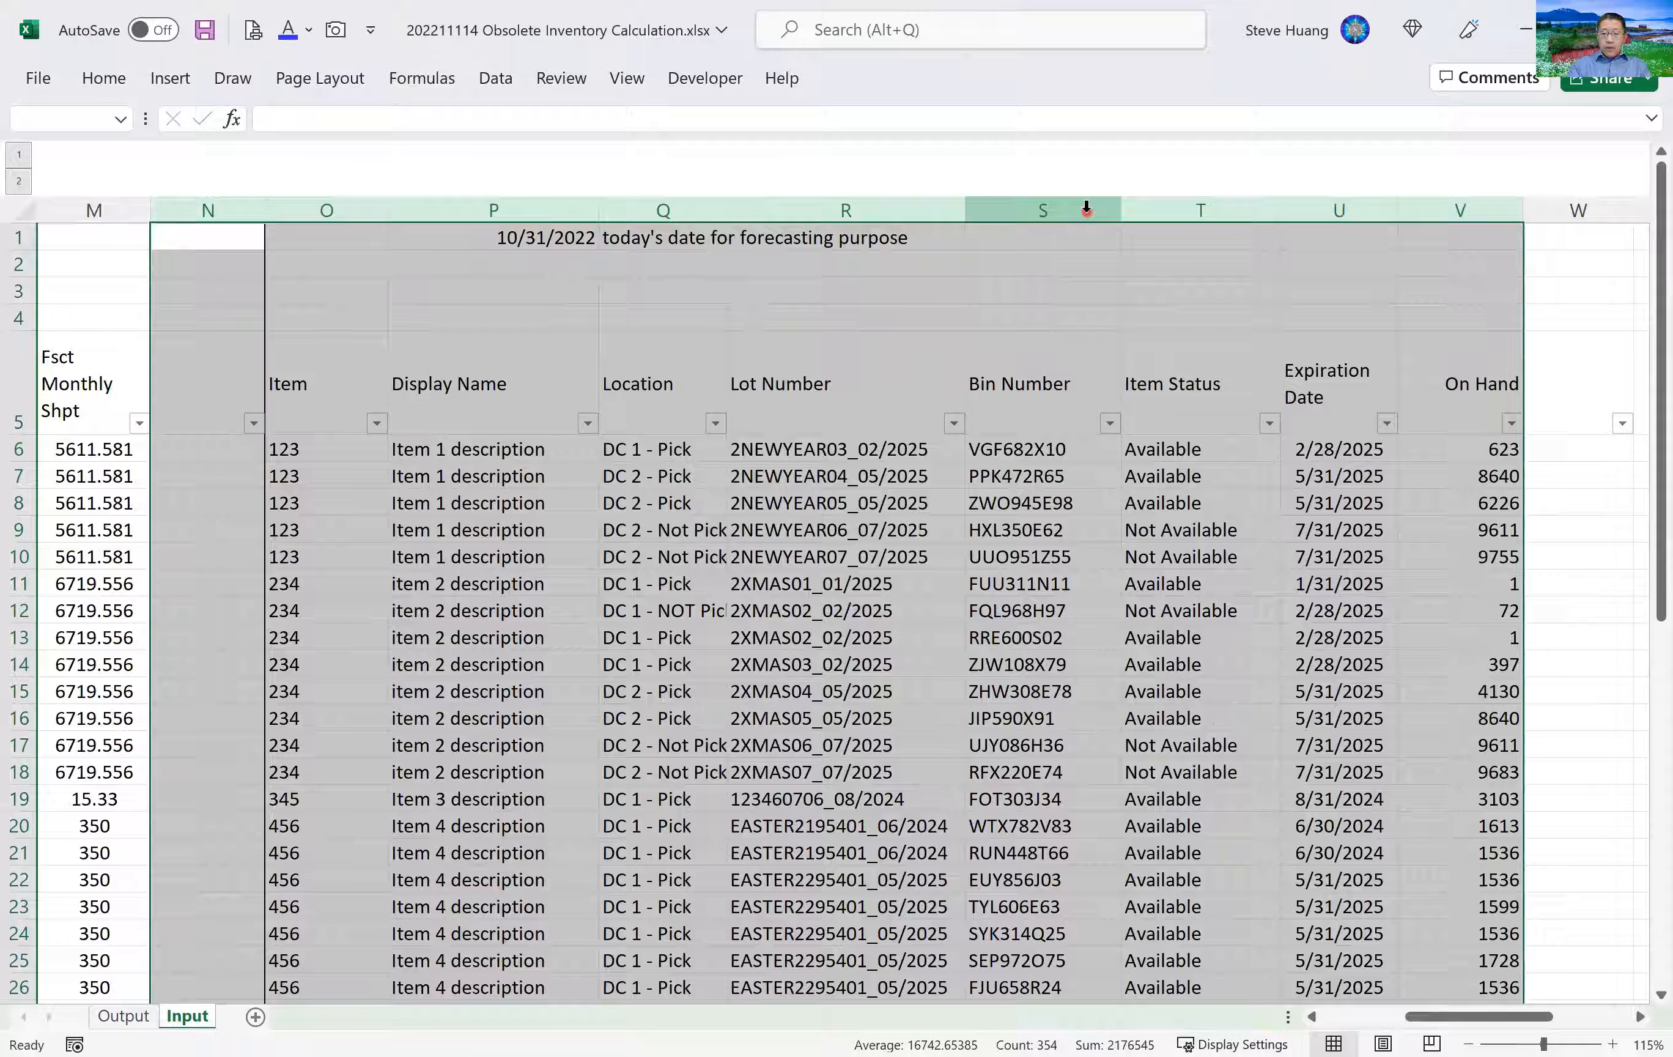
key(ctrl+0)
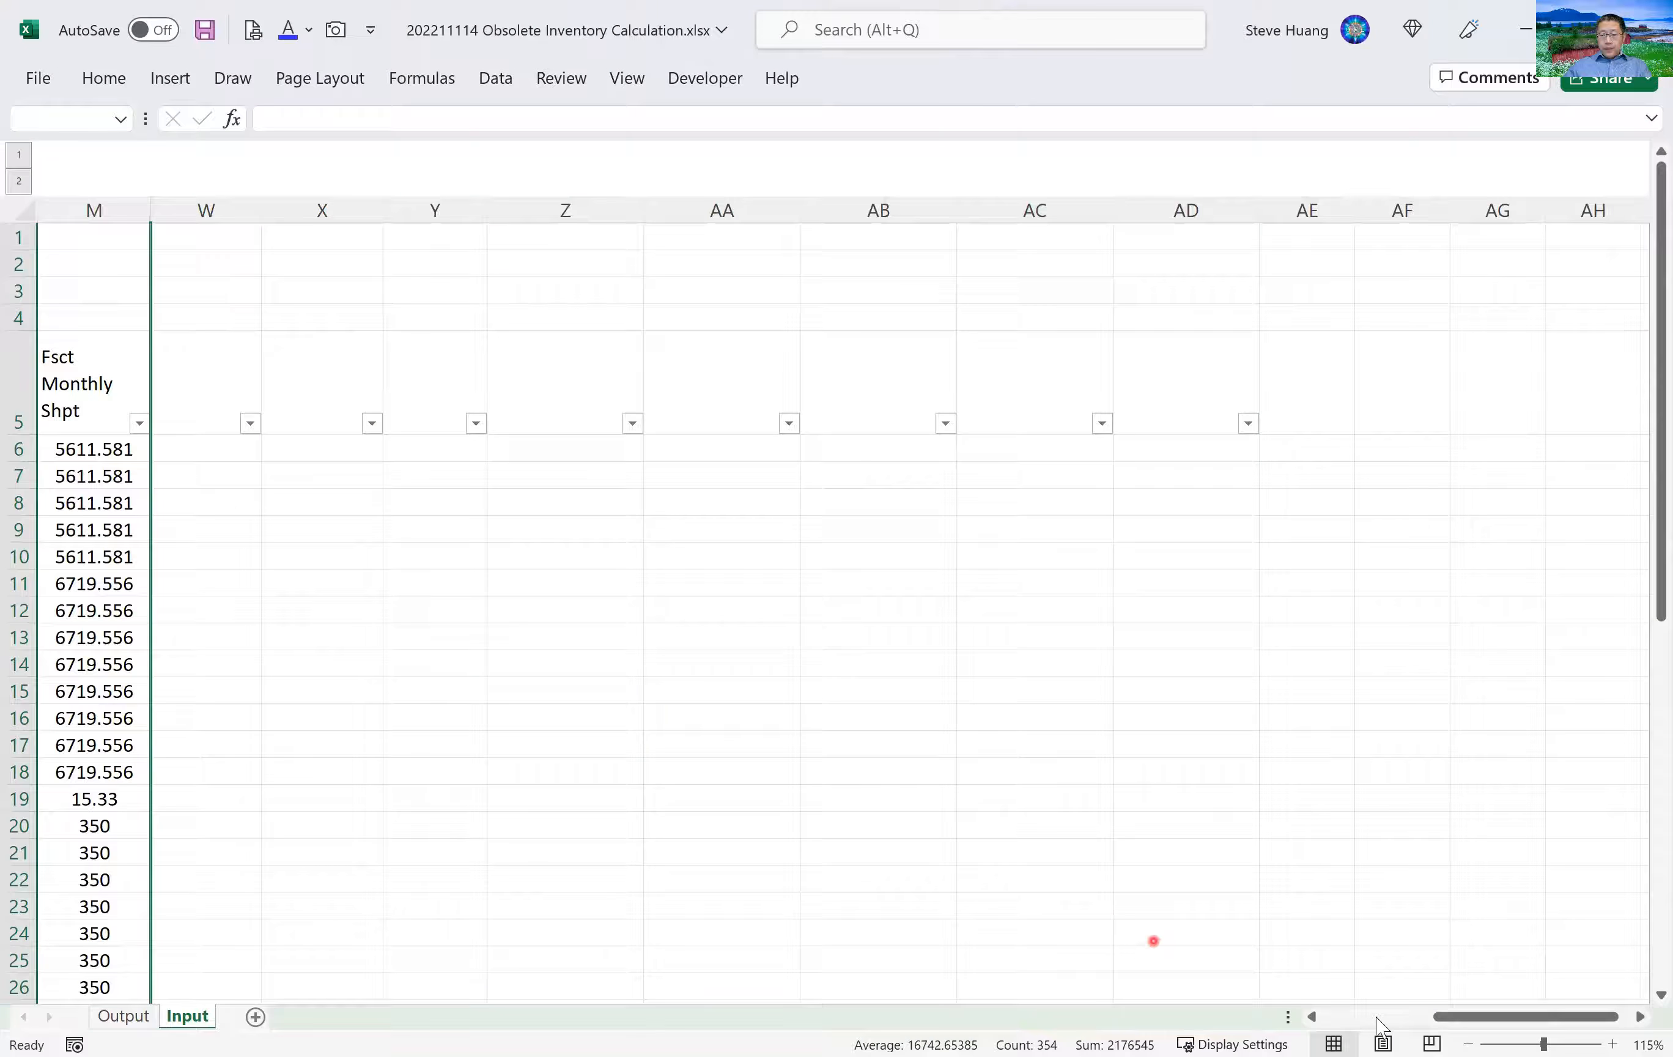
Hide columns B, C, D and L, leaving item number, shippable quantity, months-to-ship grouping and forecast.
click(1376, 1018)
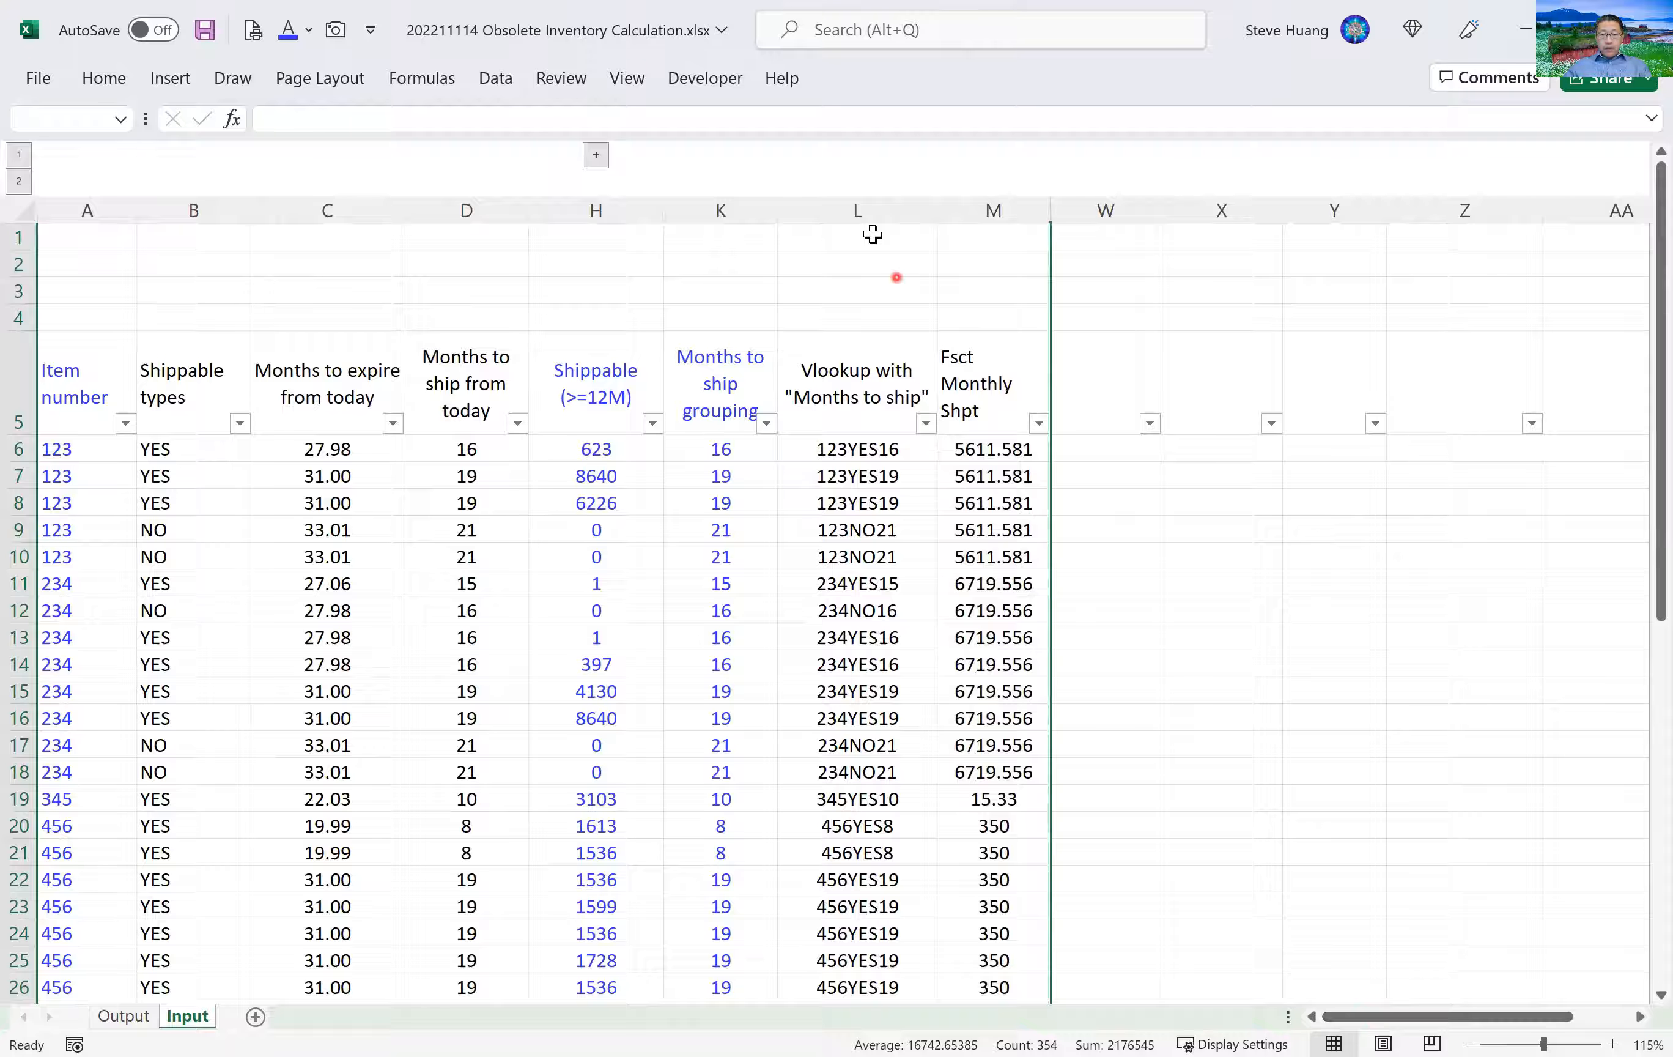
click(869, 208)
ctrl+click(480, 208)
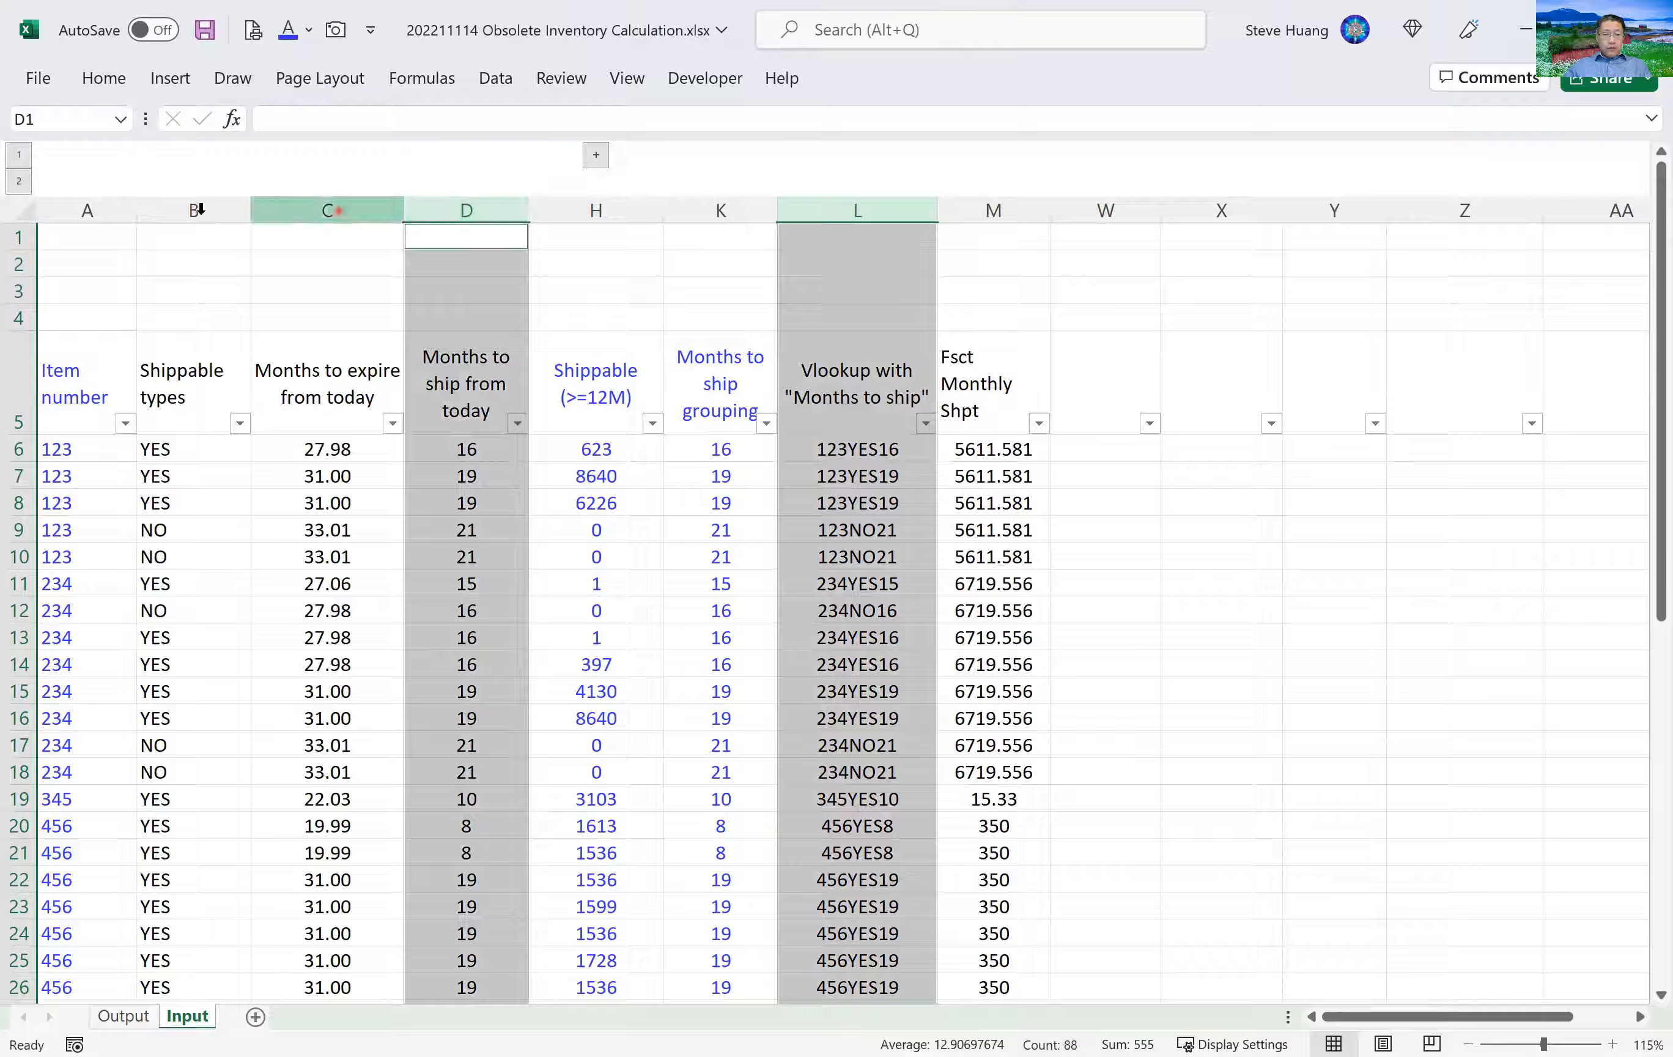
ctrl+click(338, 210)
ctrl+click(200, 209)
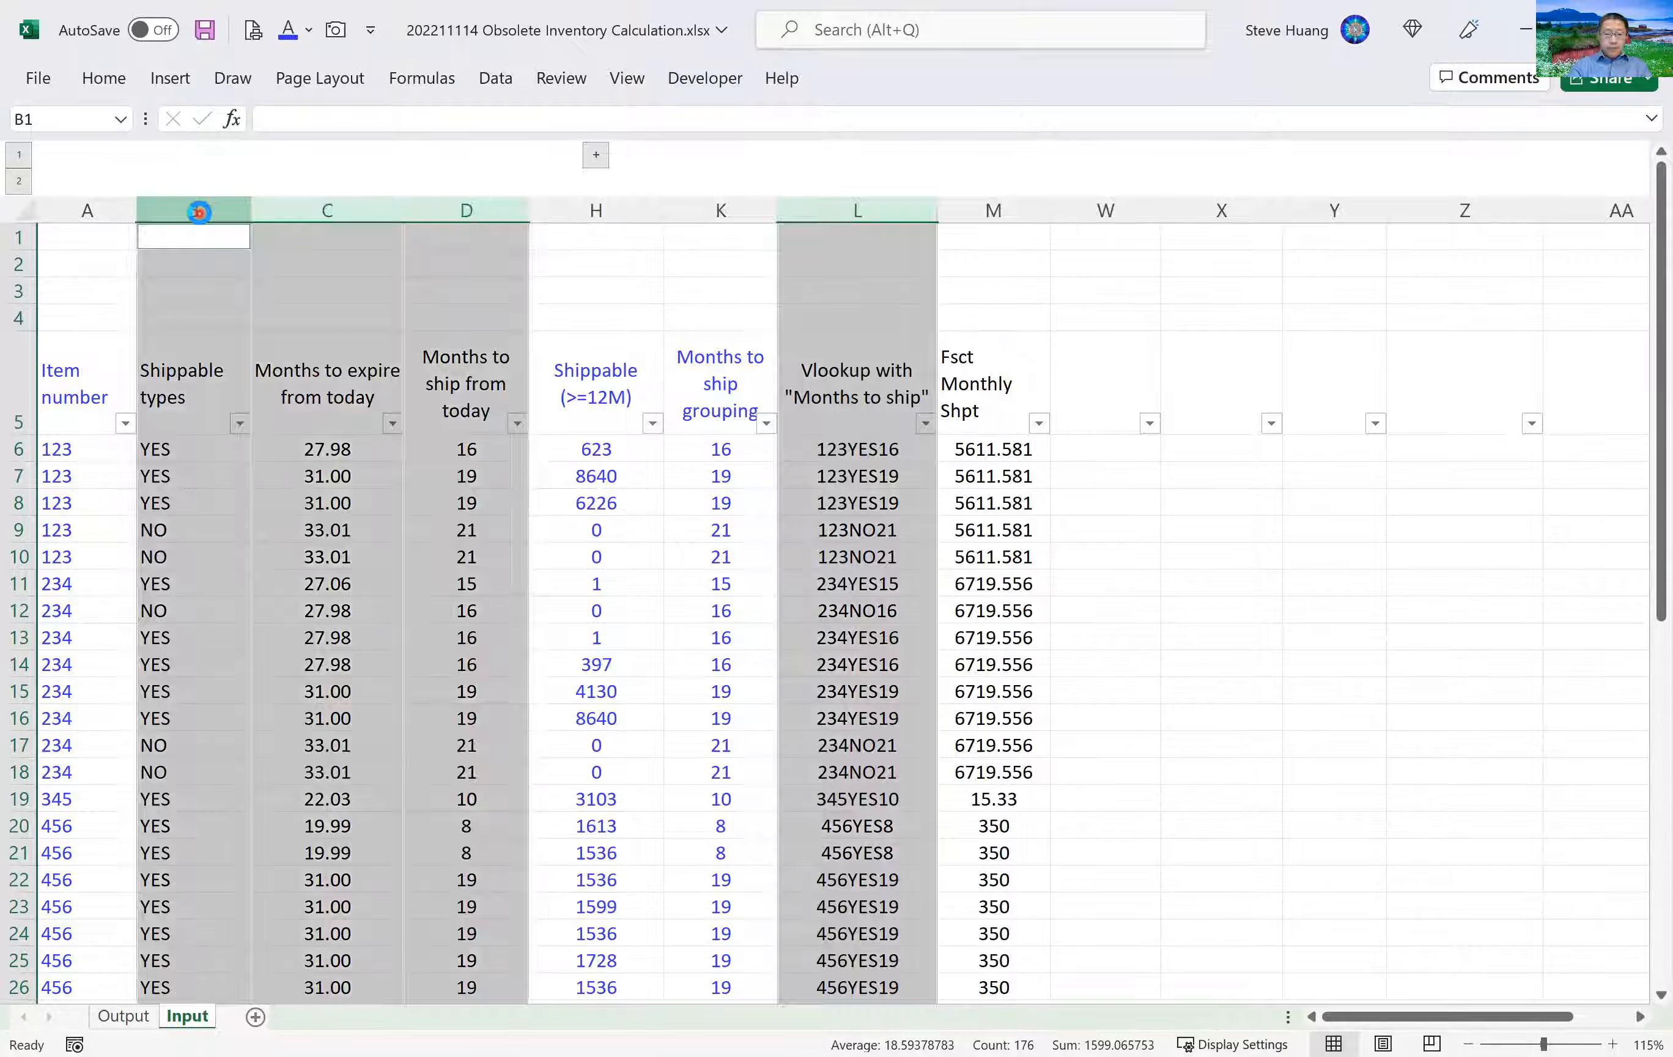
key(ctrl+0)
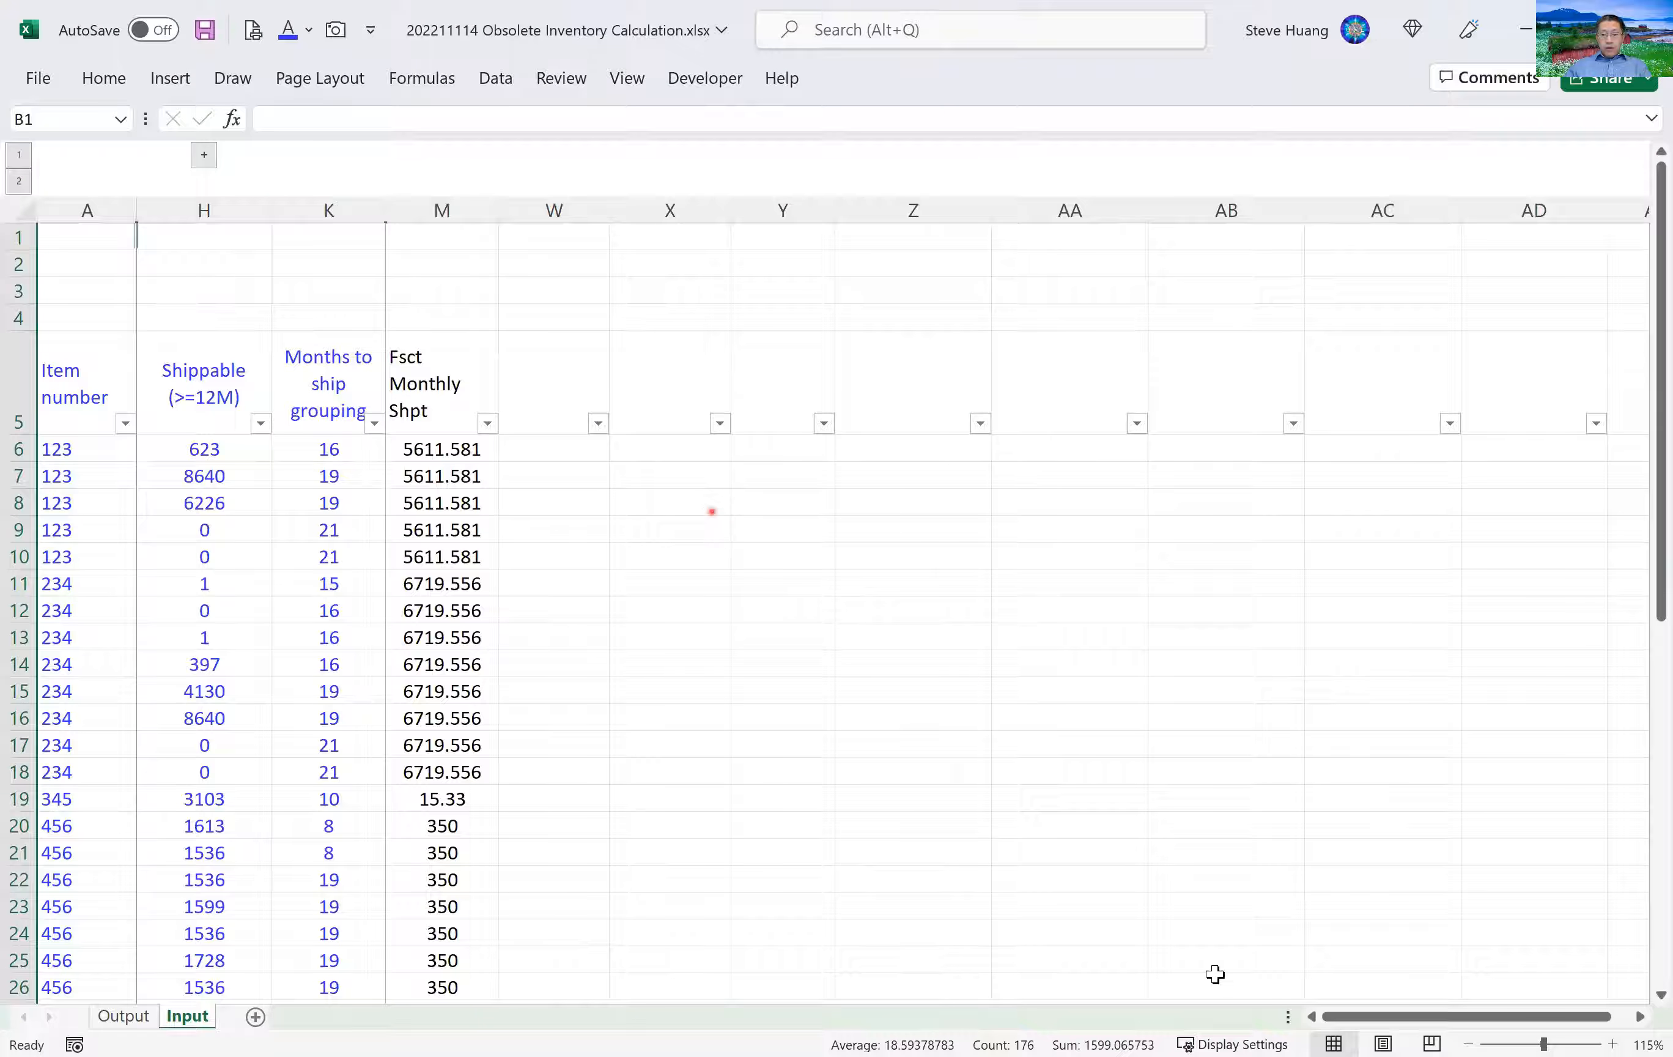
Inspect the formulas in K6, H6 and A6 and highlight the range A6:K9.
click(712, 512)
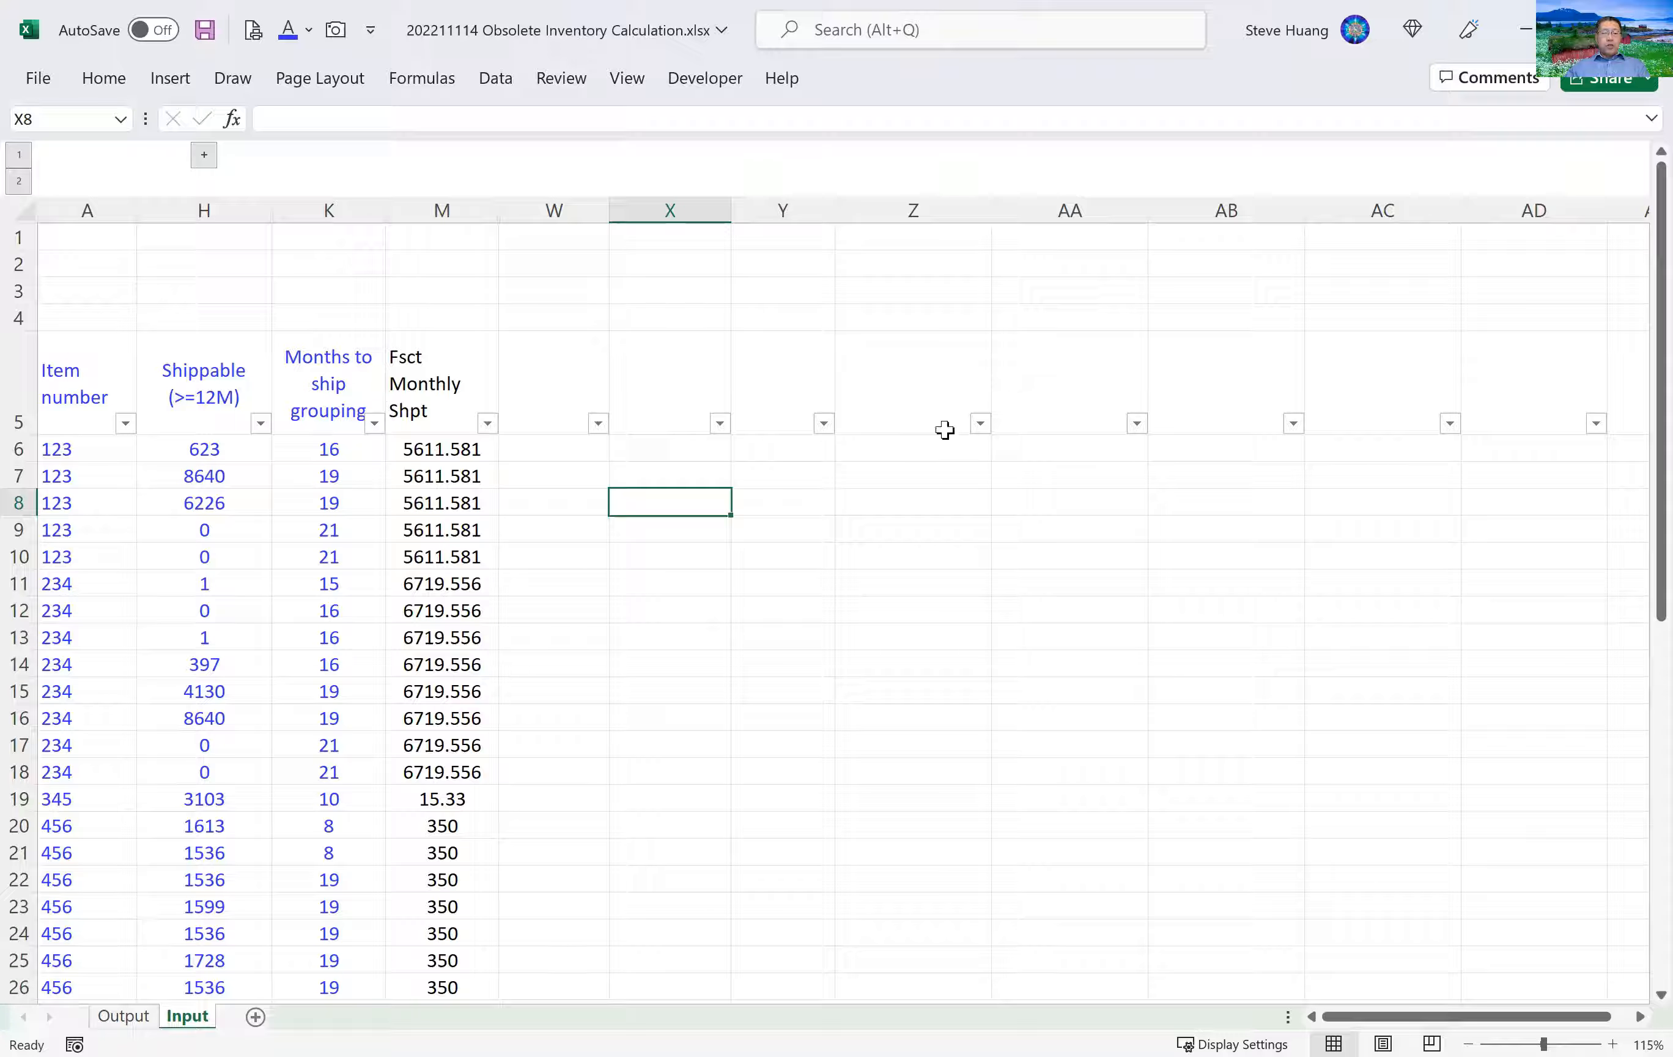
click(337, 452)
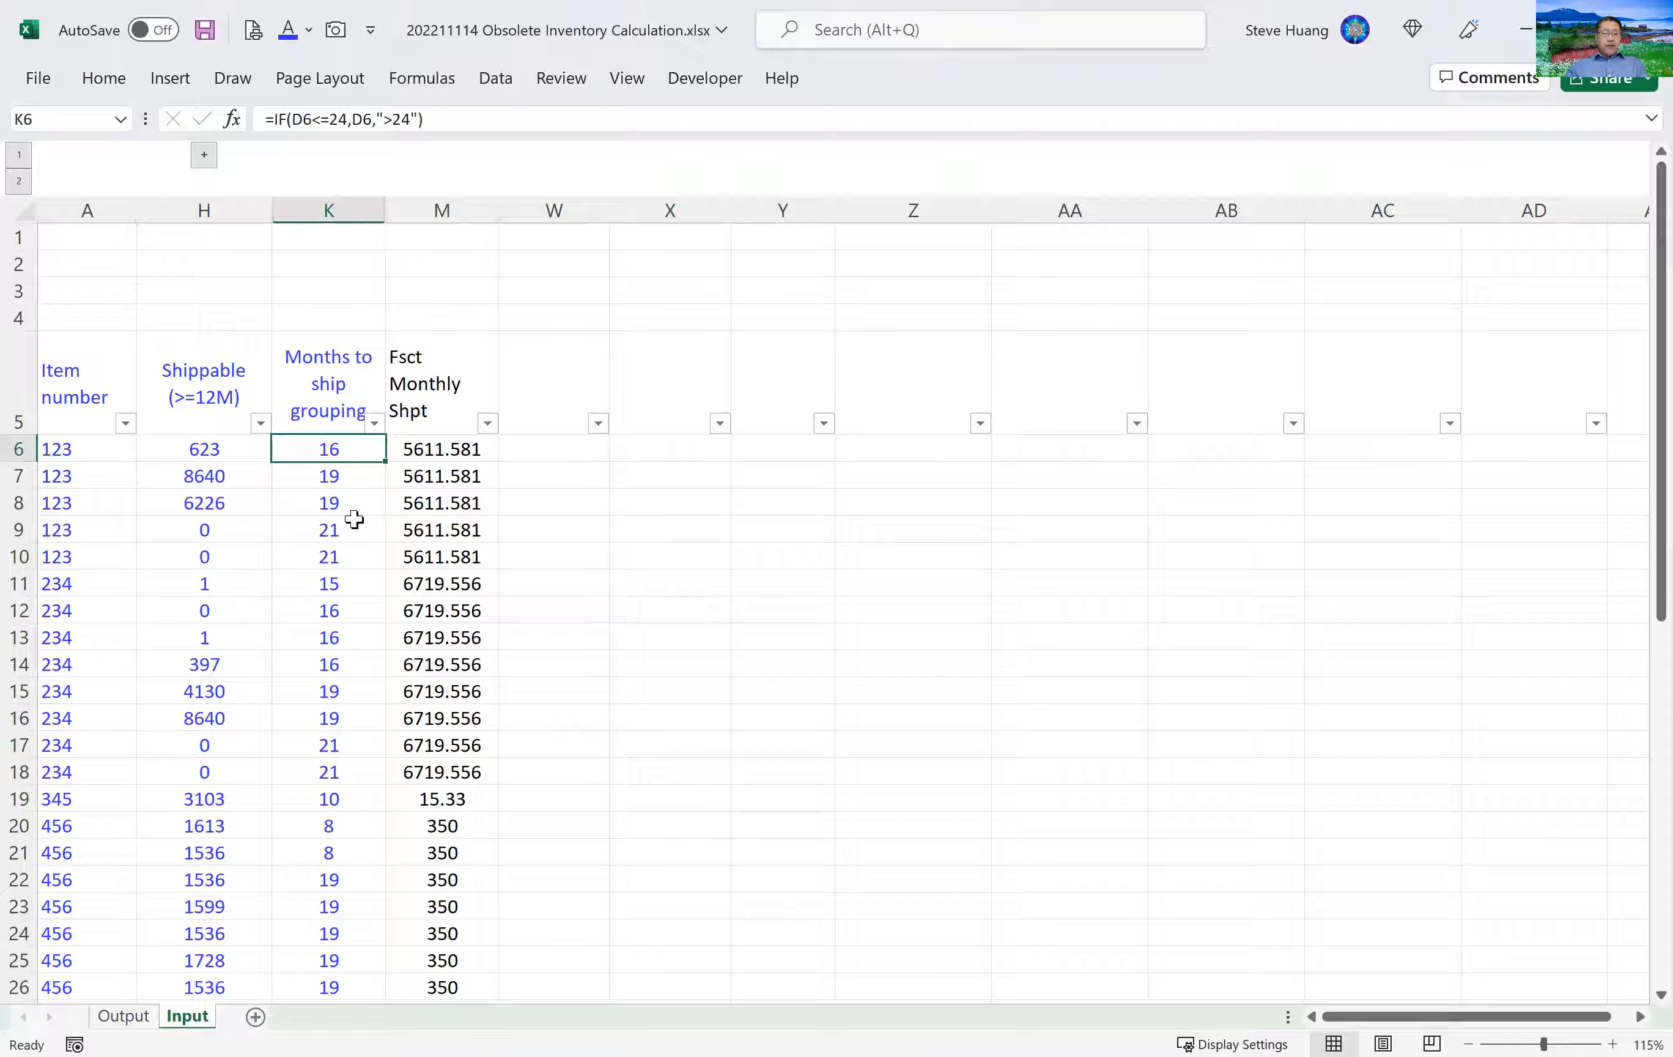
click(212, 452)
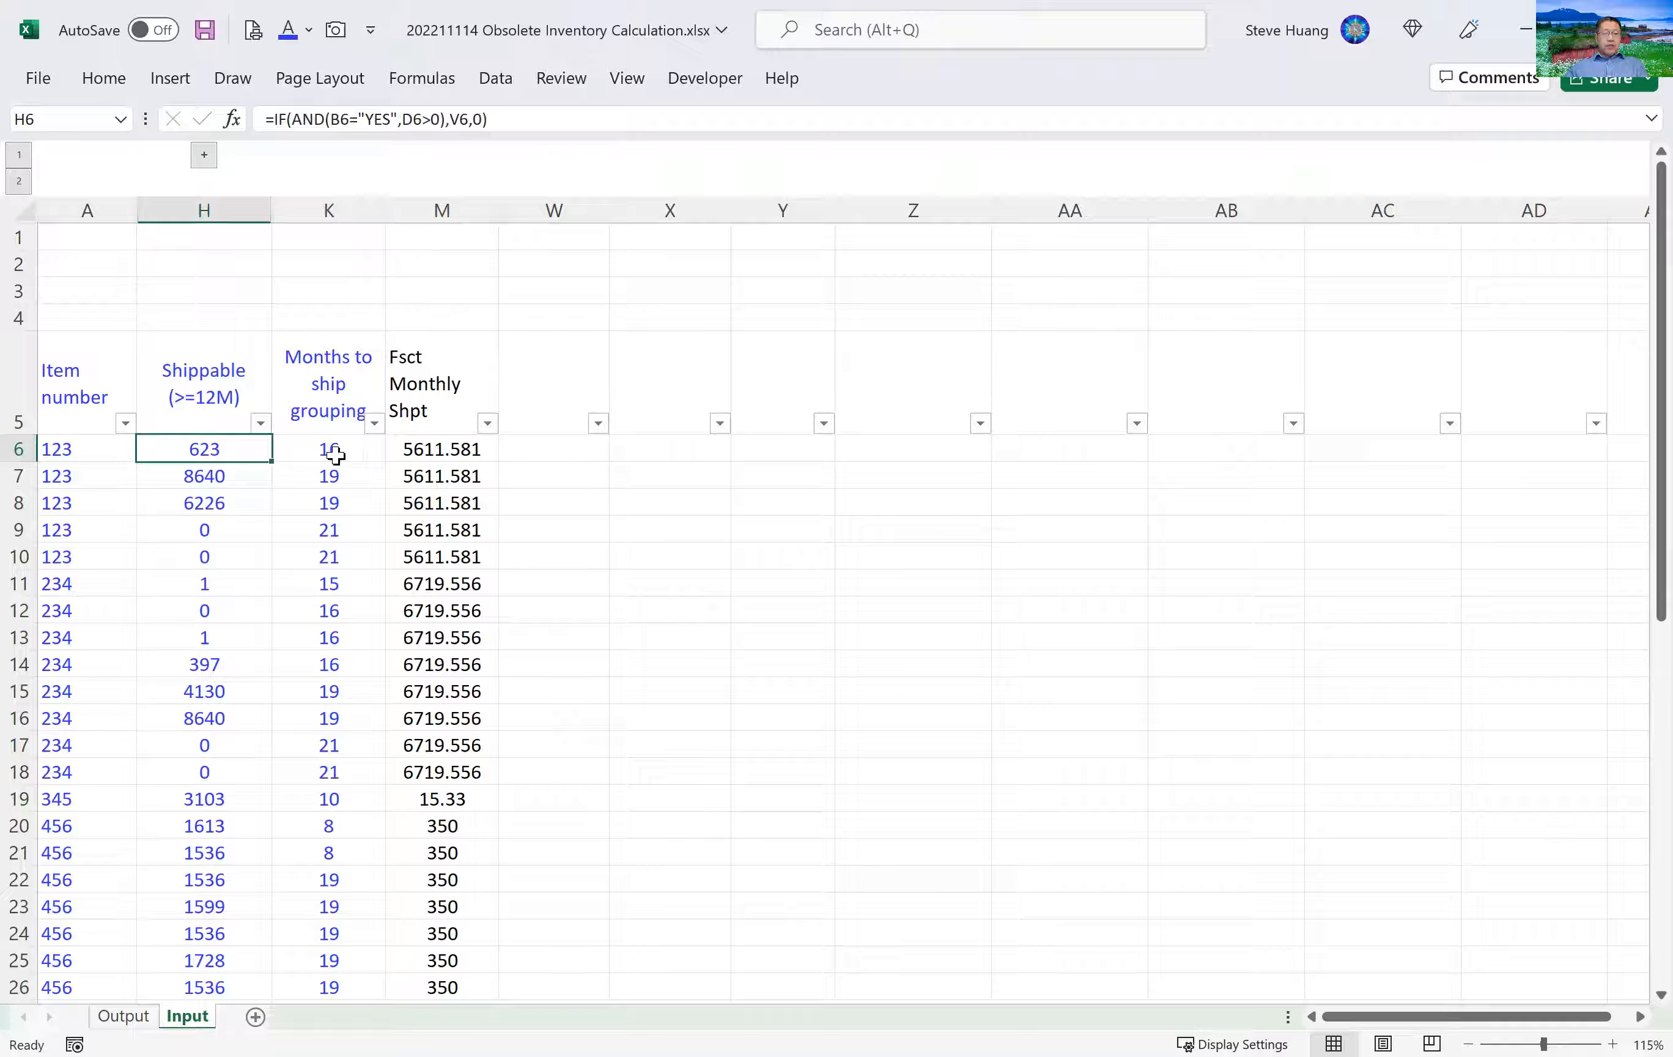
click(68, 451)
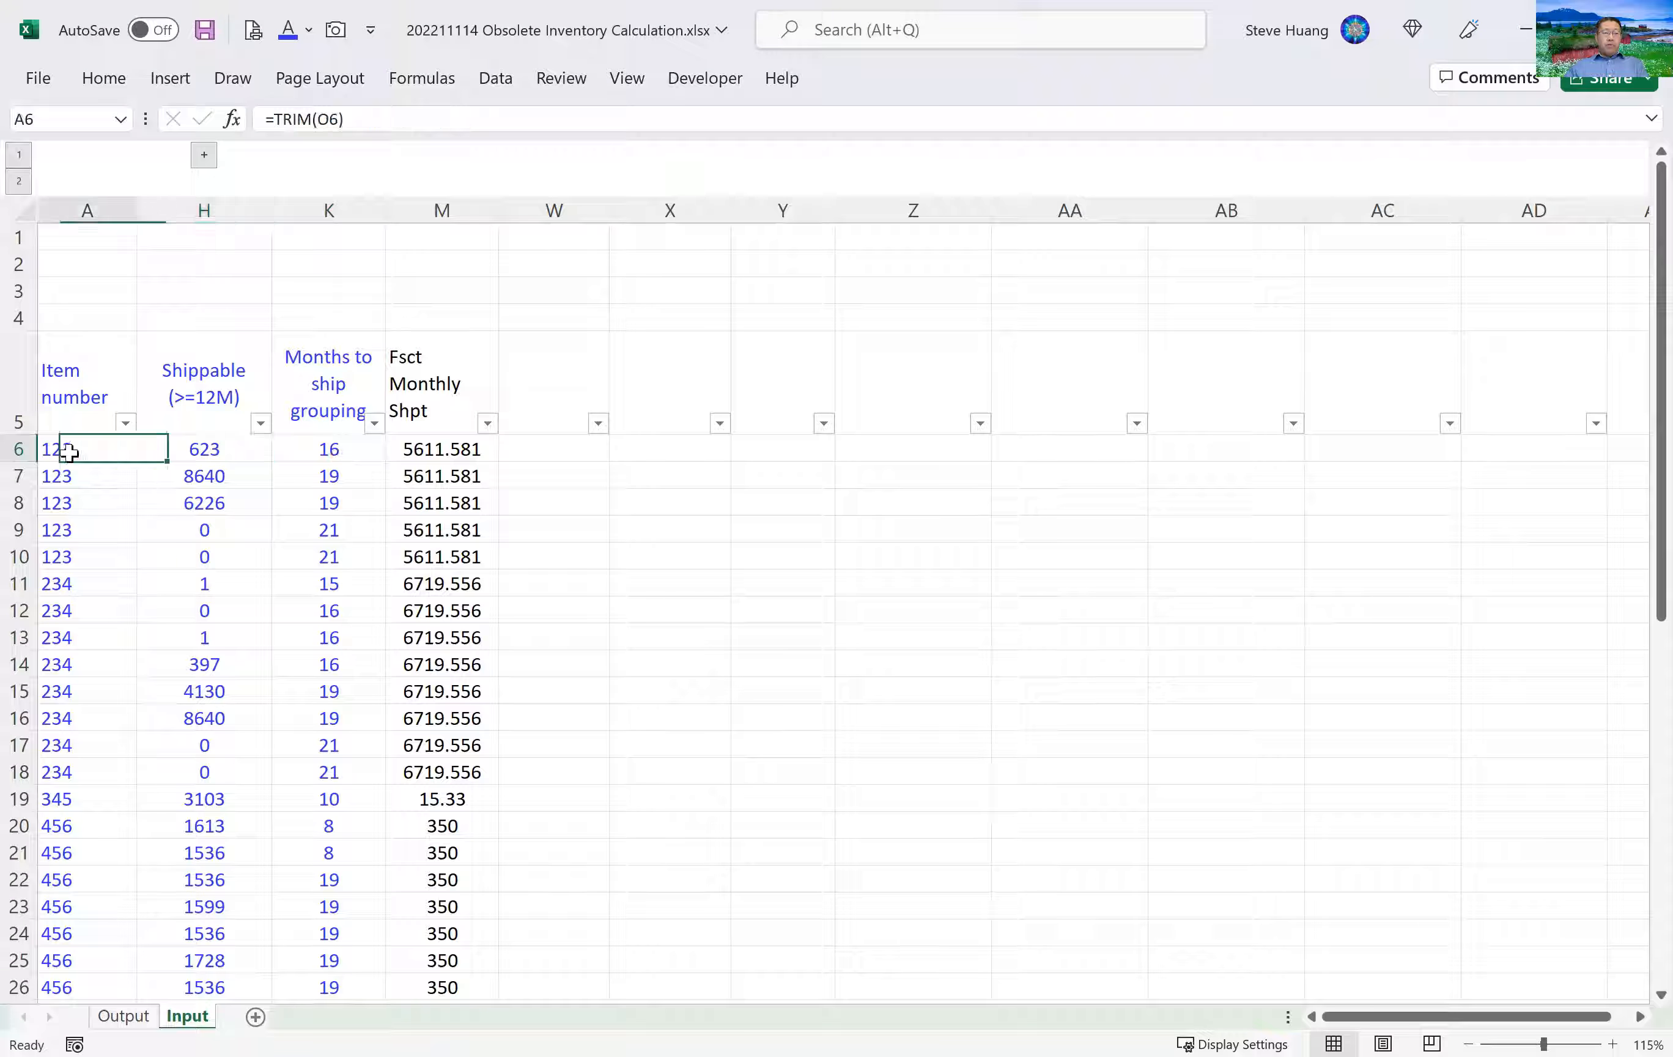
drag(70, 504, 308, 531)
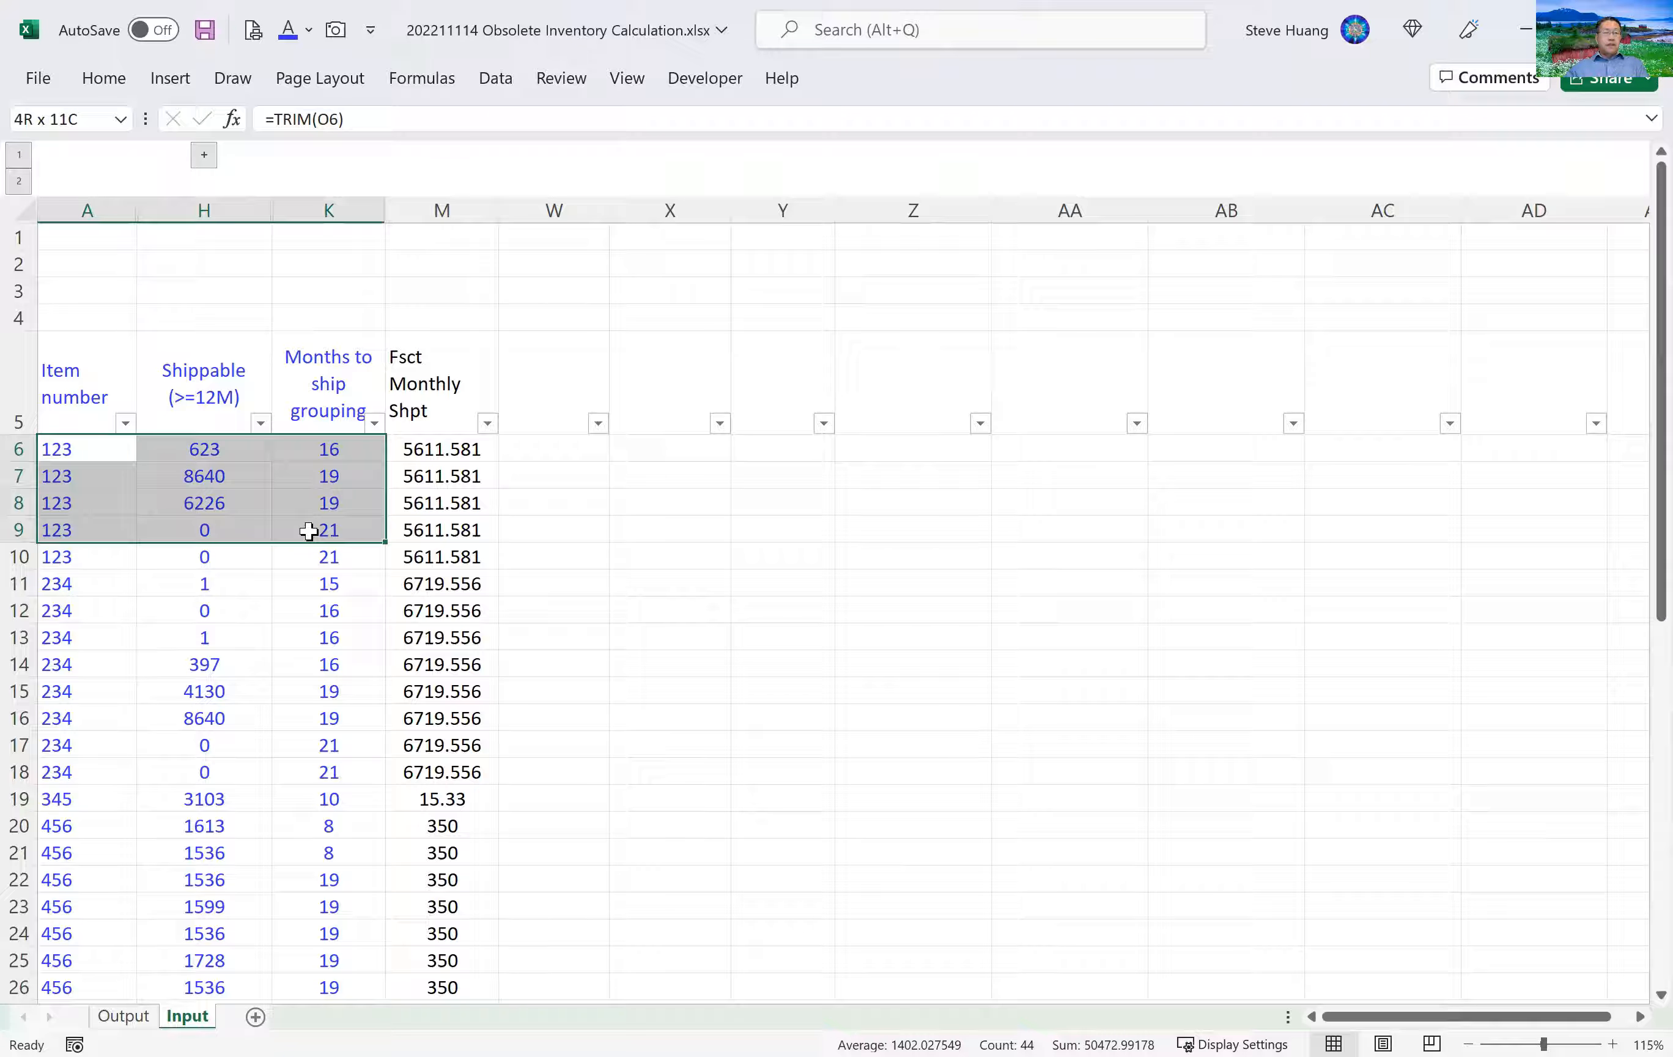
Examine rows sharing one item number and months-to-ship grouping, highlighting H7:K8 and rows 22 through 28.
drag(309, 531, 308, 531)
click(216, 475)
drag(218, 494, 319, 500)
scroll(281, 685, down, 1)
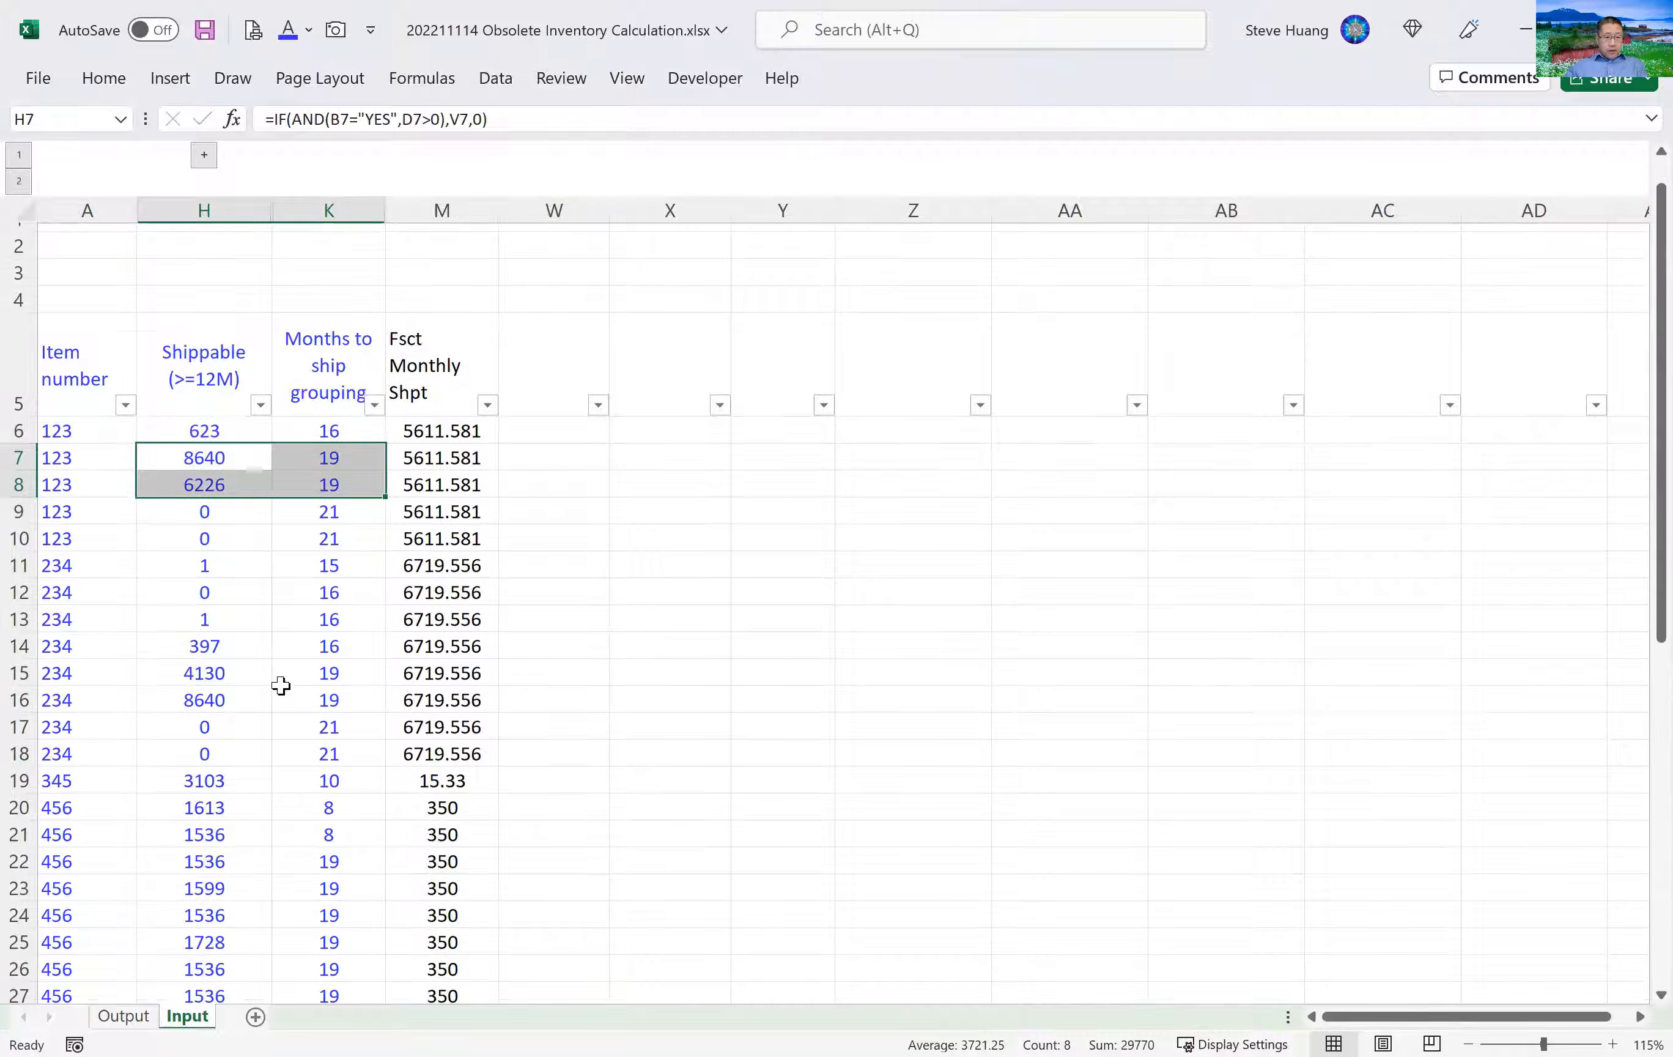
scroll(313, 621, down, 2)
click(315, 621)
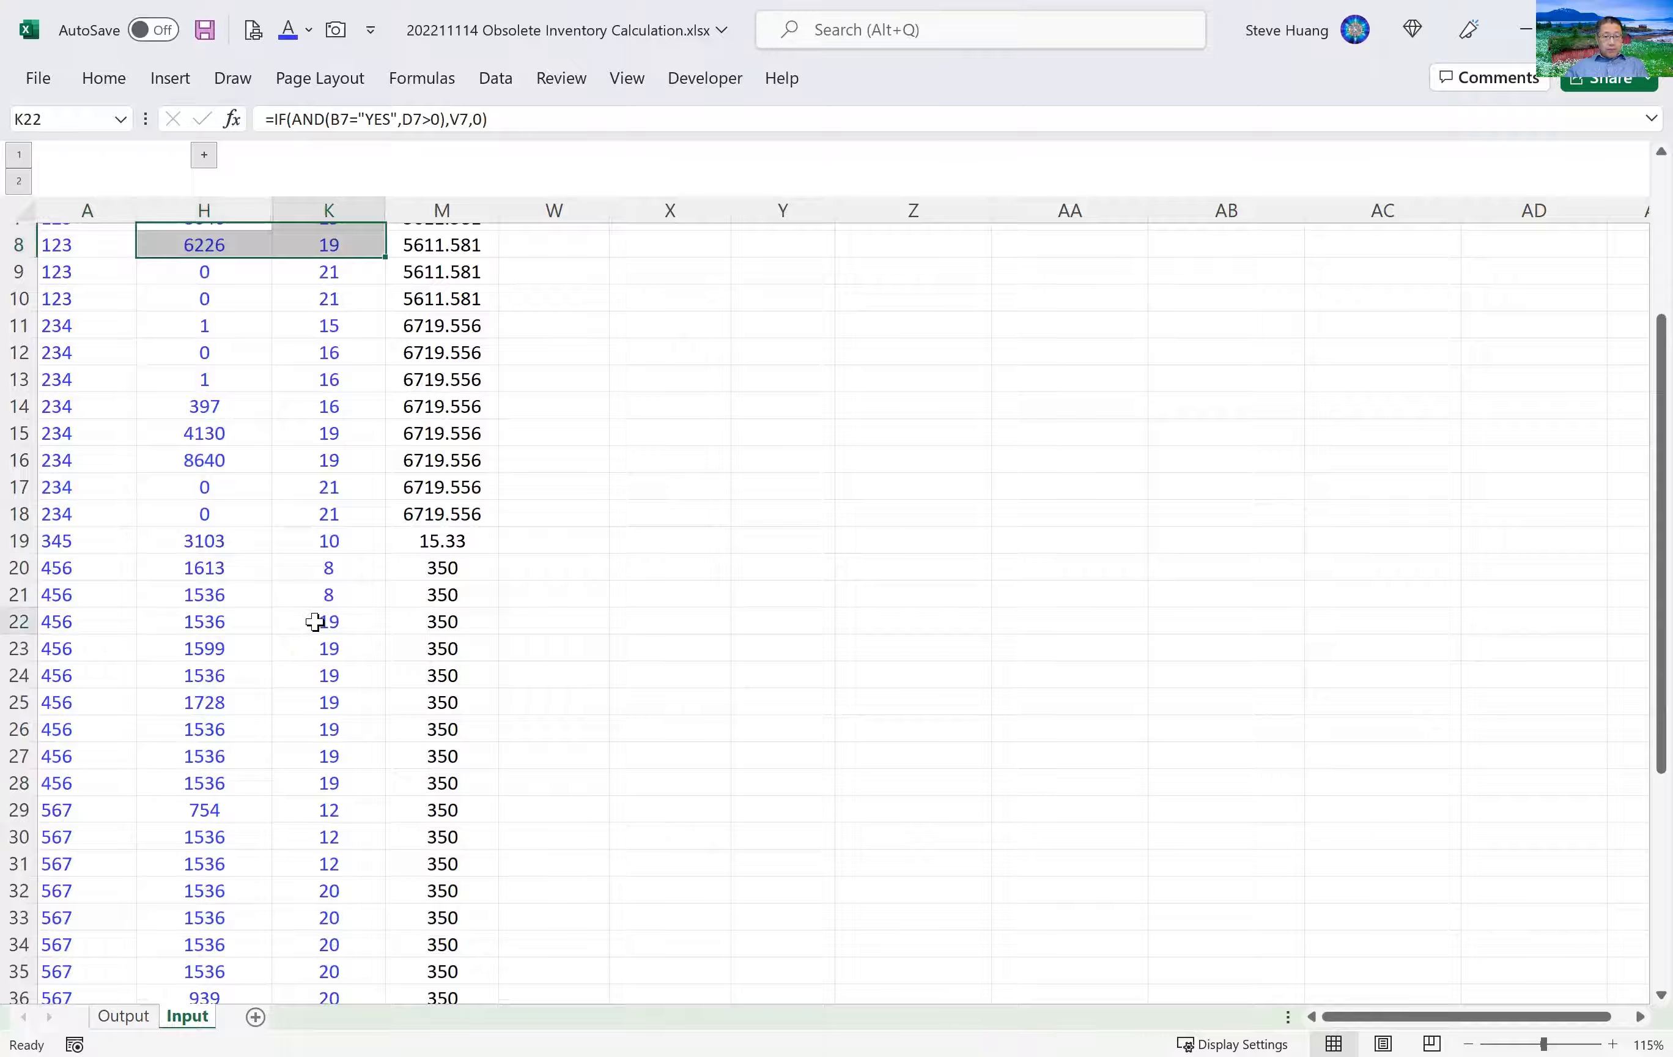
key(shift+space)
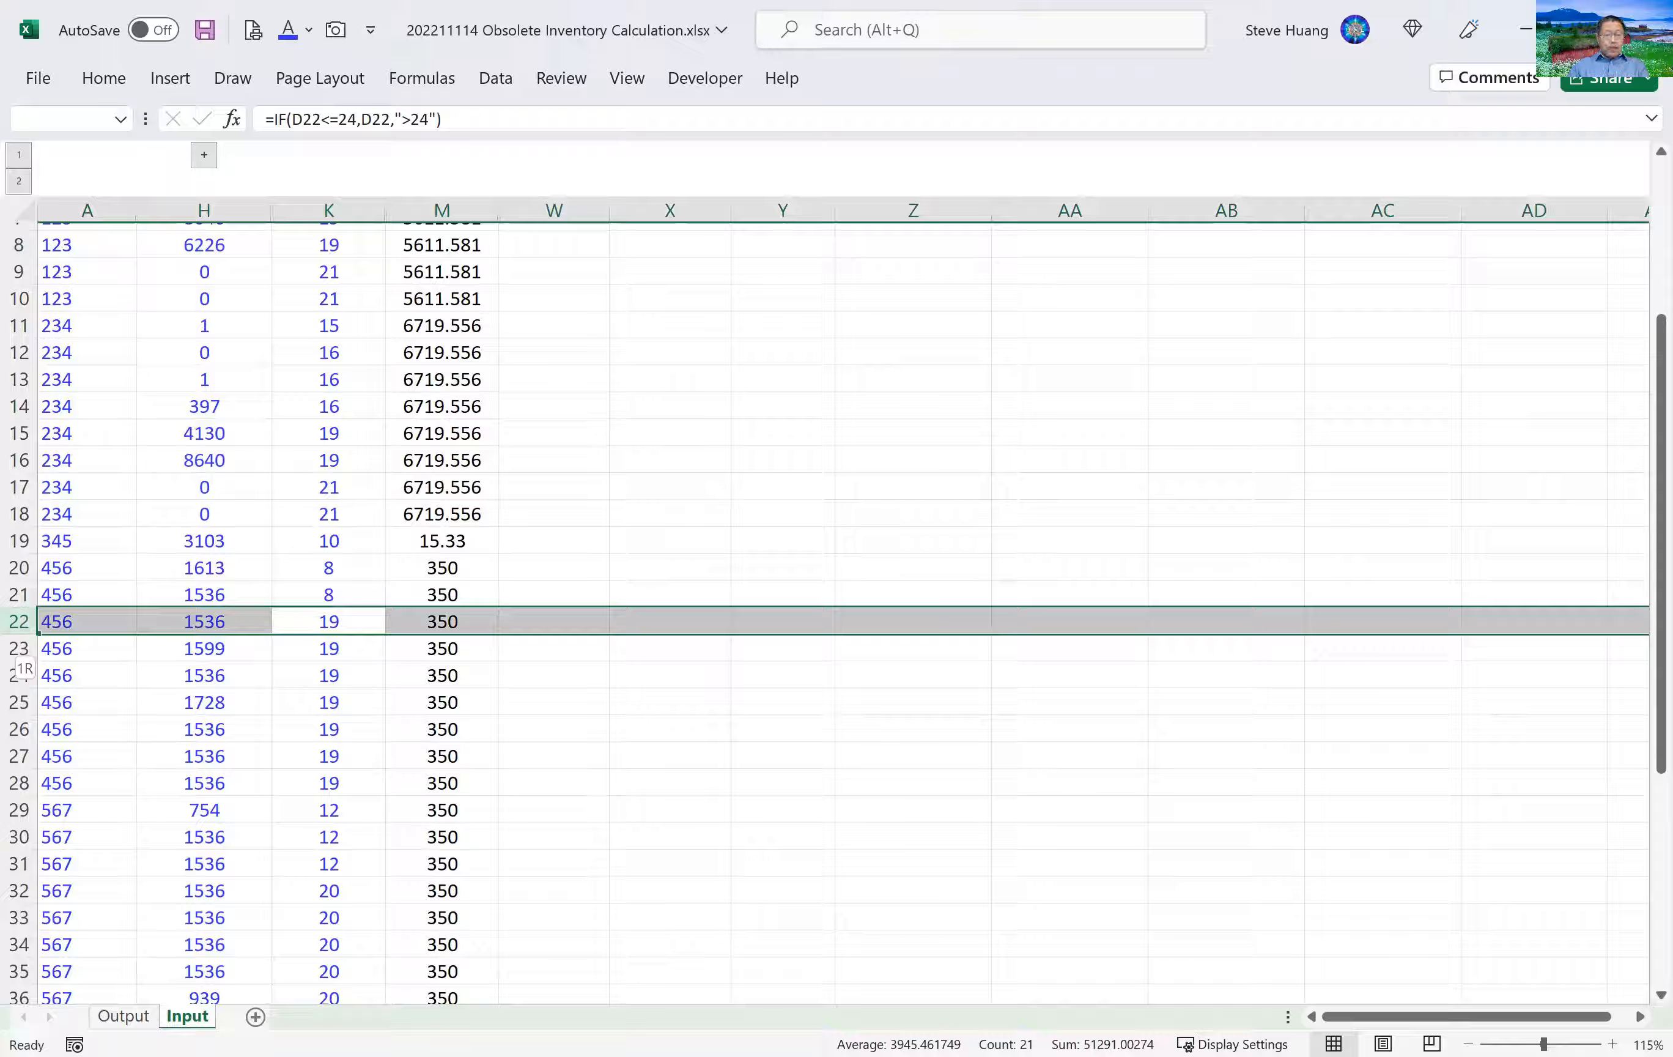
key(shift+Down)
key(shift+Down)
key(shift+Down)
key(shift+Down)
key(shift+Down)
key(shift+Down)
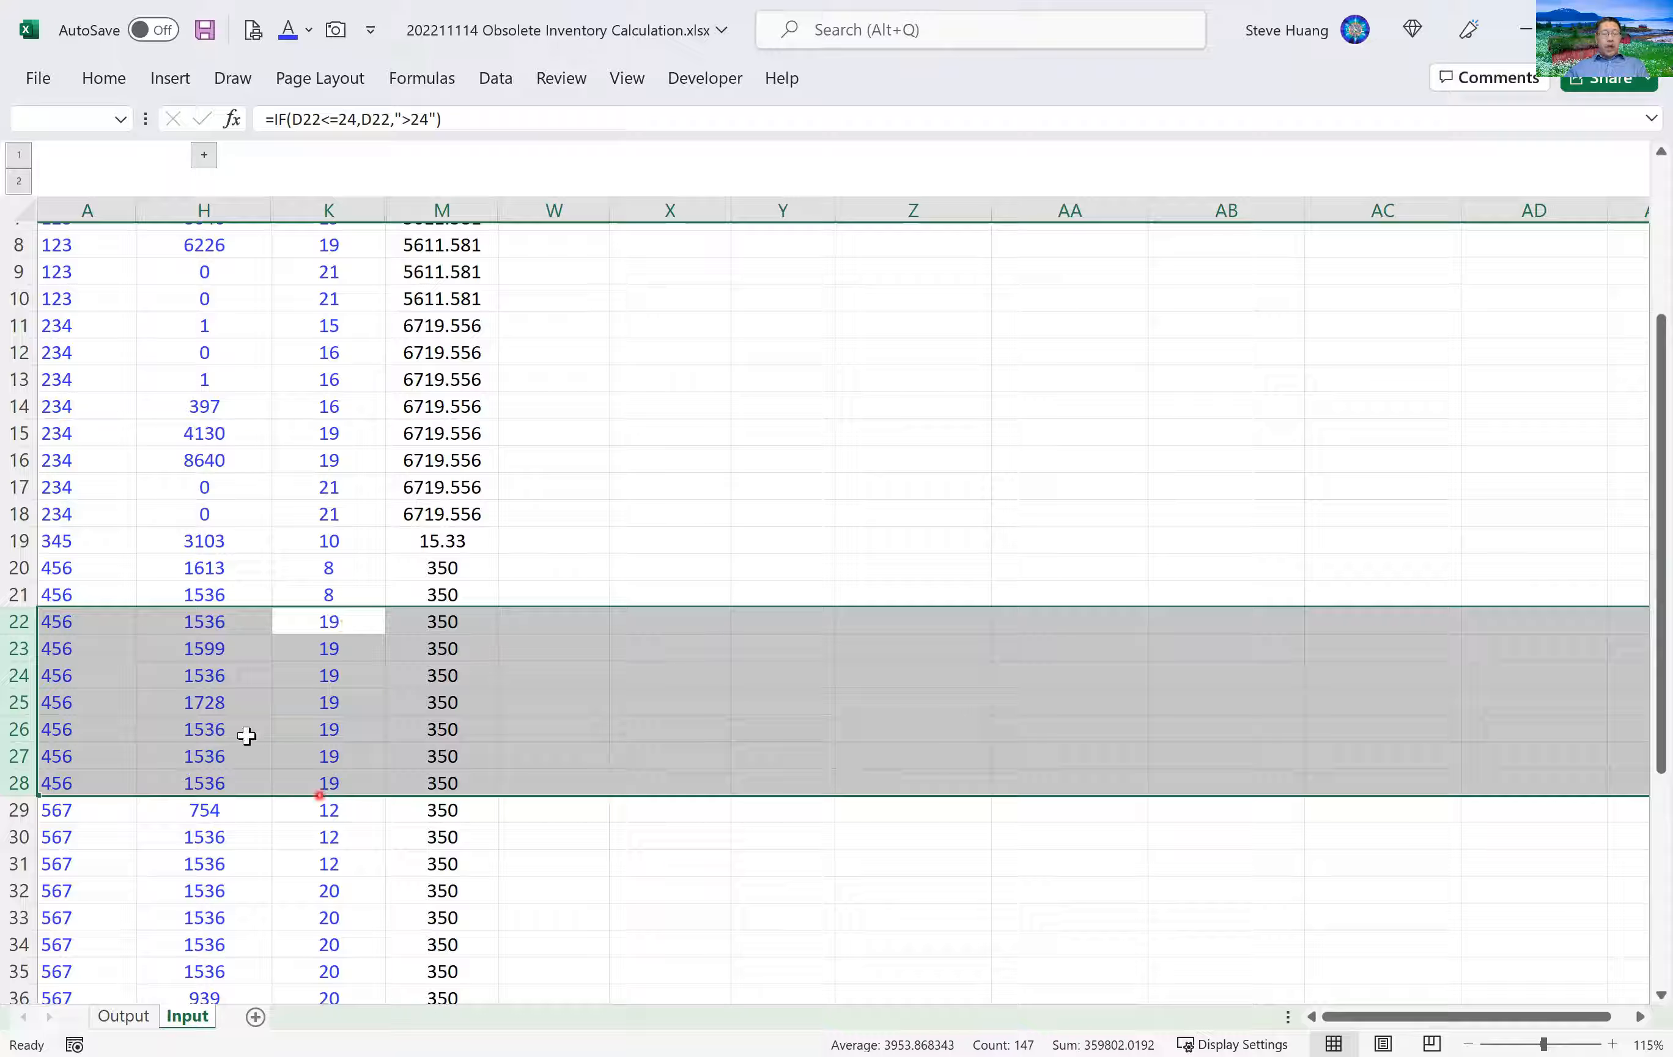
Total the shippable quantities H22:H28 with a SUM formula in cell W28.
click(563, 784)
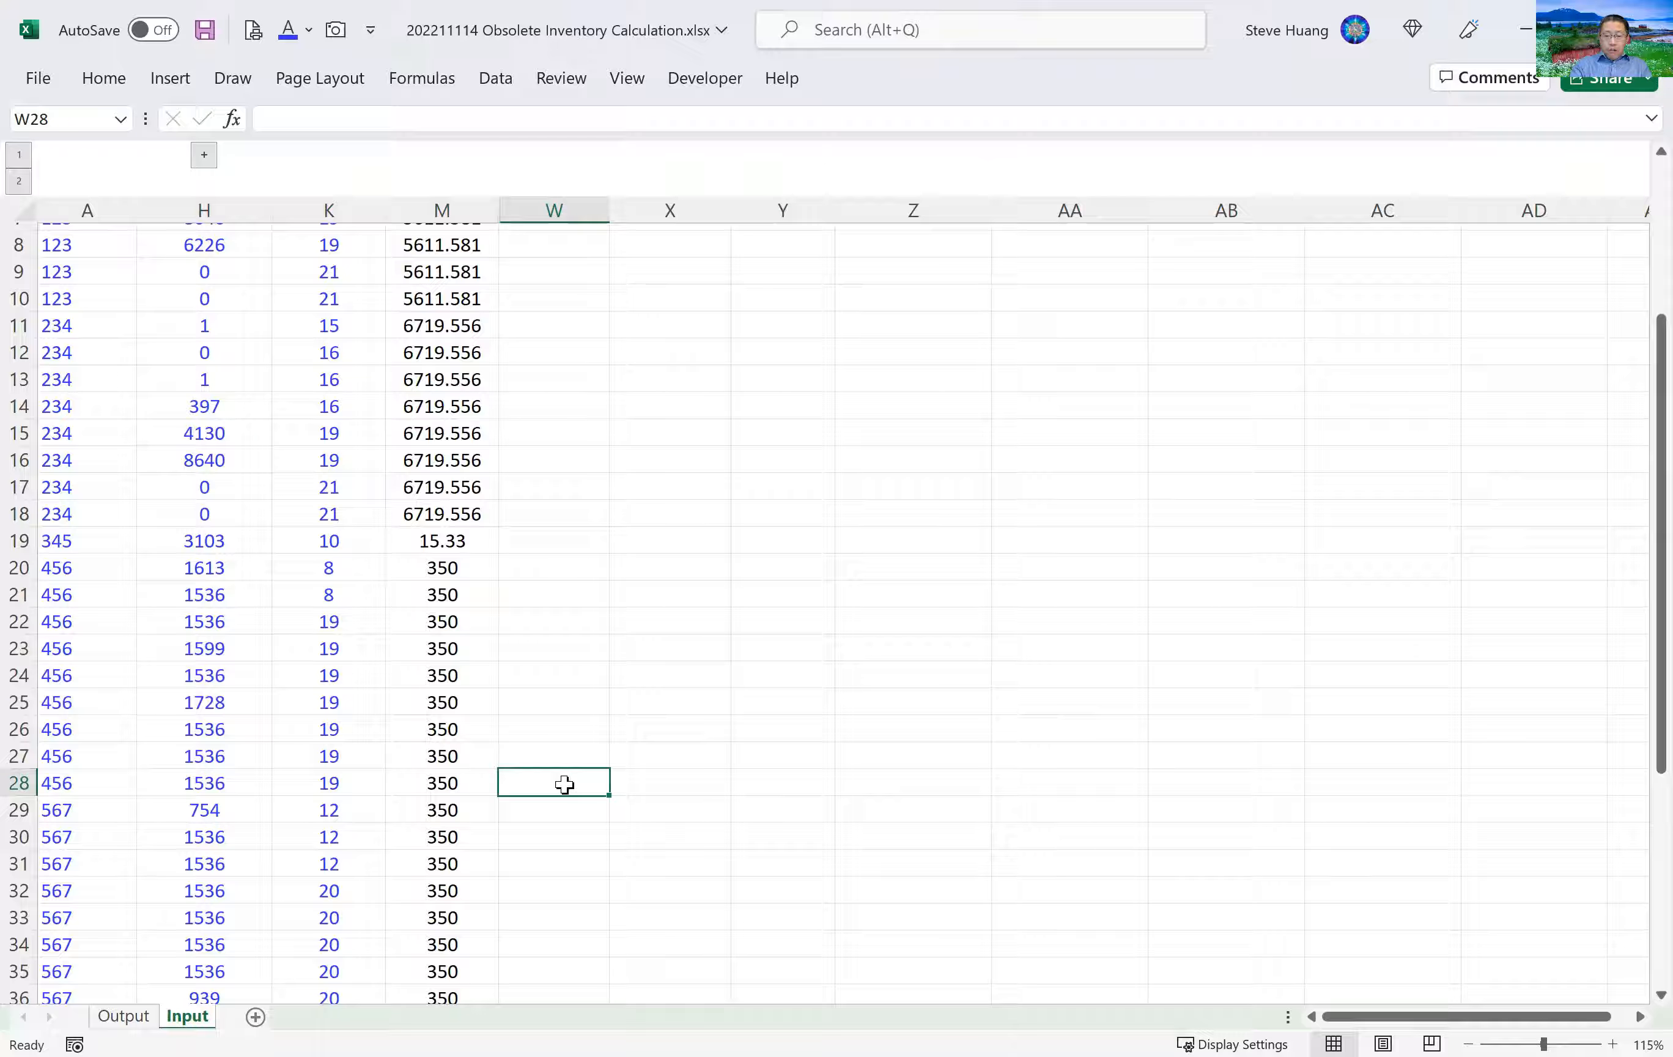
key(alt+equal)
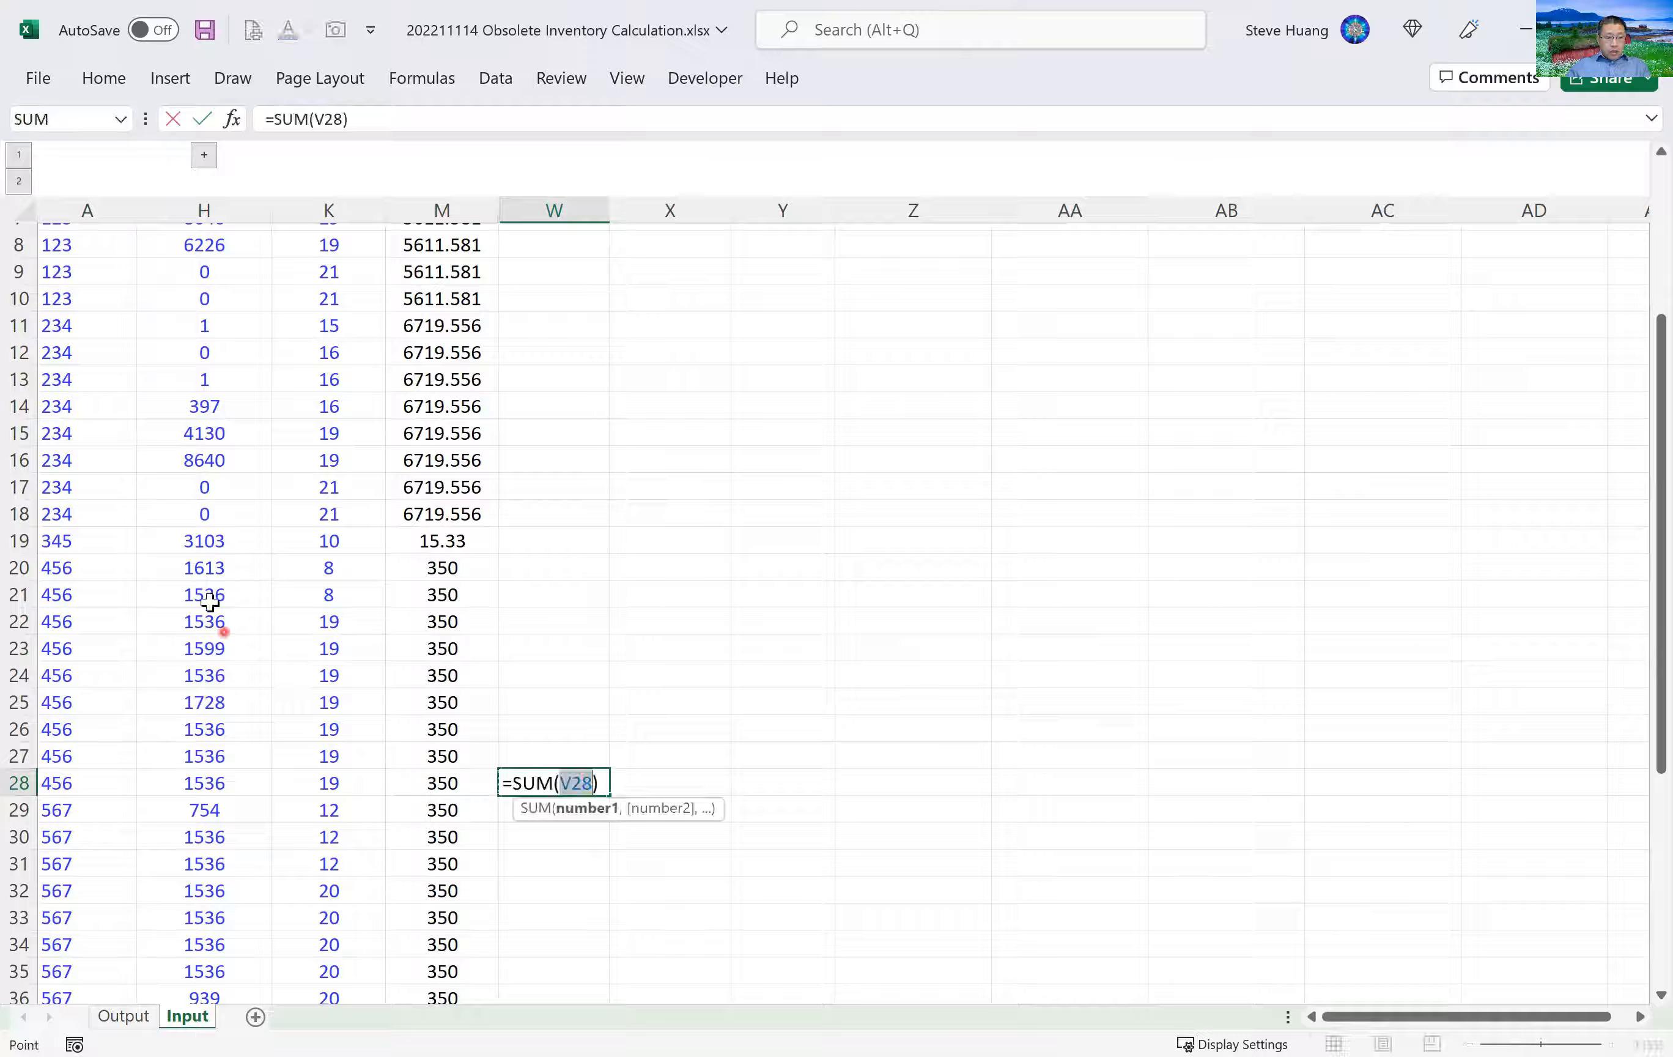
drag(199, 624, 201, 787)
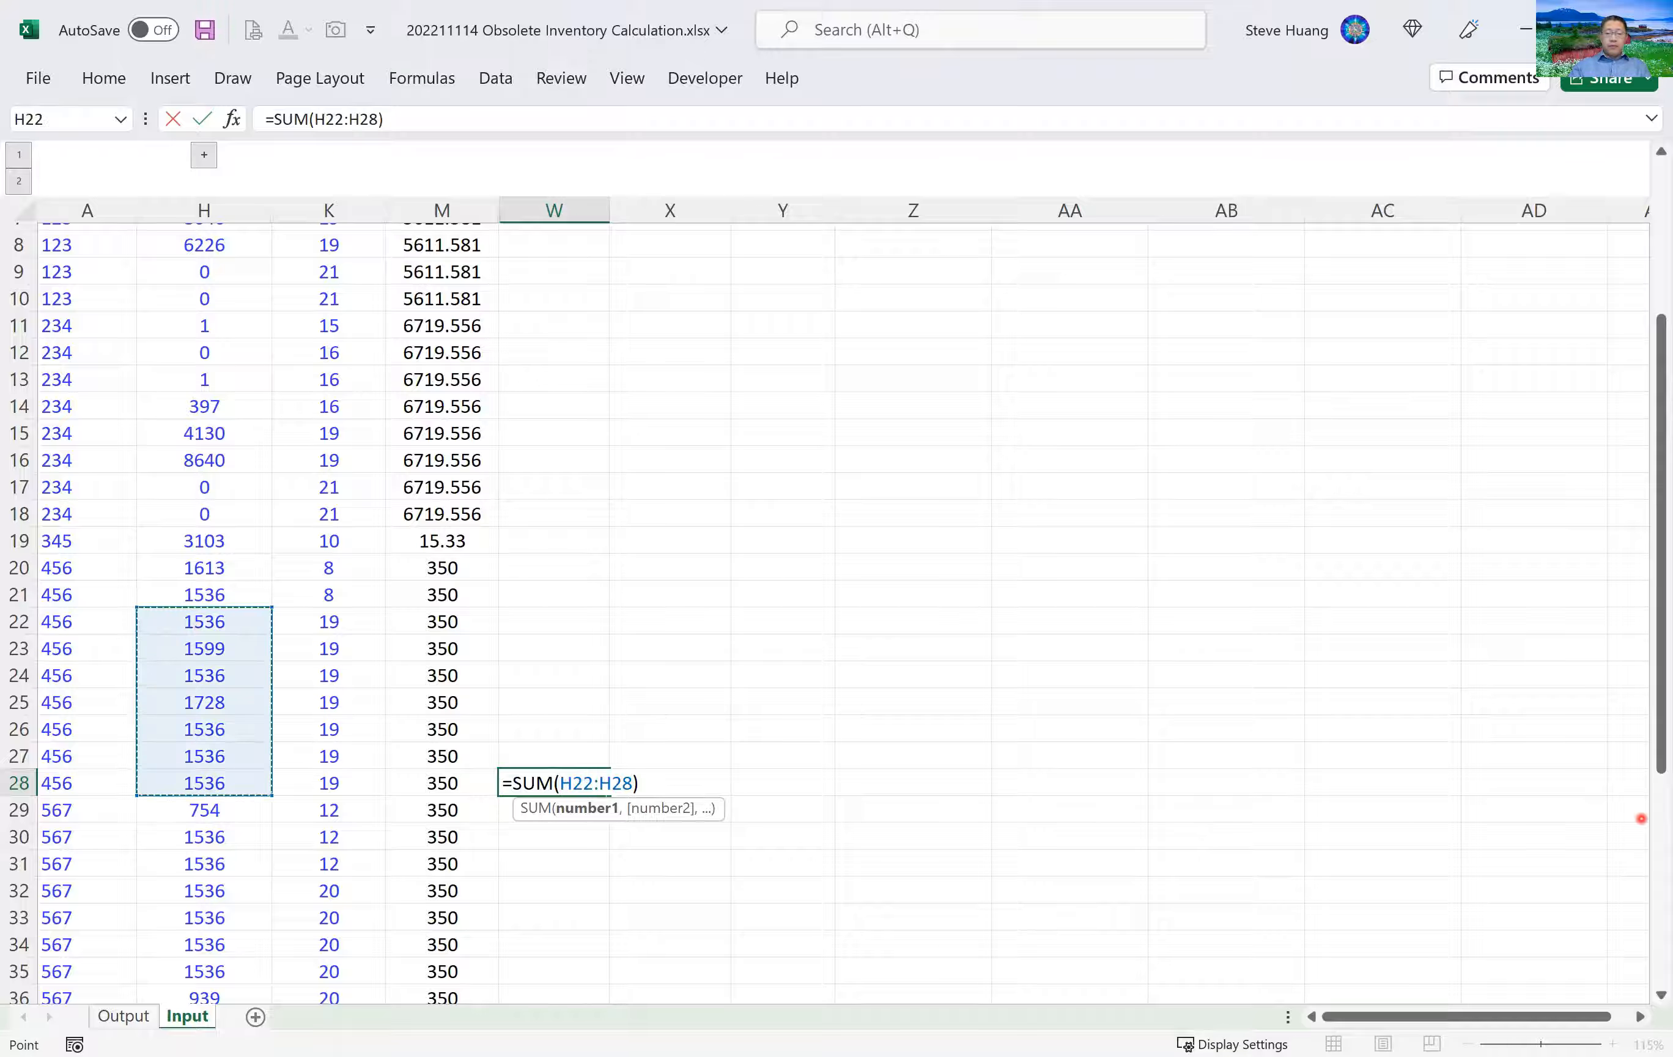
key(Return)
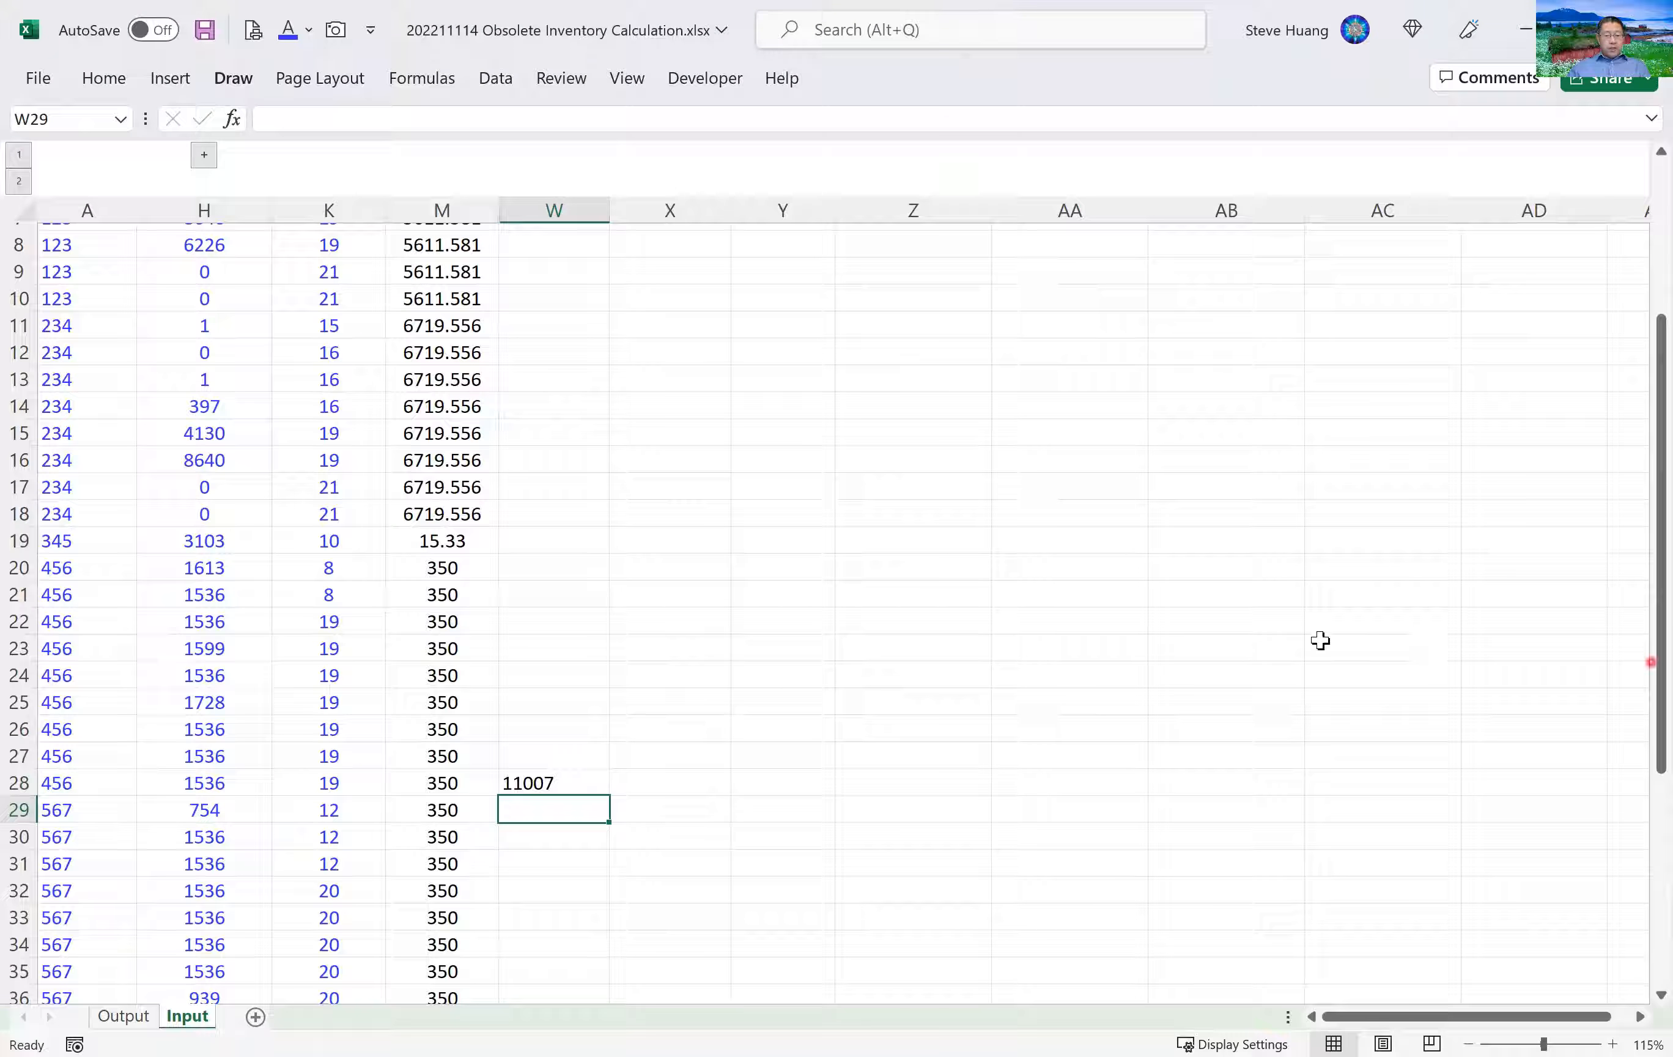
click(583, 782)
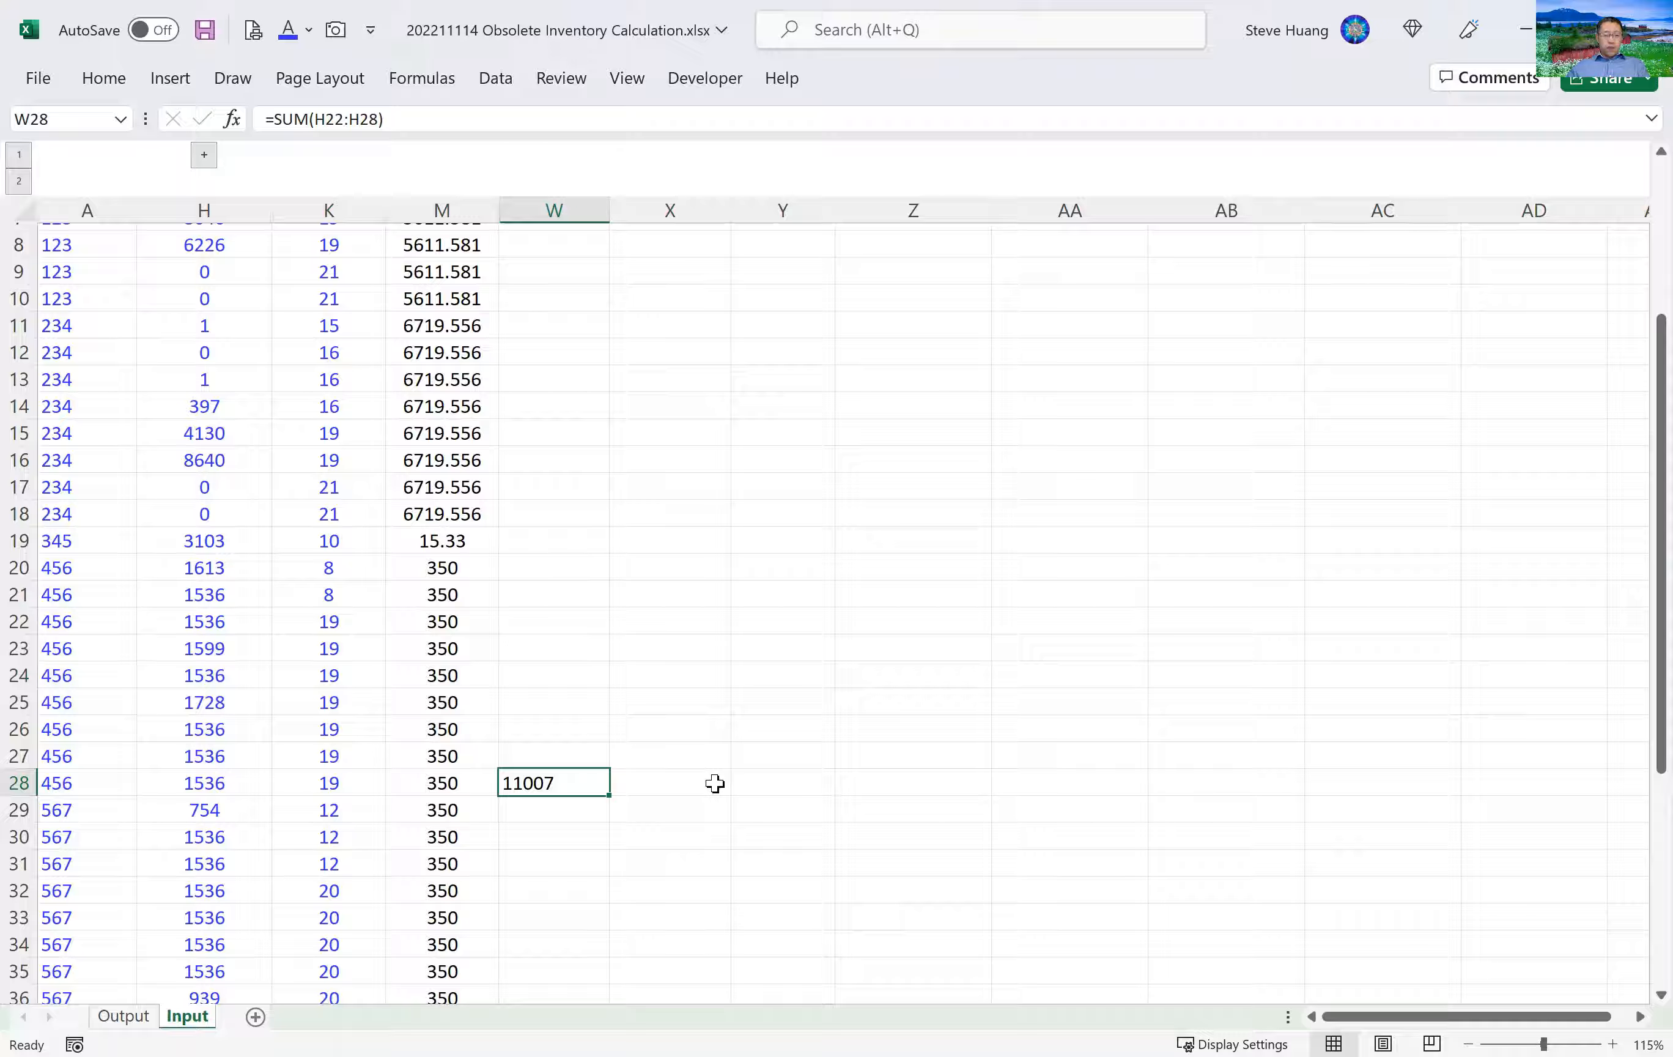
Compare the quantities in H22:H28 and the months-to-ship groupings in K22:K28 with the row 28 total.
drag(332, 783, 555, 782)
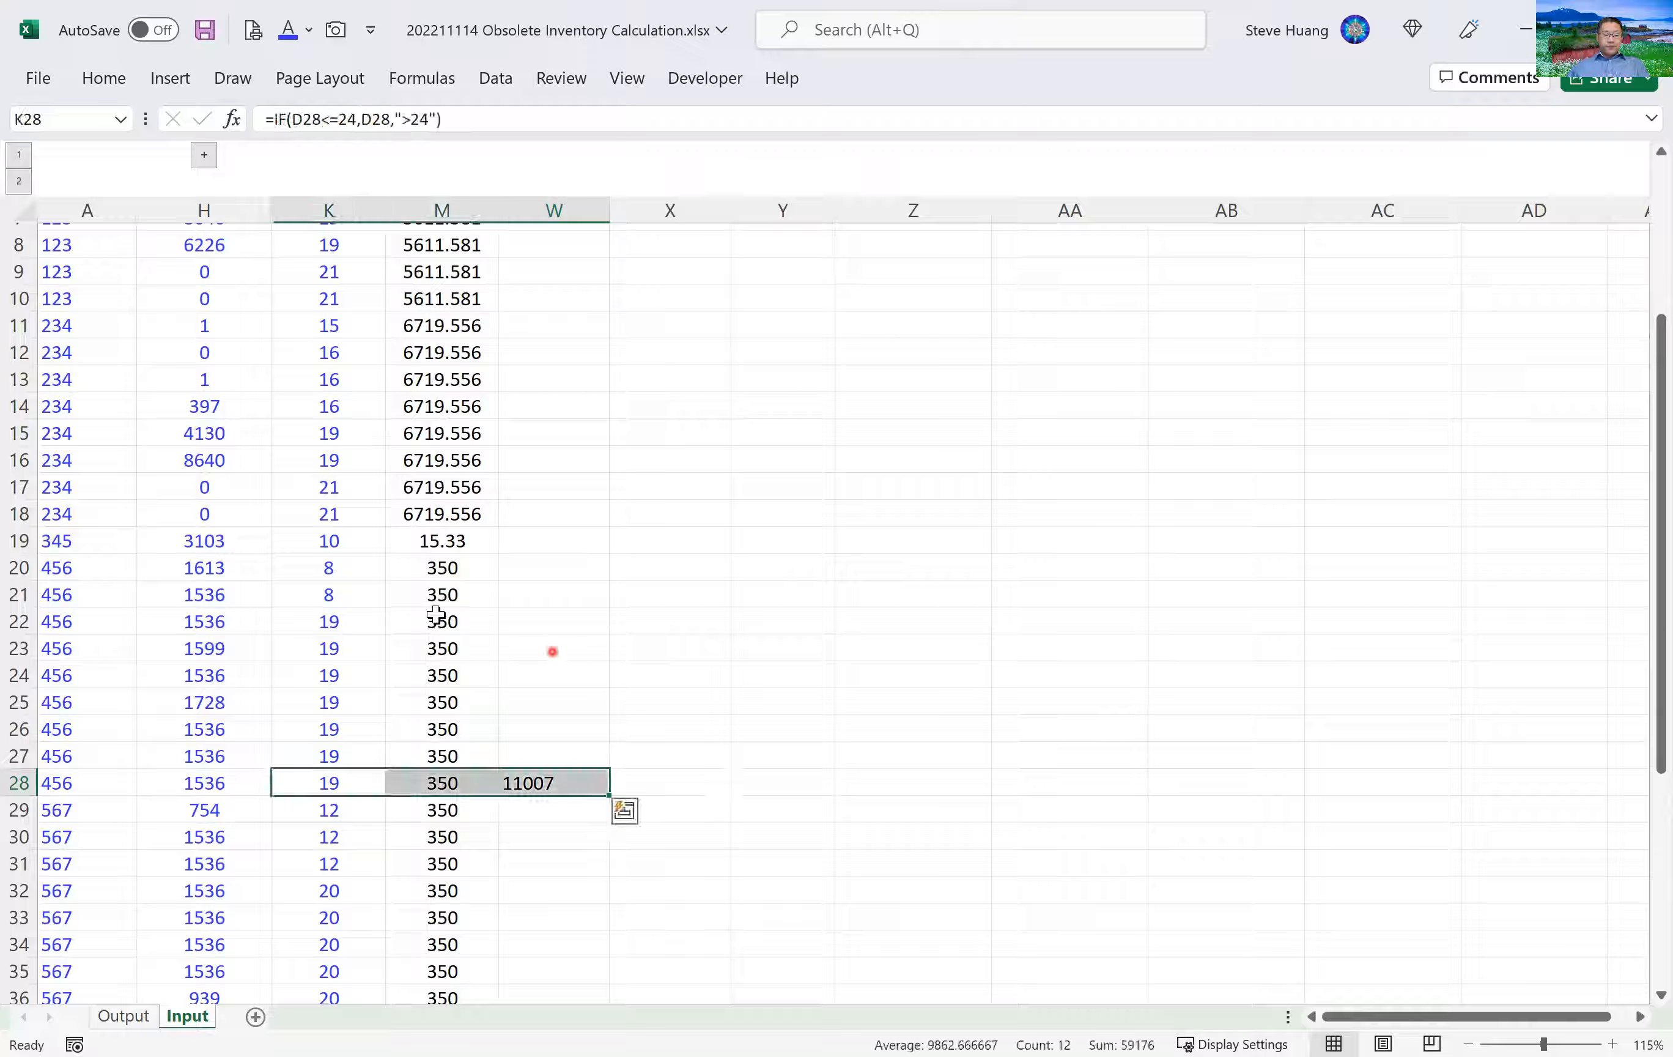
click(595, 624)
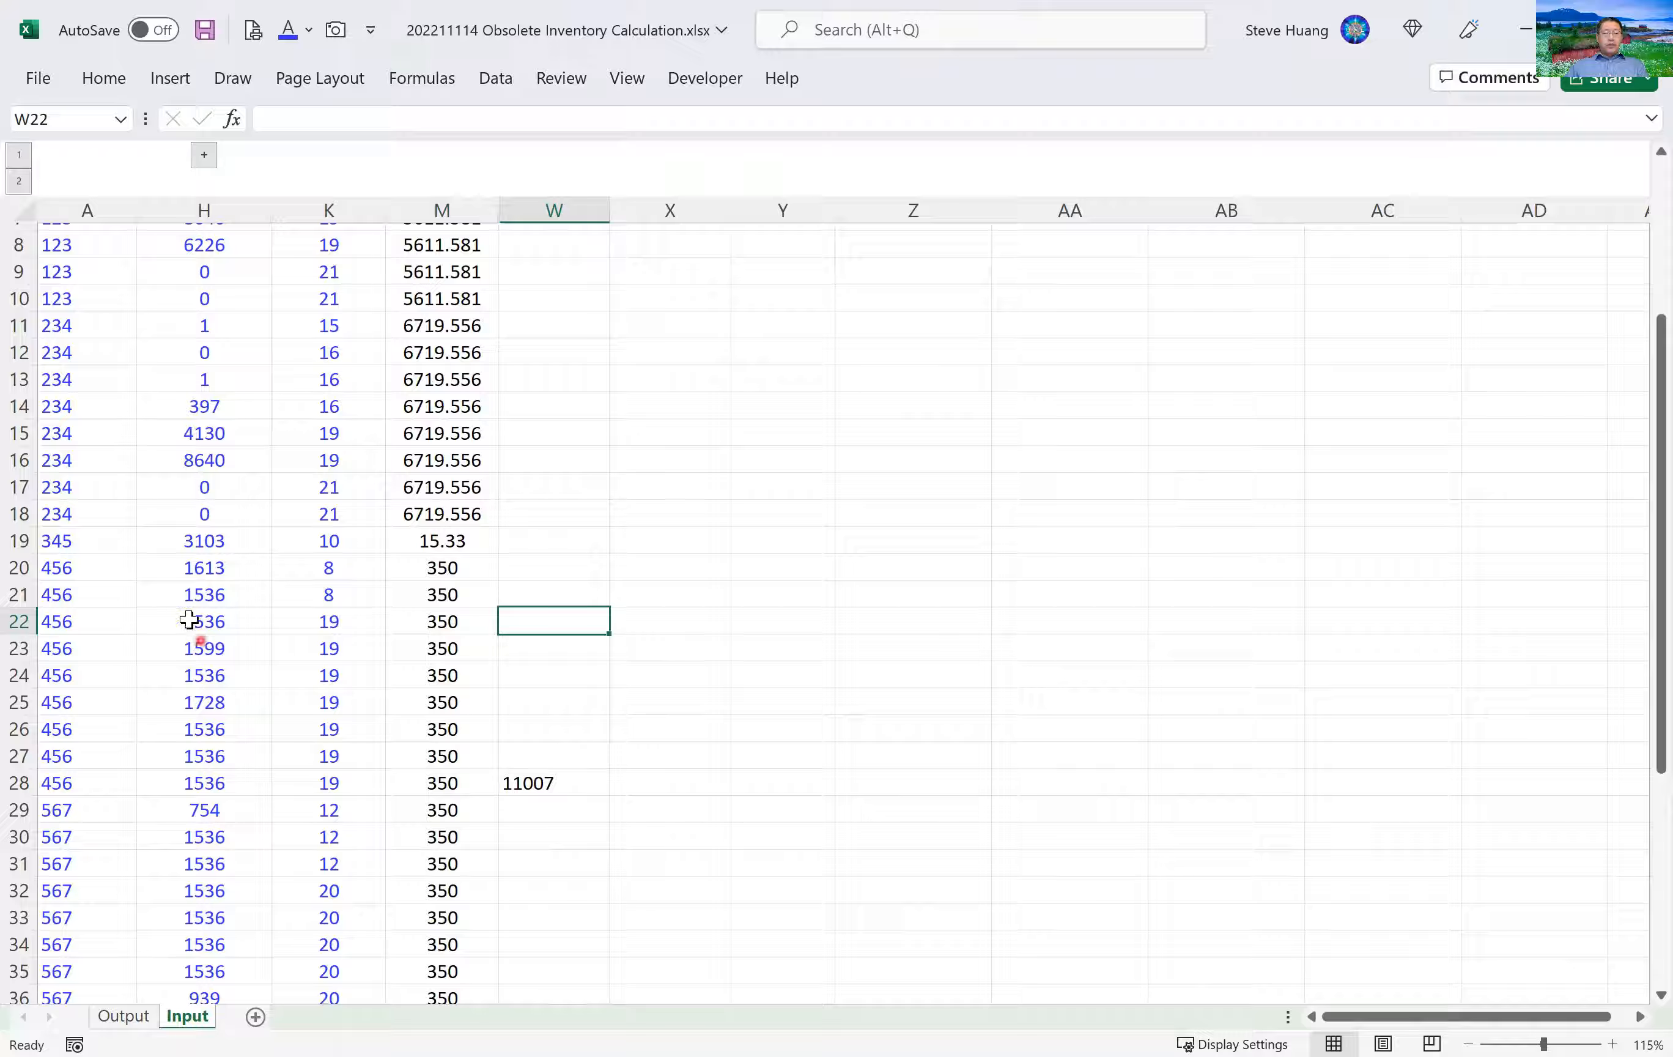
drag(190, 622, 190, 749)
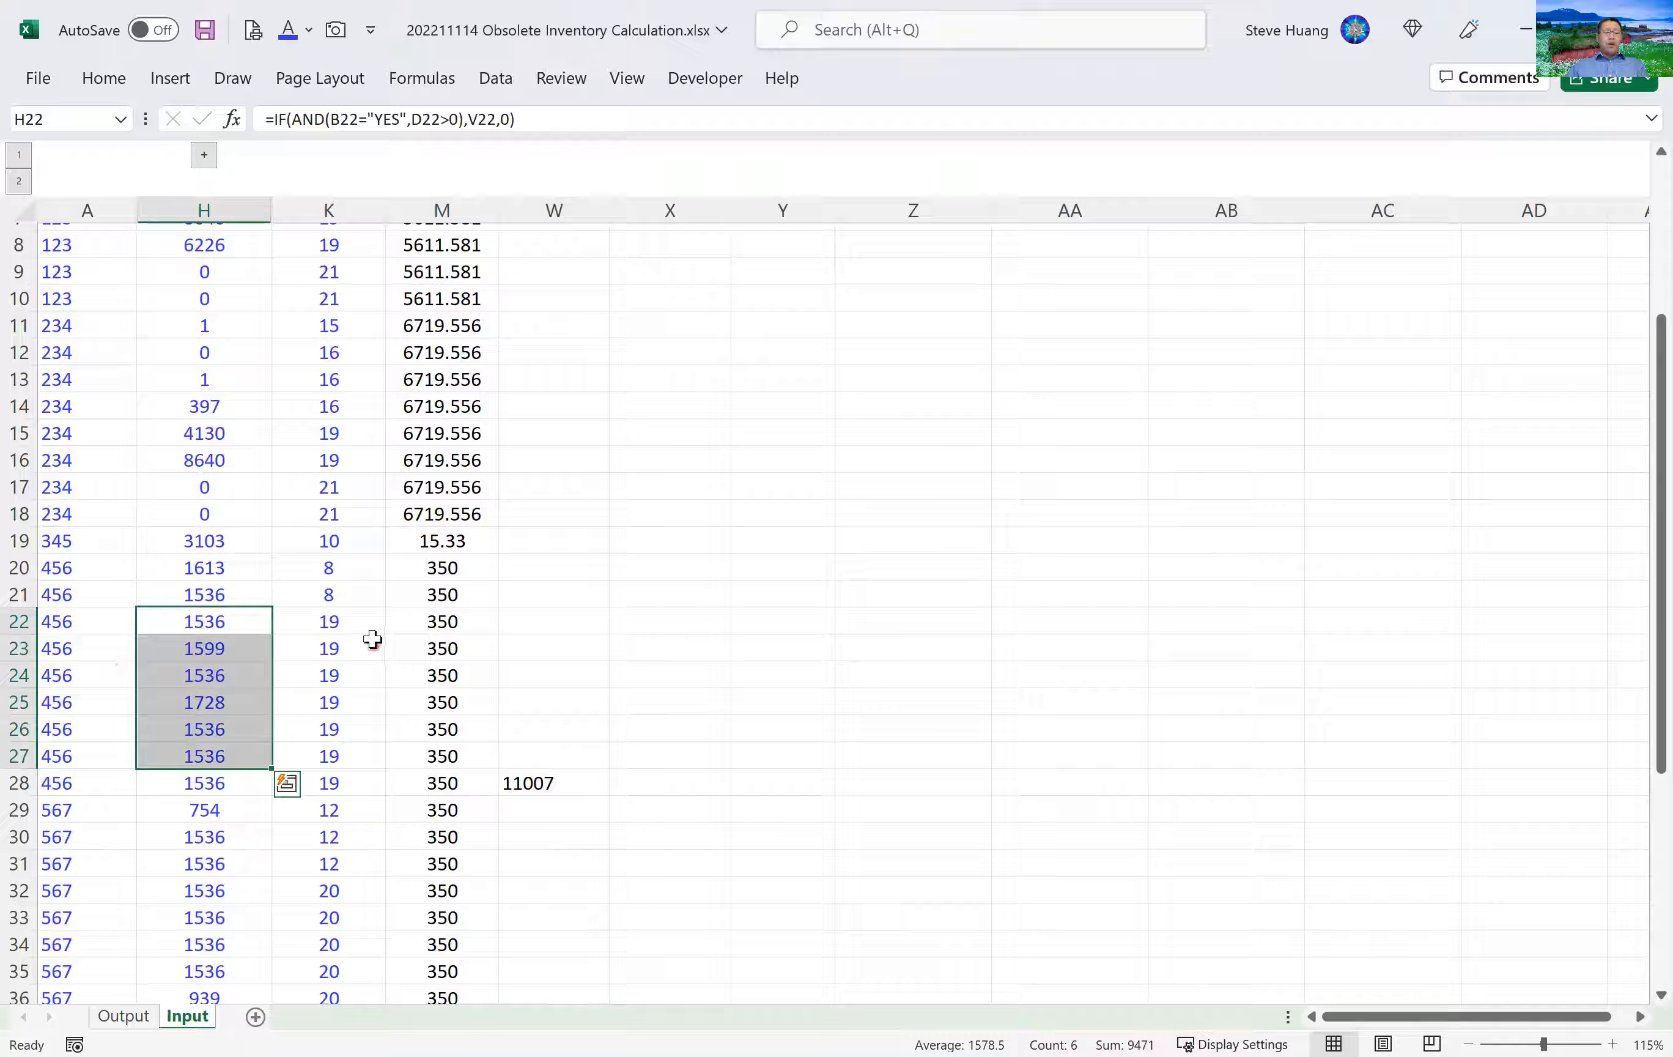
drag(331, 624, 330, 784)
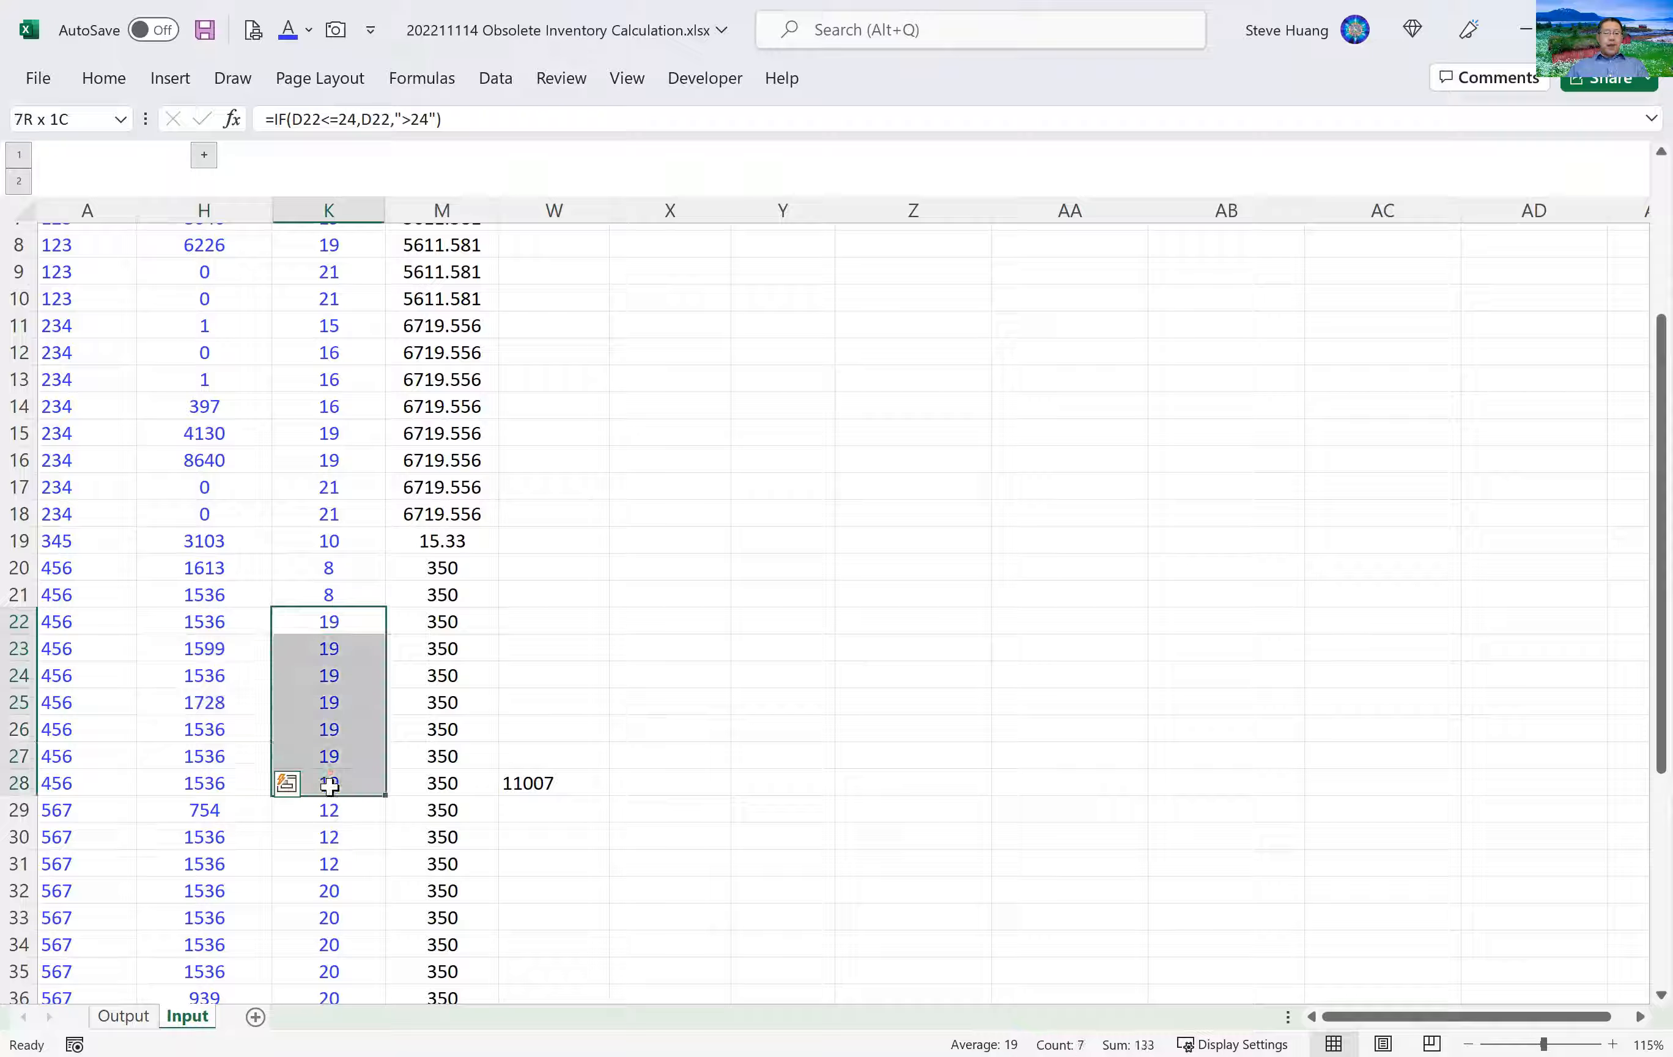
click(210, 622)
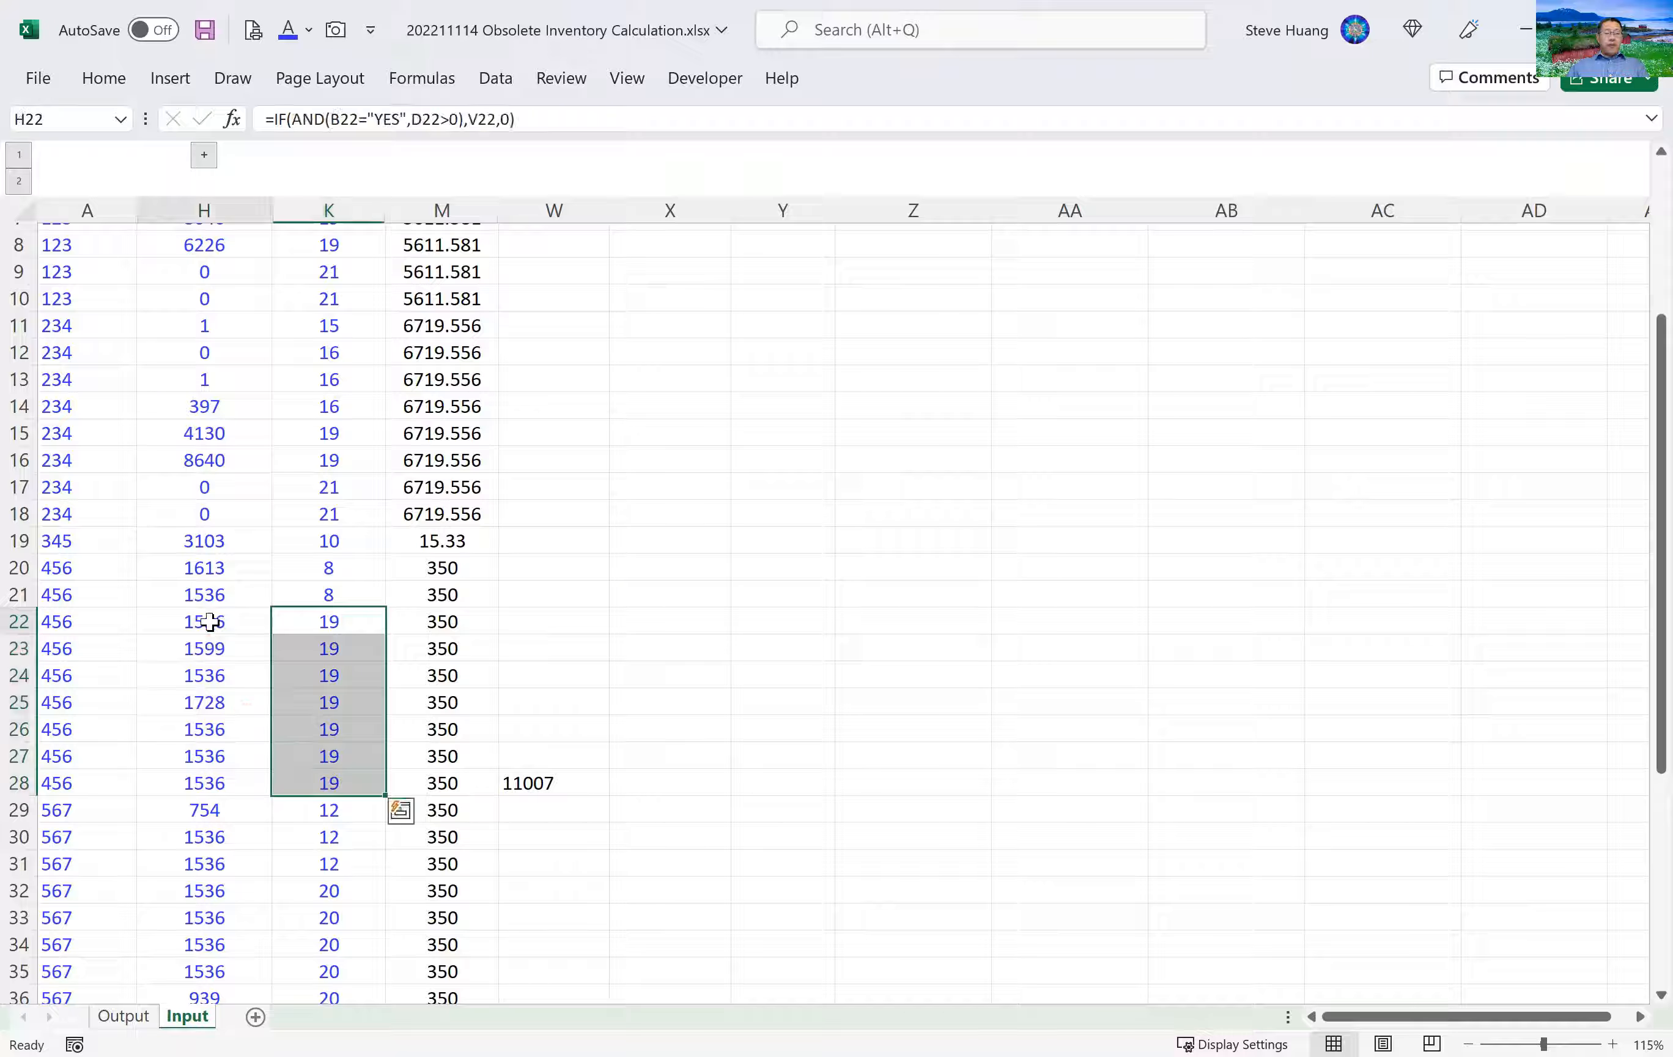
drag(210, 622, 209, 783)
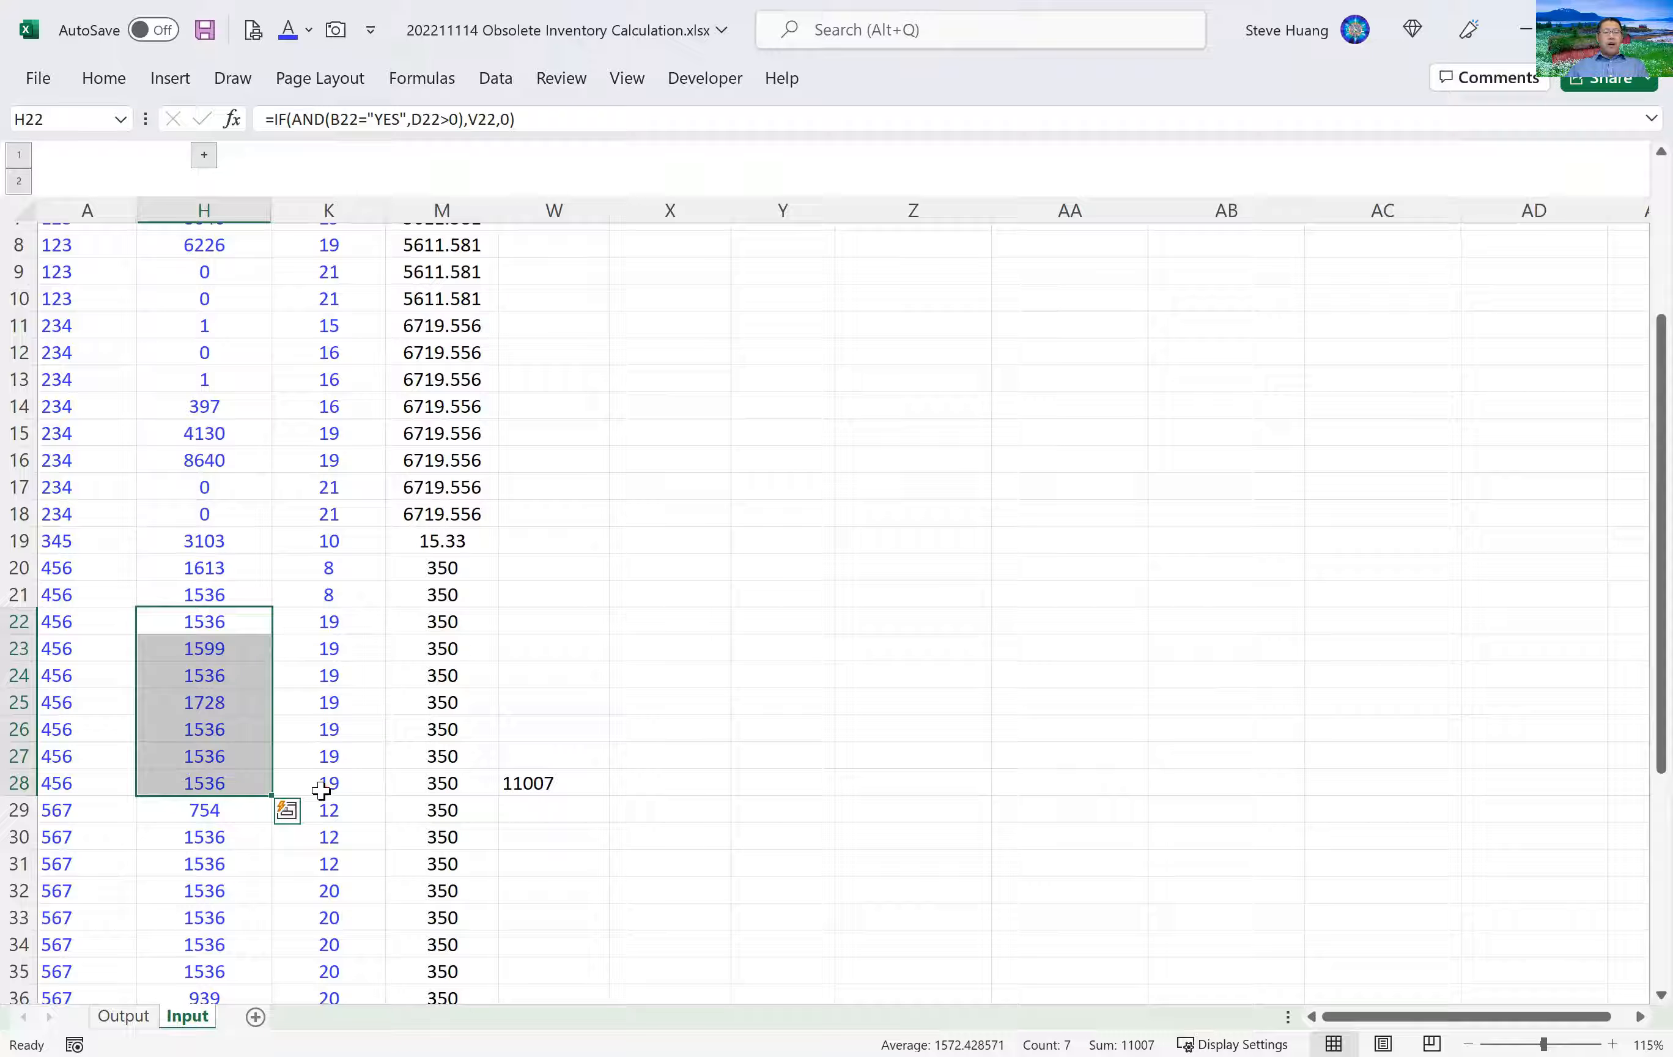
Review the shippable quantities in H21:H28 and clear the trial total from W28.
click(606, 787)
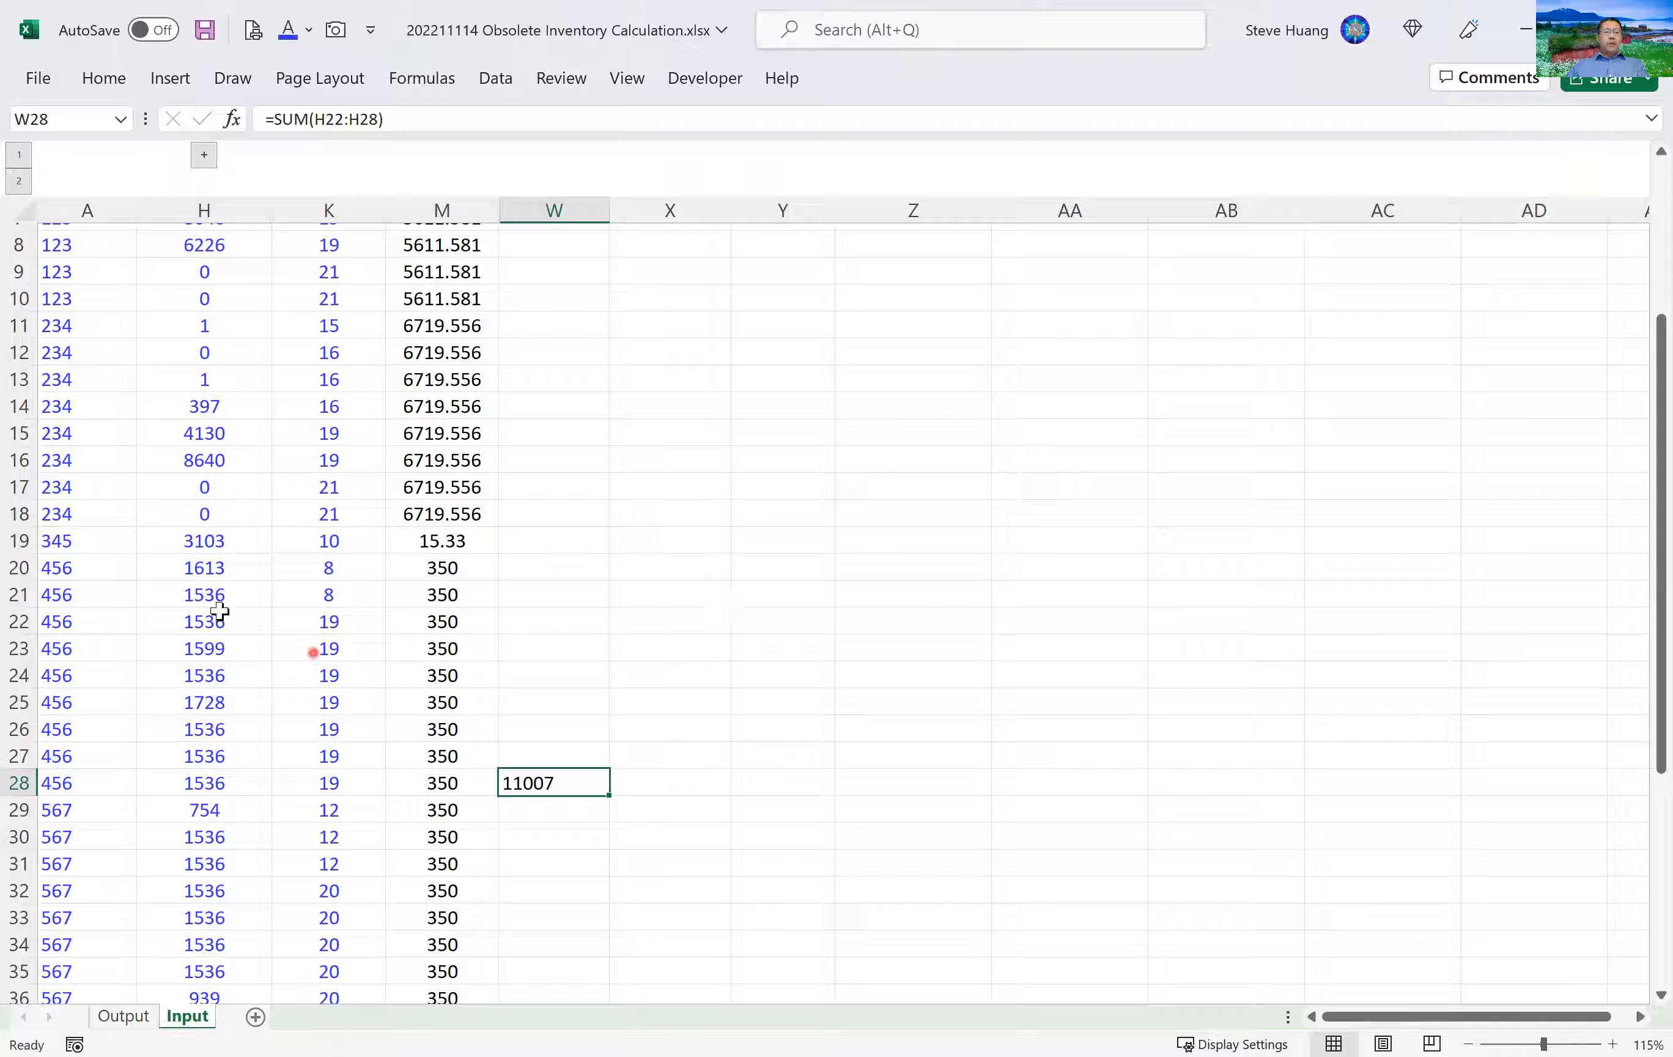
drag(195, 597, 203, 781)
click(581, 782)
key(Delete)
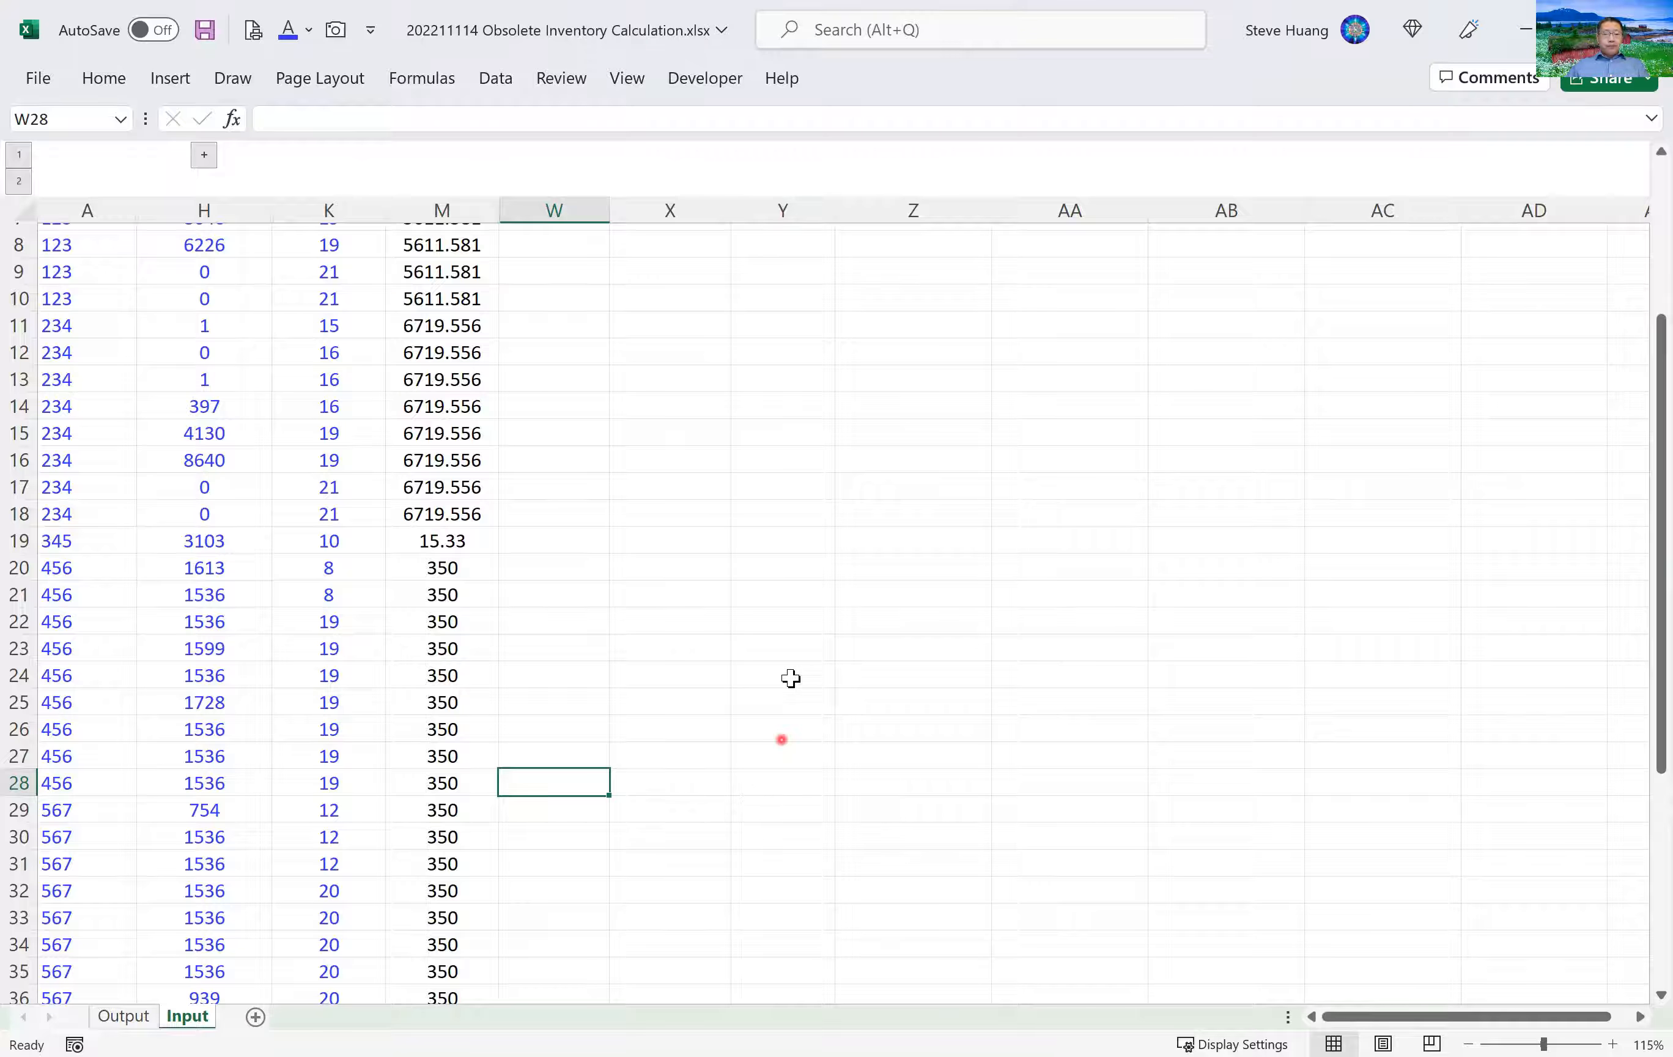
Compare the item number, shippable quantity and months-to-ship grouping in rows 6, 7 and 8 one row at a time.
scroll(790, 678, up, 3)
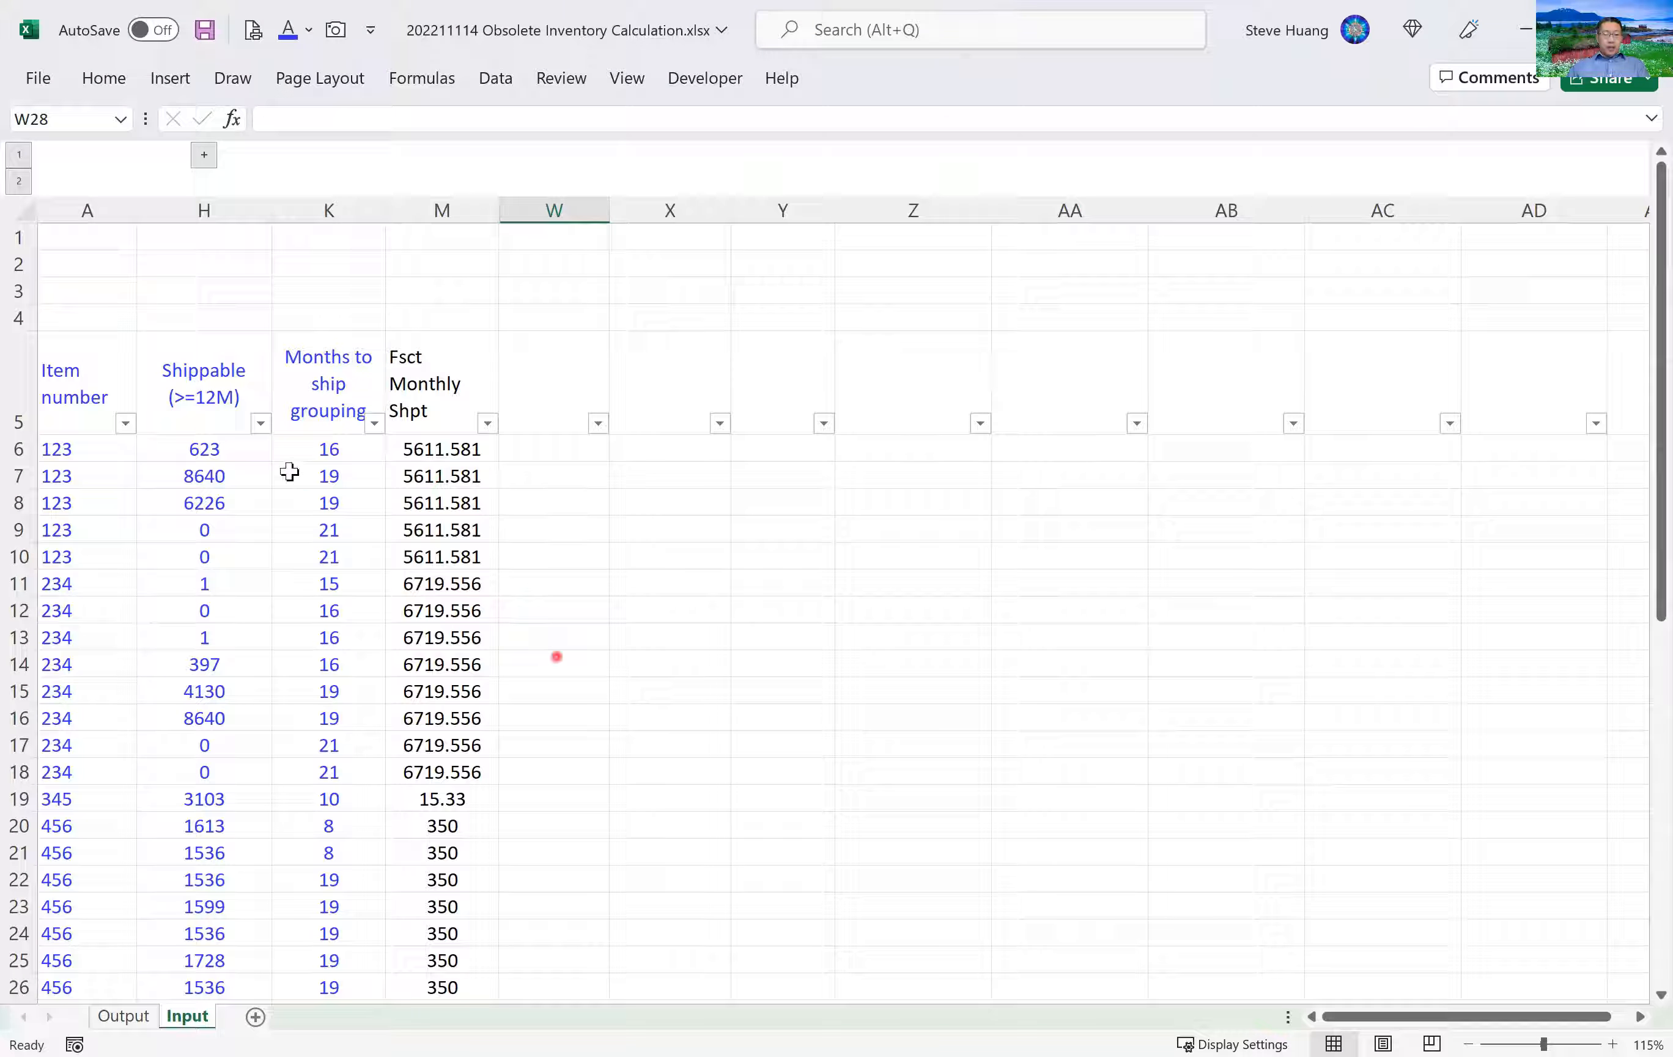
click(331, 448)
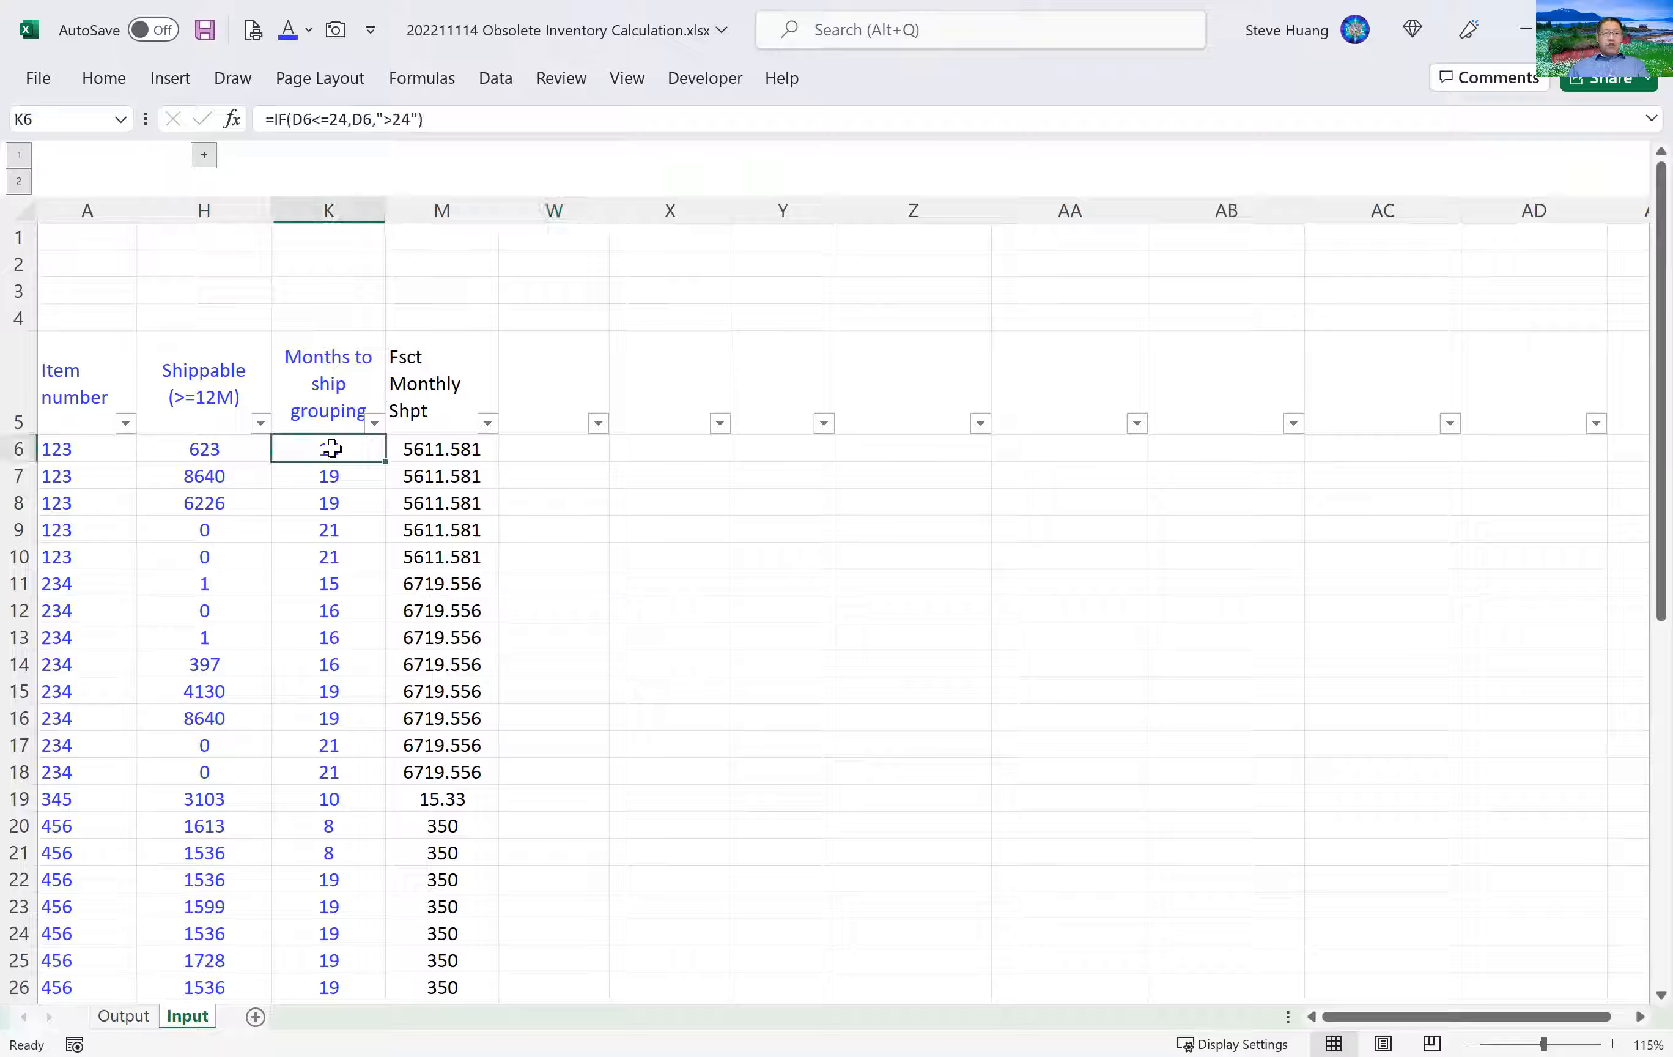
shift+click(58, 448)
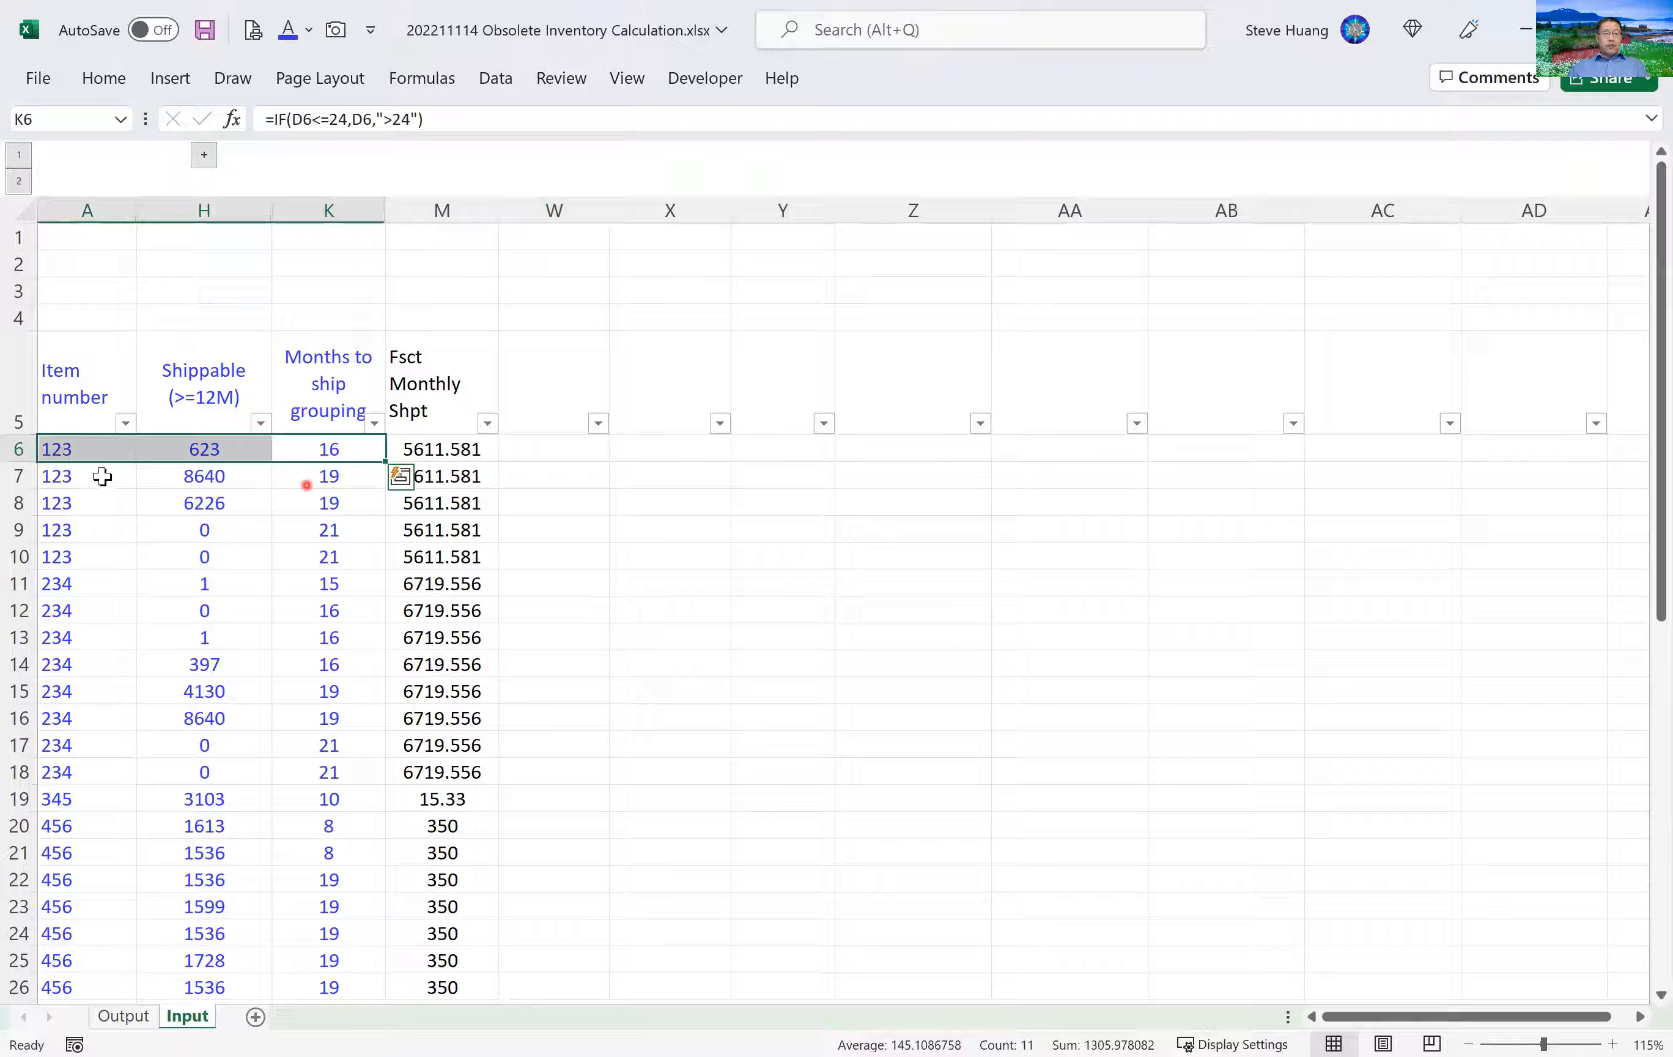
drag(98, 476, 314, 478)
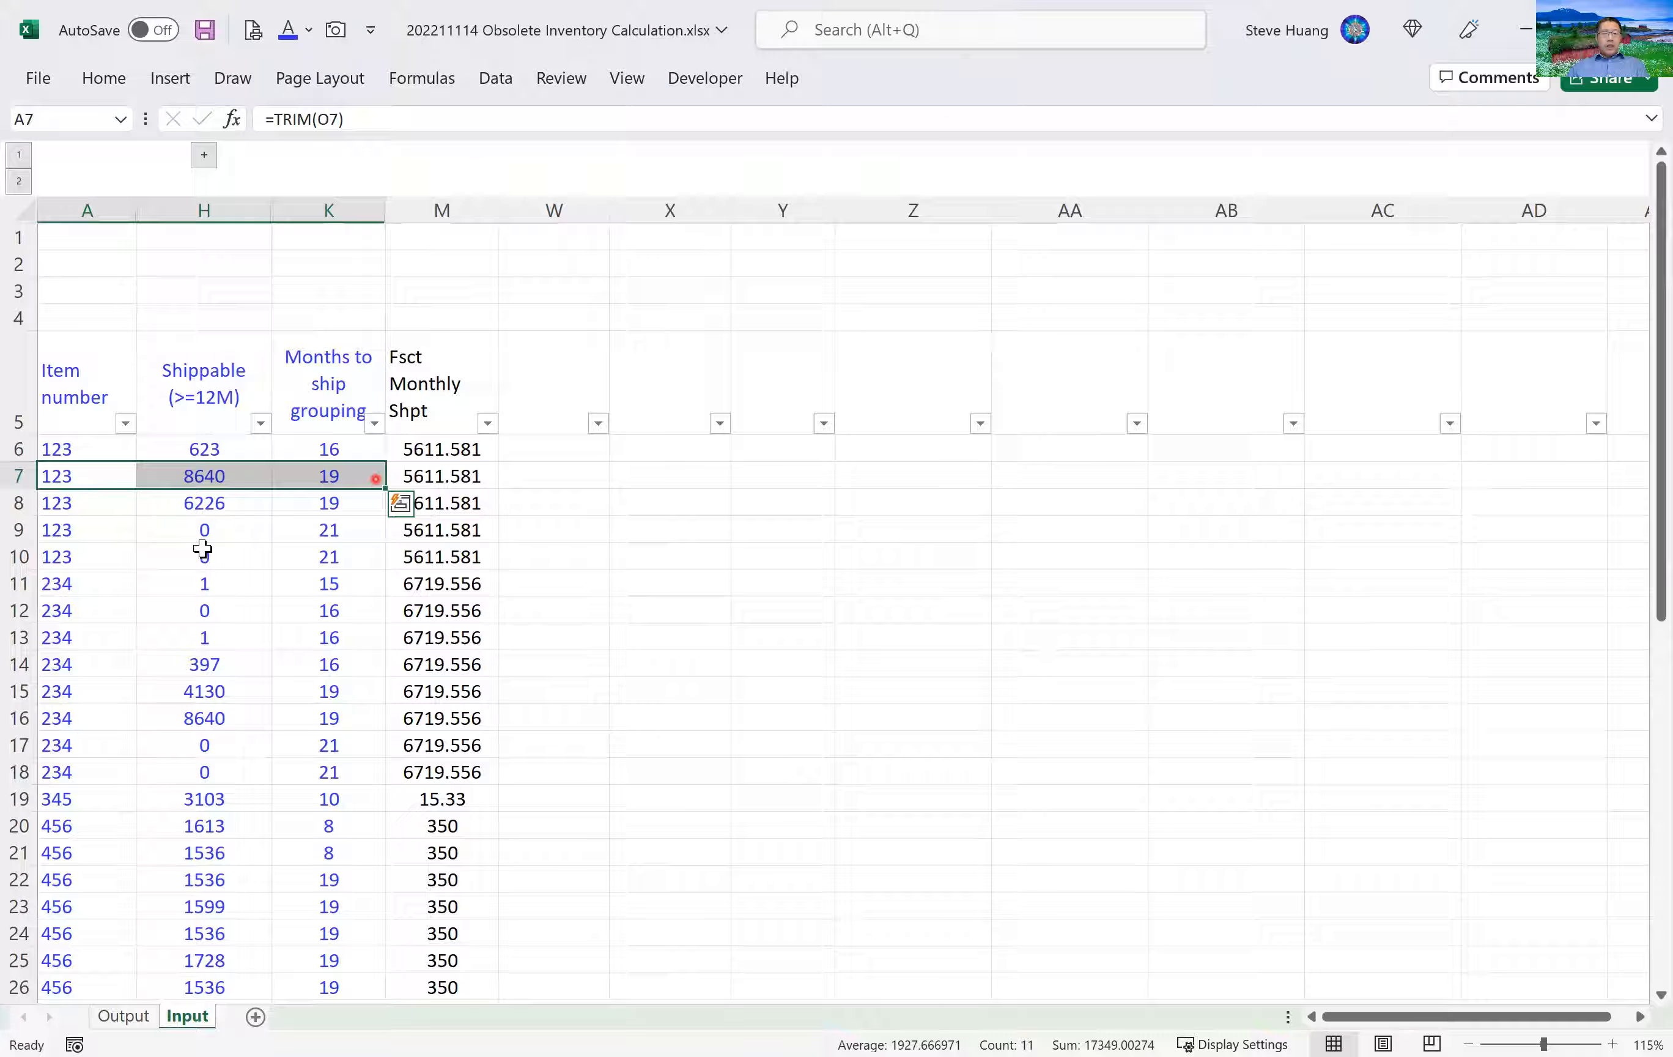
click(115, 505)
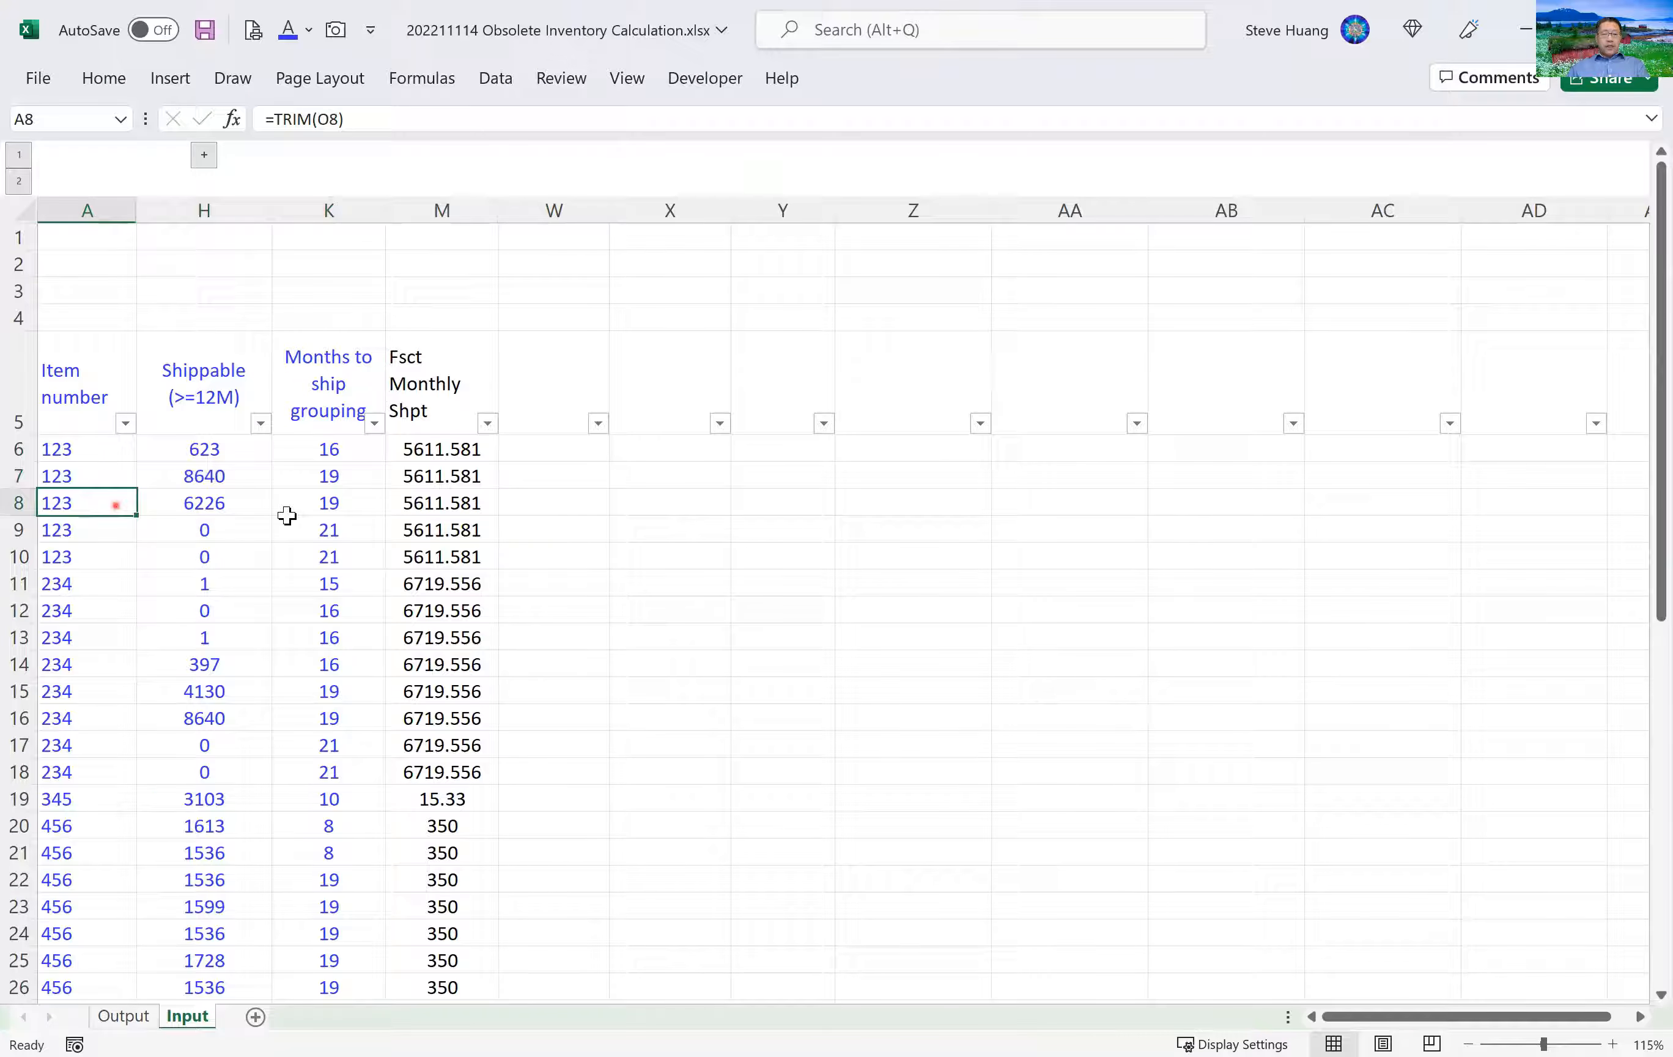
shift+click(320, 513)
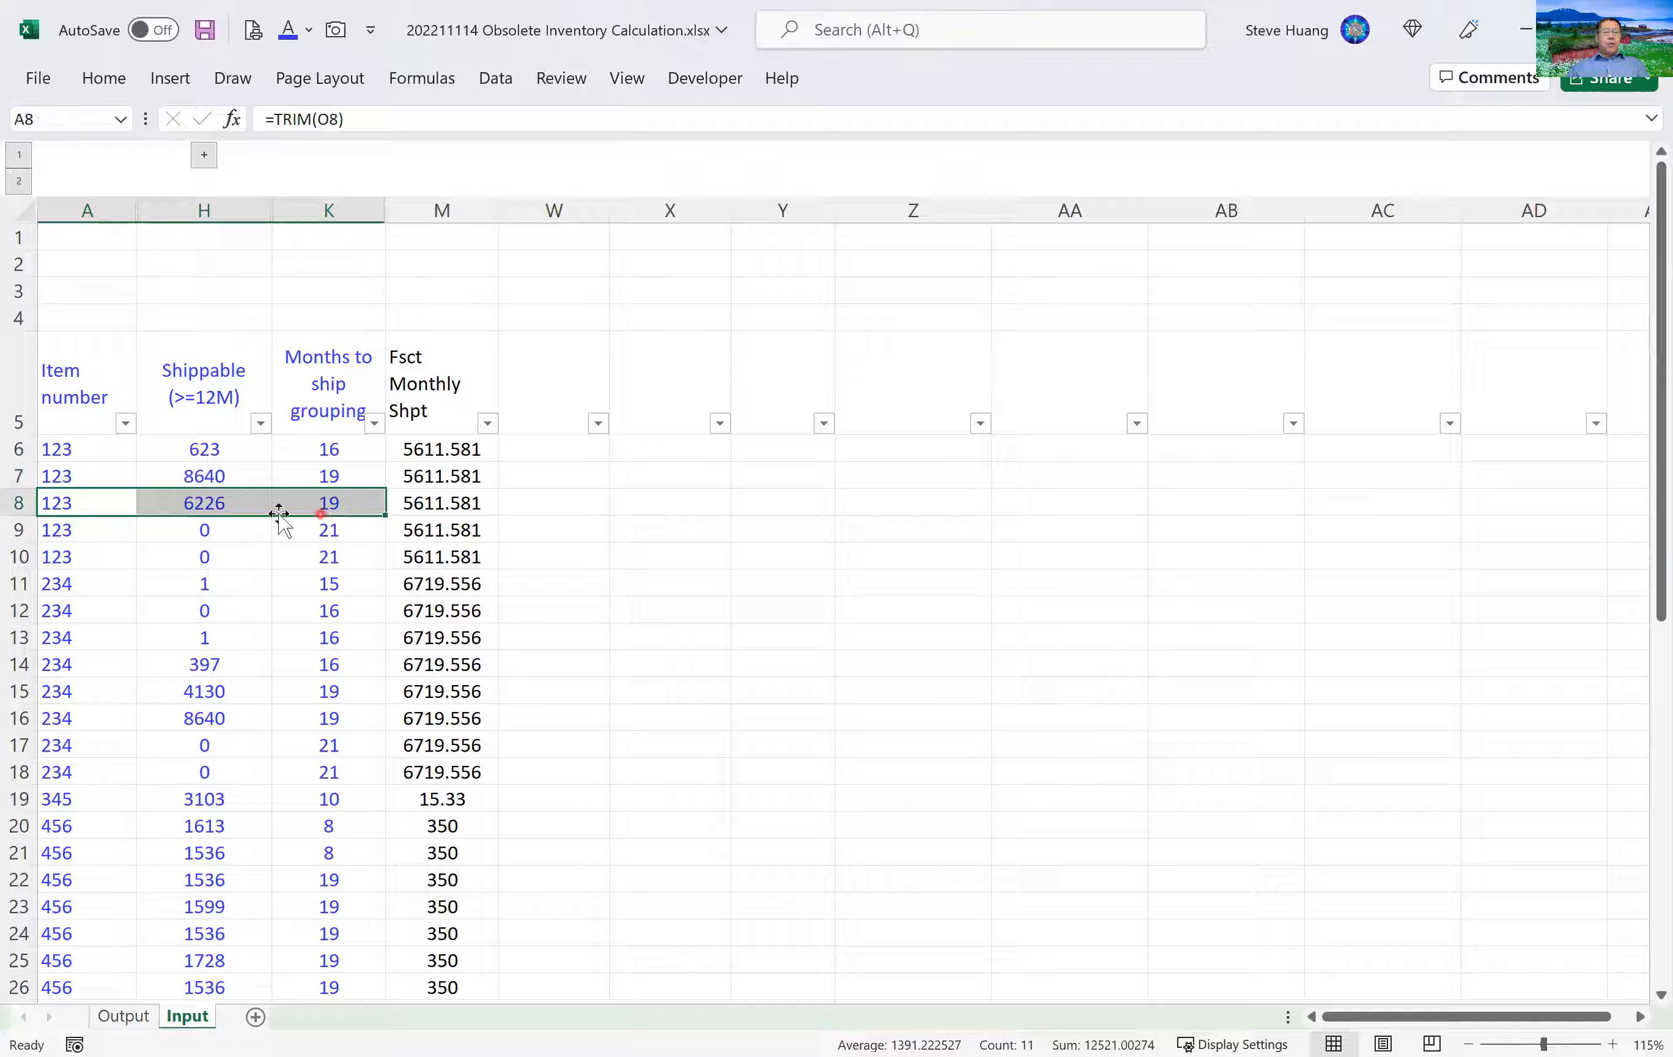
Enter the header "Instance#" in cell W5, beside the monthly forecast column.
click(545, 390)
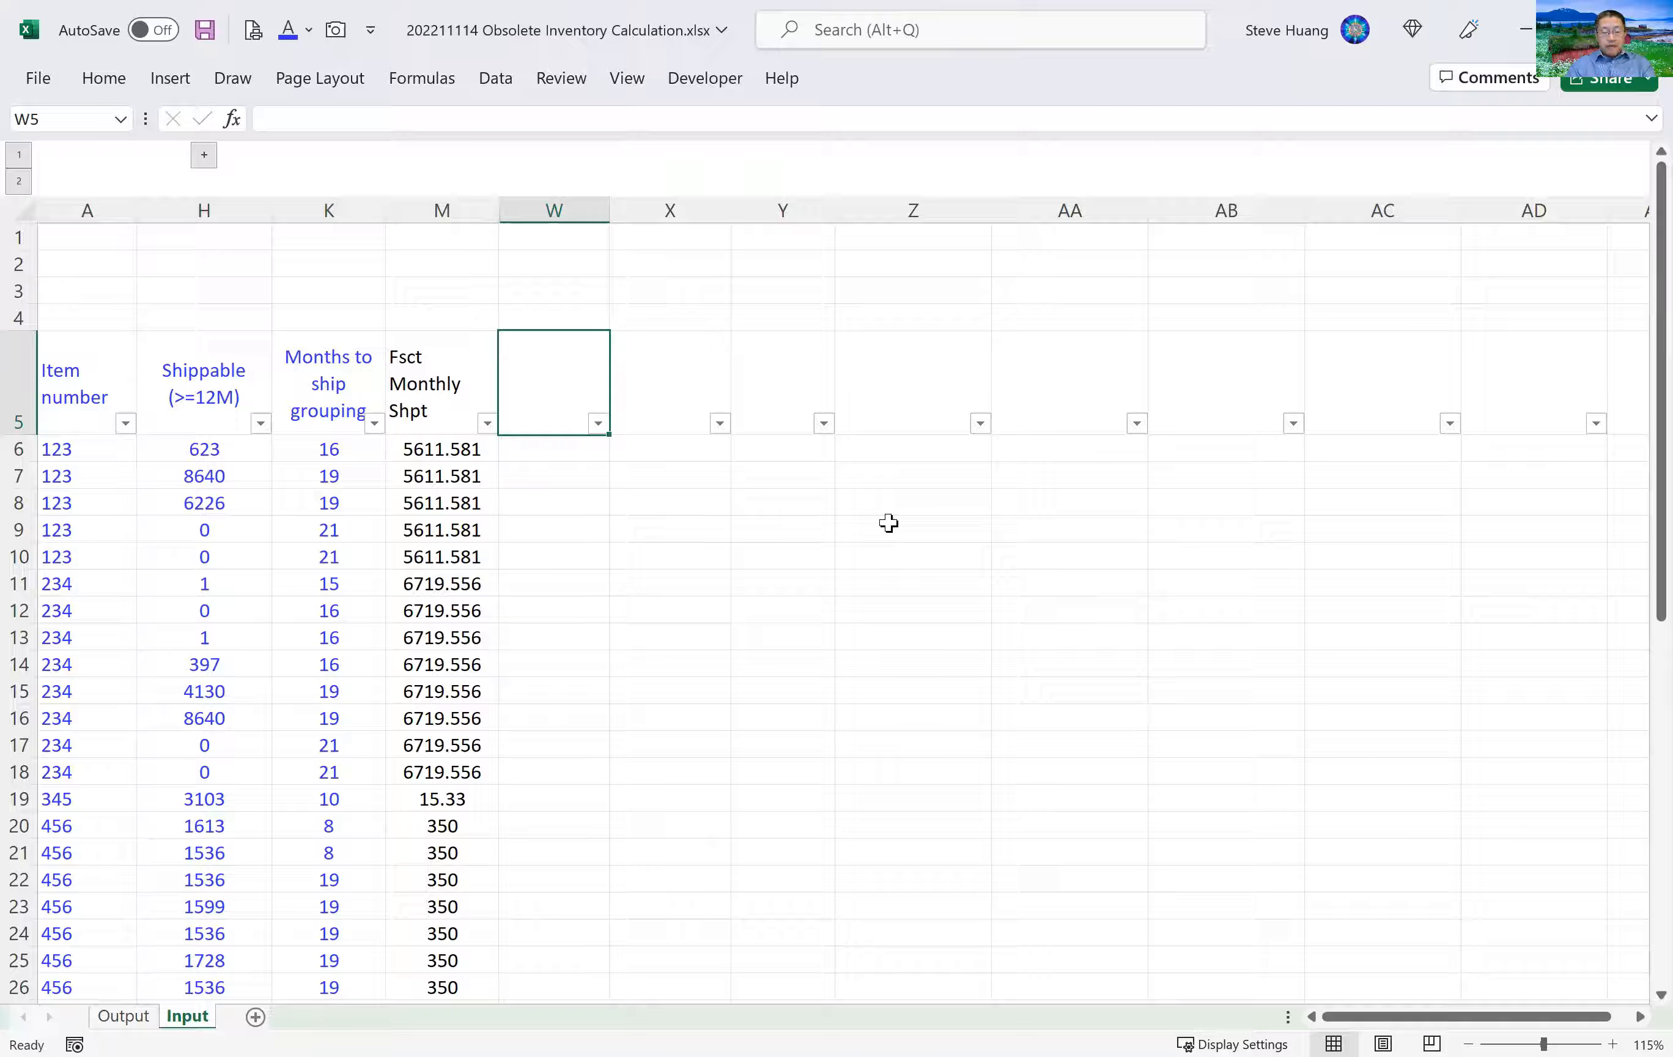
text(Instance)
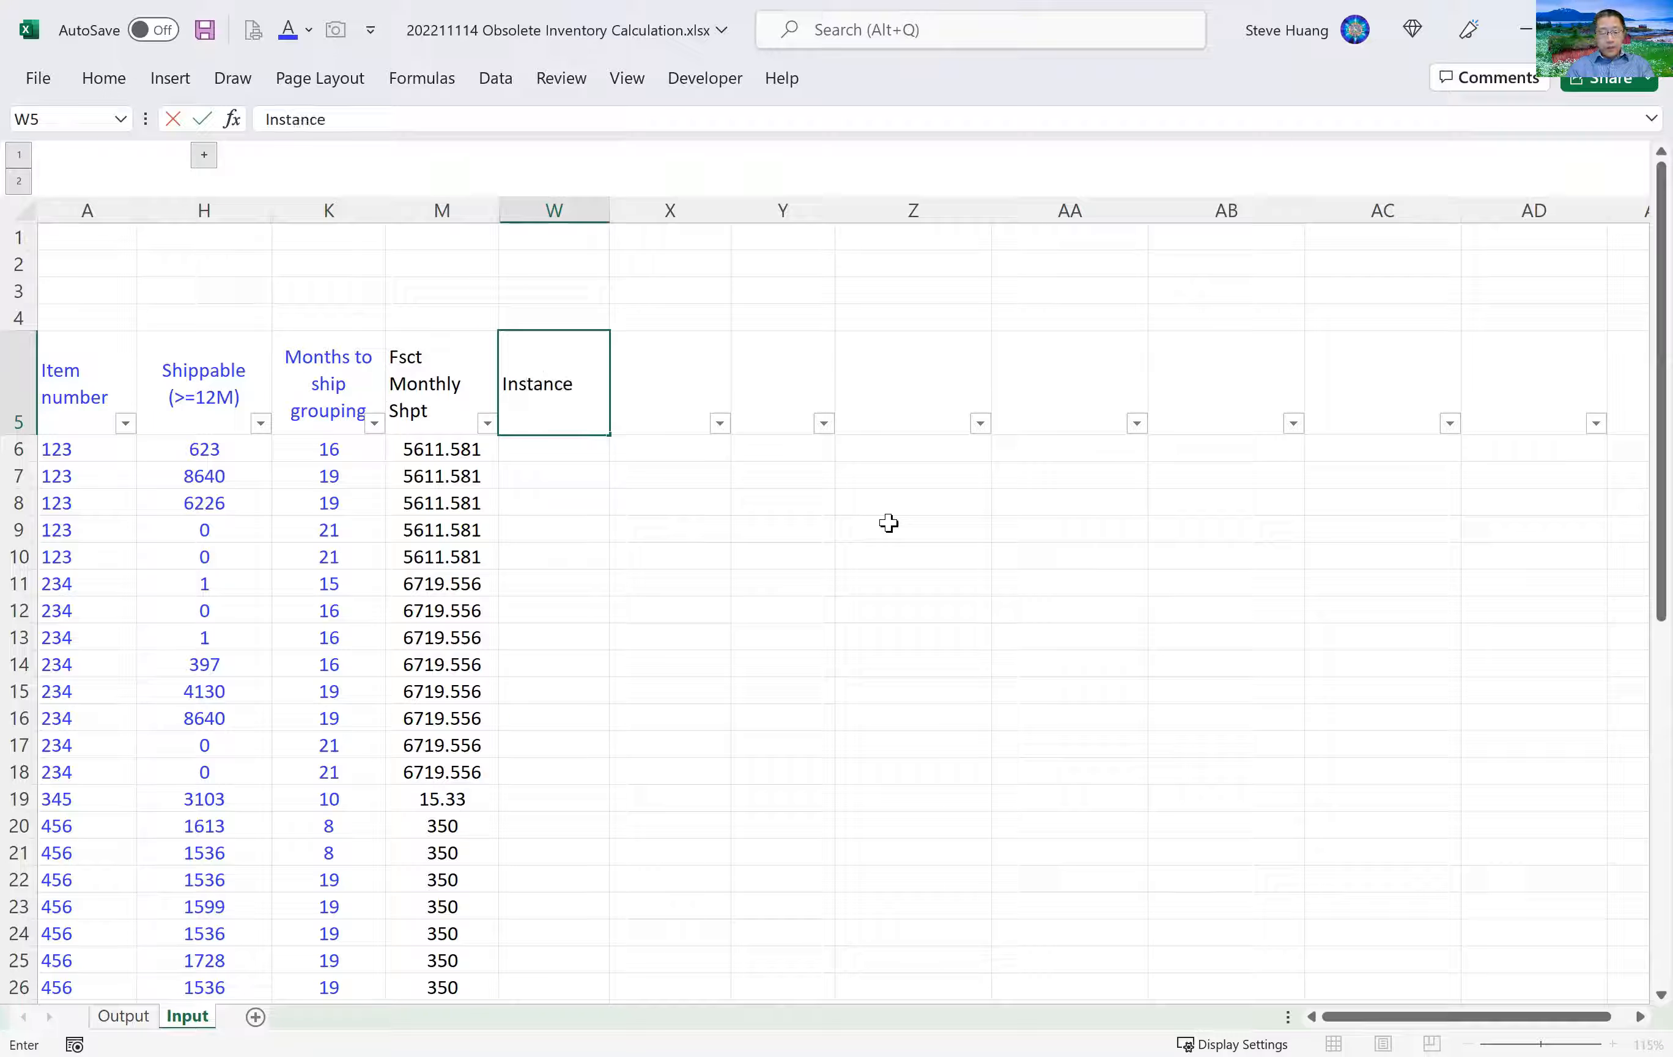
text(#)
key(Up)
key(Down)
key(Down)
Begin a COUNTIFS formula in W6 matching A6 within A5:A6 and K6 within K5:K6.
text(=)
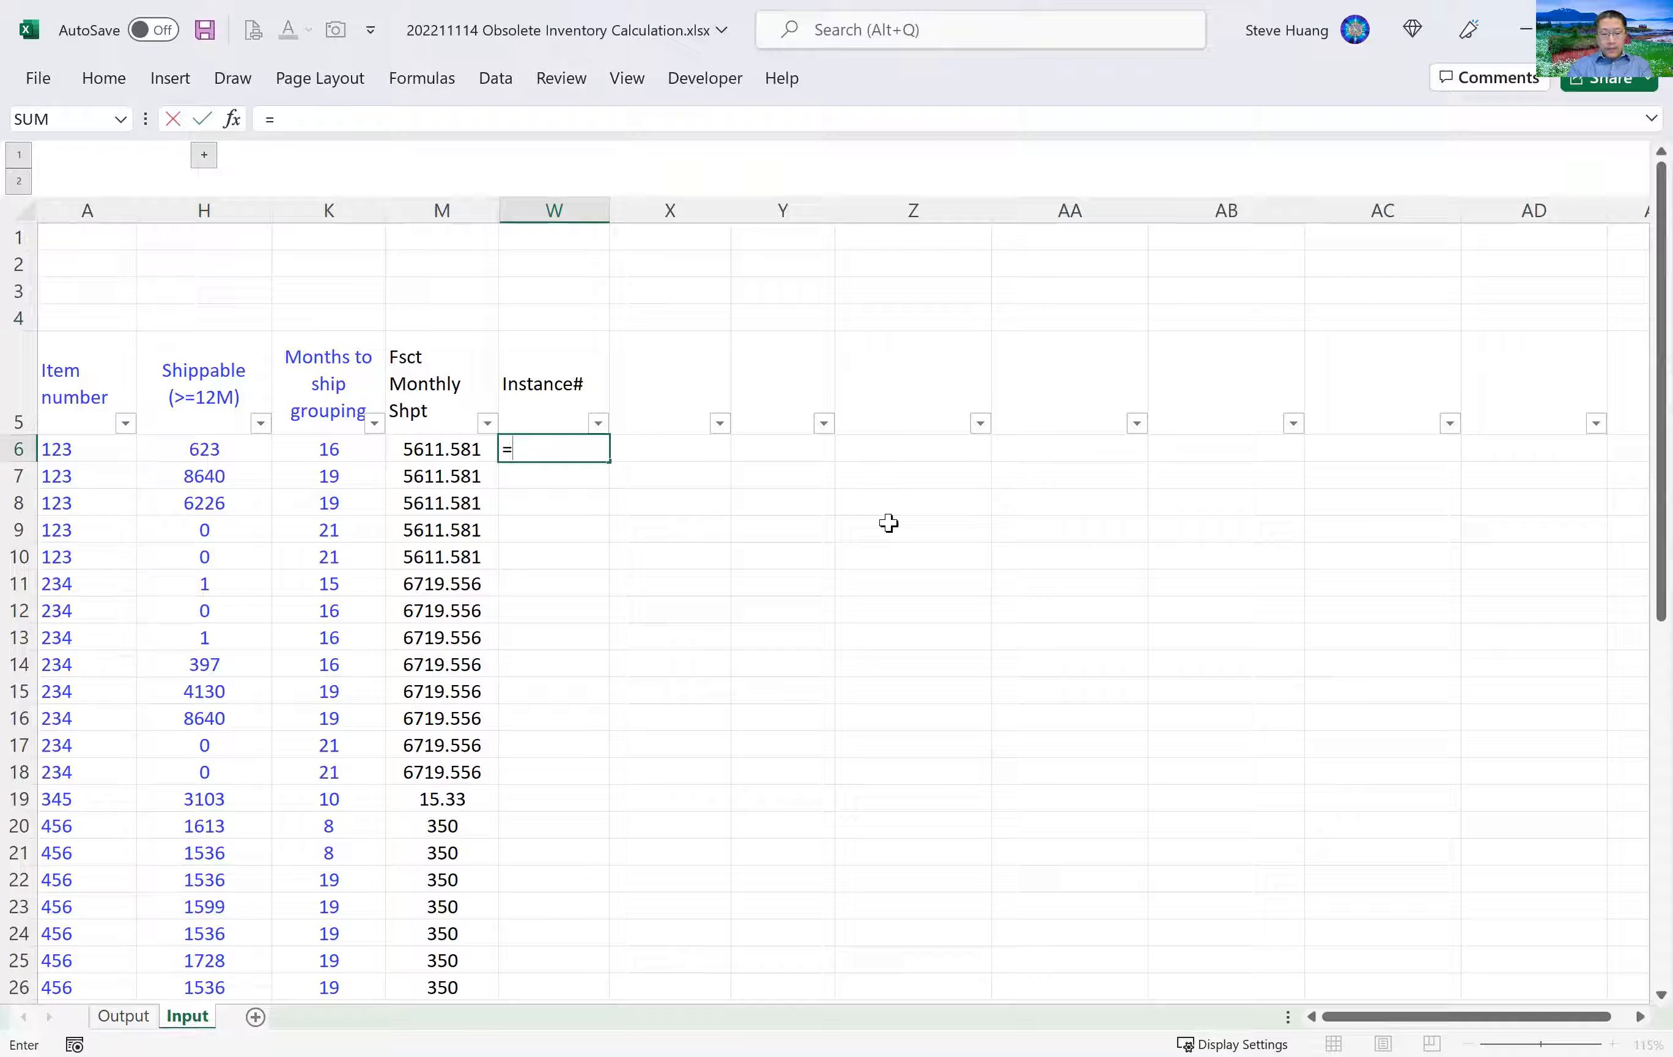
text(countifs()
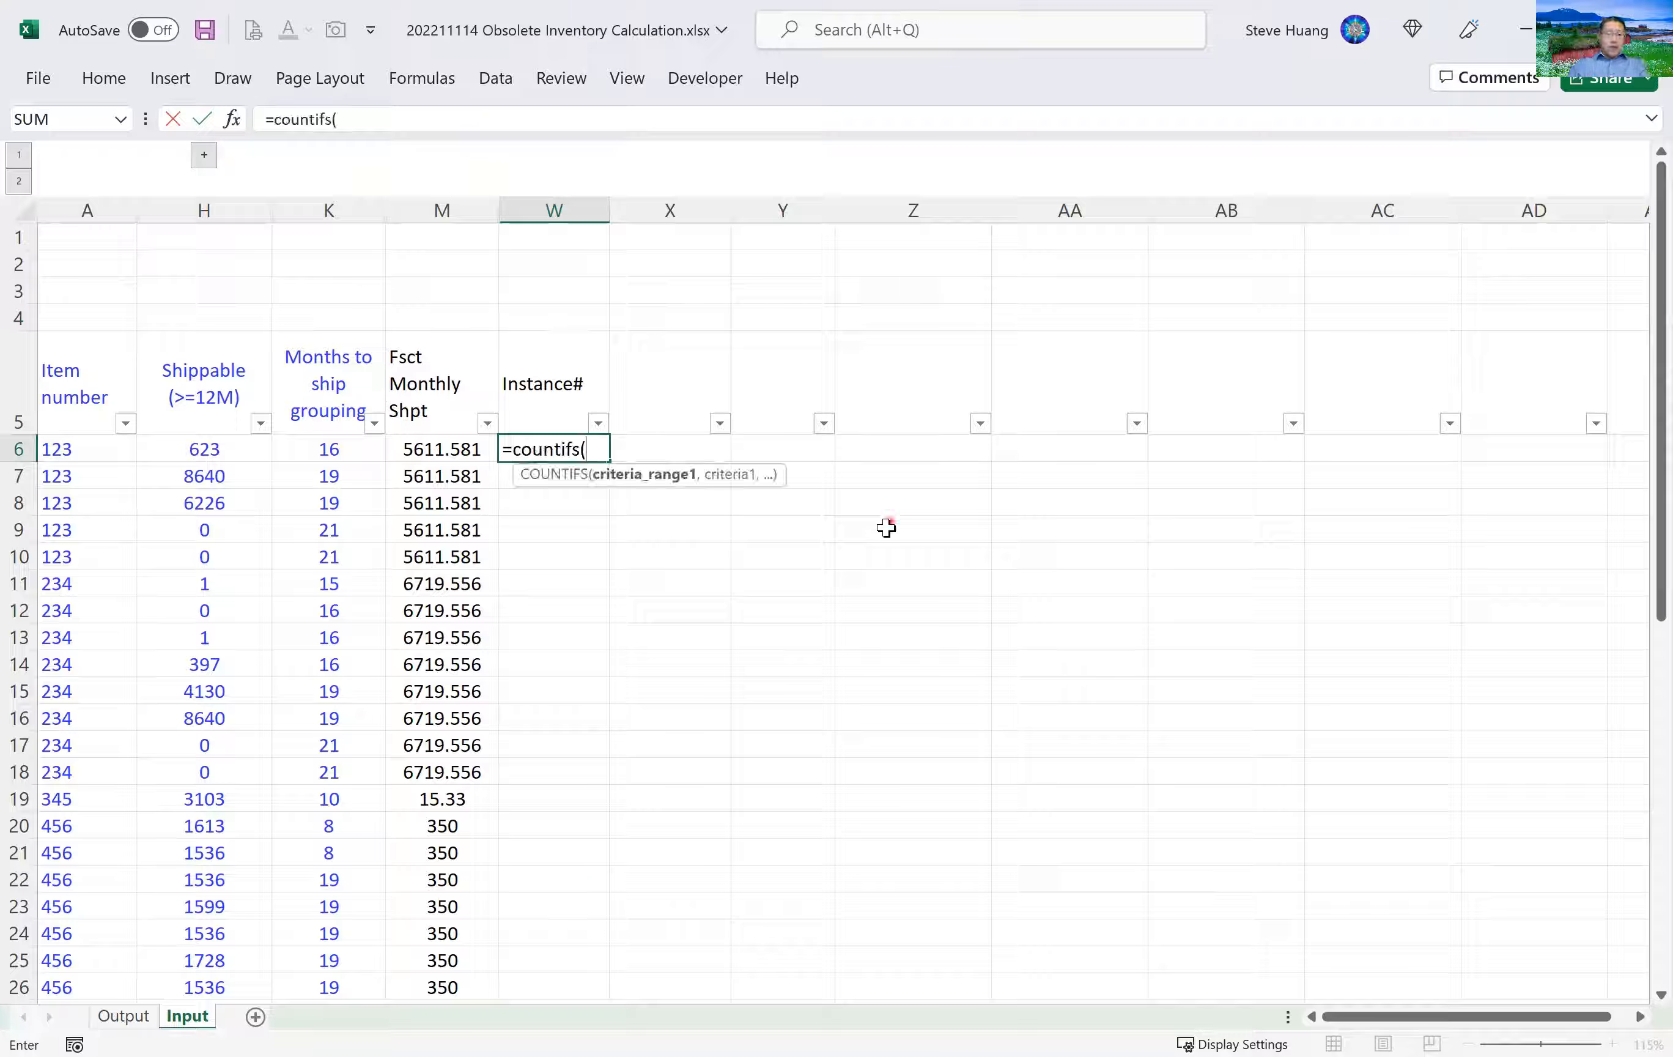
click(78, 378)
drag(77, 377, 78, 449)
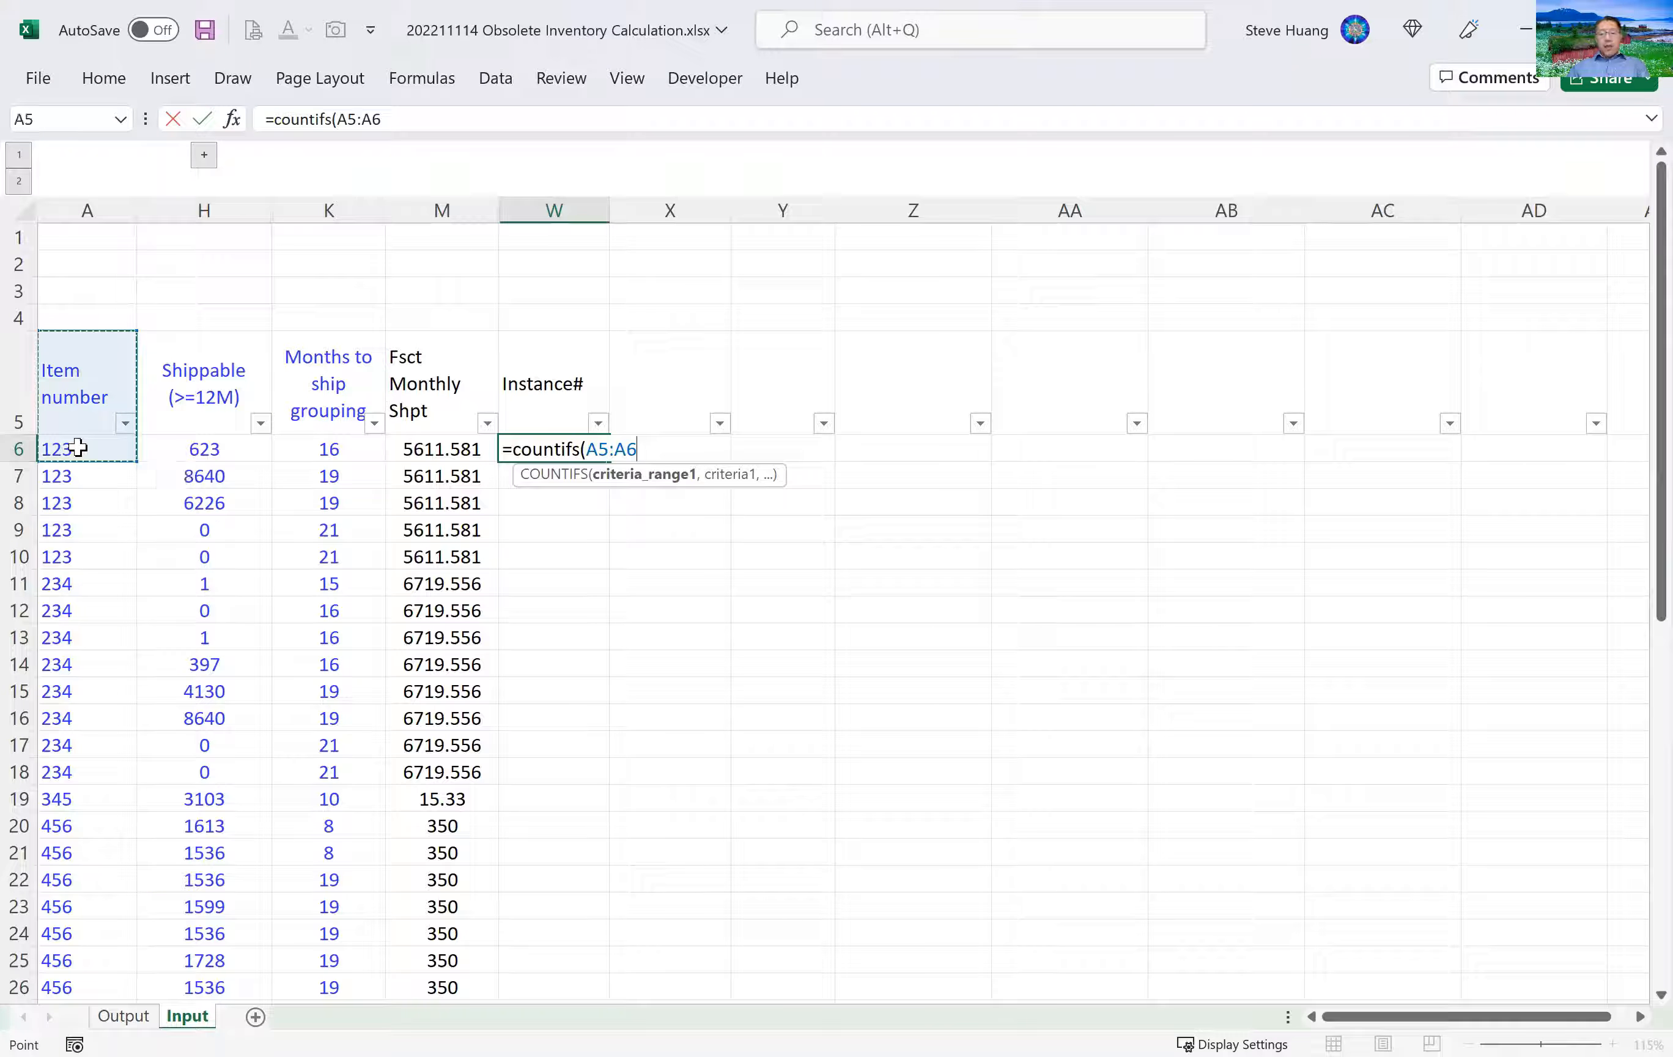
text(,)
click(84, 448)
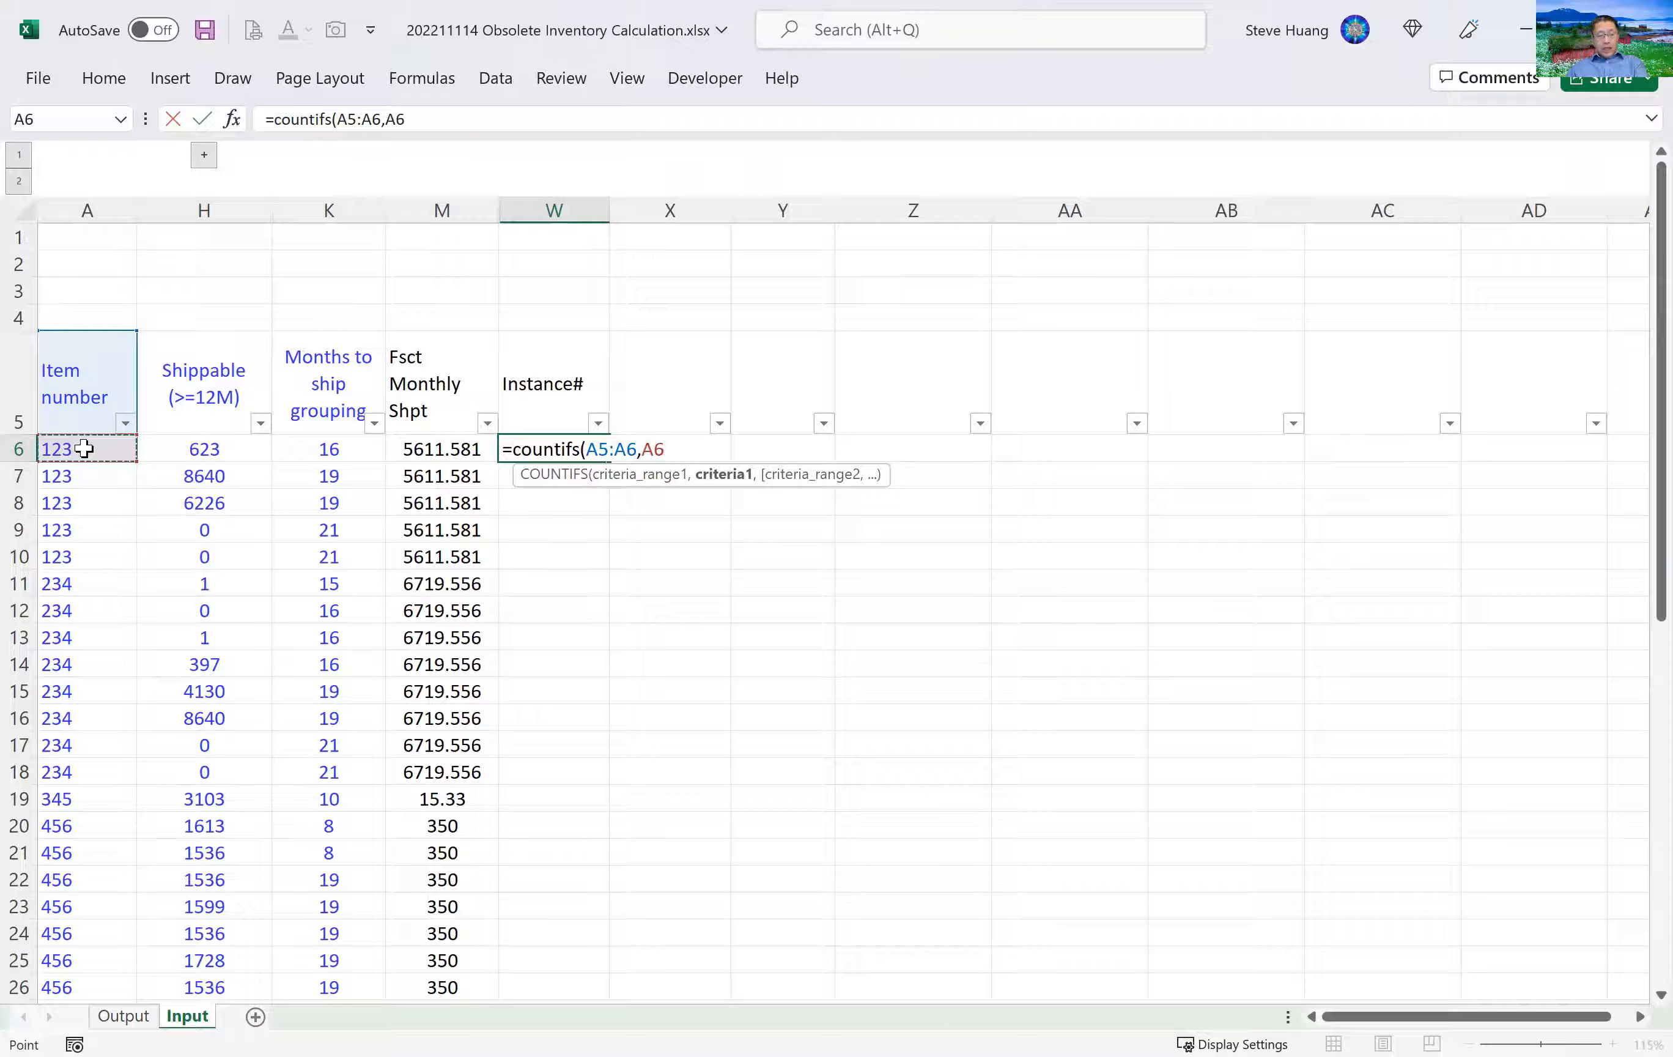
text(,)
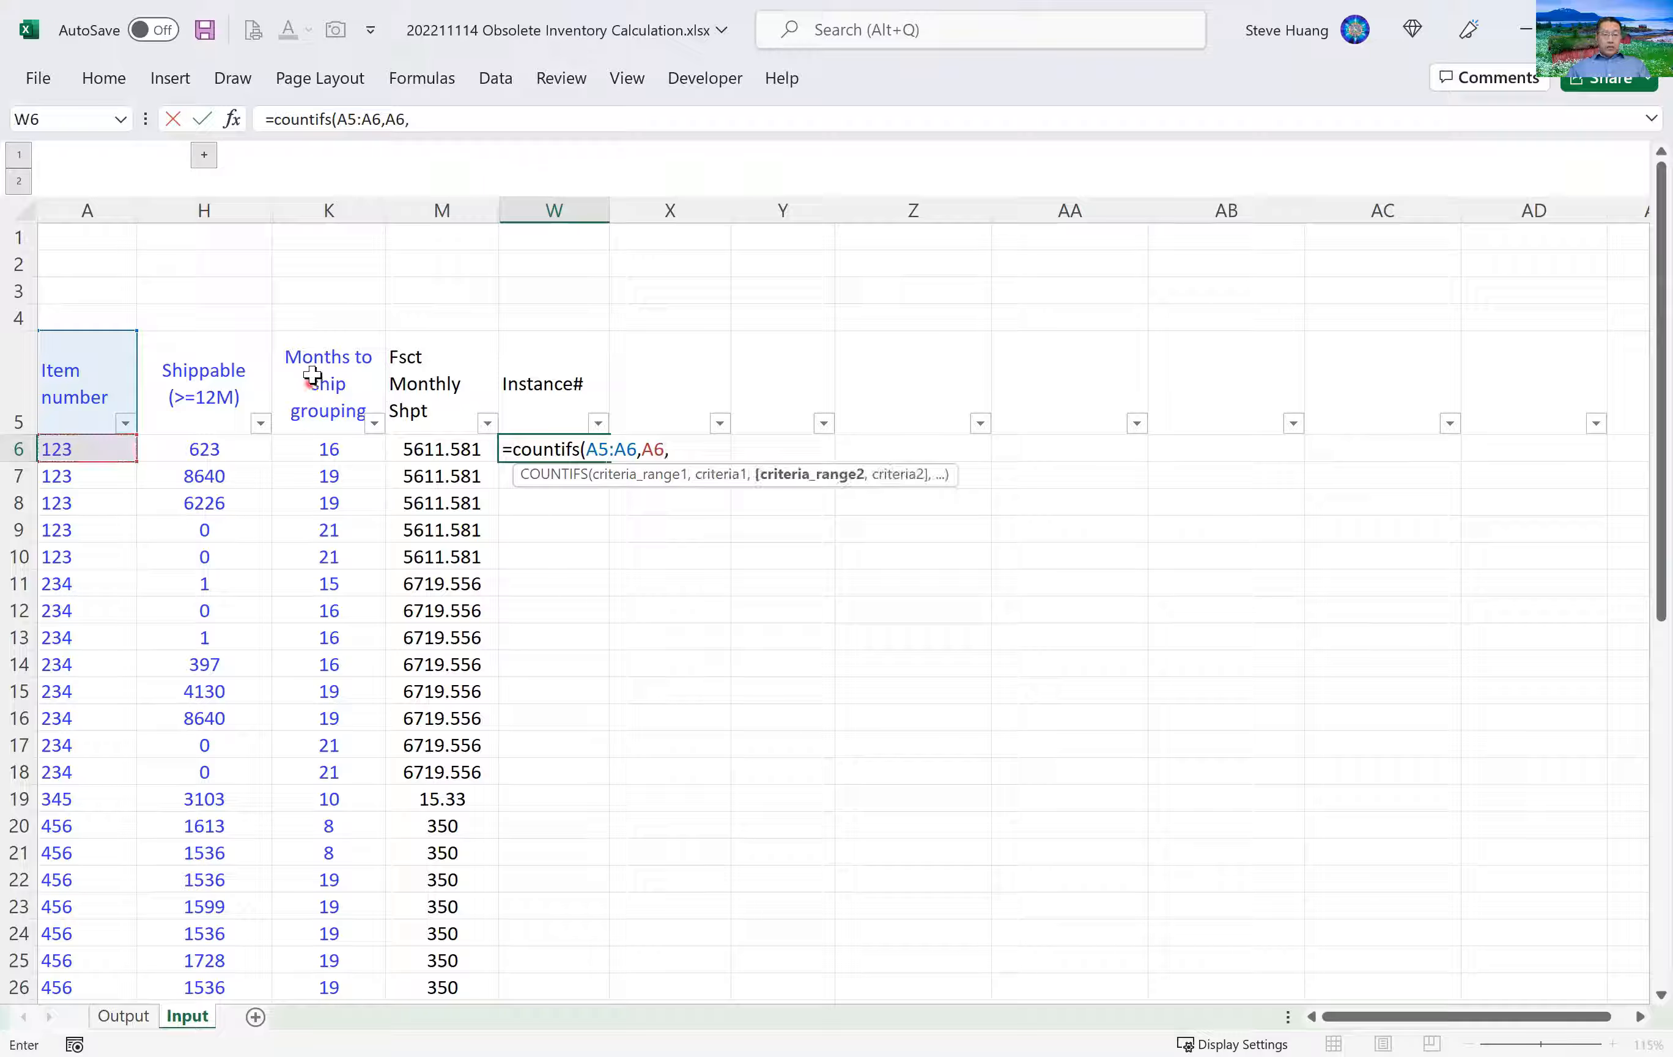
drag(321, 371, 321, 451)
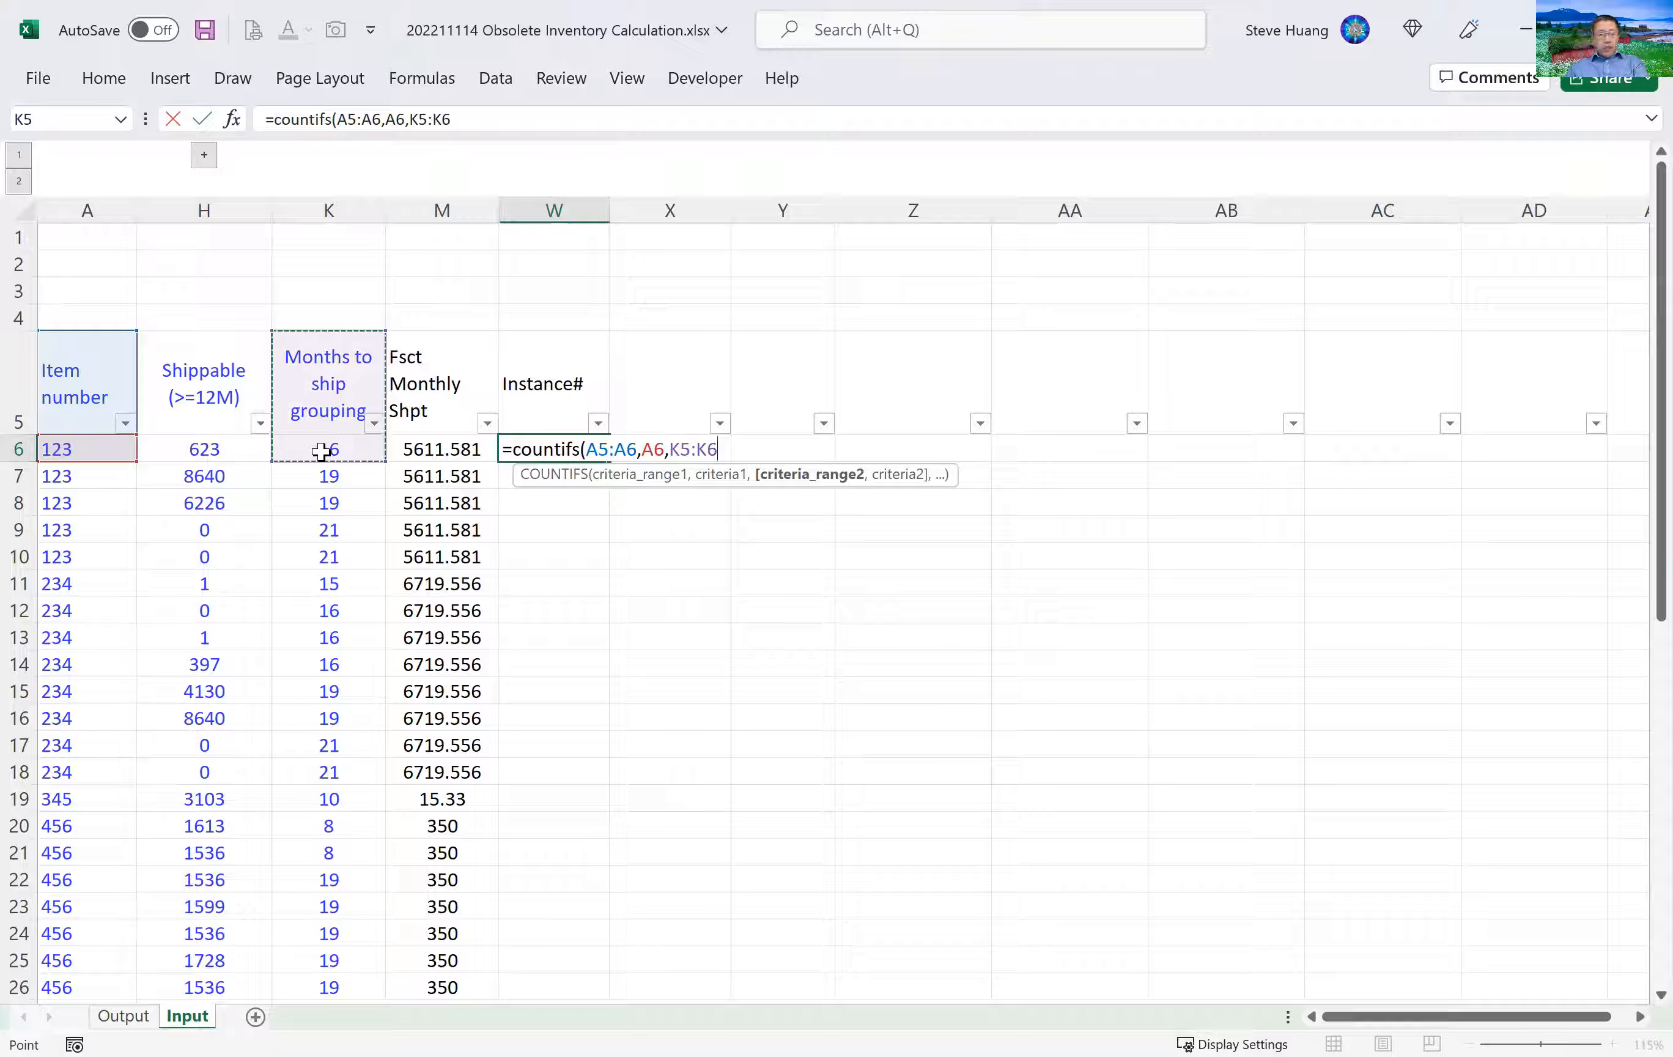
text(,)
click(326, 451)
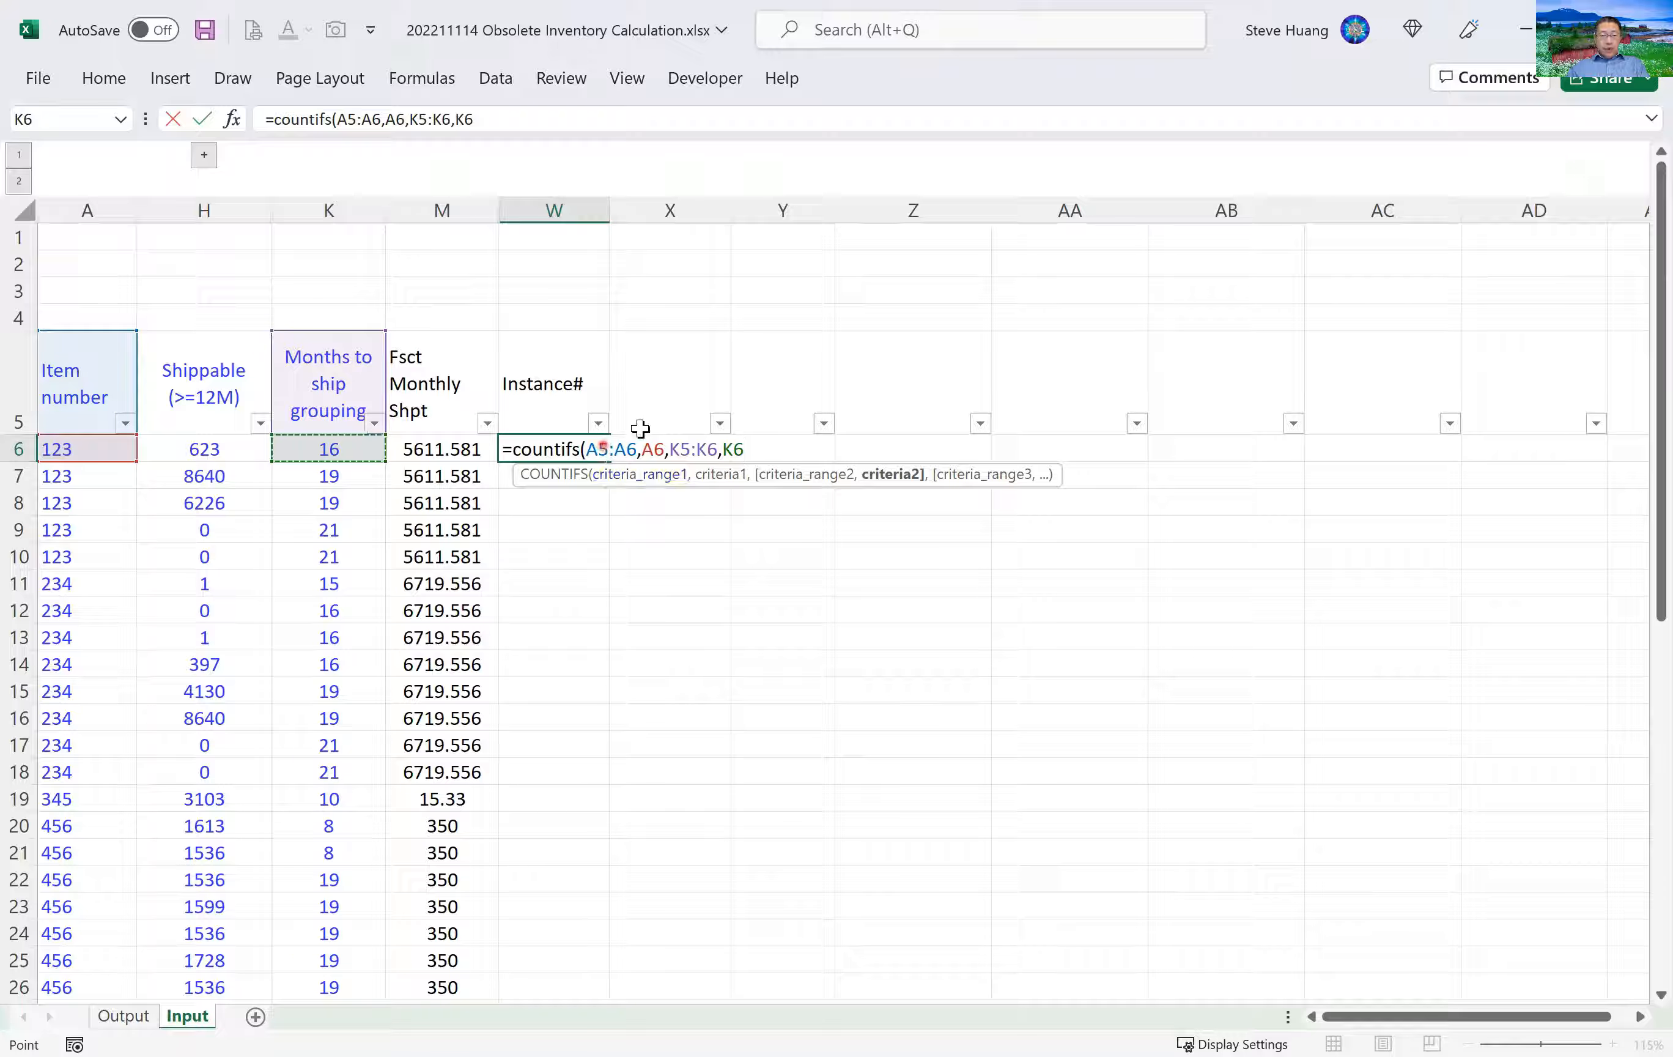
Lock the starting rows of both ranges and complete W6 as =COUNTIFS(A$5:A6,A6,K$5:K6,K6).
click(603, 447)
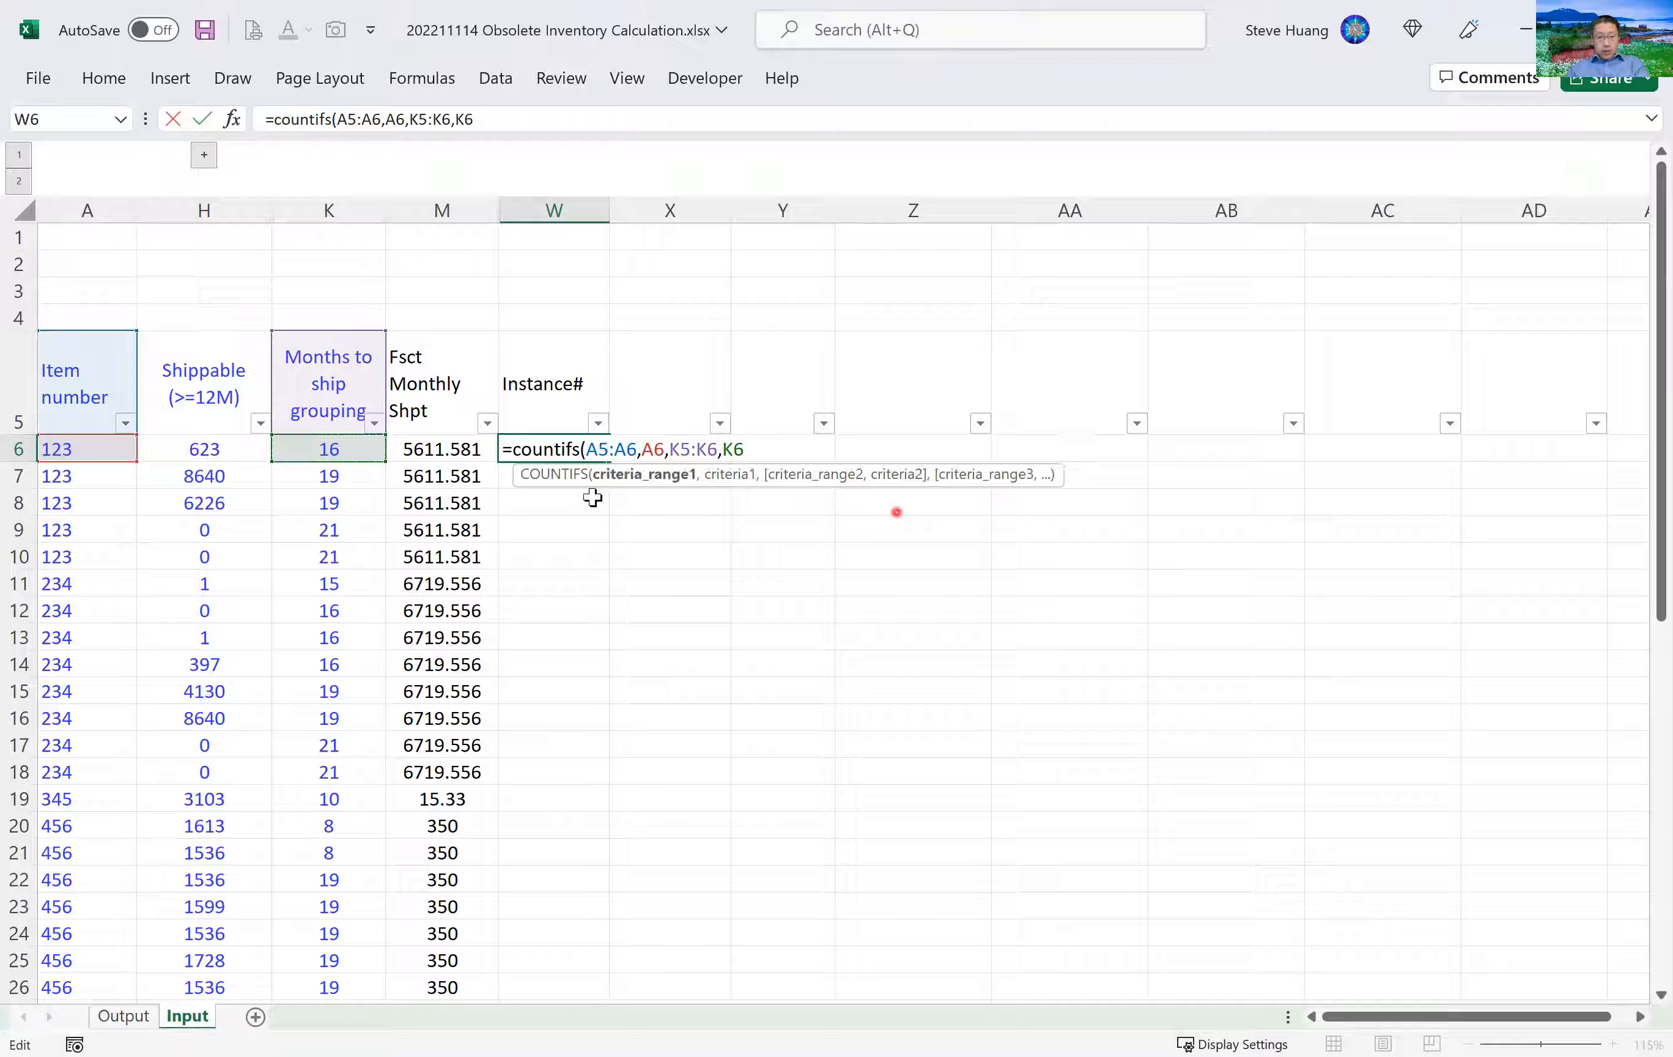
text($)
click(690, 447)
text($)
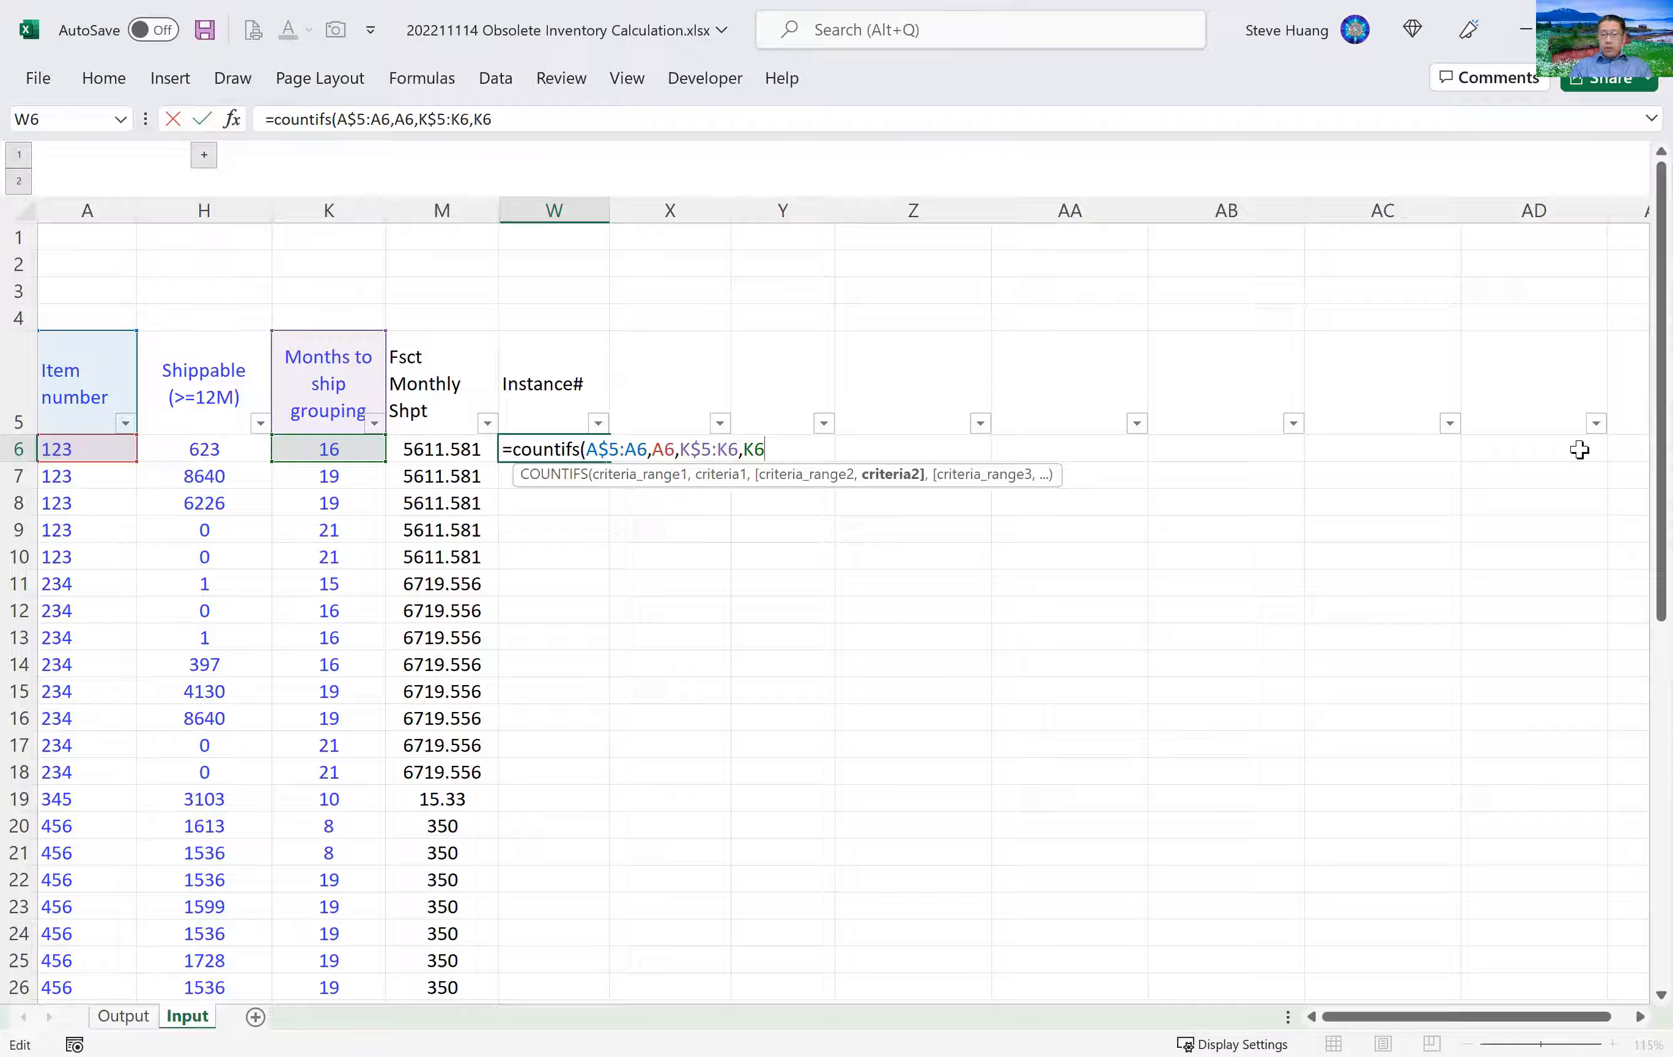
text())
key(Return)
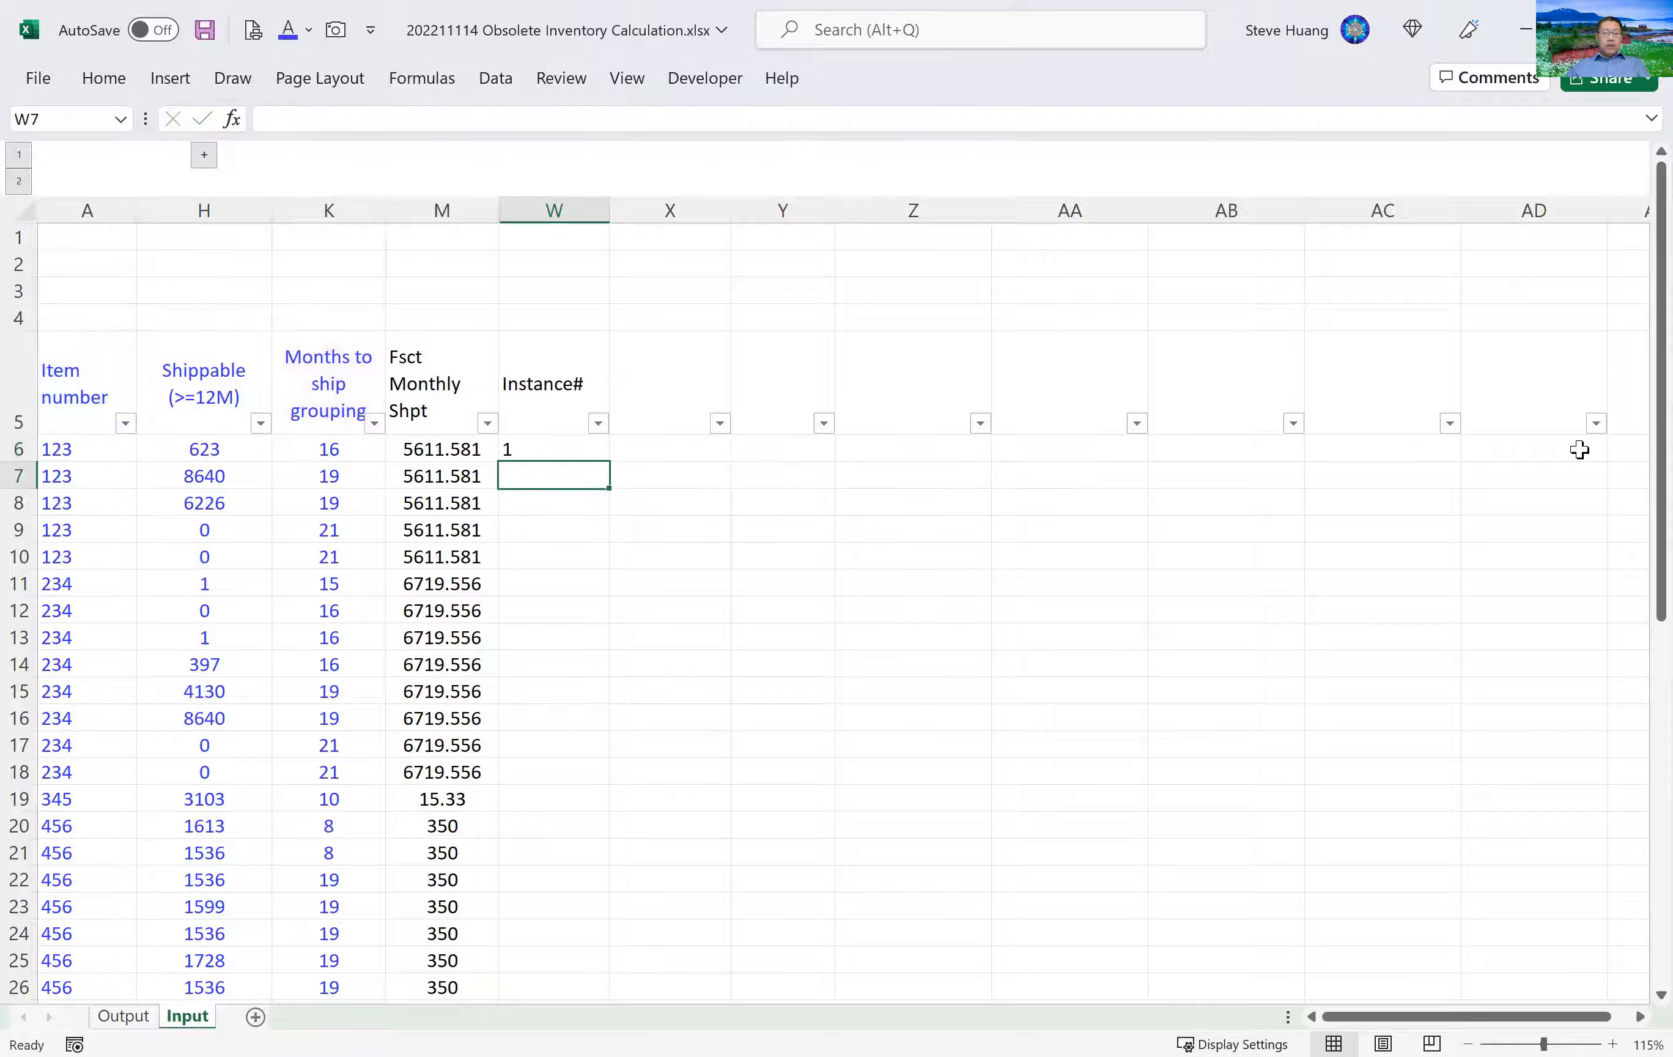
Review the COUNTIFS formula in W6 and copy it down the whole Instance# column.
click(572, 450)
double_click(573, 450)
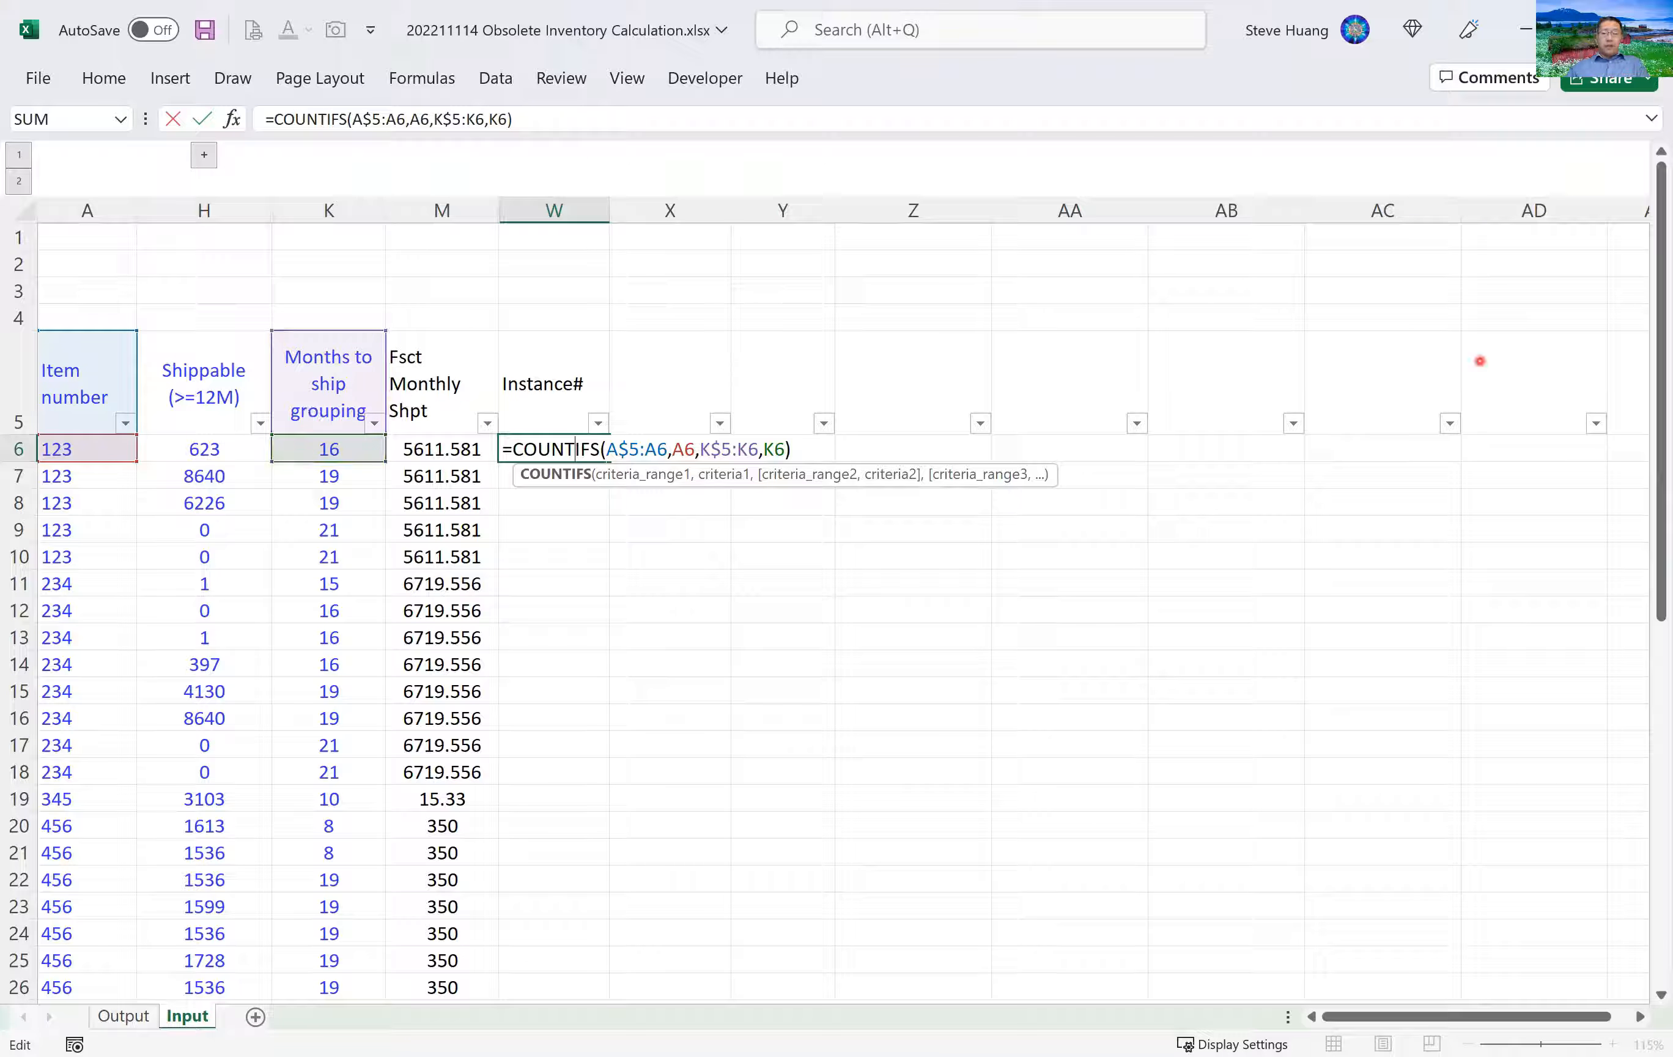
key(Return)
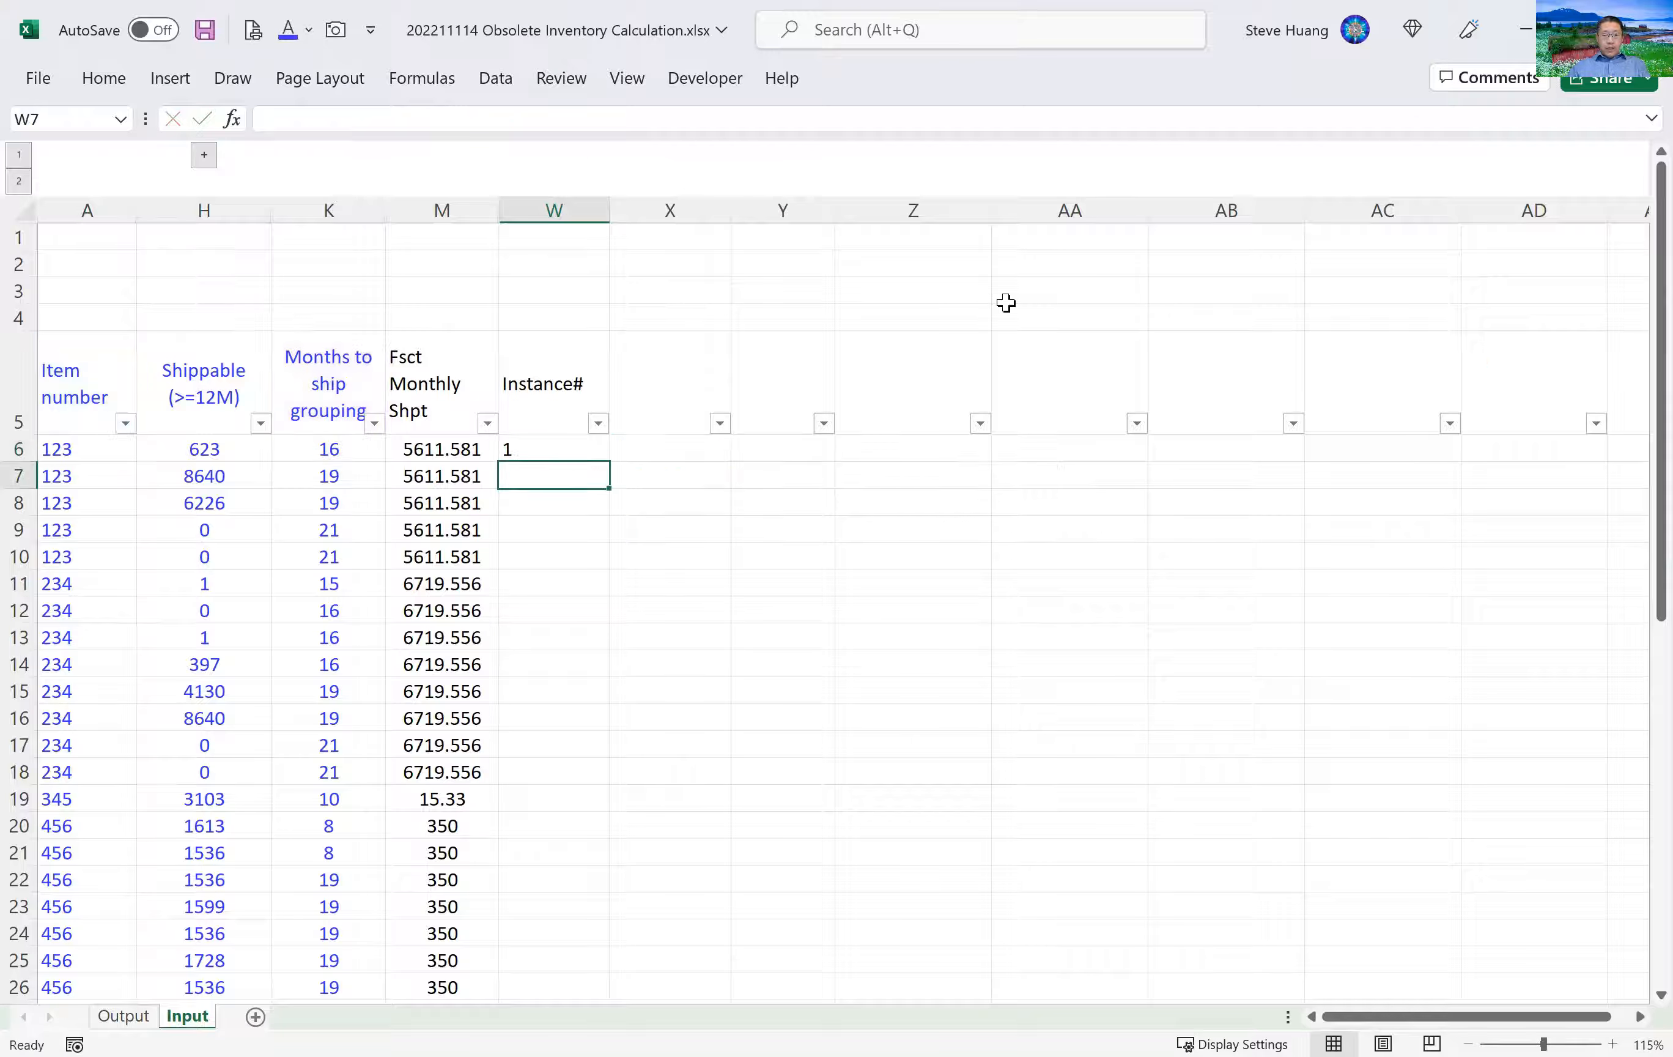
click(574, 453)
double_click(608, 463)
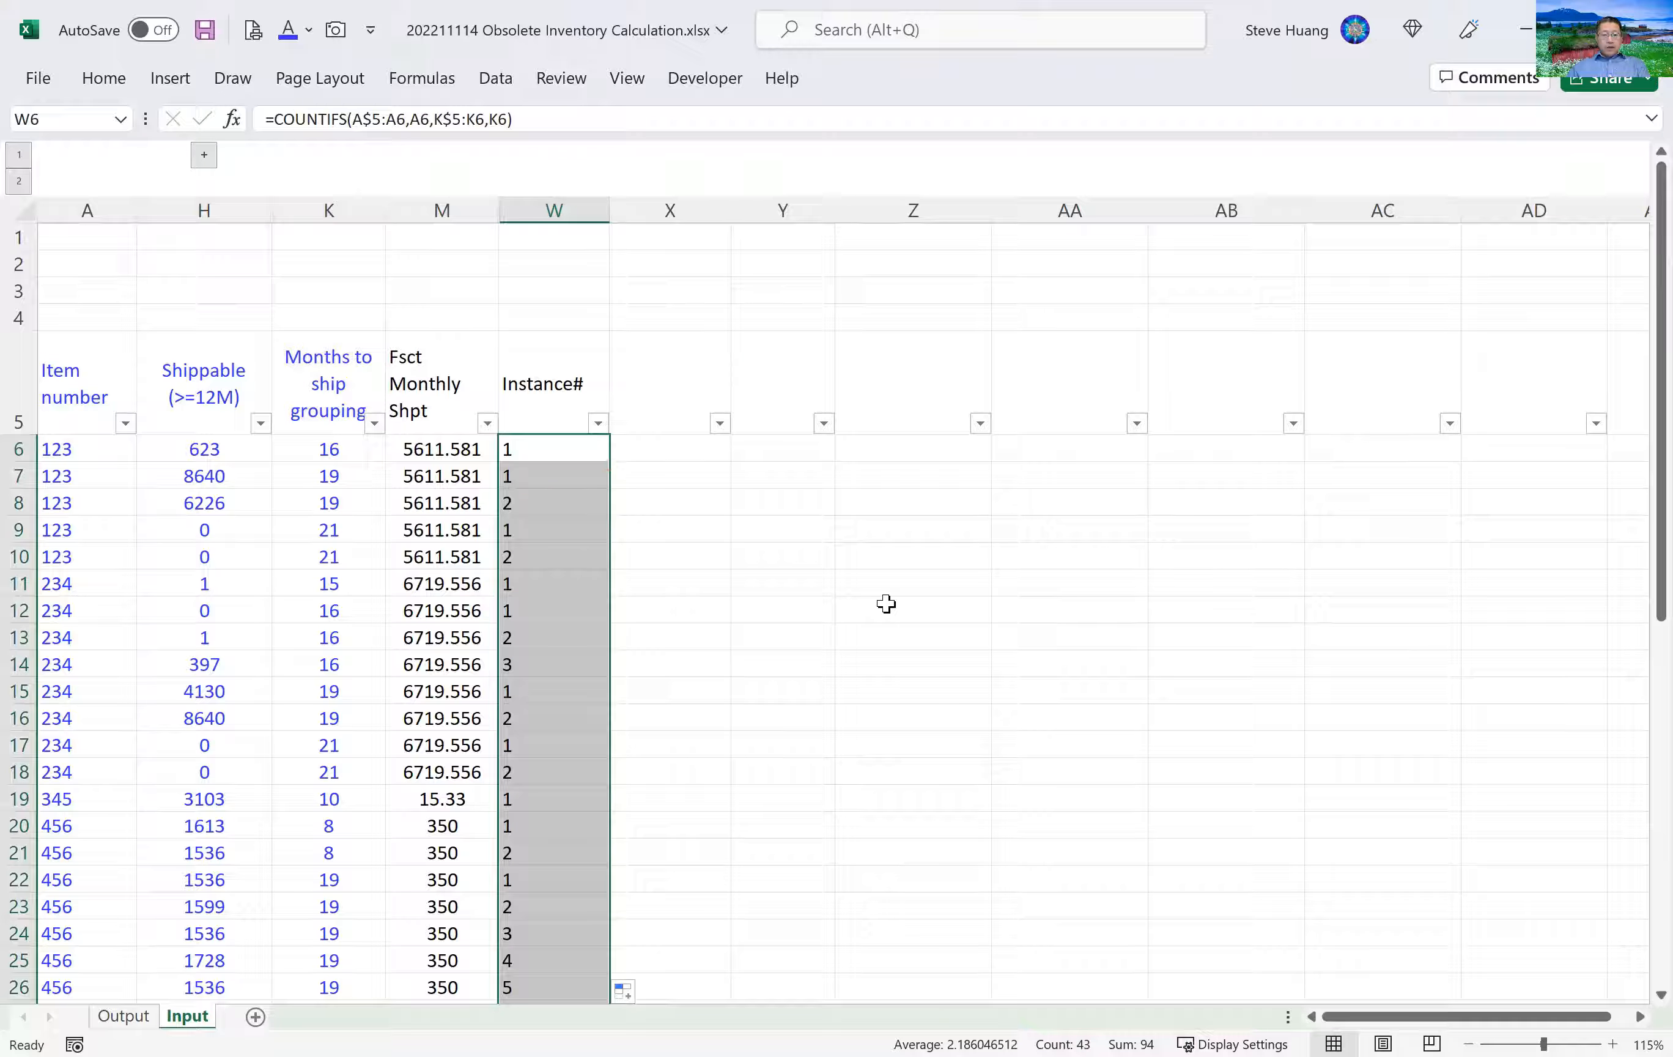
key(Return)
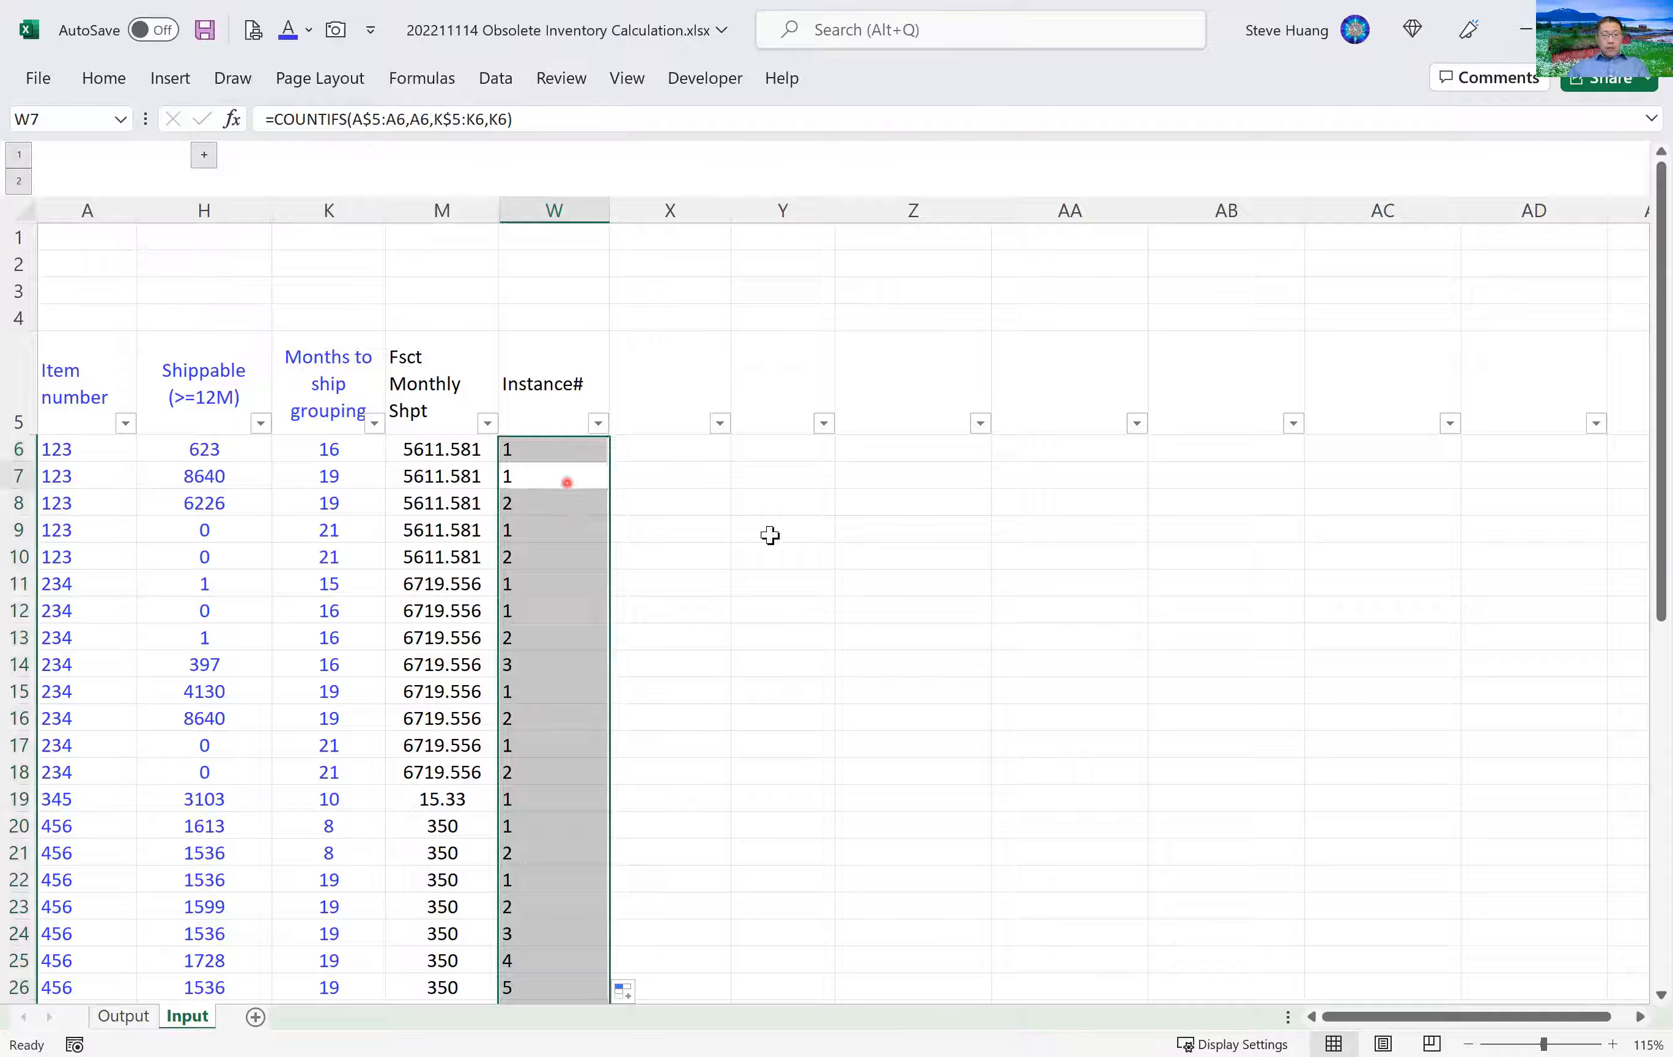
Inspect the copied COUNTIFS formulas in W7 and W8 to see how their ranges expand row by row.
click(567, 482)
scroll(960, 691, up, 1)
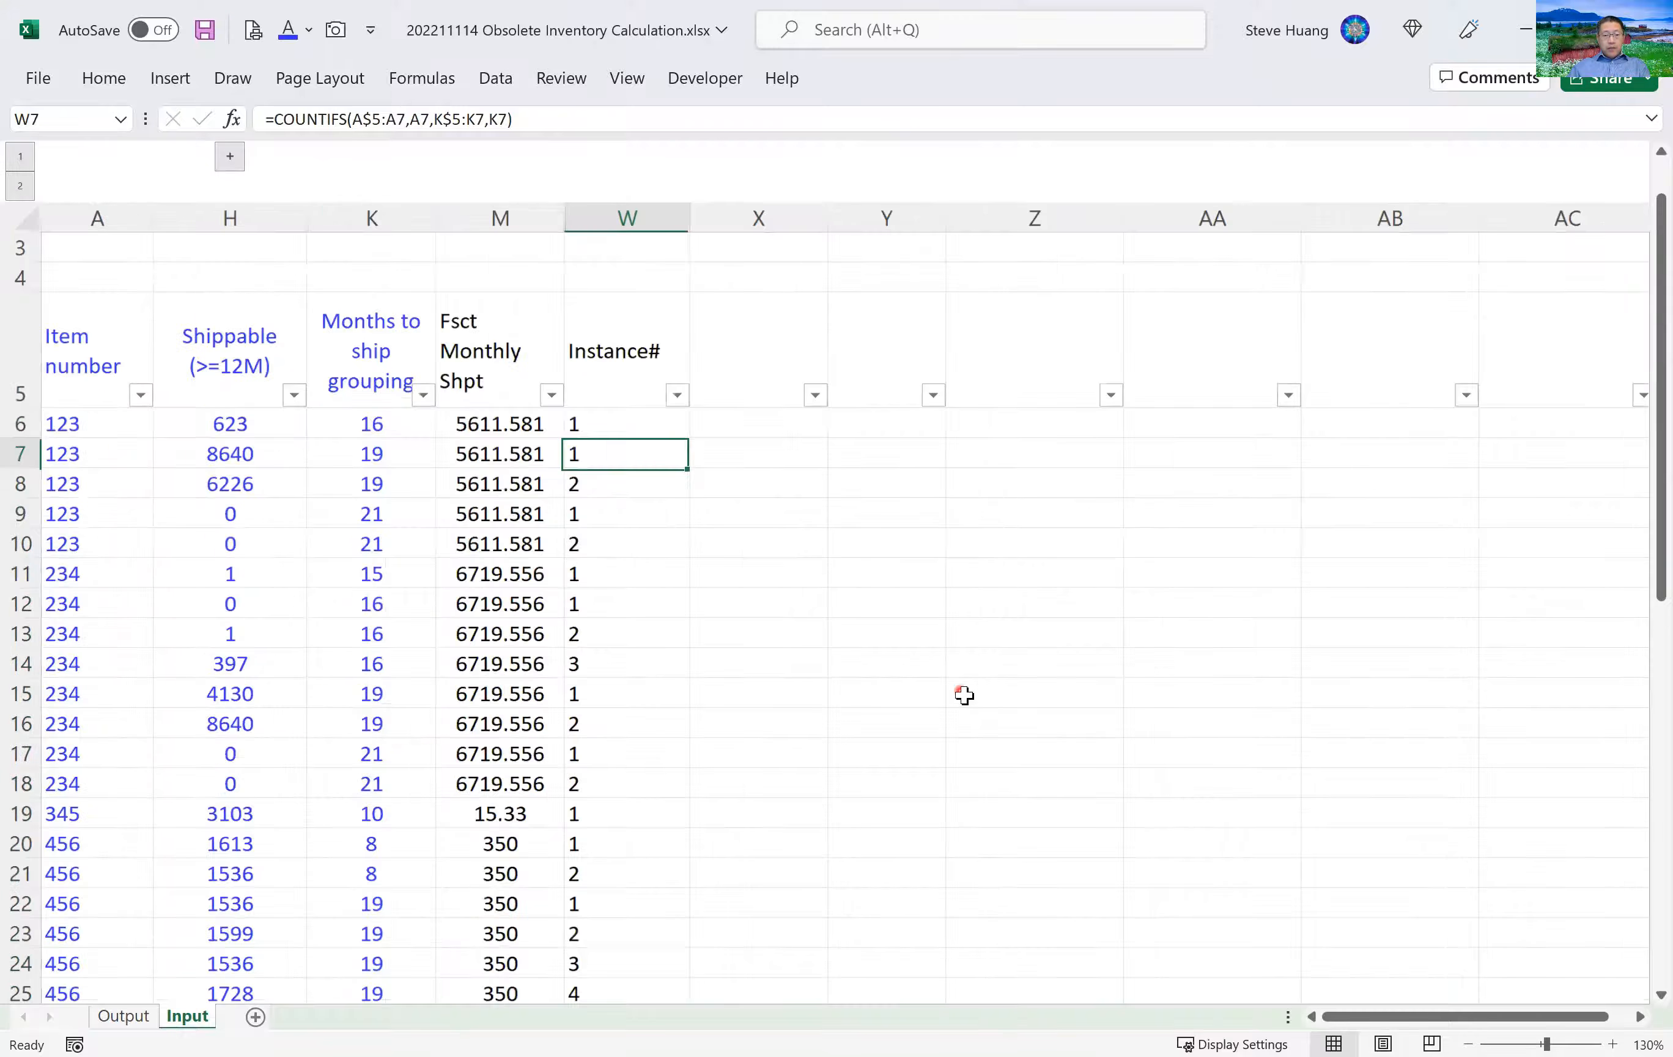
scroll(965, 694, up, 1)
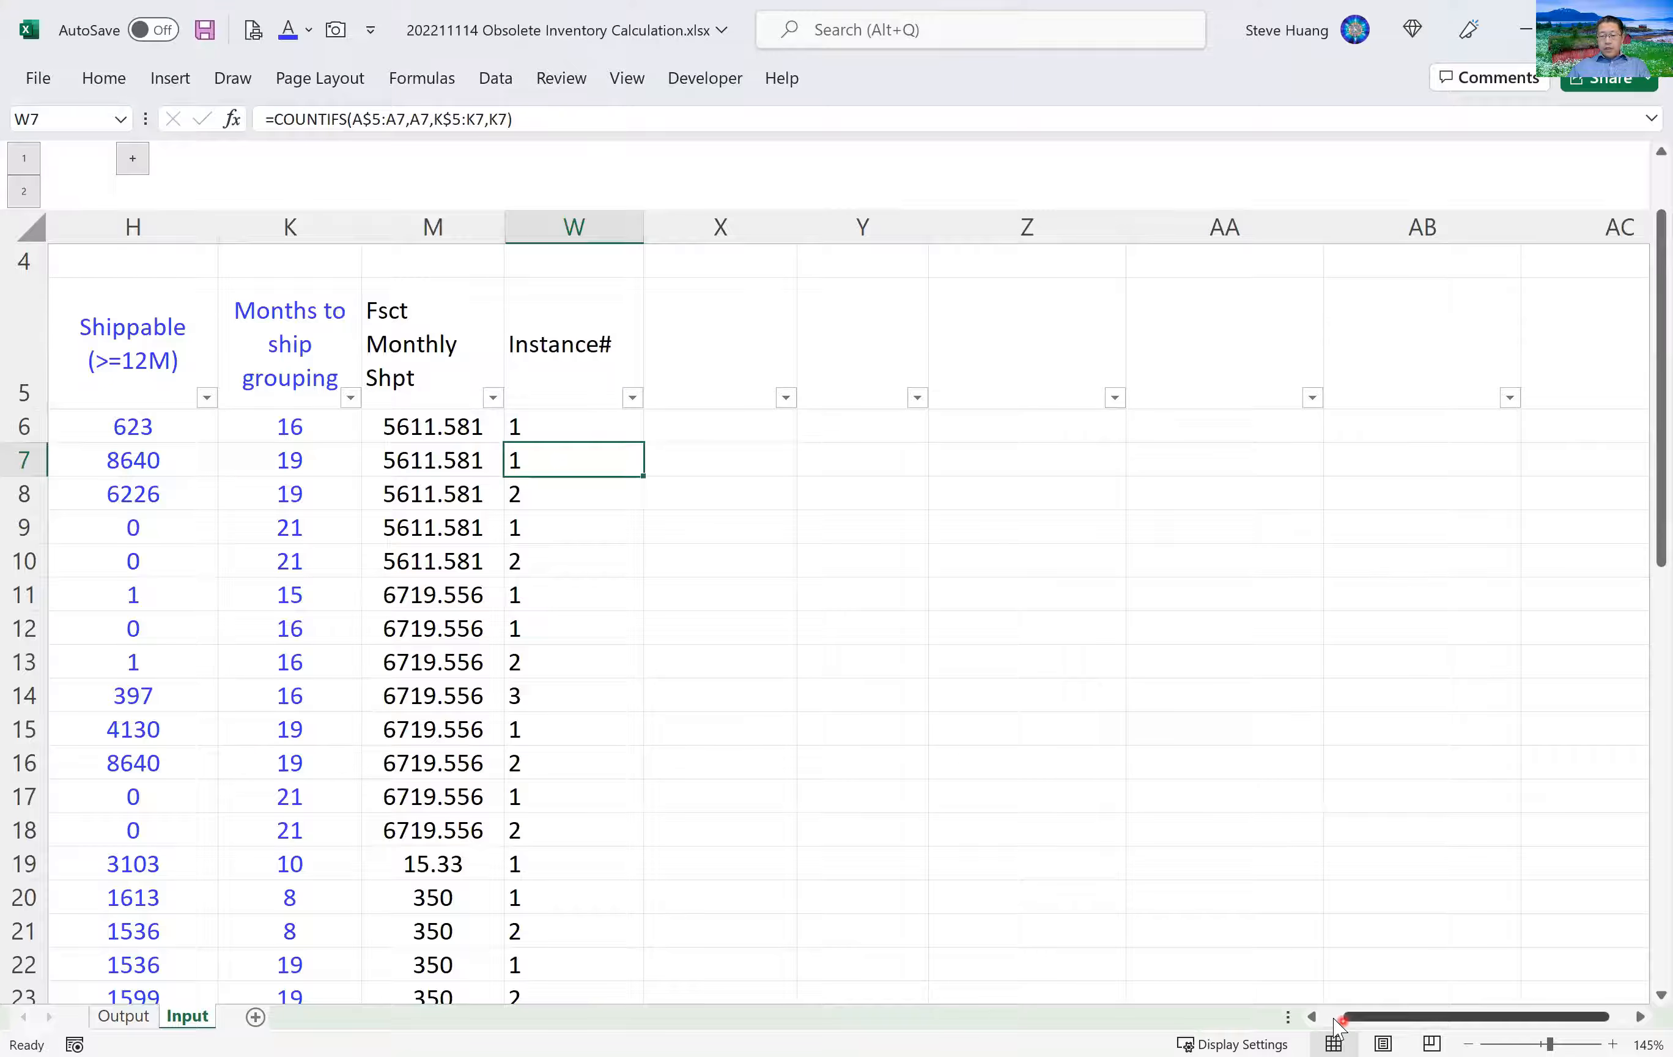
scroll(1128, 784, left, 1)
scroll(949, 735, up, 1)
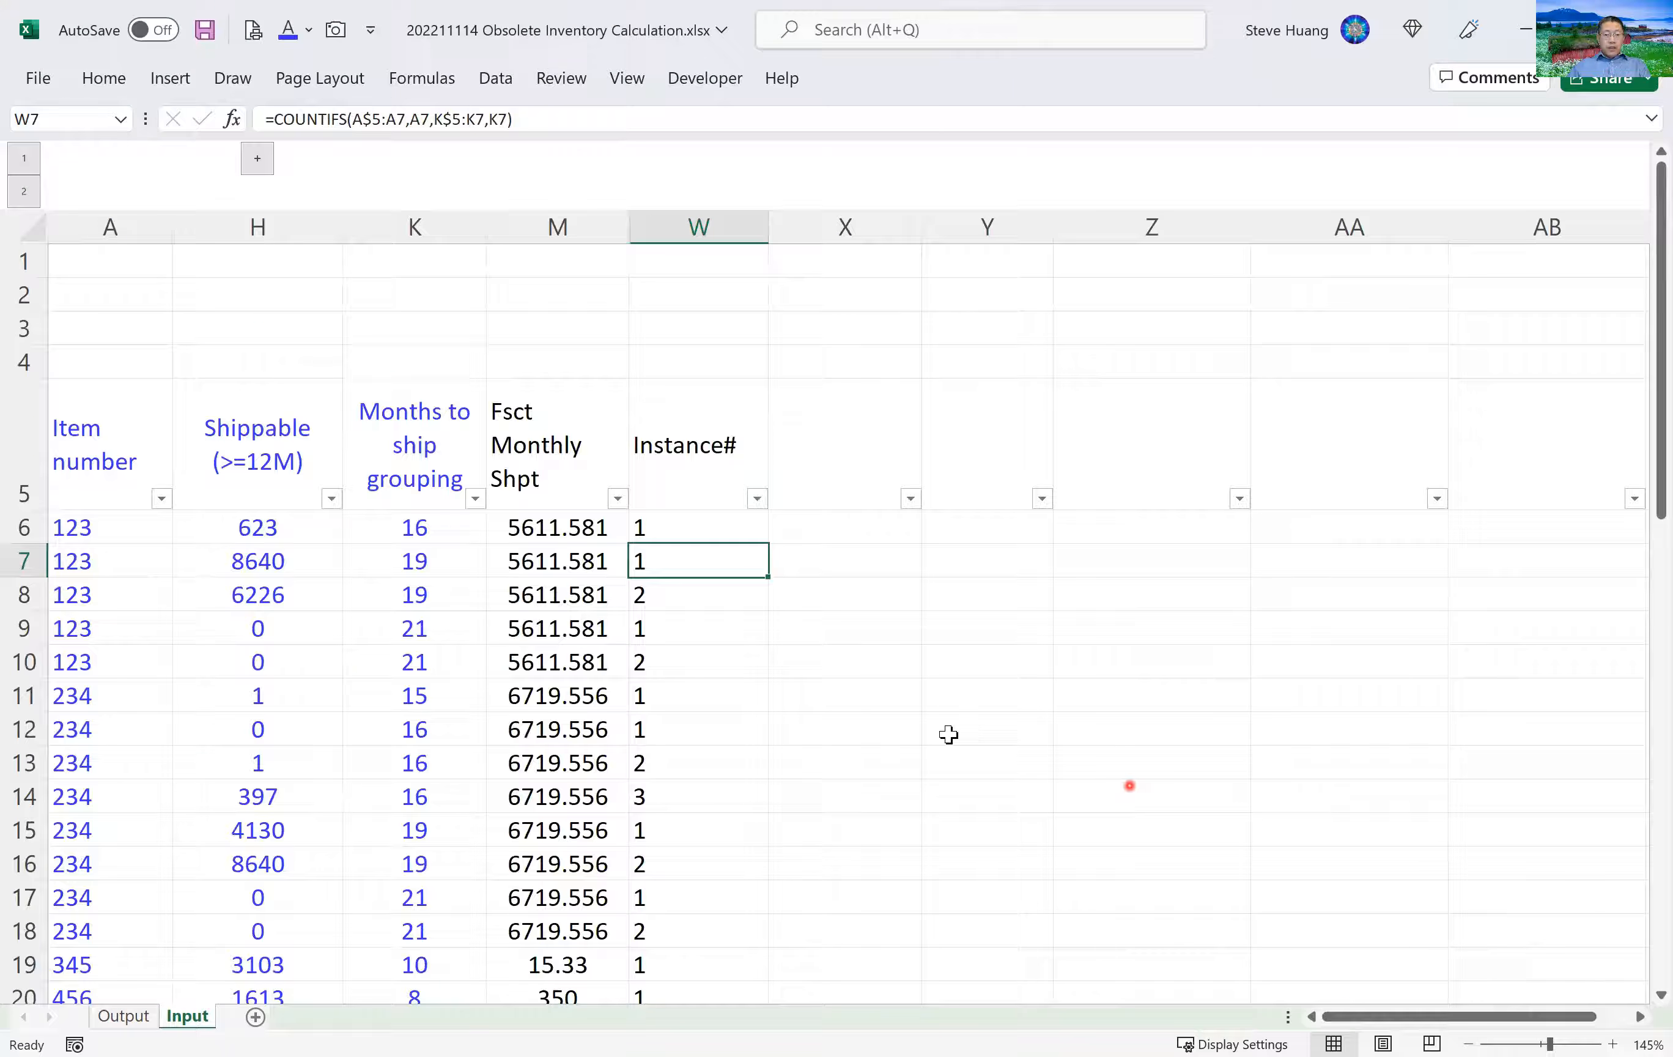
double_click(684, 558)
key(Down)
key(F2)
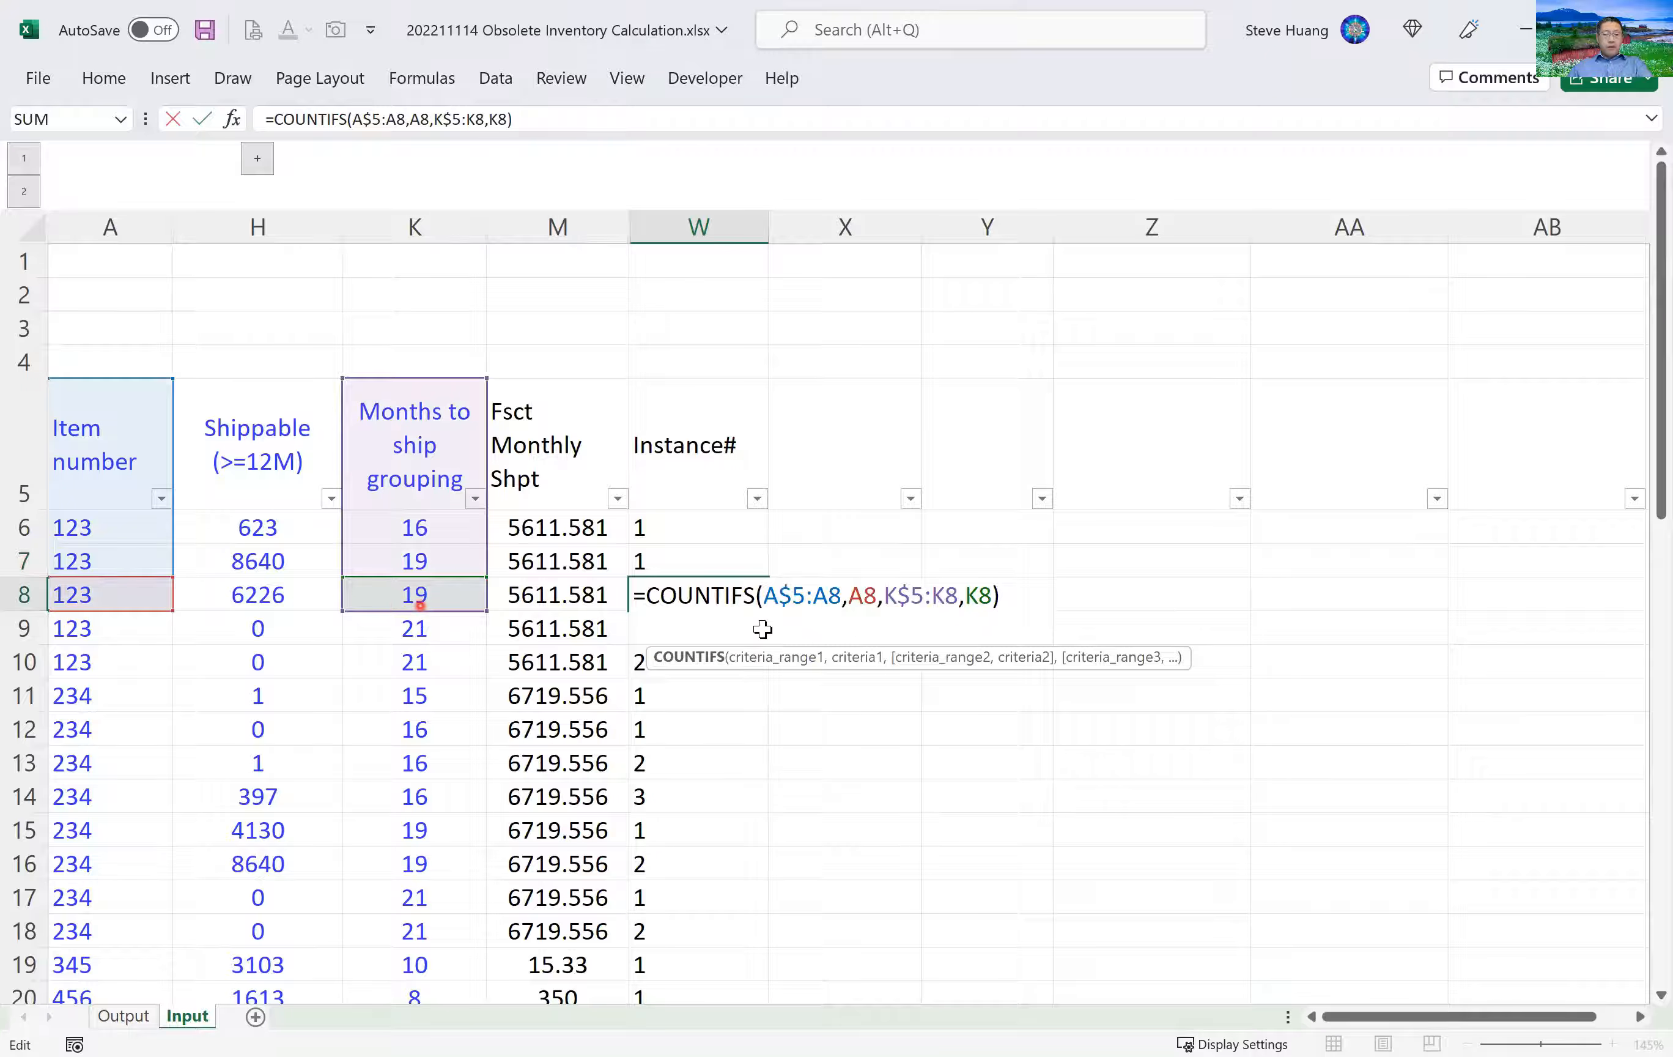
key(Escape)
Examine the instance numbering in W22:W28 for item 456 with the 19-month grouping, comparing it with the rows above.
scroll(677, 817, down, 3)
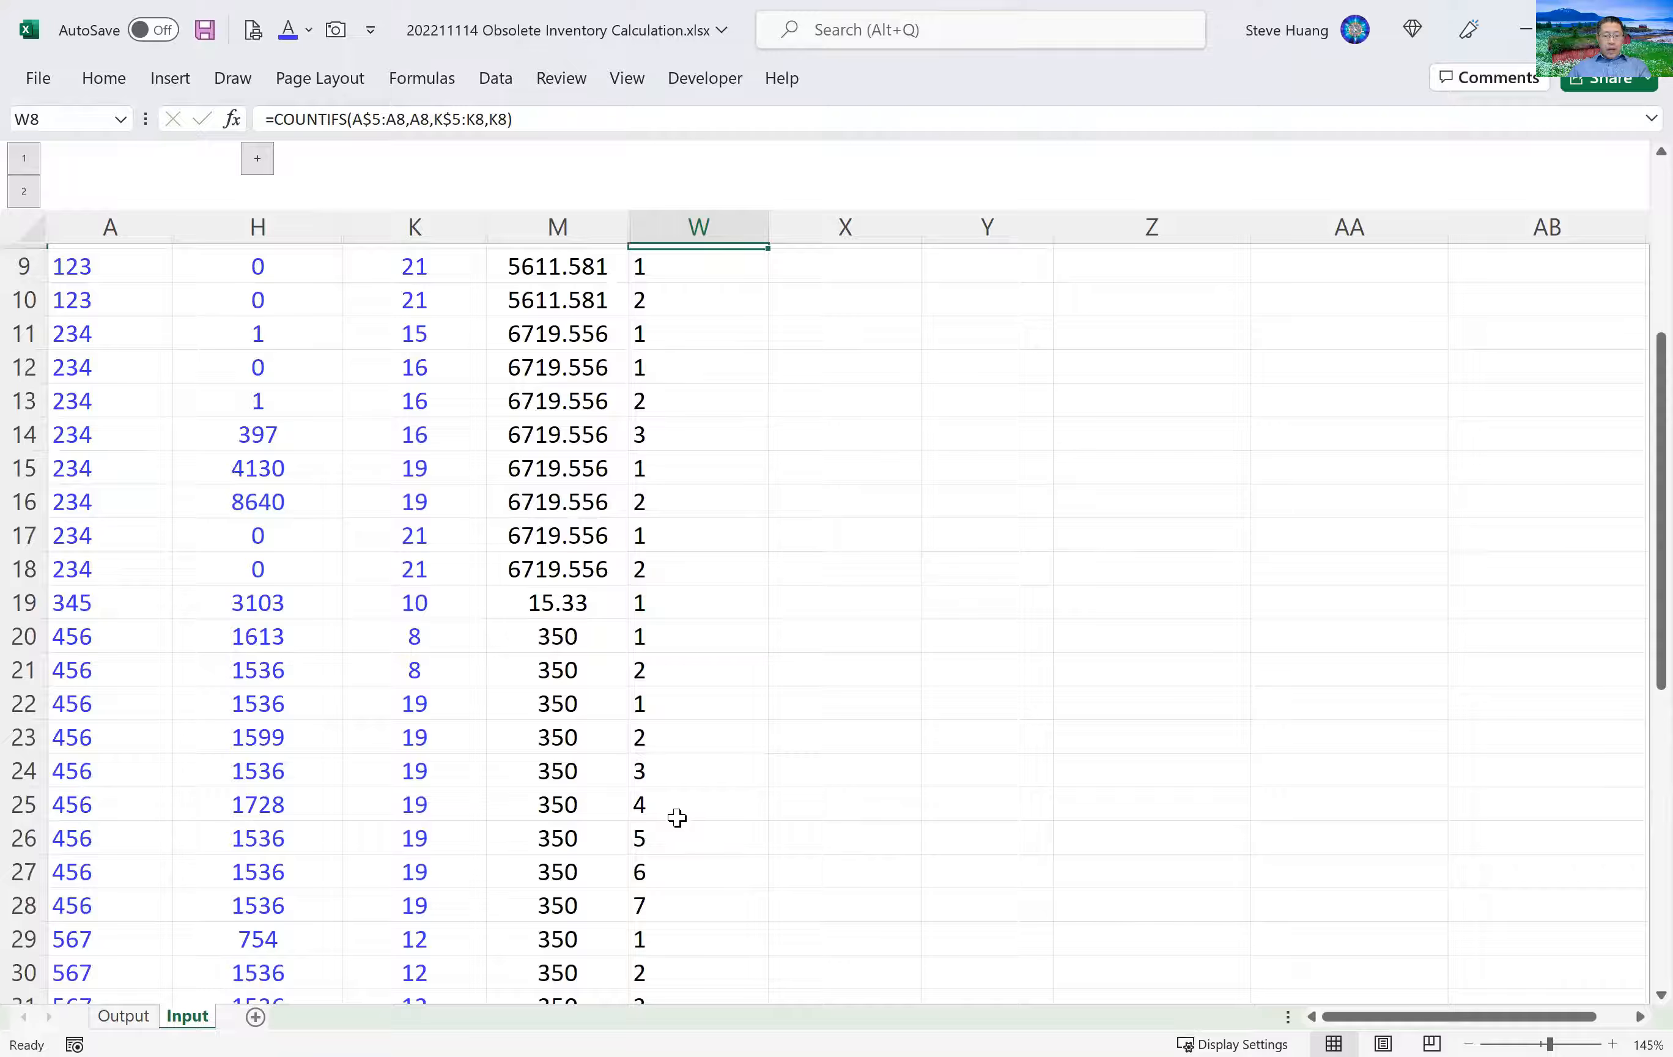
scroll(677, 818, down, 2)
scroll(713, 728, down, 1)
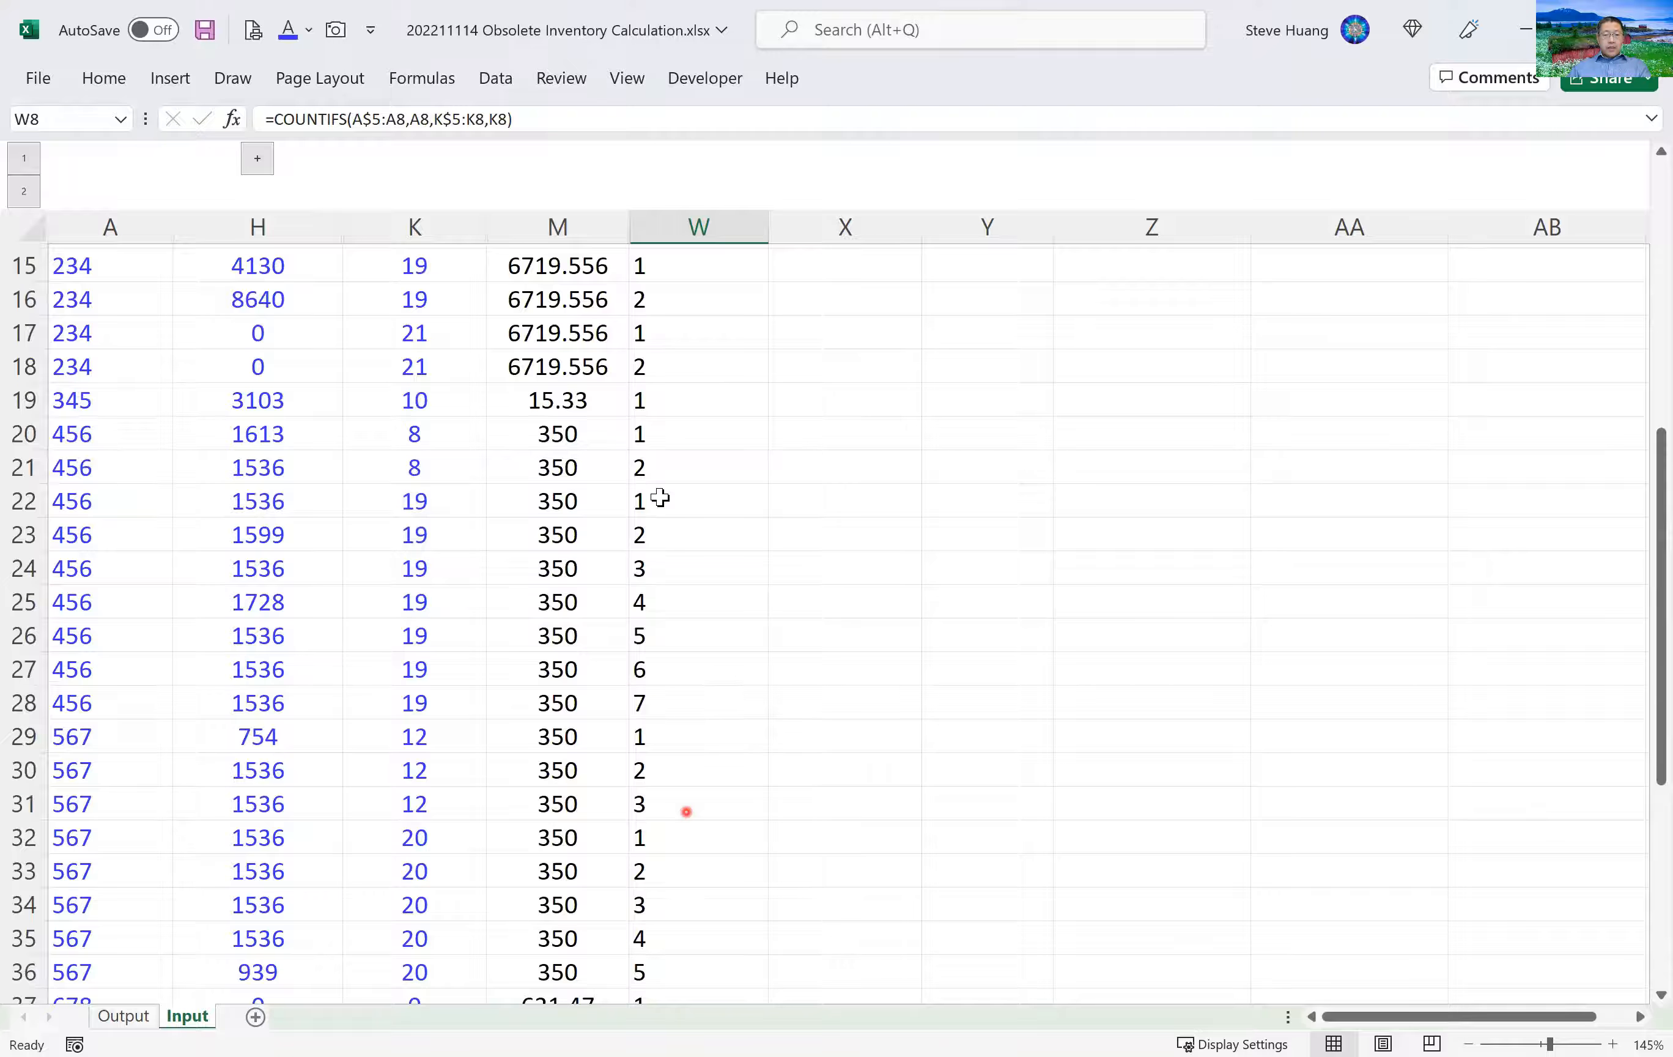
drag(660, 497, 669, 717)
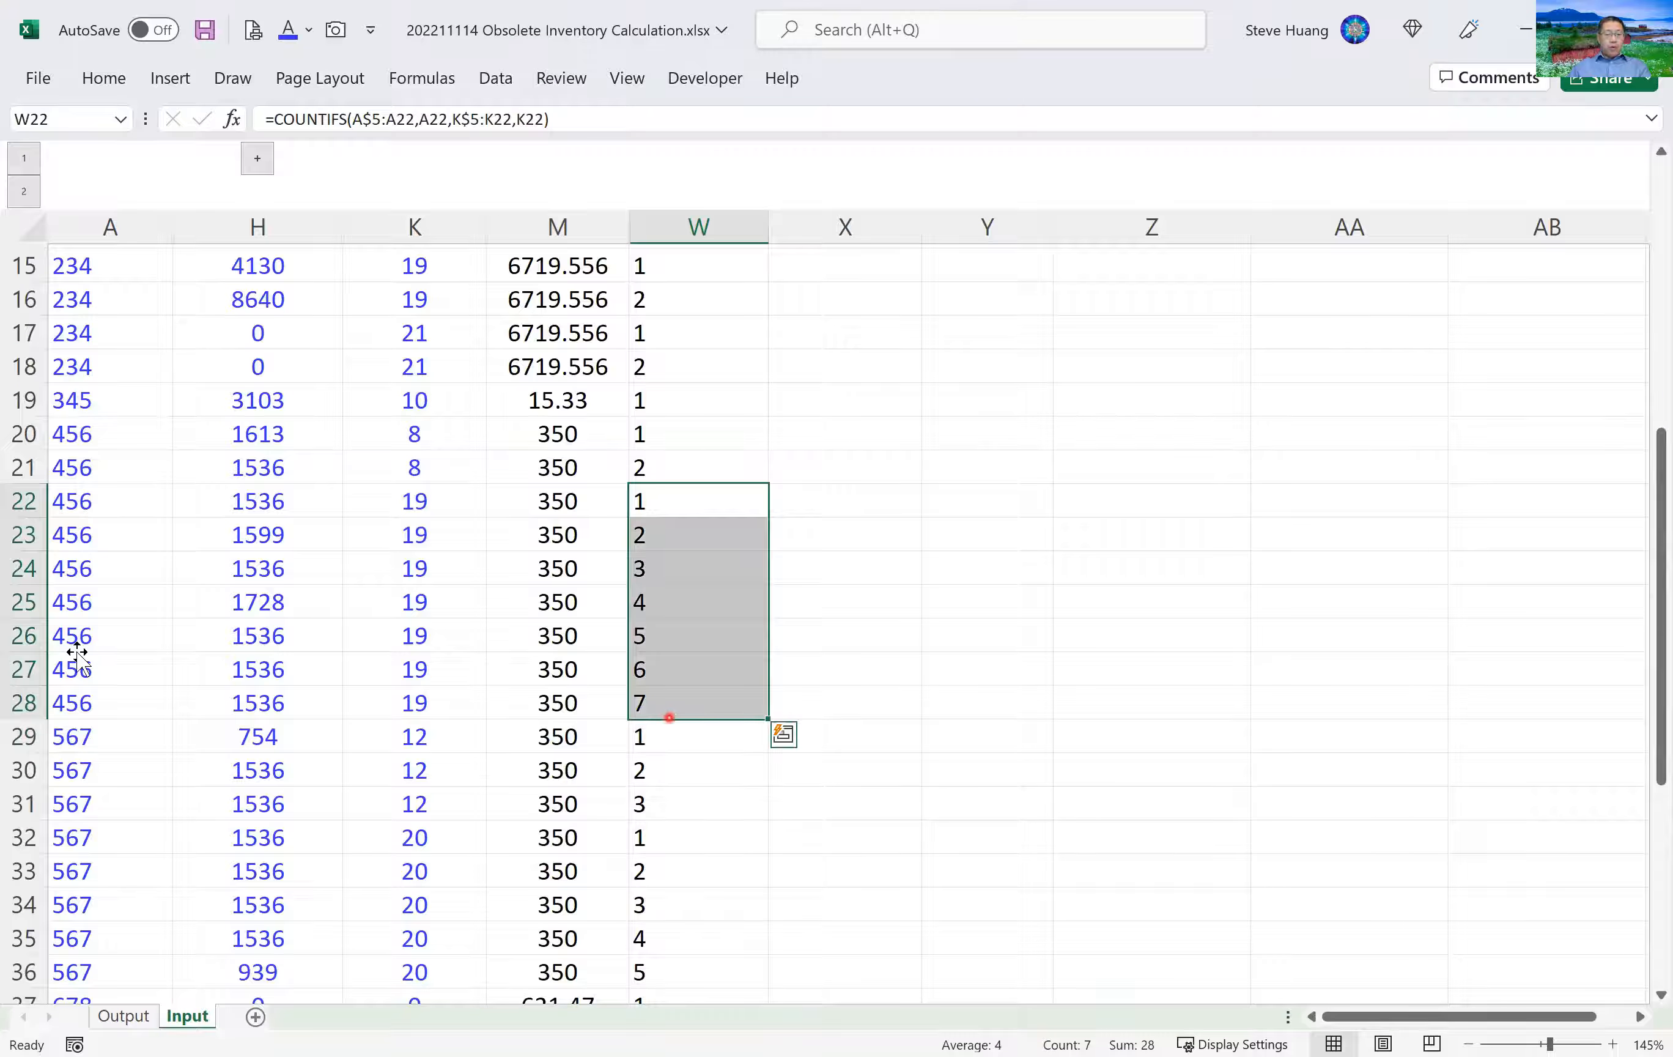
key(shift+space)
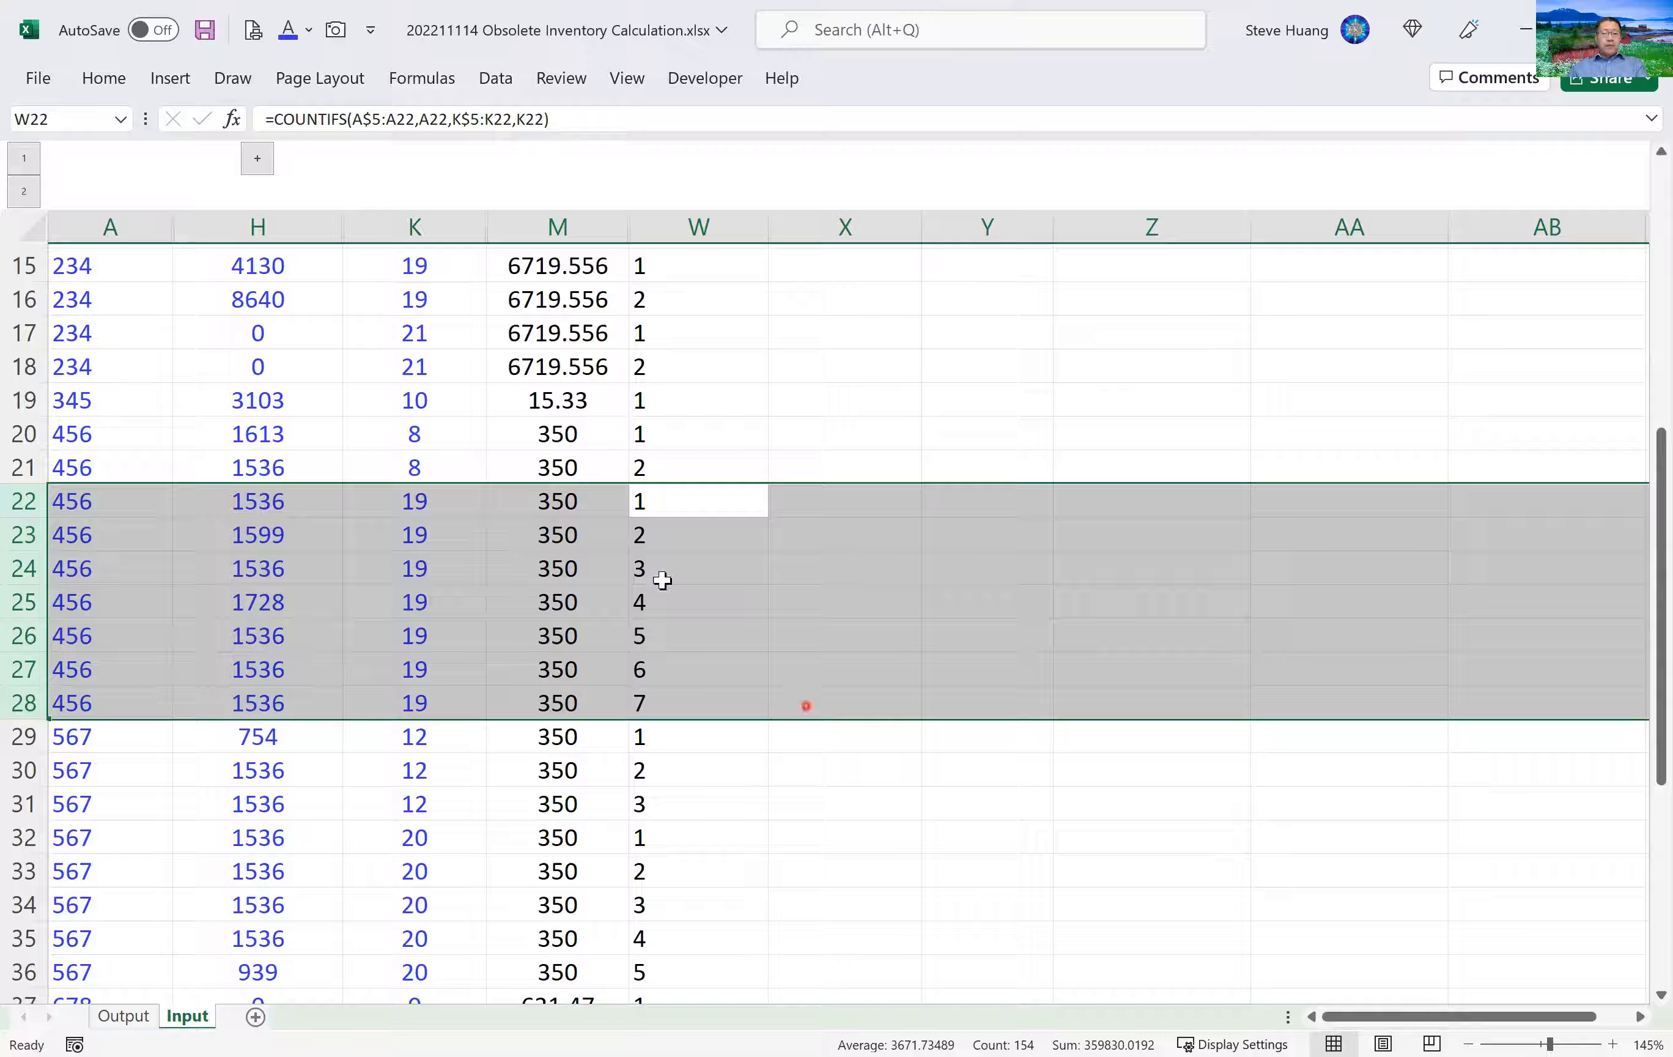
click(676, 435)
drag(669, 465, 695, 699)
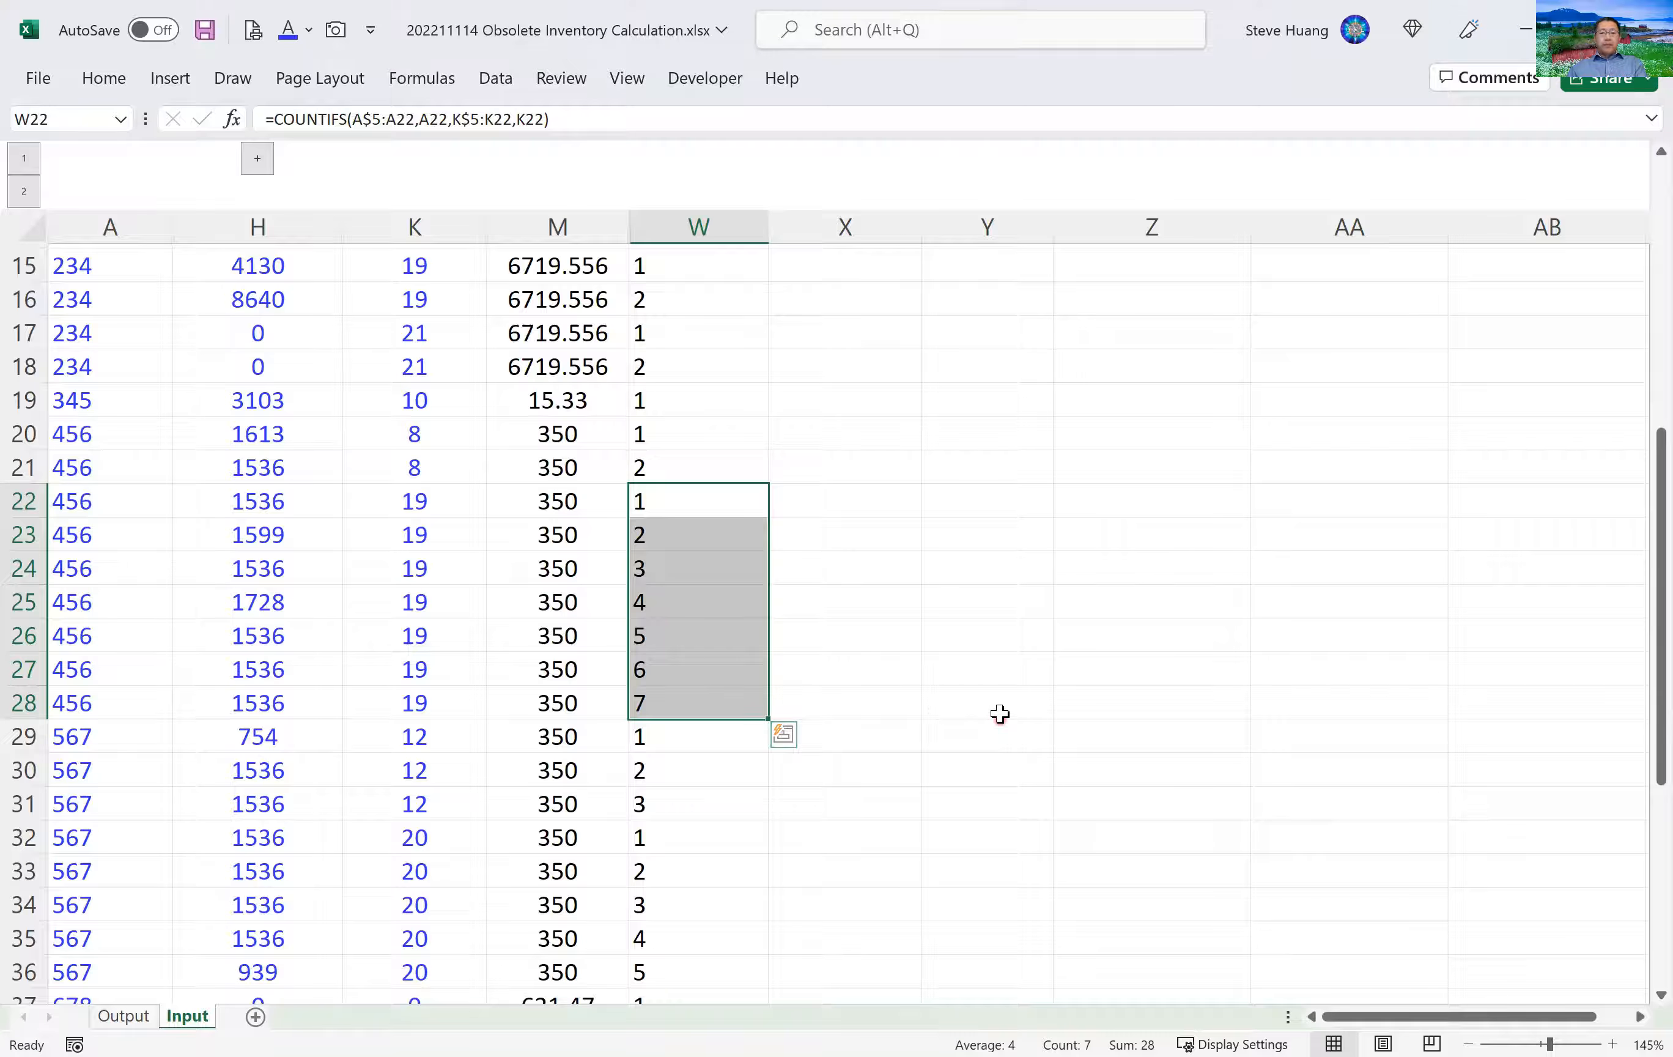
Enter the header "Largest Instance #" in cell X5, beside the Instance# column.
scroll(999, 713, up, 4)
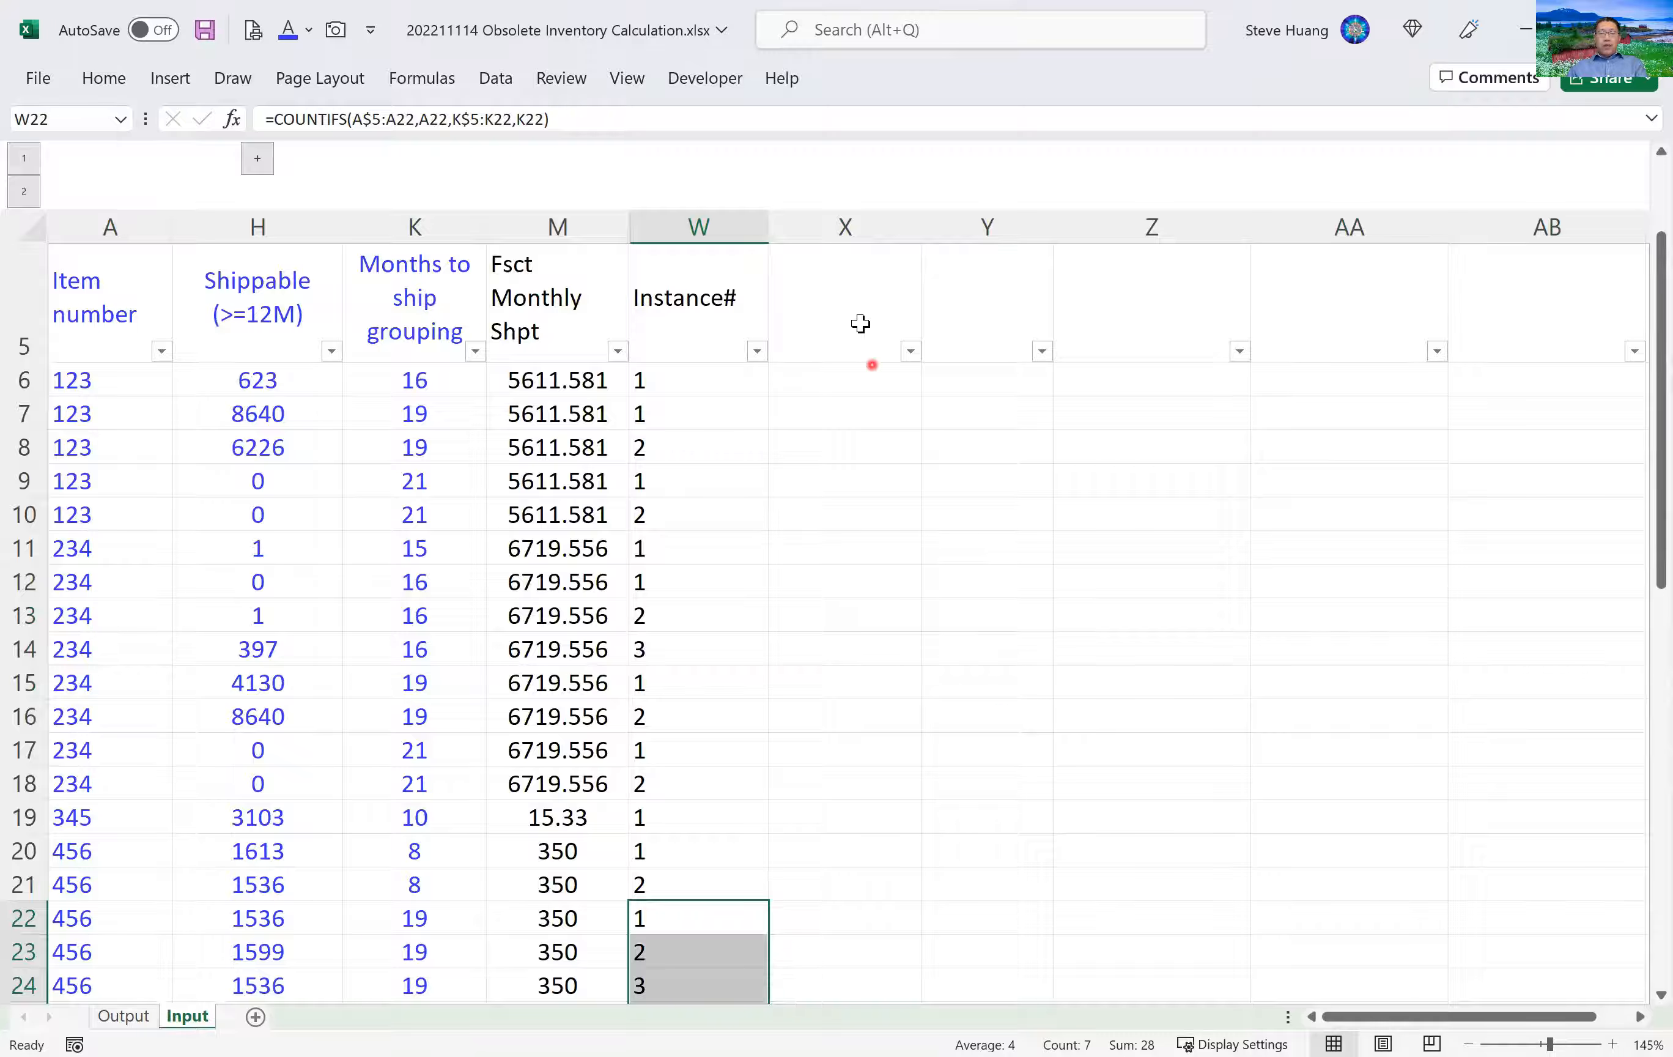
click(860, 323)
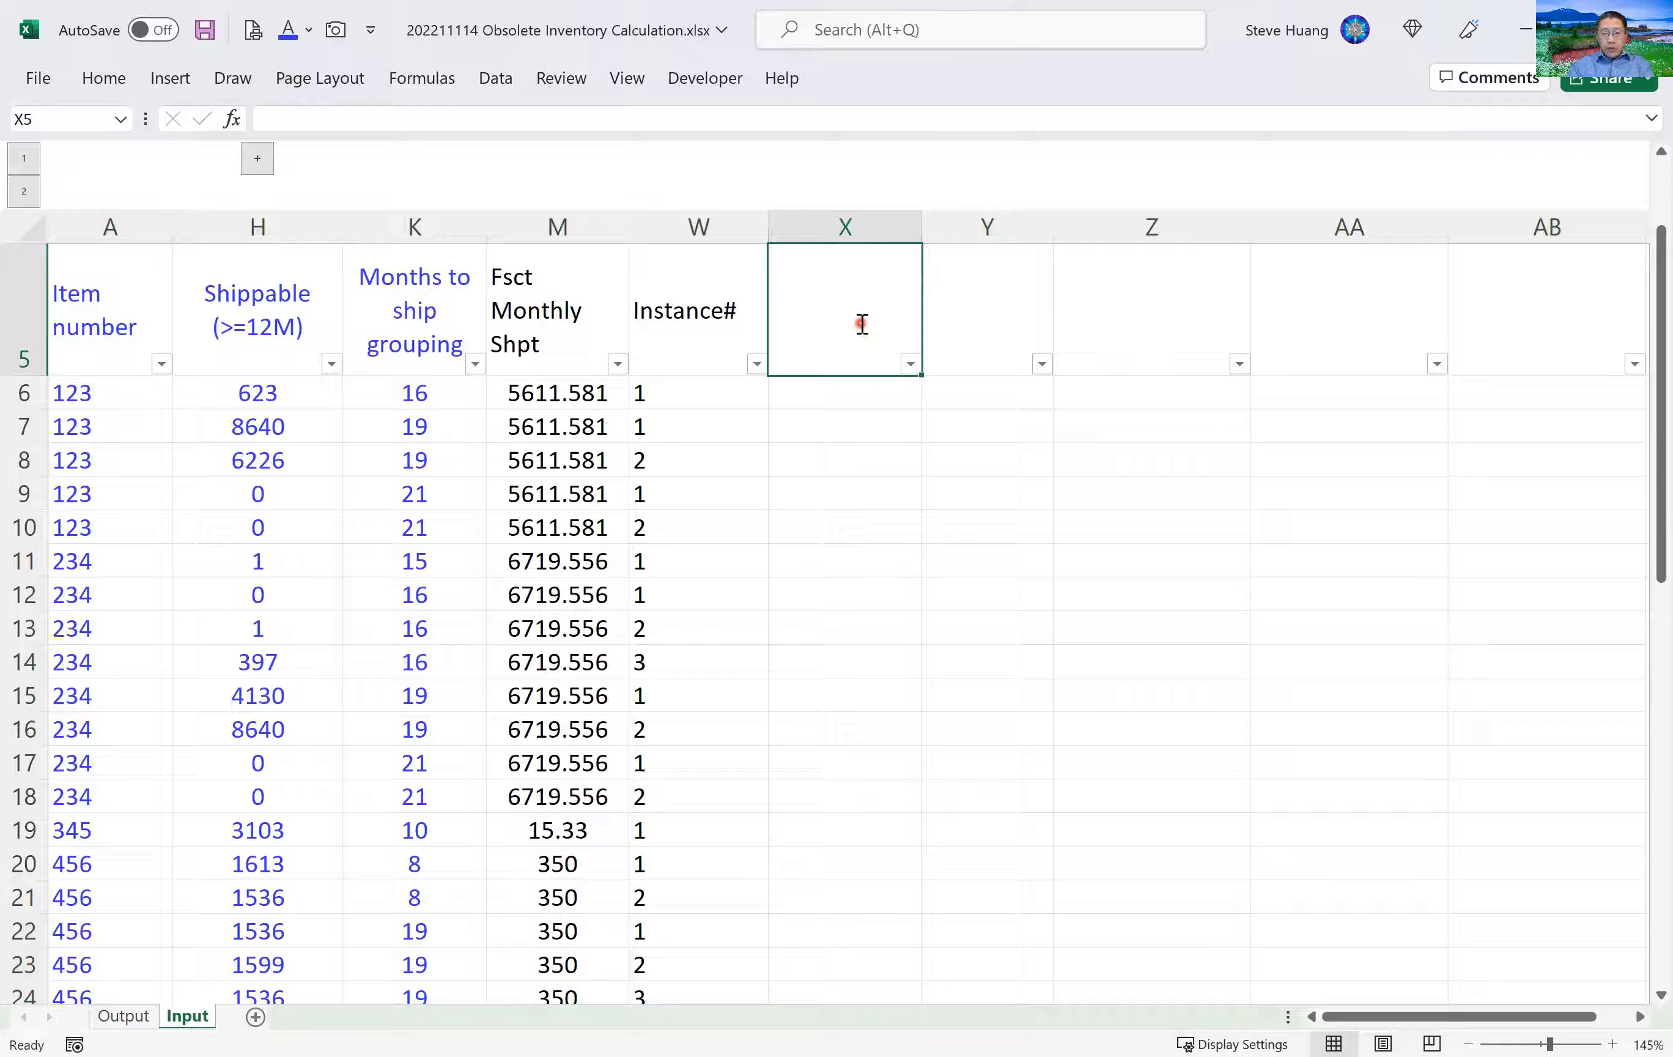
text(Largest Inst)
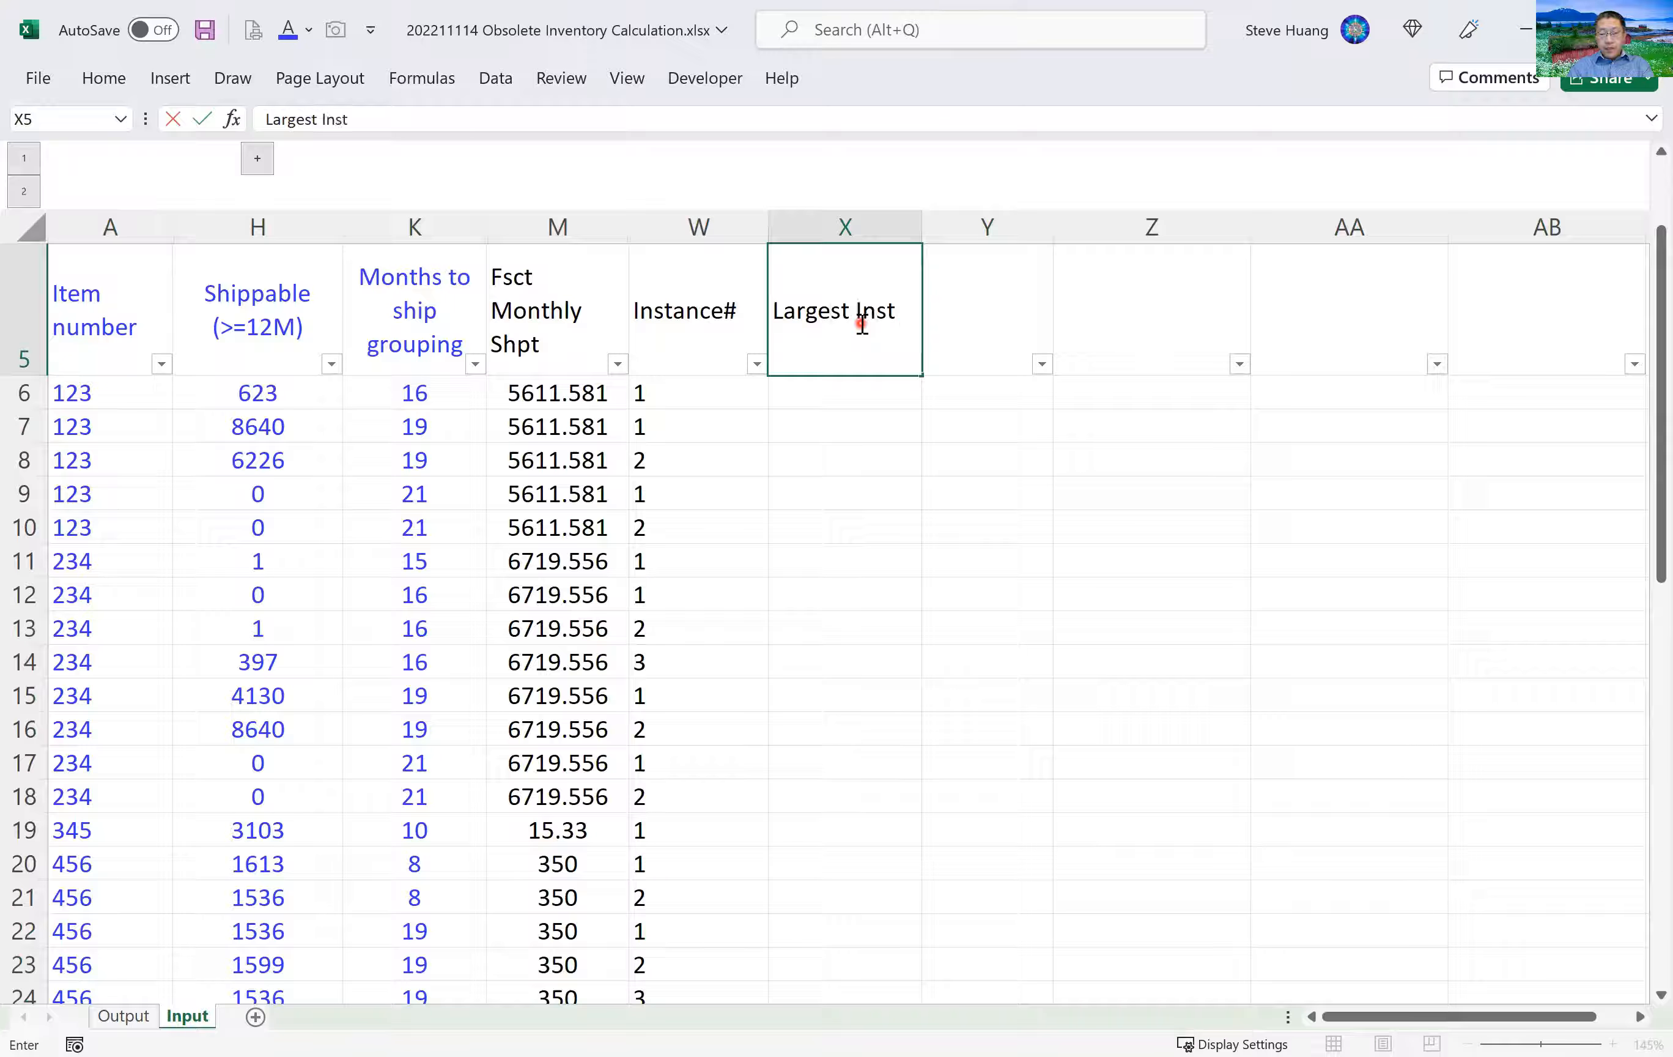
text(ance #)
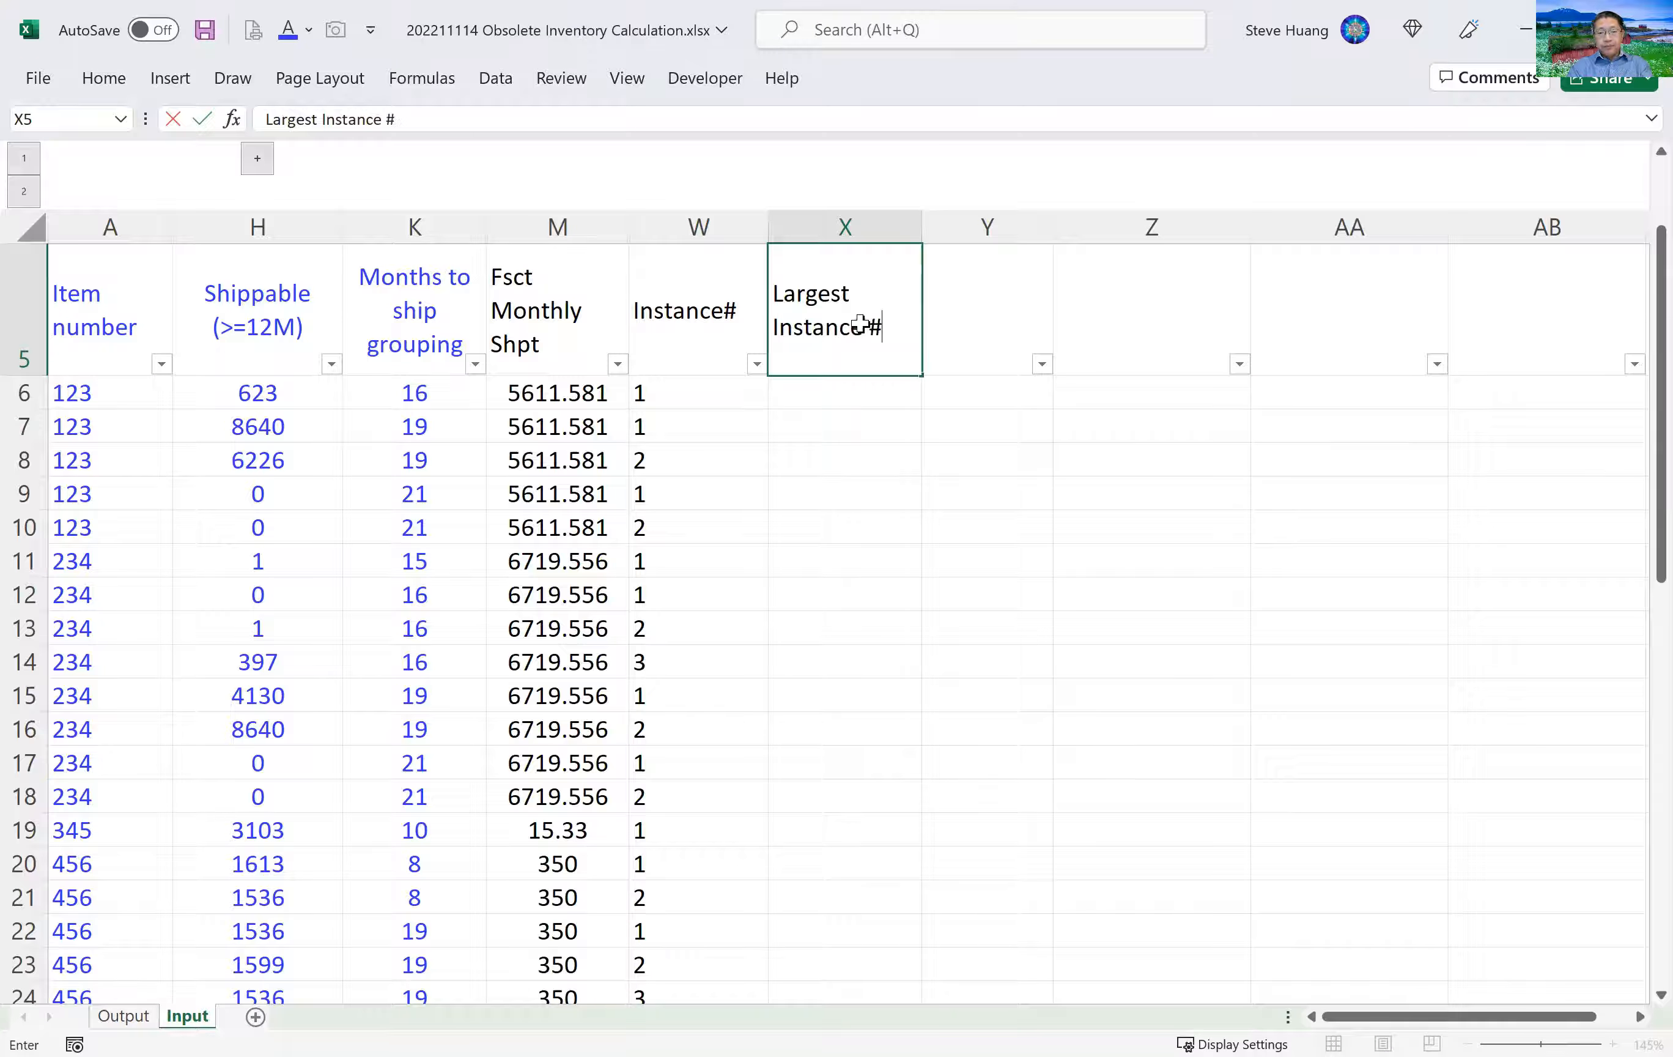
key(Up)
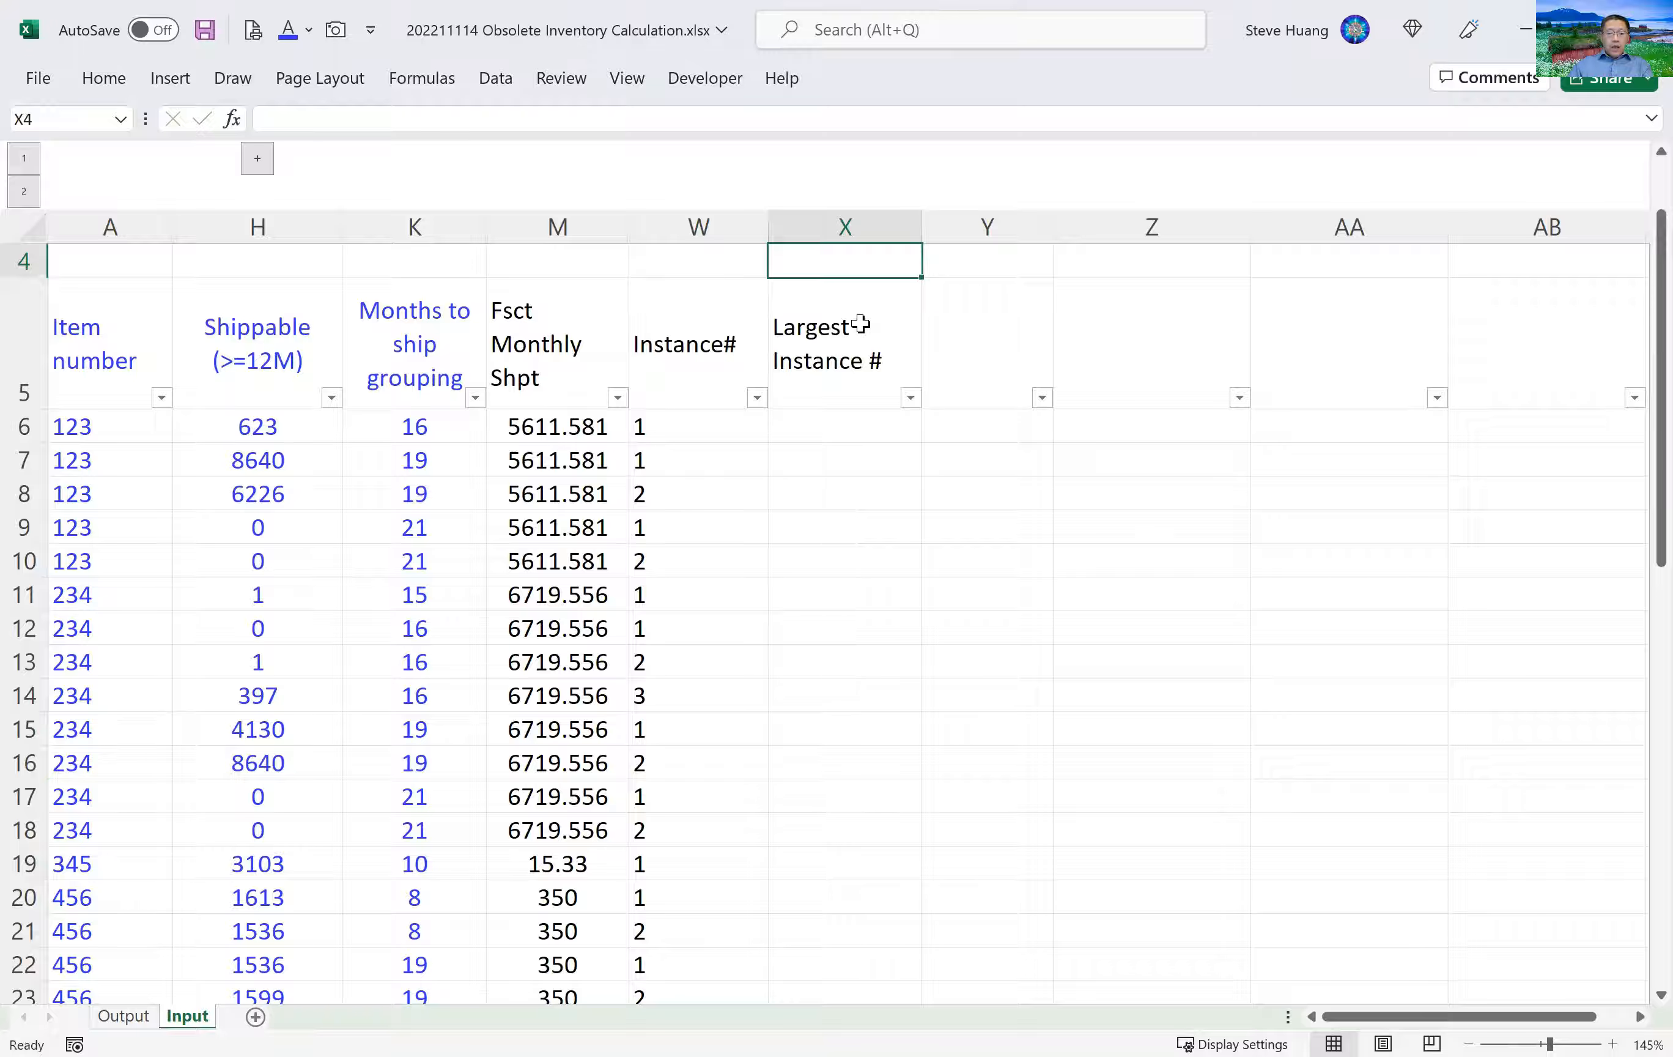
key(Down)
key(Down)
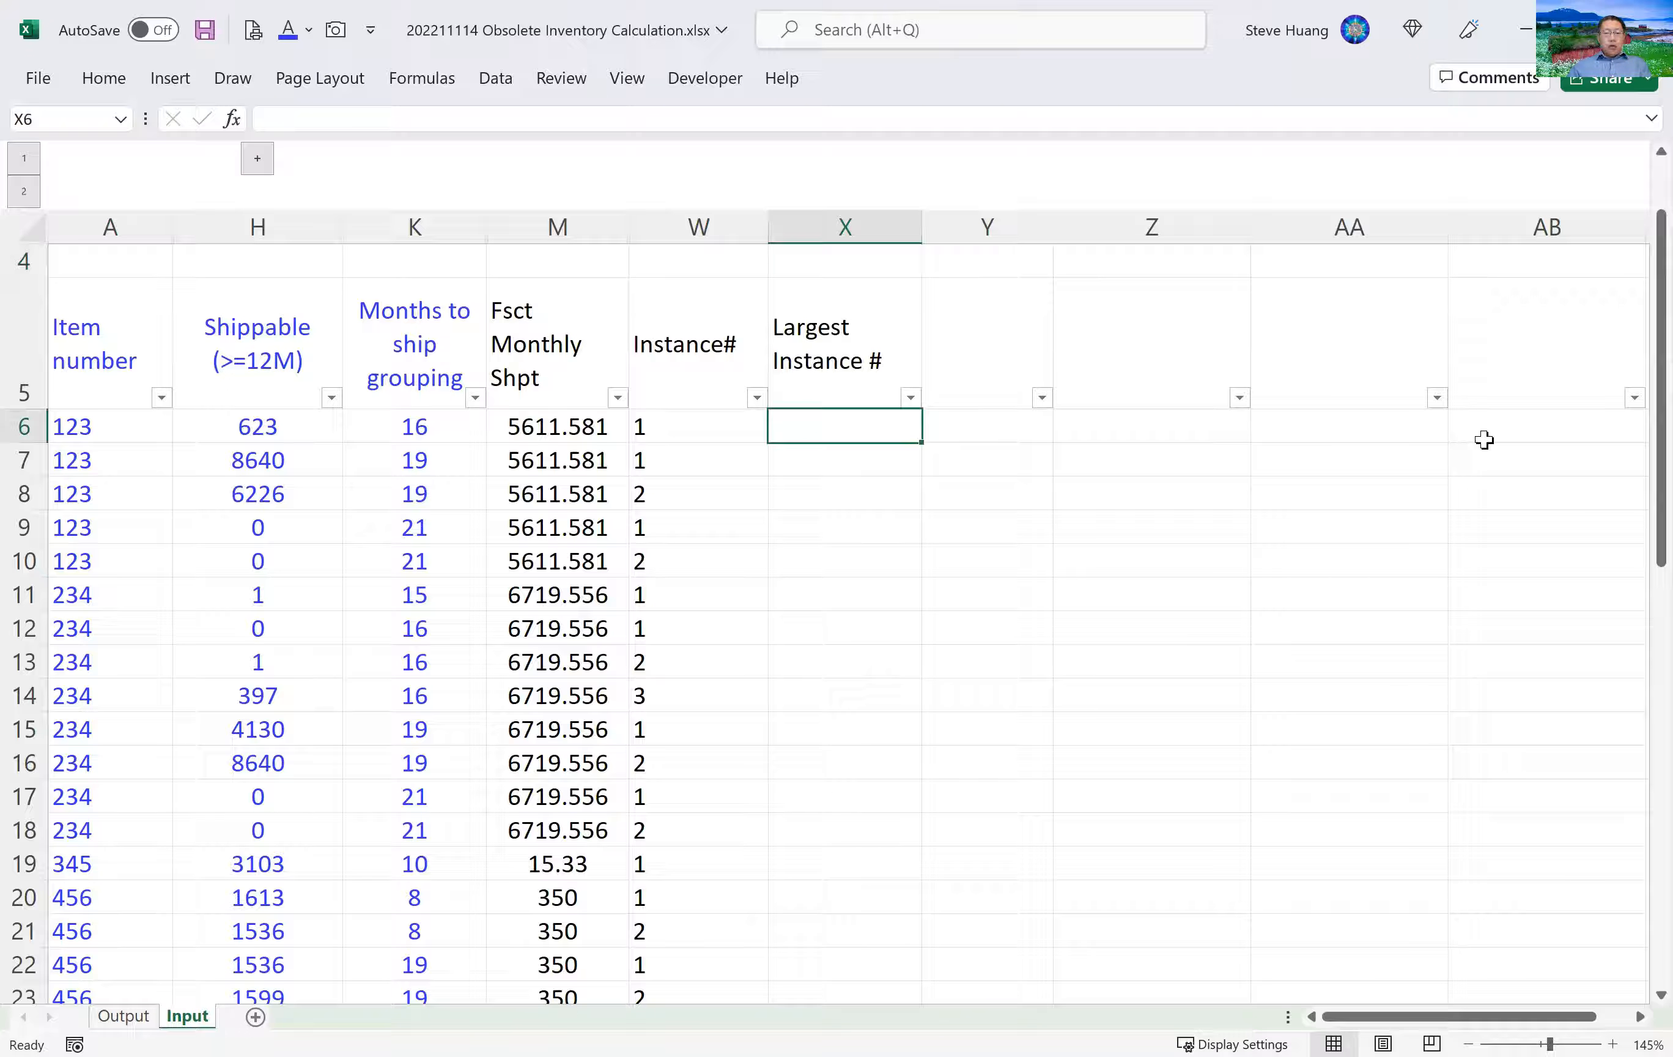
Compare the item number, months-to-ship grouping and instance number of row 6 with those of rows 7 and 8.
click(78, 426)
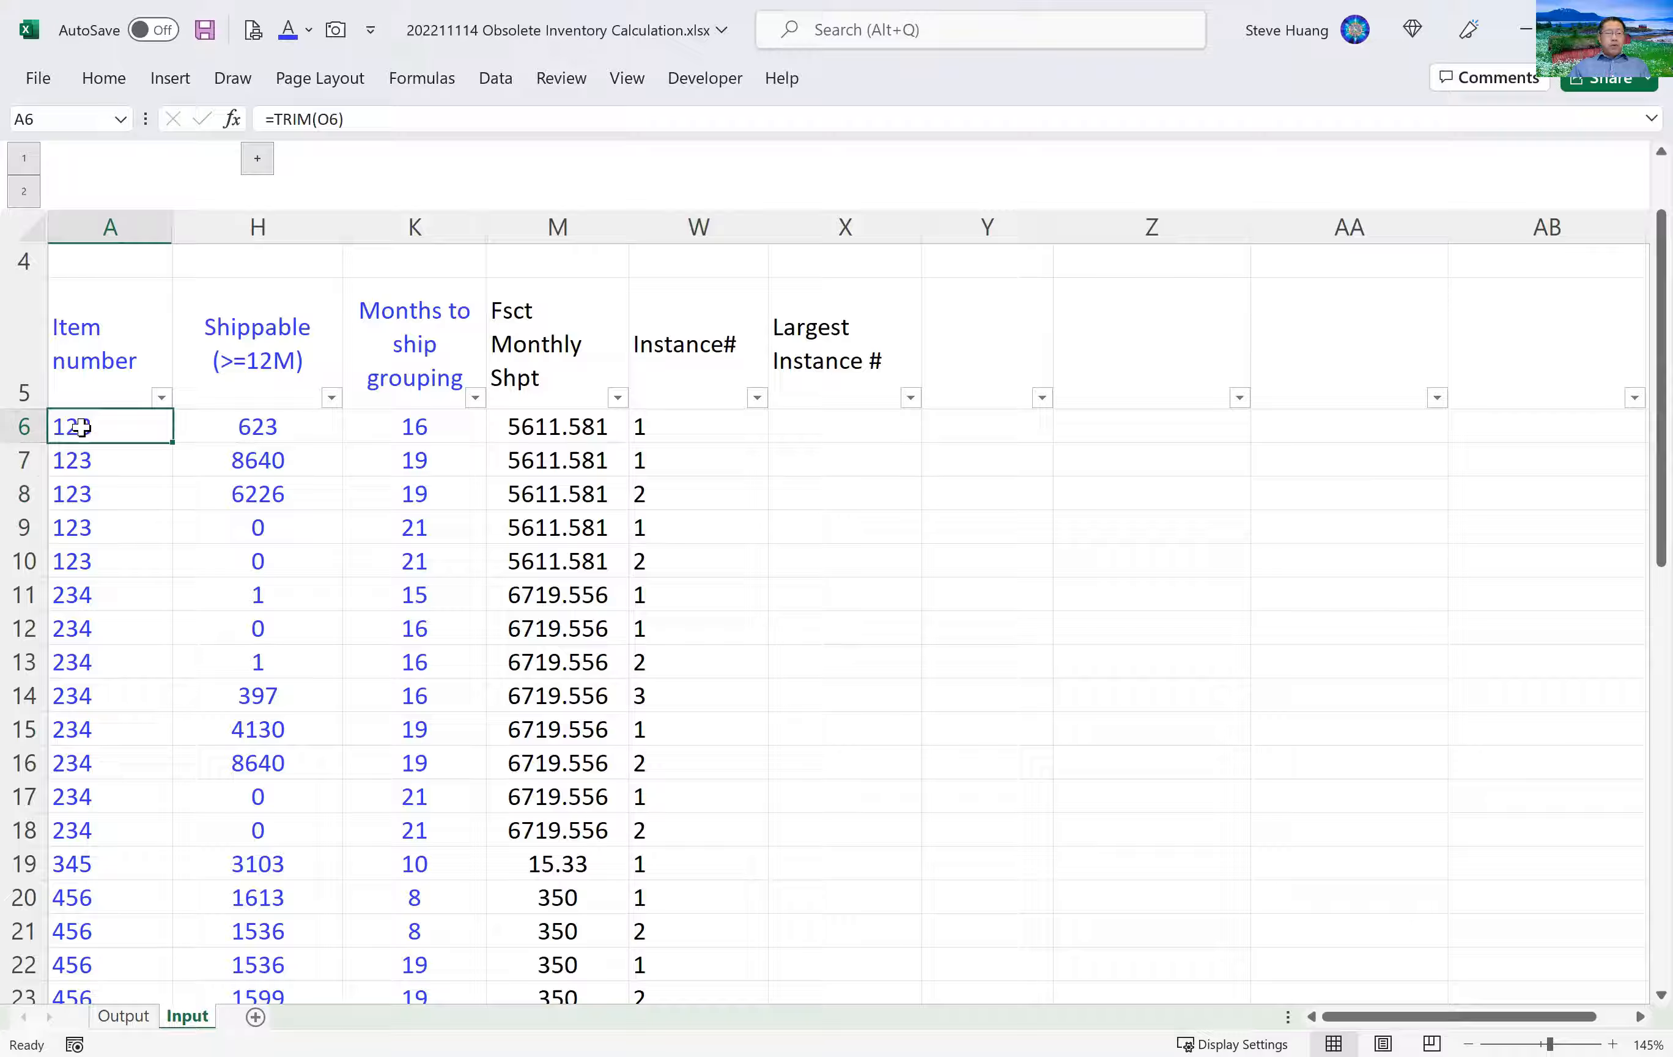
shift+click(402, 427)
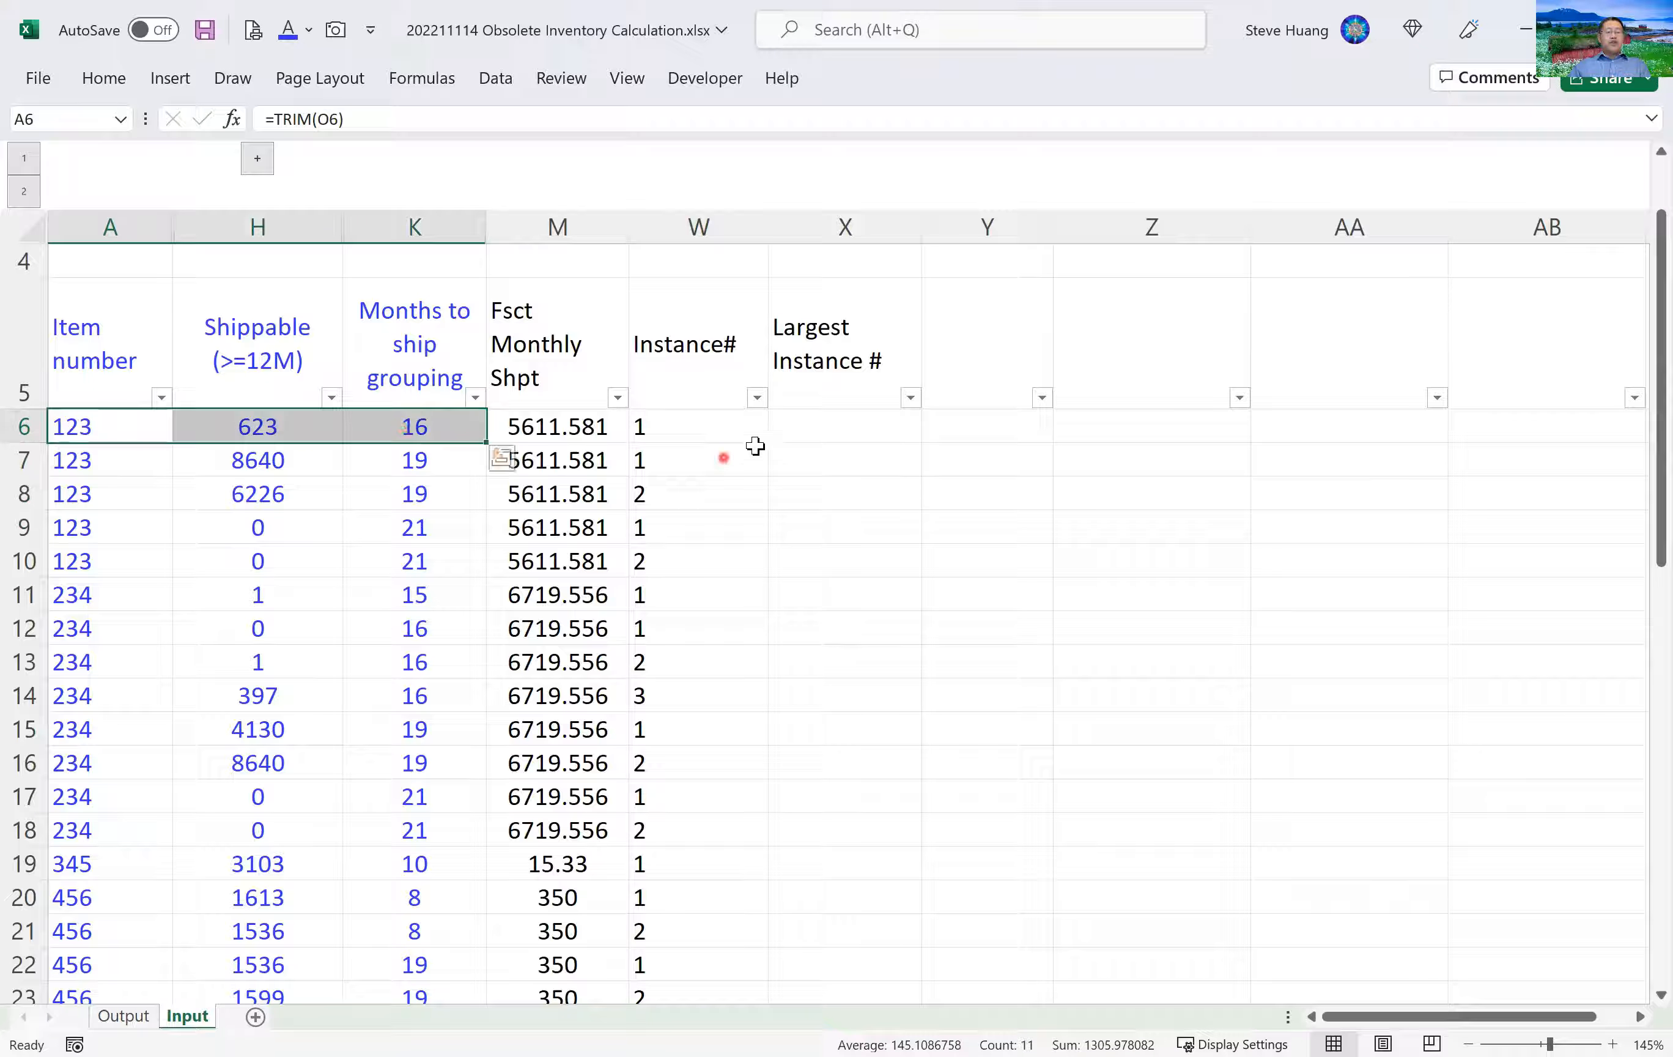
click(84, 467)
drag(114, 503, 704, 491)
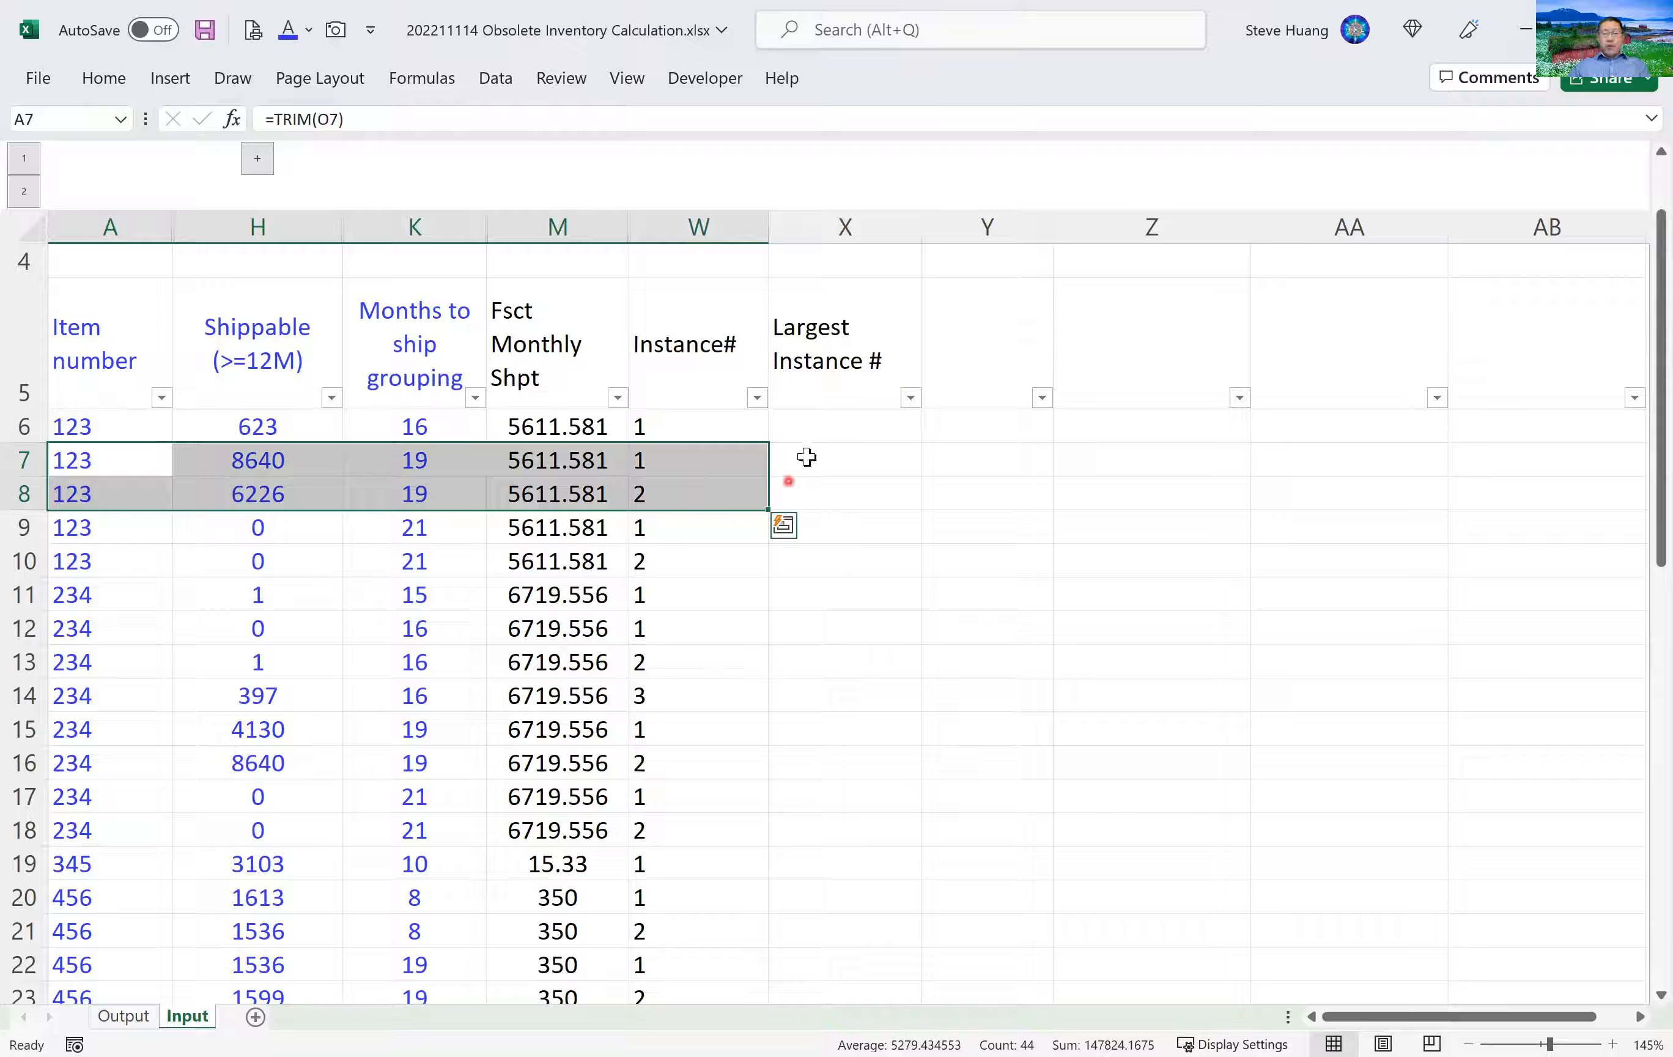
Begin a MAXIFS formula in X6 returning the maximum of column W where column A matches A6.
click(908, 435)
text(=)
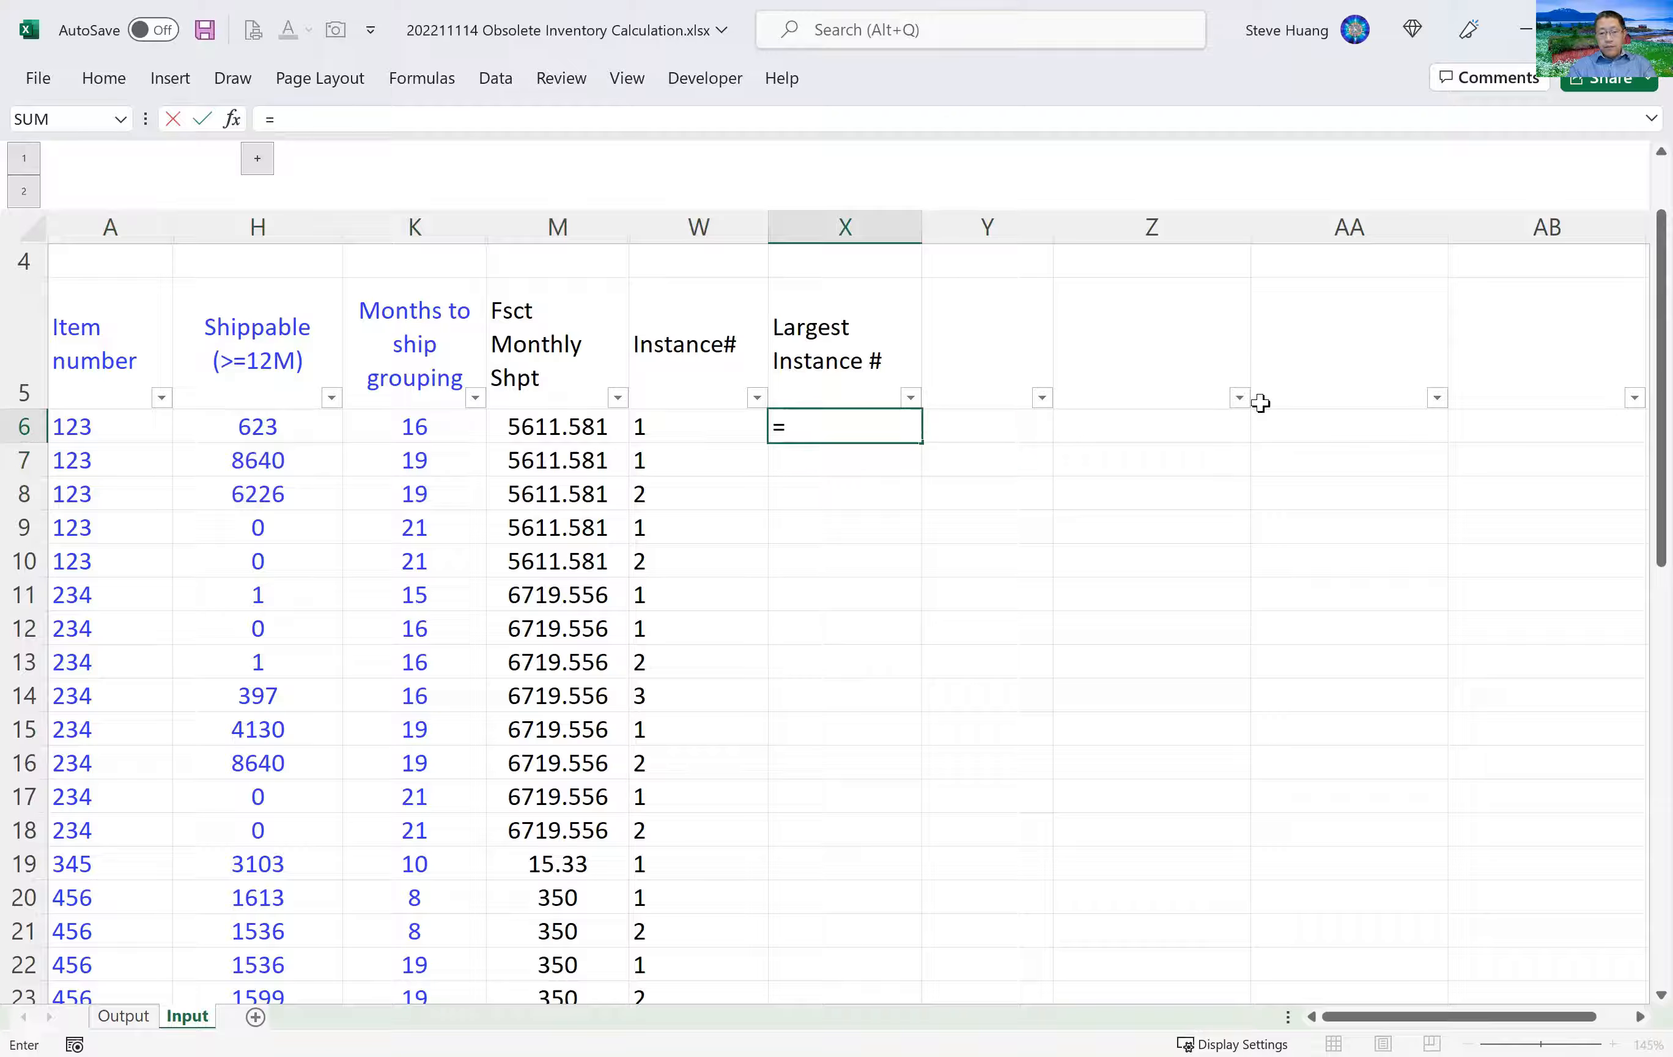
text(maxifs()
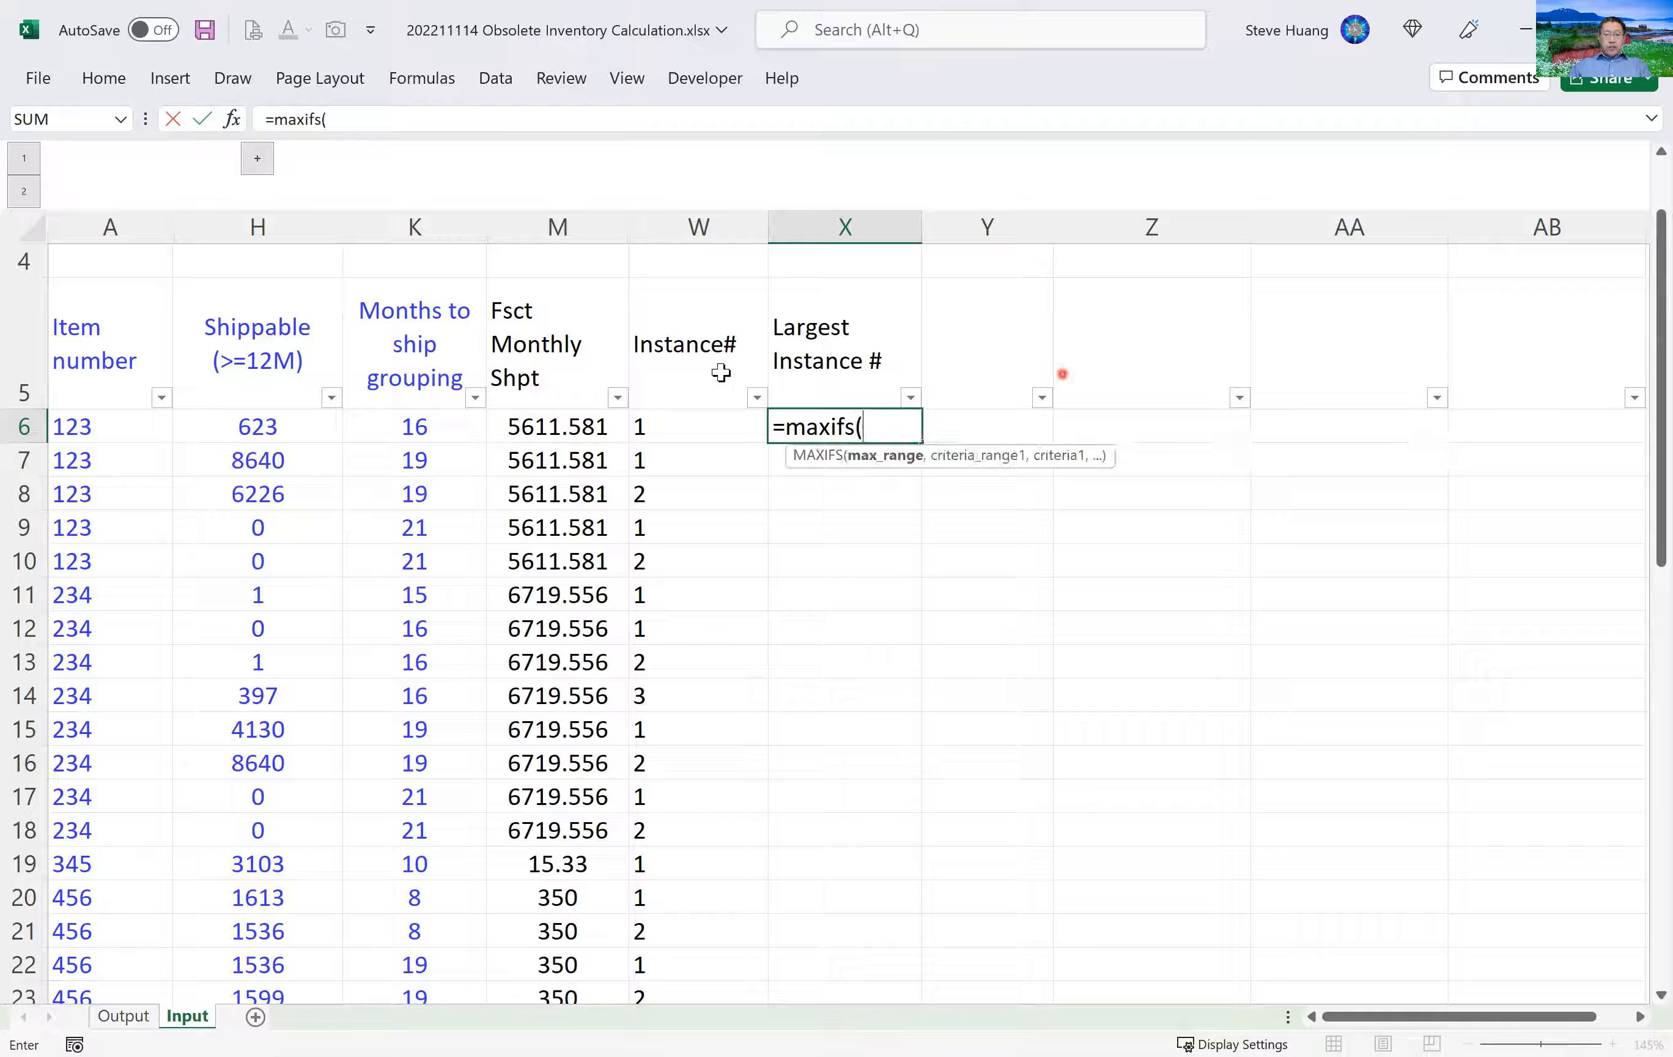
click(693, 220)
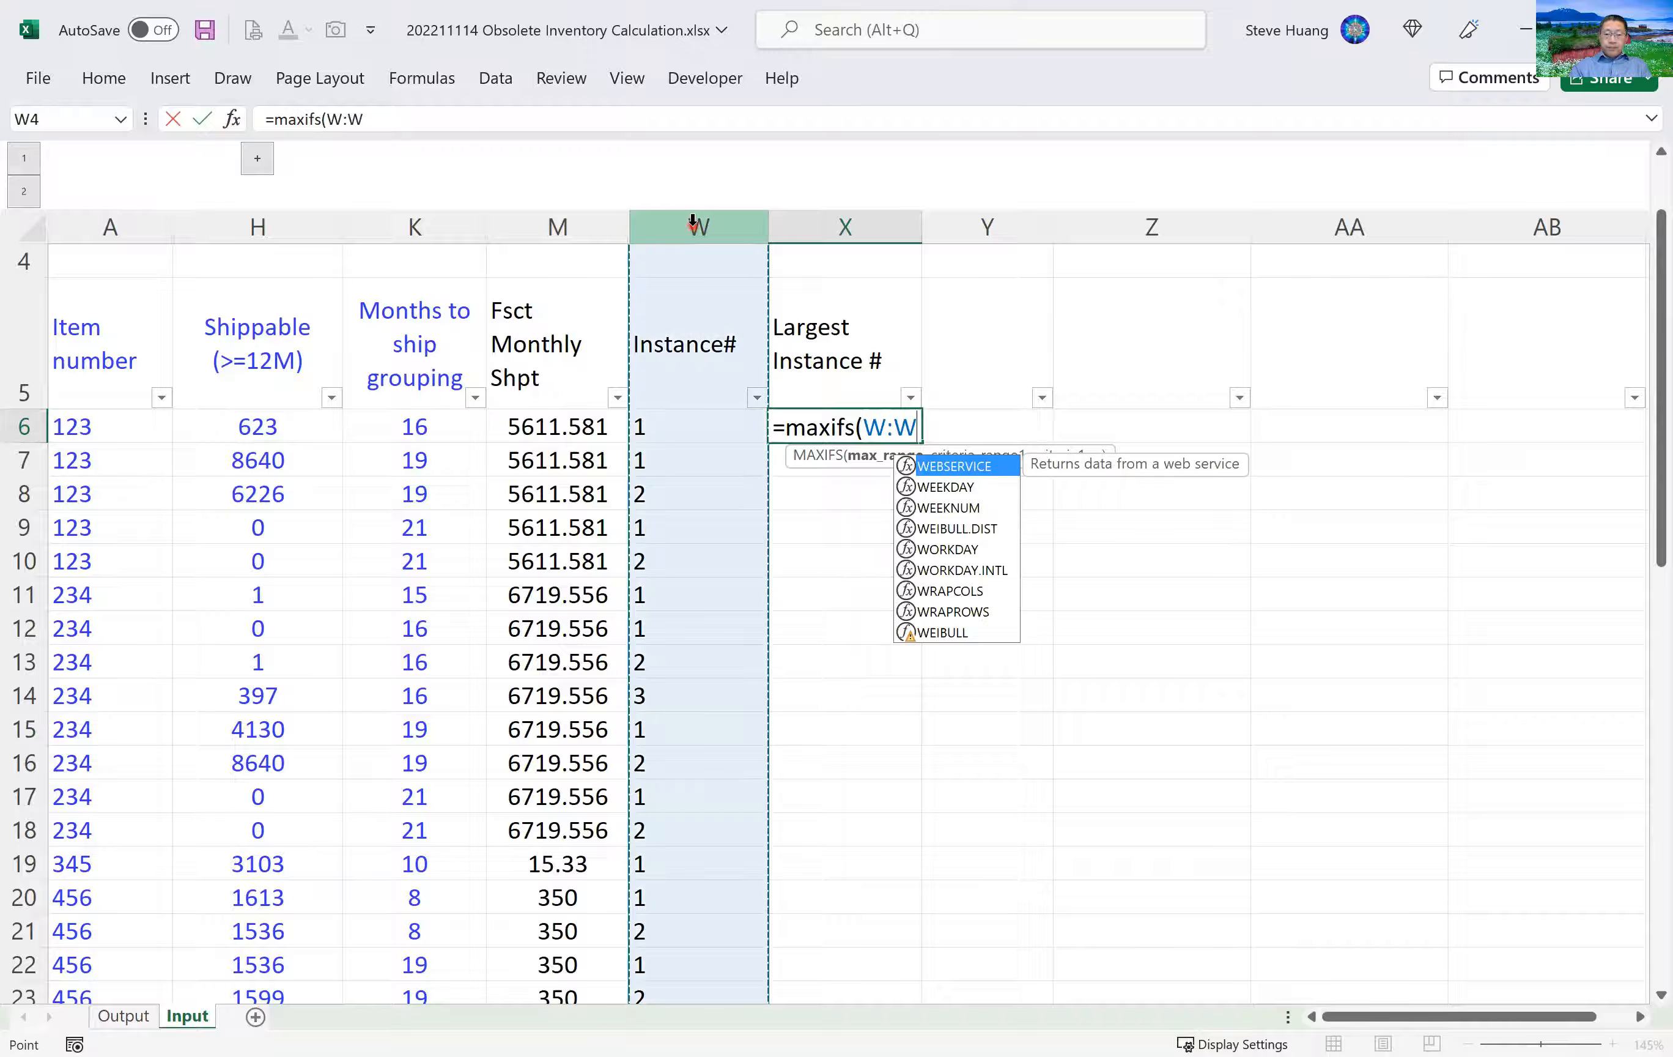
text(,)
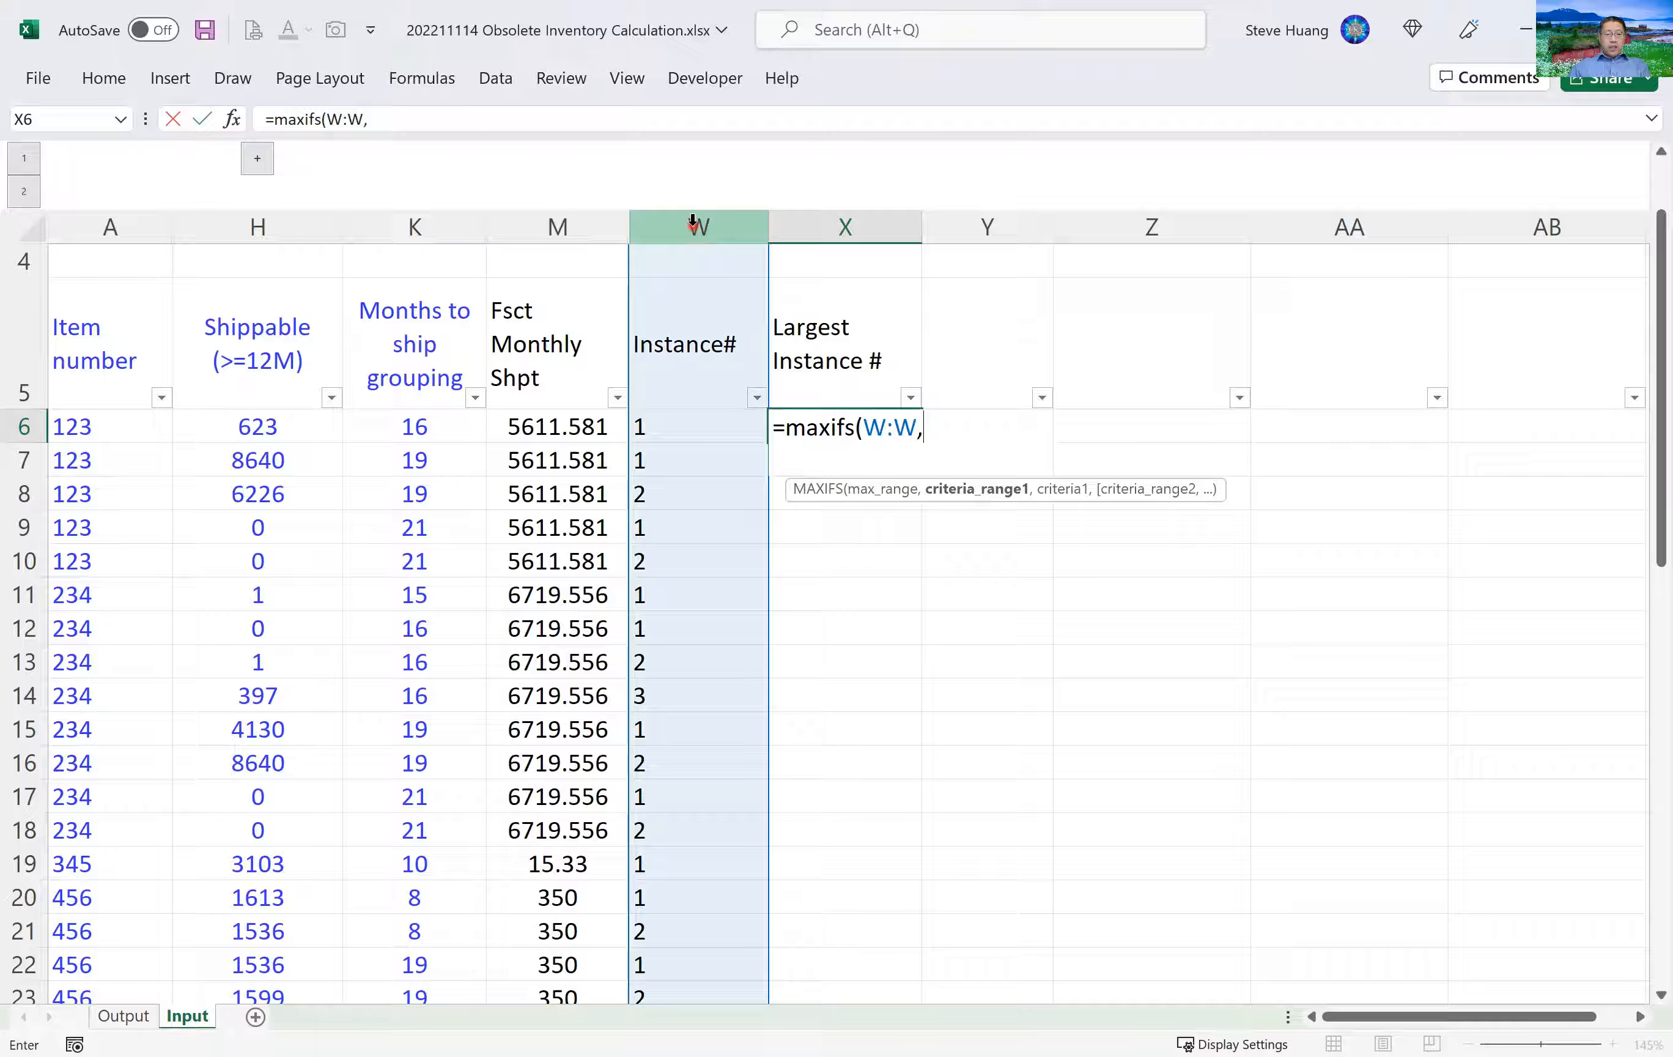
click(102, 220)
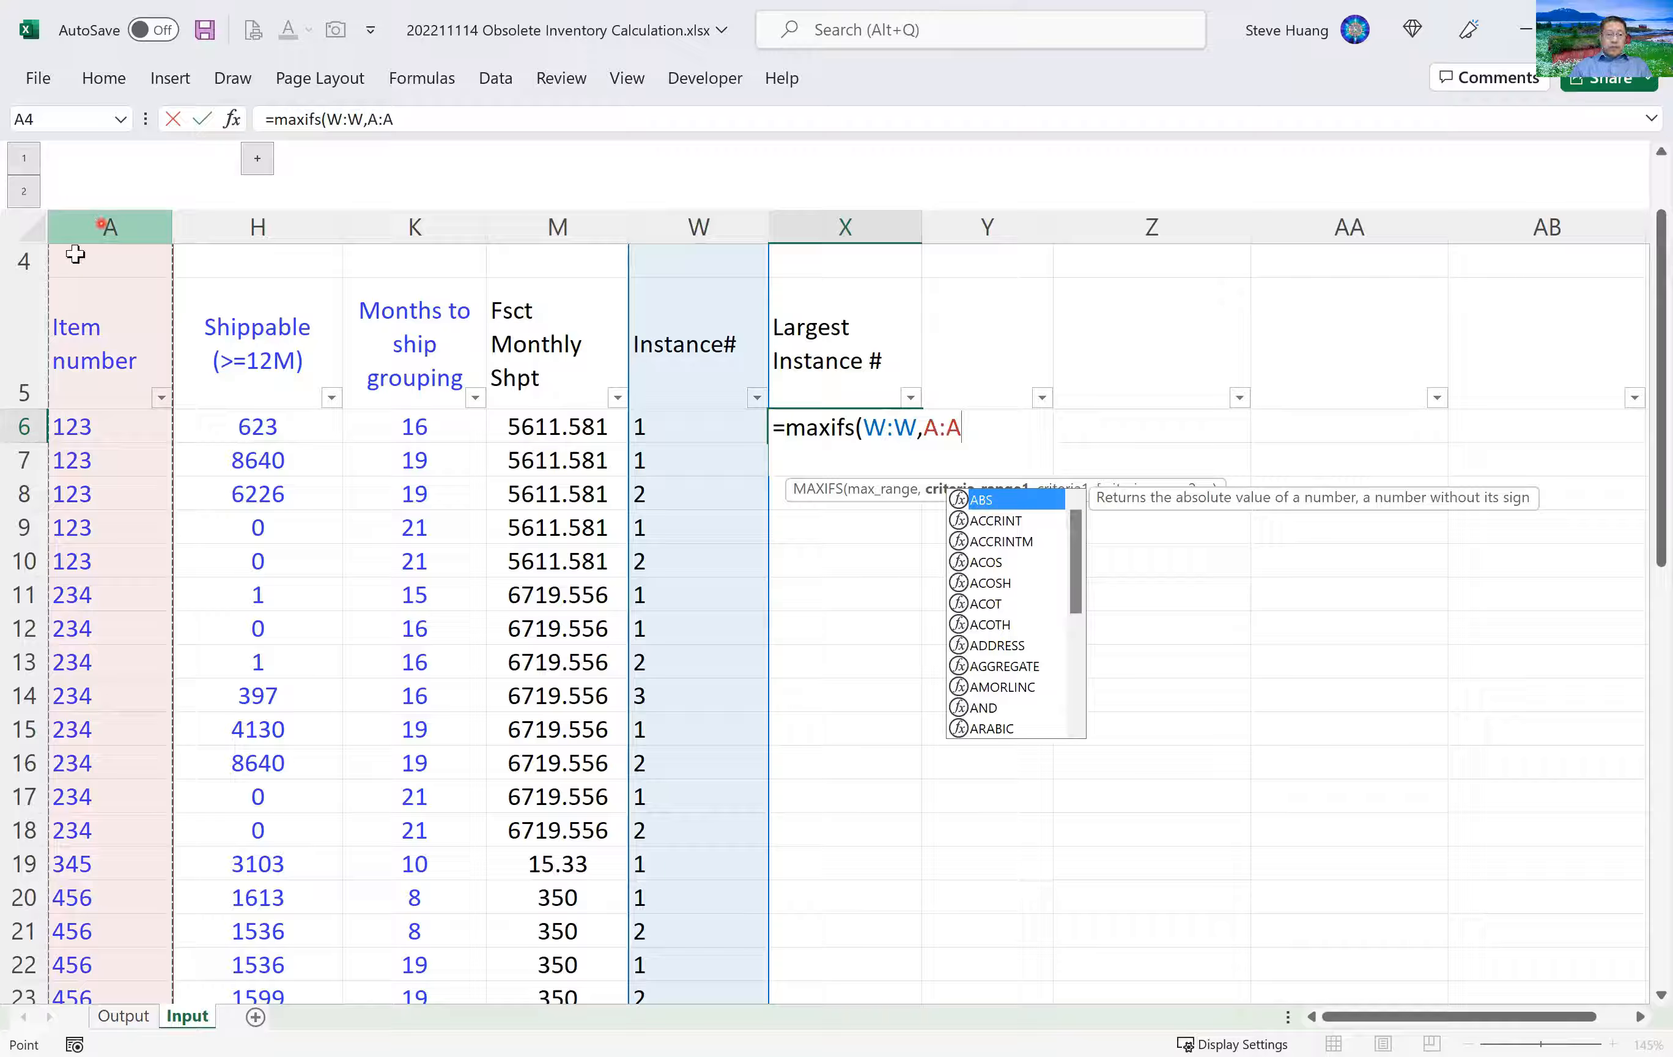
text(,)
click(96, 433)
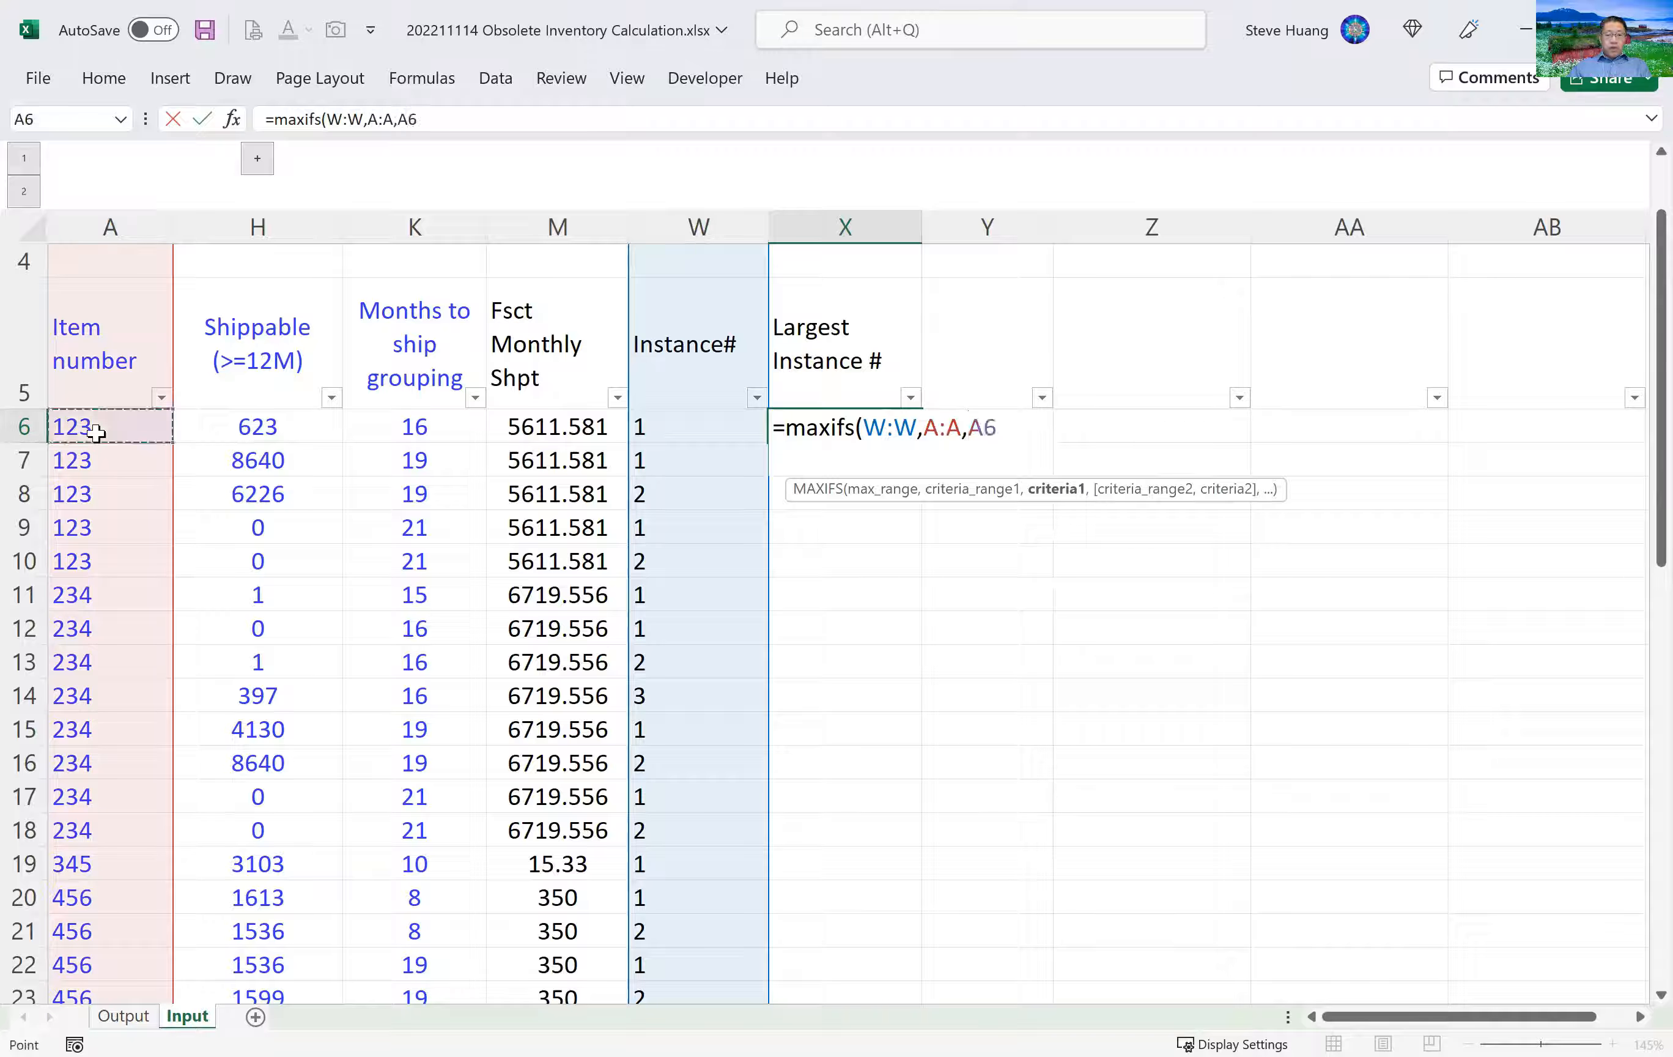
text(,)
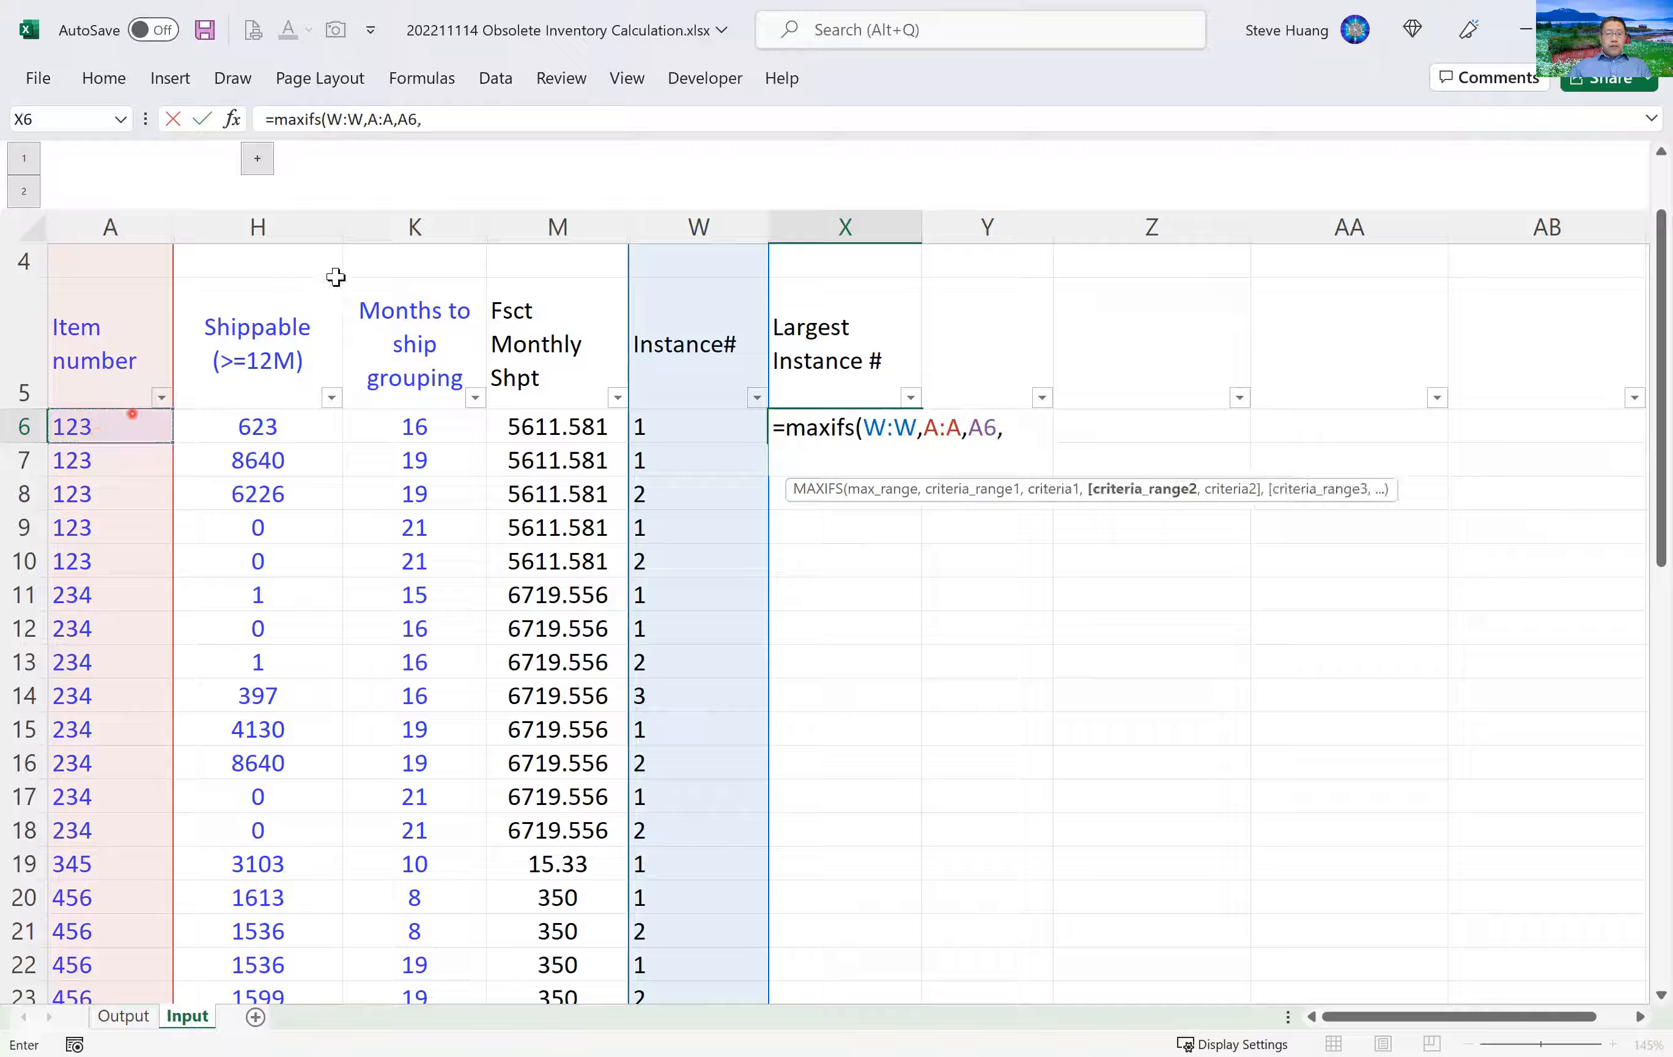
Complete X6 as =MAXIFS(W:W,A:A,A6,K:K,K6) and copy it down the Largest Instance # column.
click(414, 227)
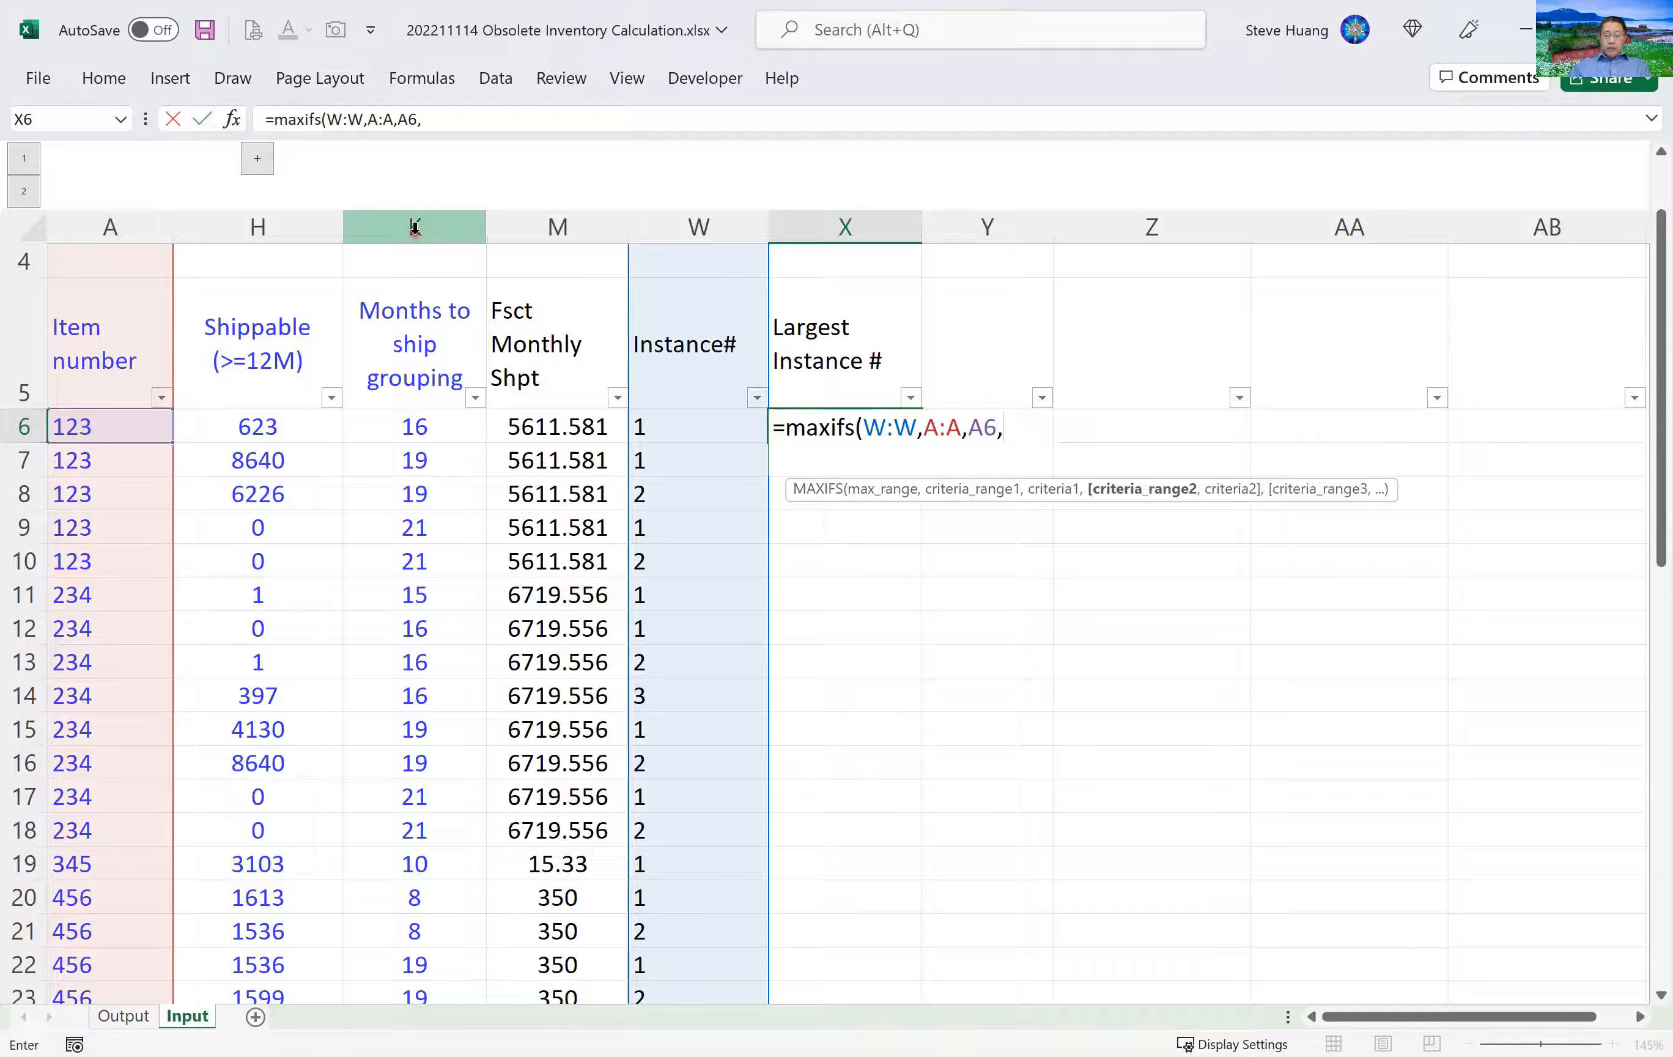
text(,)
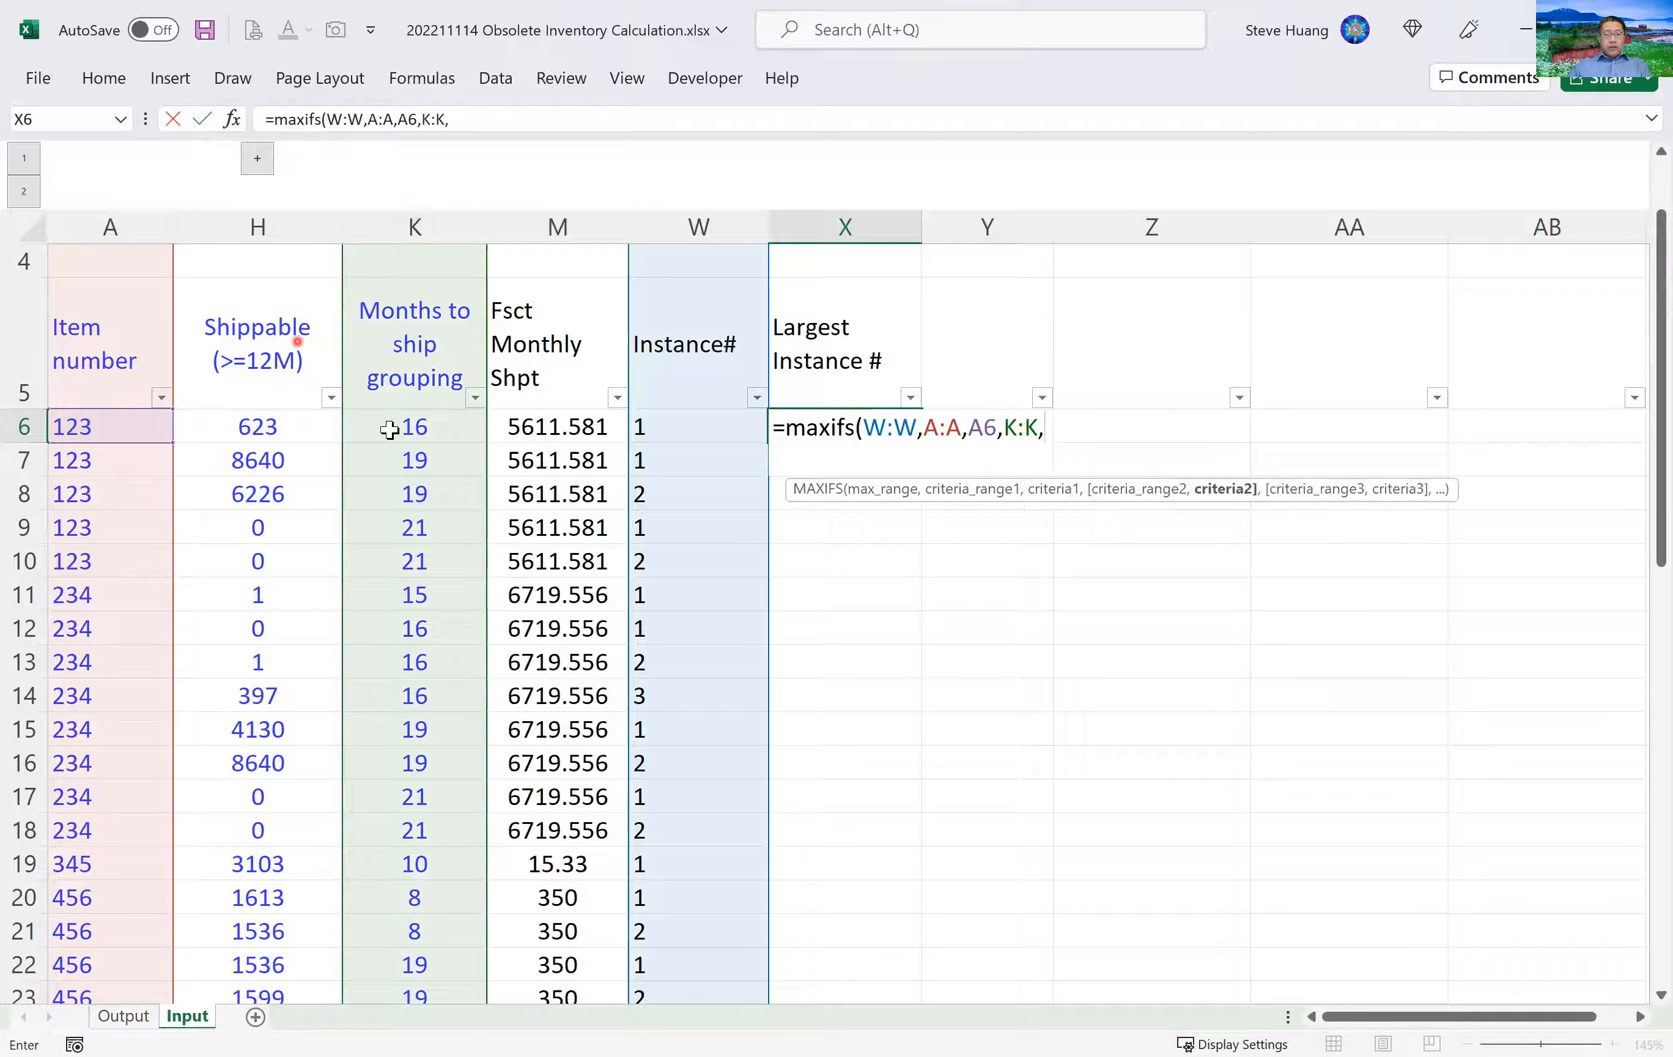
click(390, 430)
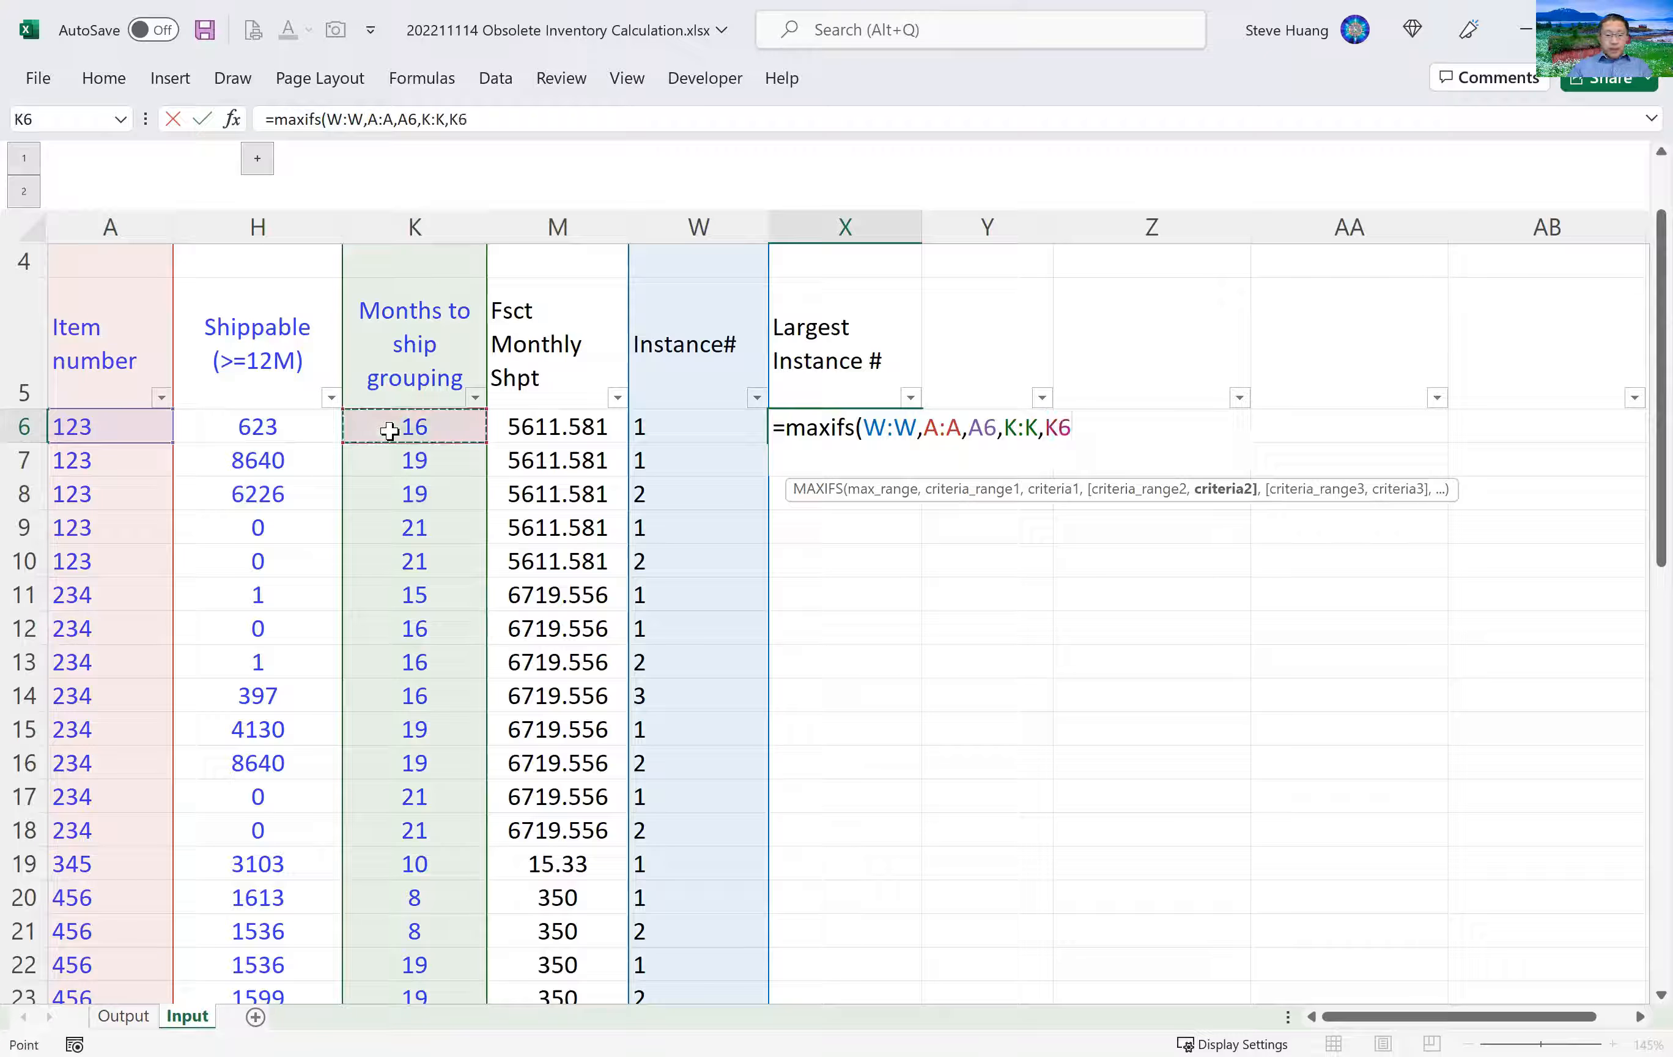
key(Return)
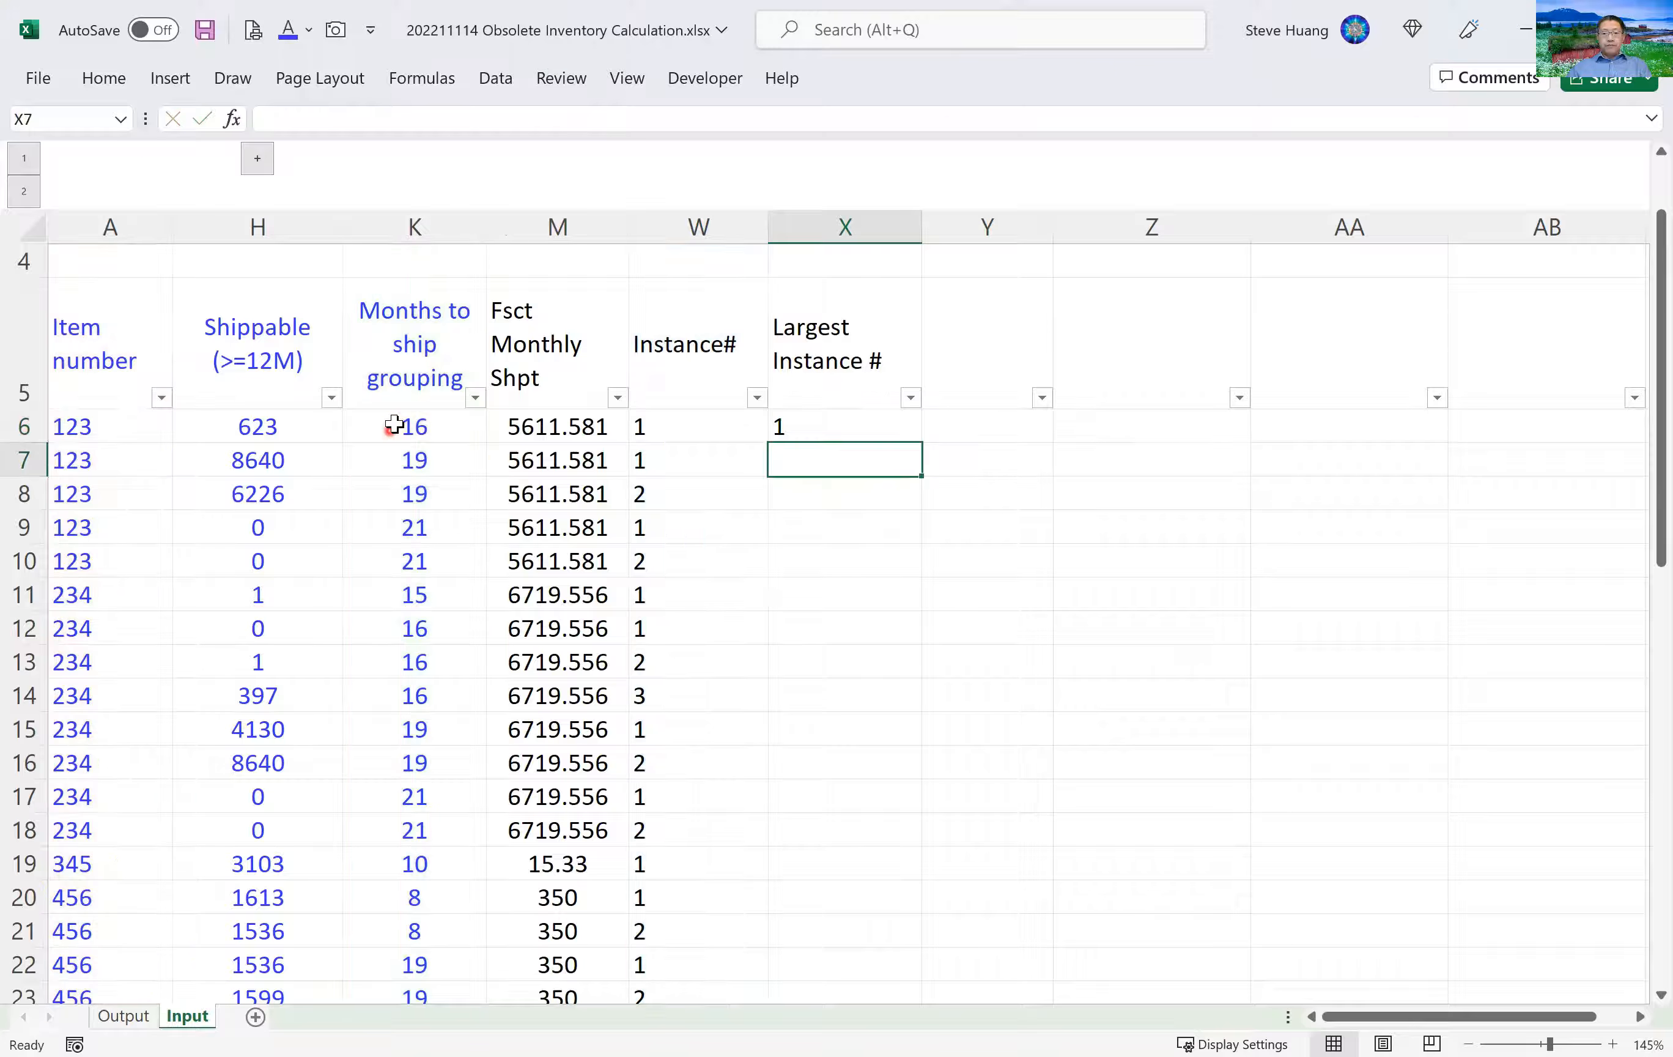
click(878, 425)
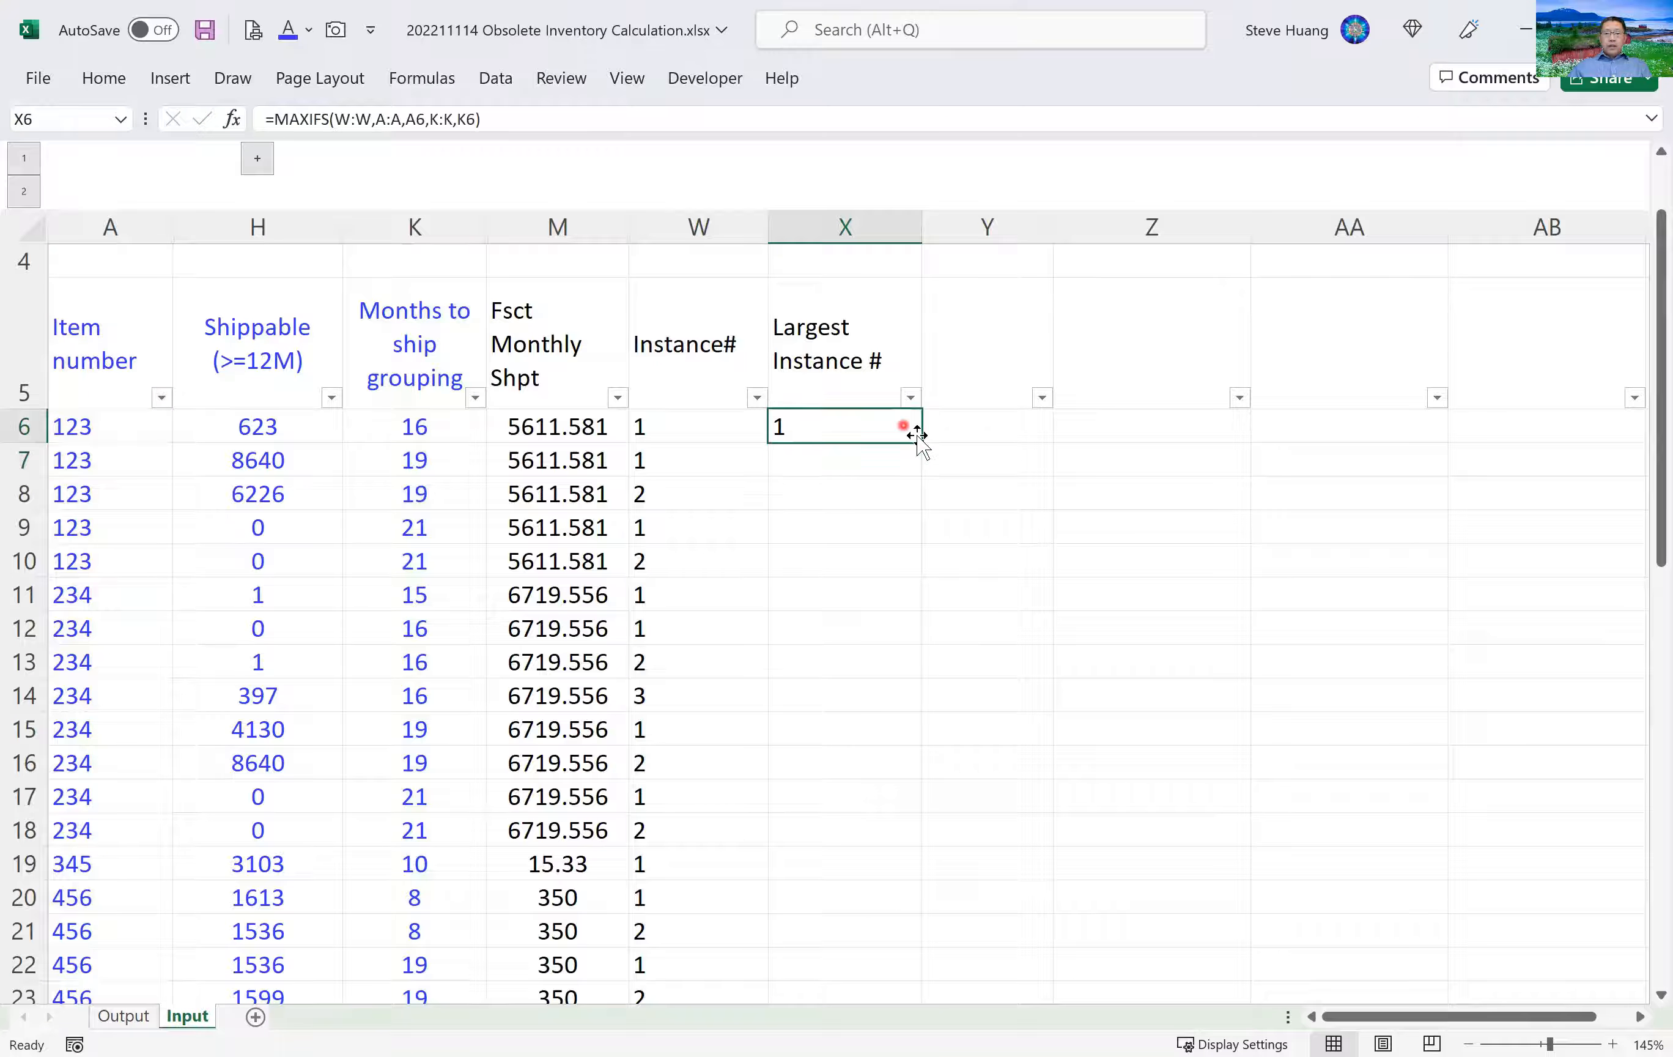
double_click(916, 441)
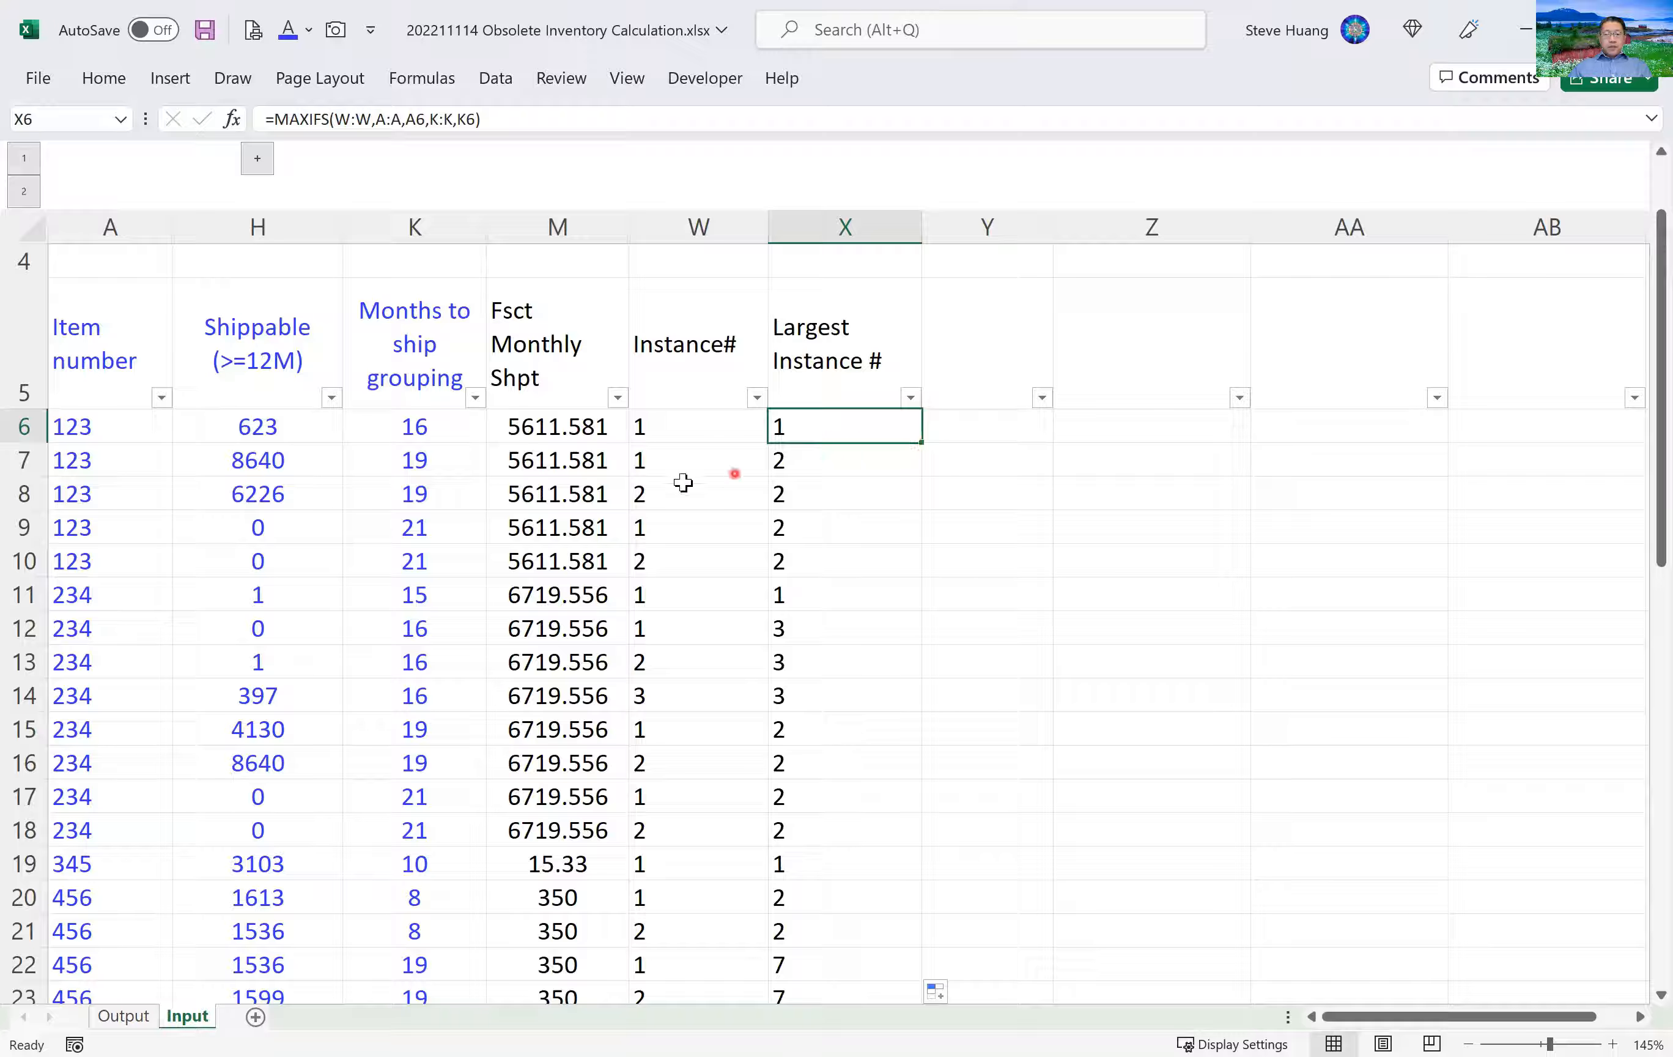
Check the largest instance numbers against the instance numbers for row 7 and for item 456's month-19 rows 22 to 28.
click(25, 462)
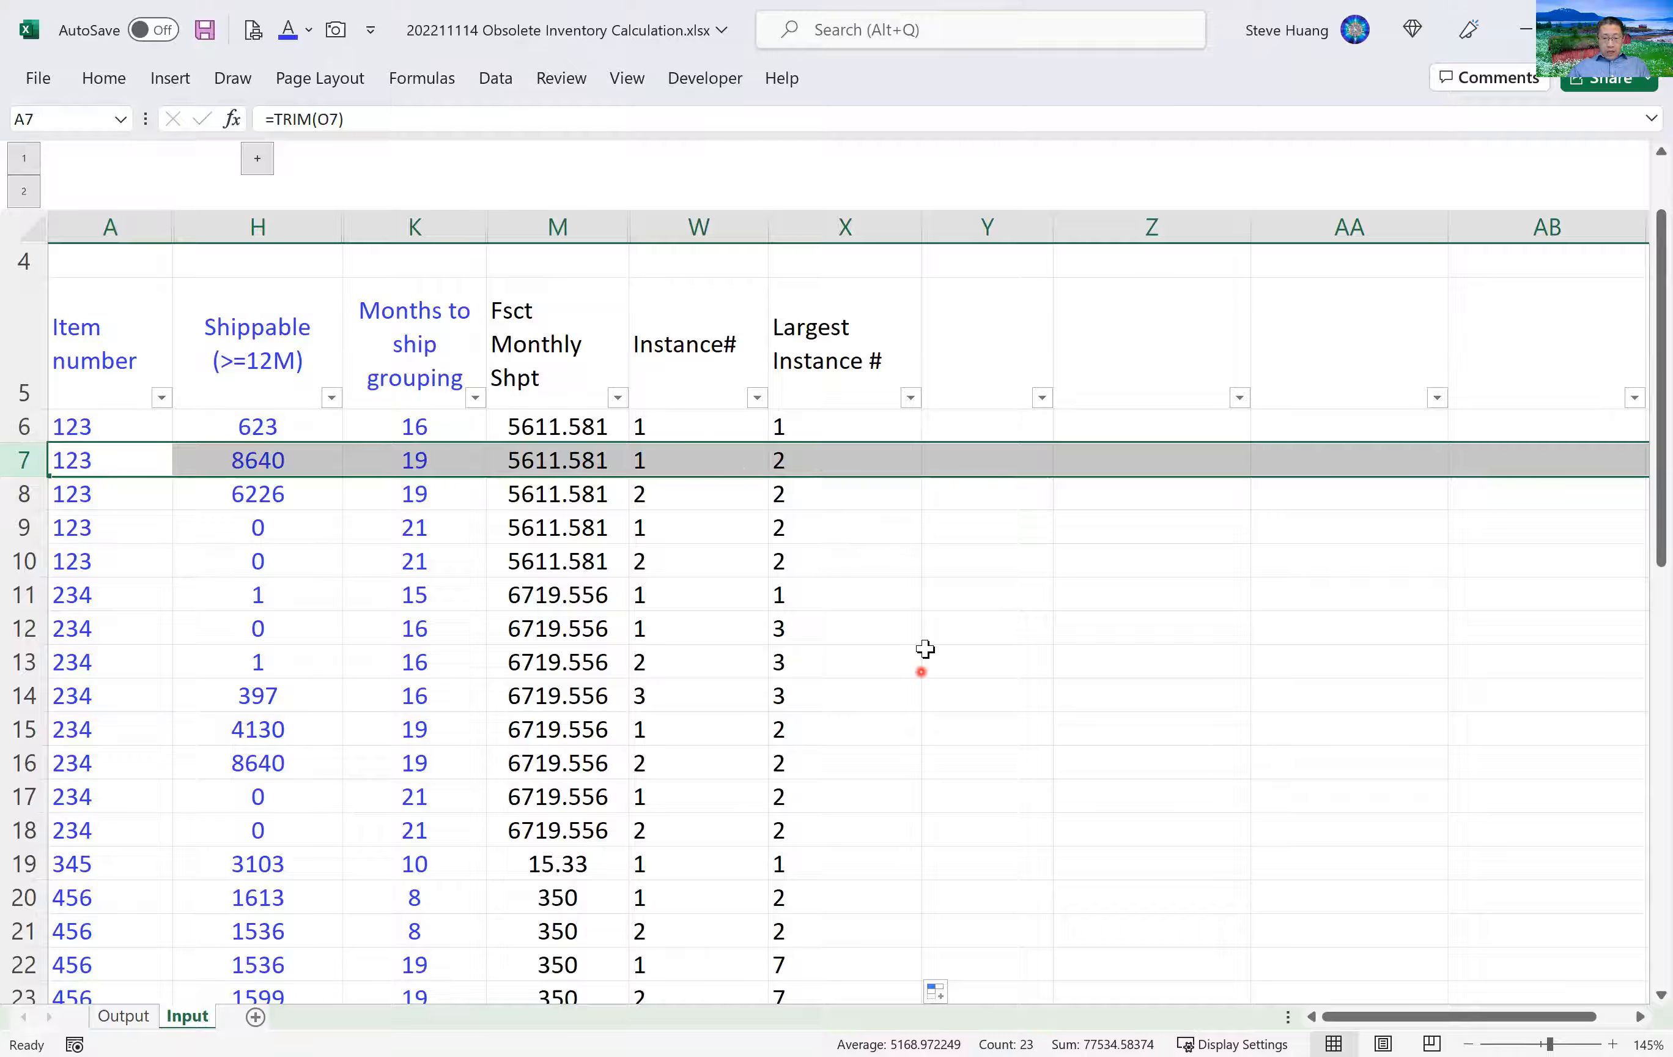
scroll(924, 650, down, 5)
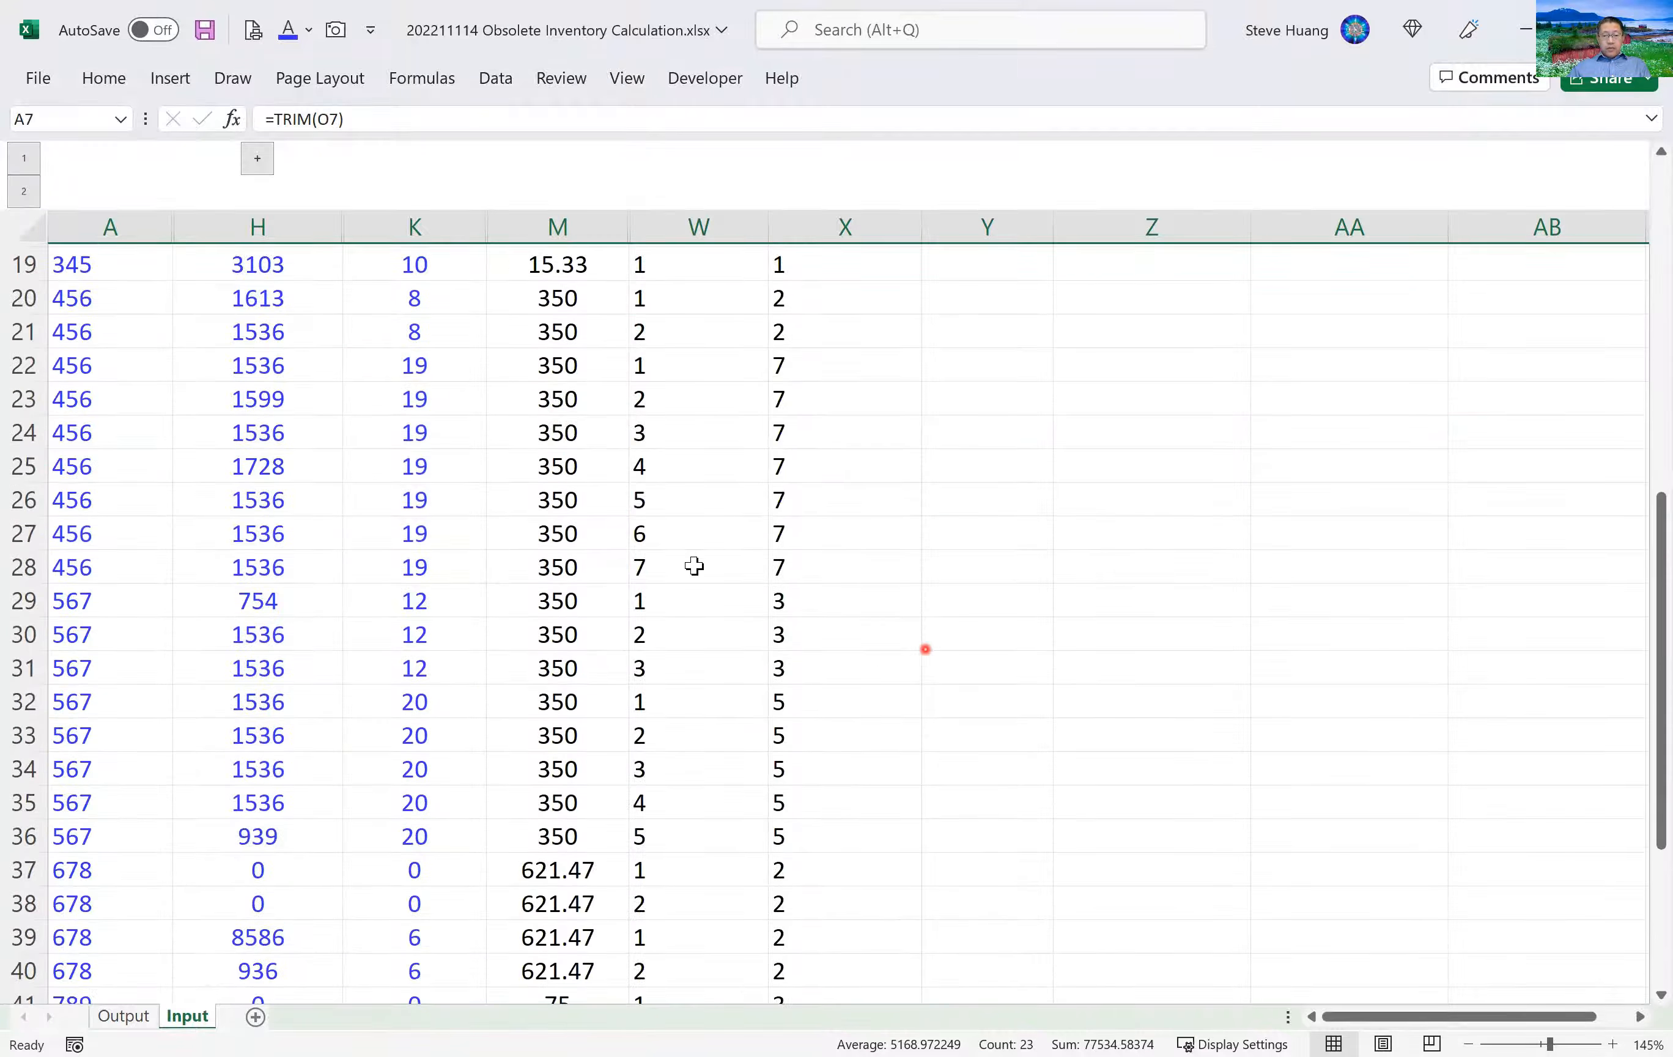
drag(647, 365, 679, 576)
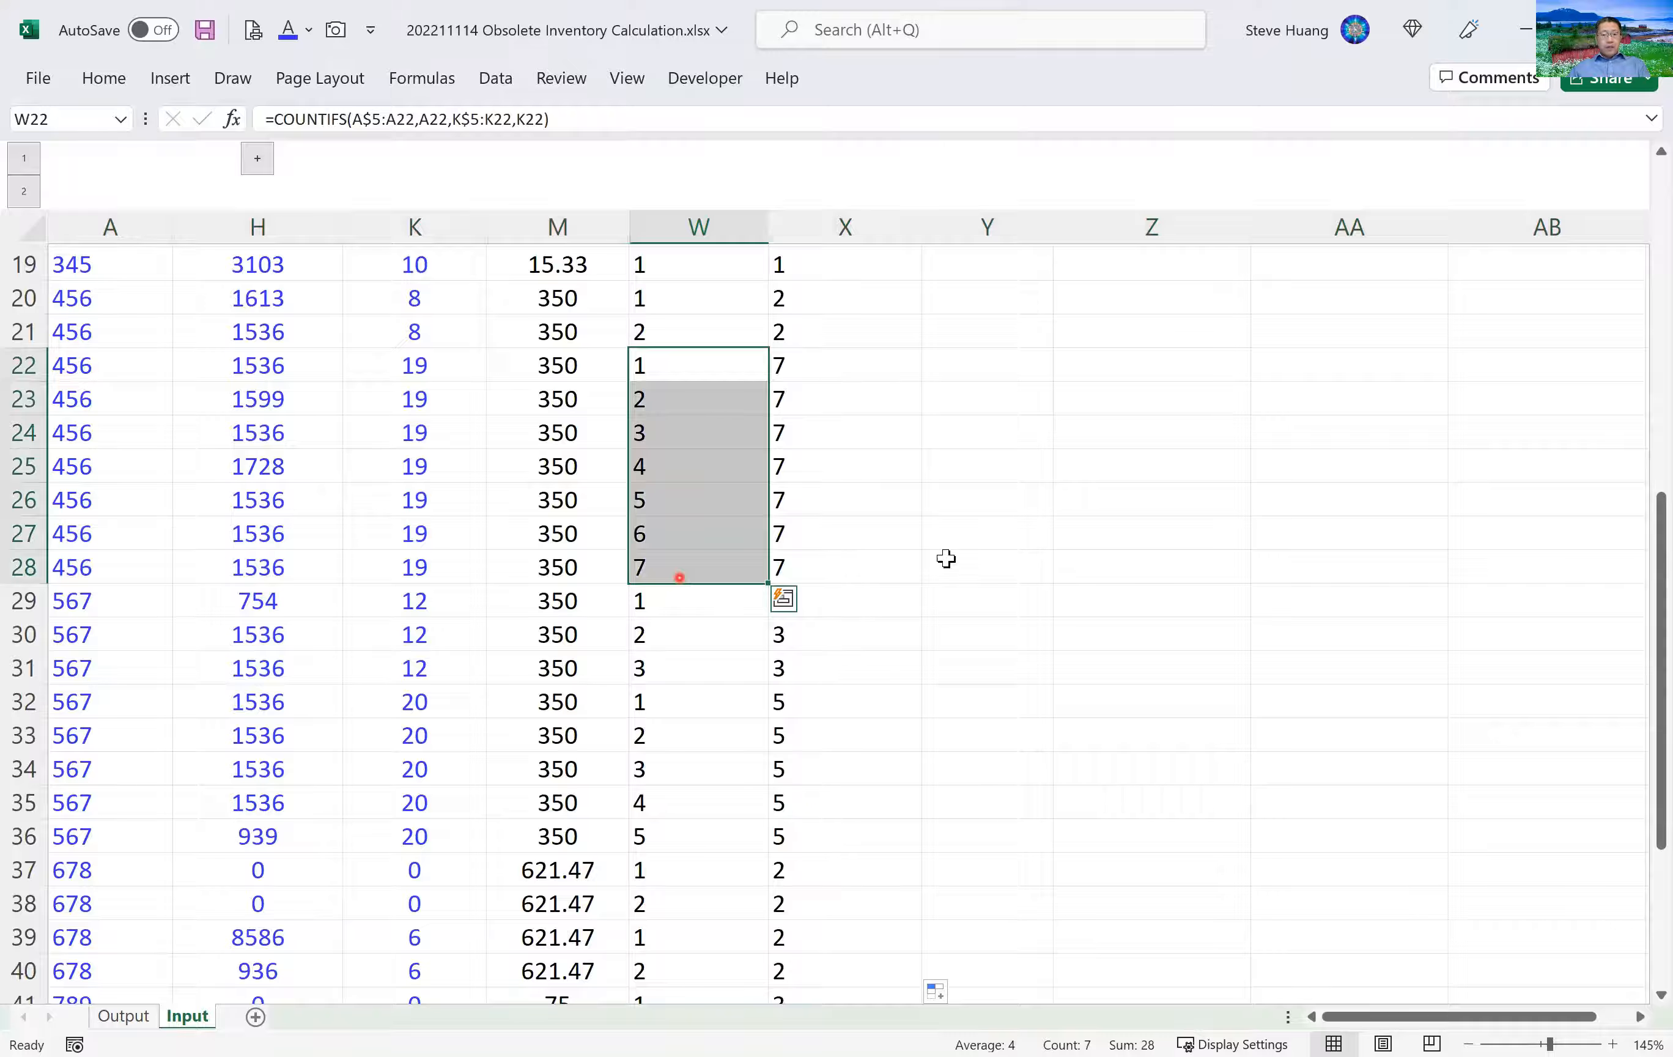
key(shift+space)
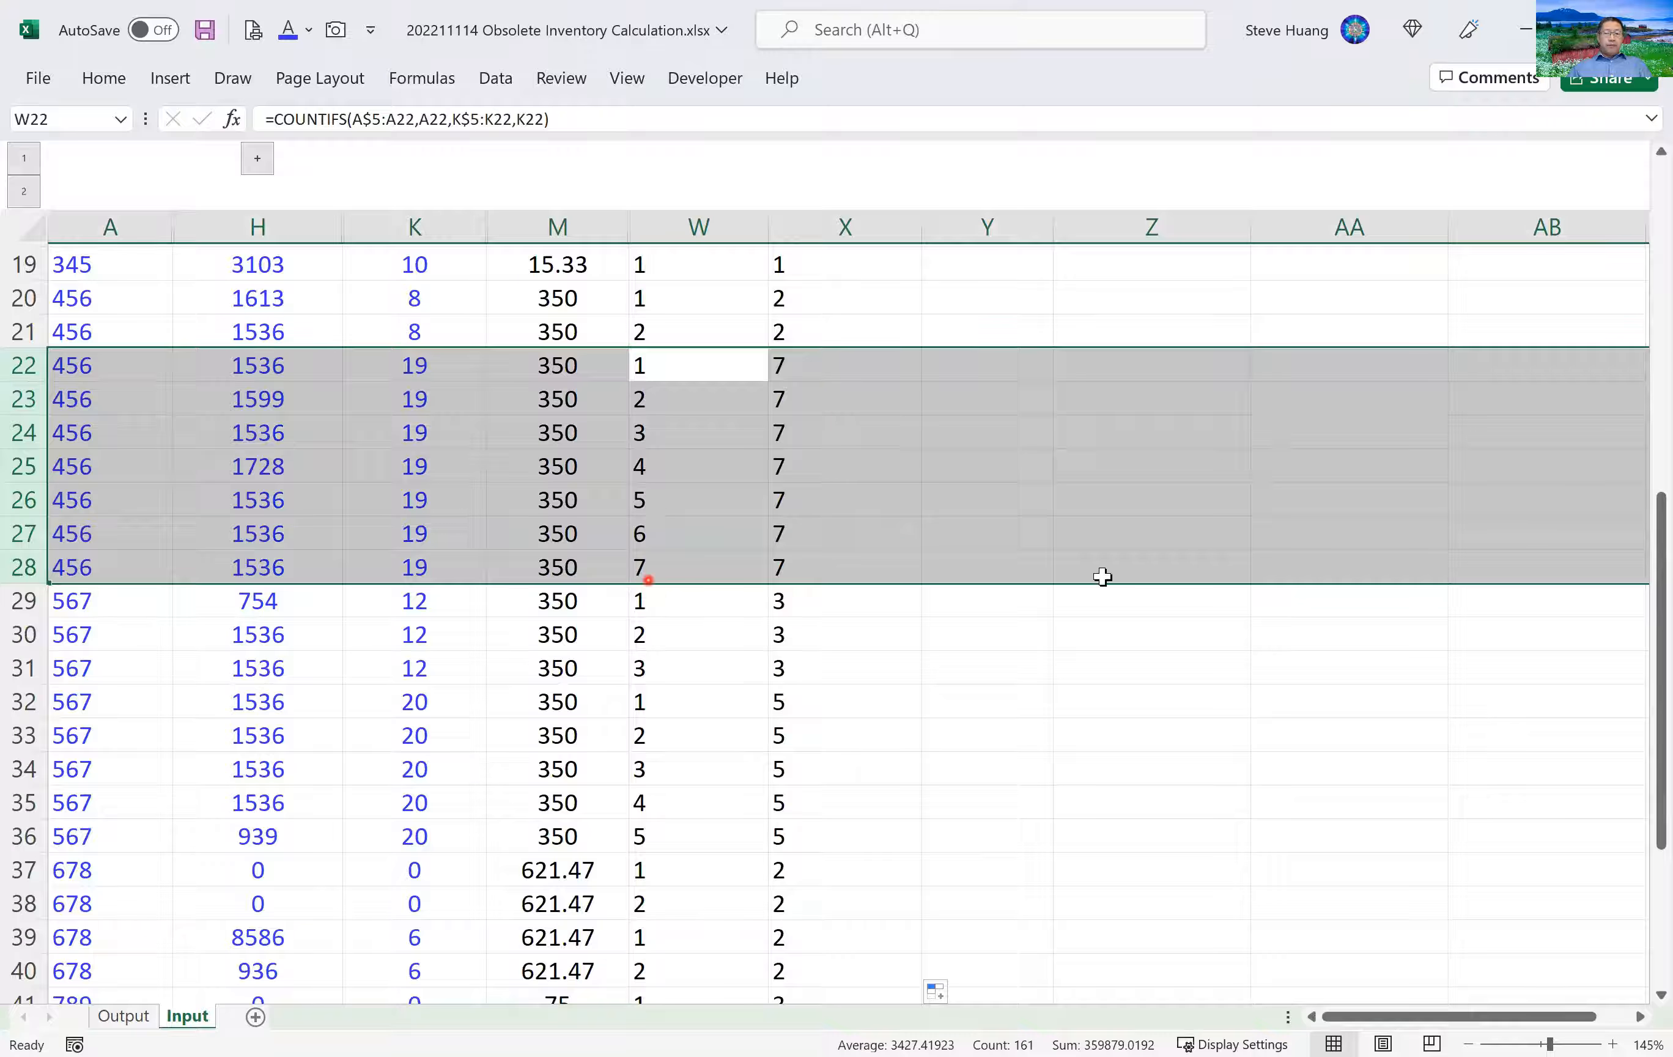
scroll(1105, 559, up, 5)
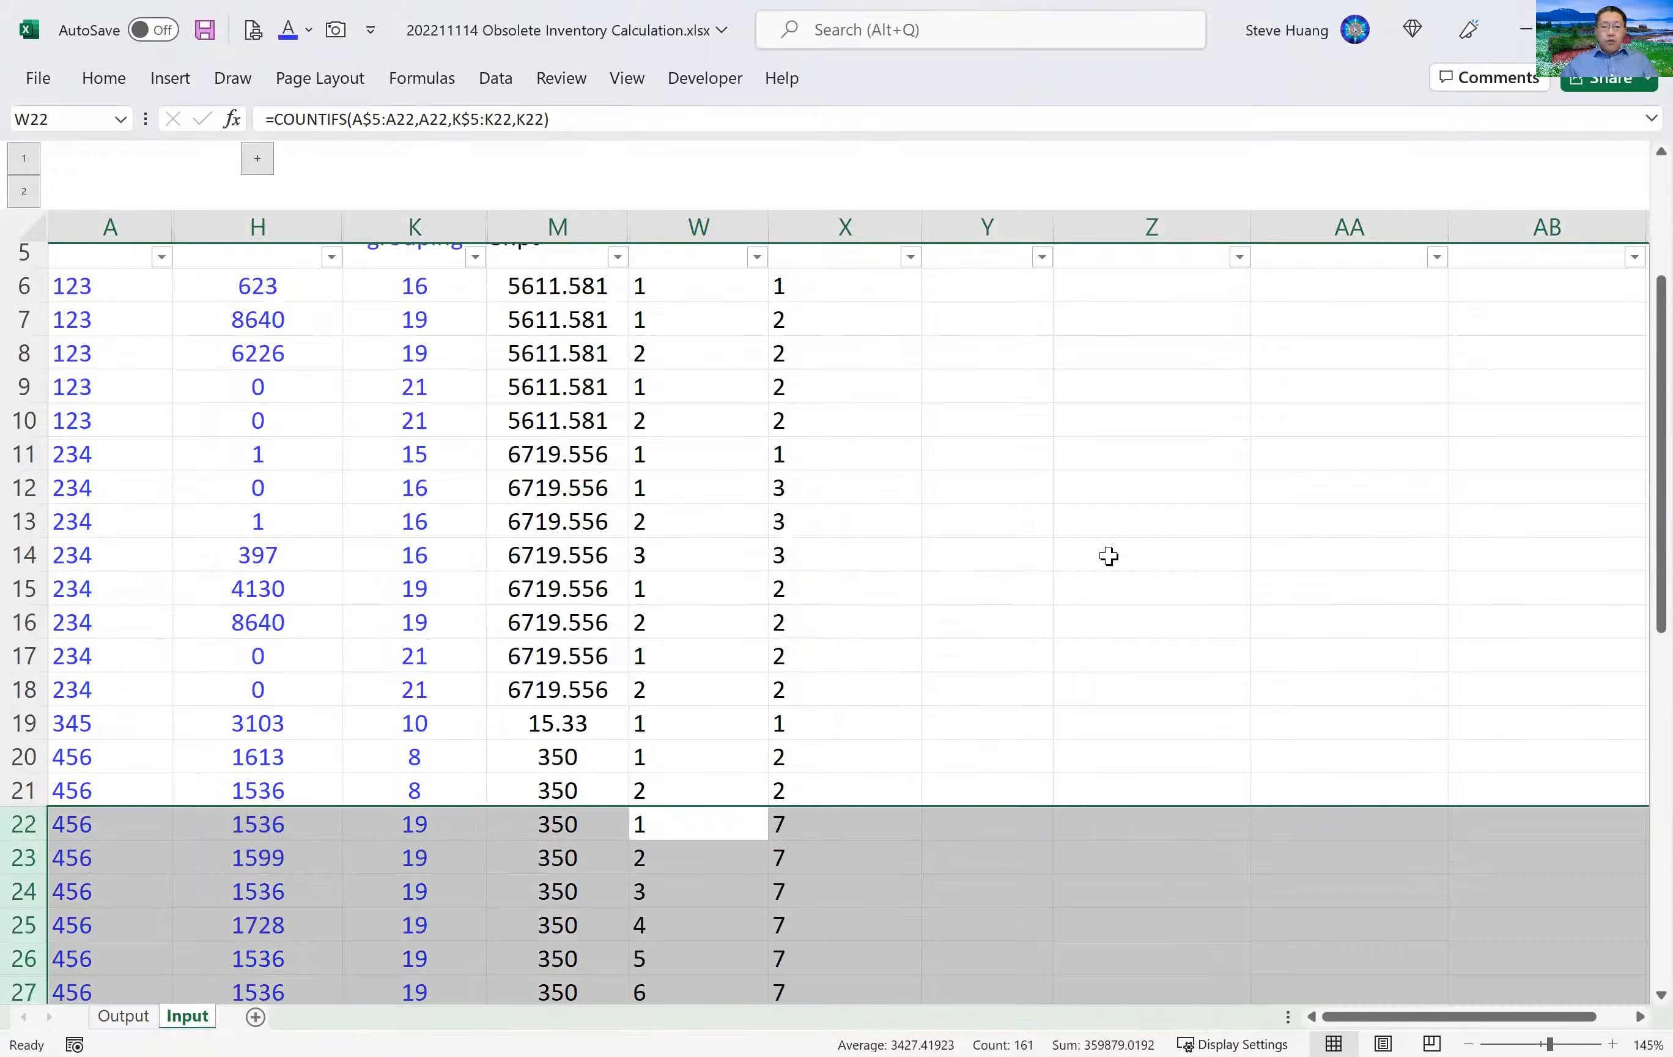
scroll(1110, 557, up, 2)
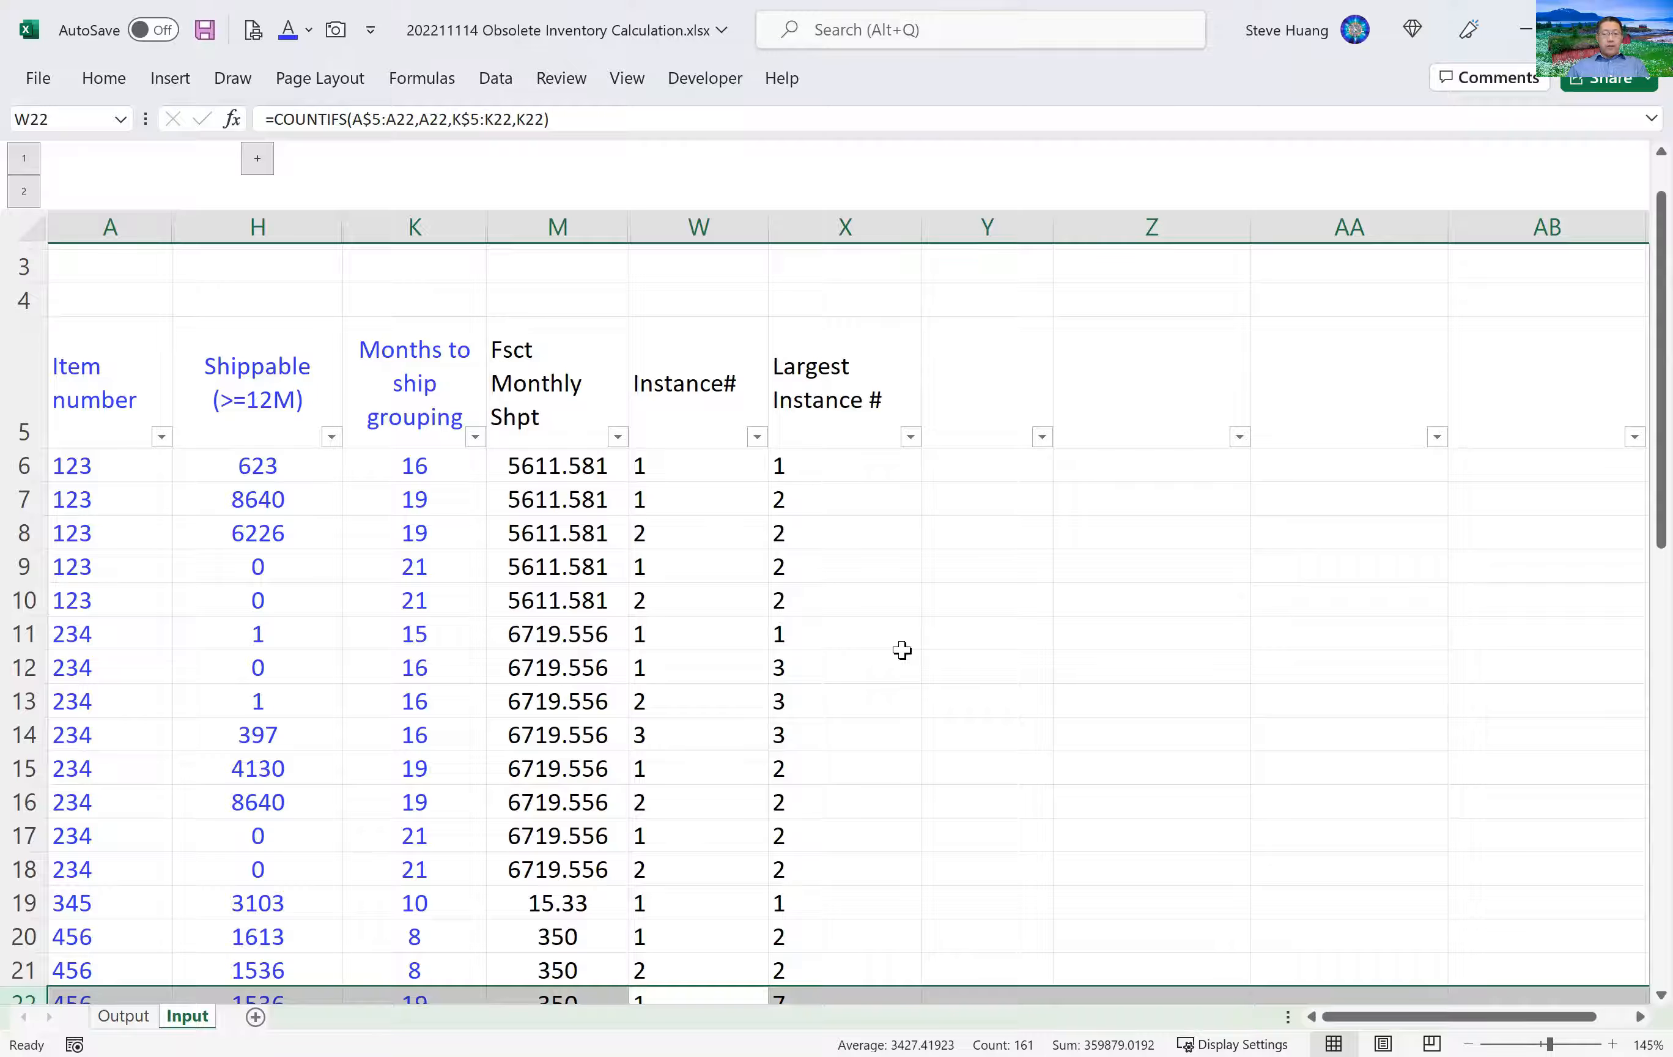
Examine the shippable quantities in H22:H28 and compare instance number with largest instance number in rows 22 to 28.
scroll(900, 646, down, 3)
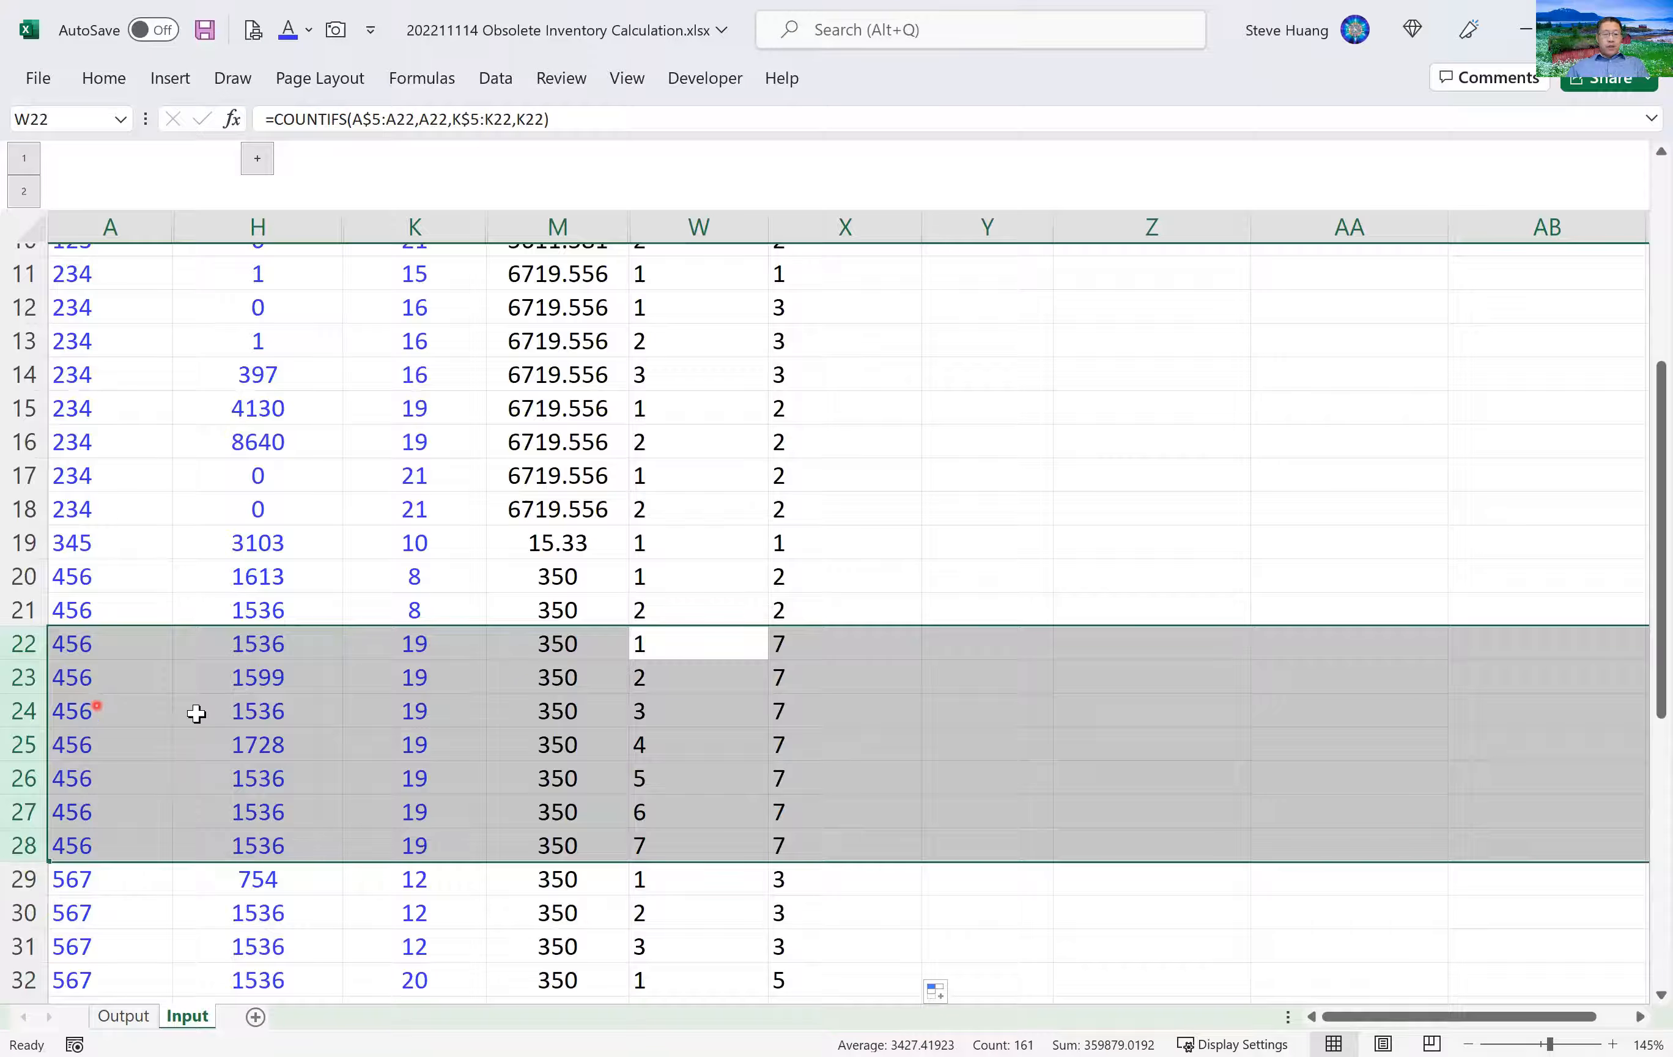
drag(266, 650, 265, 842)
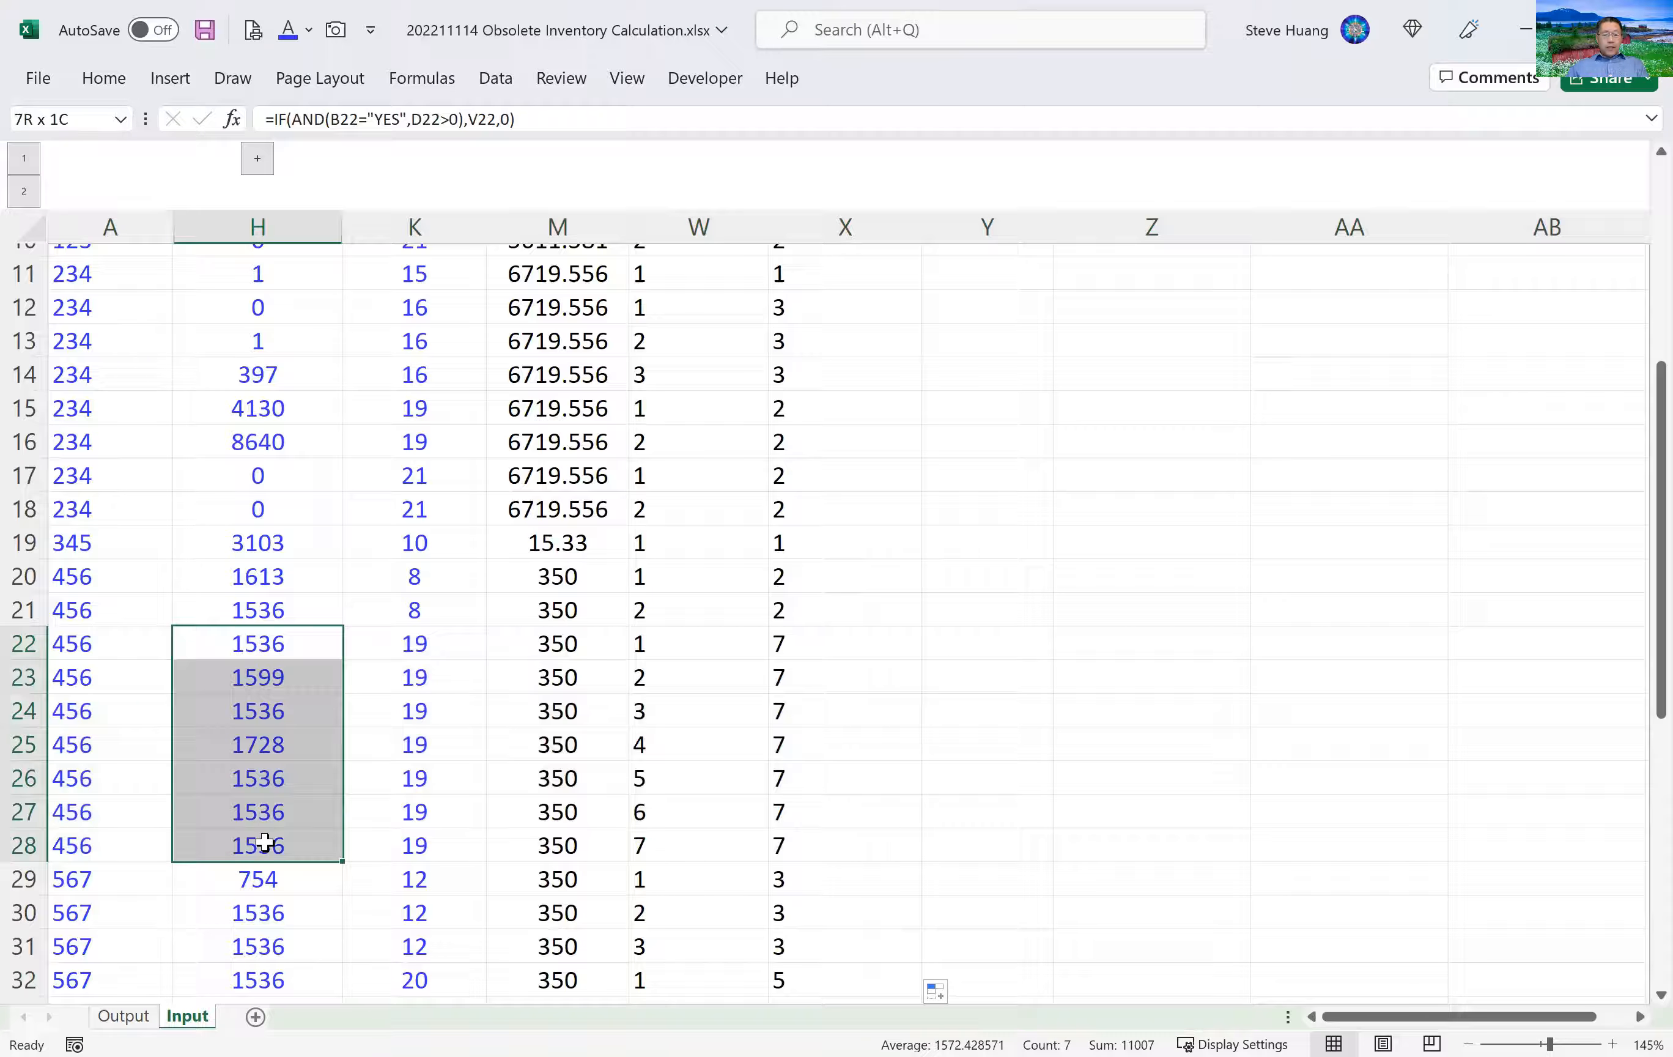
click(974, 847)
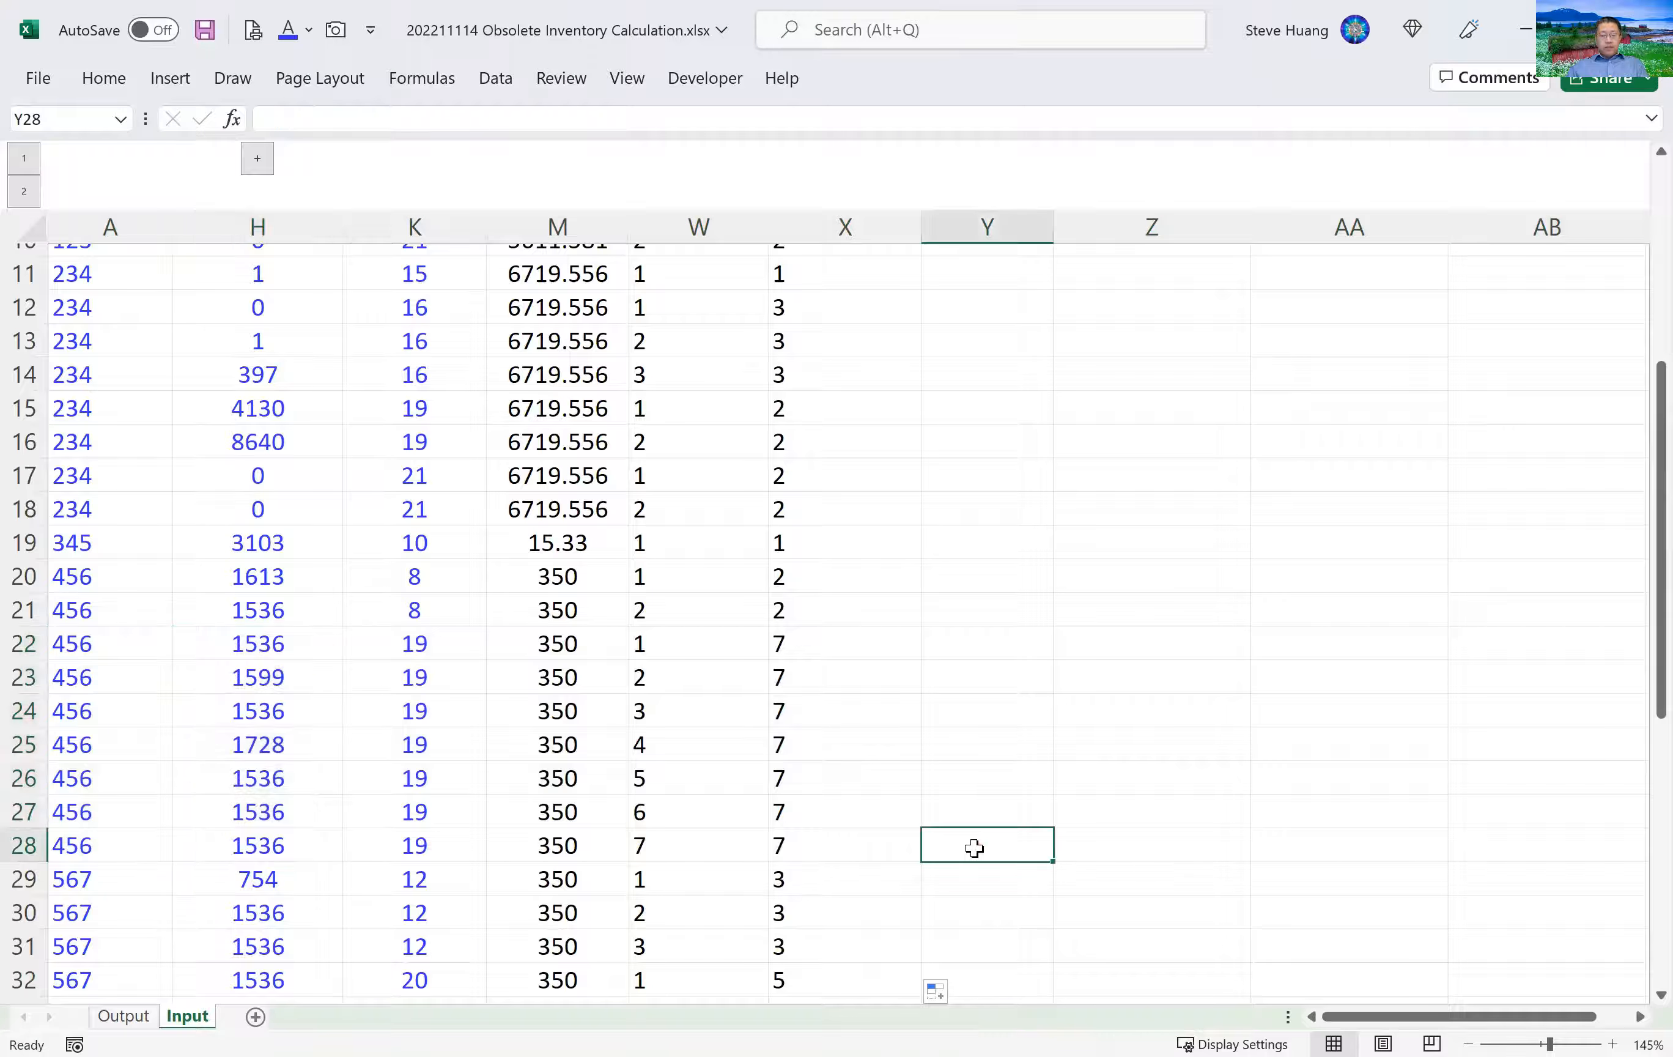
key(shift+space)
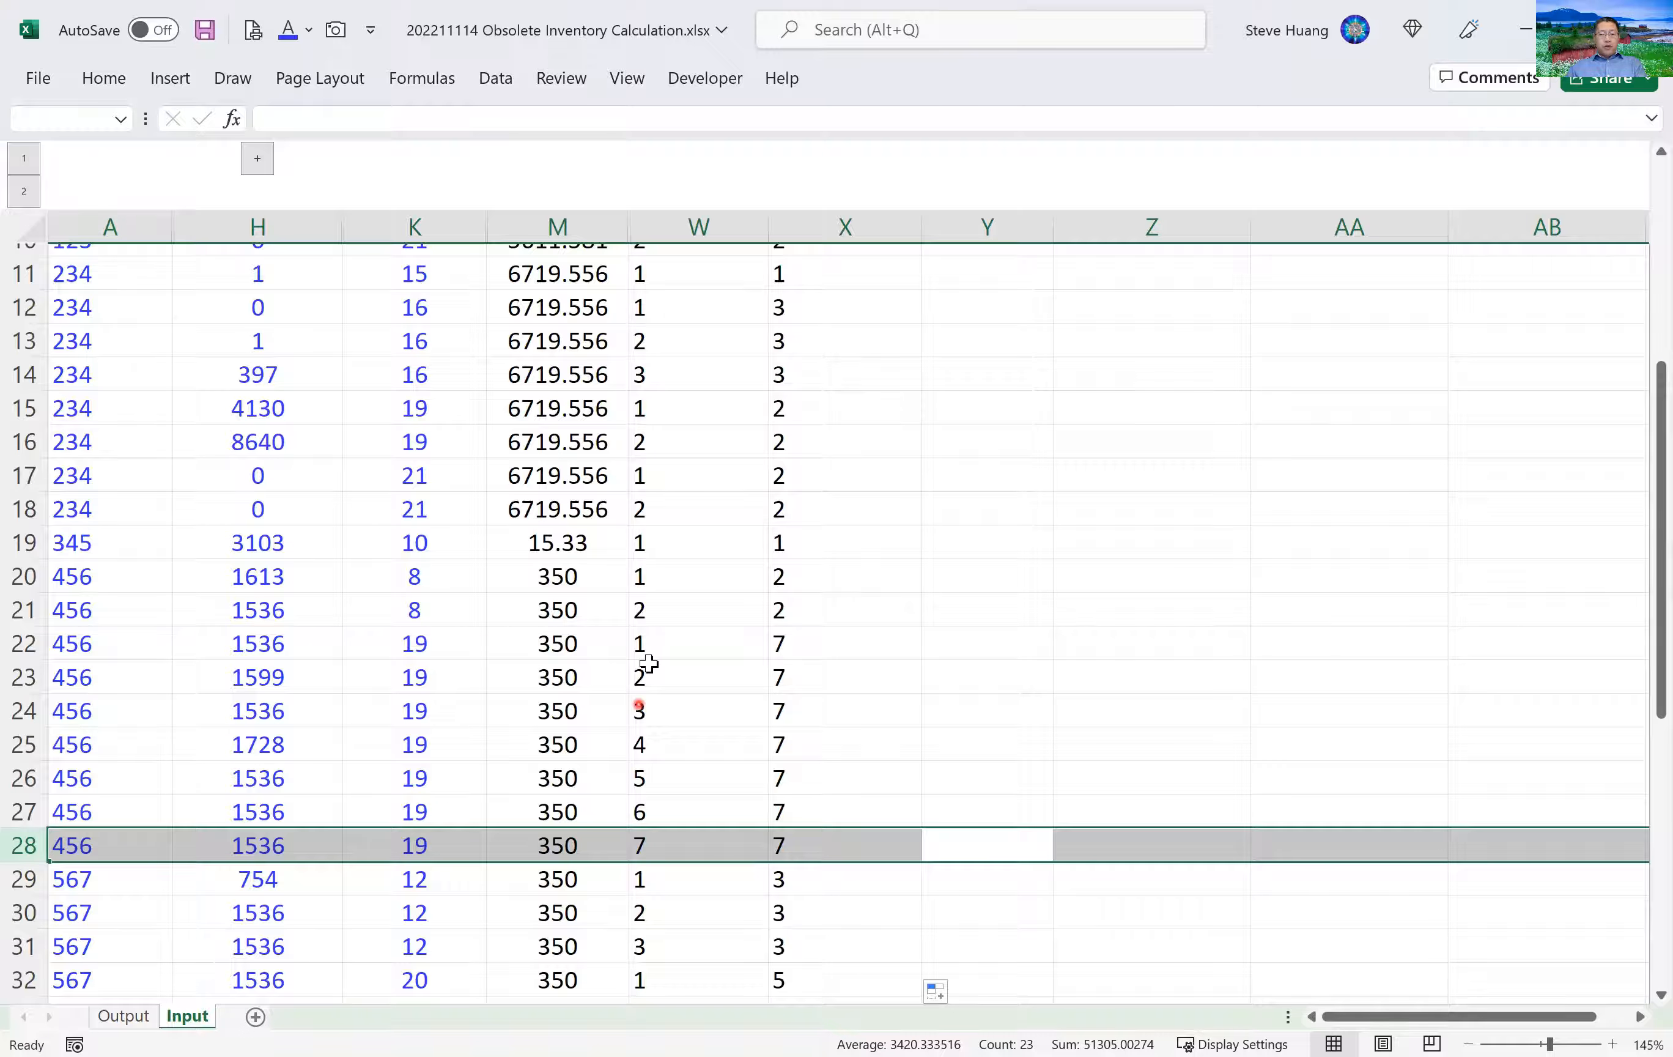
drag(644, 643, 811, 817)
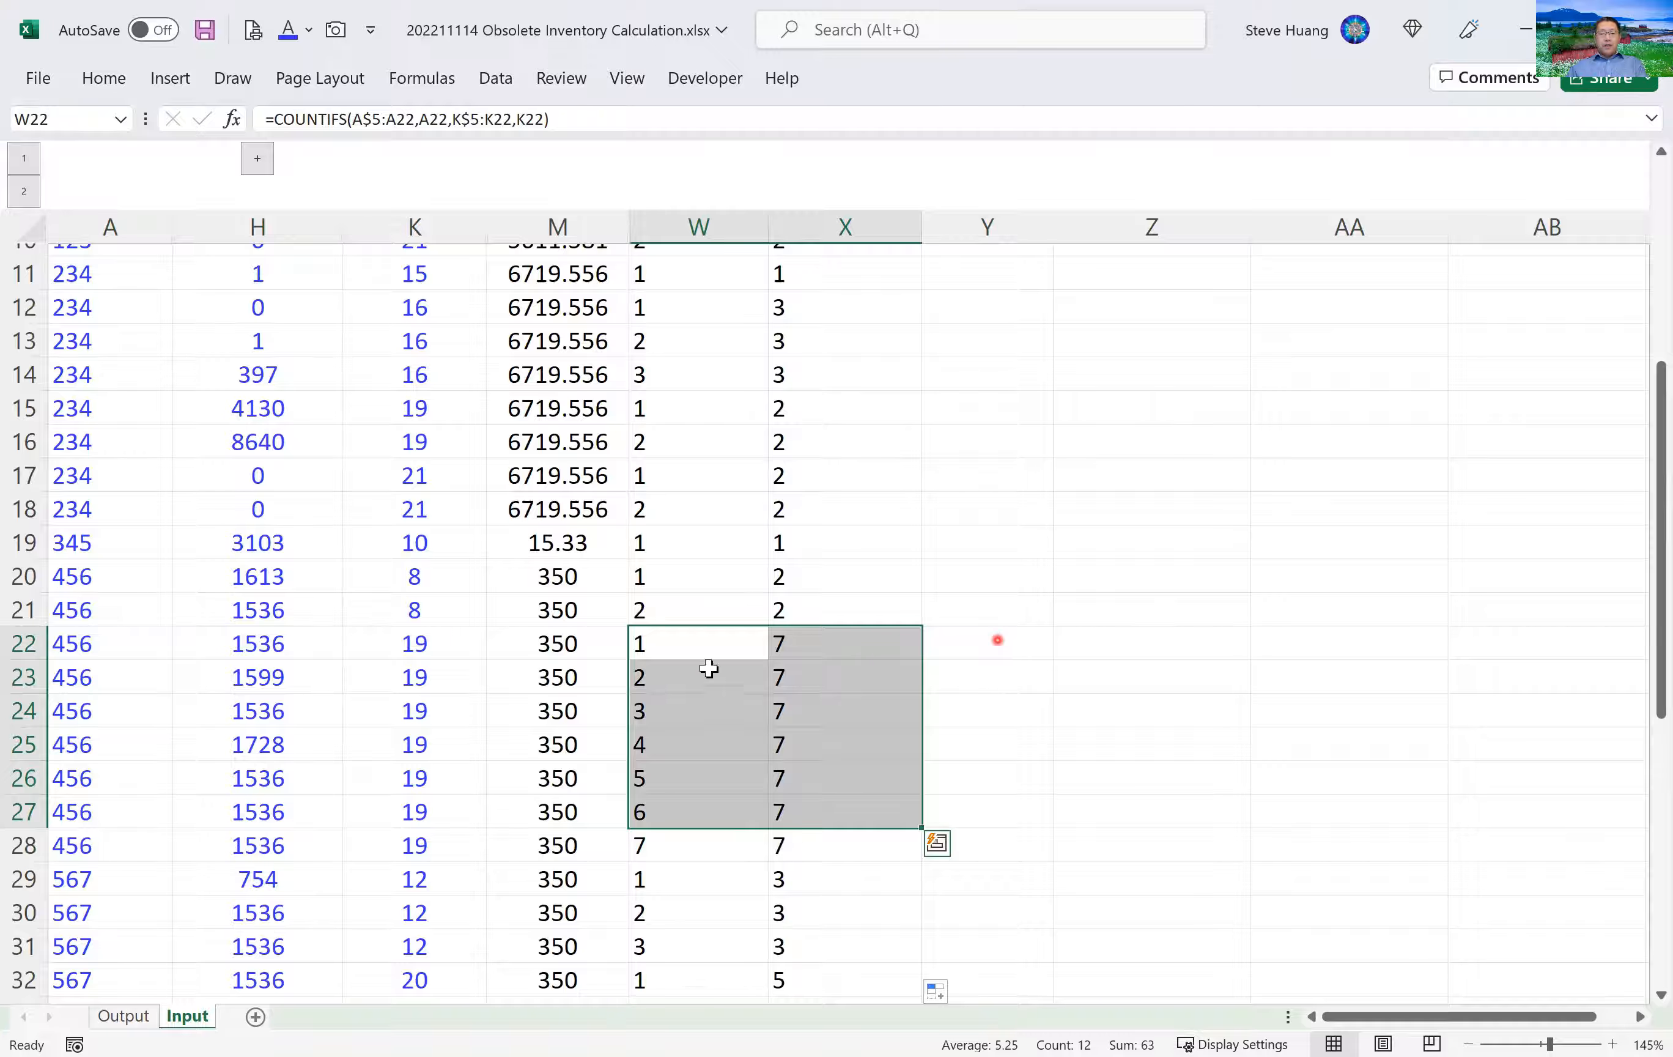
drag(675, 842, 790, 843)
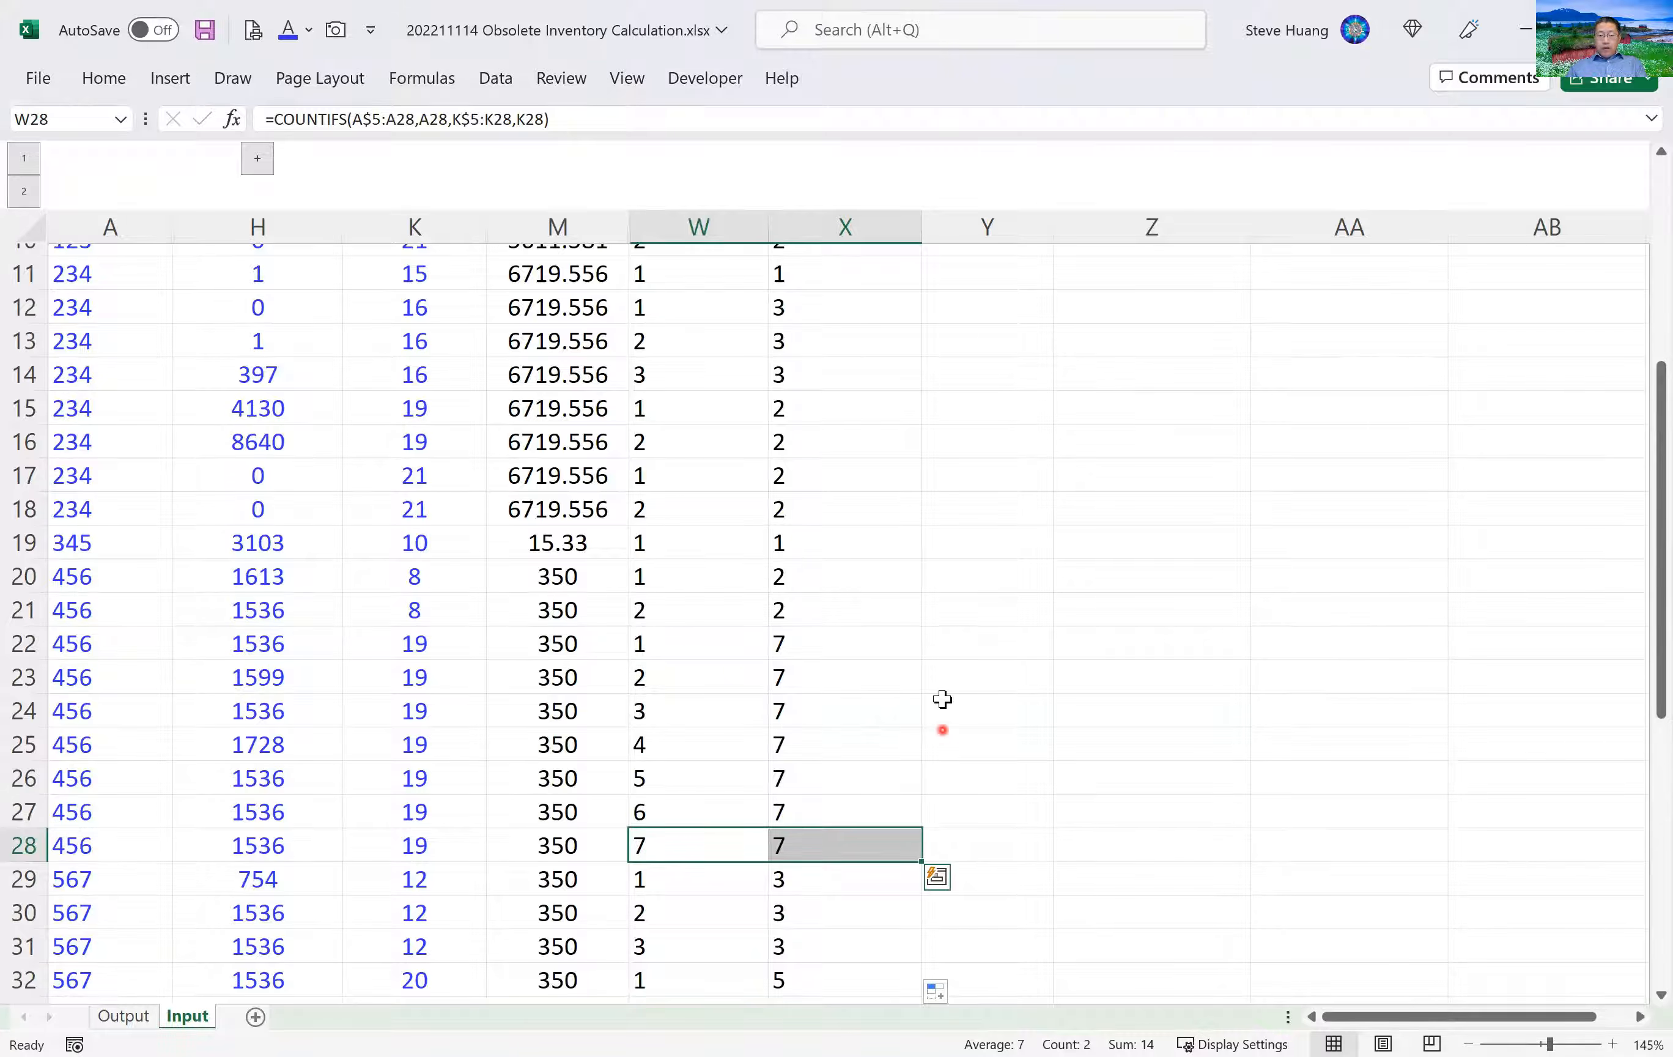
Enter the header "Inv Qty" in cell Y5, beside the Largest Instance # column.
scroll(943, 699, up, 4)
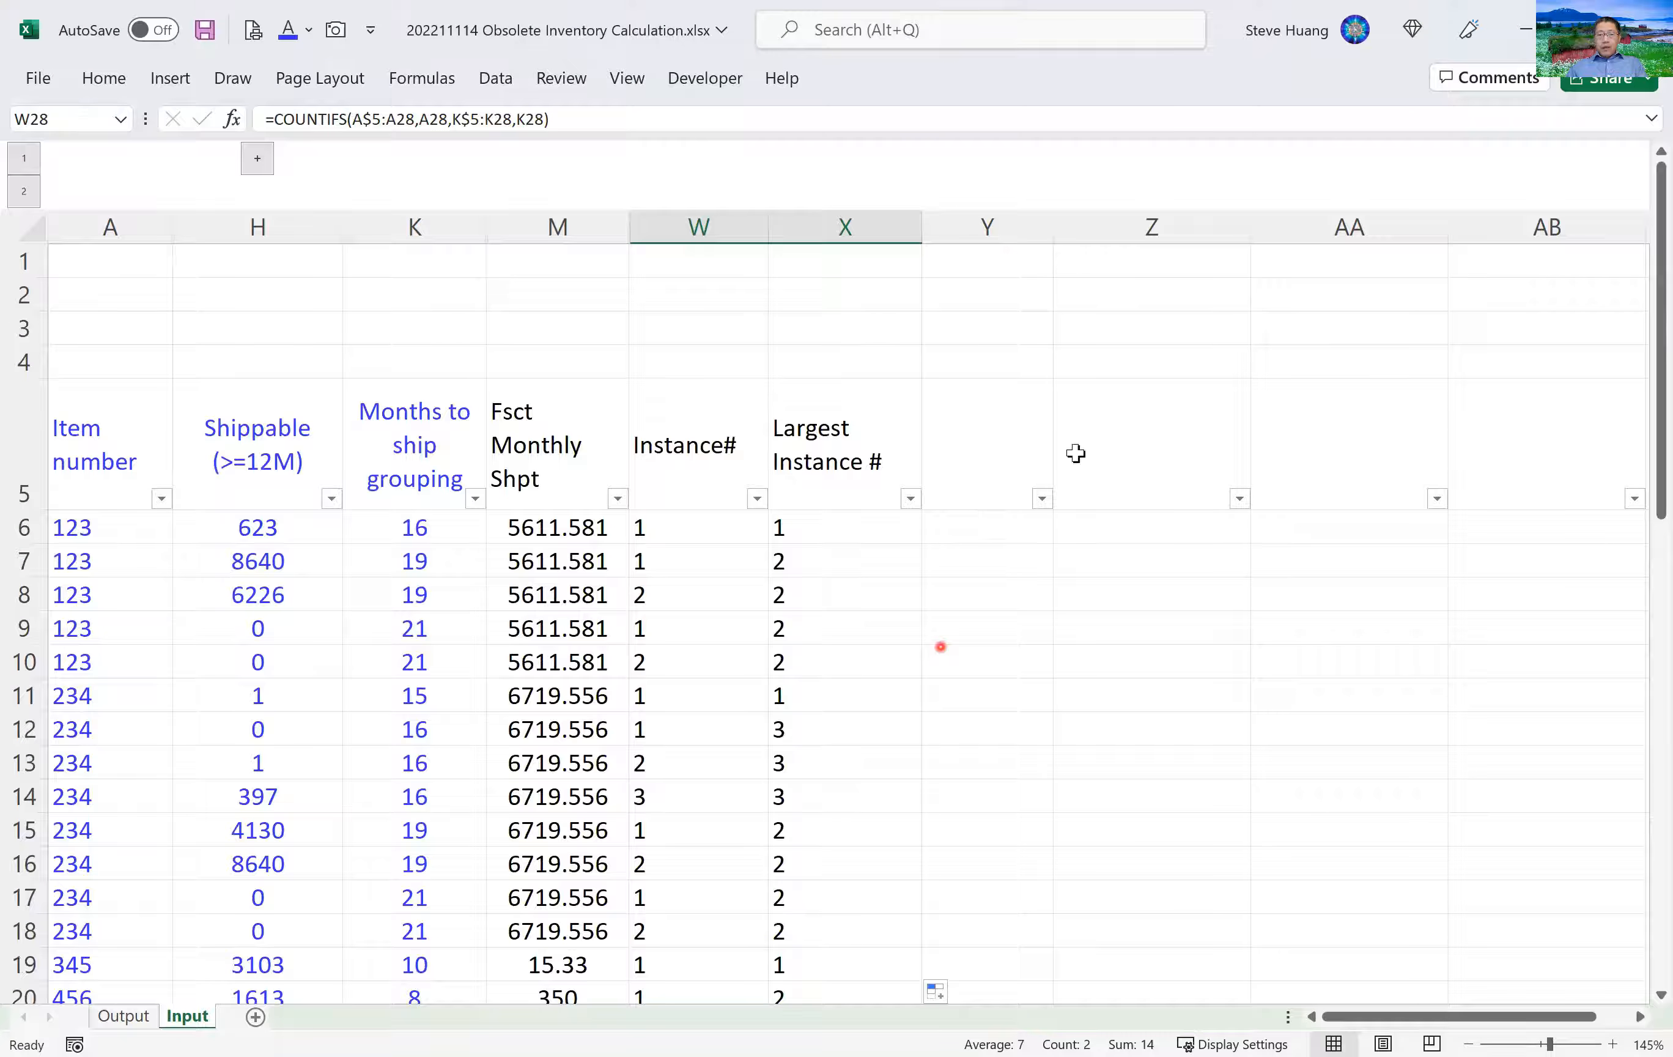
click(987, 482)
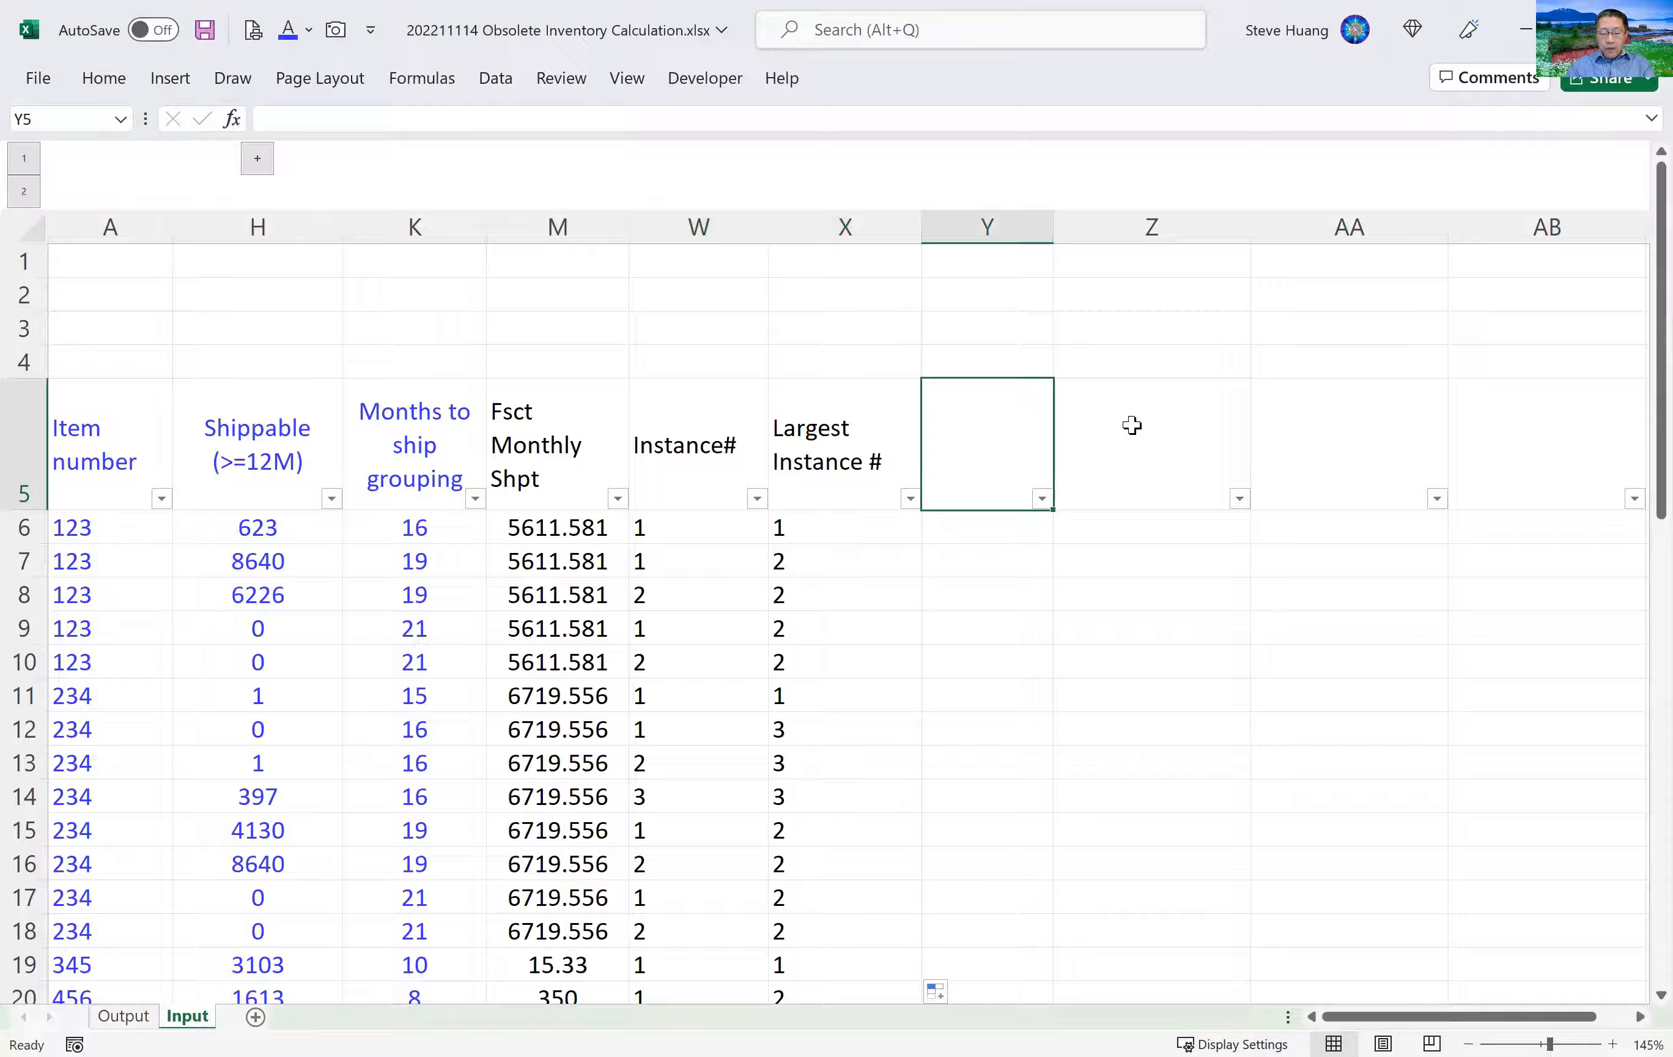
text(Inv Qty)
key(Return)
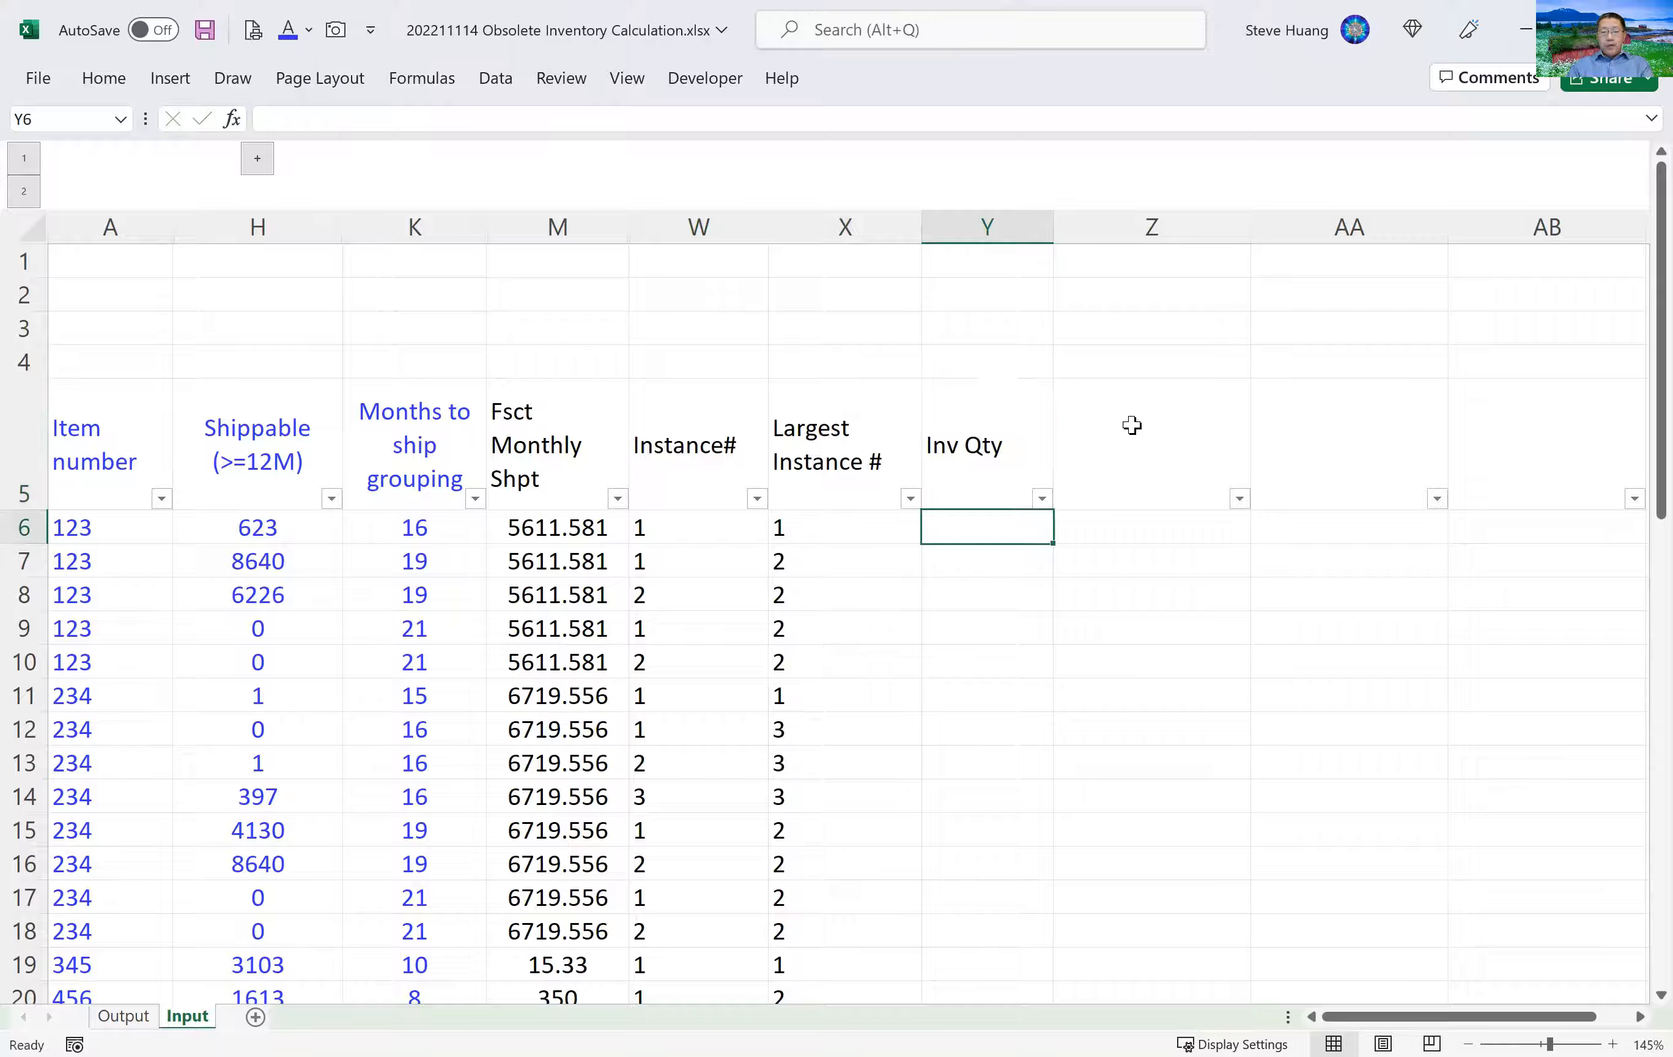
Begin an IF formula in Y6 that tests whether instance number W6 equals largest instance number X6.
text(=)
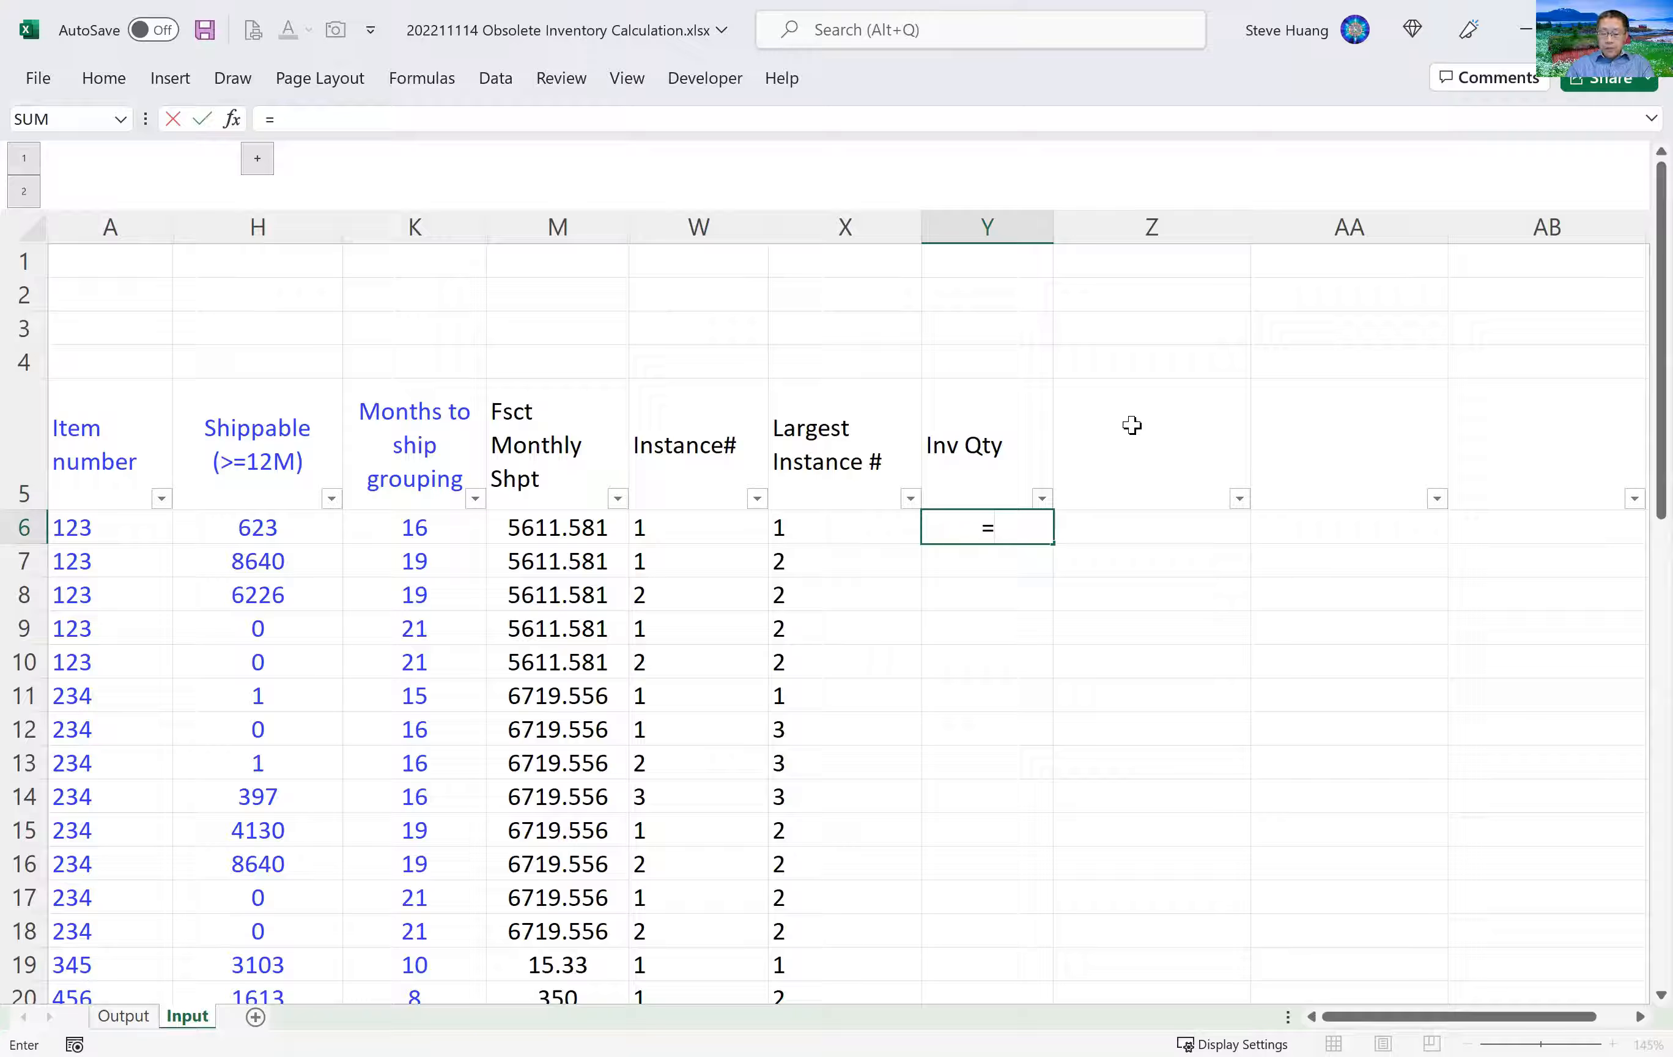
text(if()
key(Left)
key(Left)
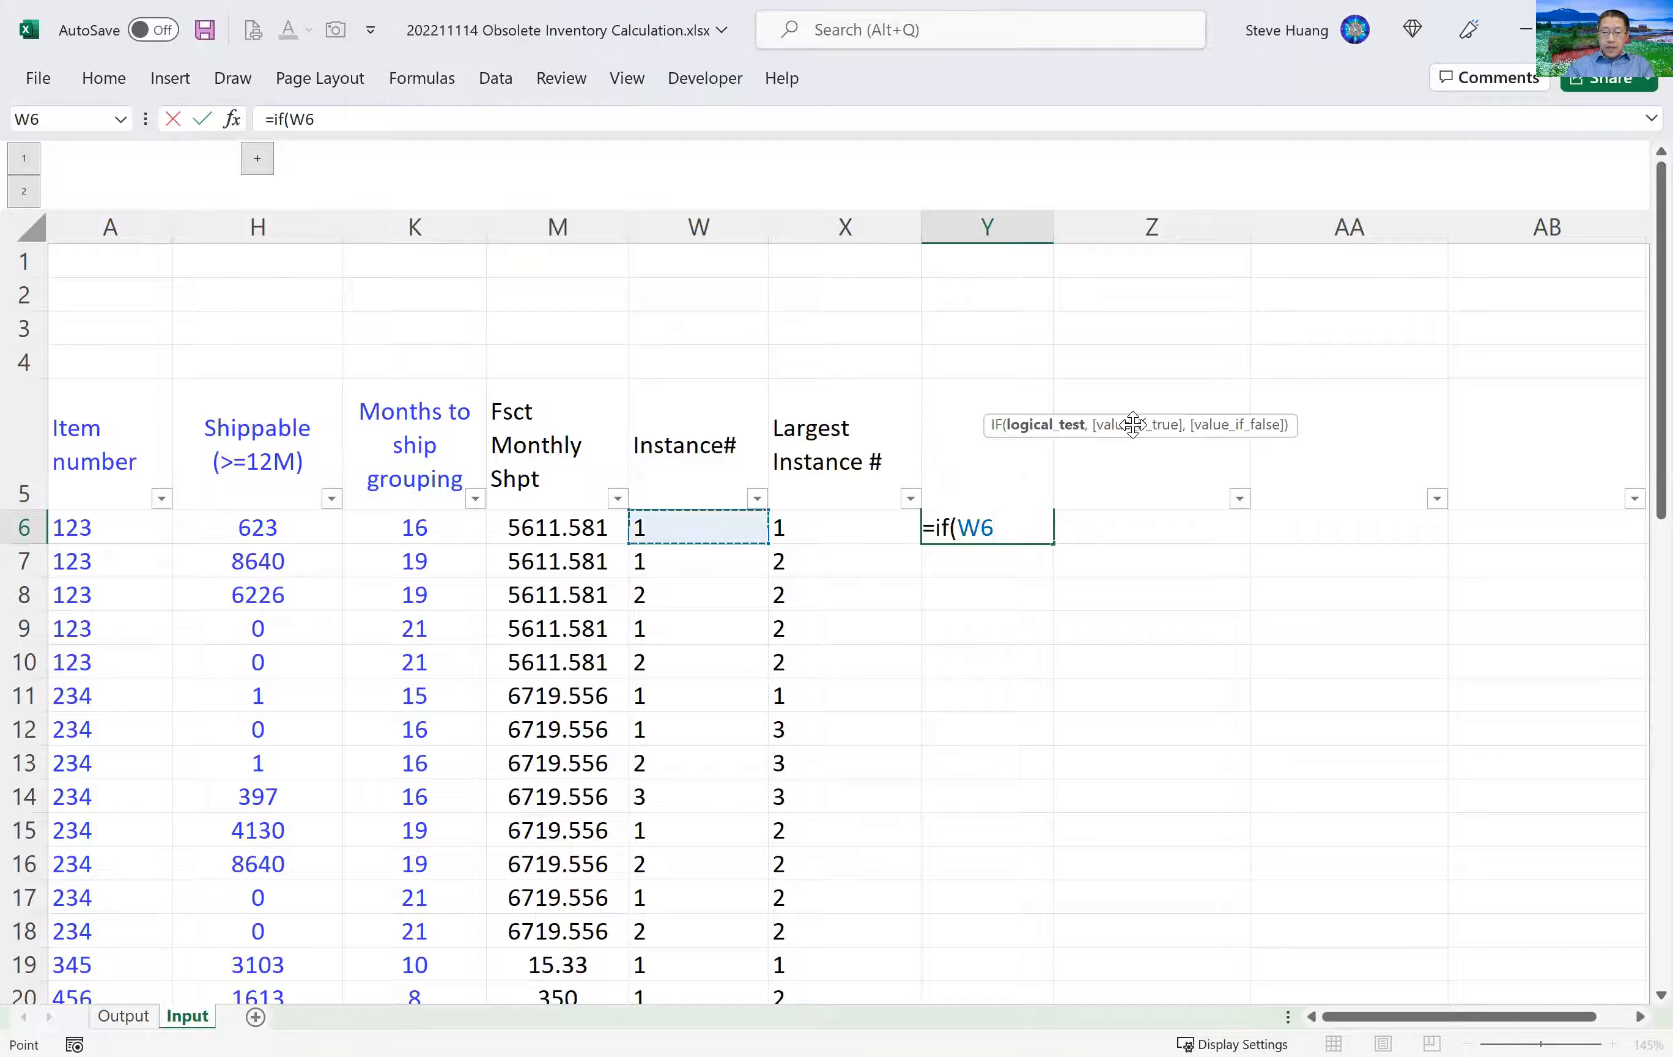
text(=)
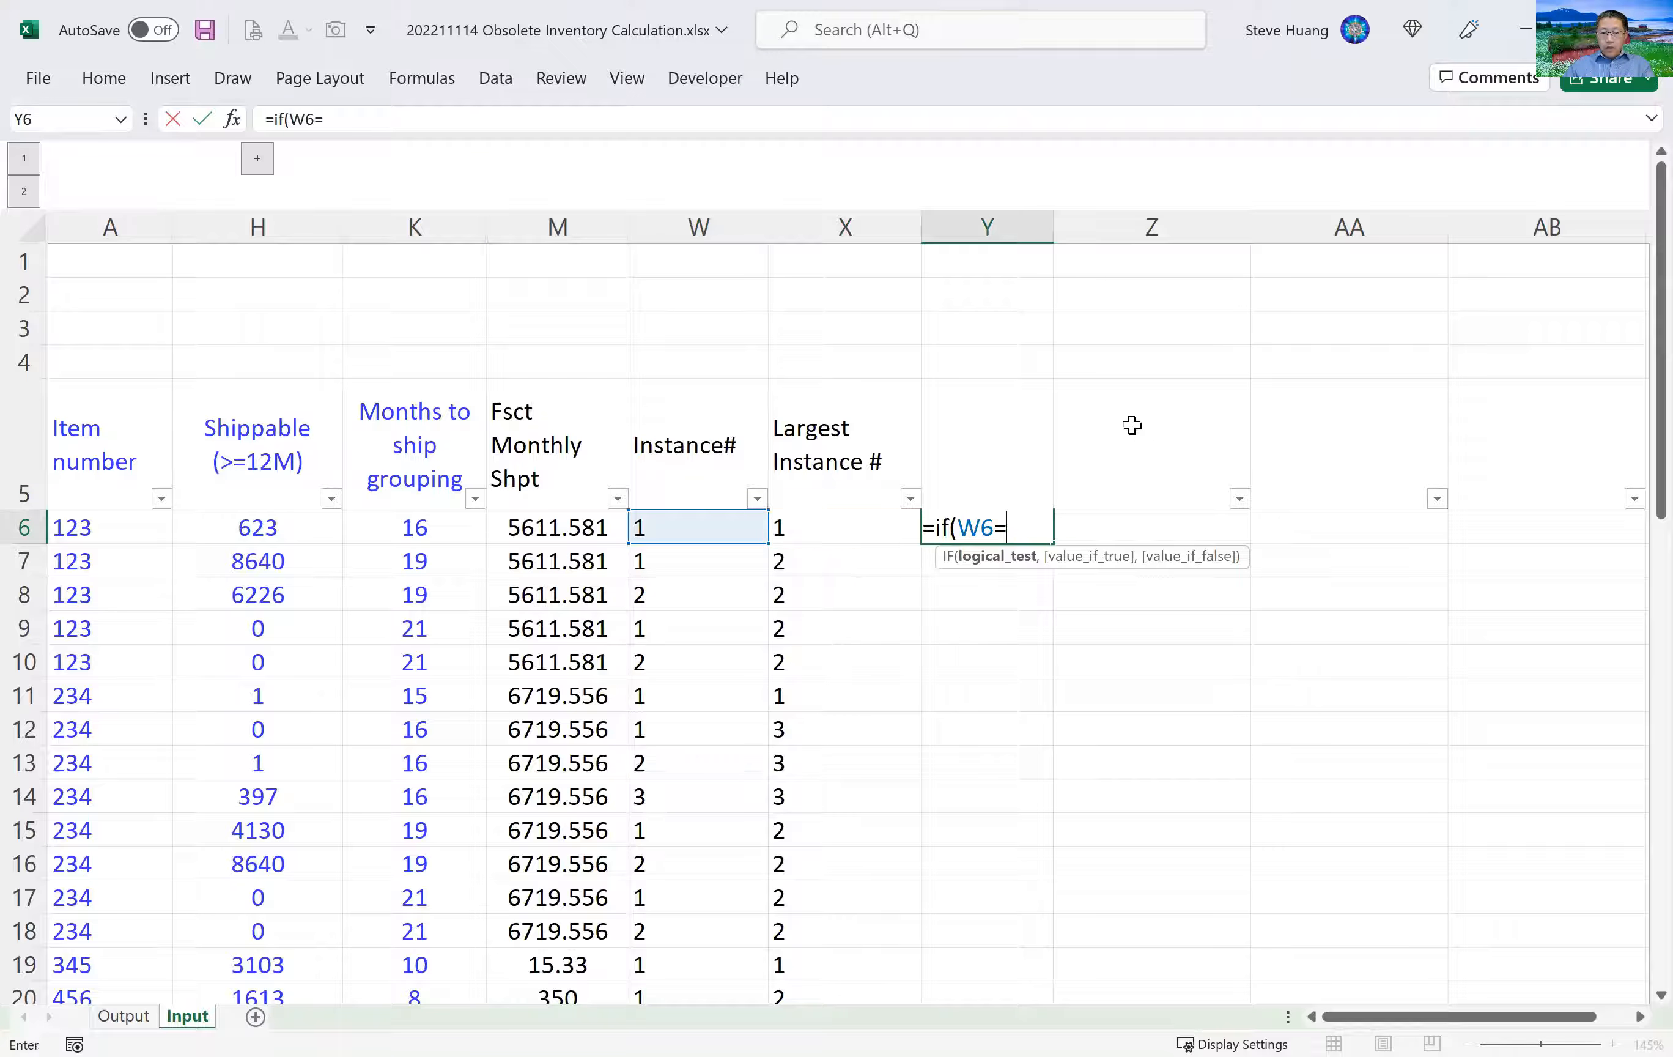
key(Left)
text(,)
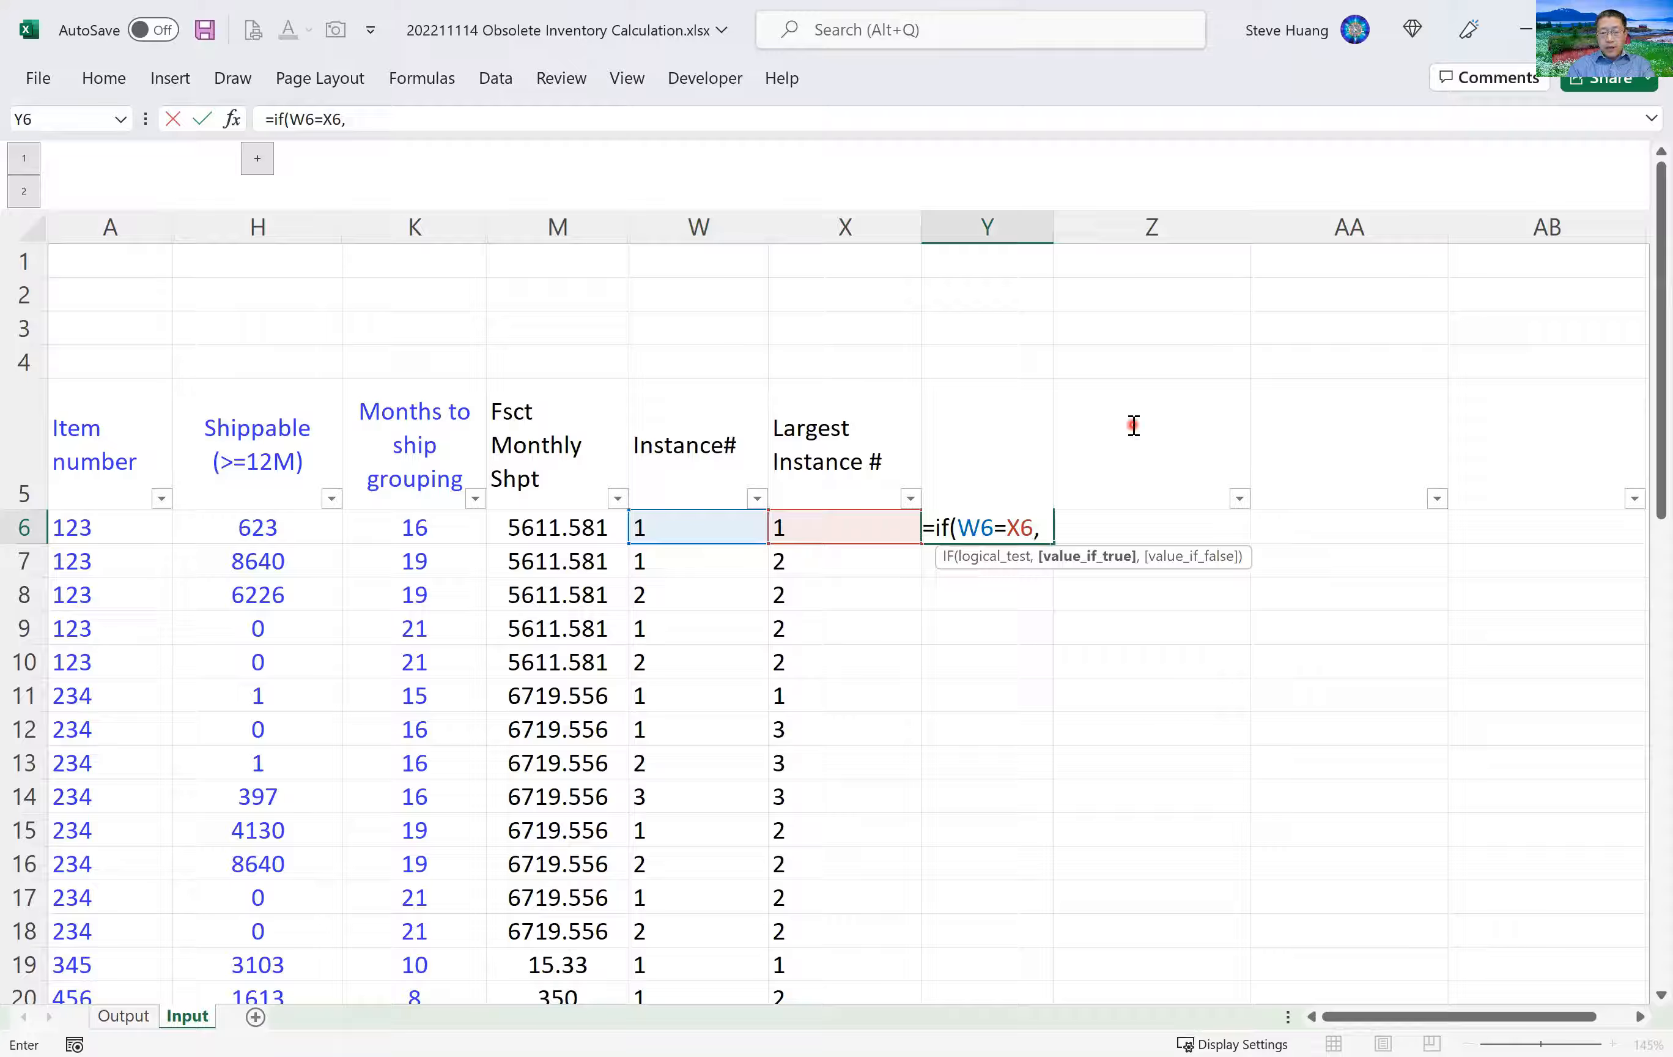
Add a SUMIFS as the true value in Y6, summing column H where column A matches A6.
text(sumifs()
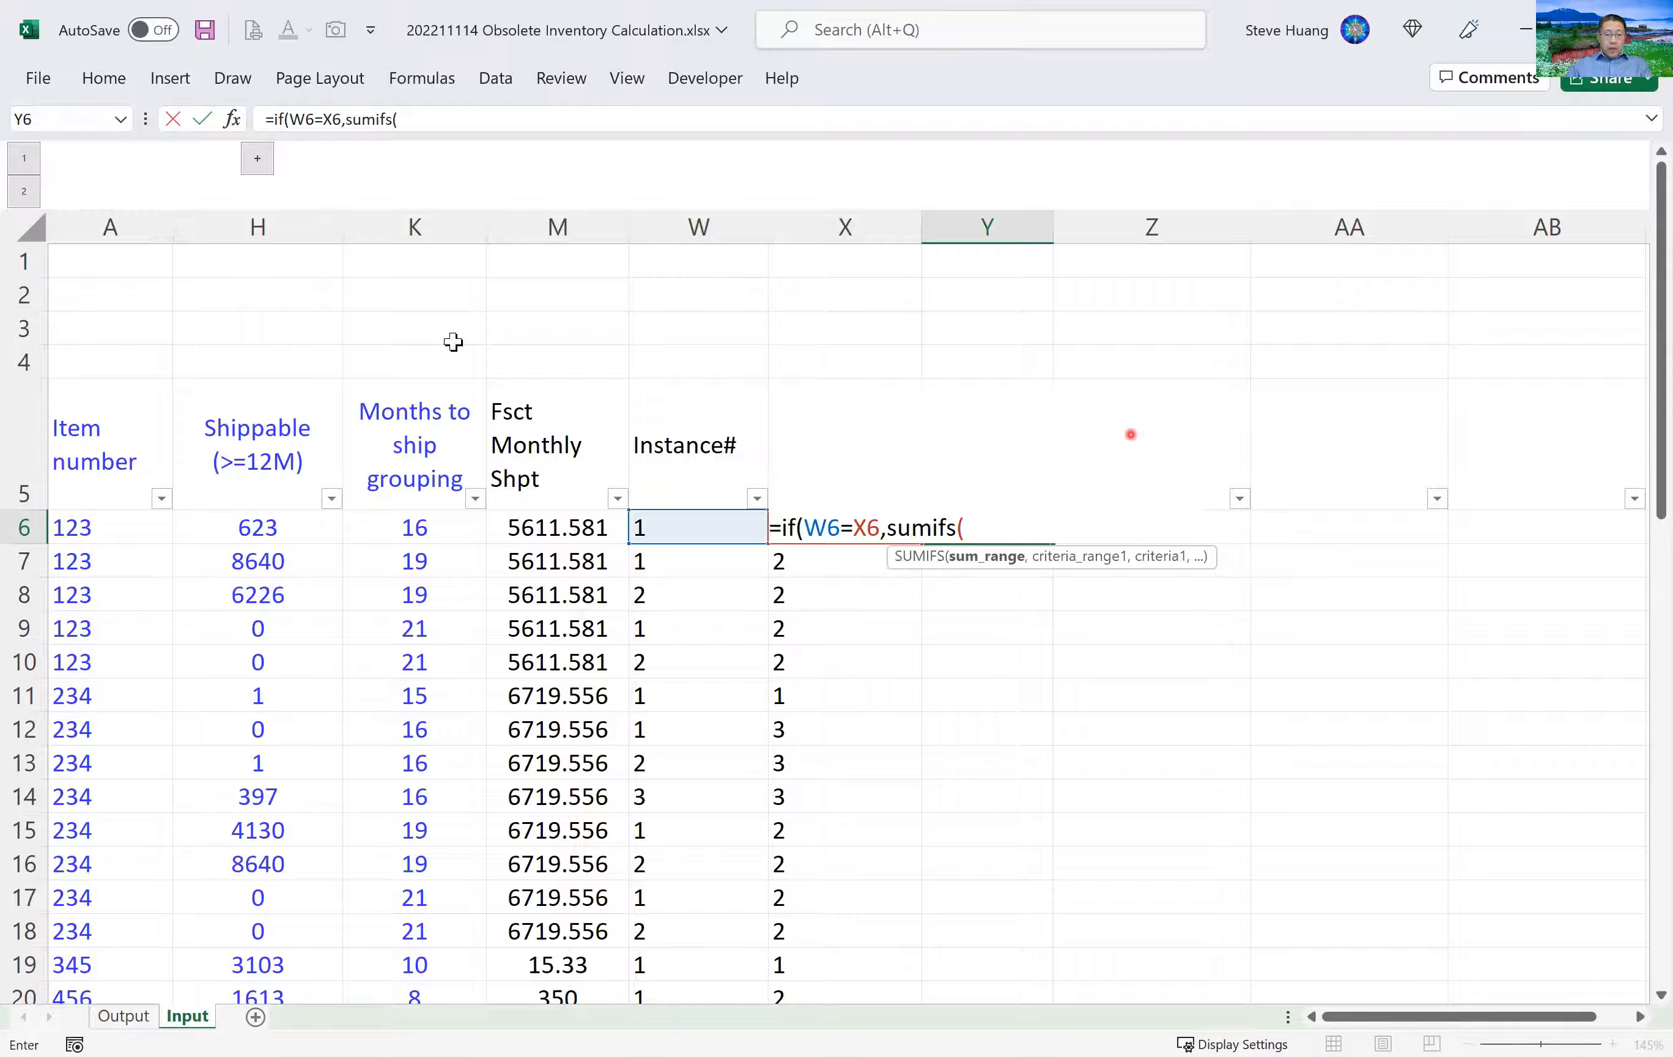
click(280, 228)
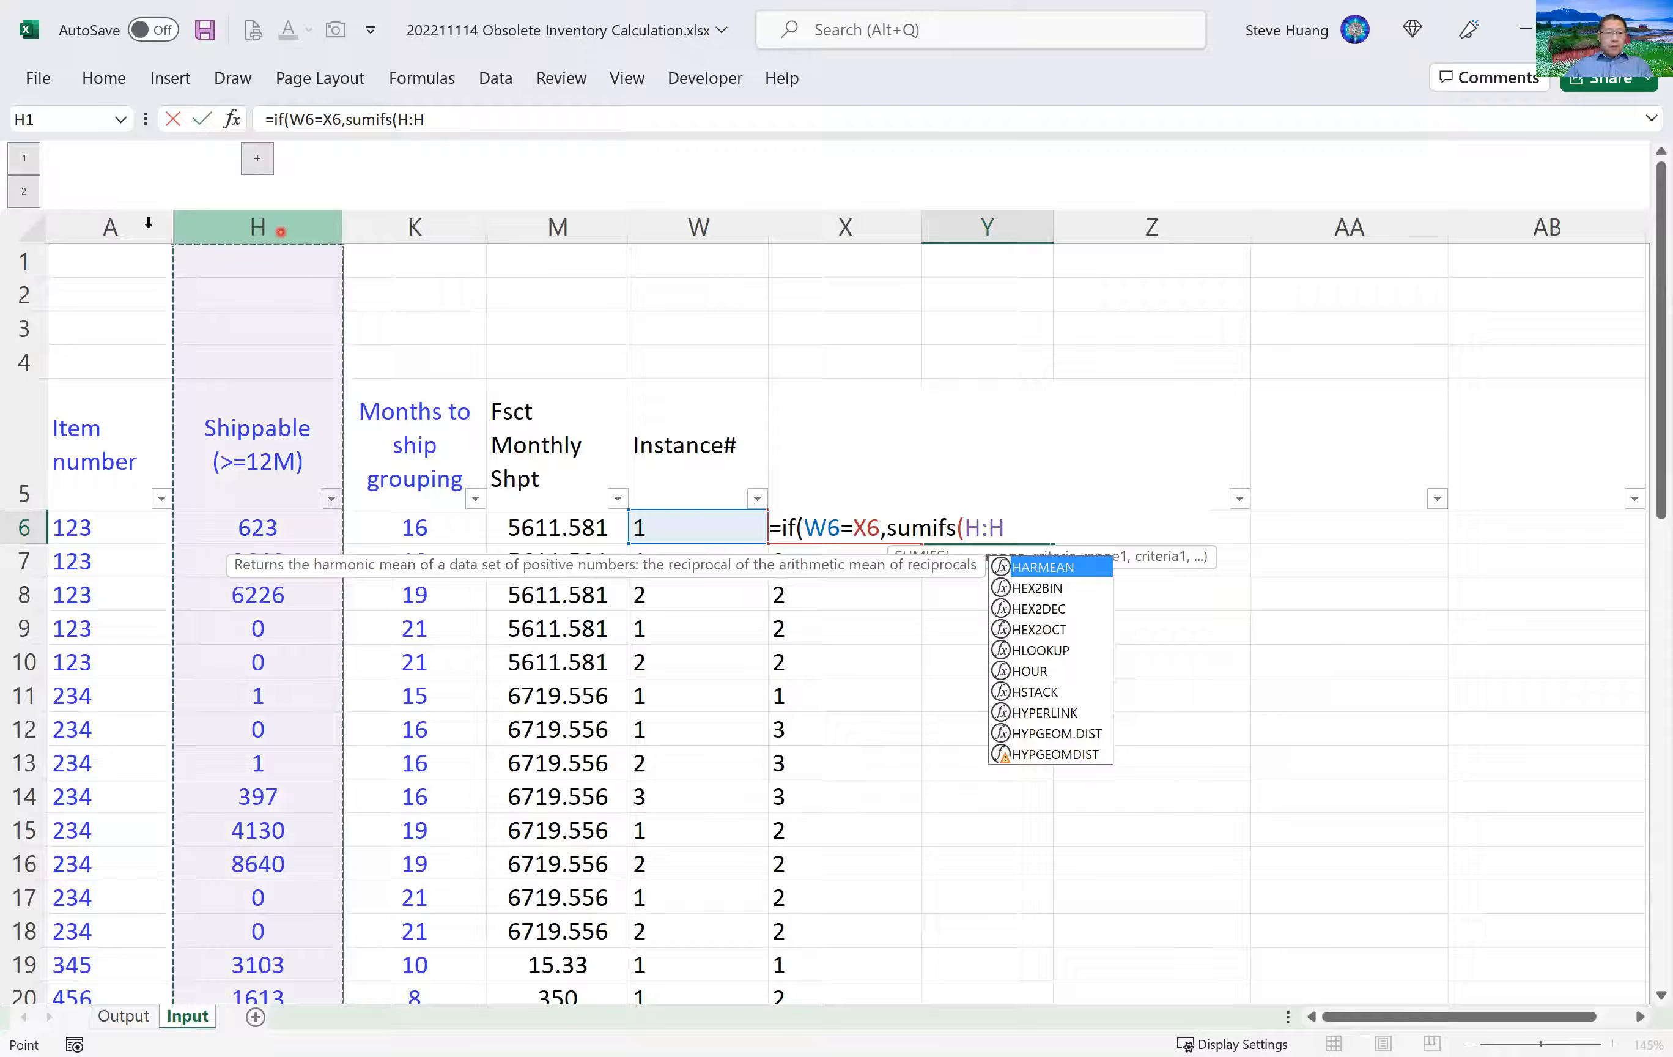
text(,)
click(111, 225)
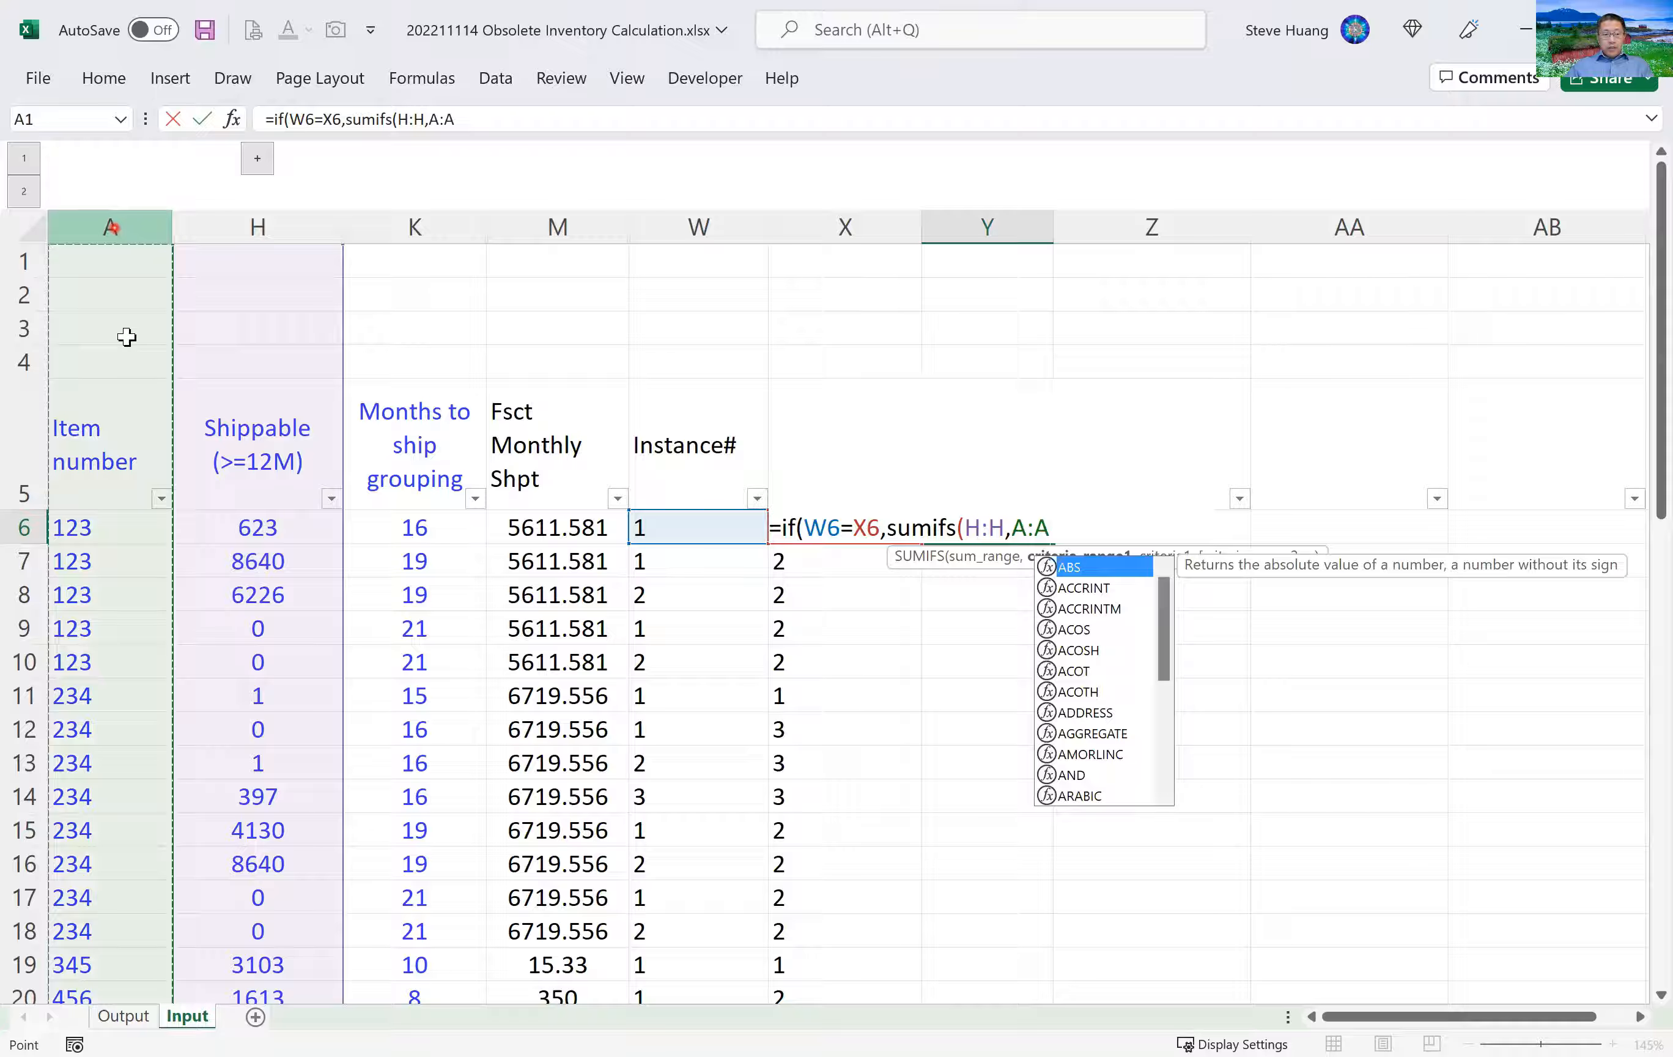
text(,)
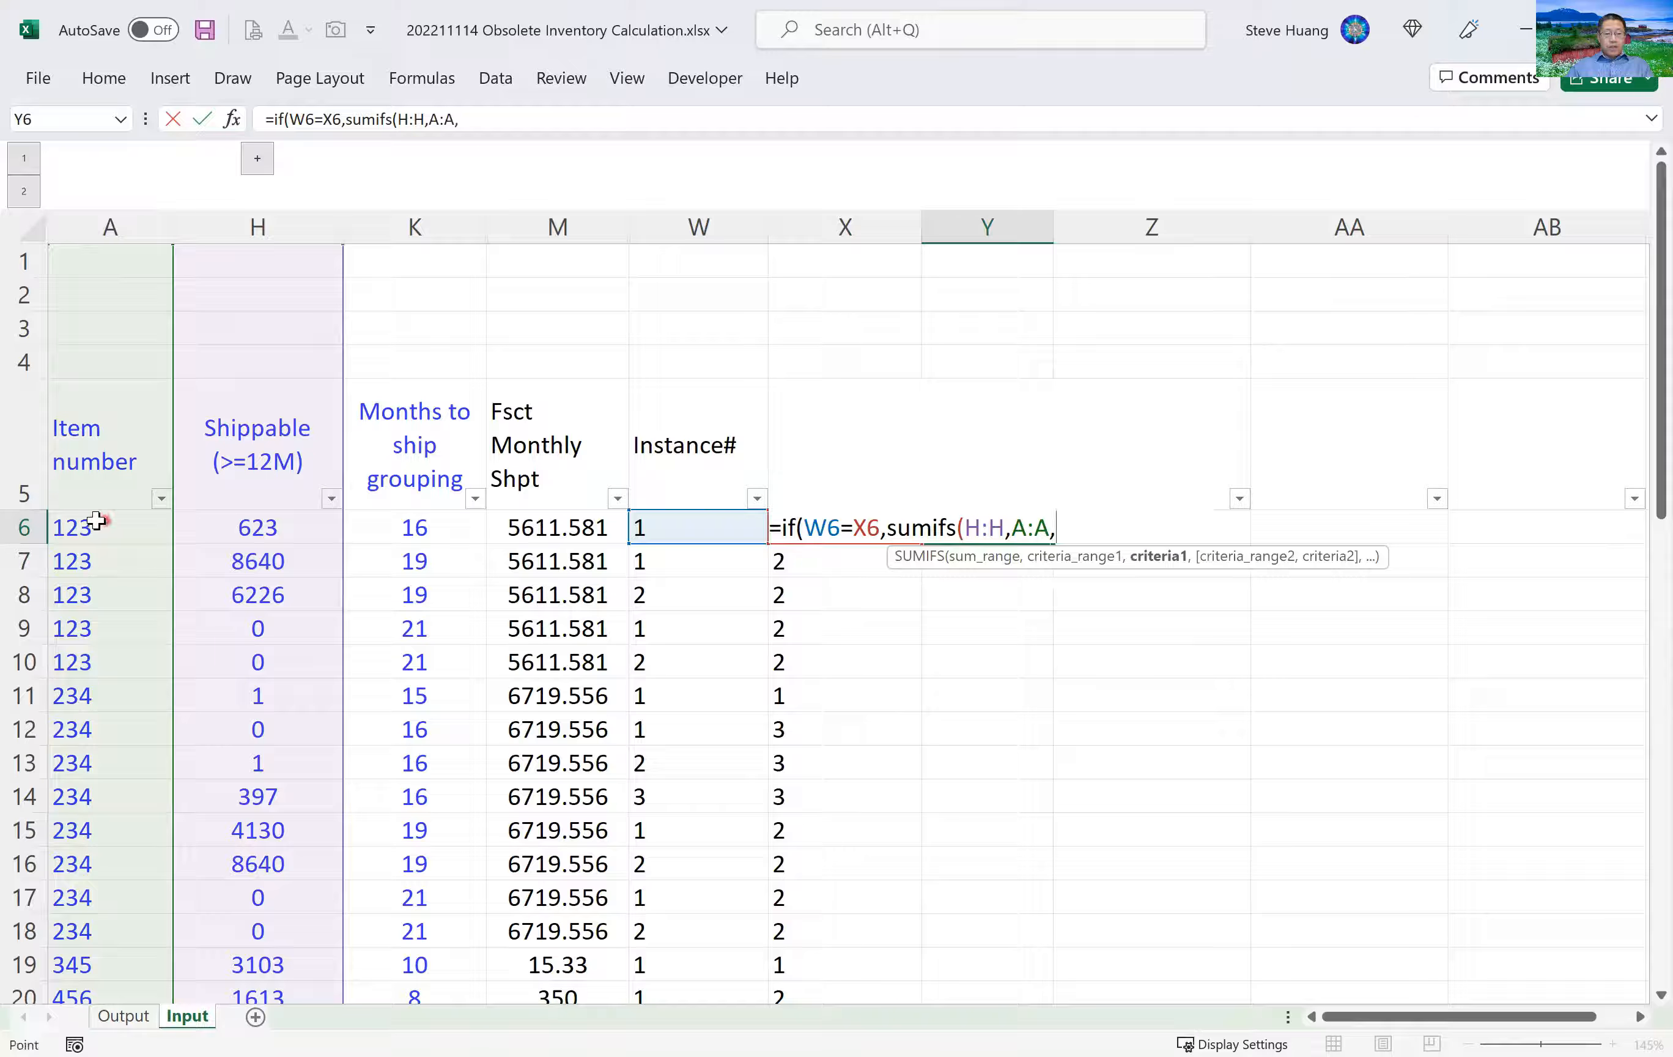
click(96, 521)
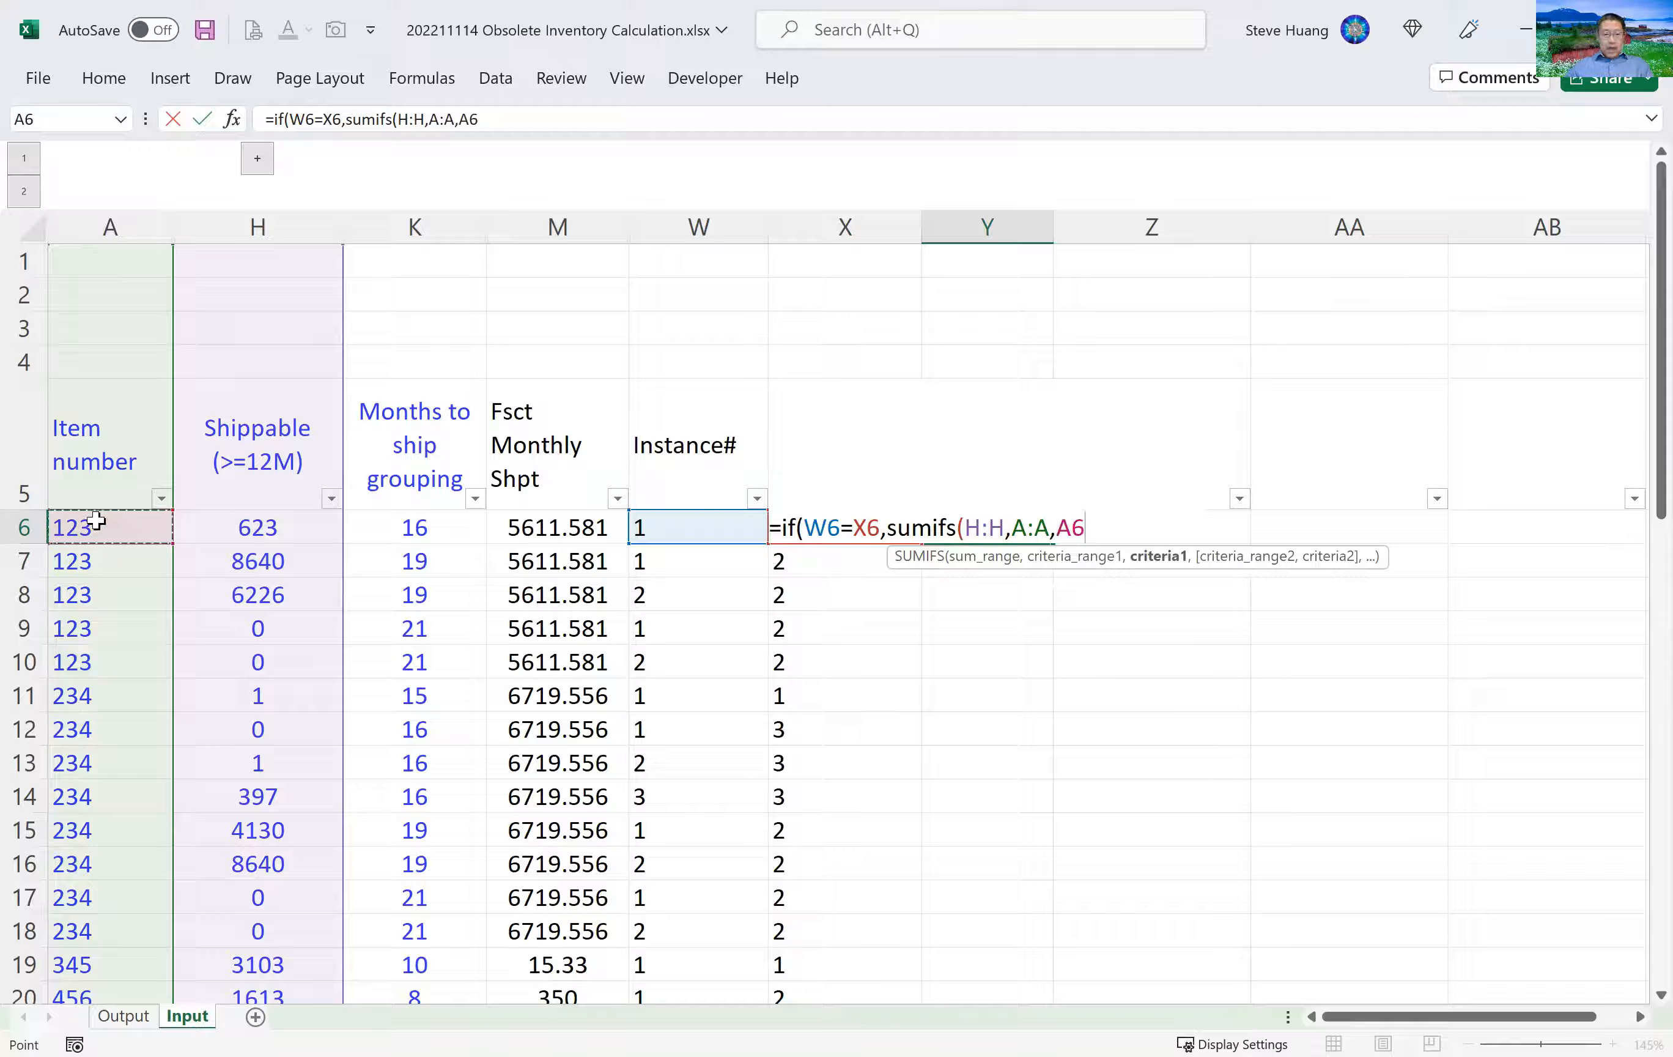
text(,)
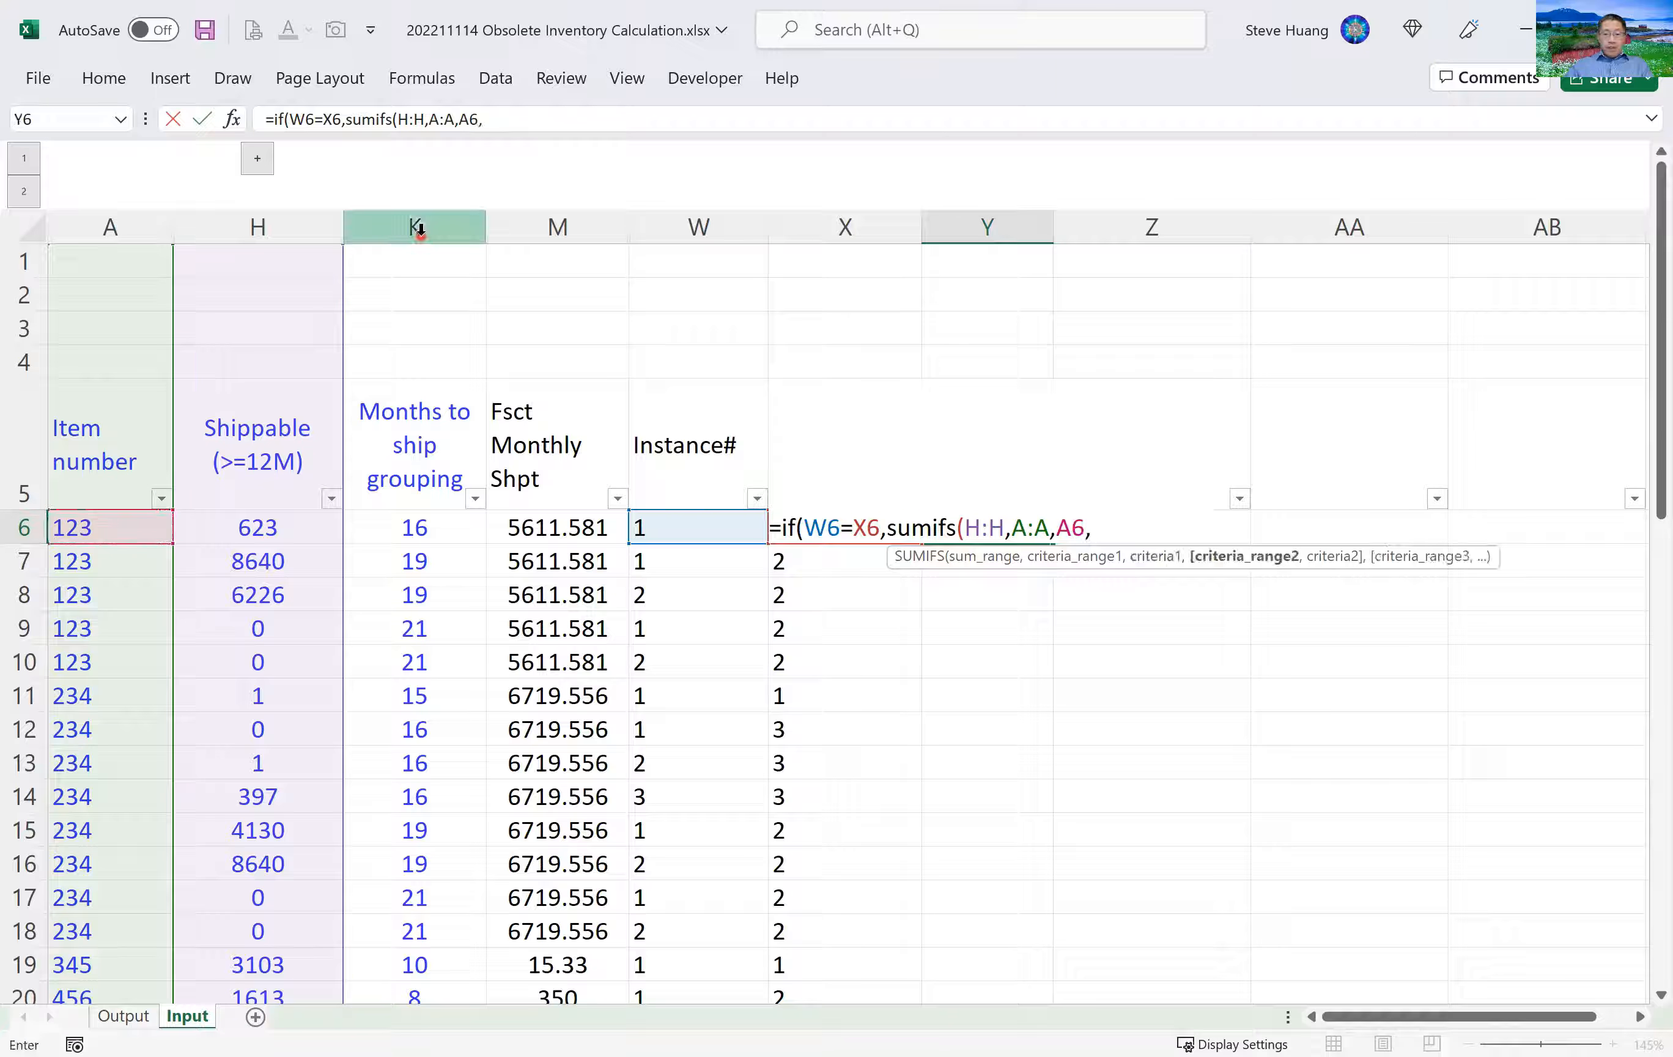
Complete Y6 as =IF(W6=X6,SUMIFS(H:H,A:A,A6,K:K,K6),0) and copy it down the Inv Qty column.
click(419, 229)
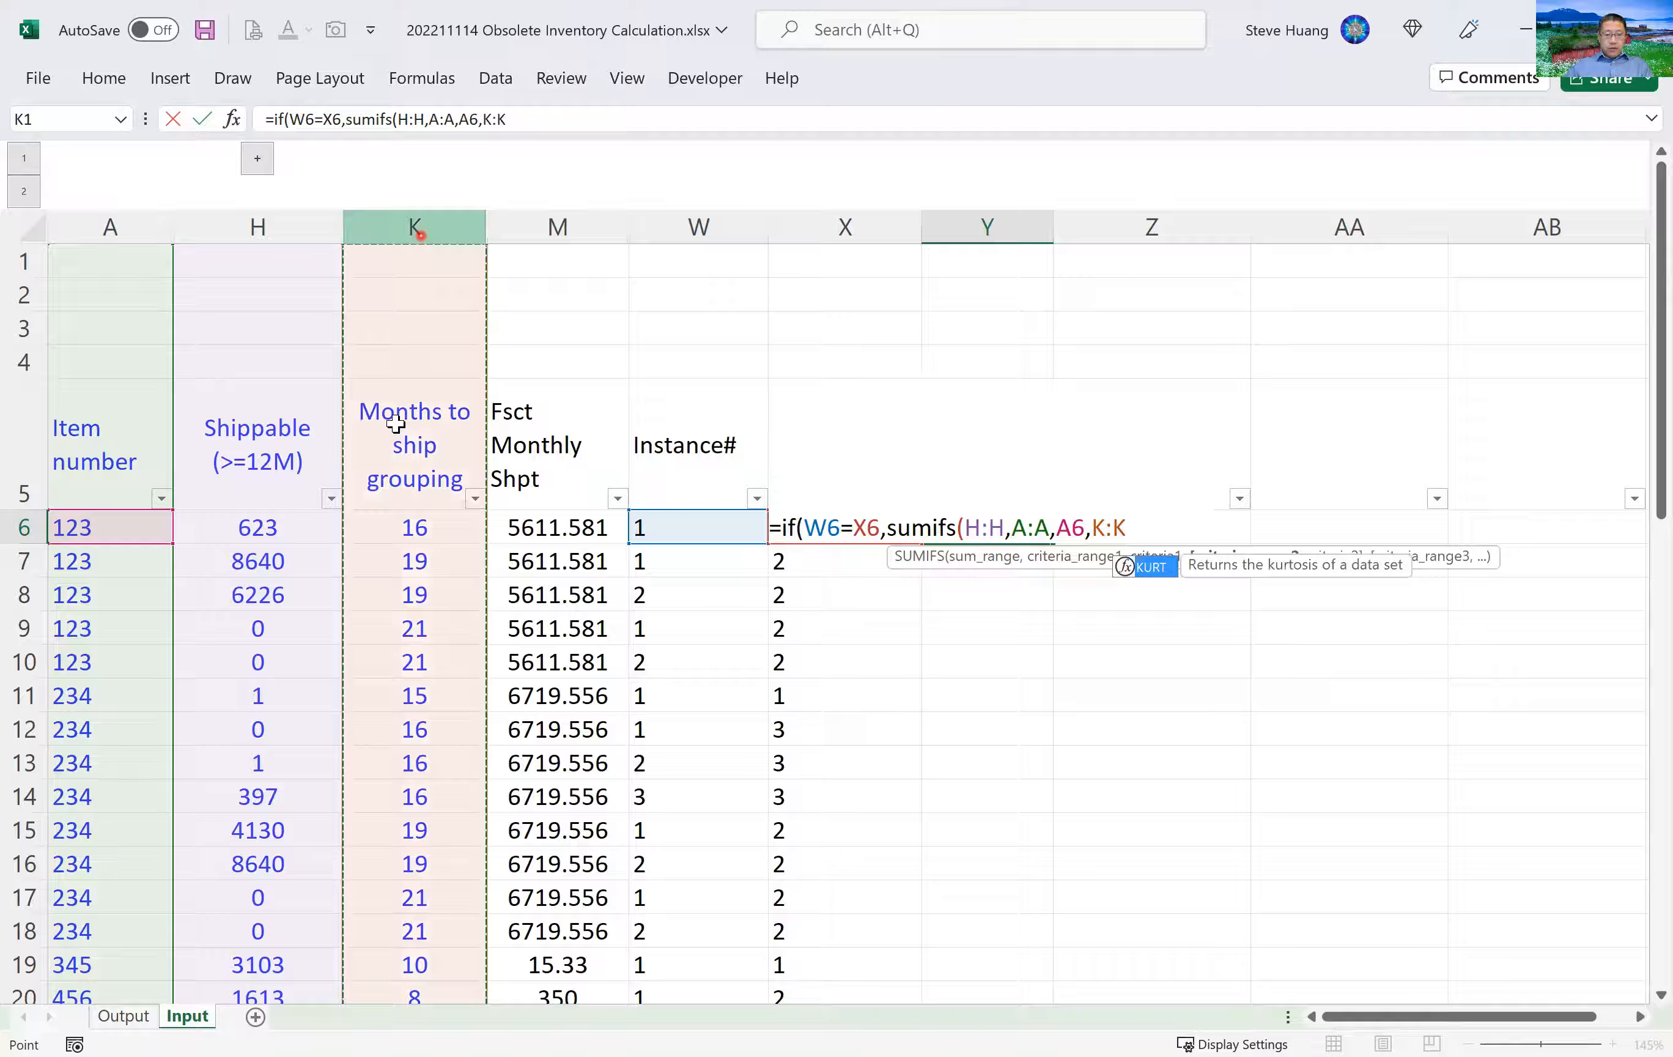
text(,)
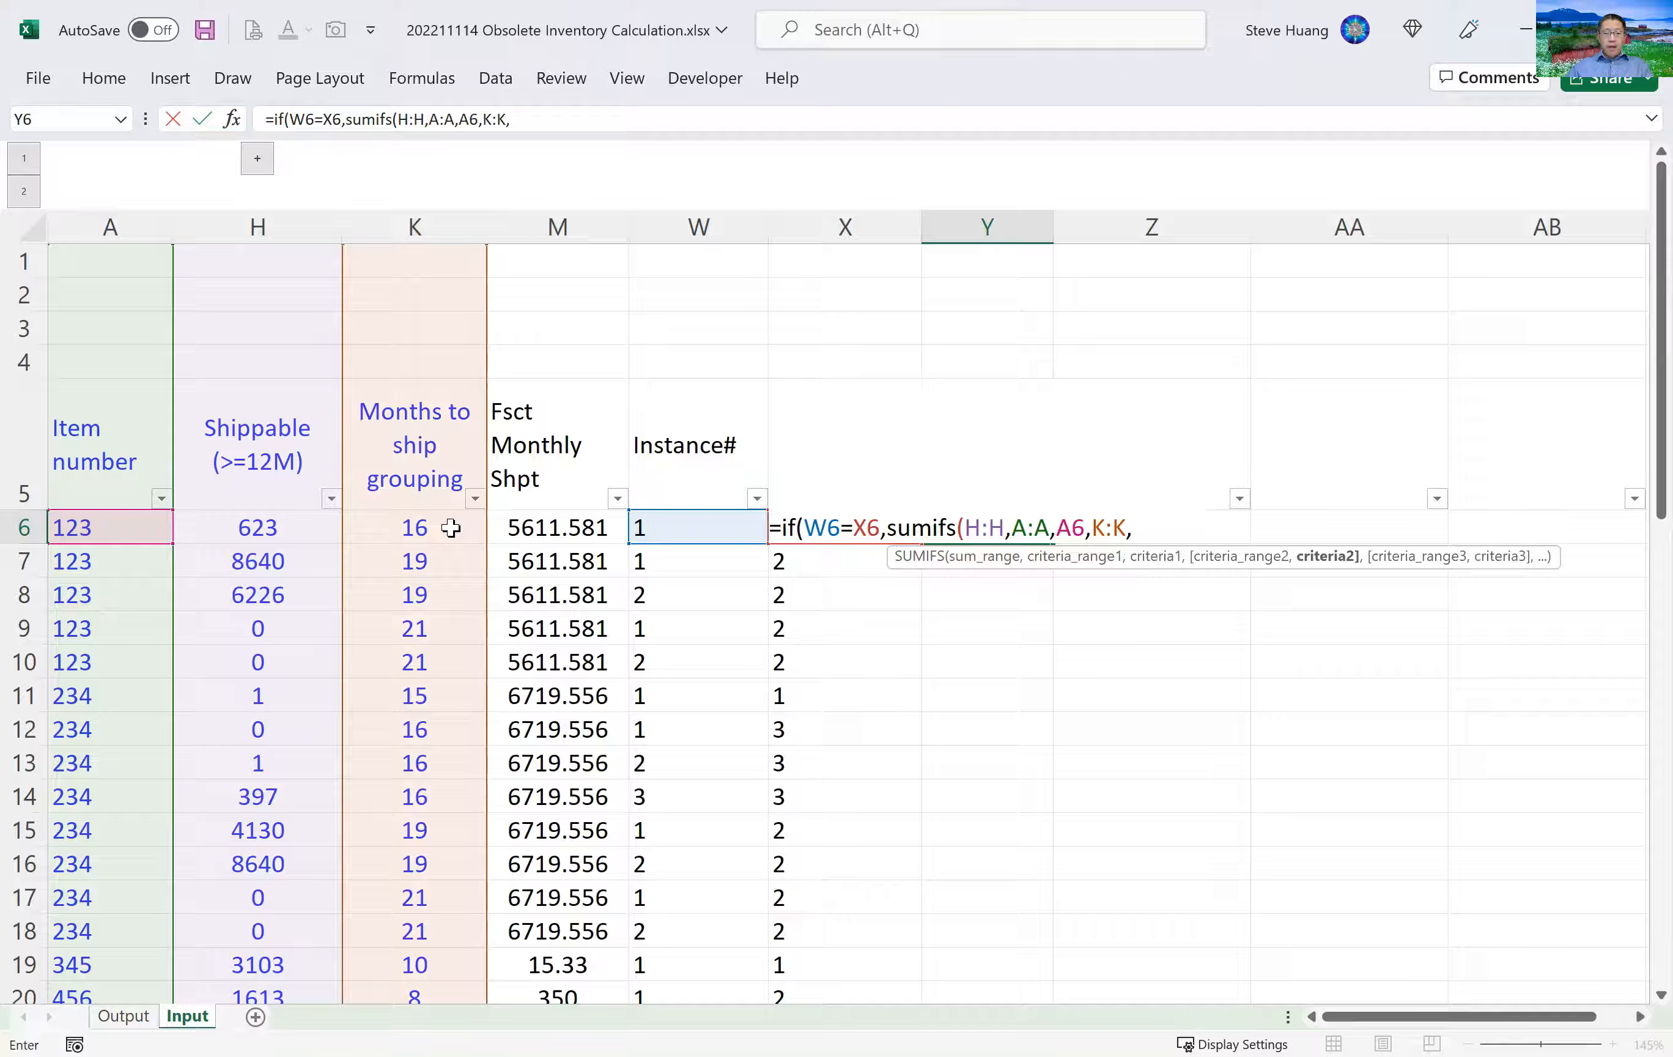
click(451, 529)
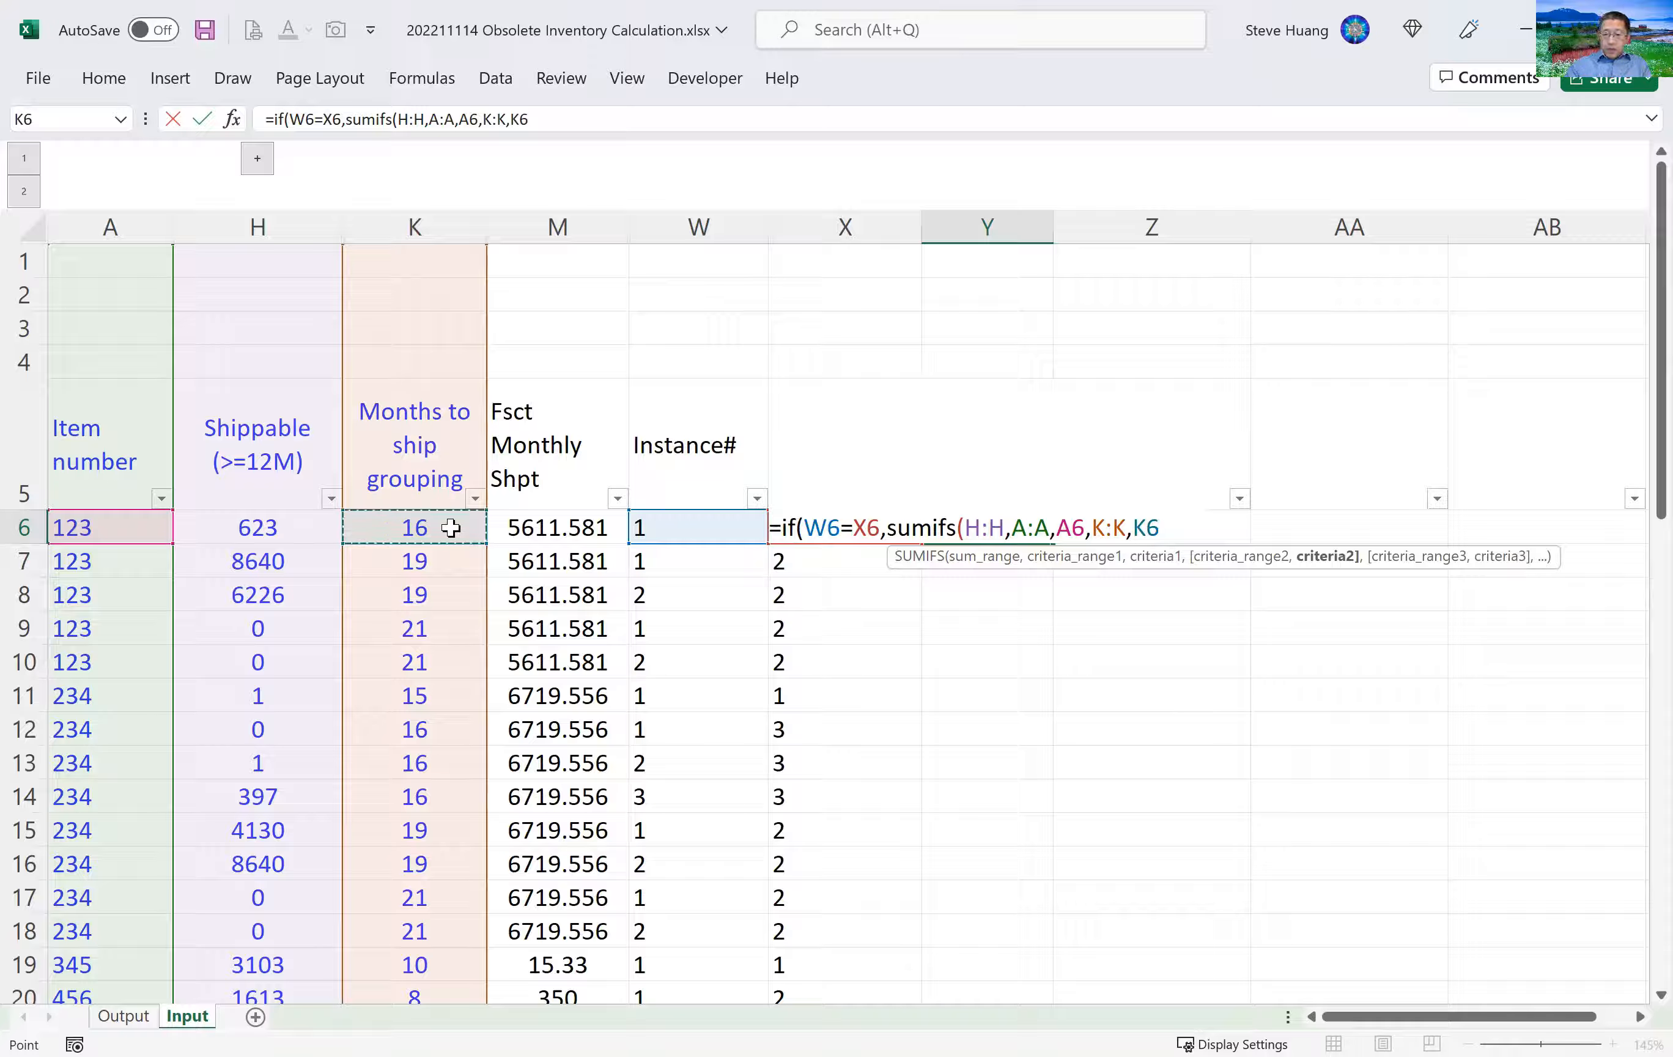
text())
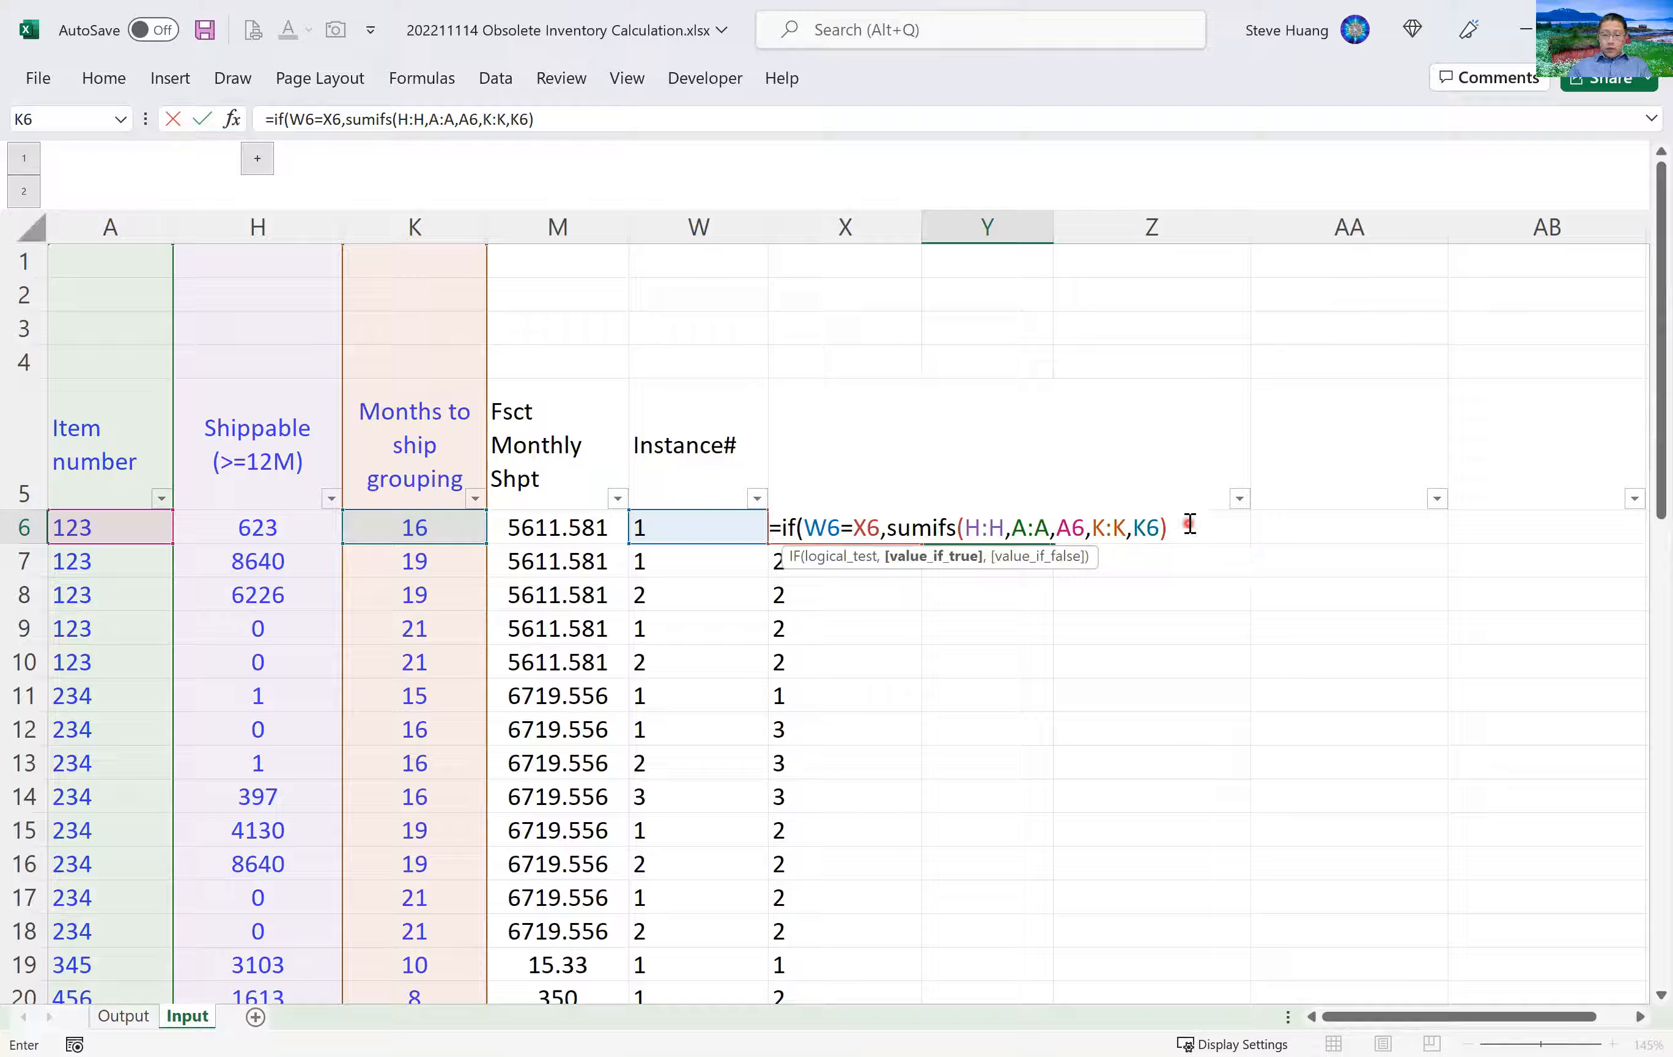
text(,0)
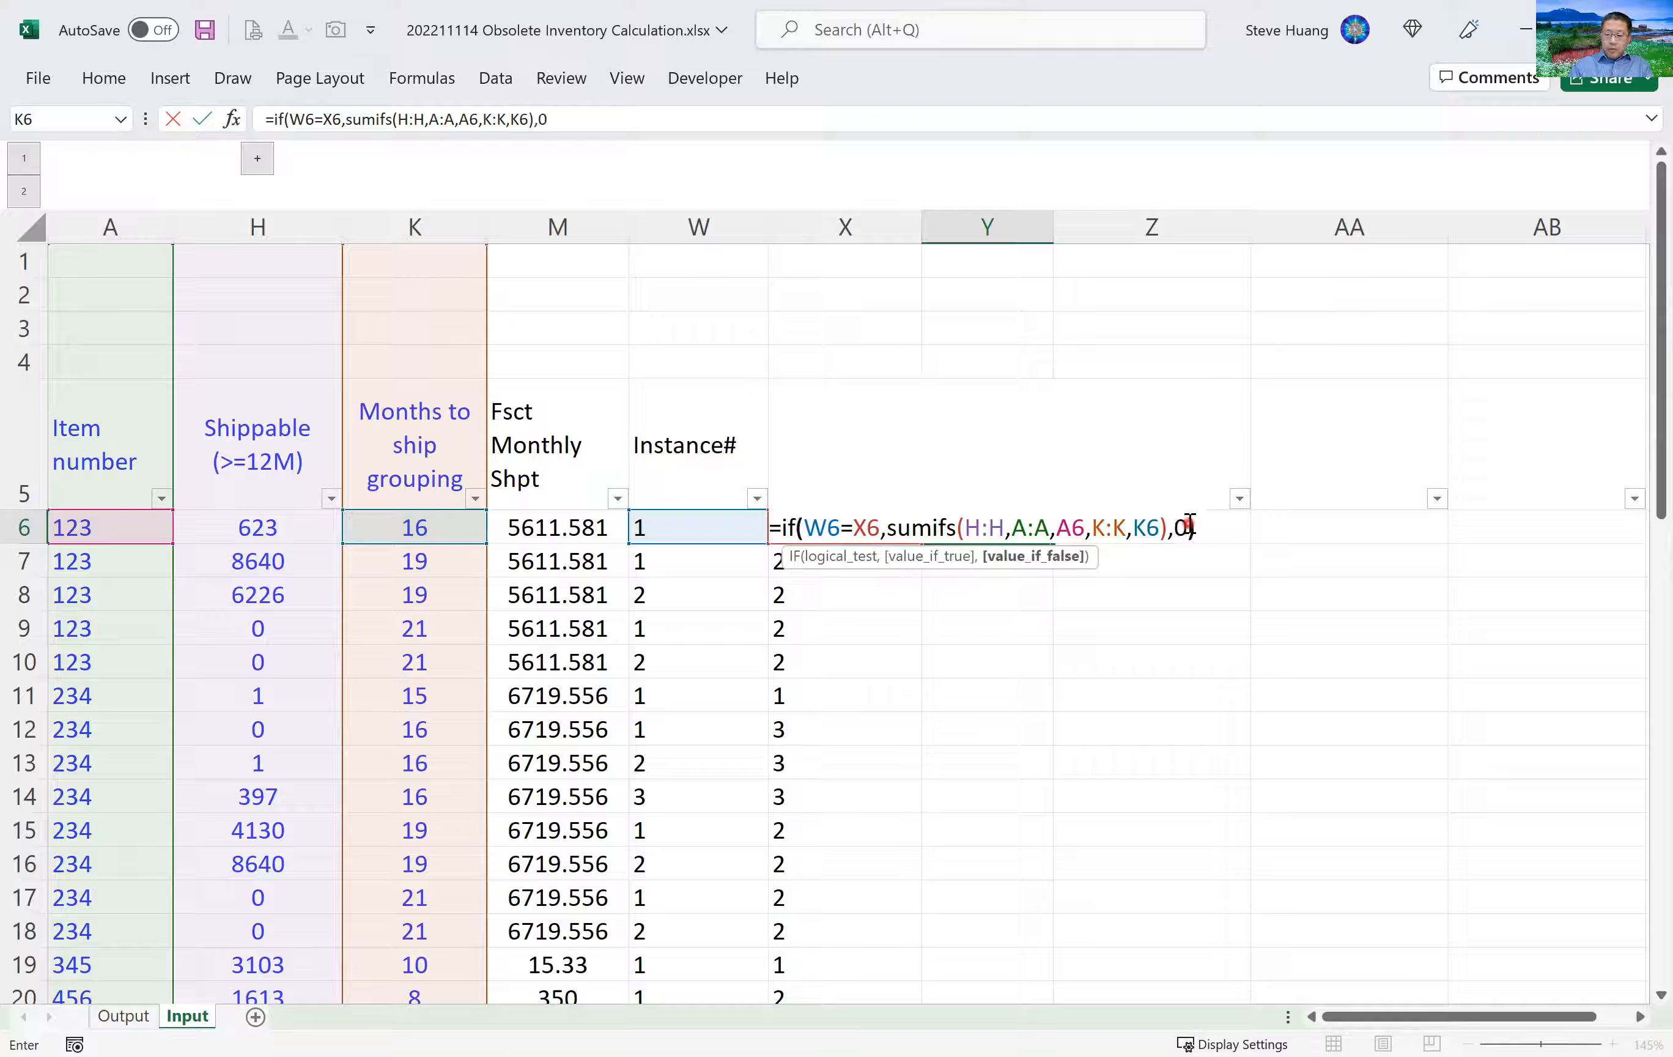
text())
key(Return)
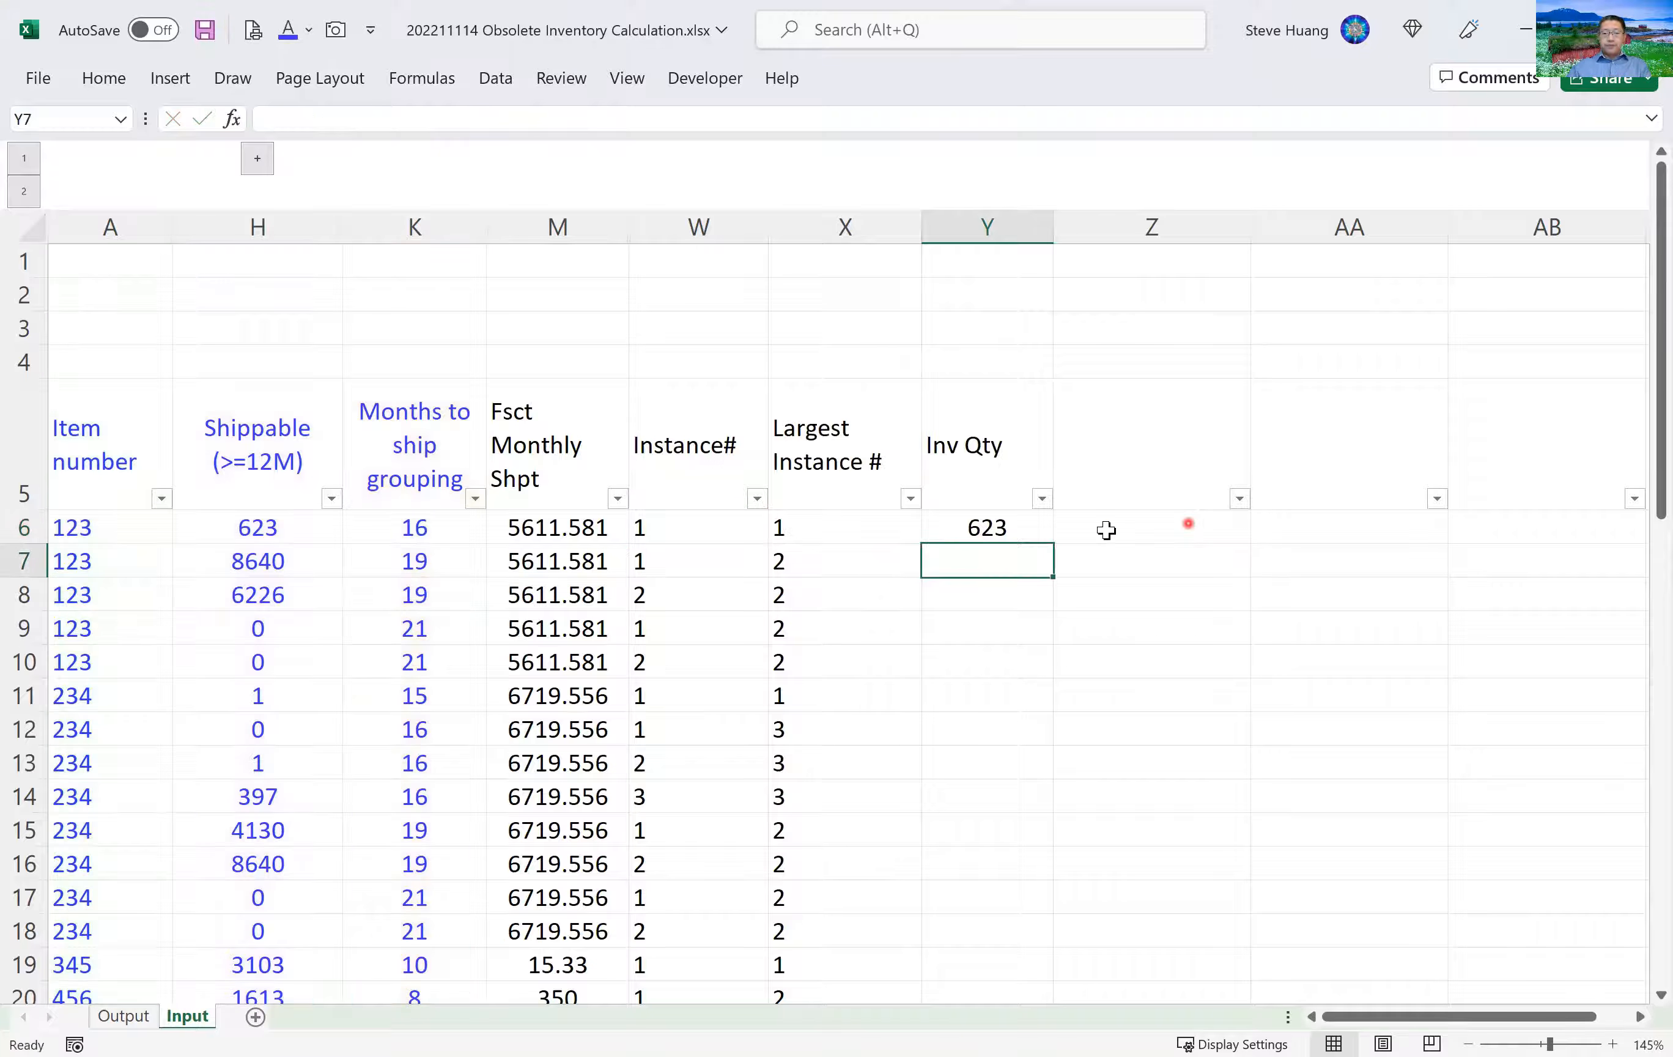
click(1023, 529)
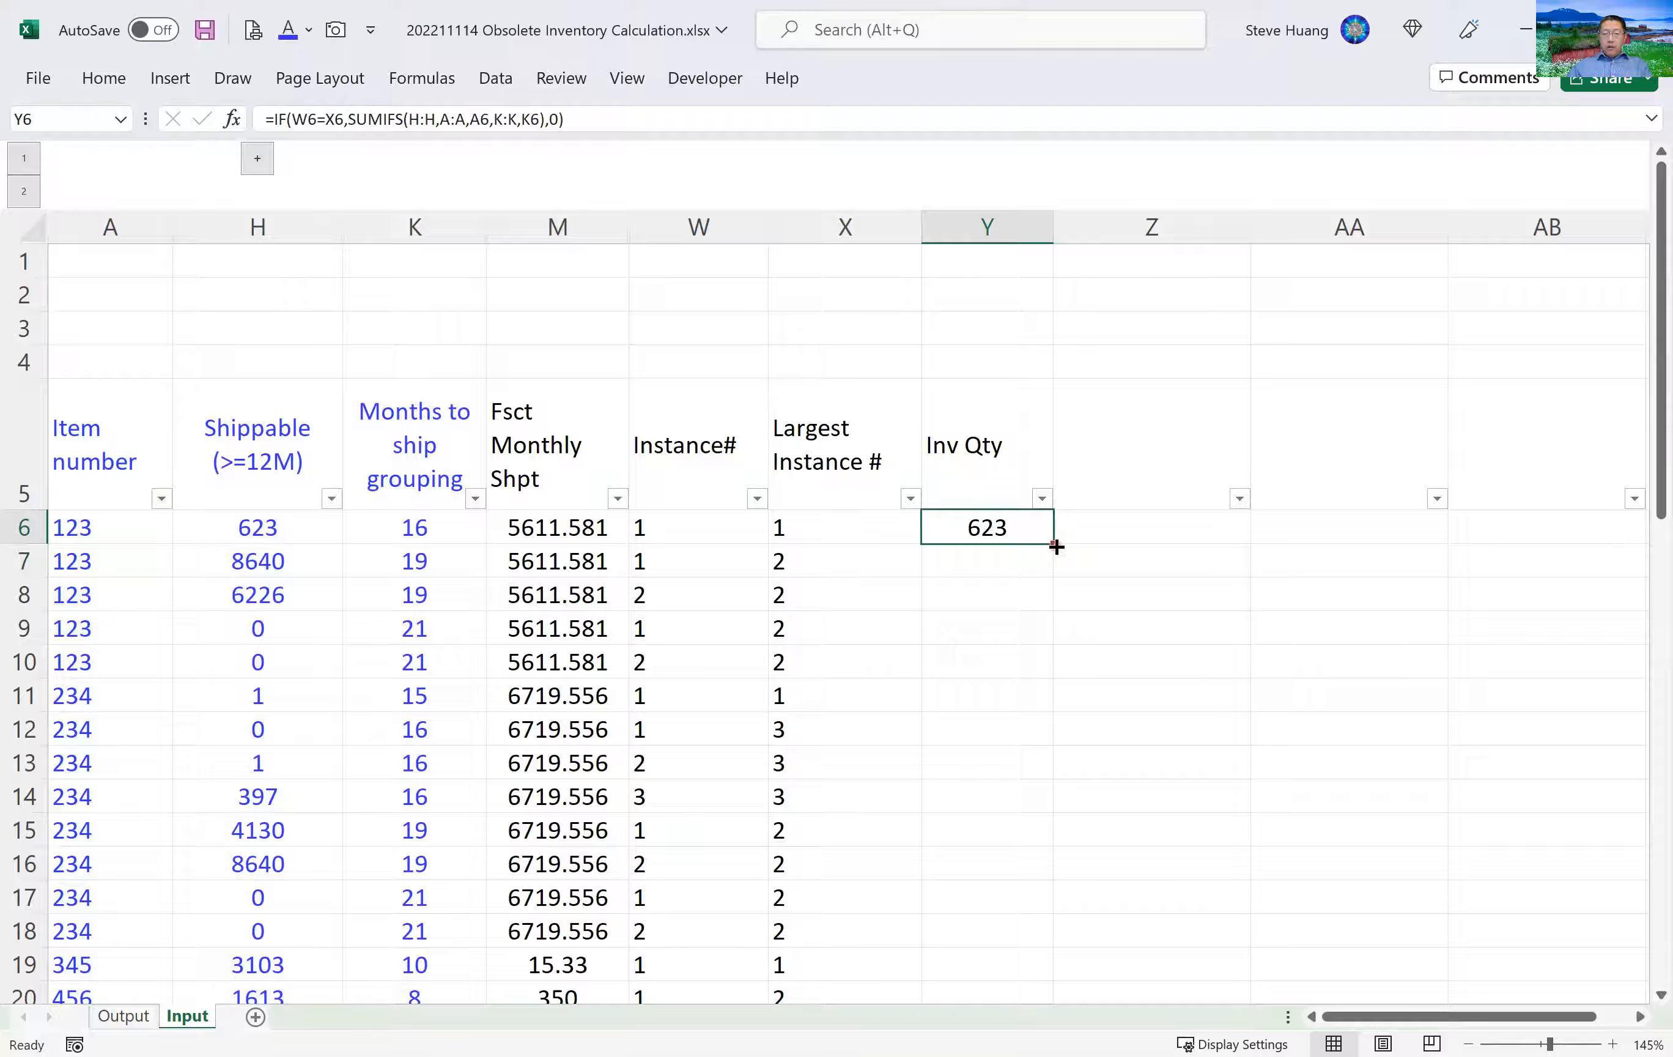
double_click(1056, 547)
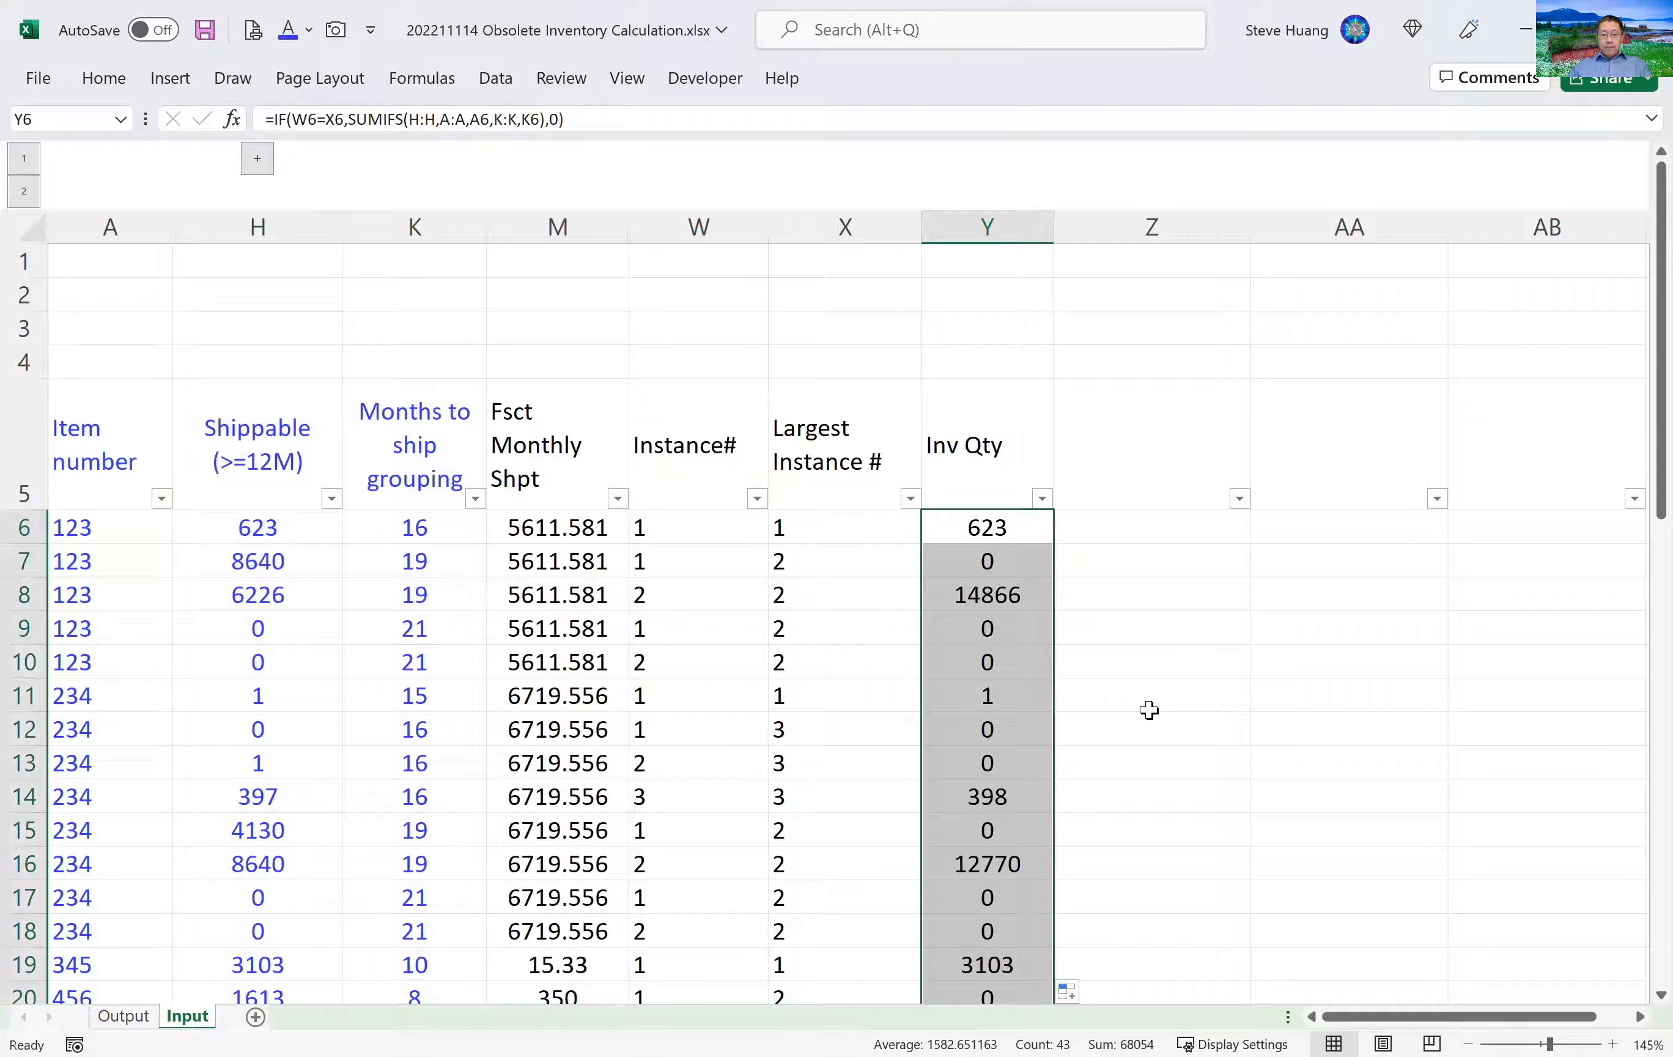
Check the Inv Qty results against instance numbers and months-to-ship groupings for item 456 in rows 22 to 28 and item 123 in row 6.
scroll(1150, 710, down, 4)
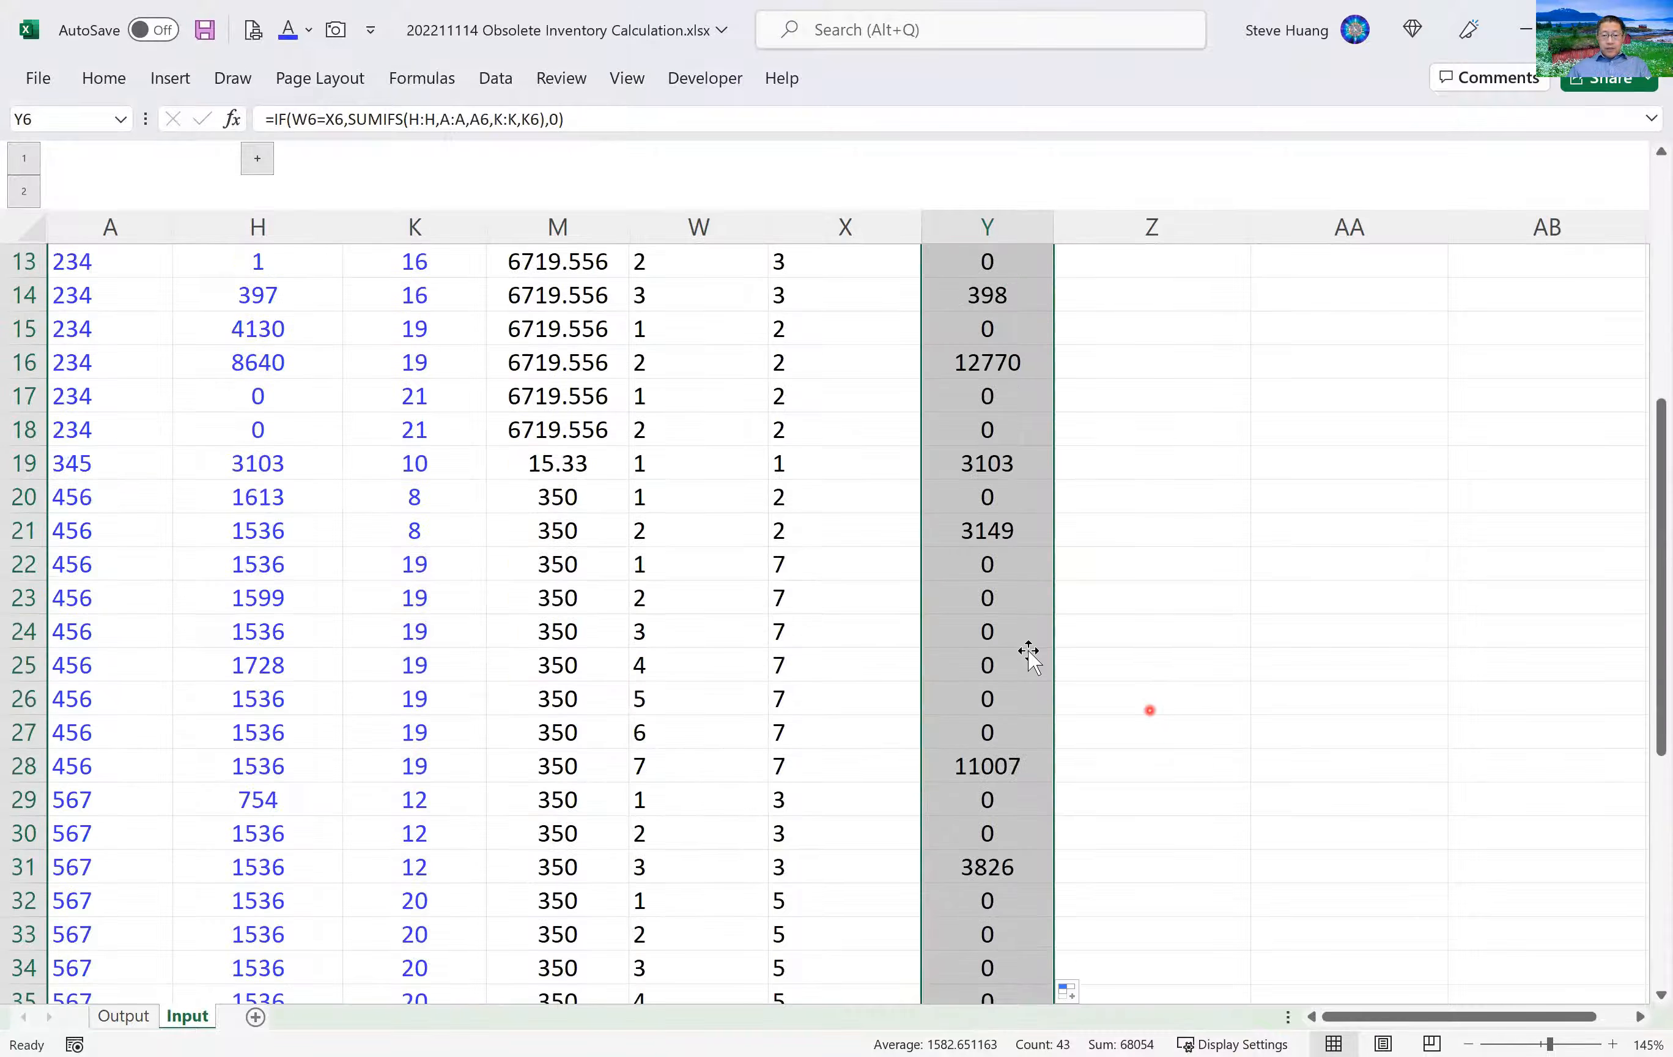
drag(718, 567, 718, 770)
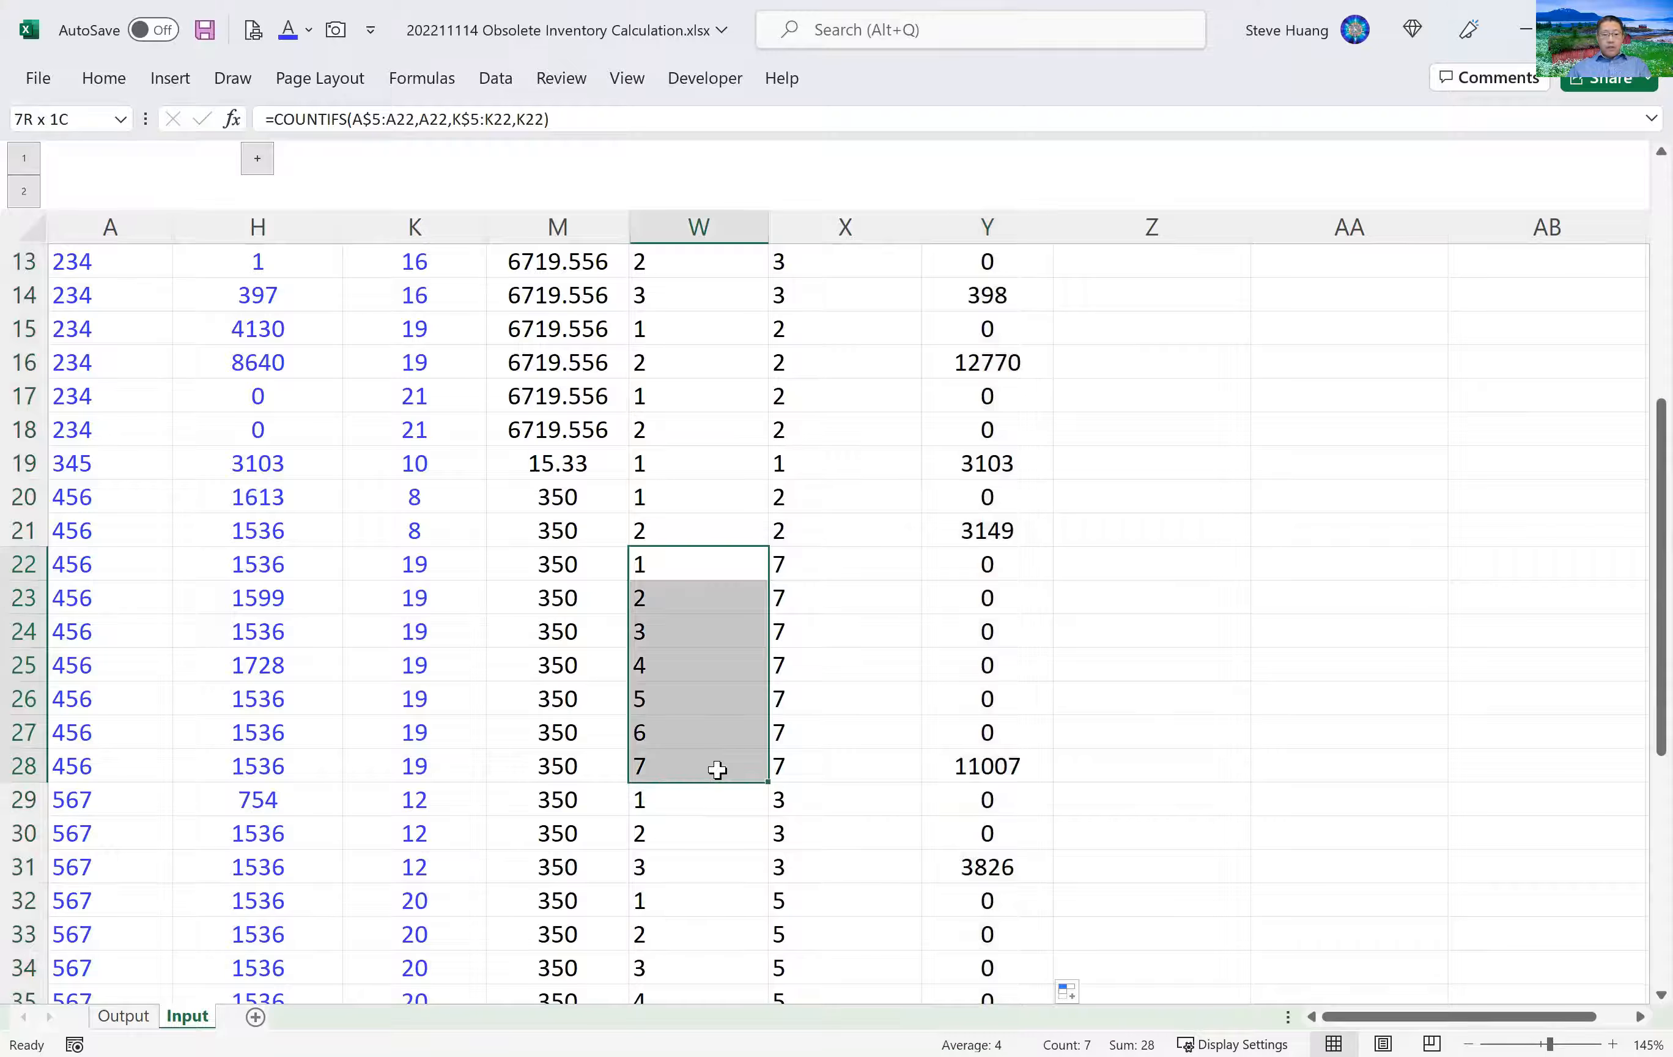
key(shift+space)
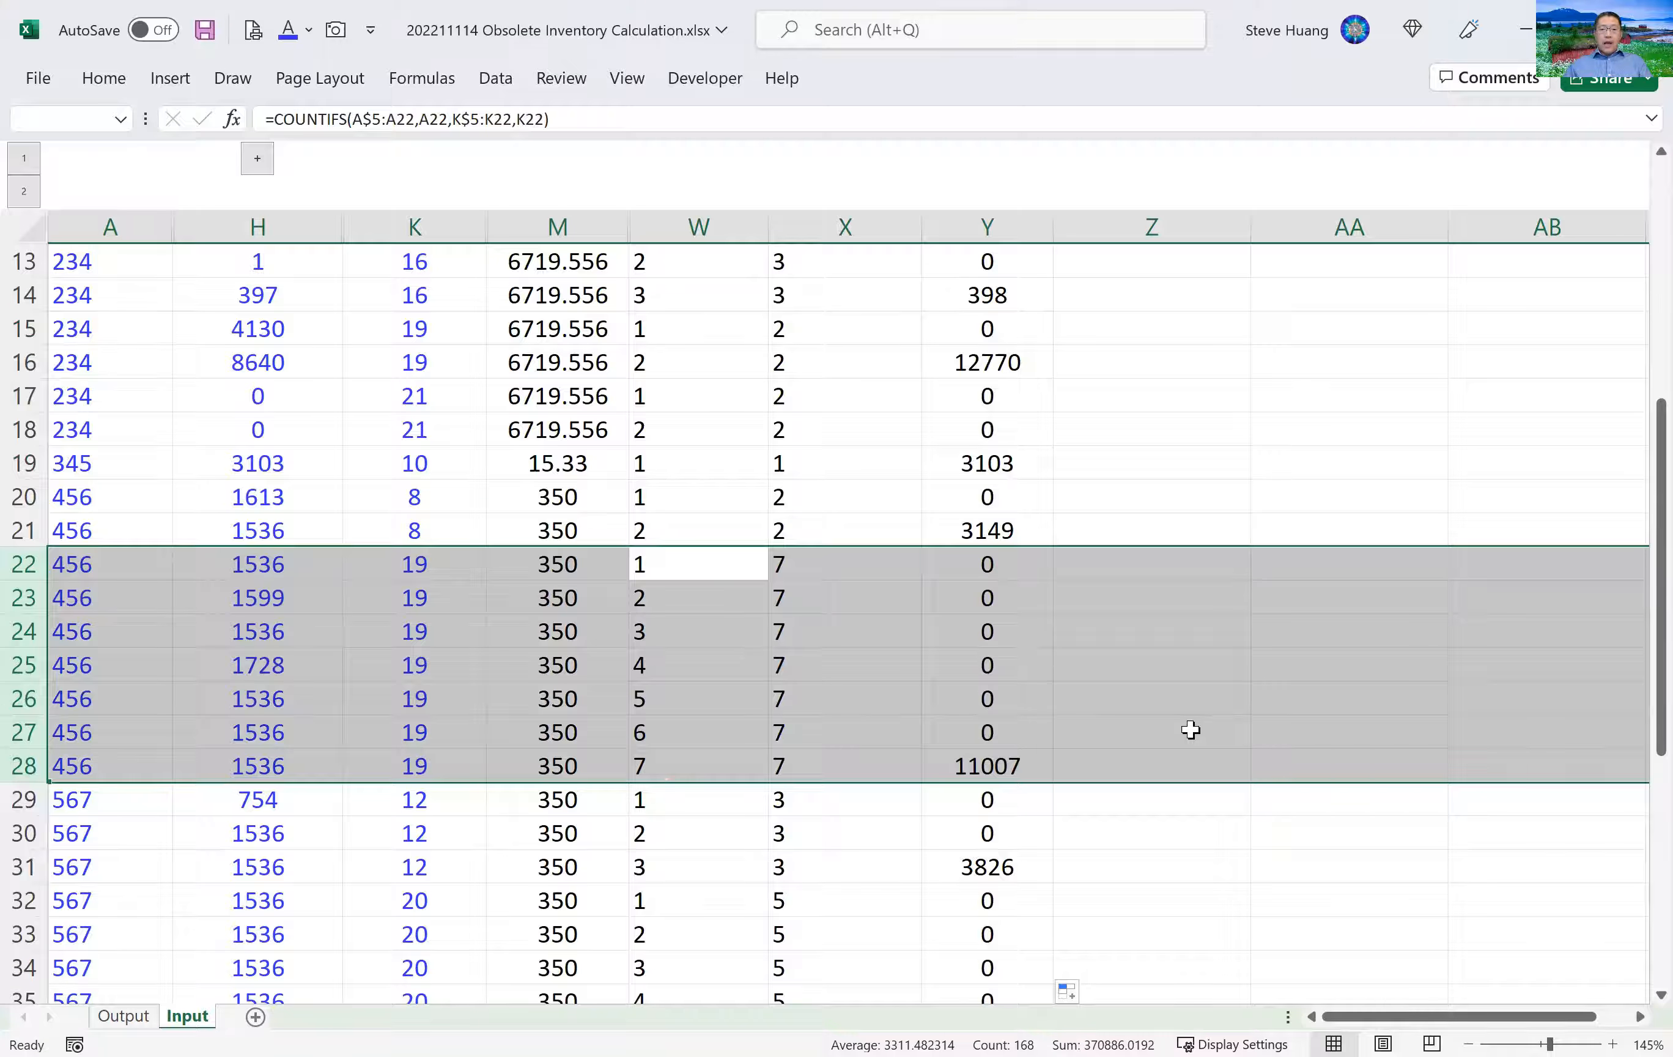
scroll(1190, 716, up, 3)
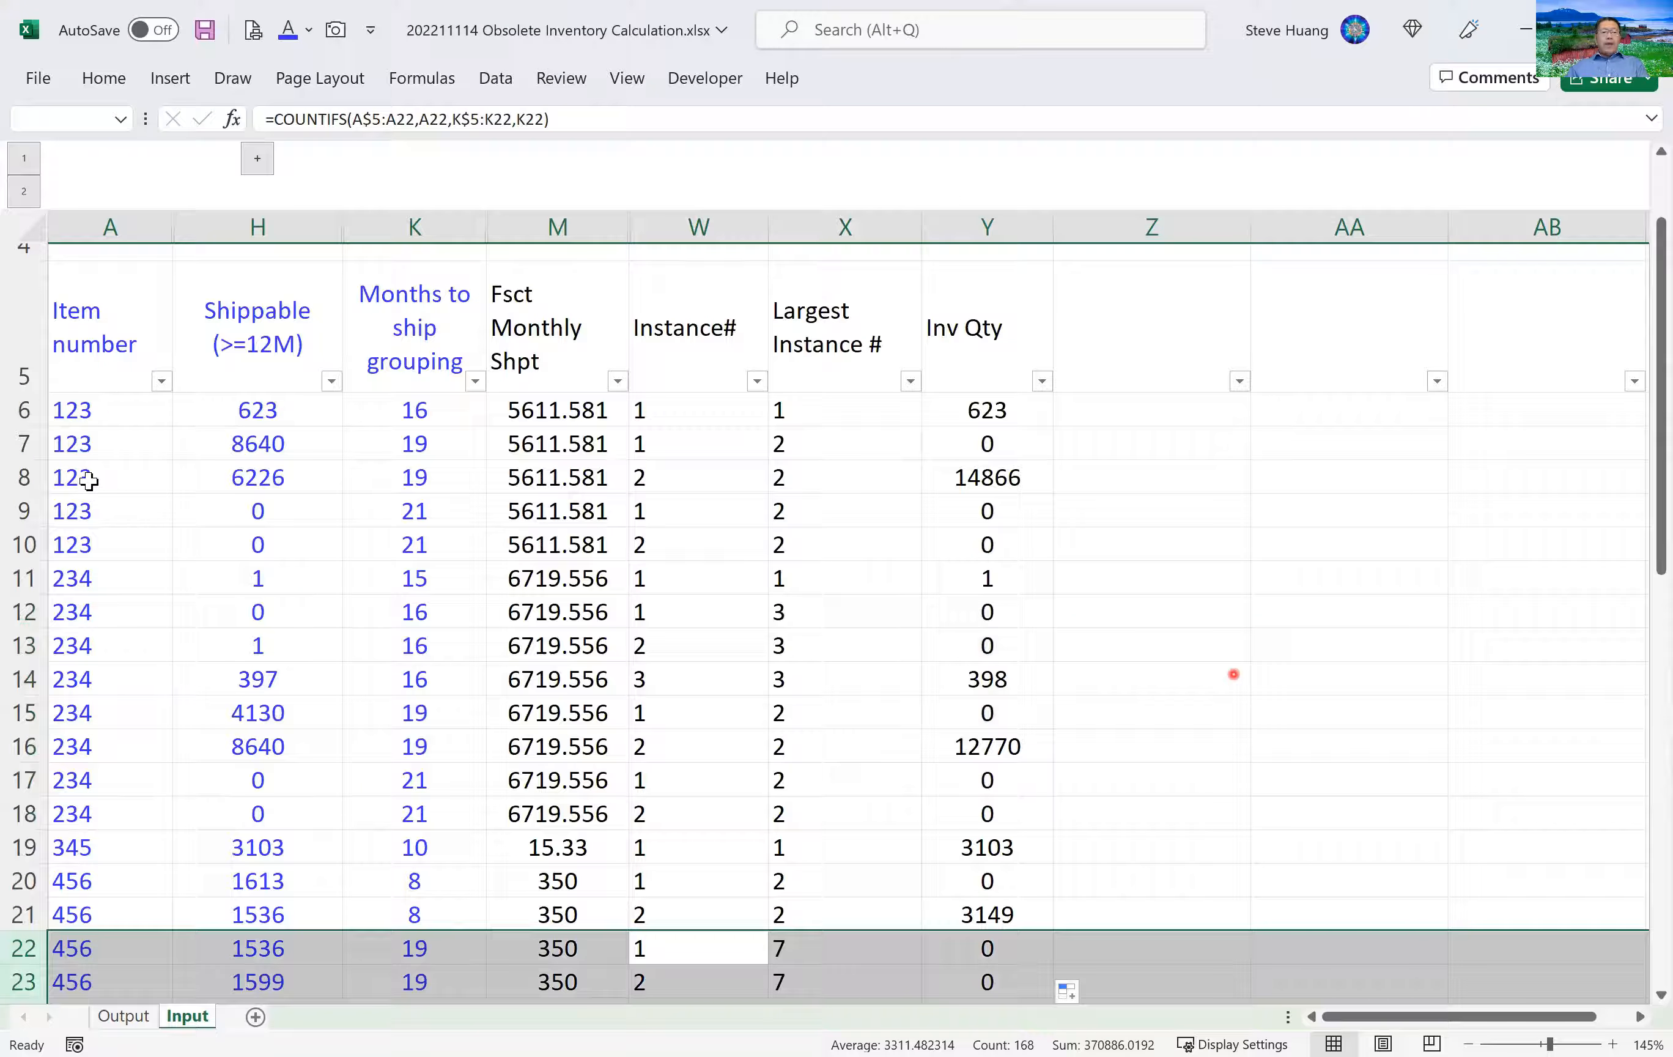
click(91, 411)
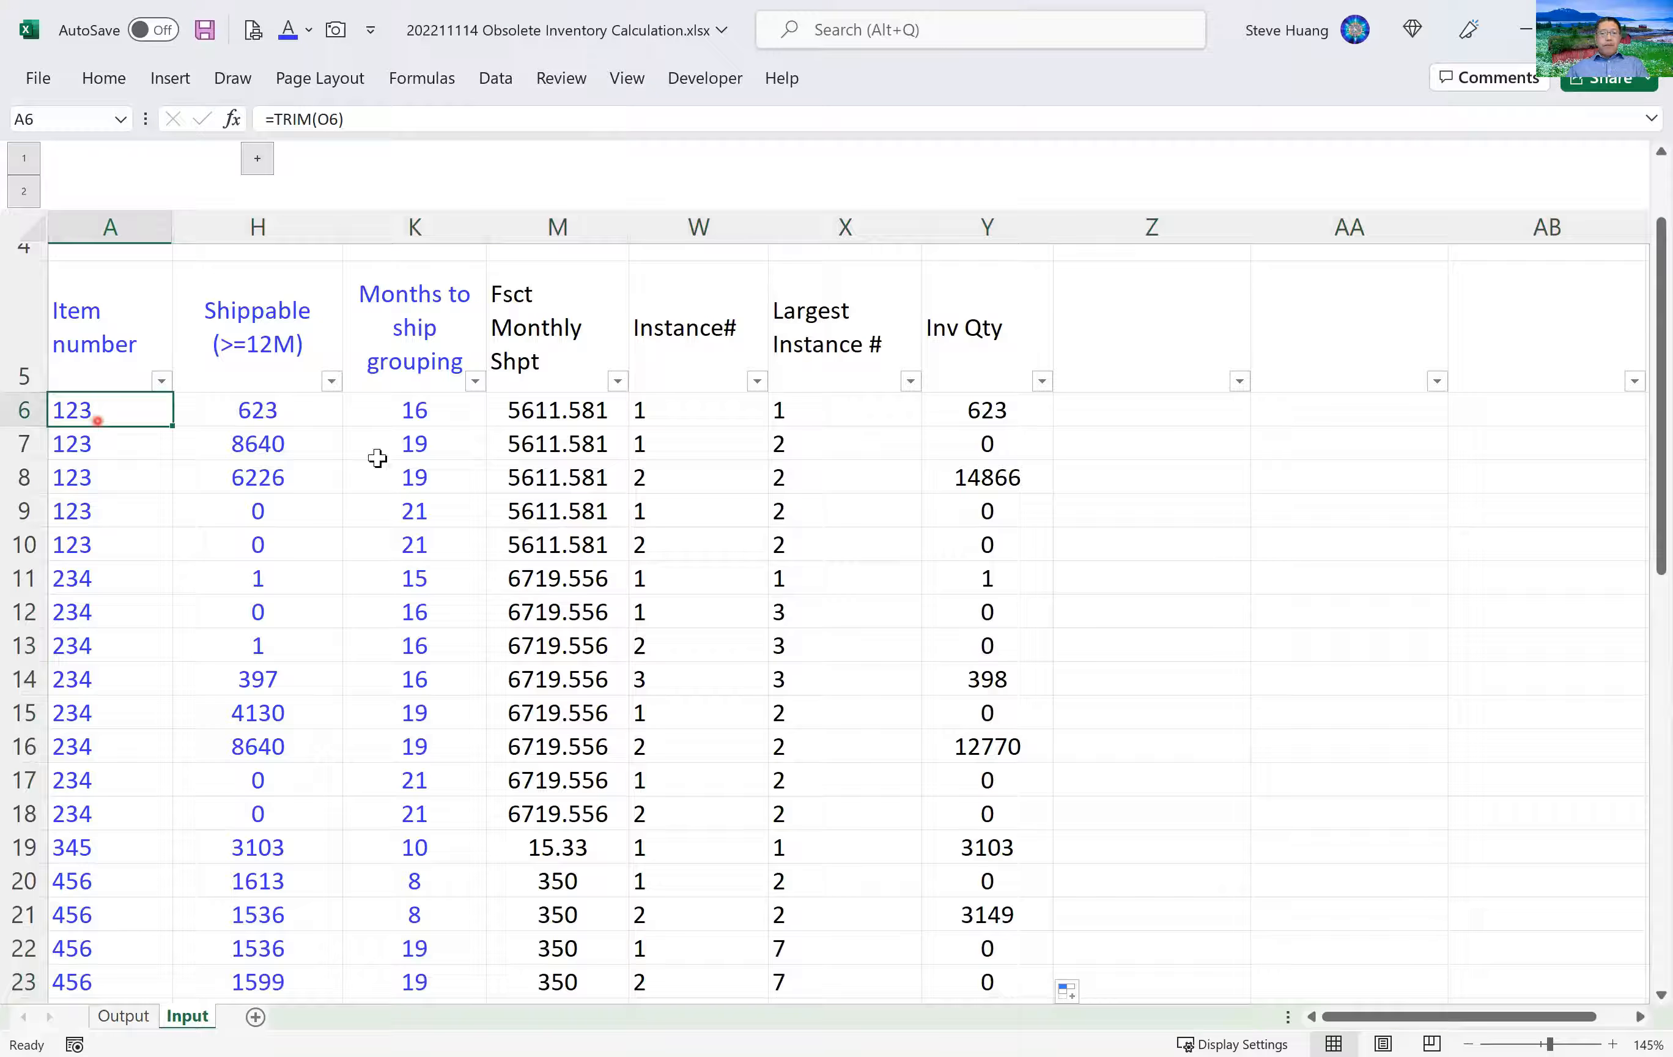
click(418, 444)
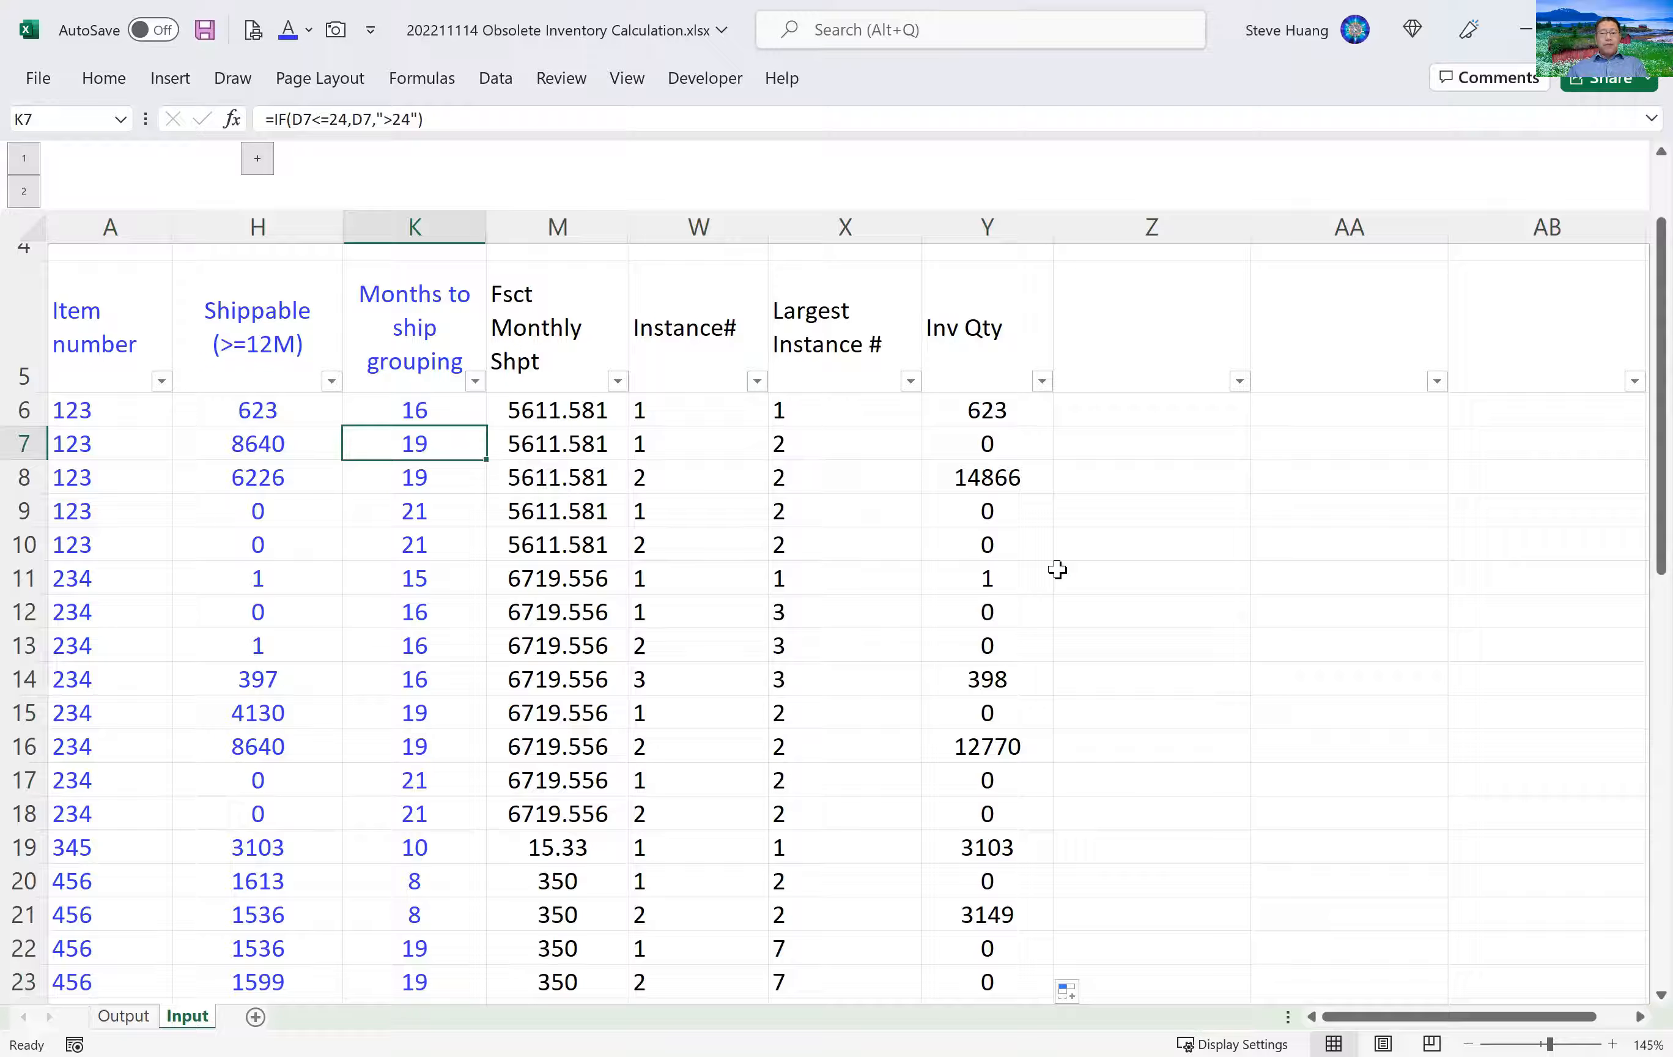
key(Up)
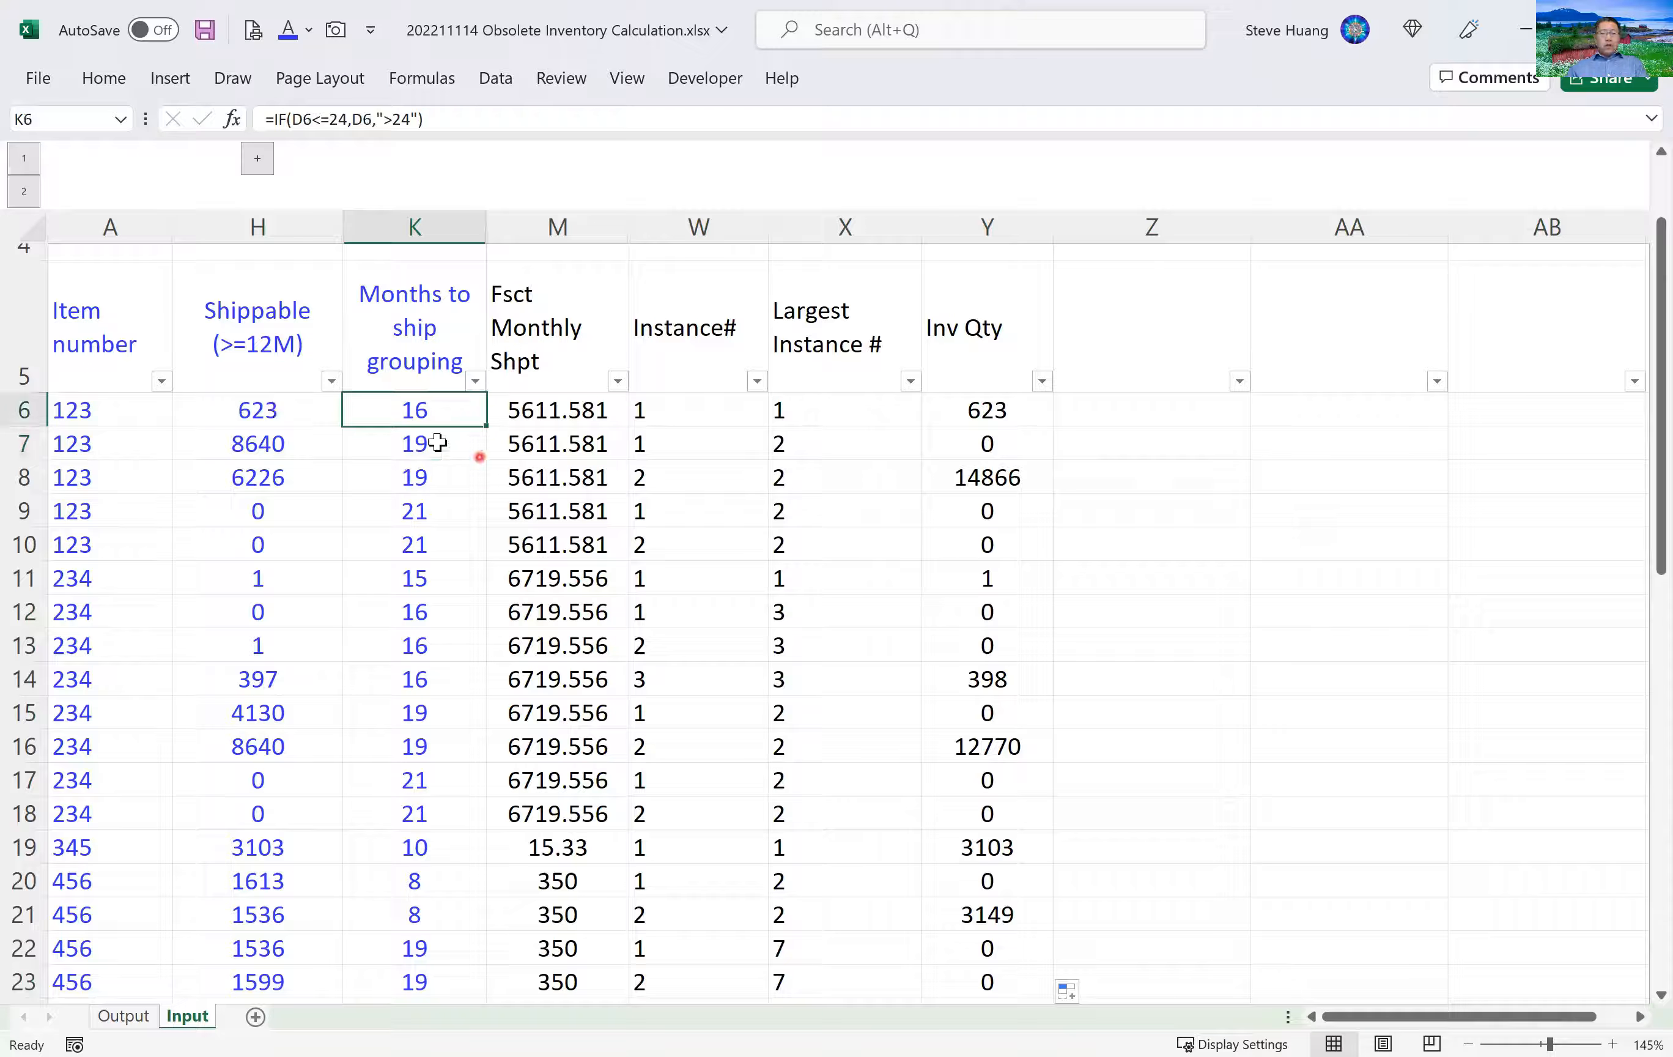
click(974, 414)
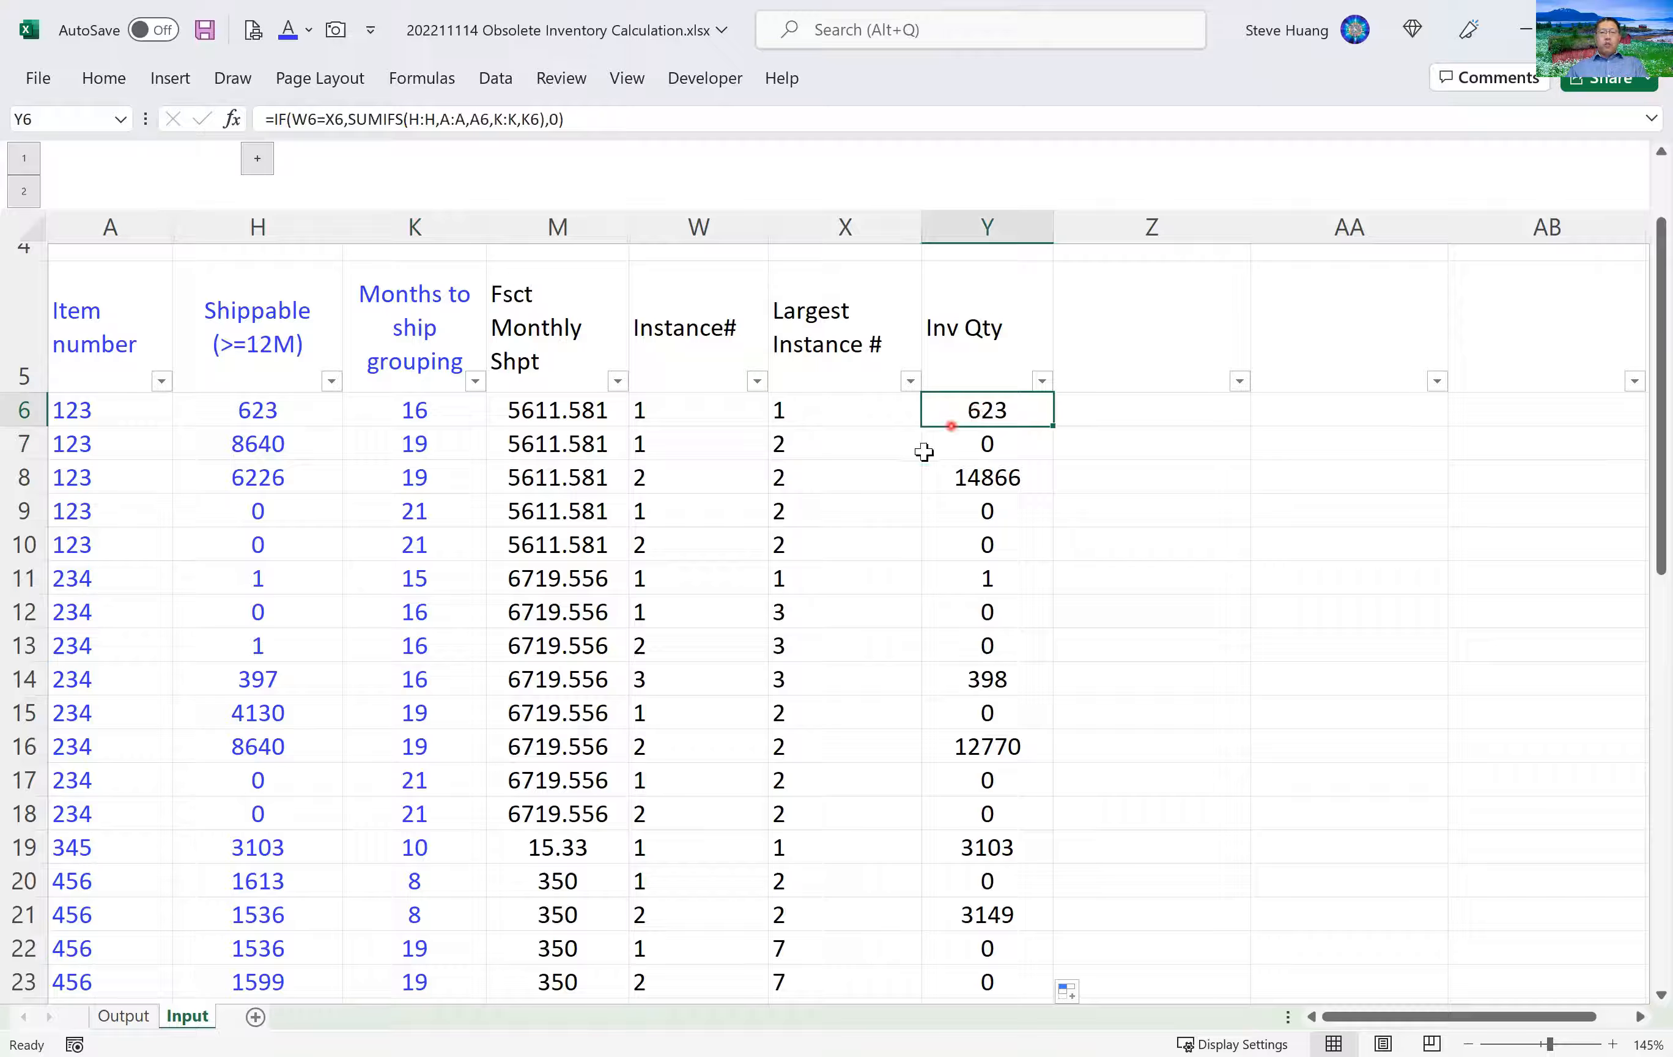
click(407, 416)
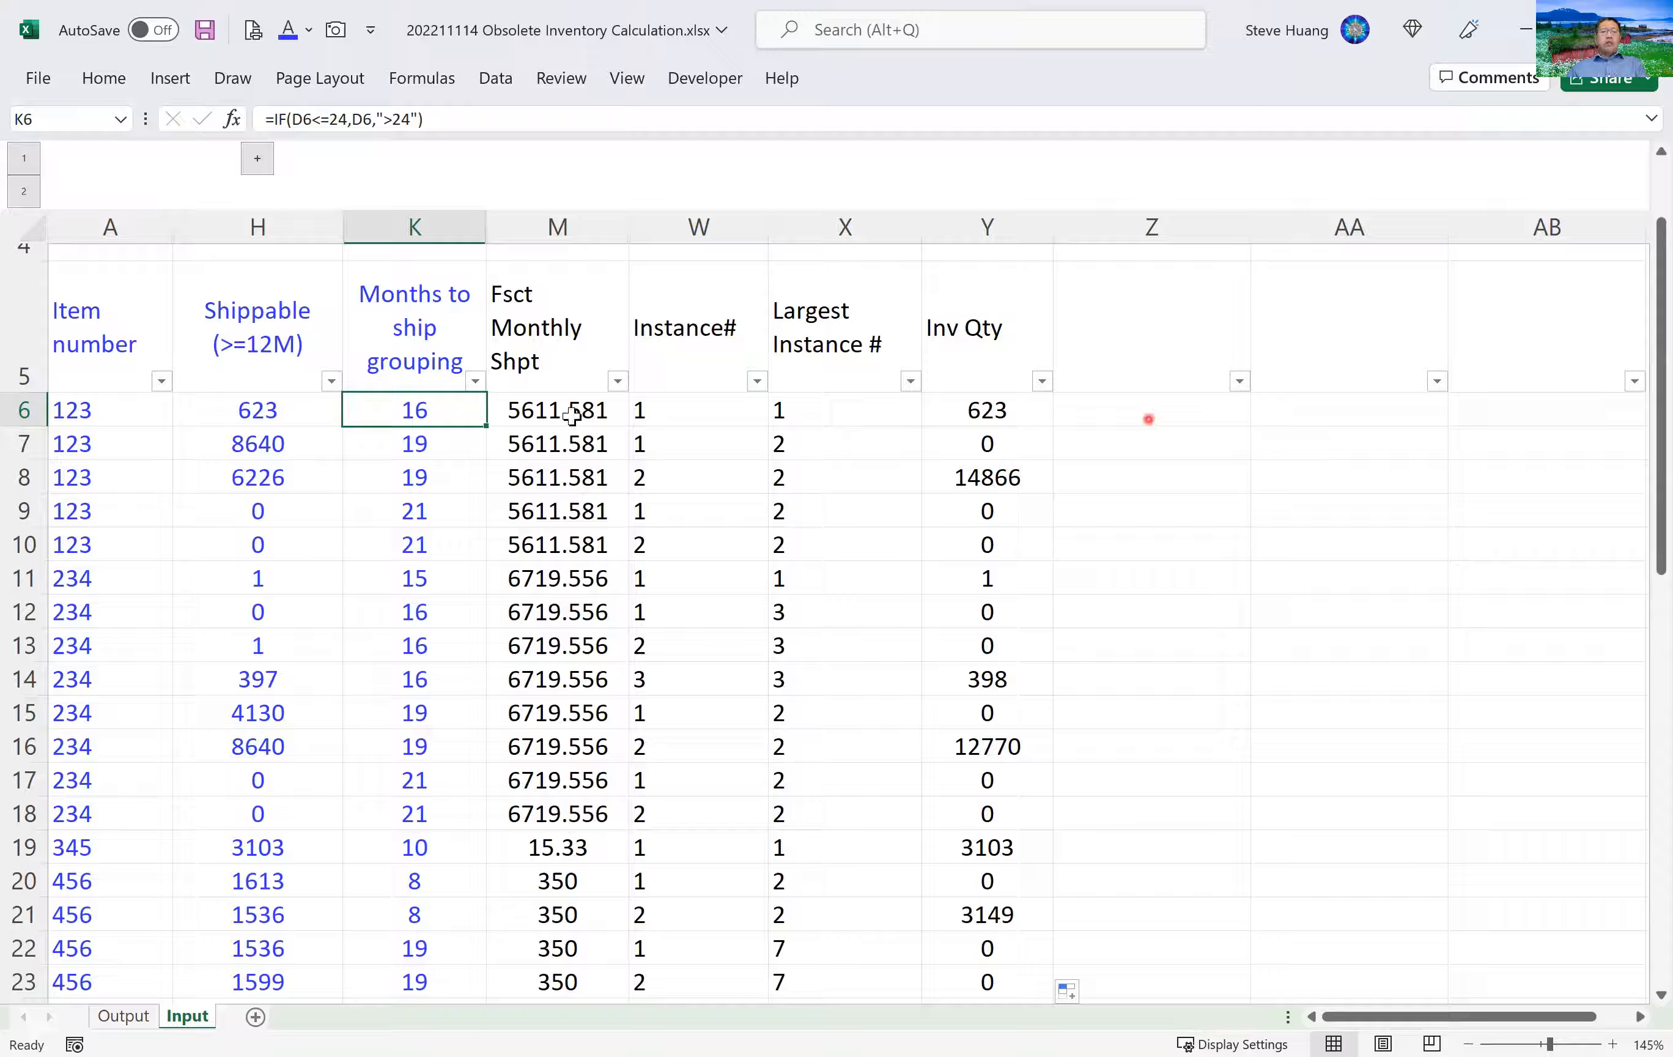
Enter =K6*M6 in Z6 to multiply the months-to-ship grouping by the forecast monthly shipment.
click(1109, 419)
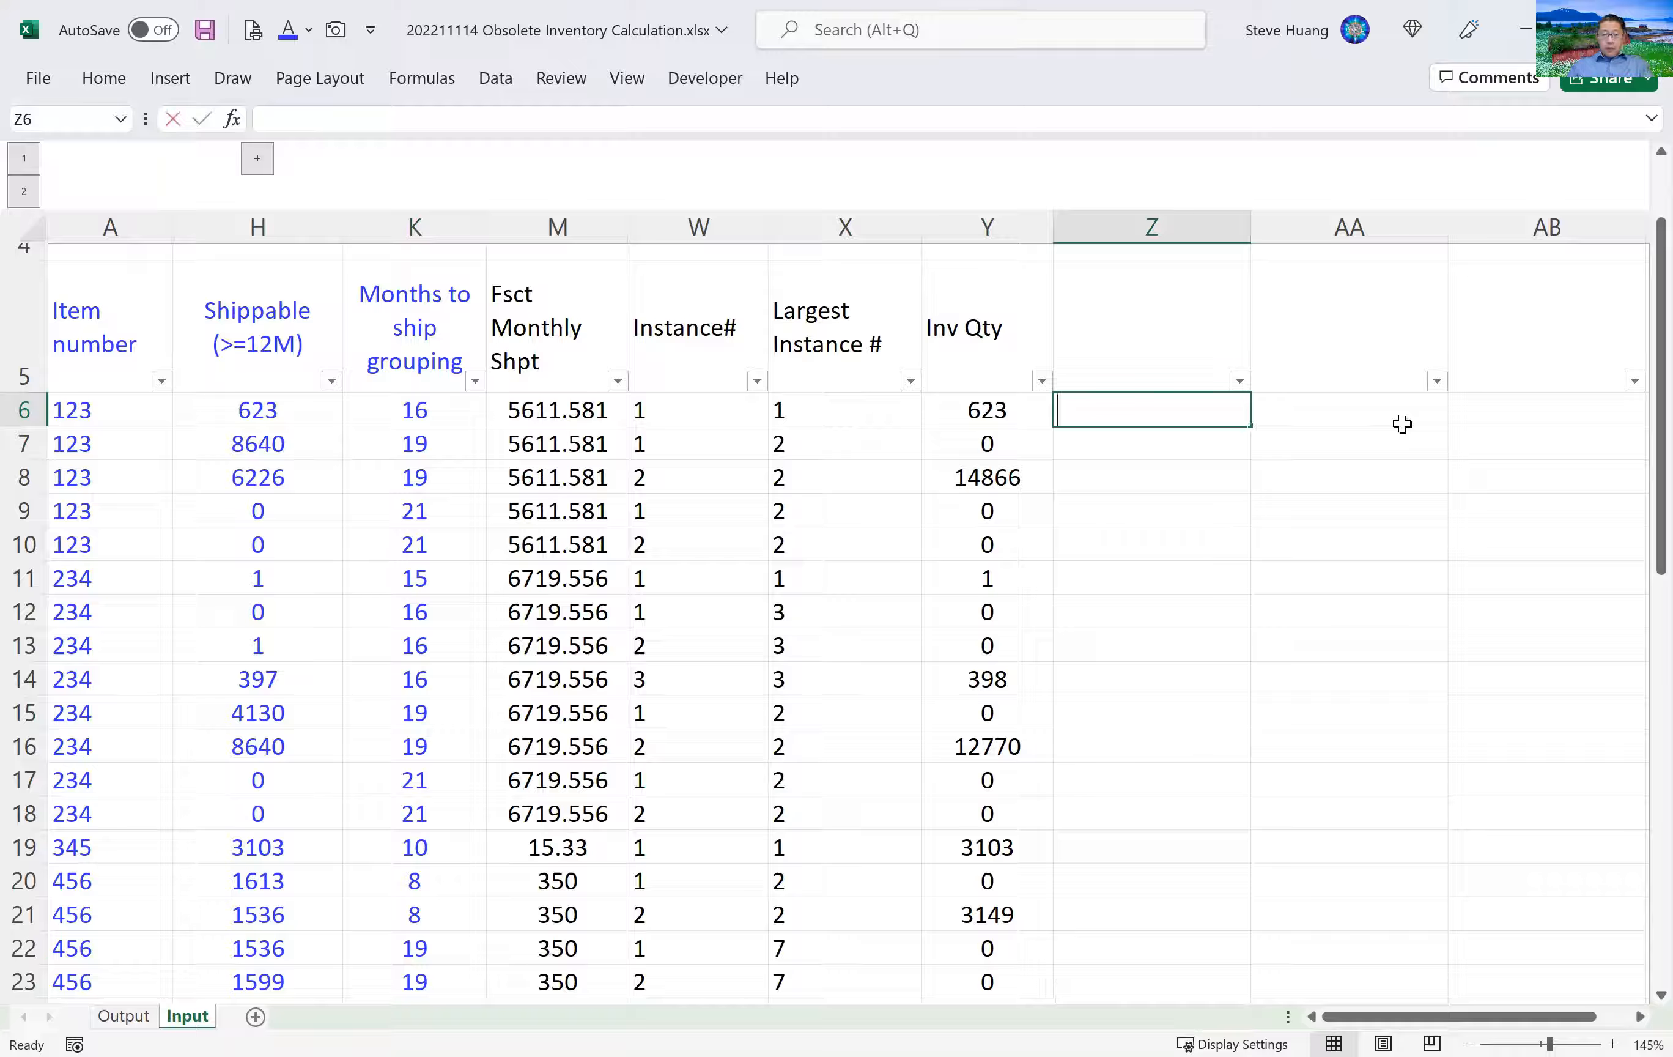
text(=)
click(400, 414)
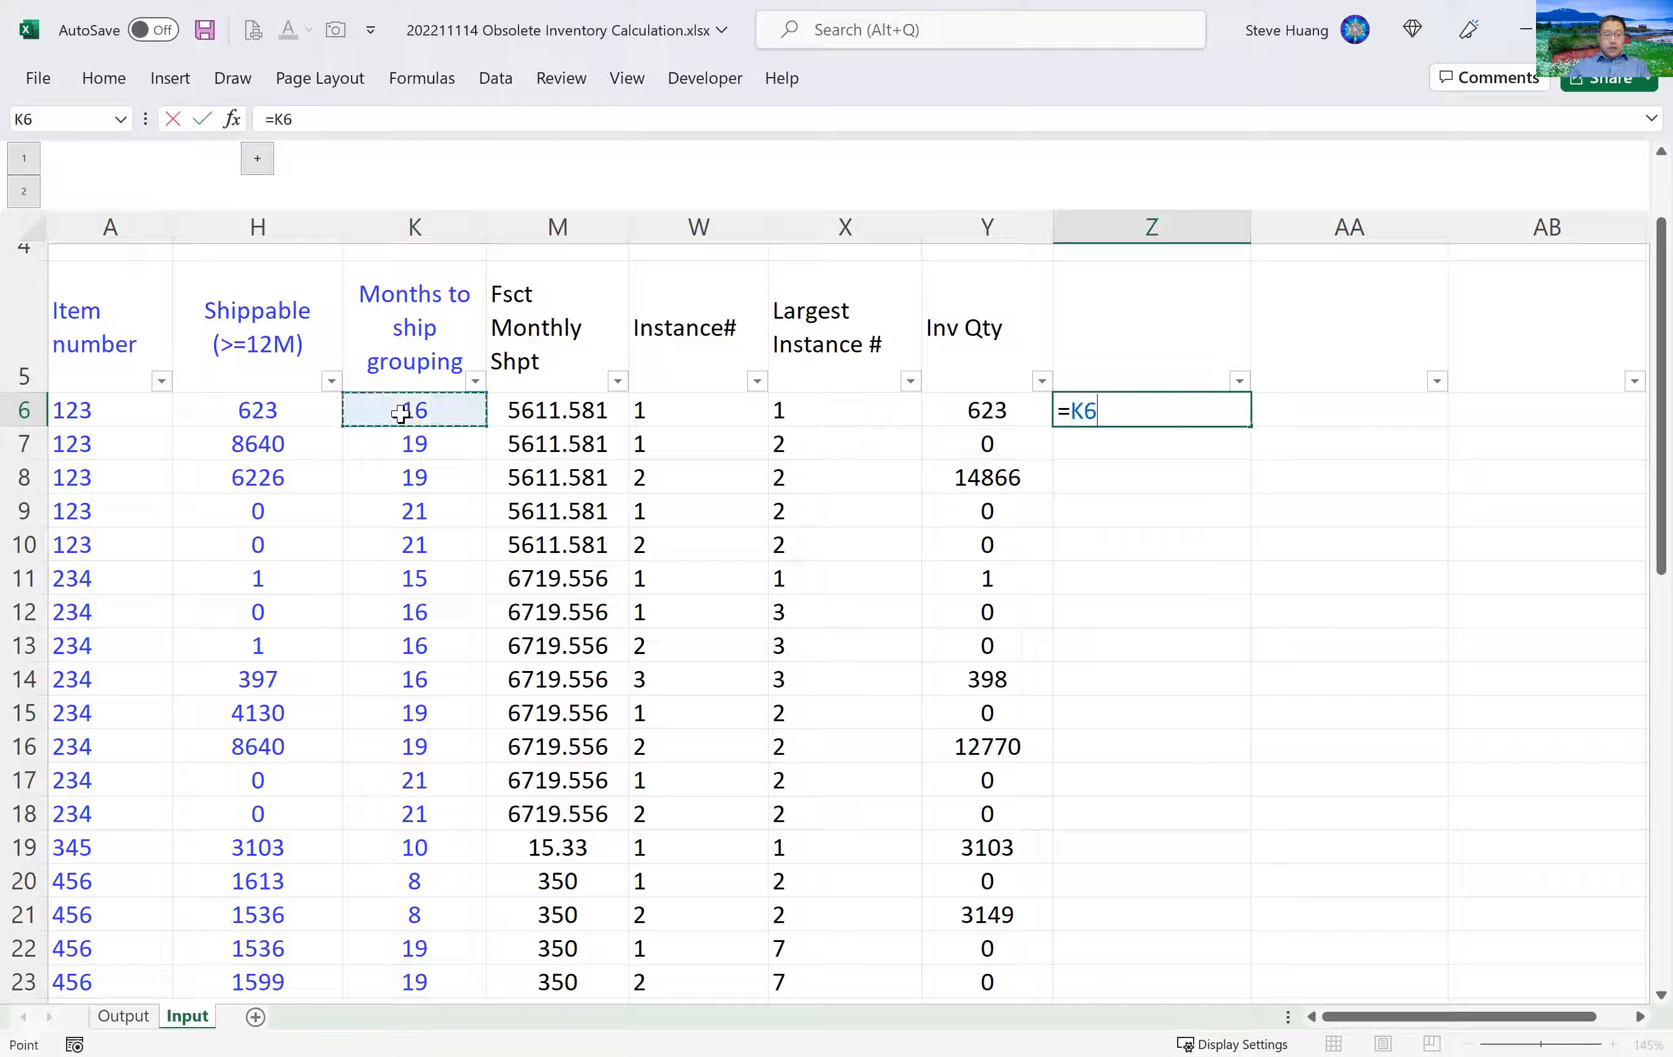
text(*)
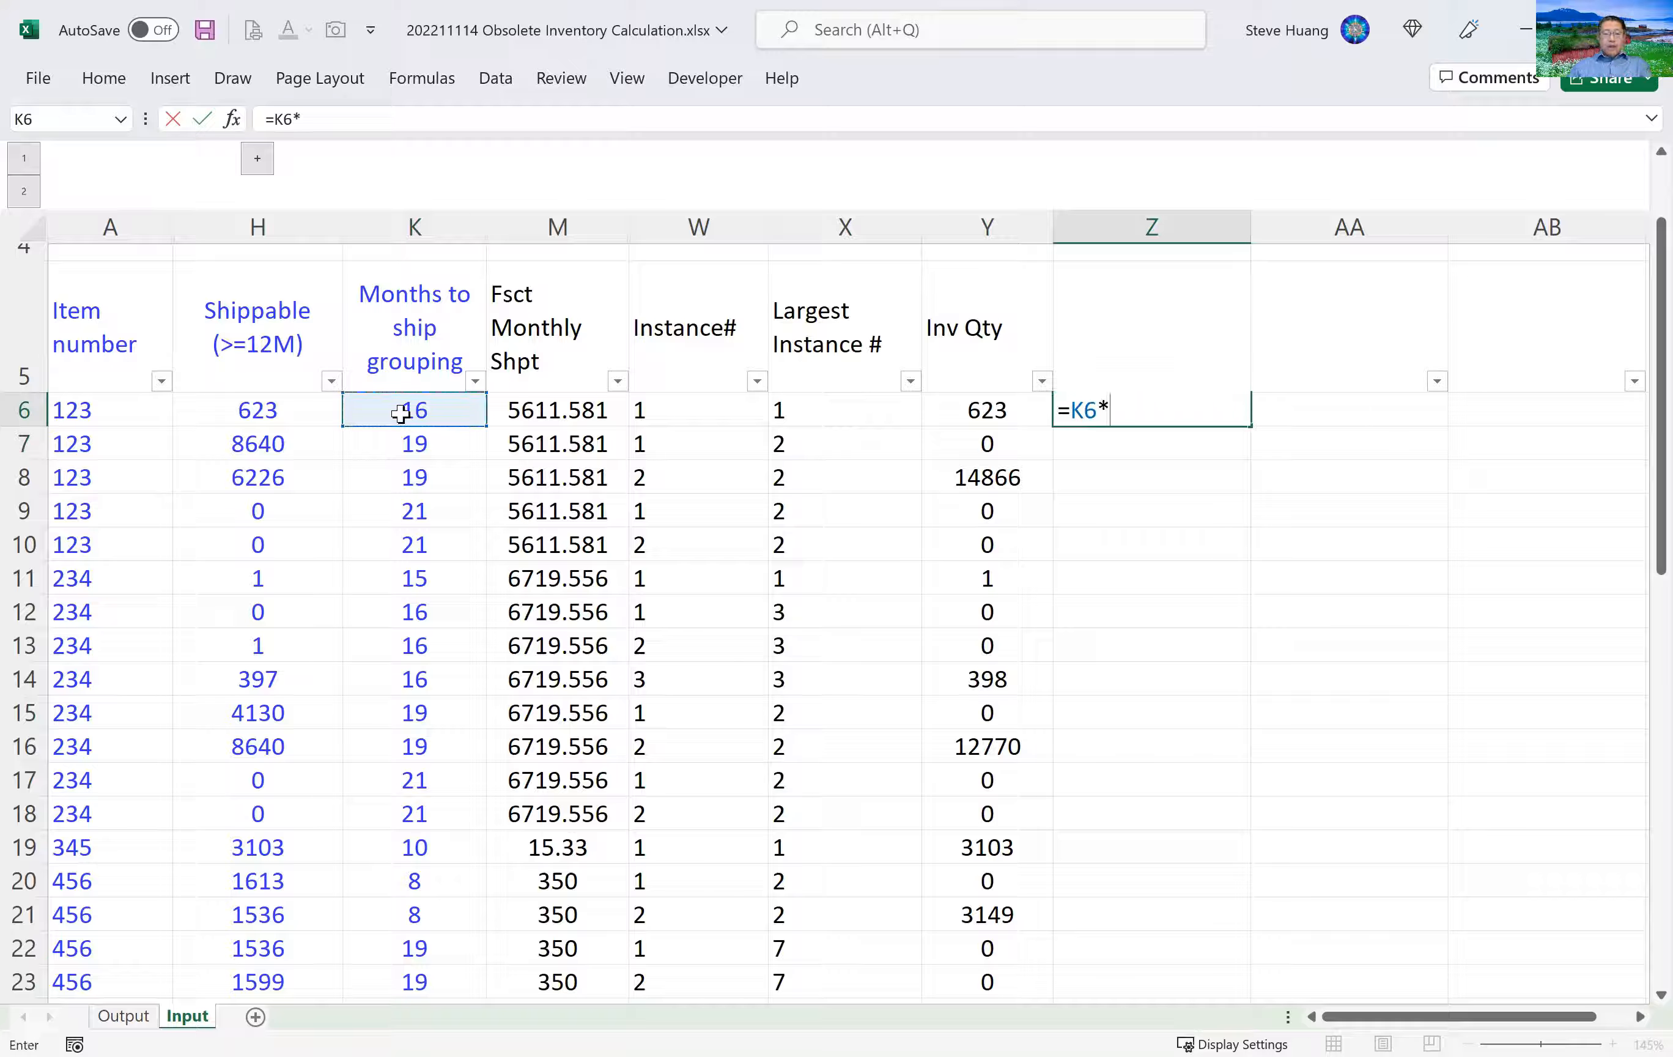
click(562, 416)
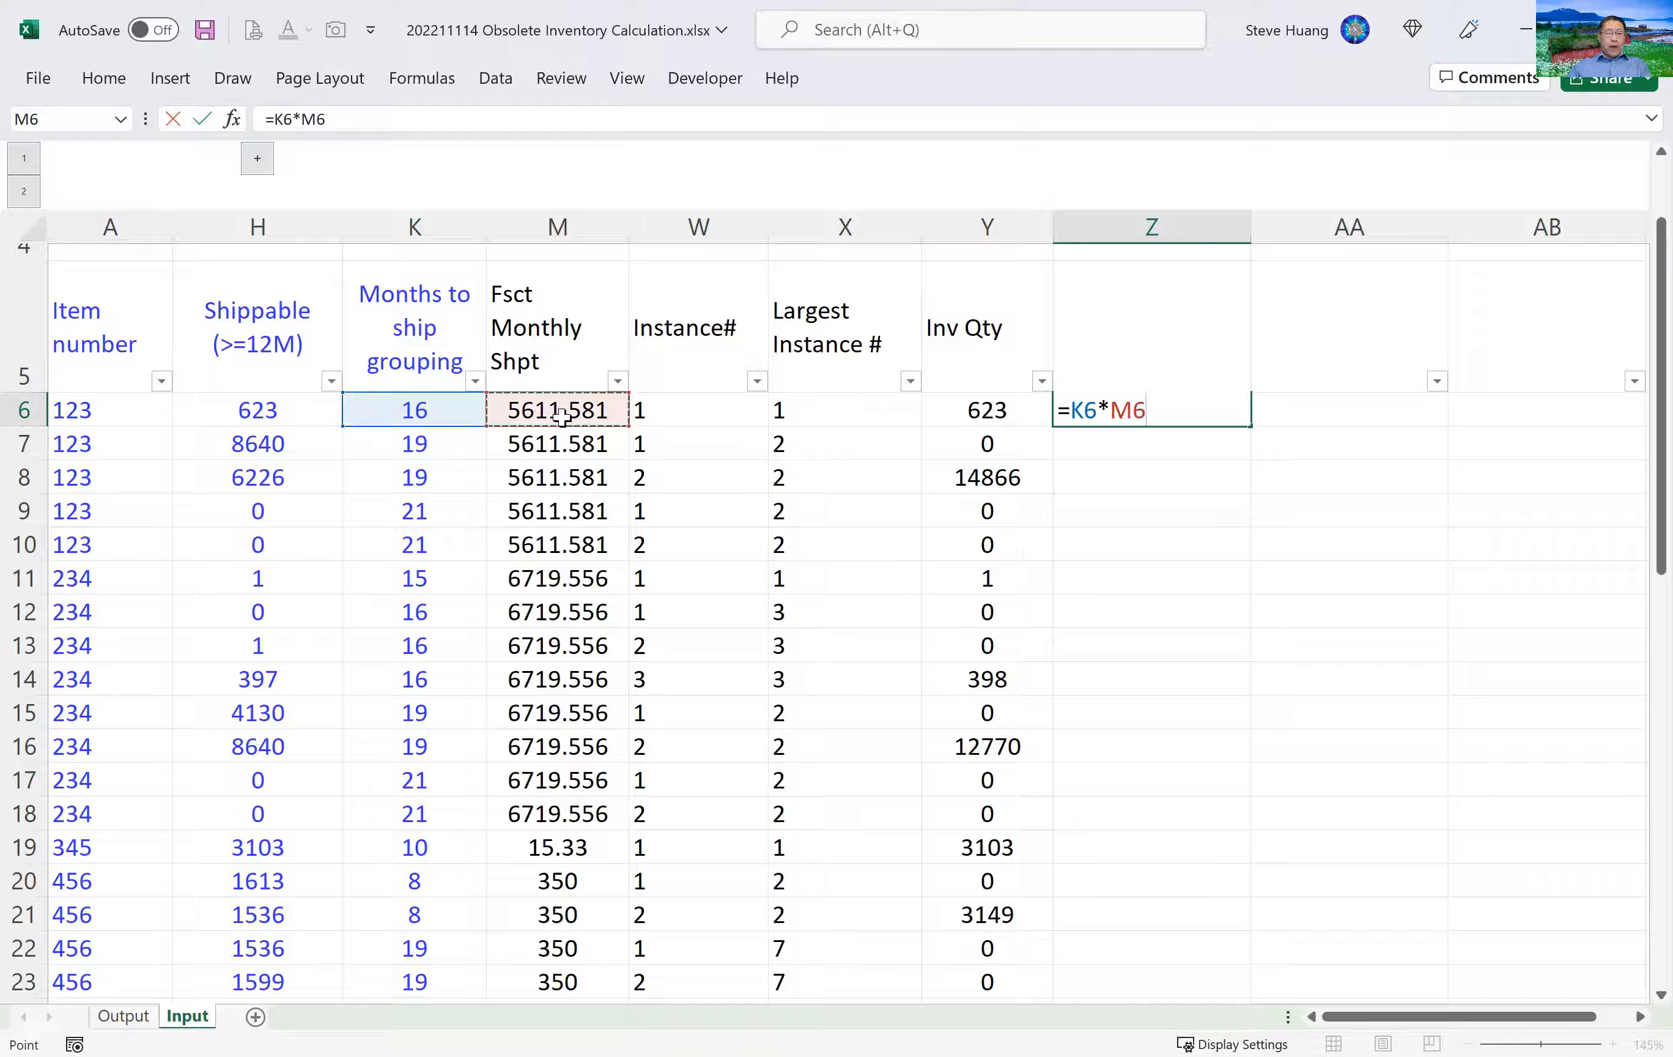
key(Return)
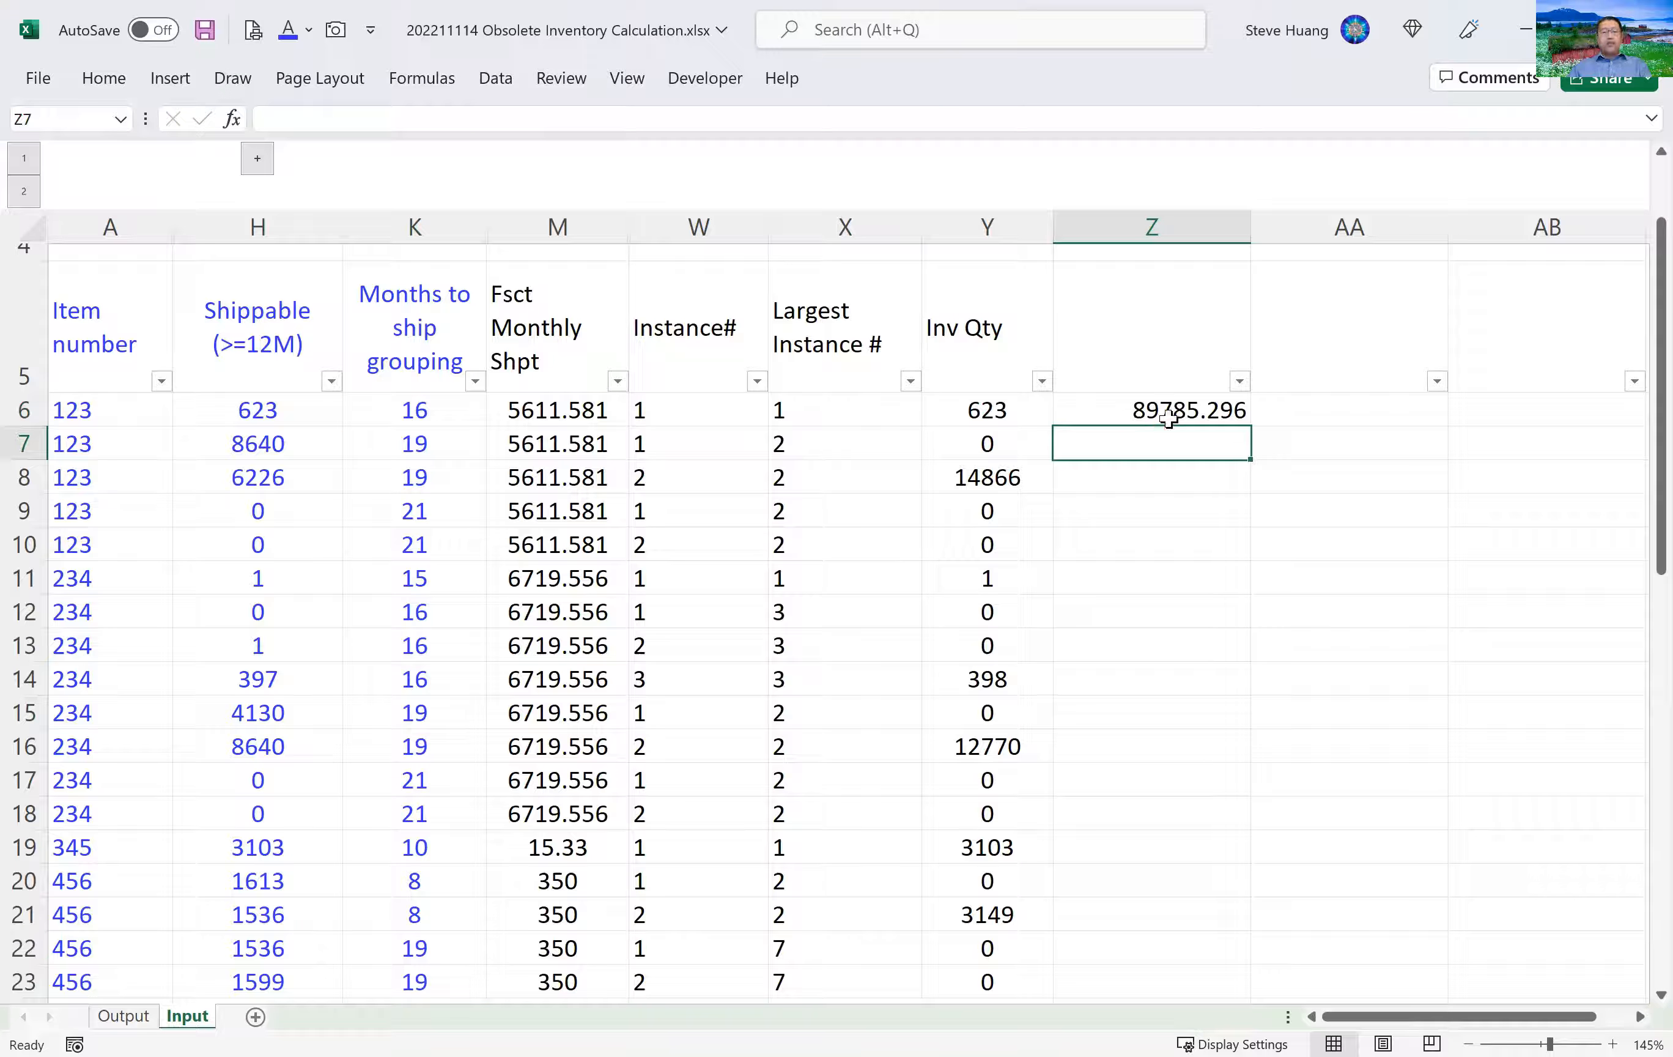
Enter the header "Shorted dated Qty" in cell Z5, beside the Inv Qty column.
click(965, 410)
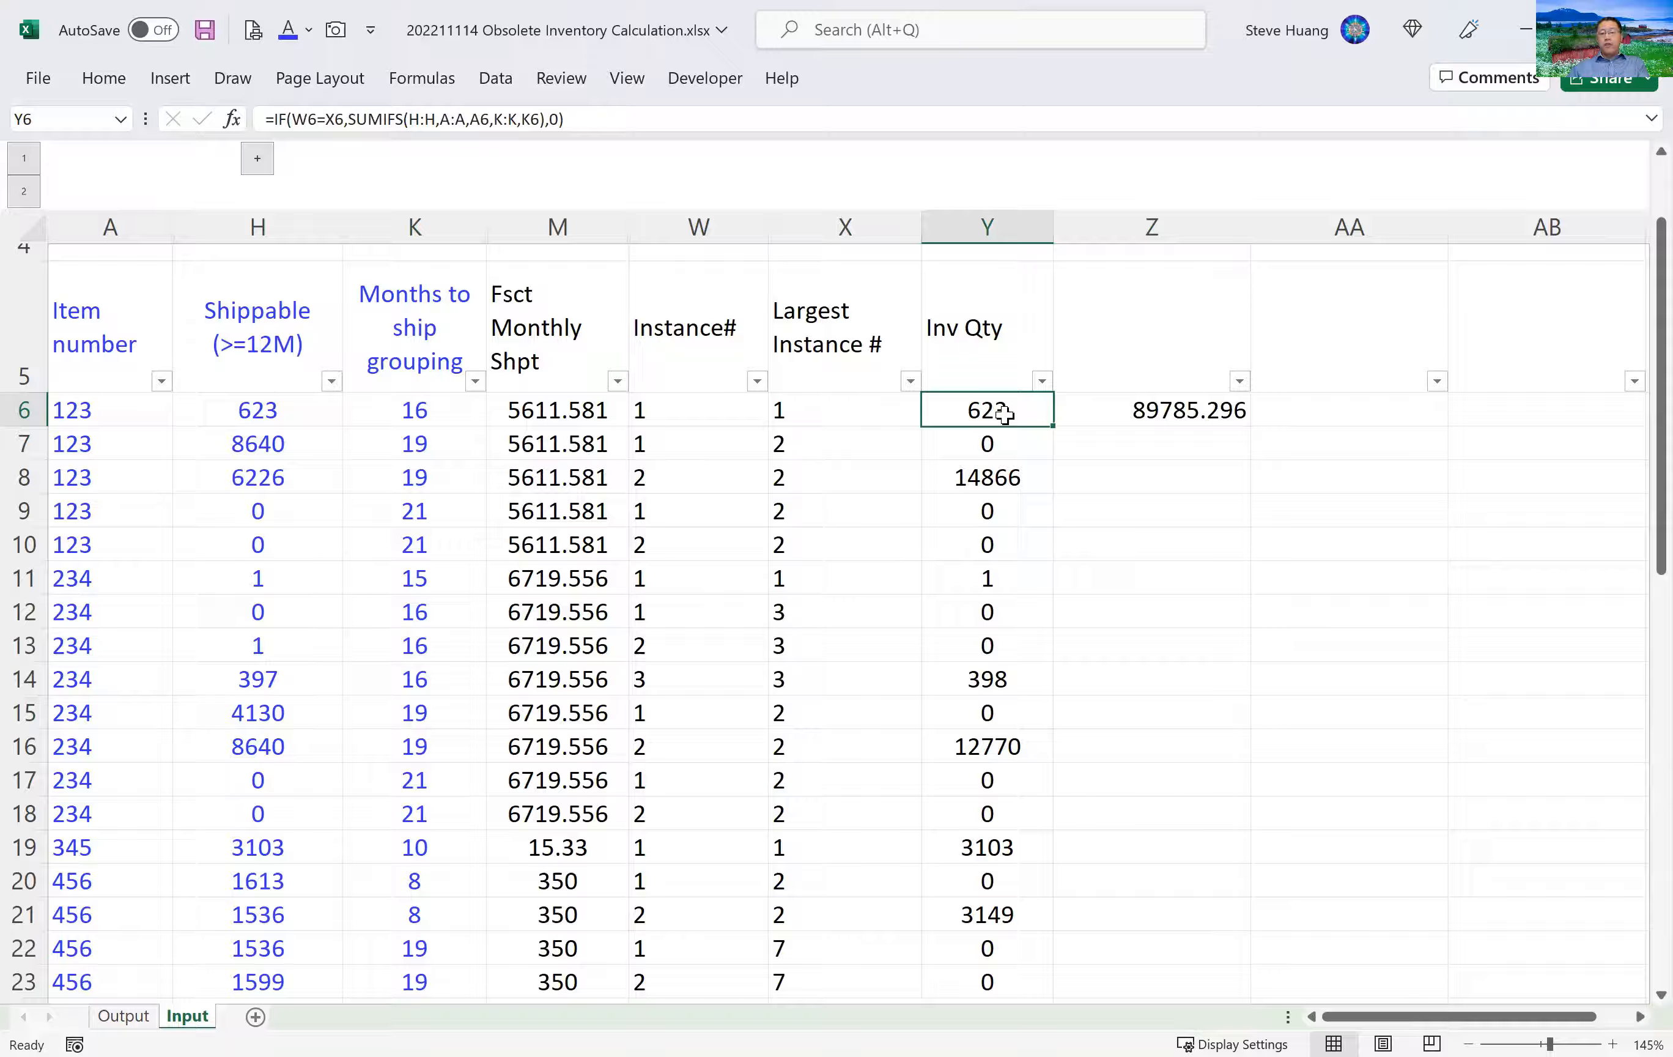
click(1150, 339)
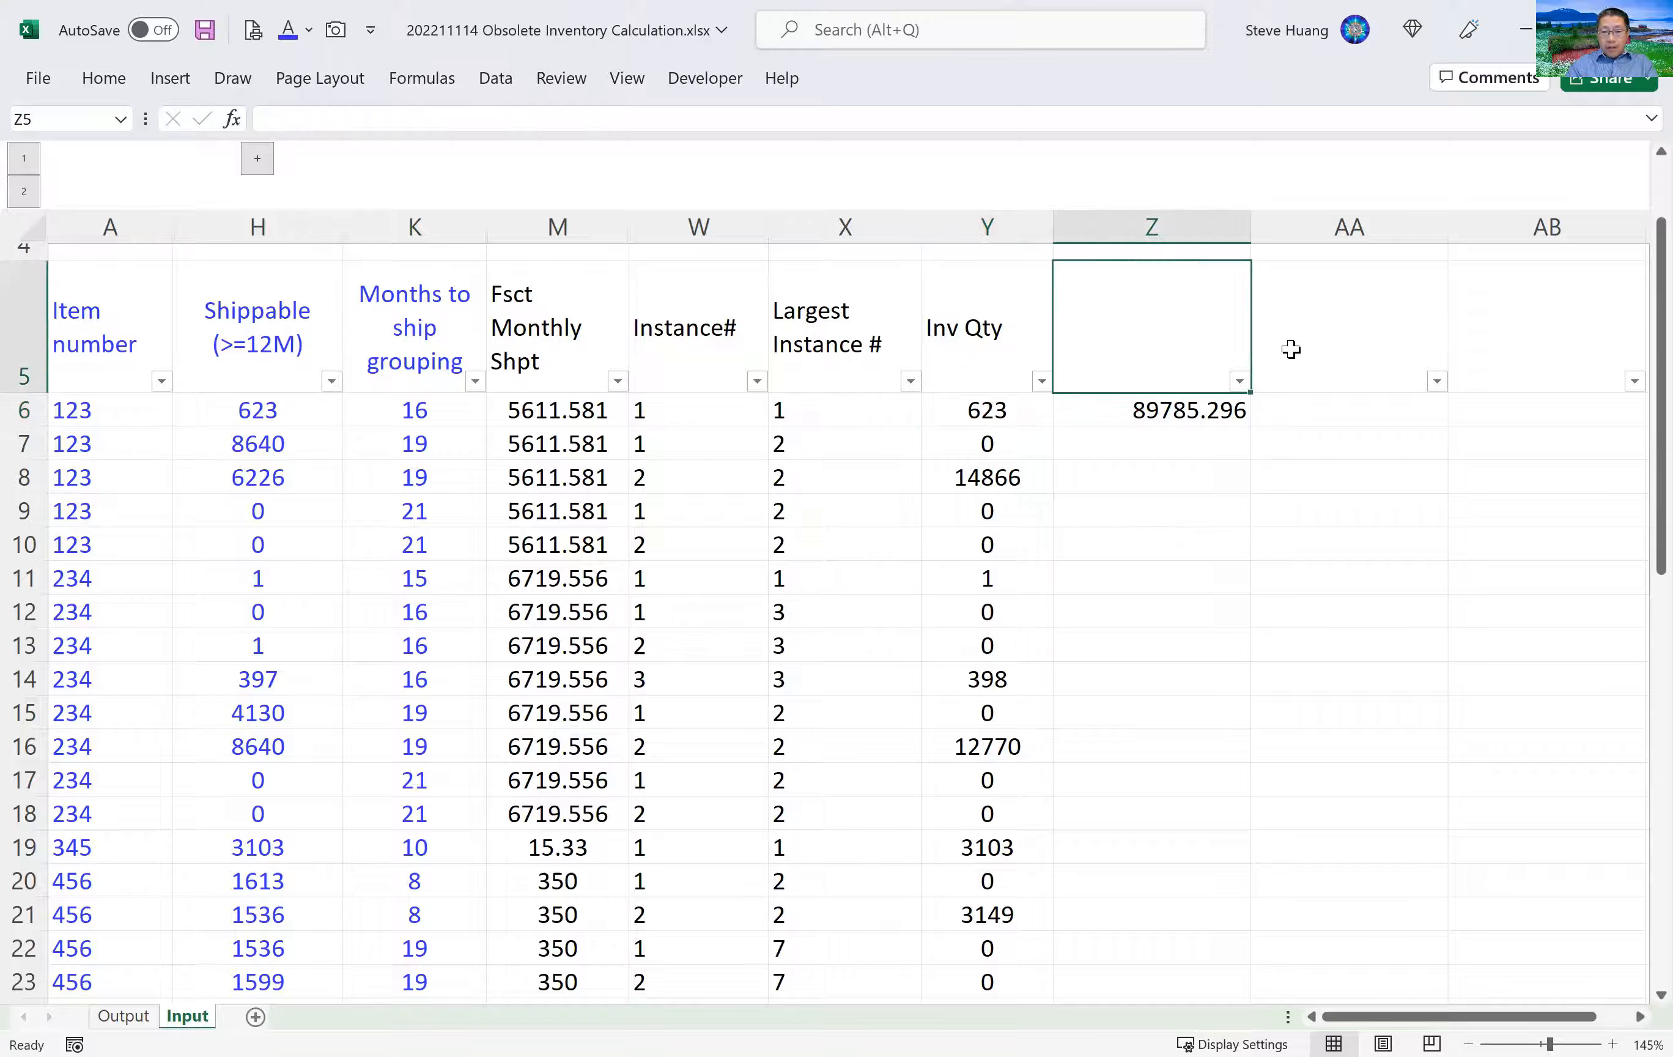
text(SHo)
key(BackSpace)
key(BackSpace)
text(horted dated Qty)
key(Return)
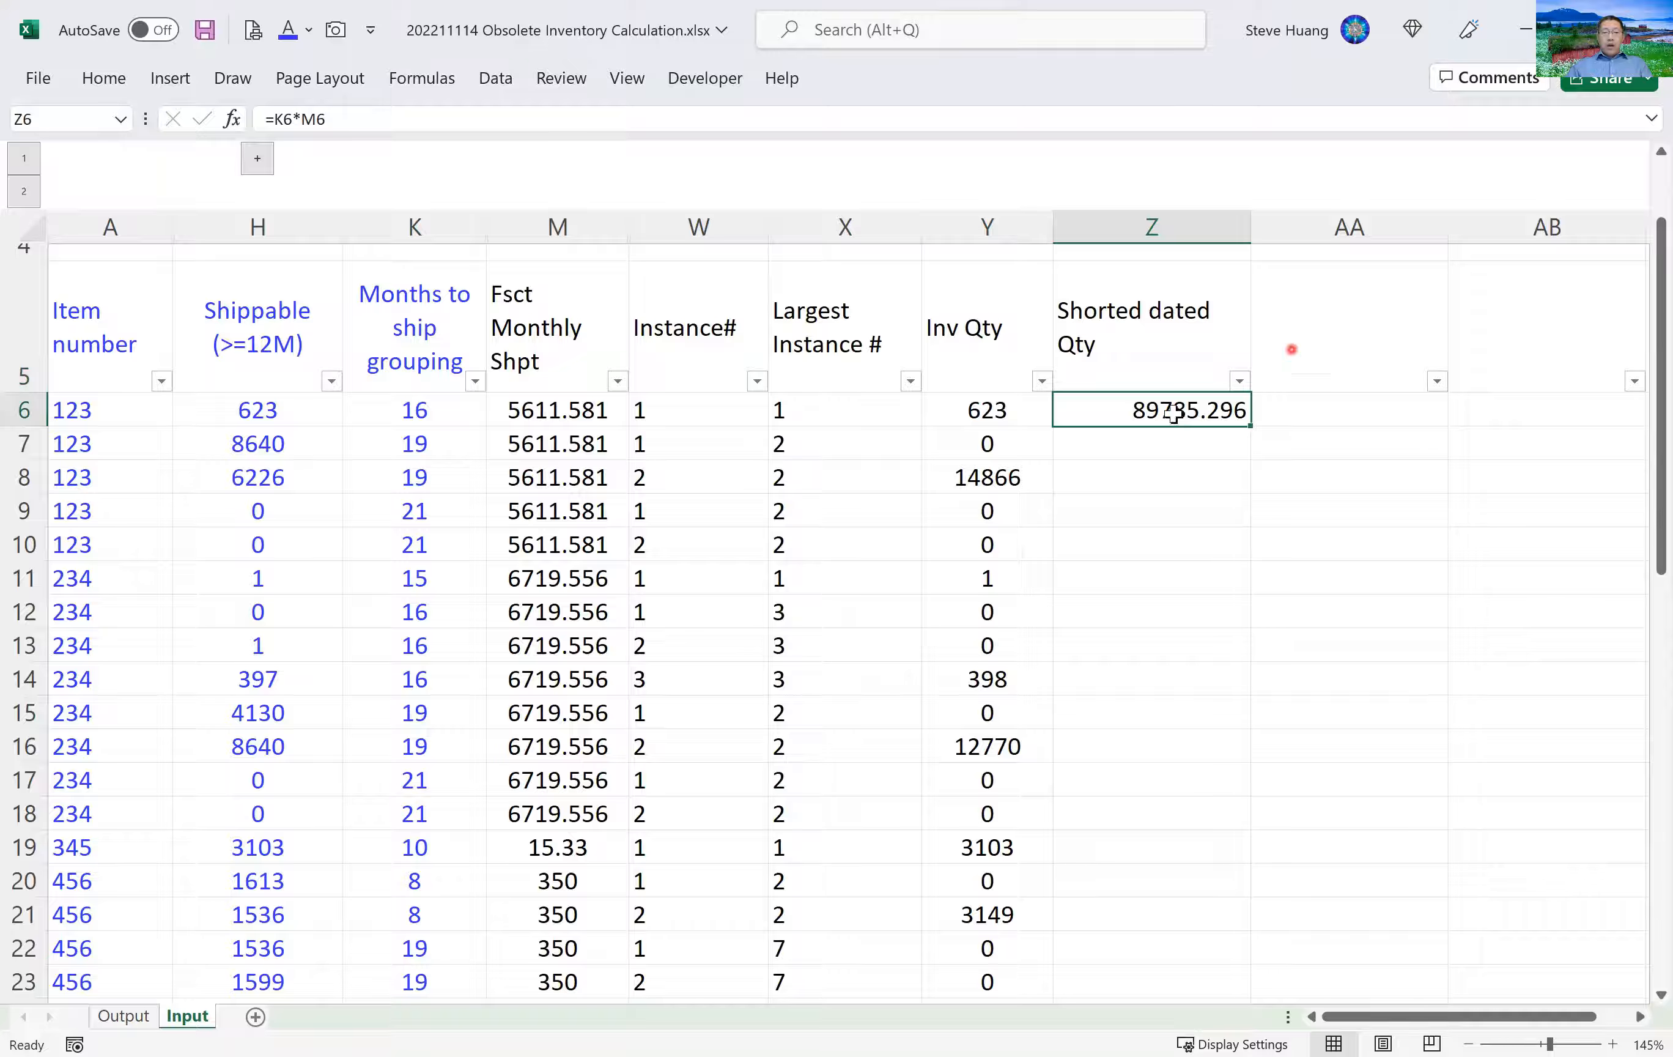
Change the formula in Z6 to =MAX(Y6-K6*M6,0) and copy it down the Shorted dated Qty column.
double_click(1120, 416)
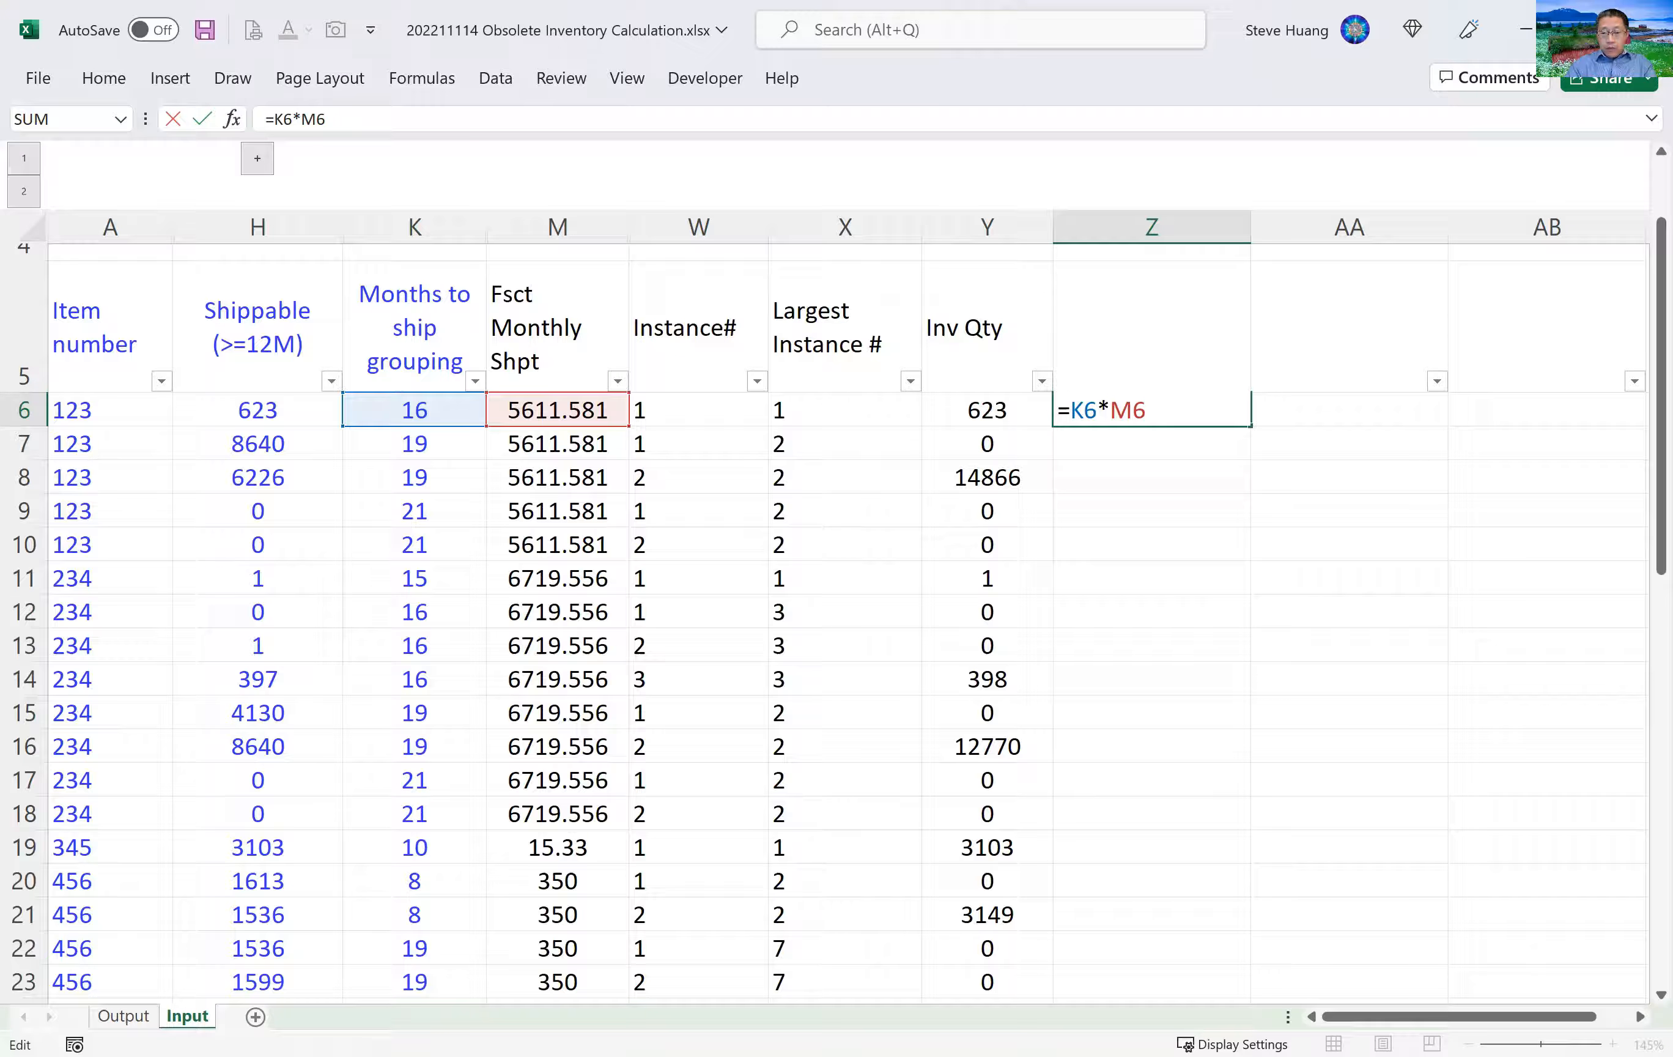
text(max()
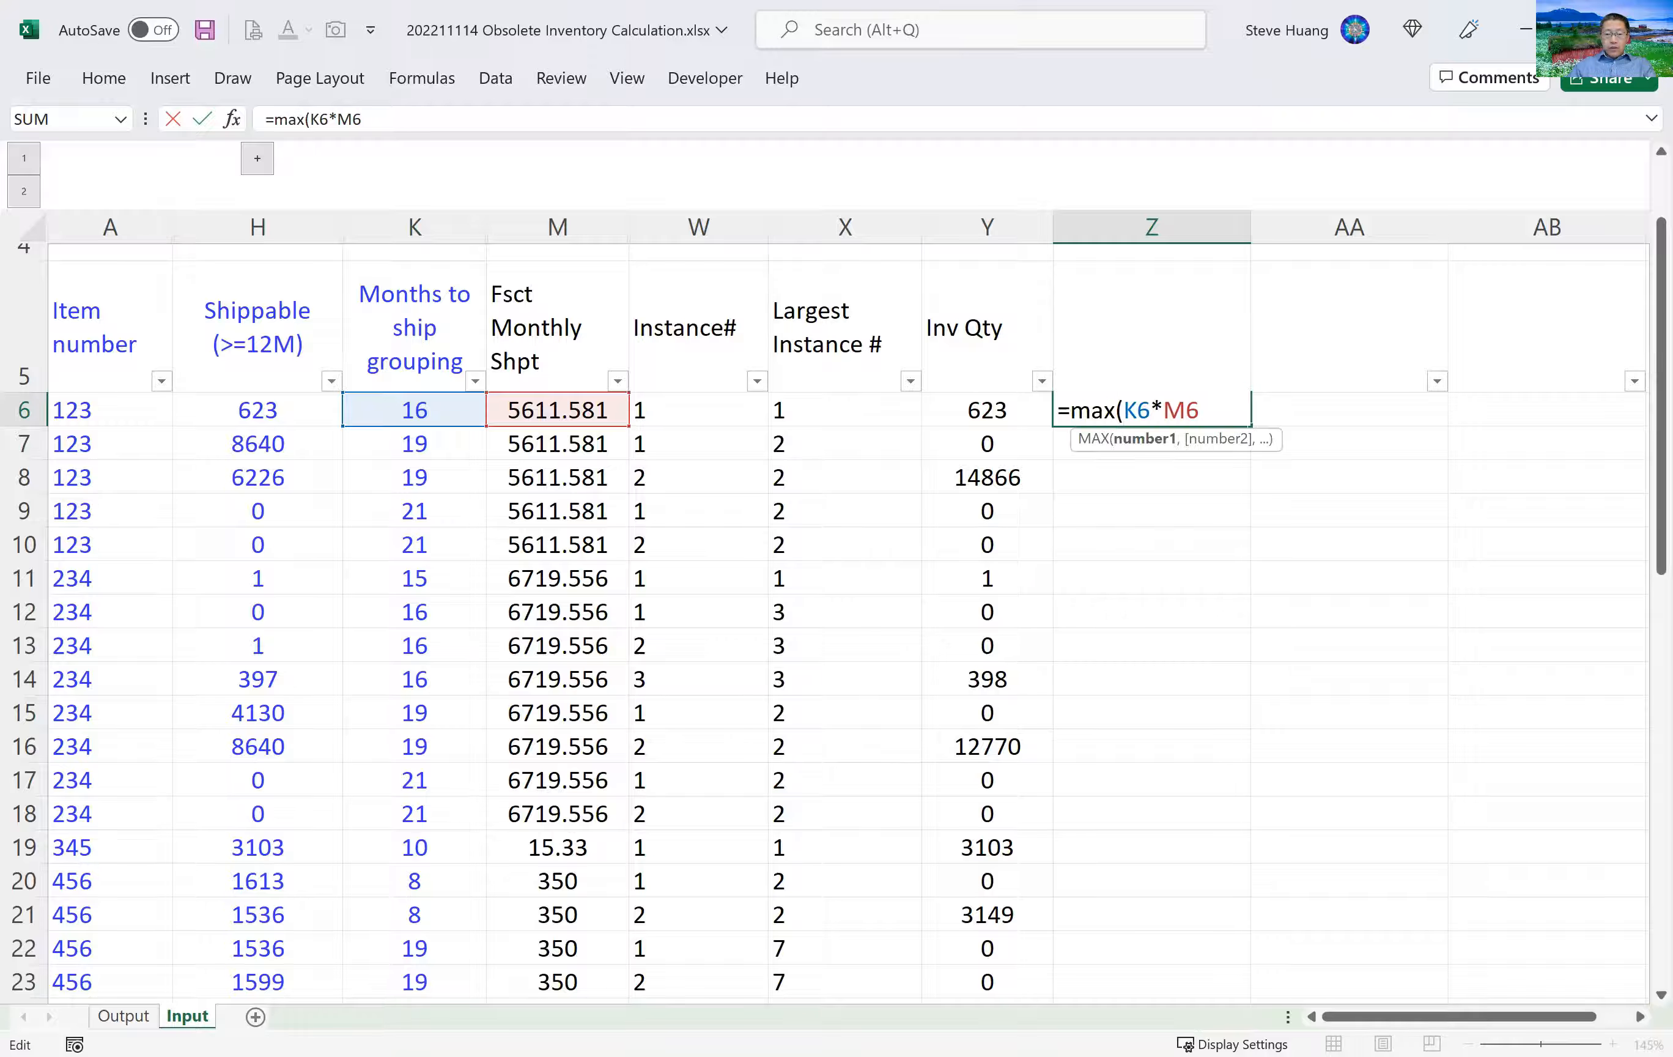
click(1017, 411)
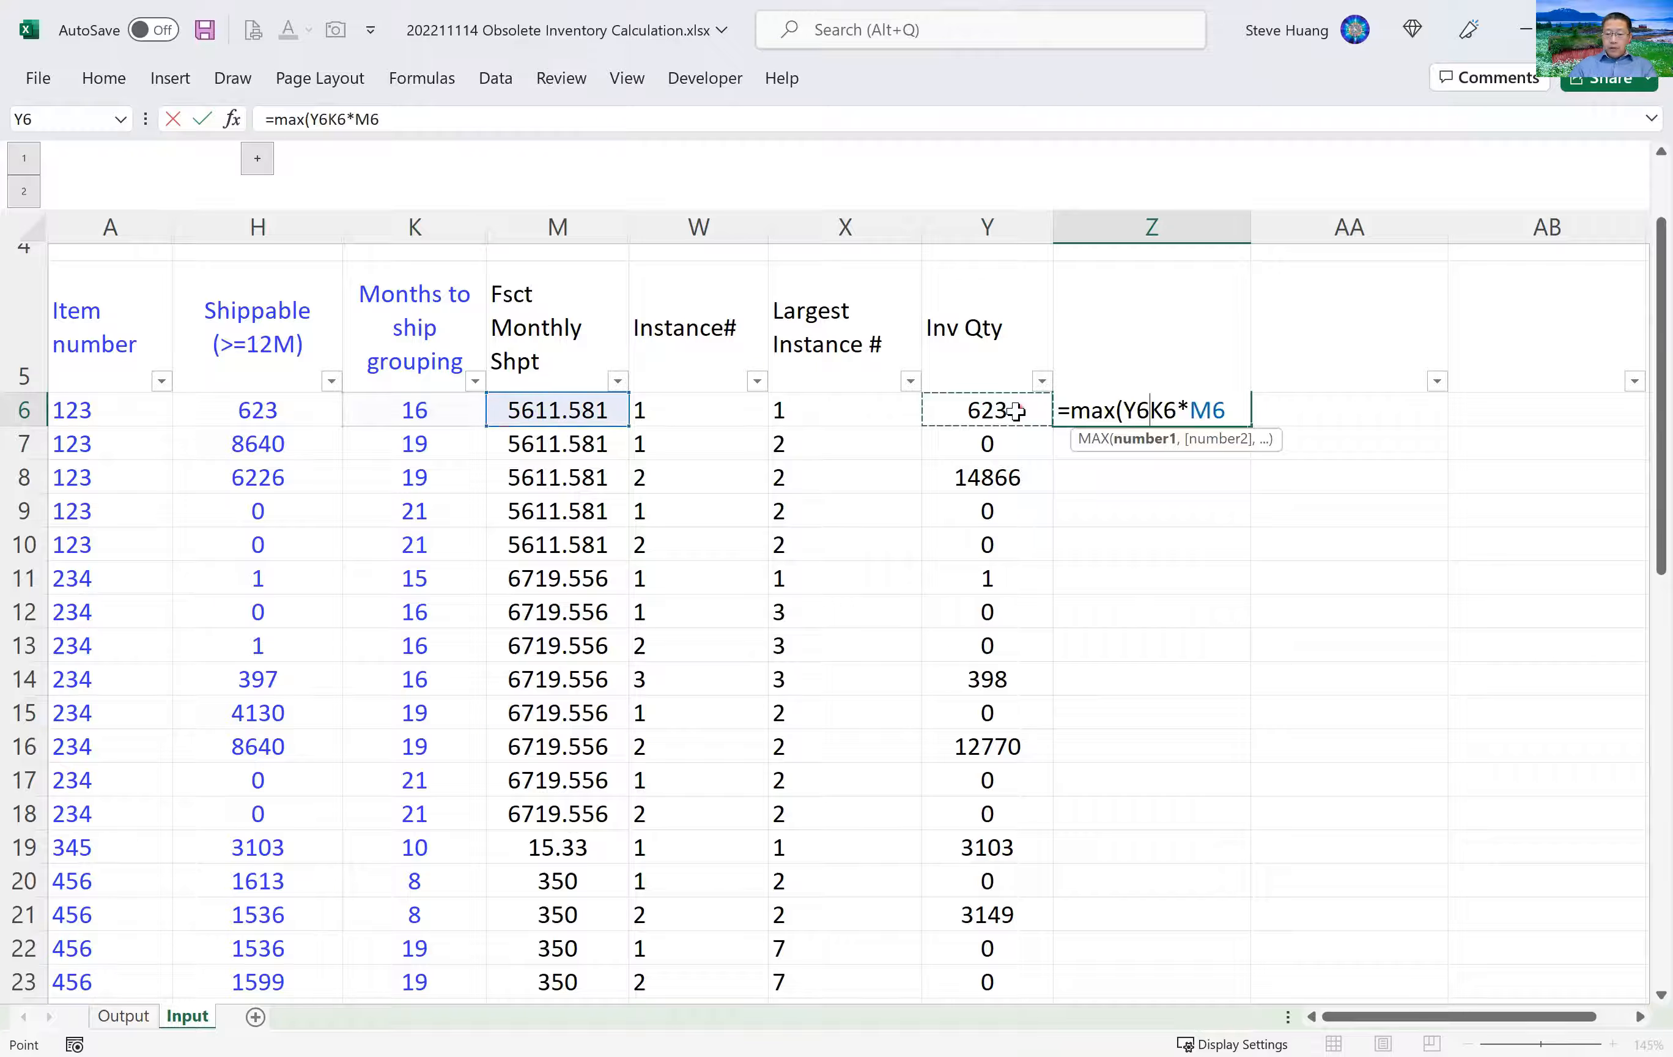
text(-)
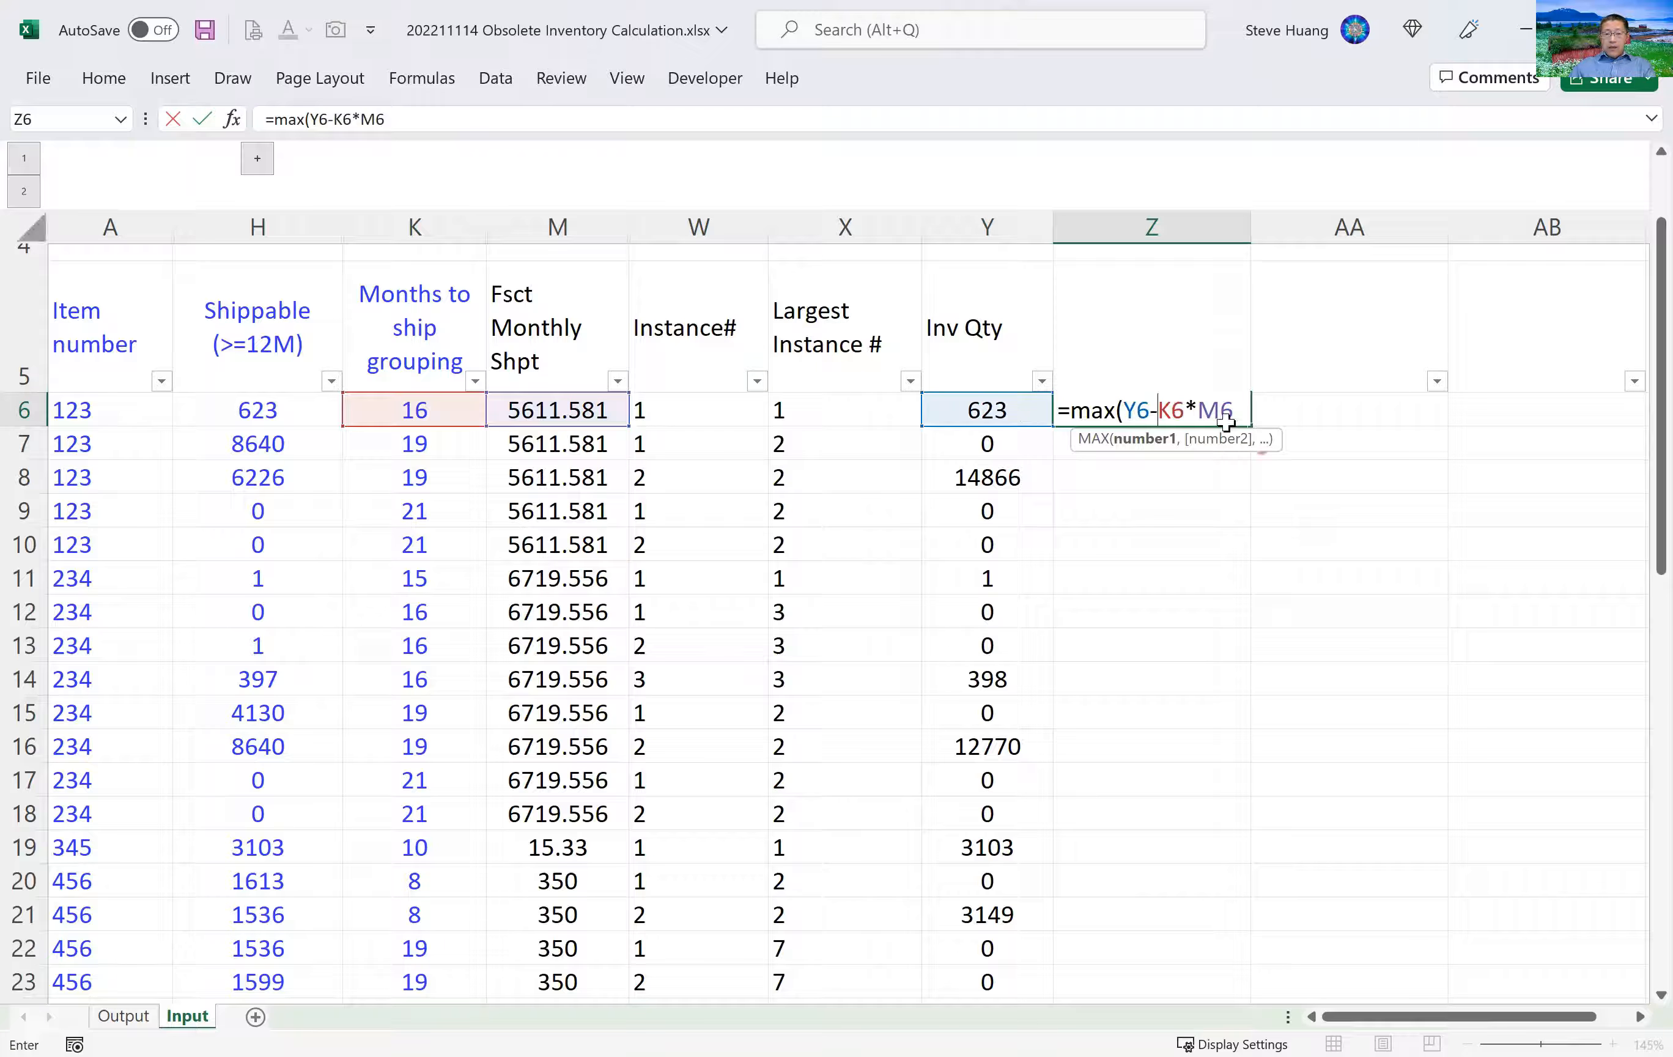
click(1252, 411)
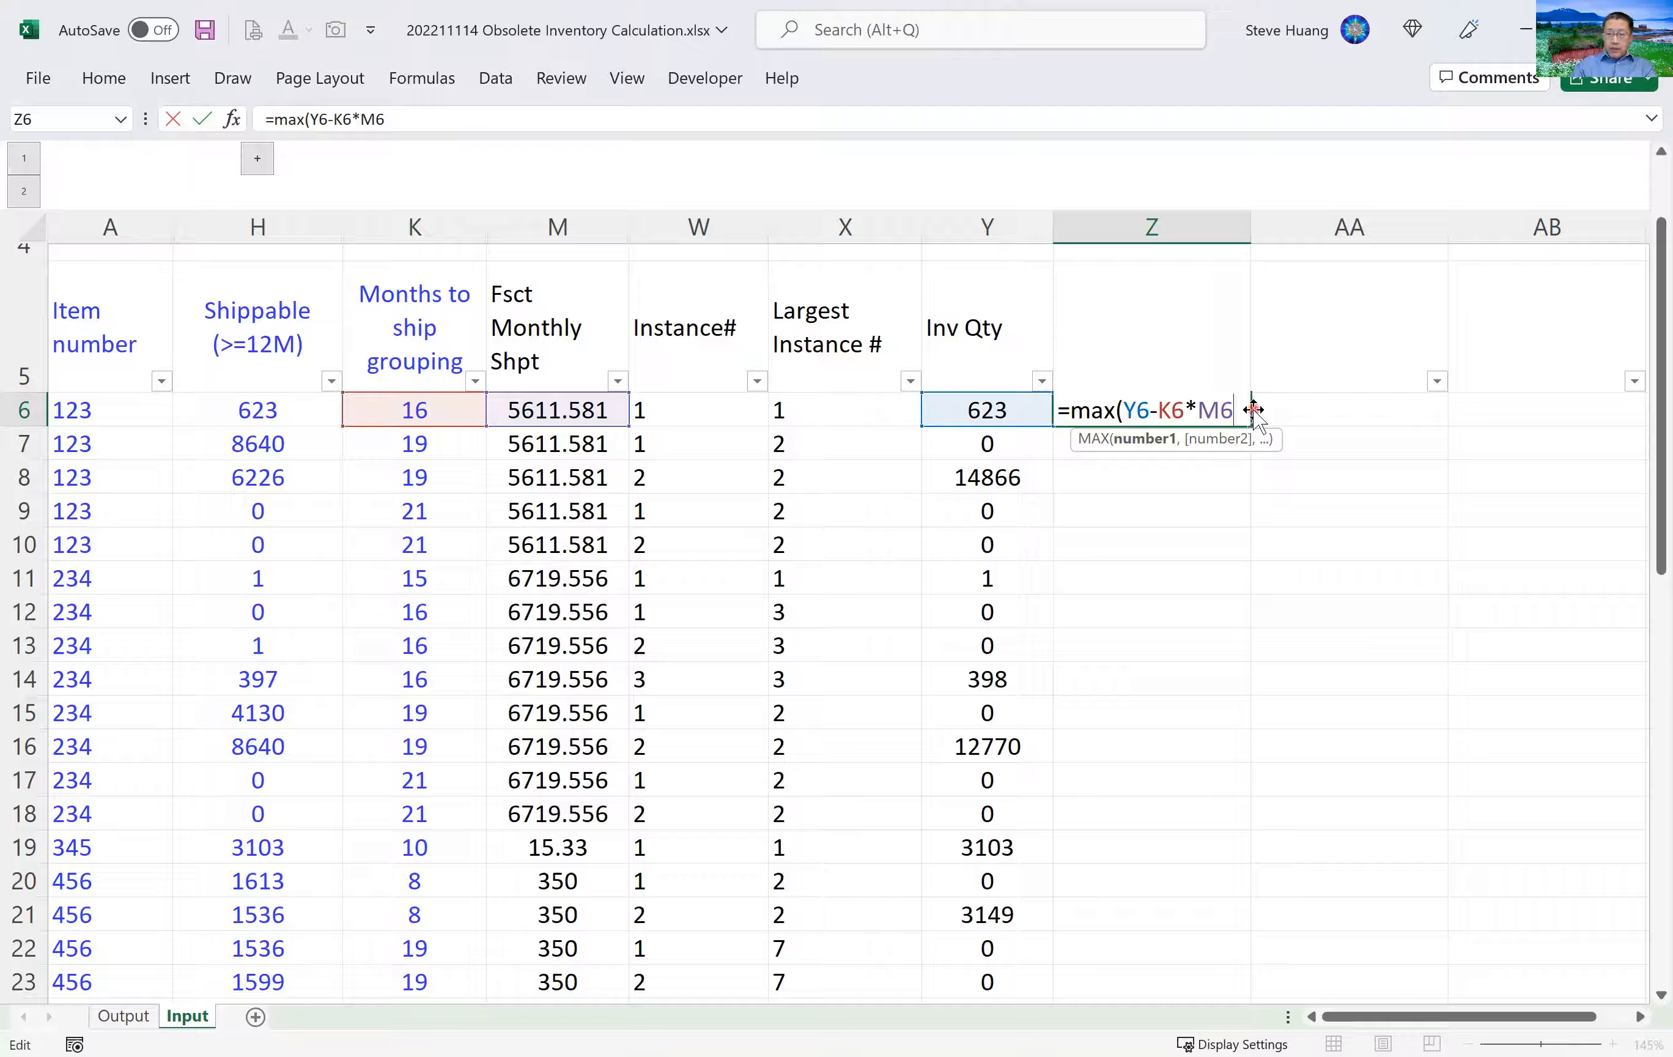
text(,)
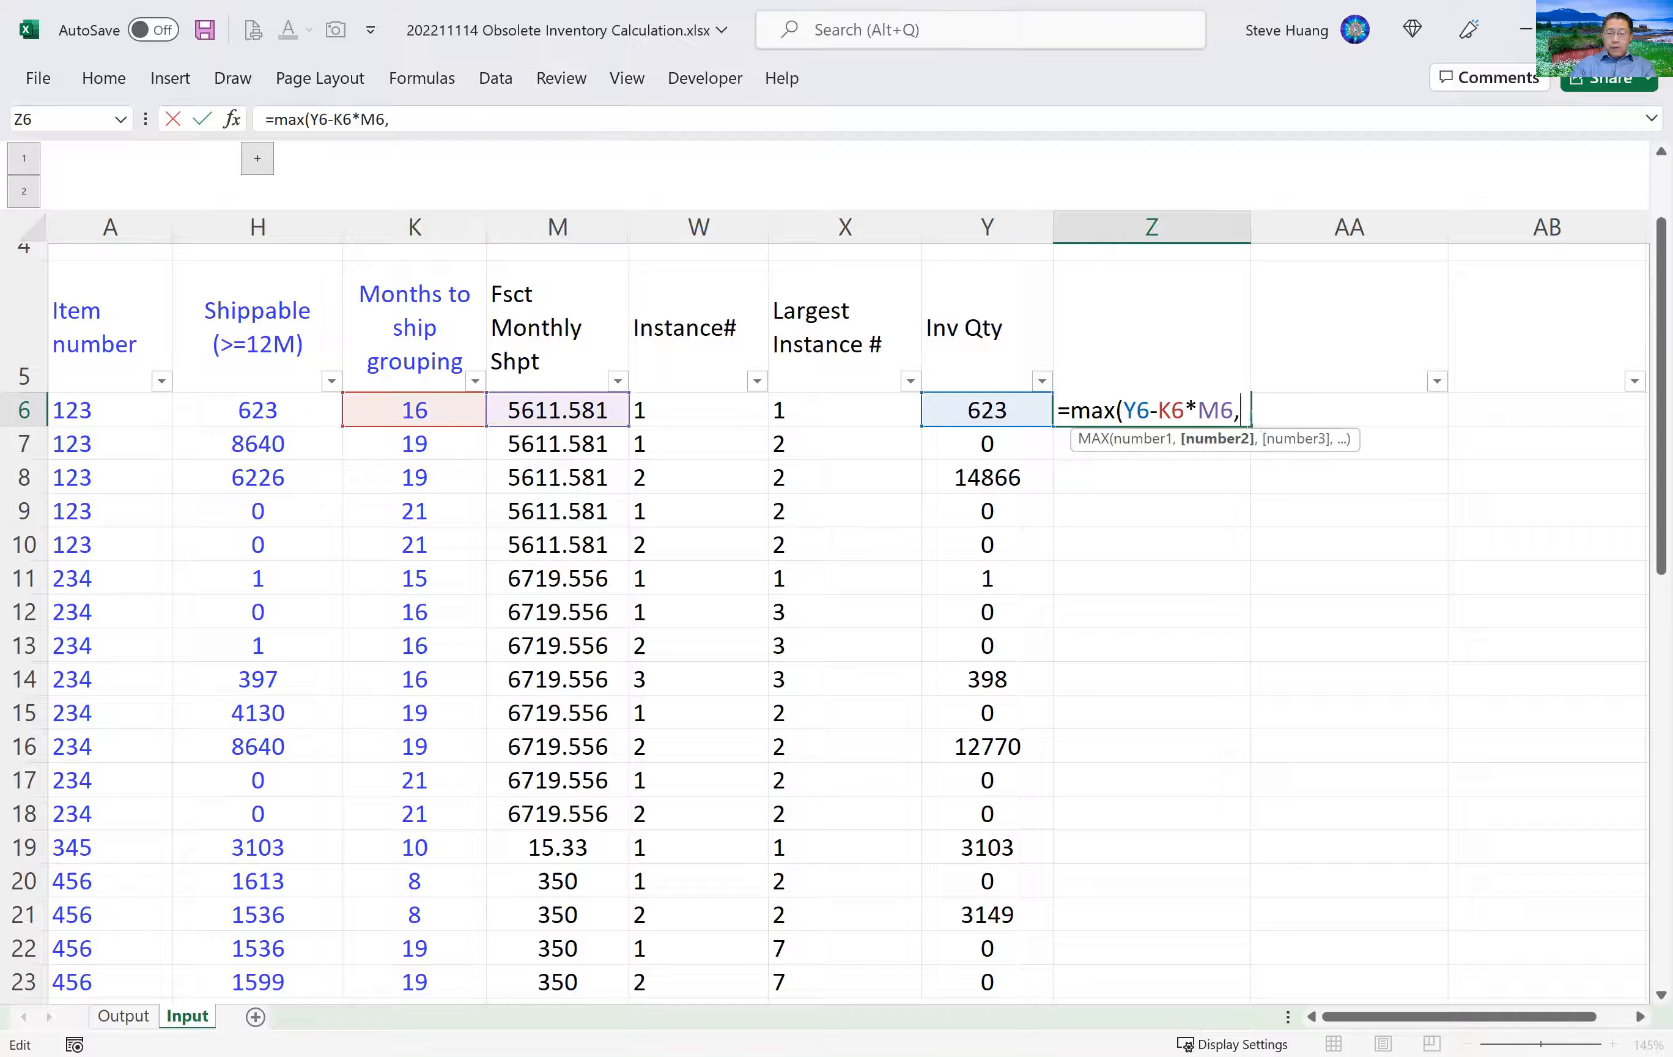
text(0))
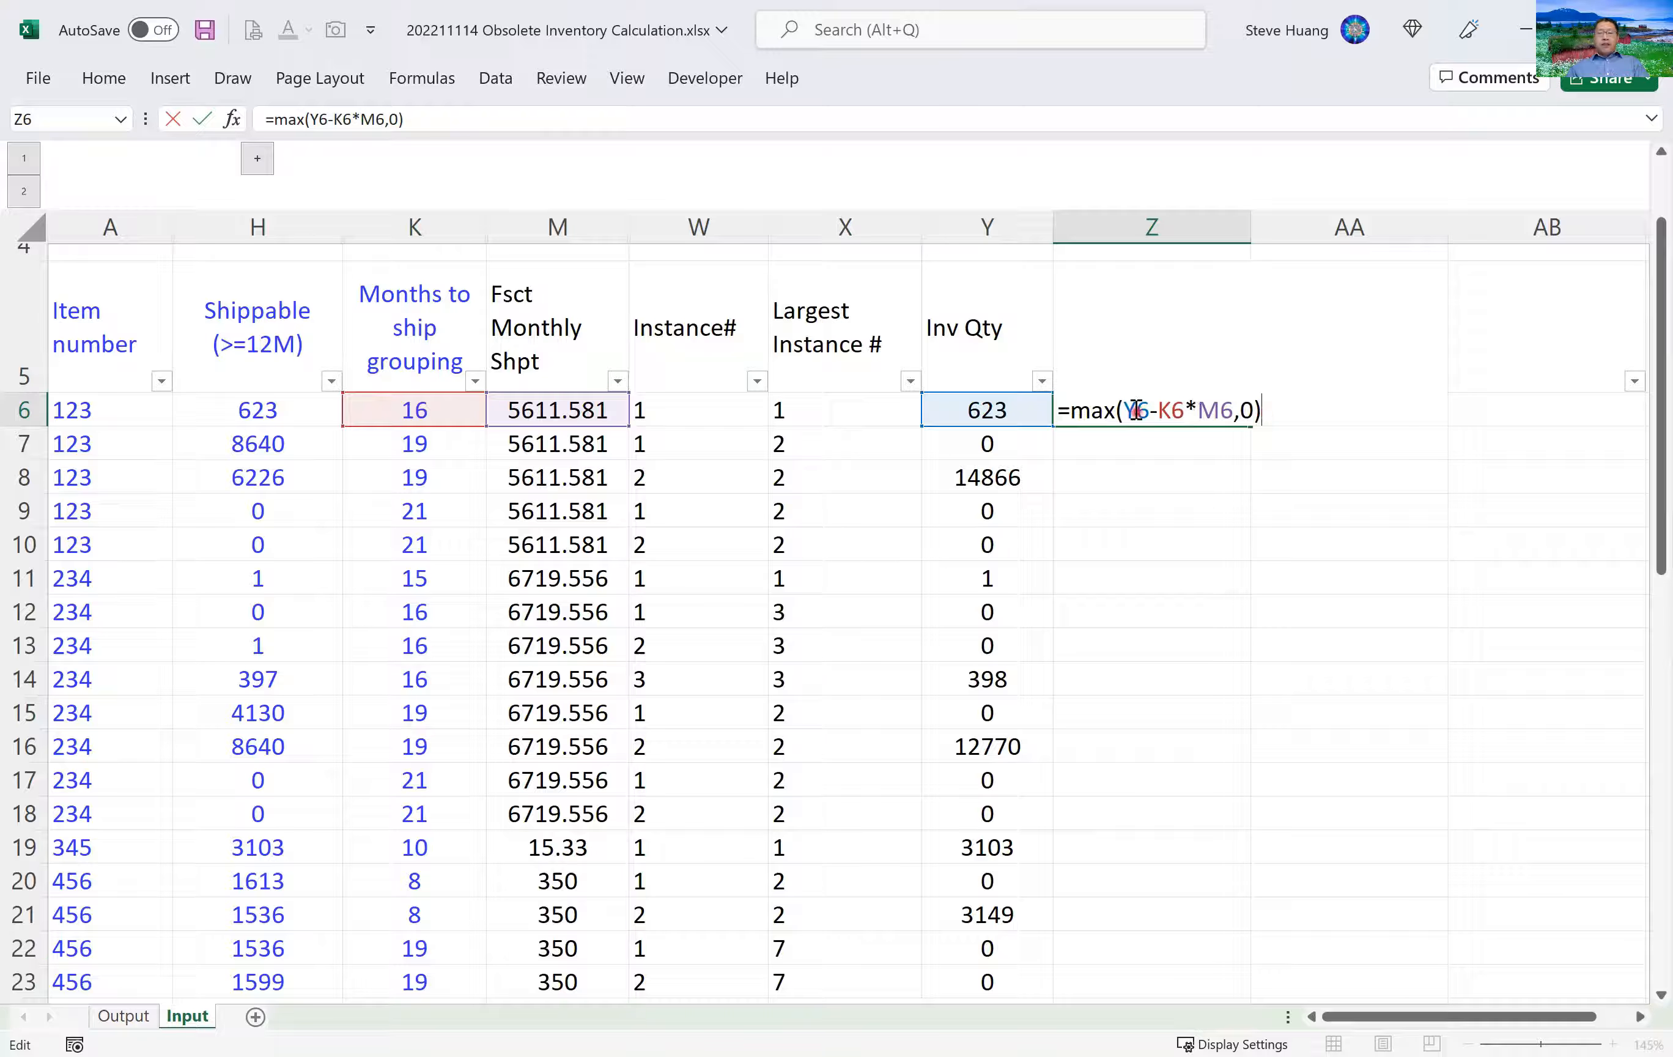
drag(1124, 410, 1232, 410)
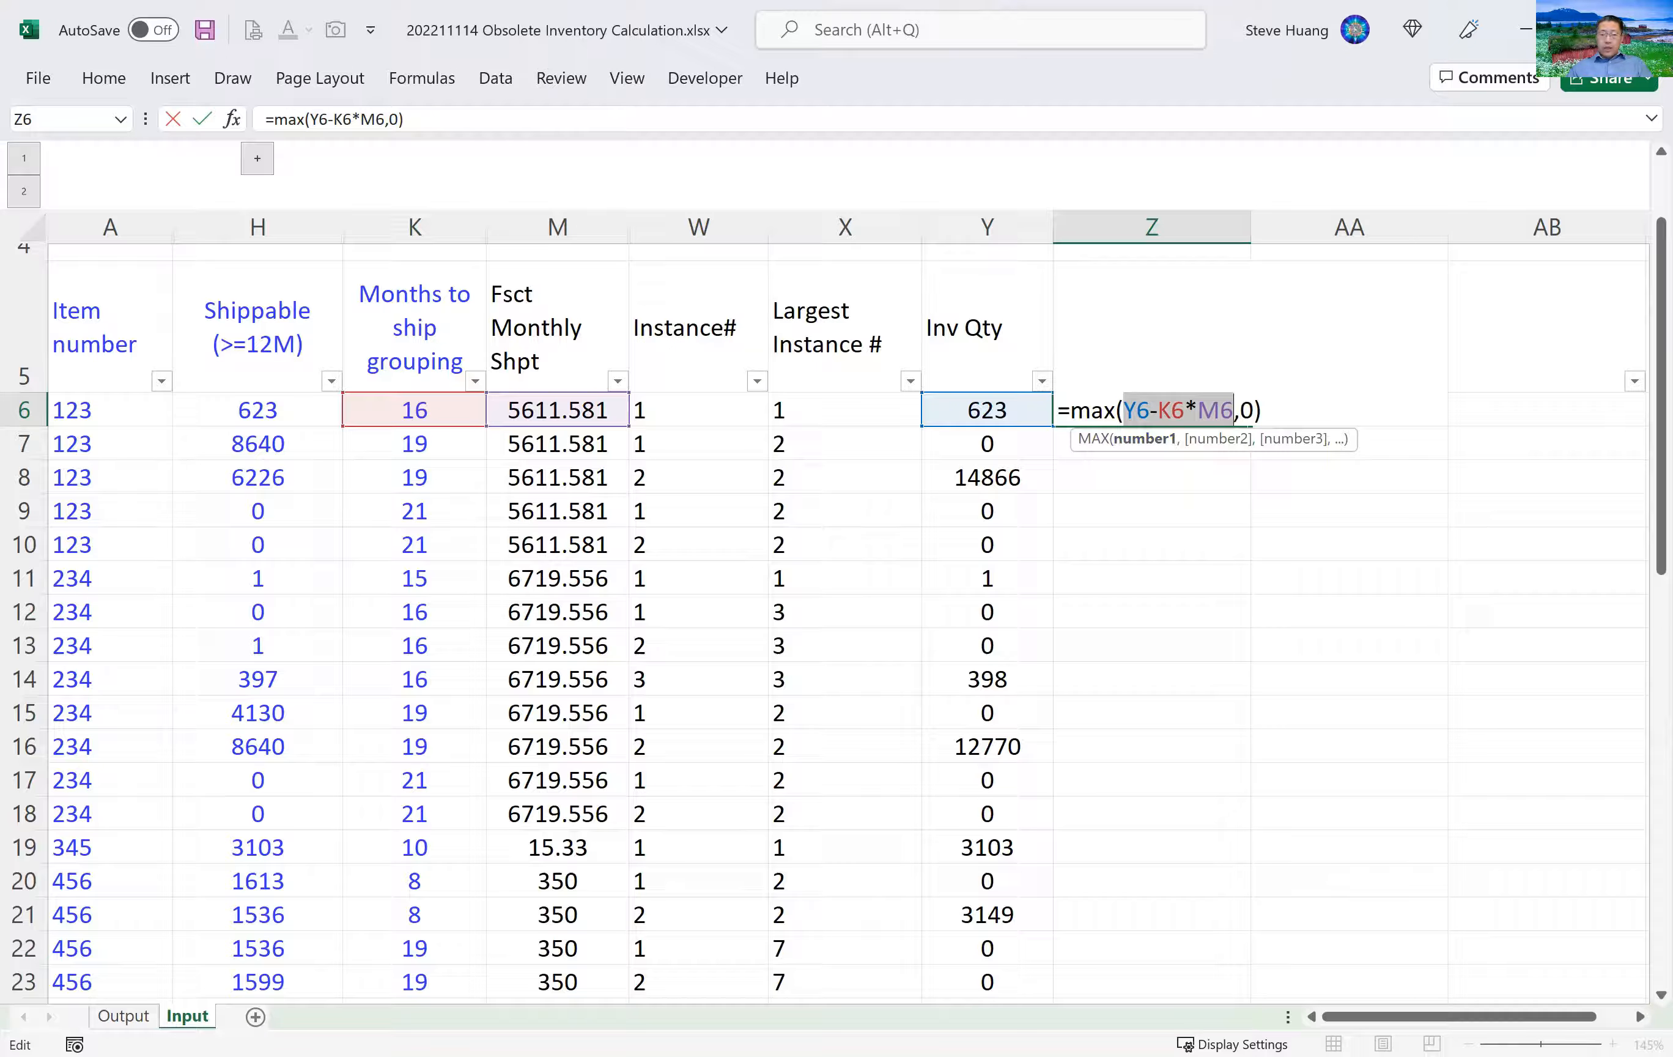
key(Return)
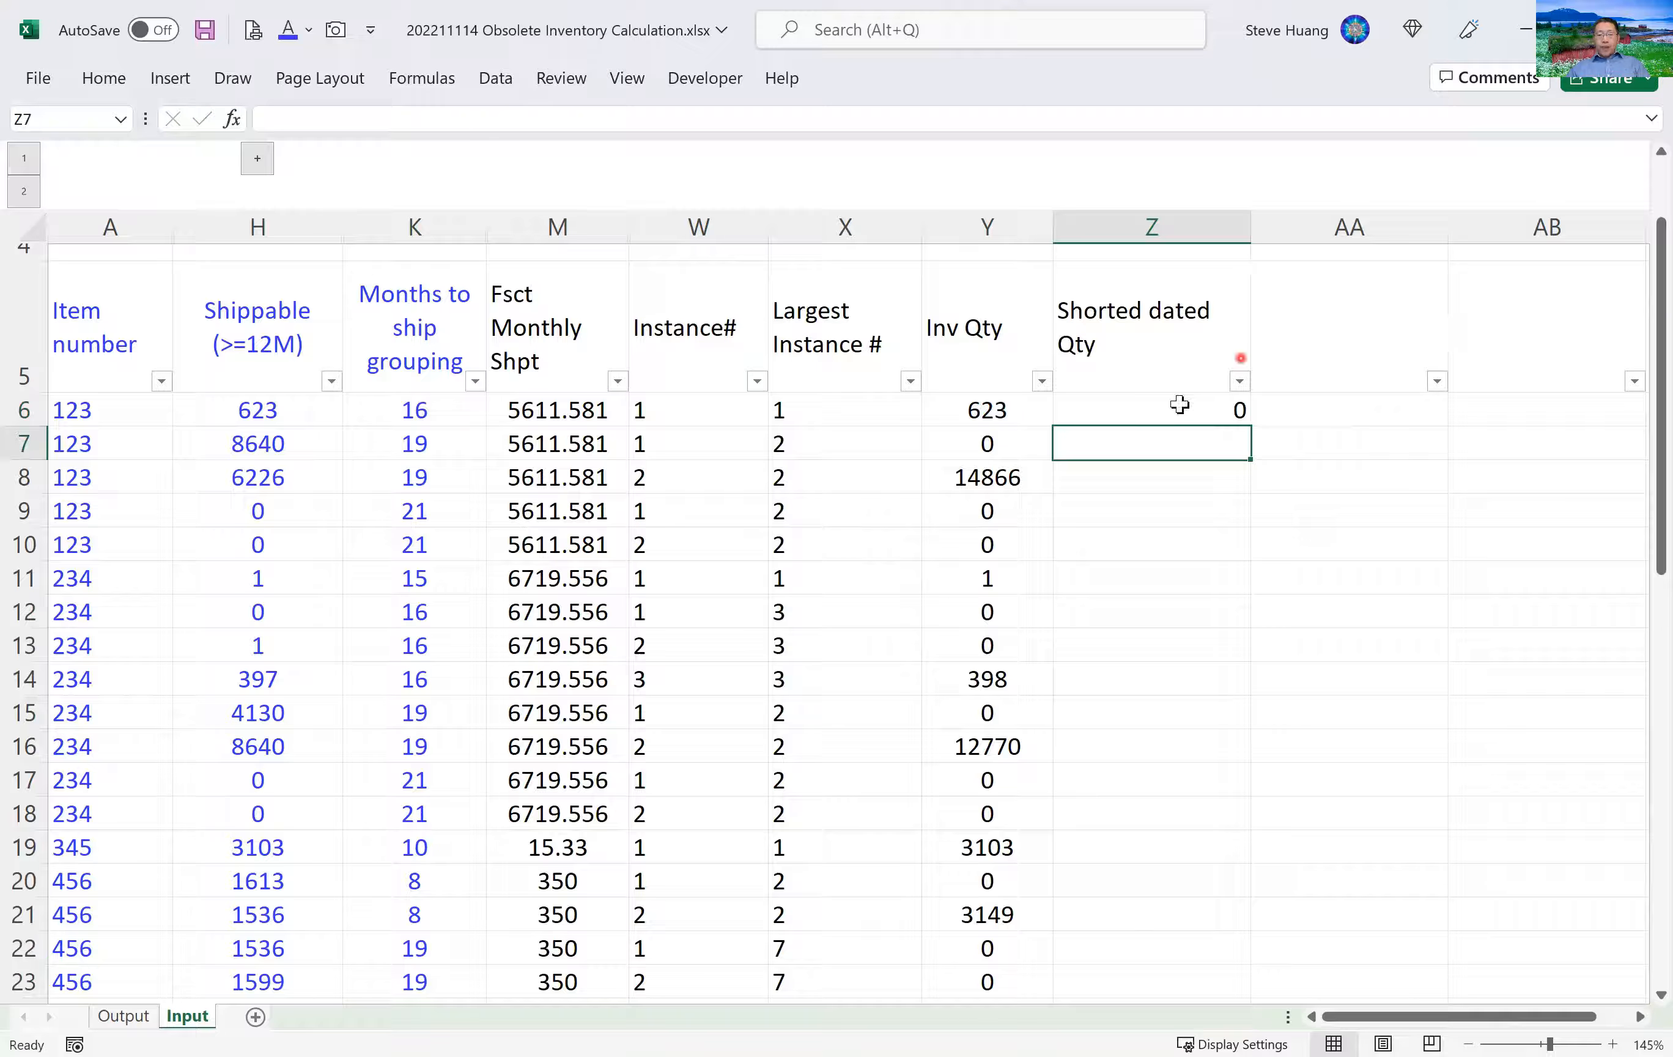
click(1247, 420)
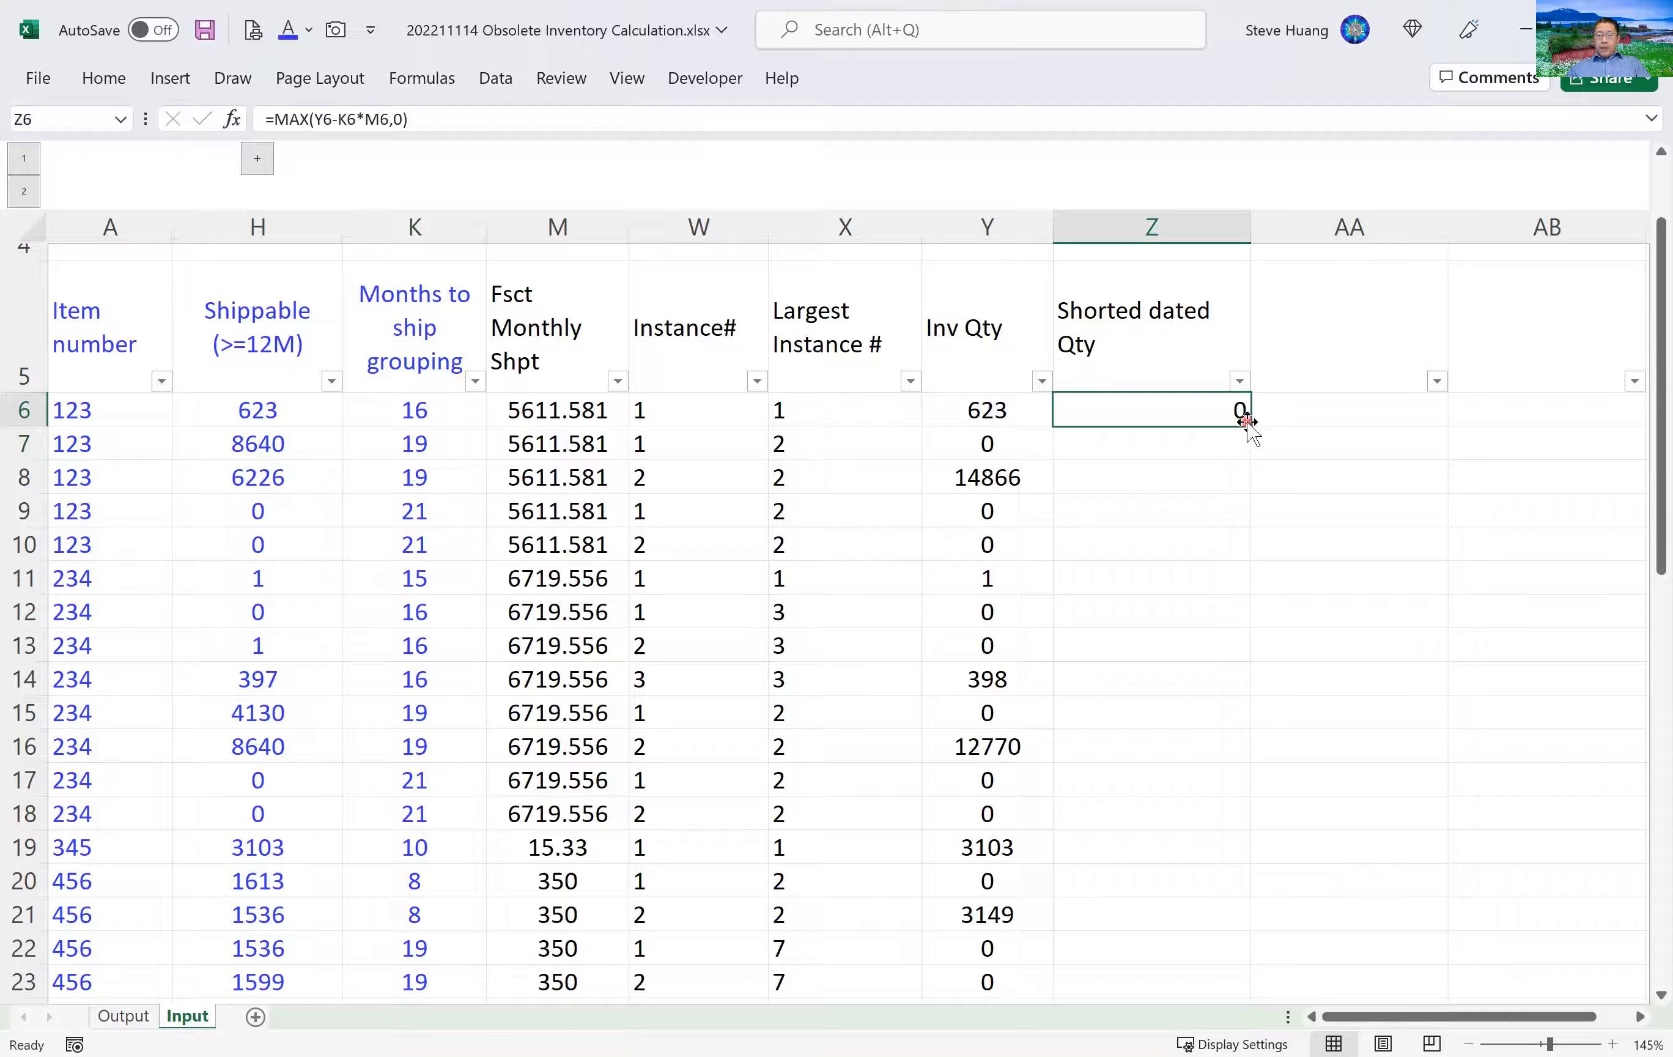
double_click(1248, 423)
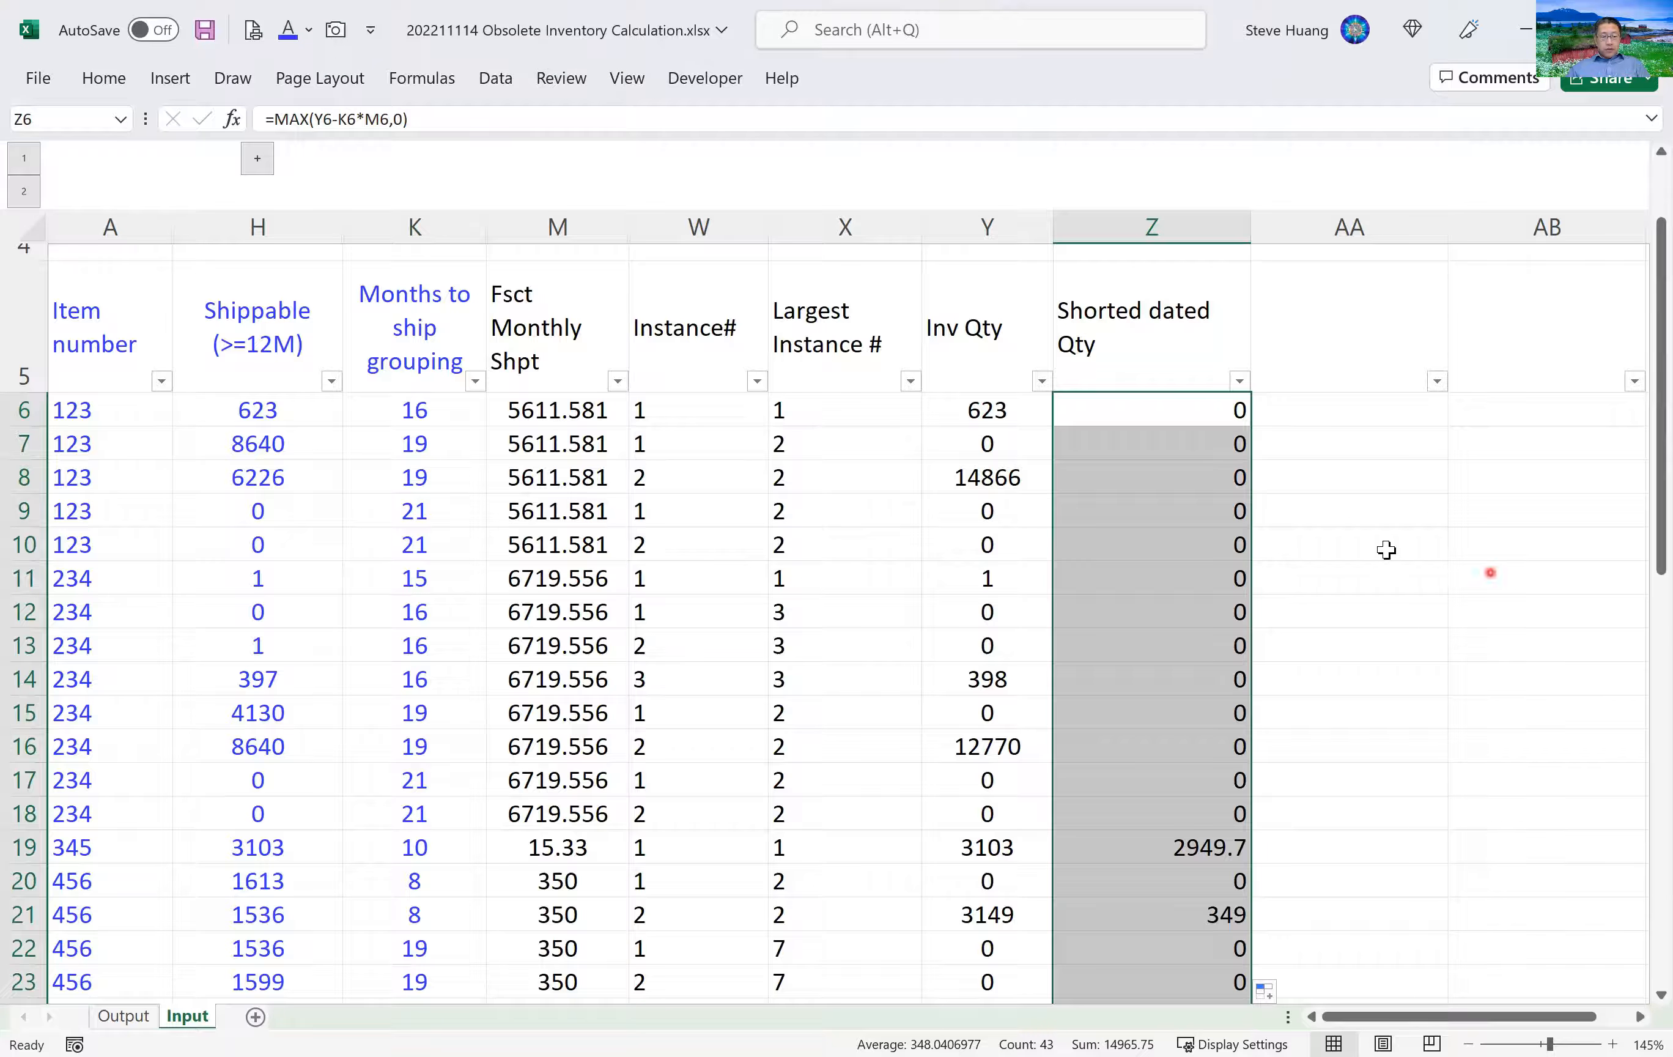
Review item 234 in rows 11 to 18 and inspect the Shorted dated Qty formulas in Z14 and Z16.
scroll(1386, 550, down, 1)
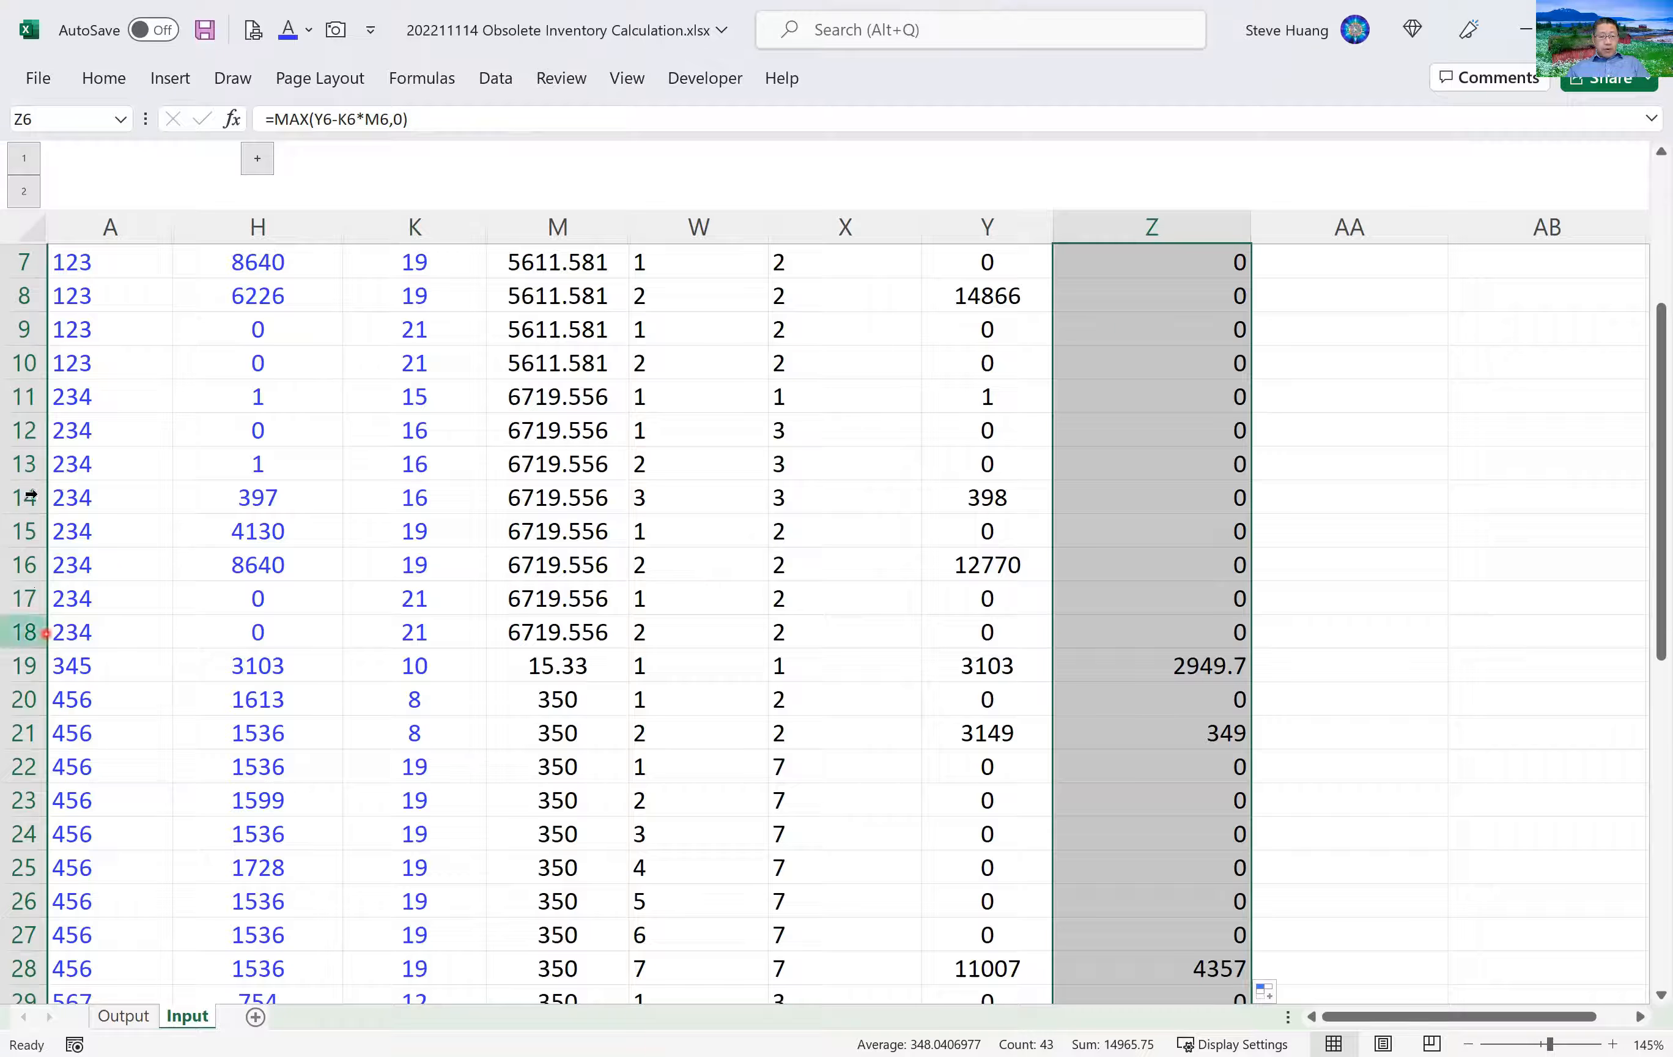
click(20, 397)
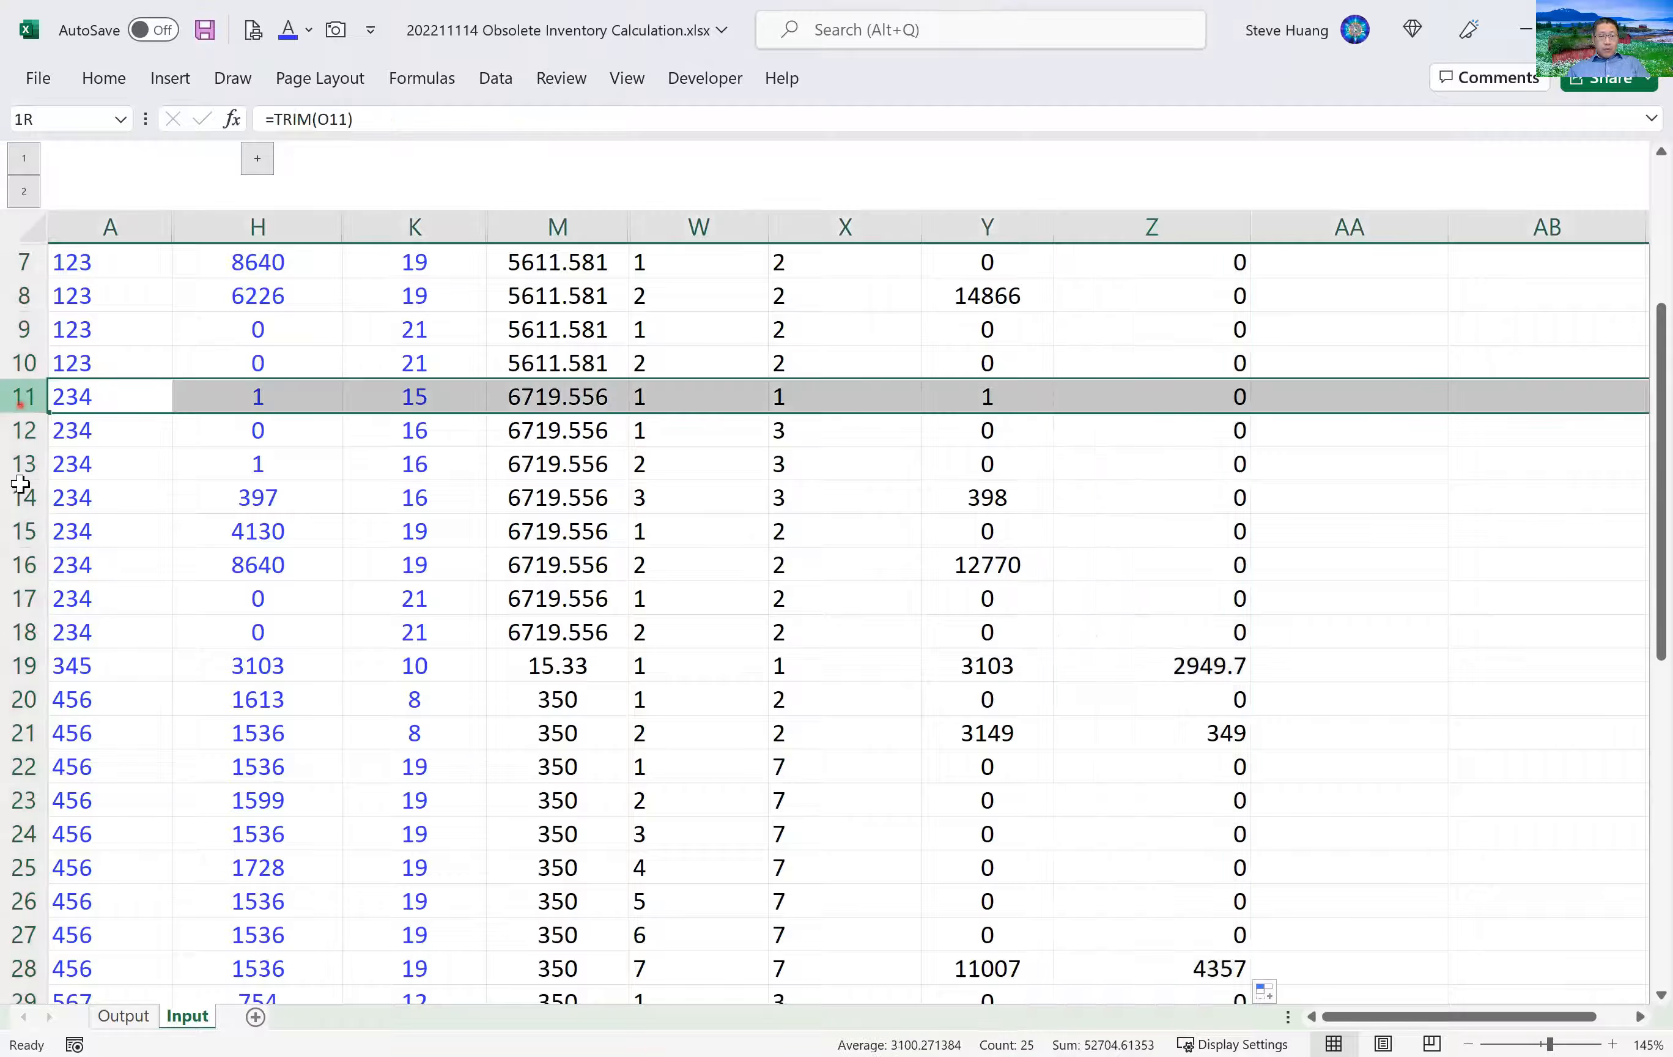
drag(20, 482, 14, 629)
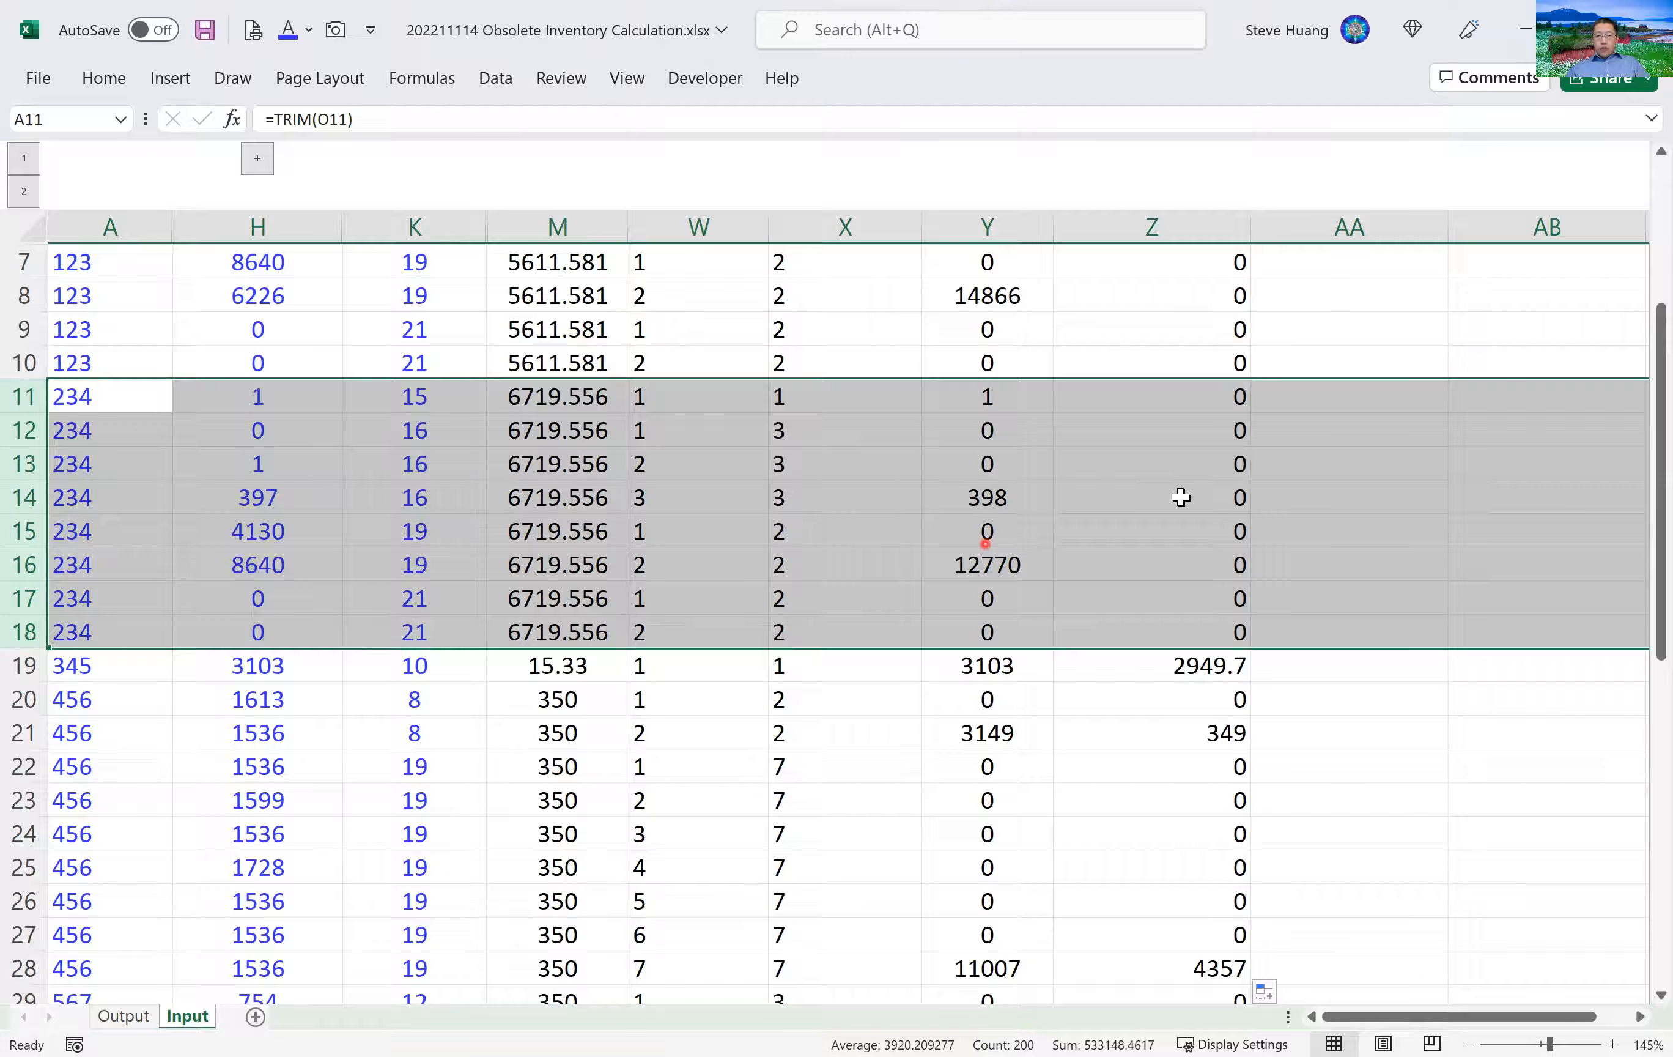
click(1212, 498)
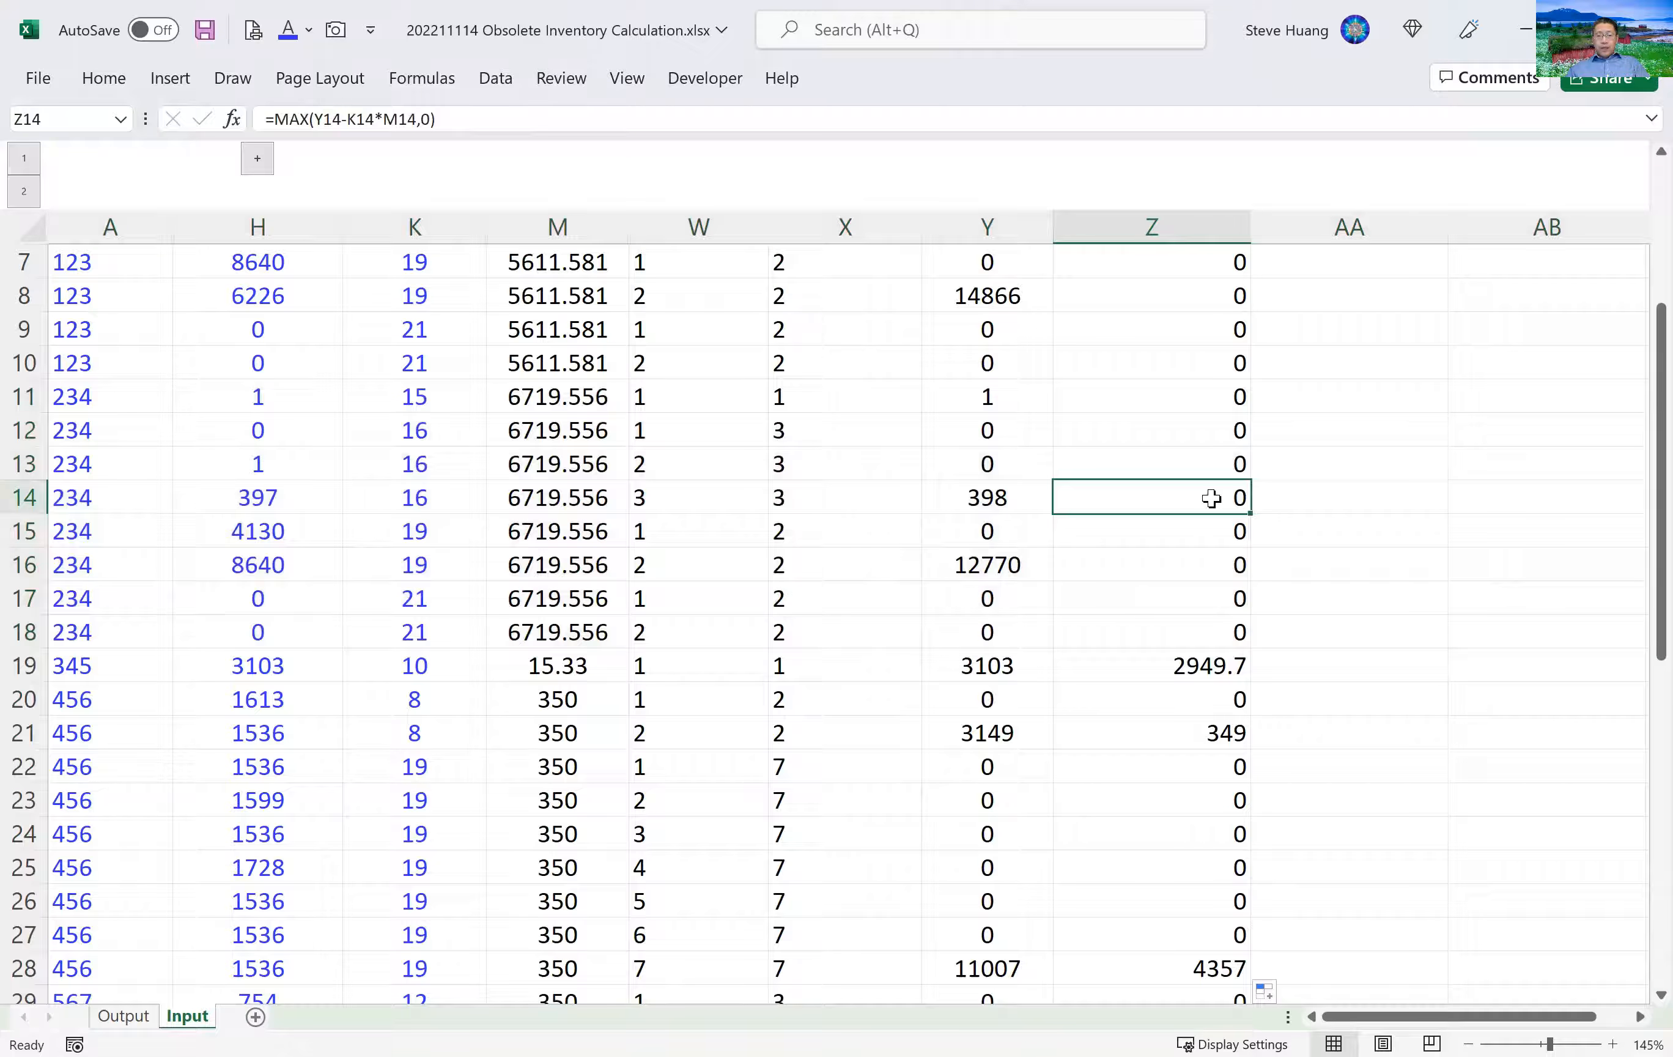
double_click(1205, 496)
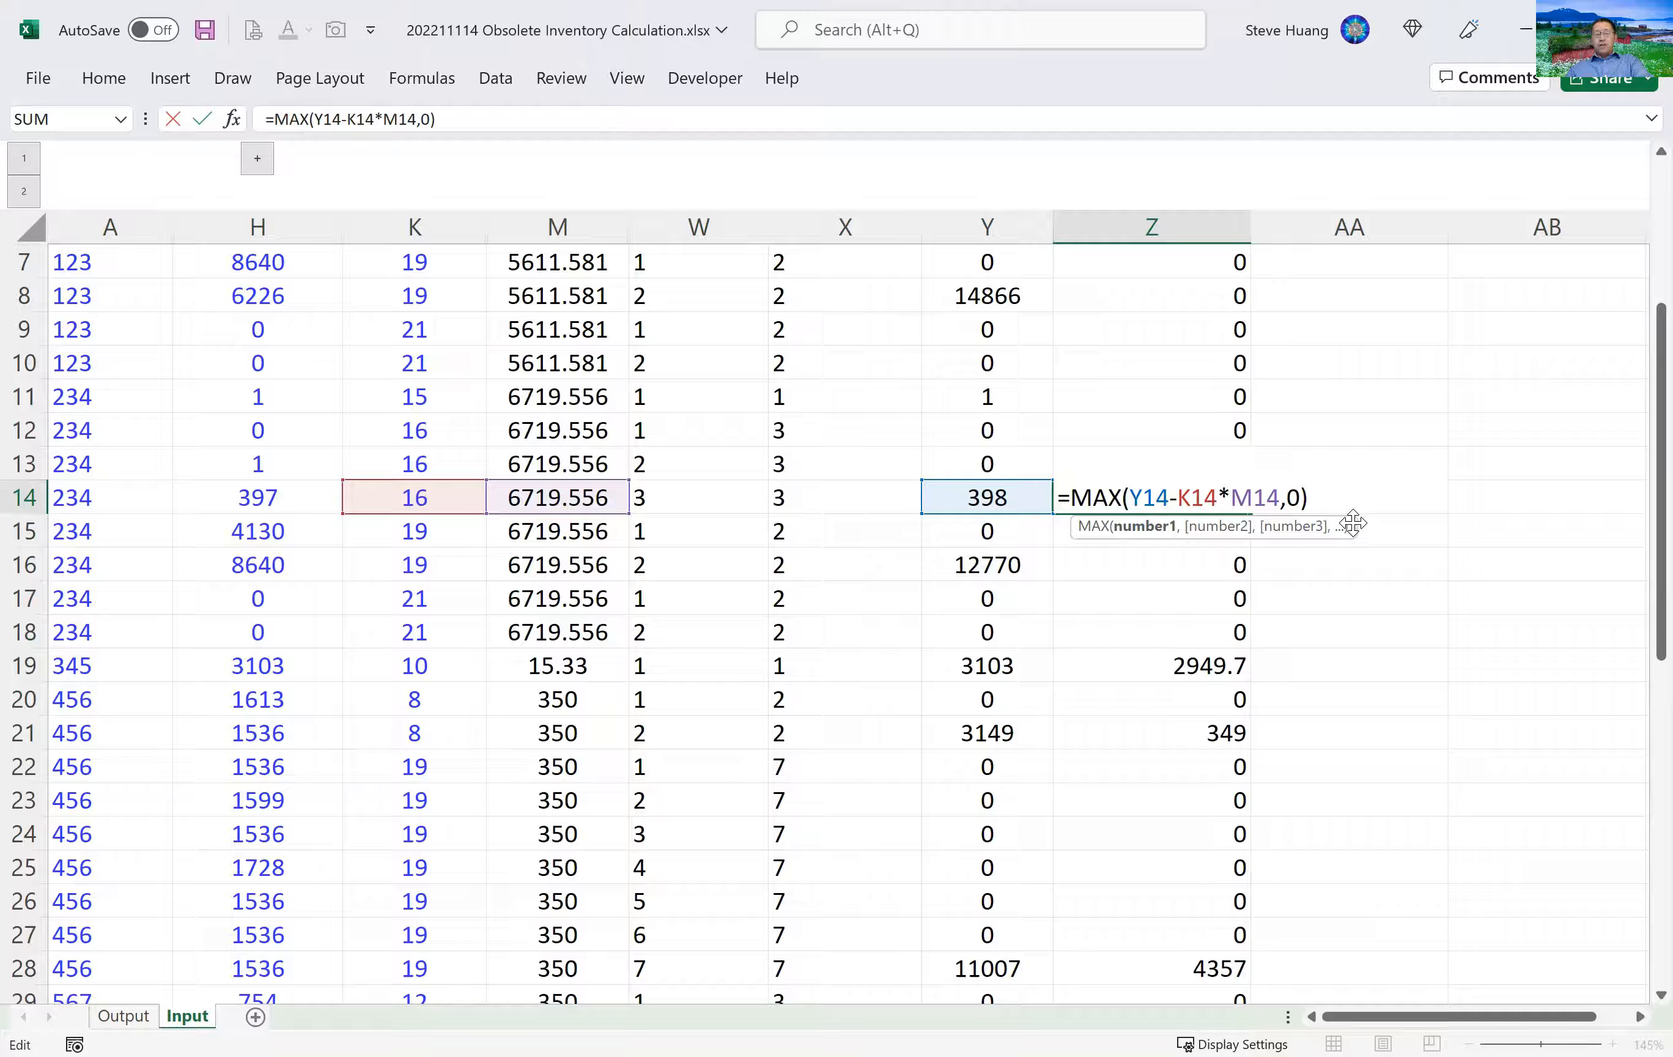
key(ctrl+Return)
click(1211, 563)
double_click(1211, 563)
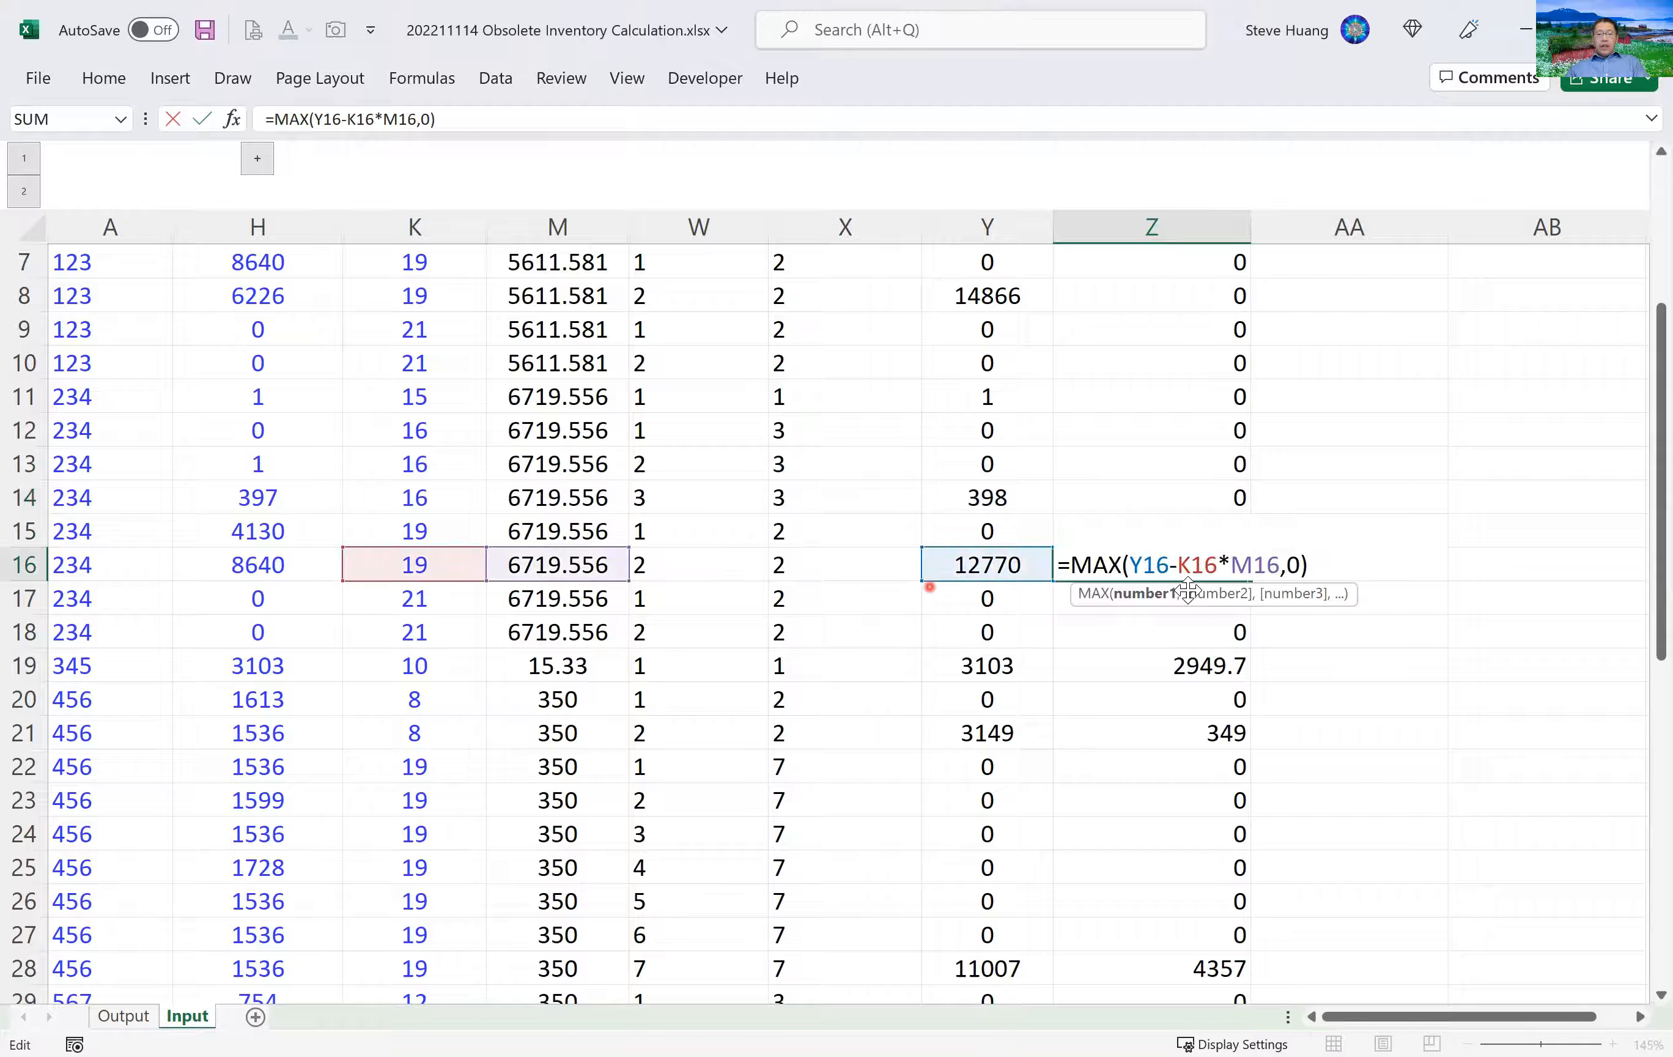
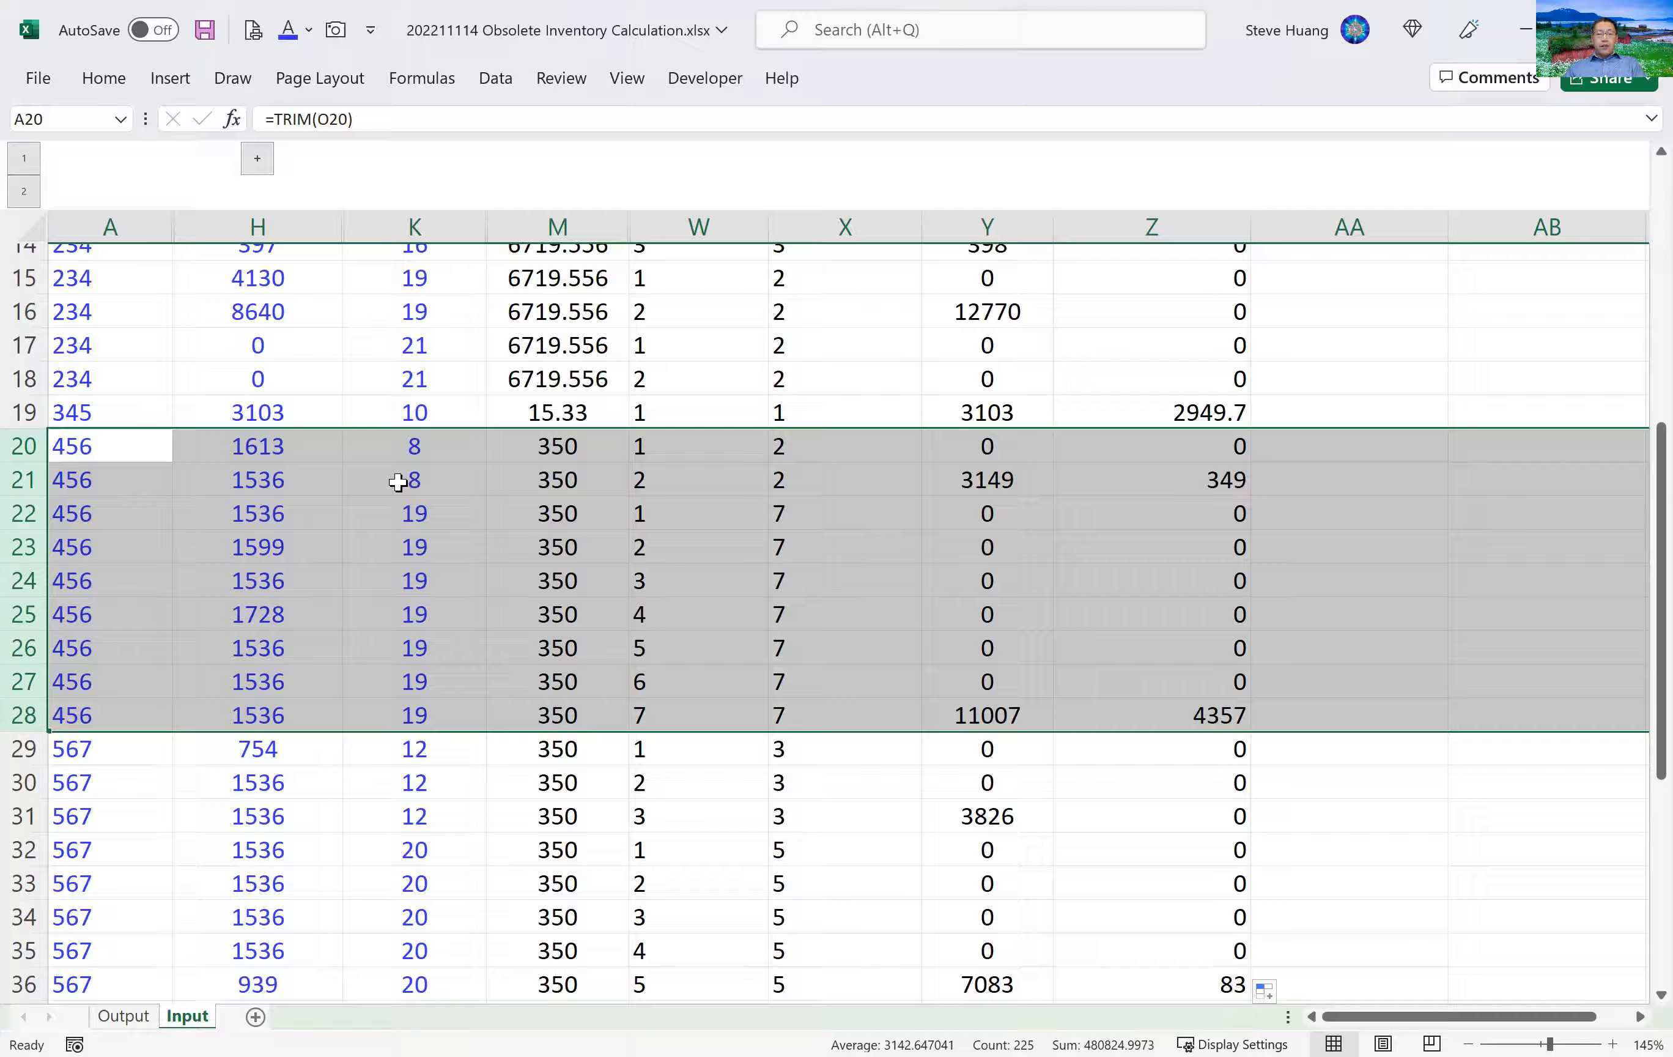
Inspect the Shorted dated Qty formula in Z21 for item 456, including its K21*M21 part.
click(1184, 481)
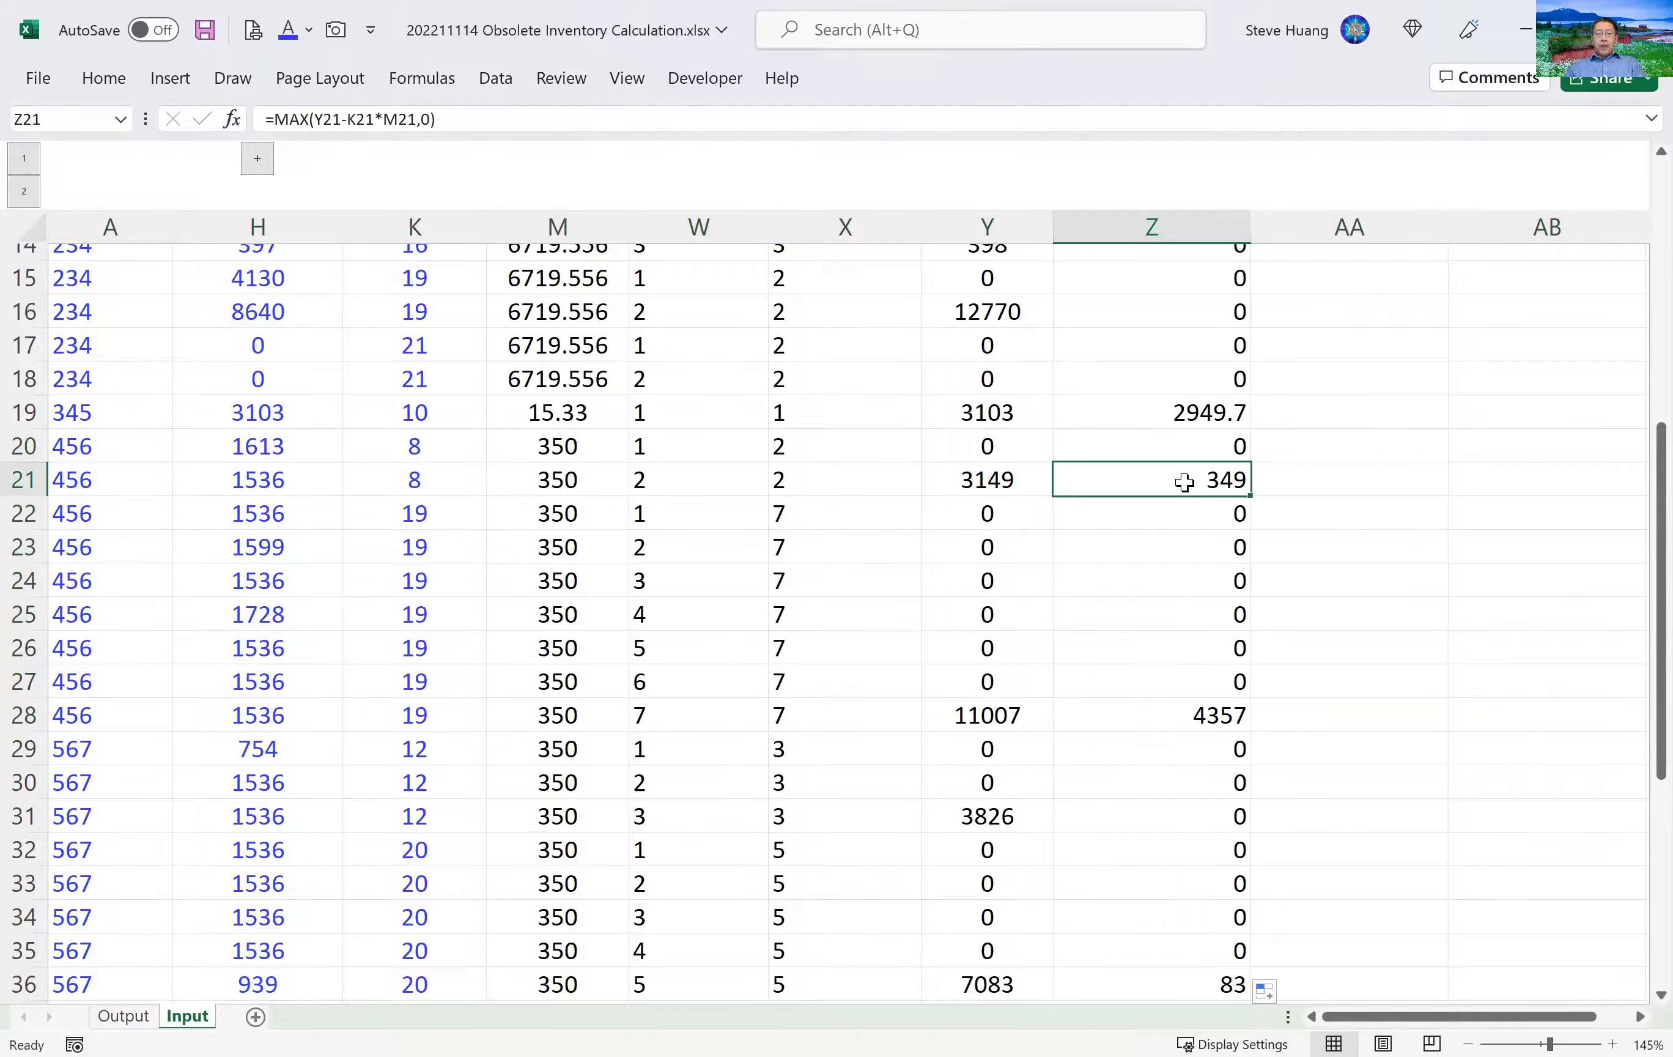
key(F2)
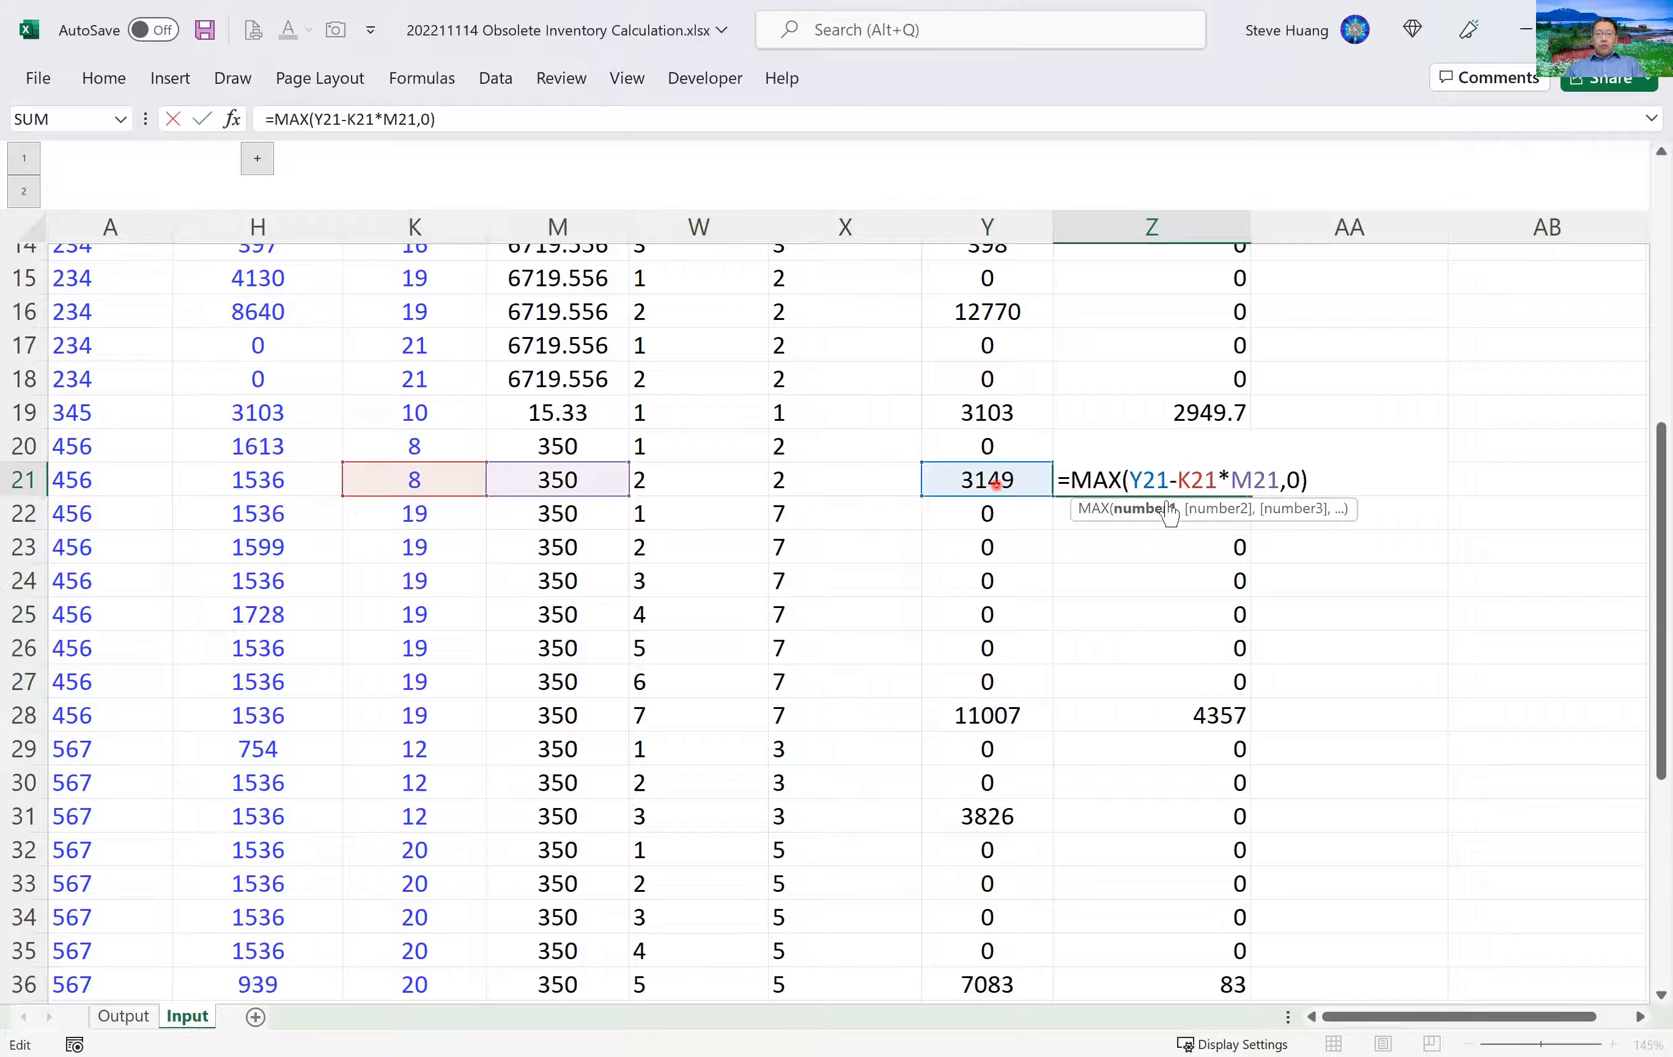
double_click(1281, 481)
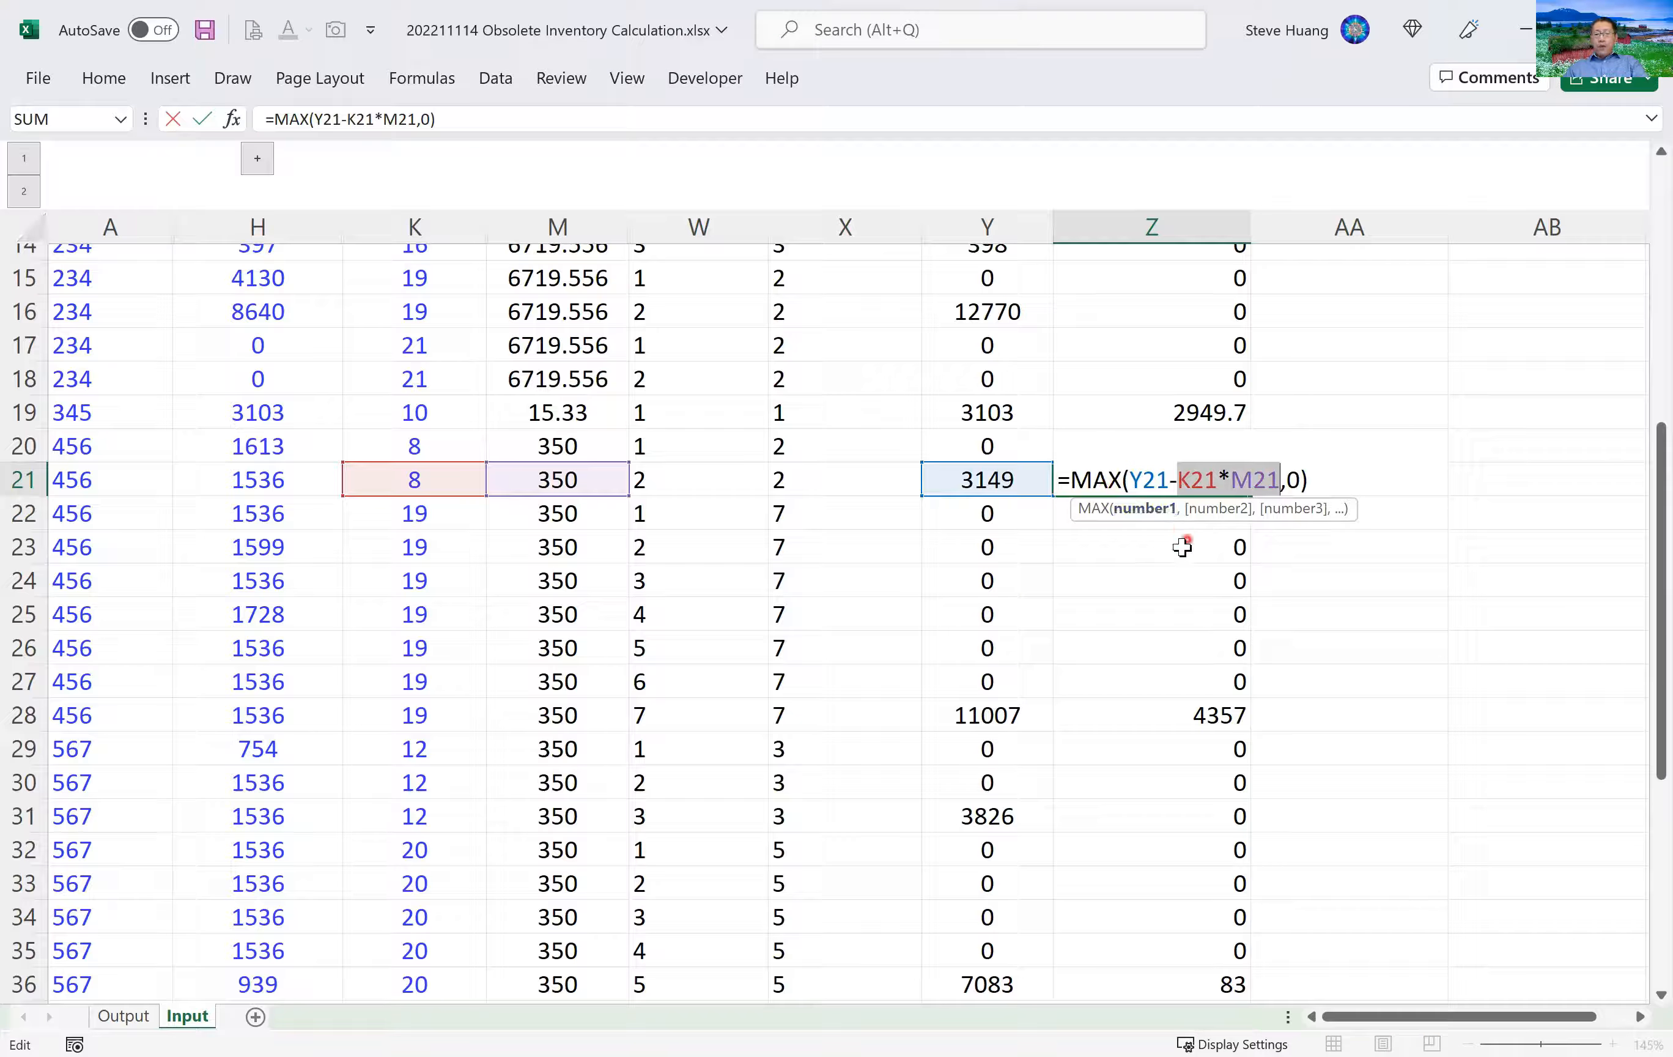
key(ctrl+Return)
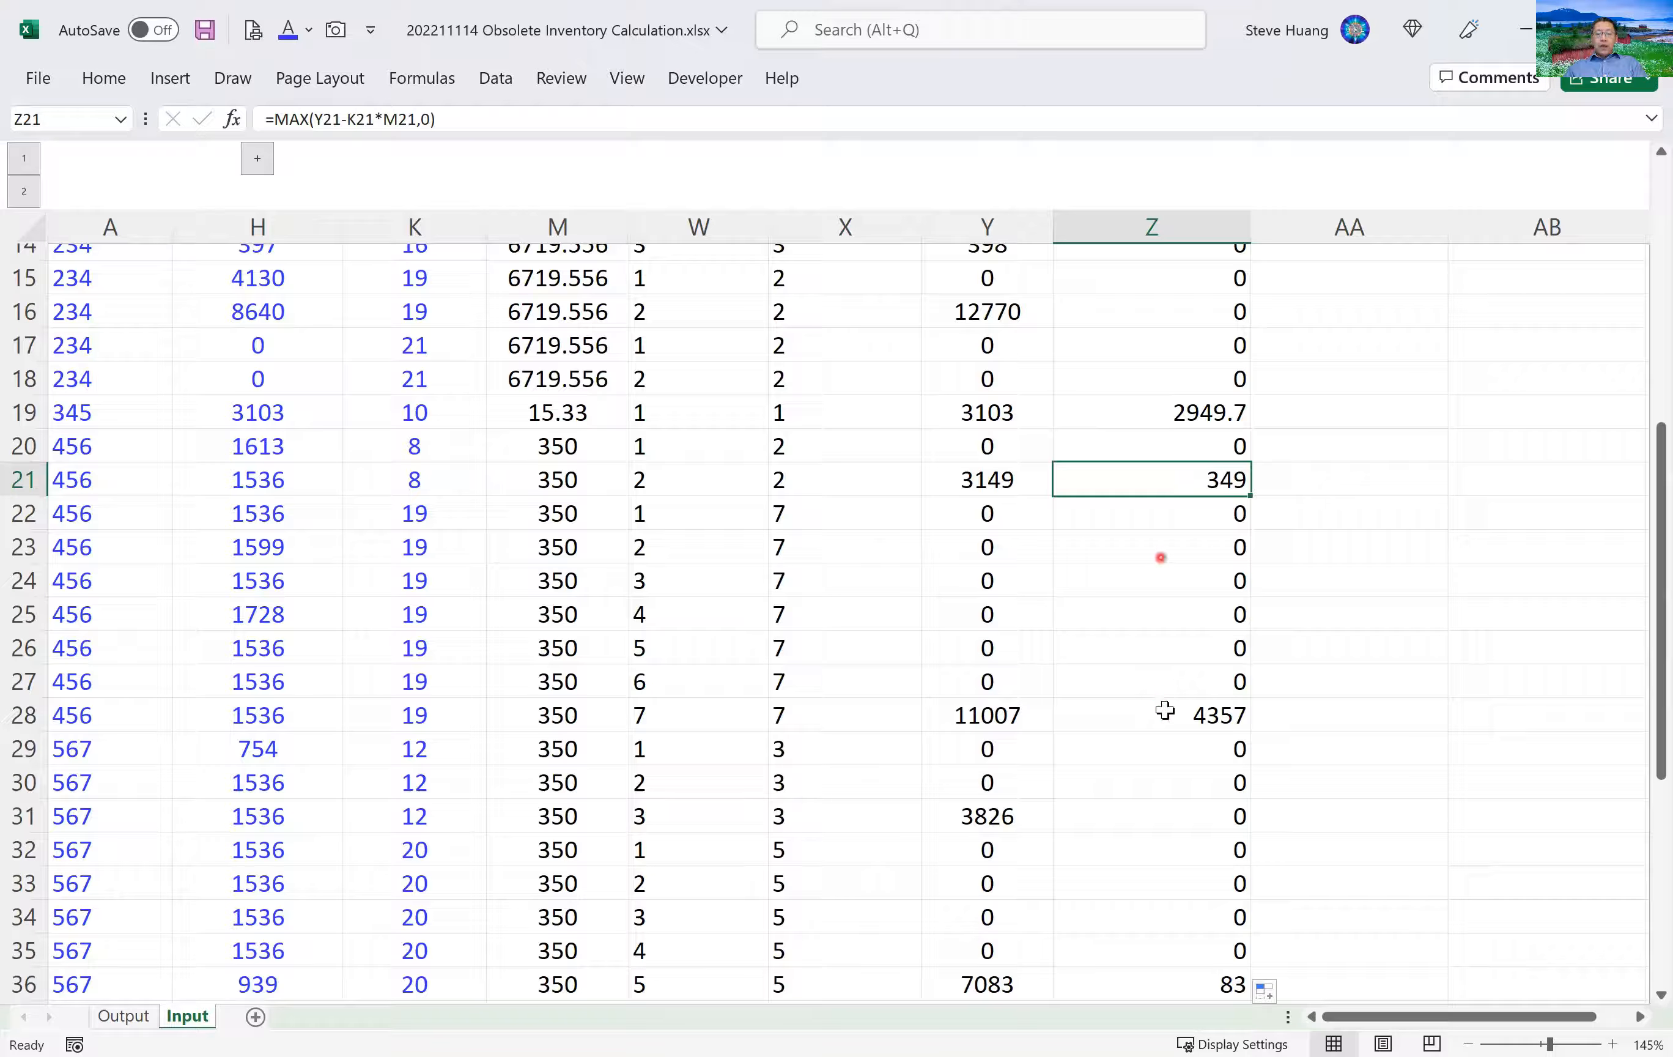
In the Z28 formula, replace Y28 with a SUMIFS that uses the inventory quantities Y5:Y28 as its sum range.
click(1168, 713)
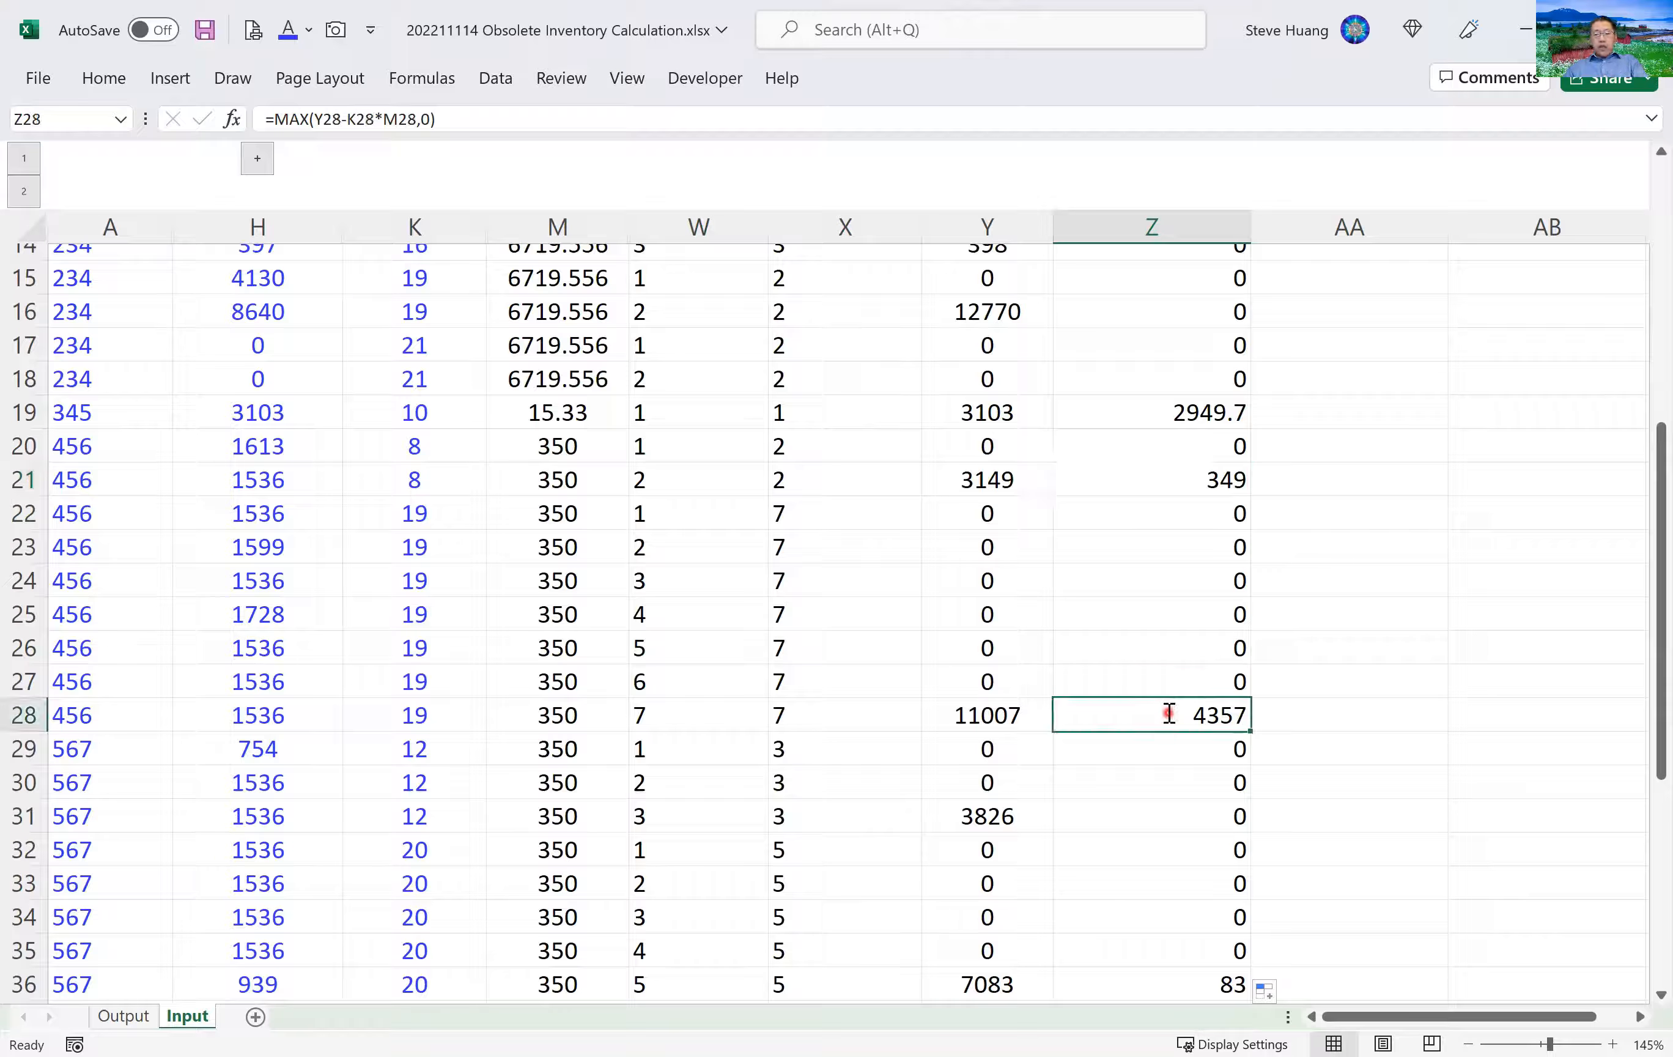
key(F2)
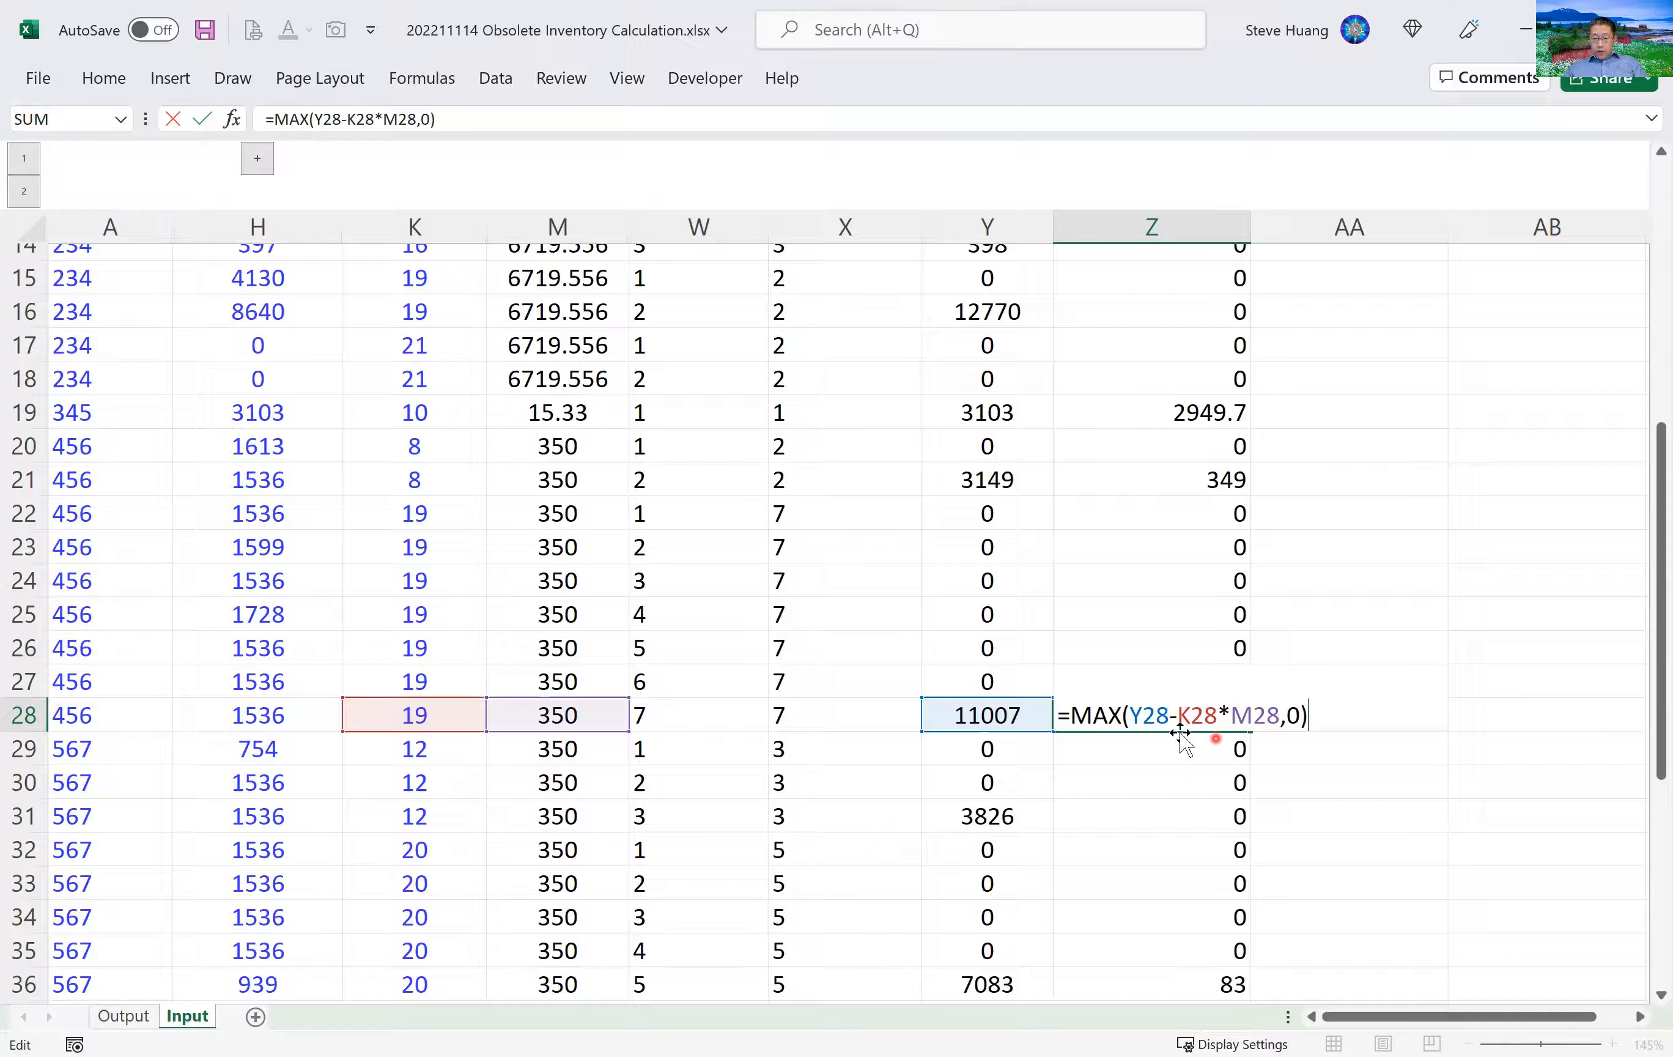
double_click(1169, 713)
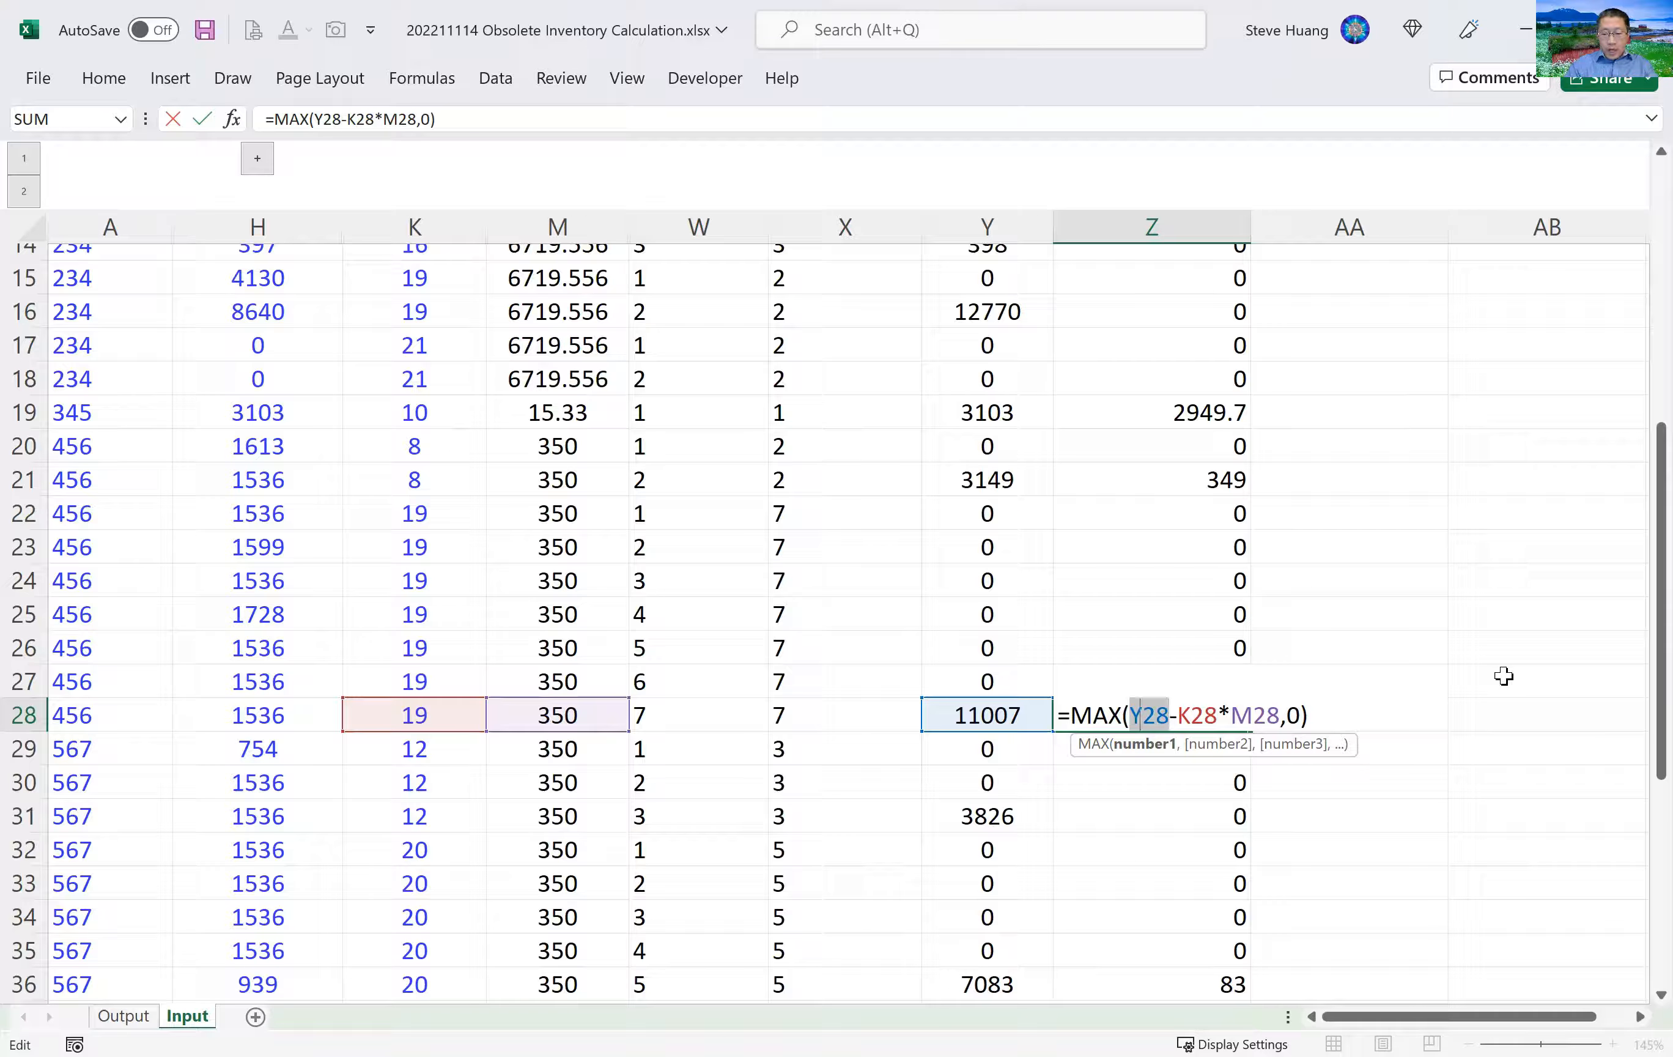
text(sumifs()
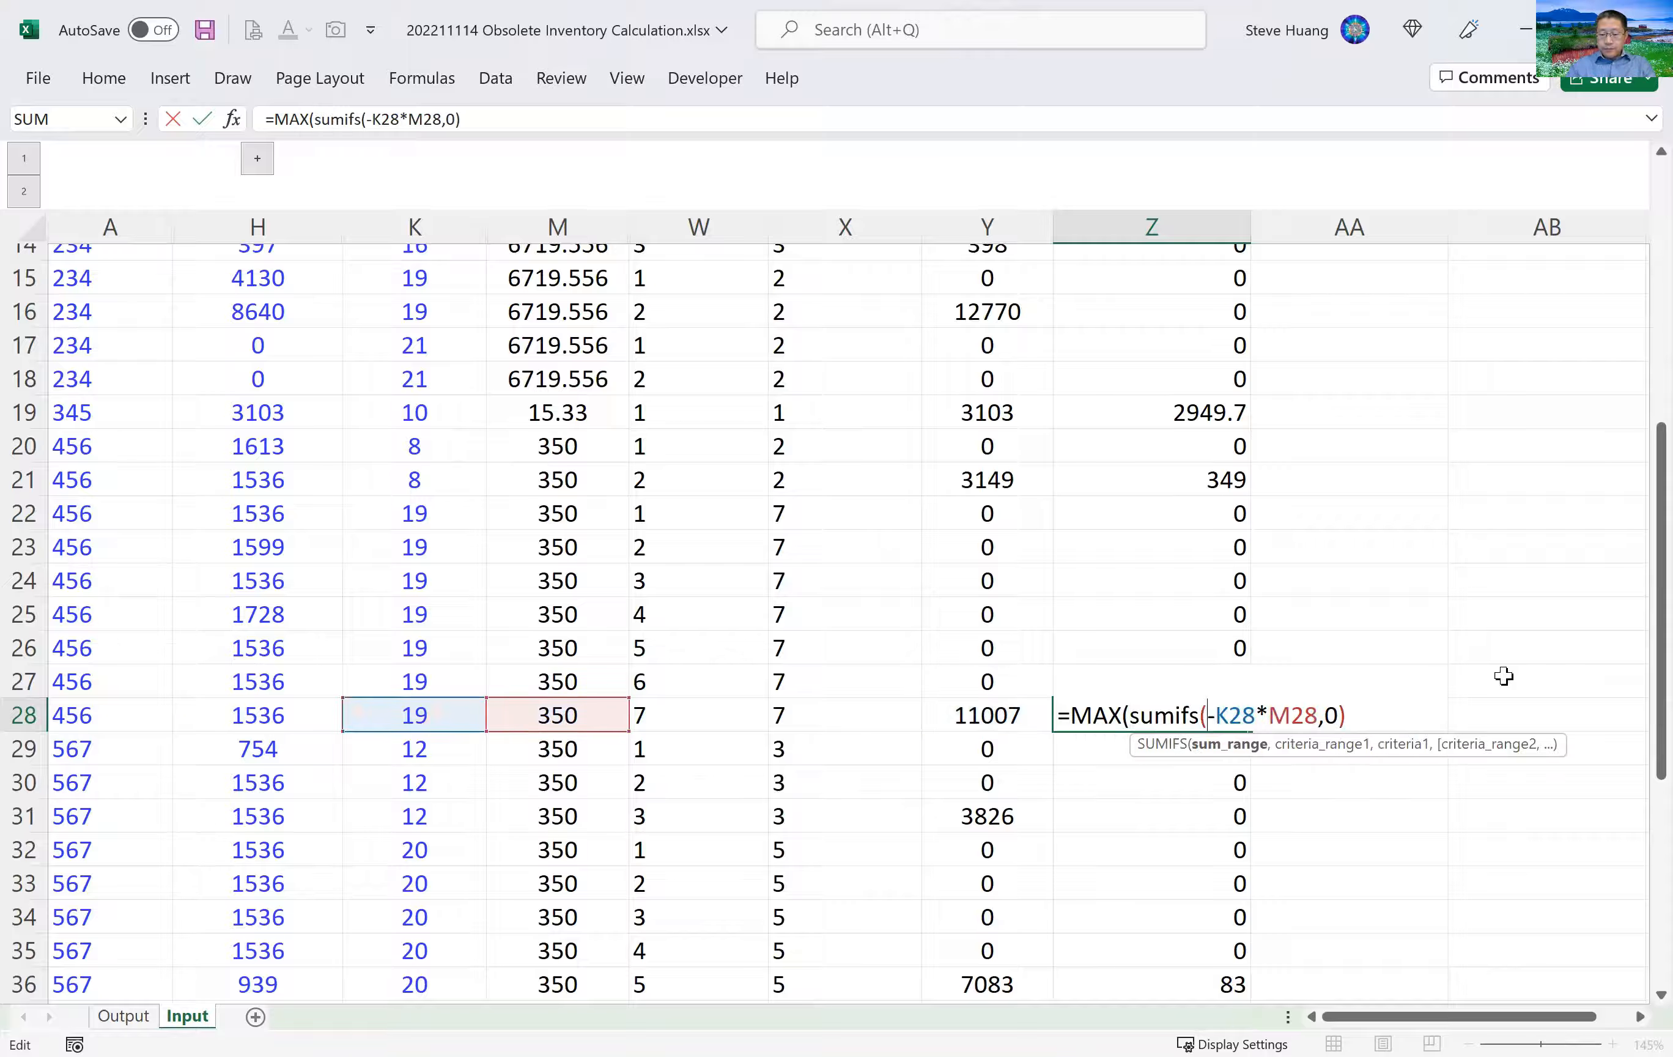
text())
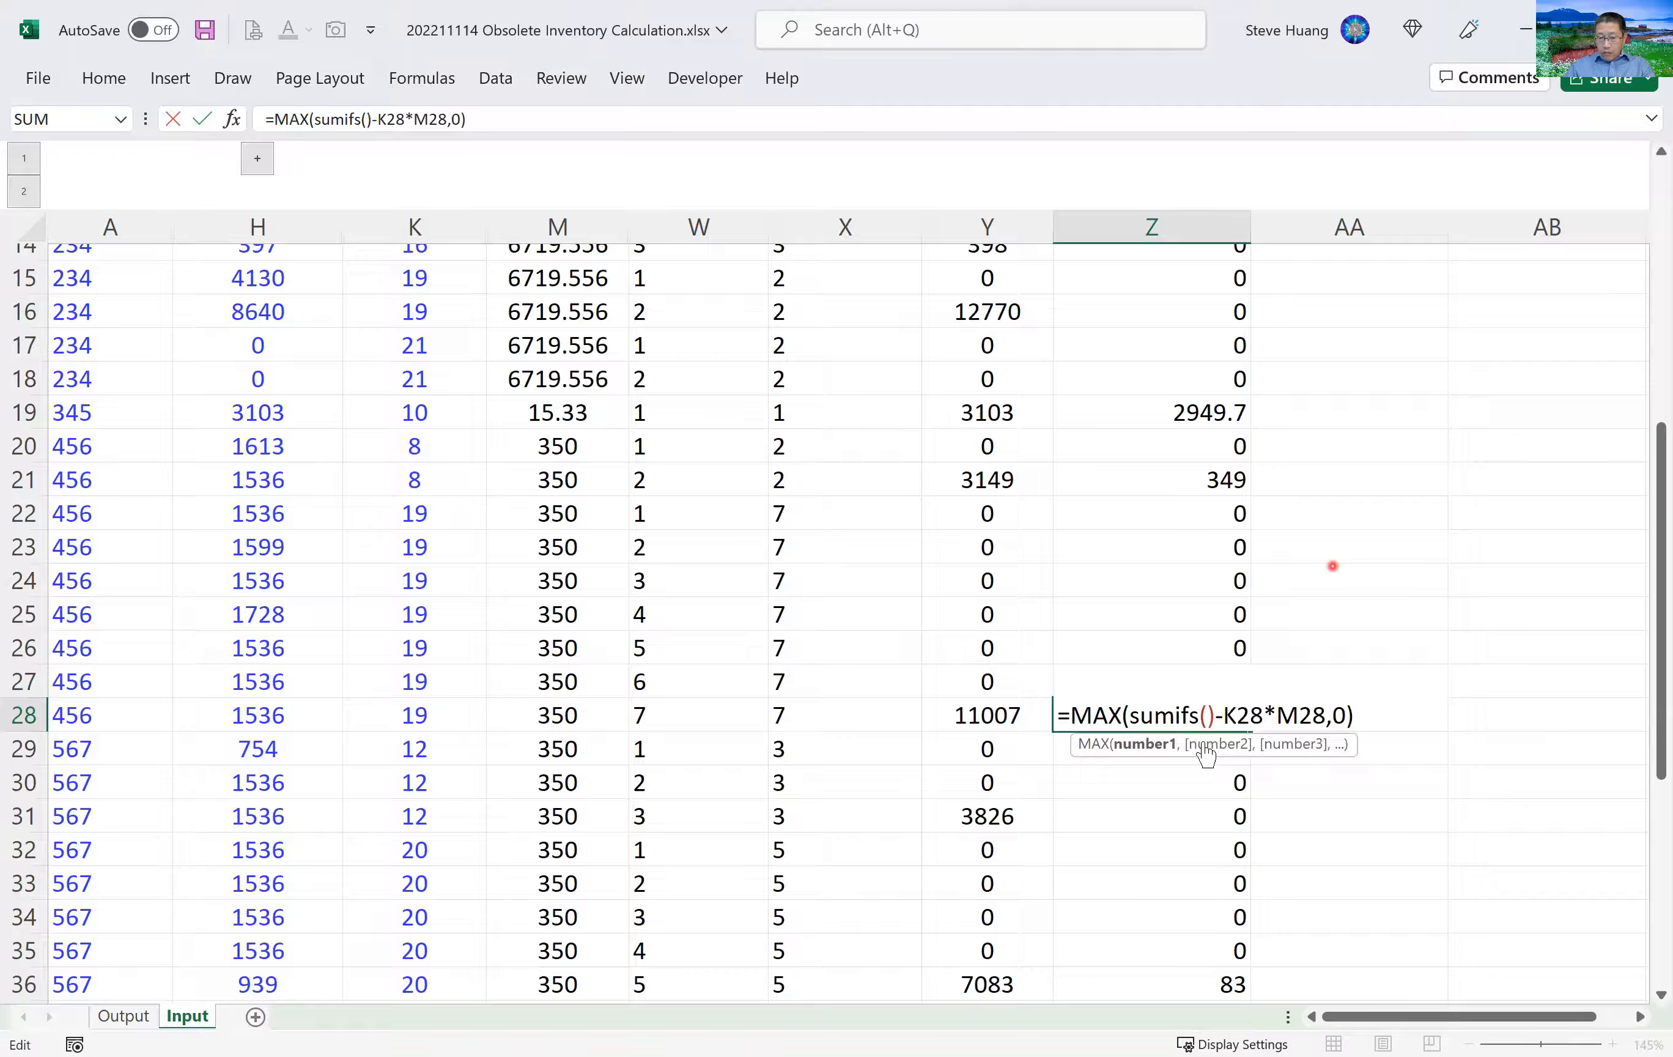
key(Left)
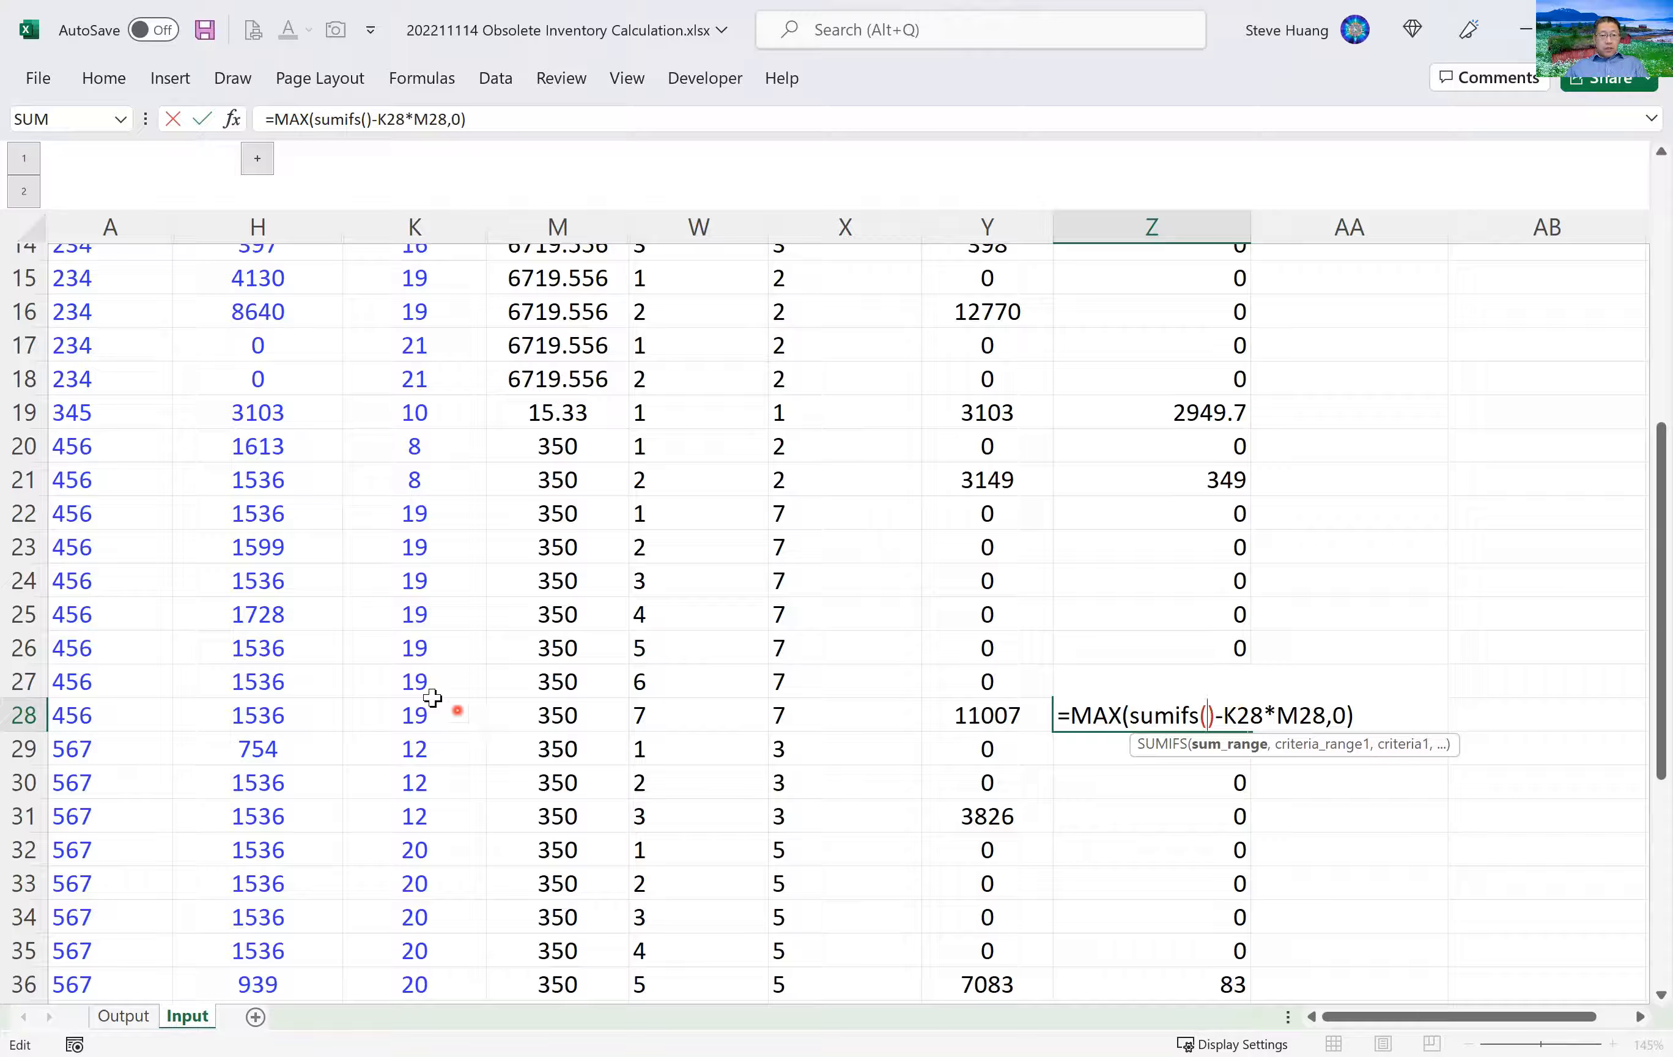
click(943, 715)
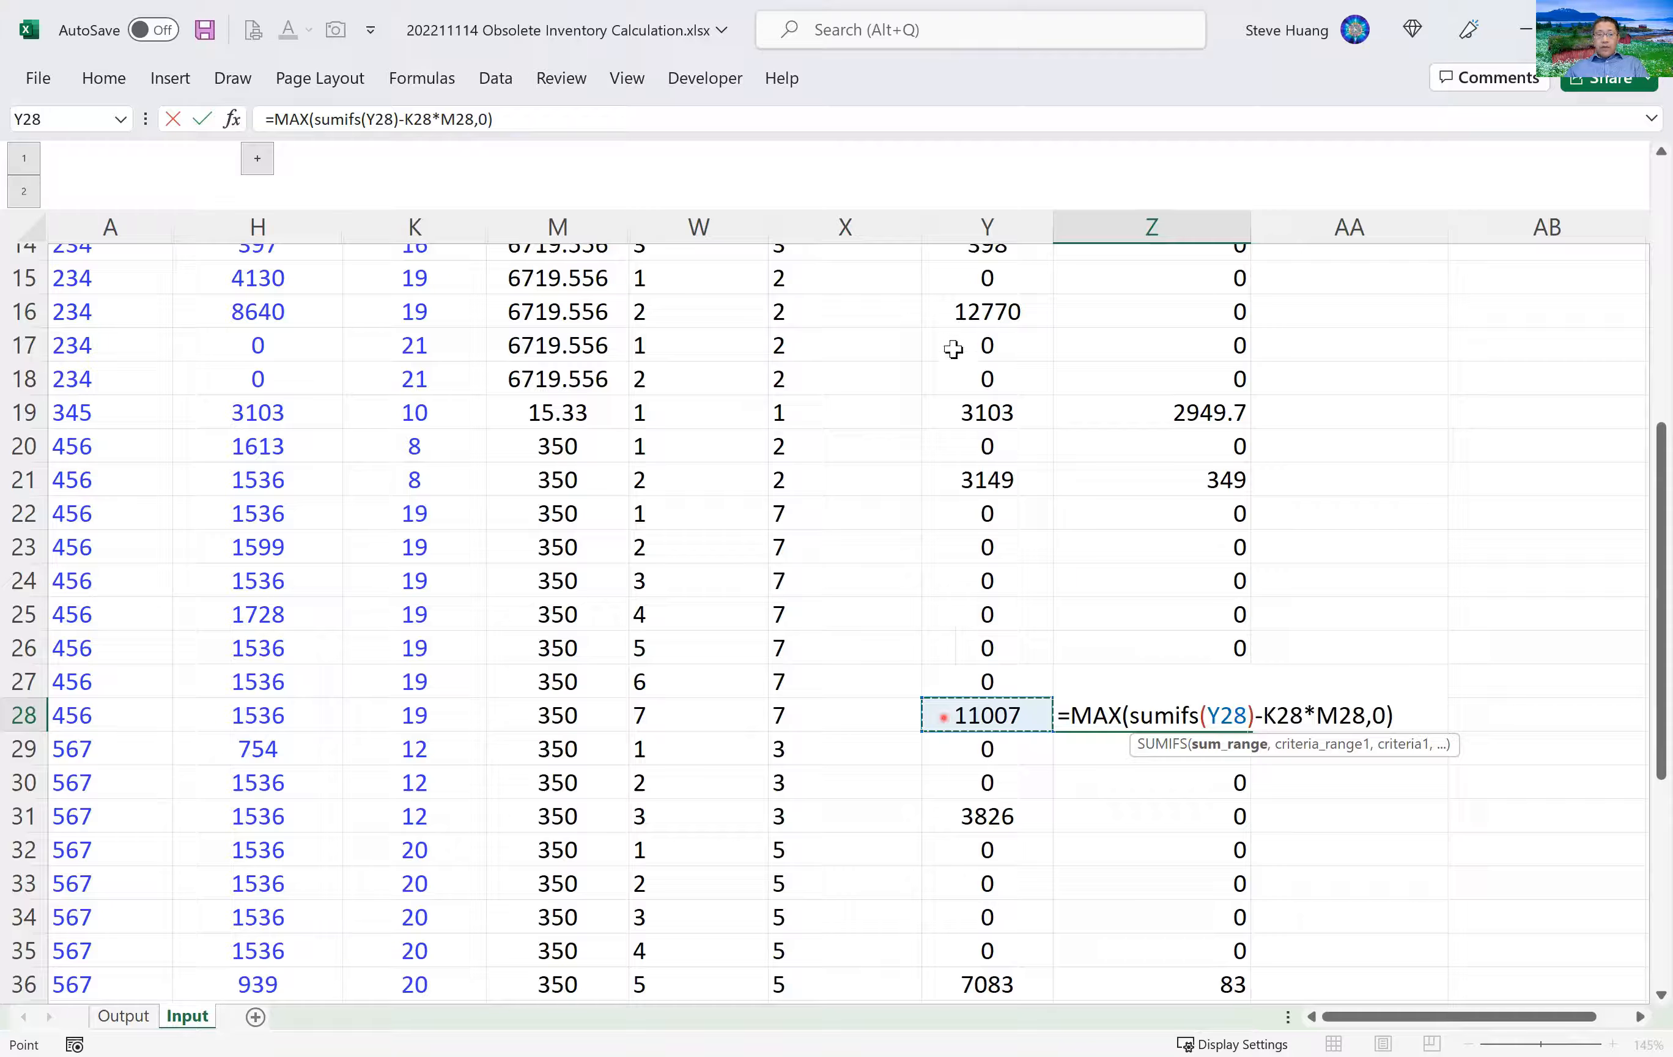
drag(953, 213, 1007, 391)
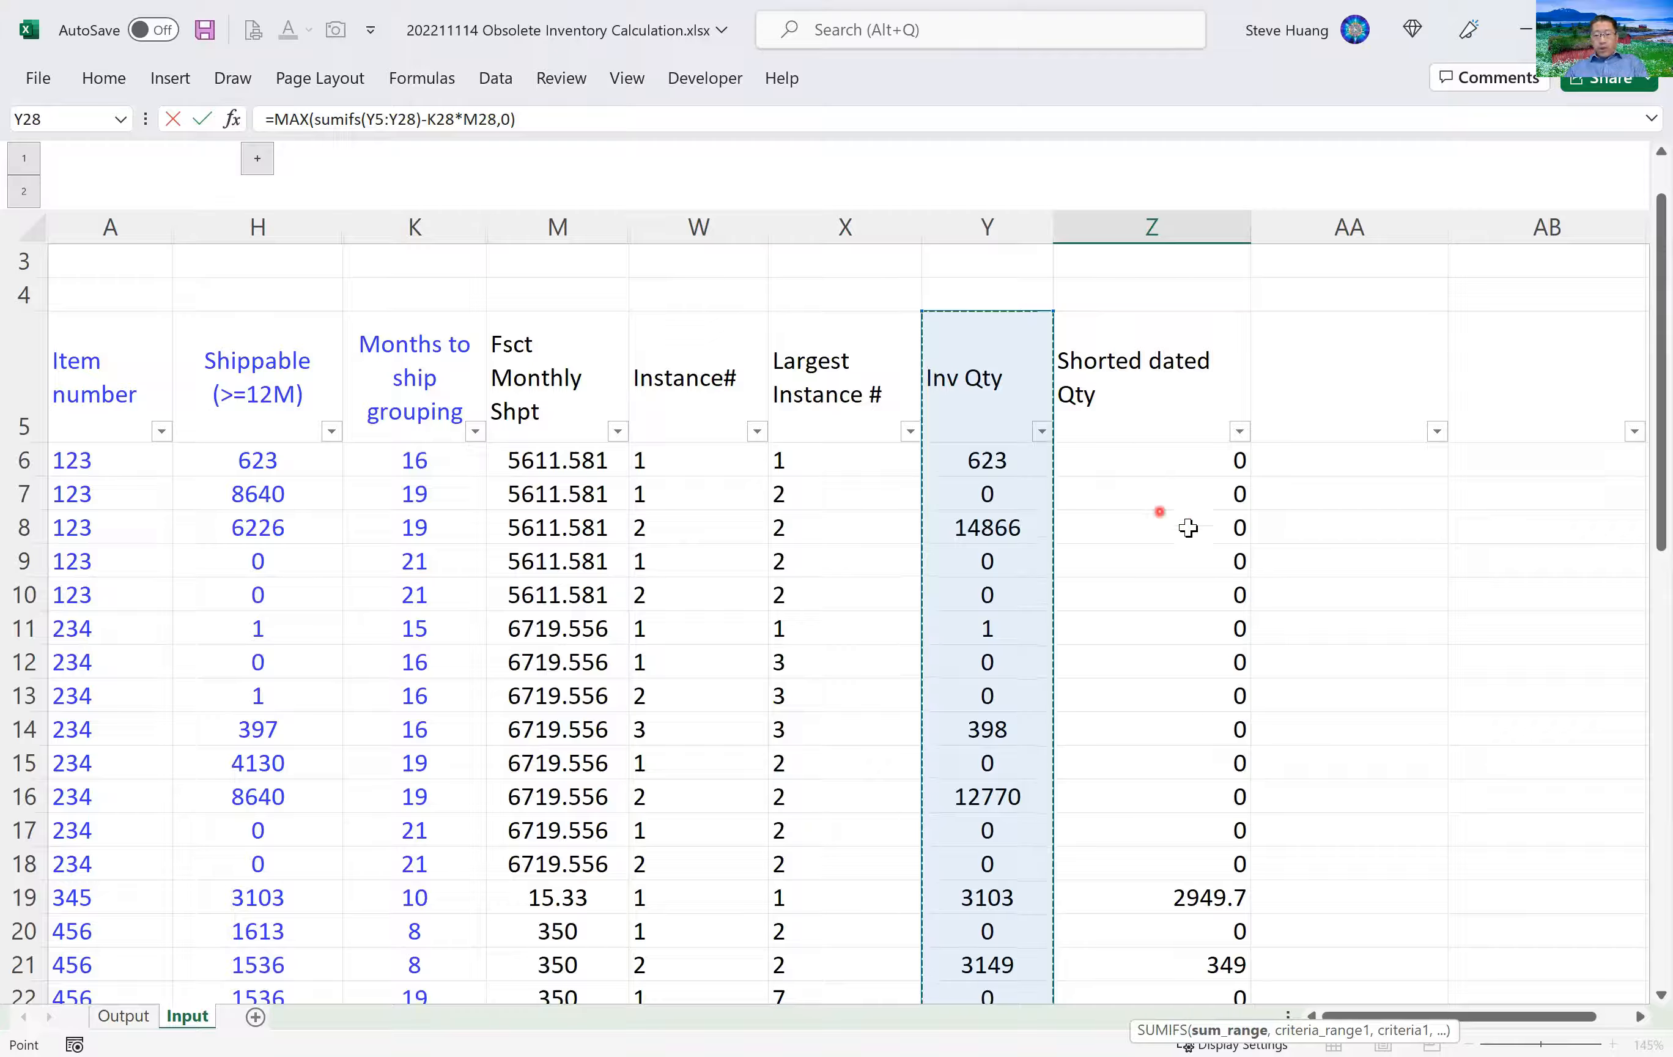
Add the item numbers A5:A28 as the criteria range and A28 as the criterion of the SUMIFS in Z28.
text(,)
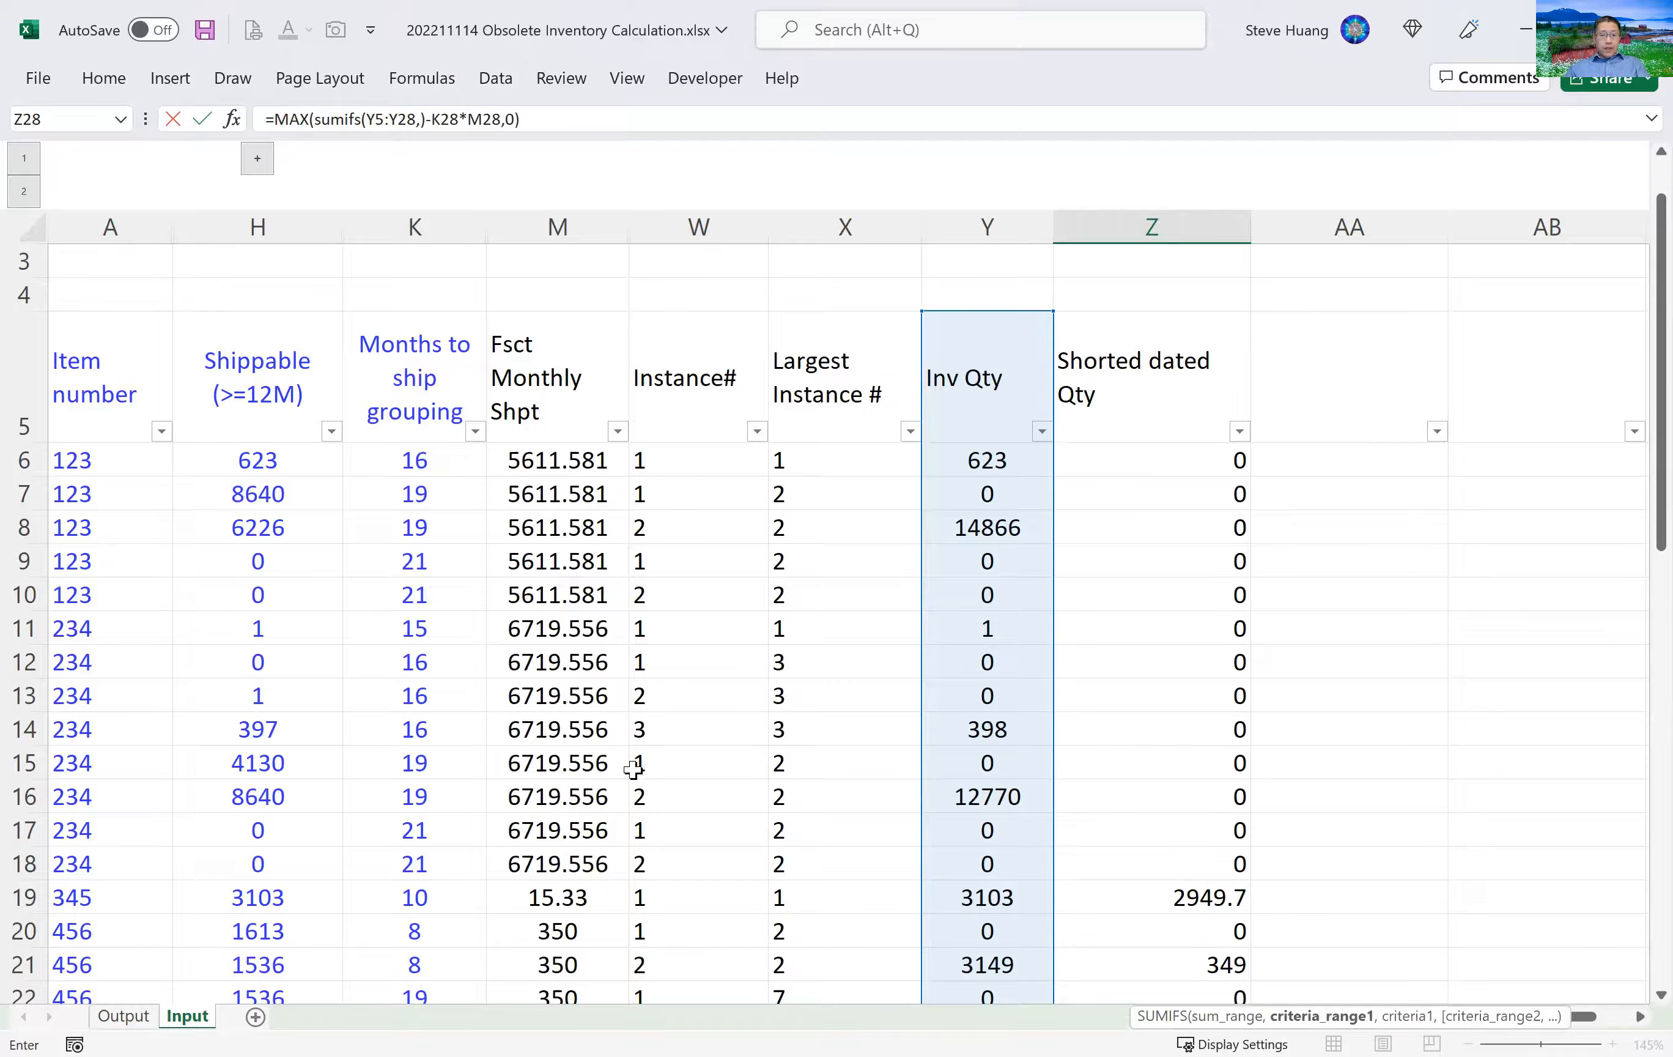
scroll(447, 670, up, 1)
click(109, 412)
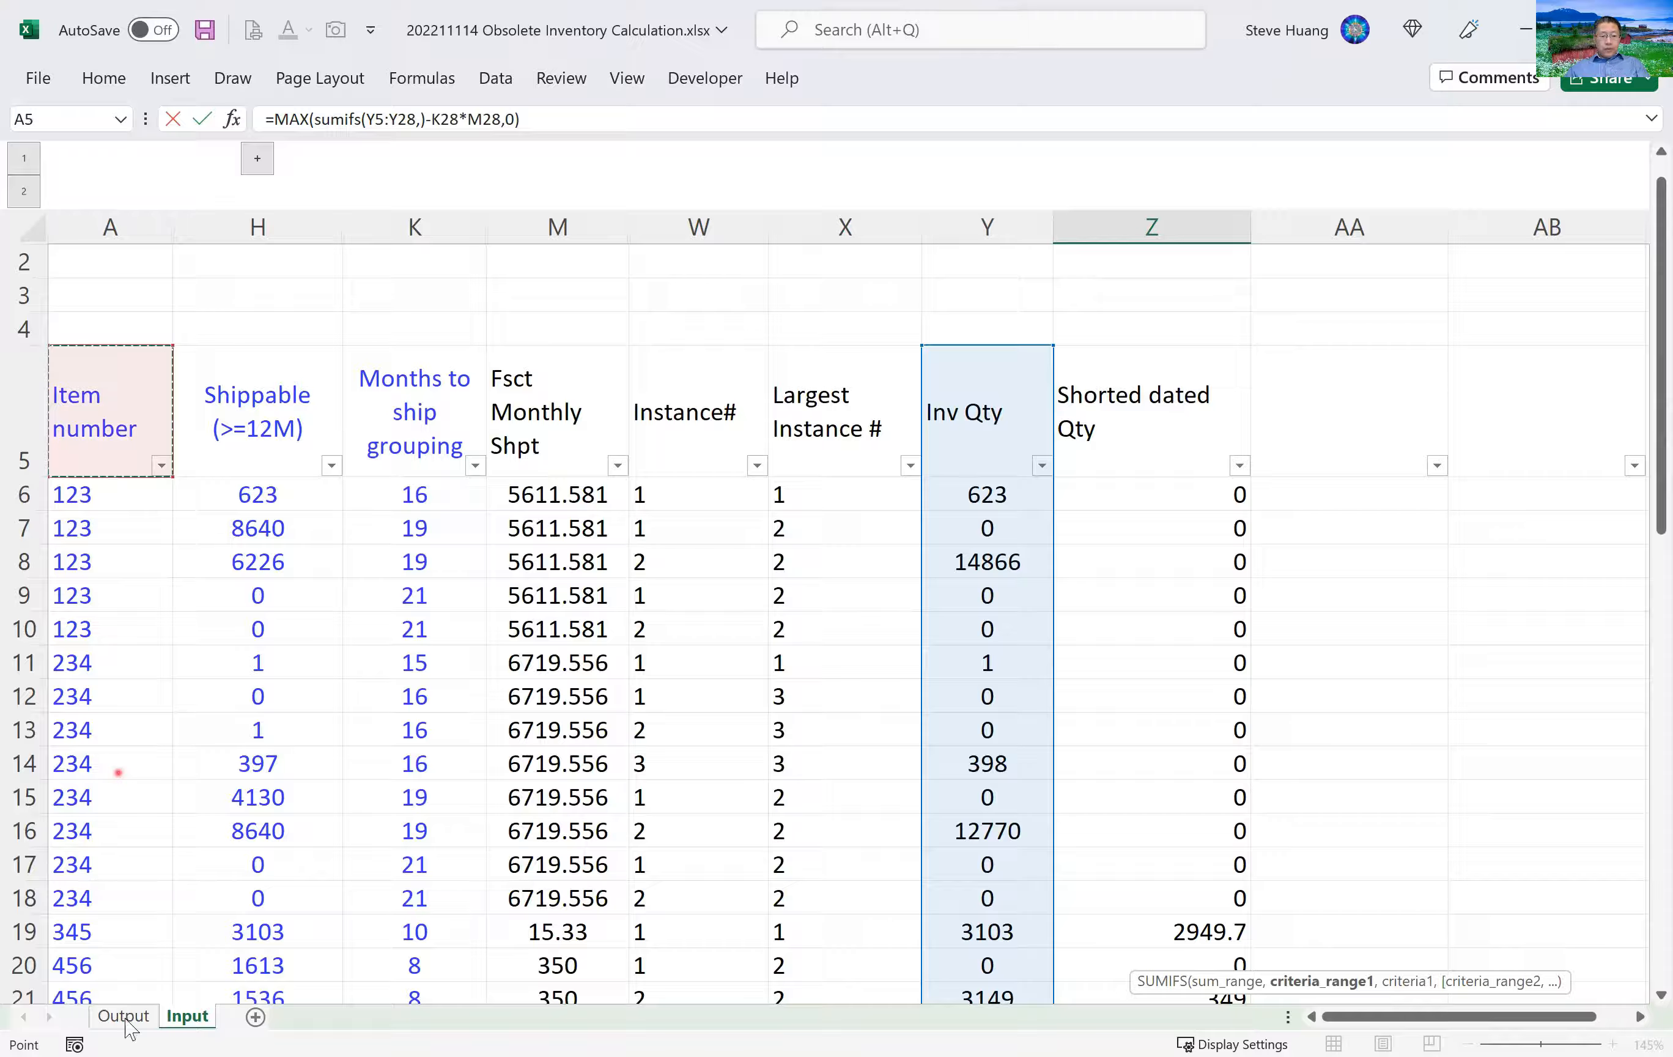
drag(126, 1027, 128, 809)
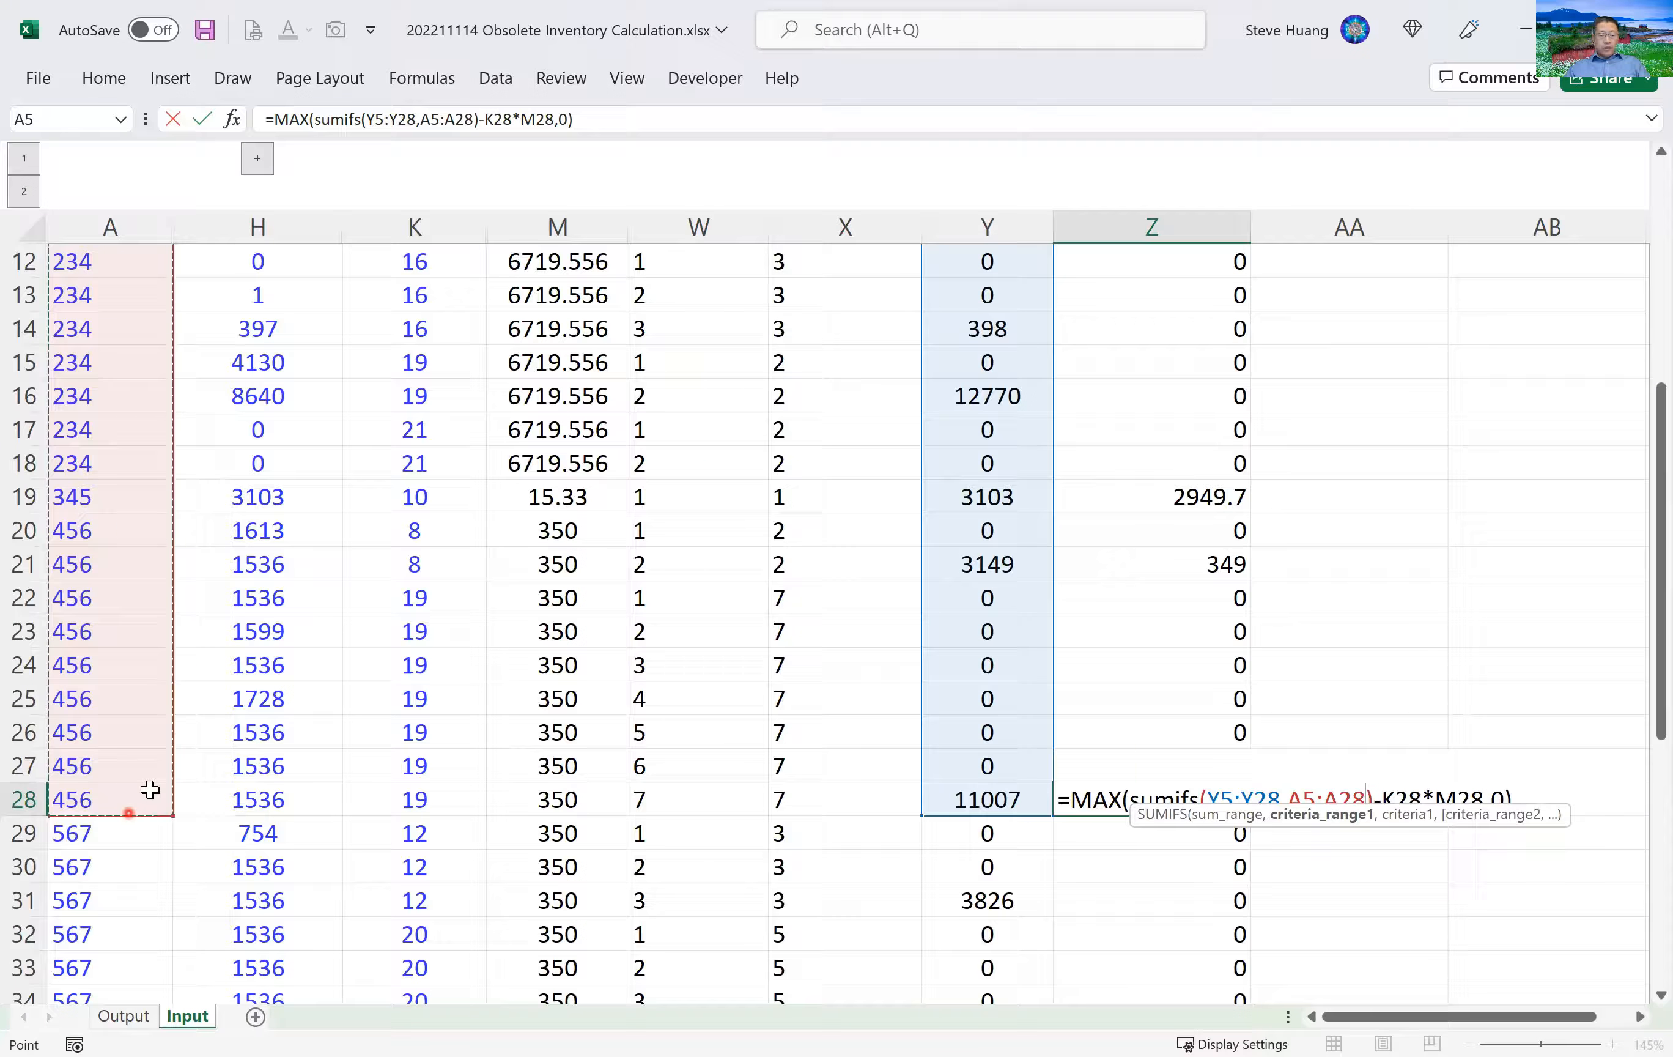
text(,)
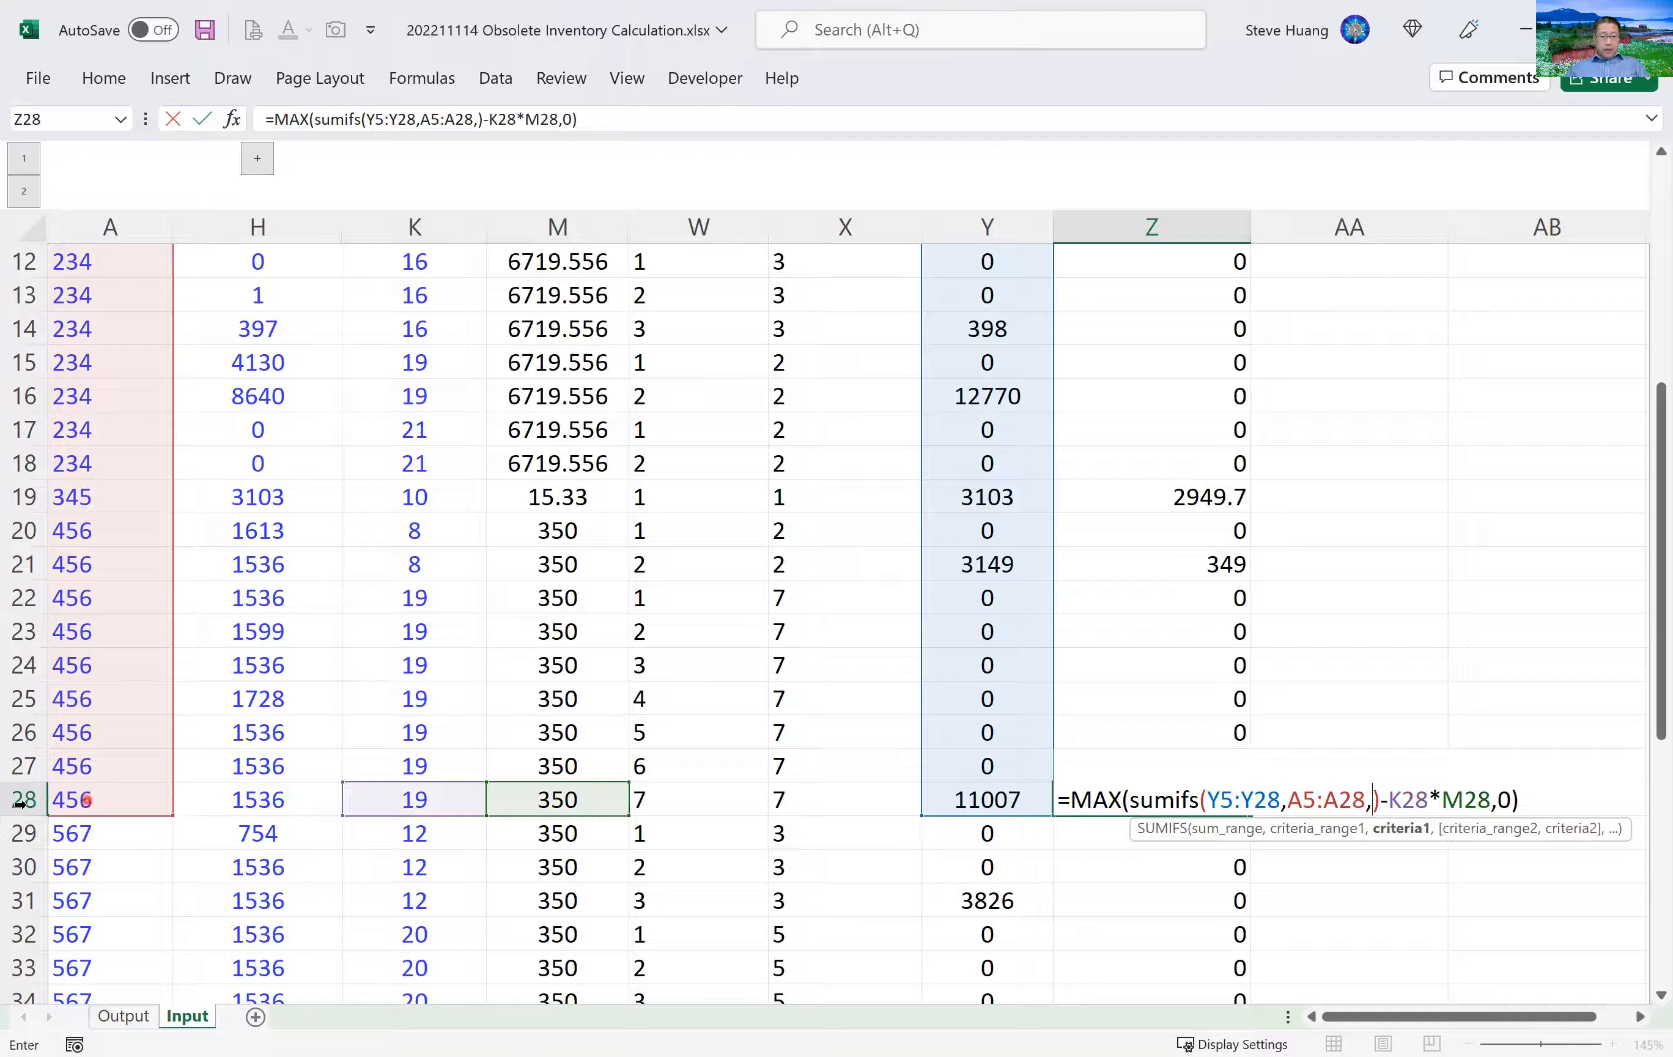
click(52, 802)
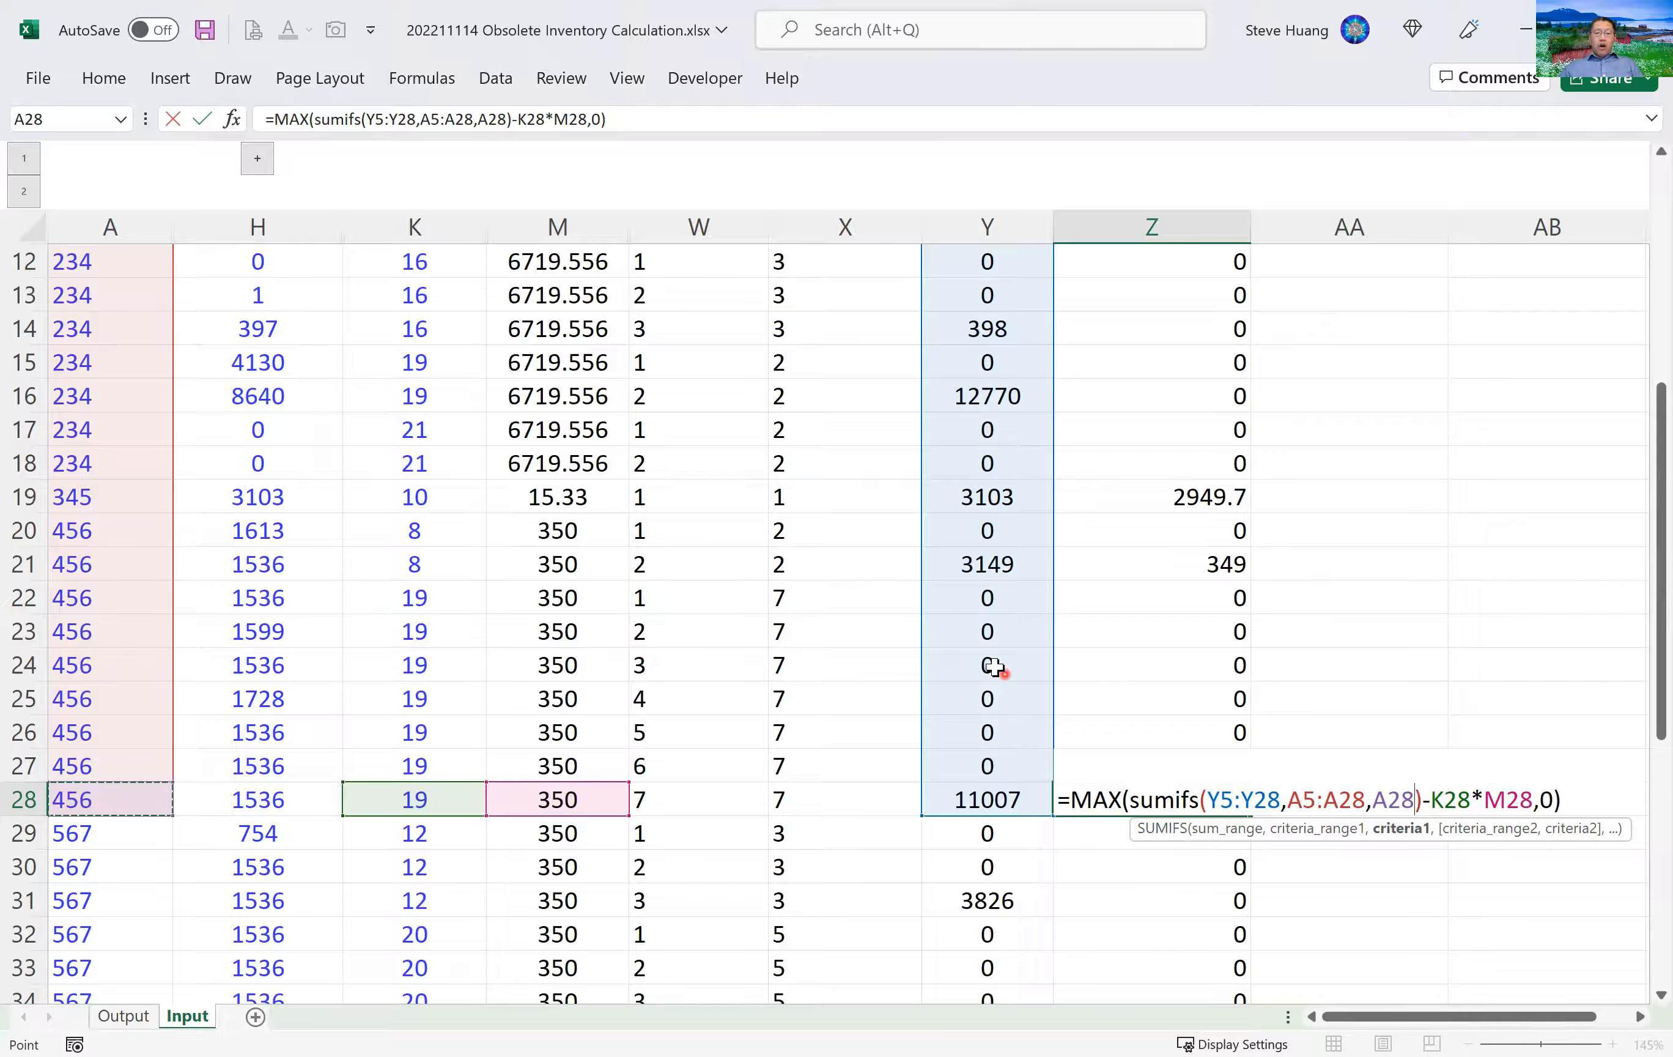
Lock the starting rows of both SUMIFS ranges as Y$5 and A$5, and commit the Z28 formula.
scroll(995, 666, up, 4)
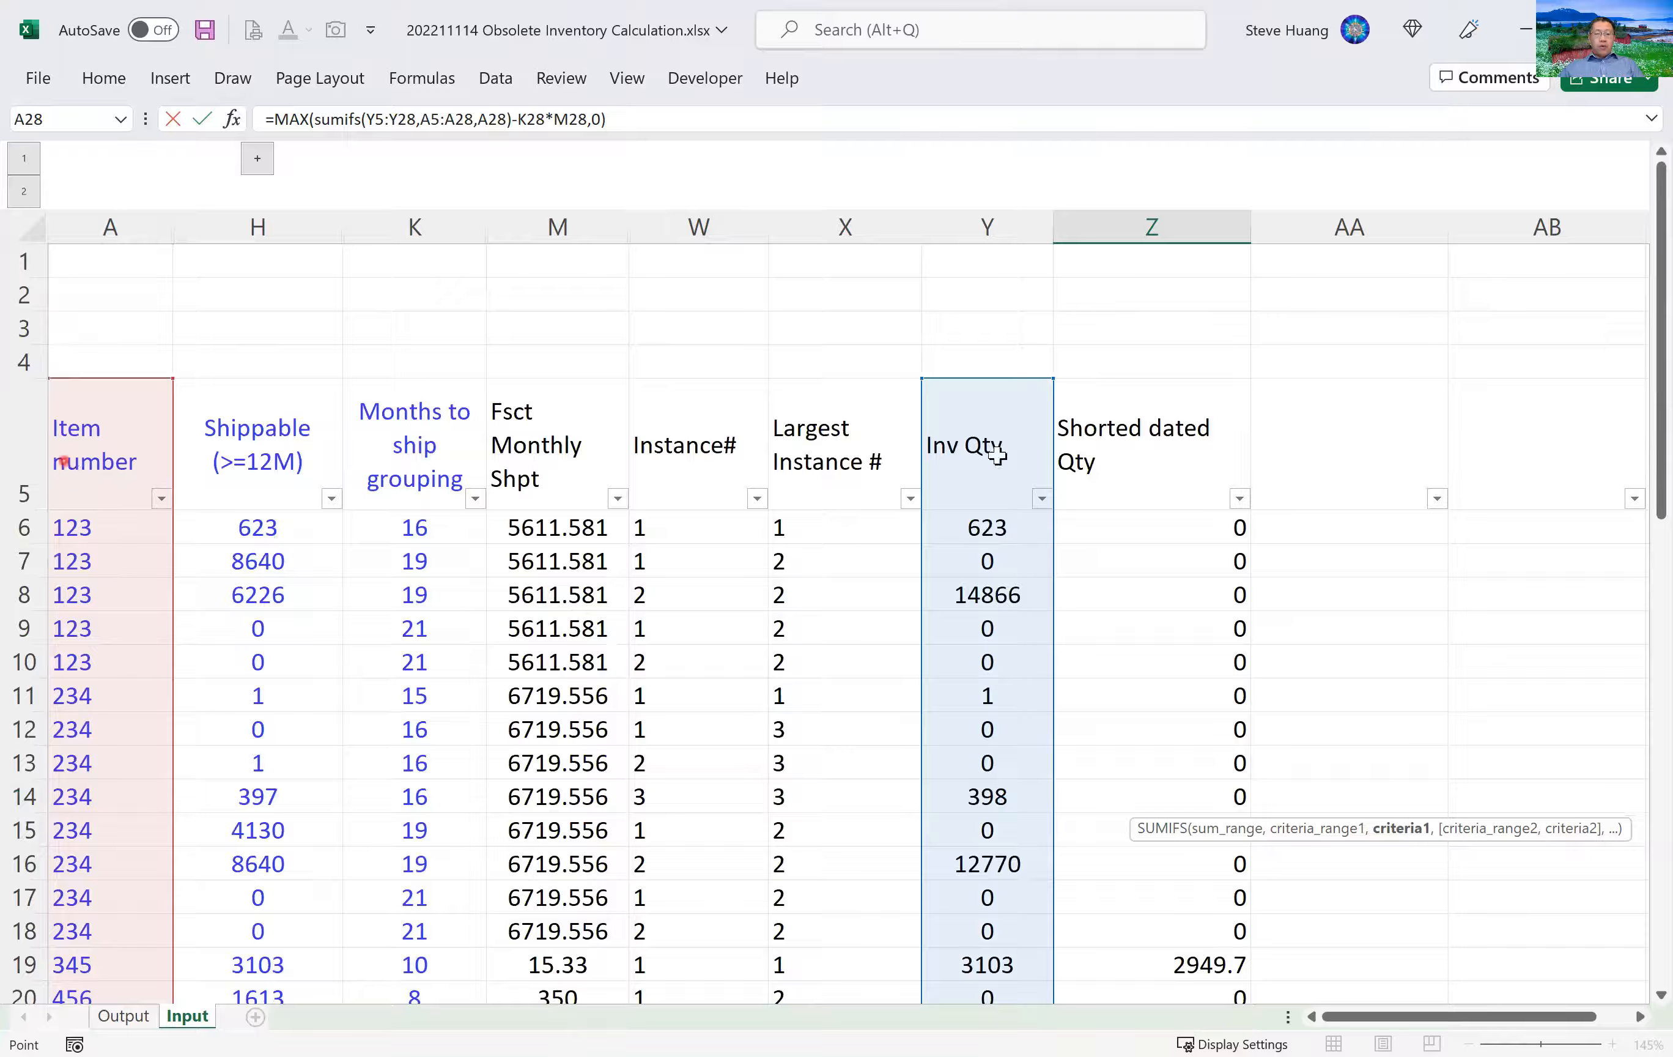
scroll(1012, 615, down, 2)
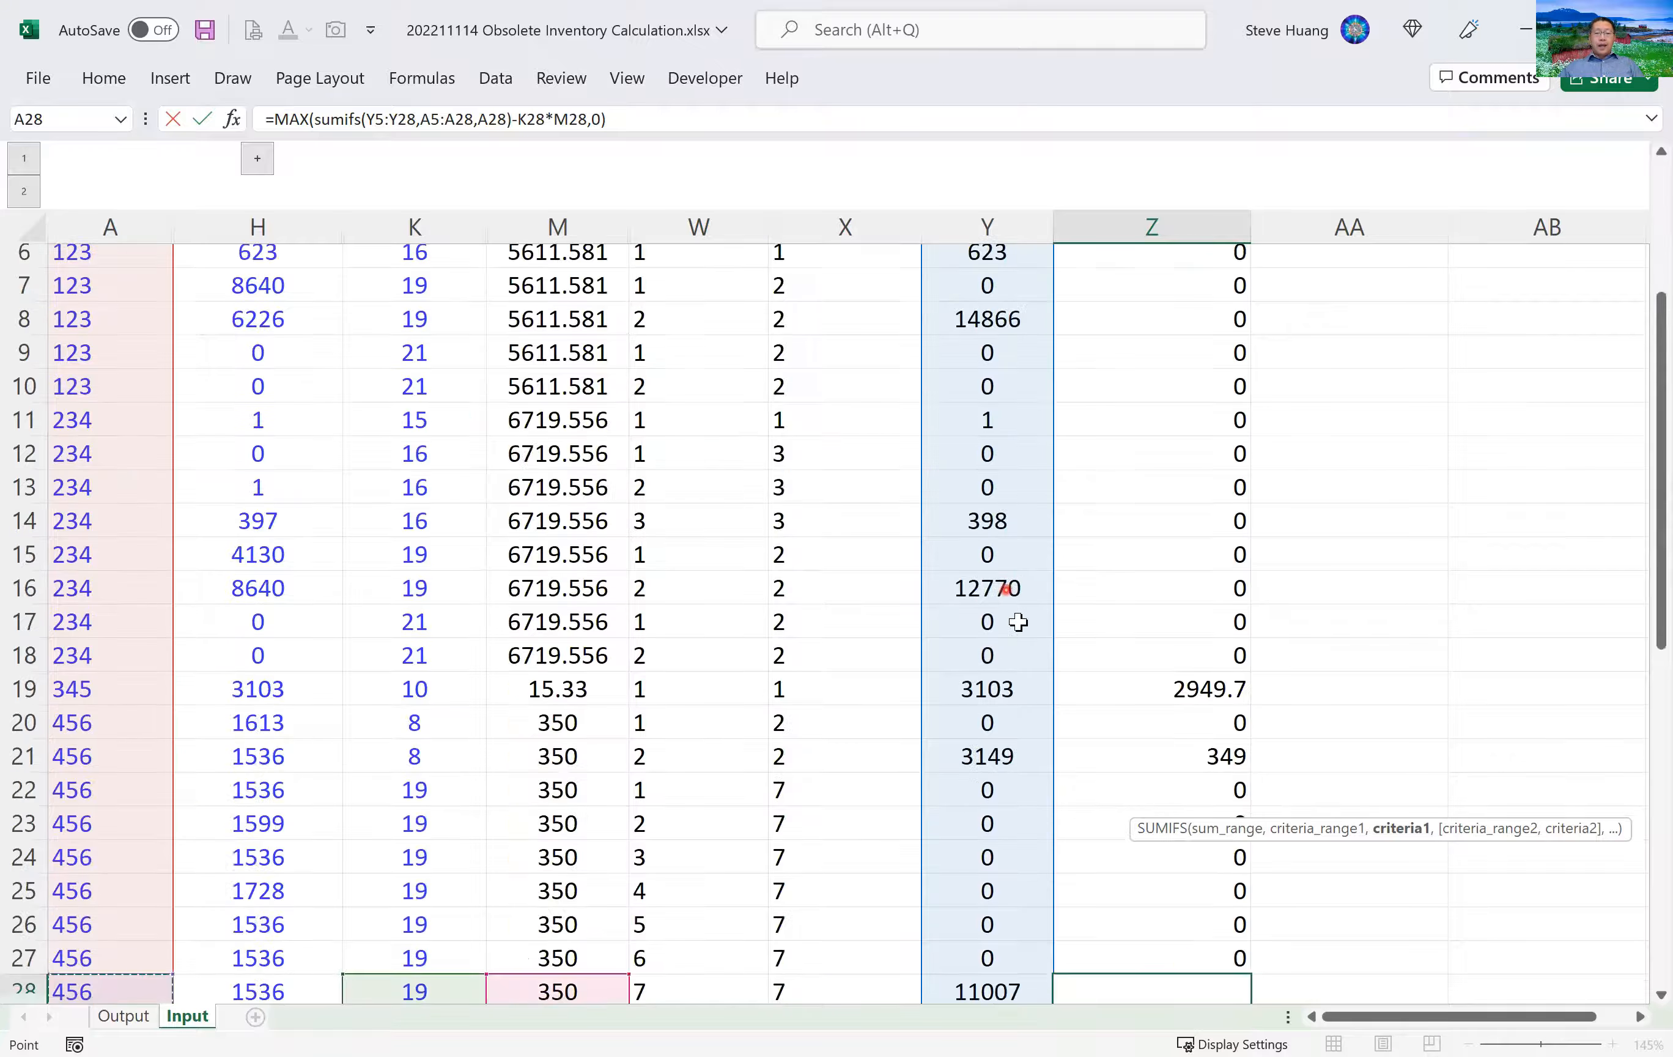
scroll(1151, 921, down, 1)
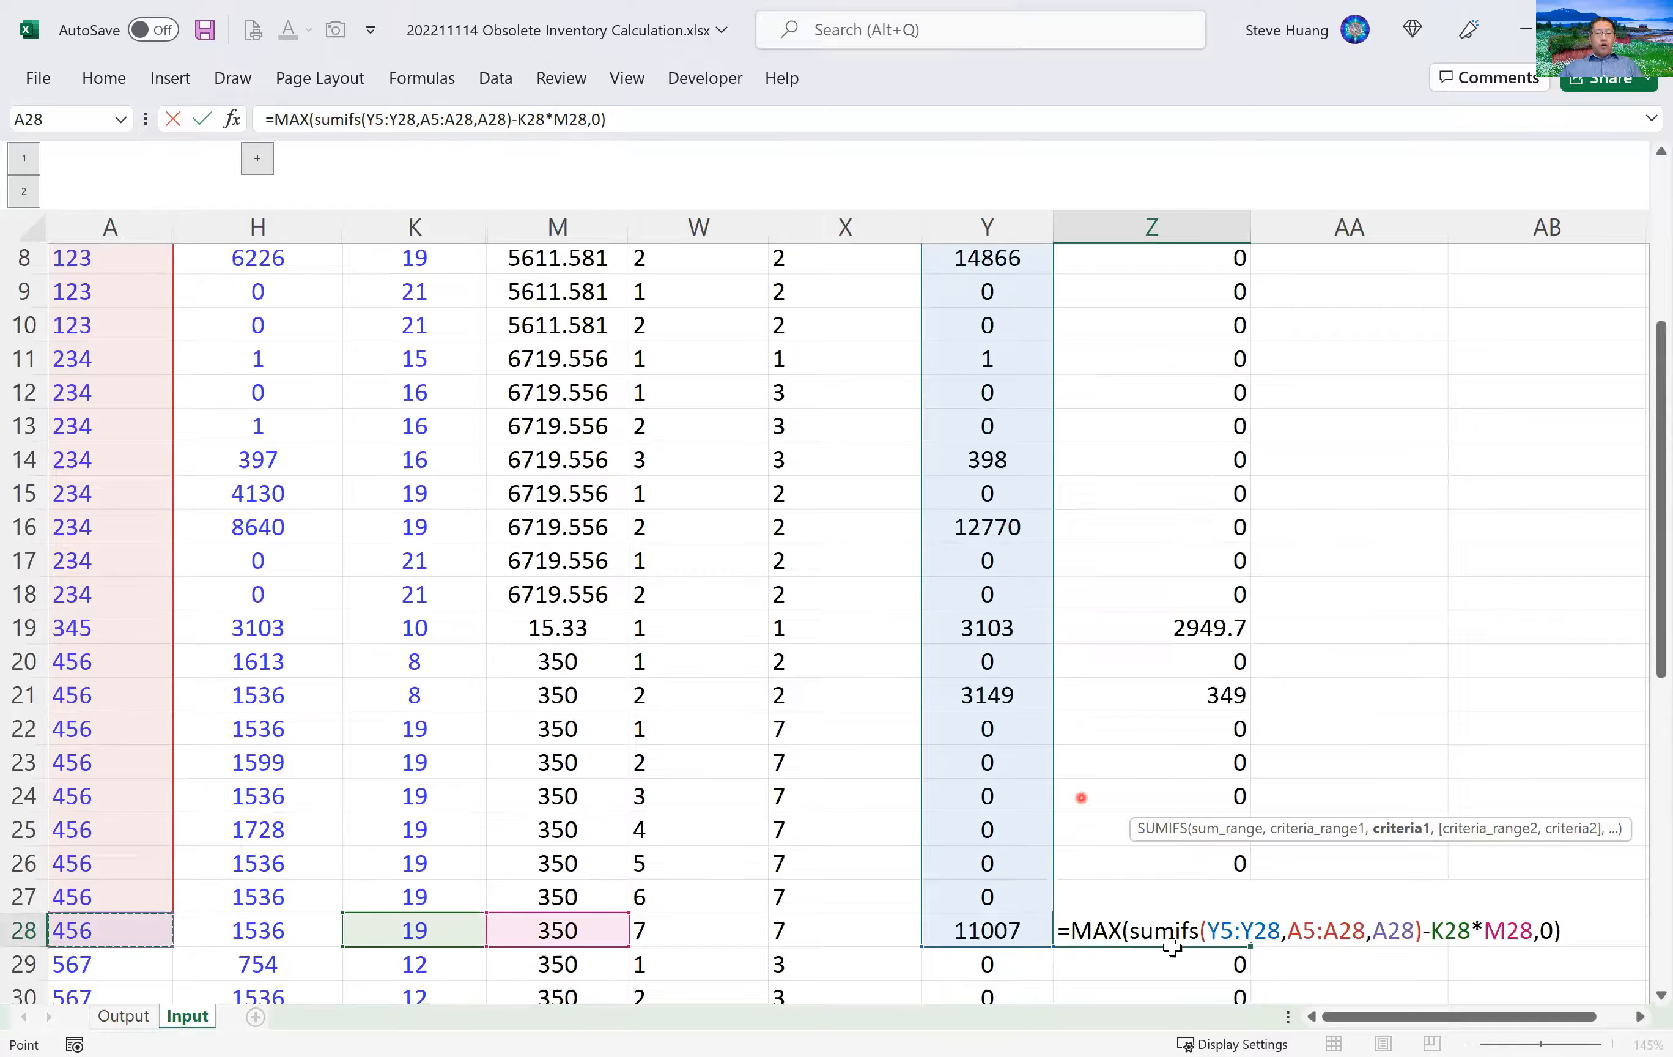
scroll(1169, 945, down, 3)
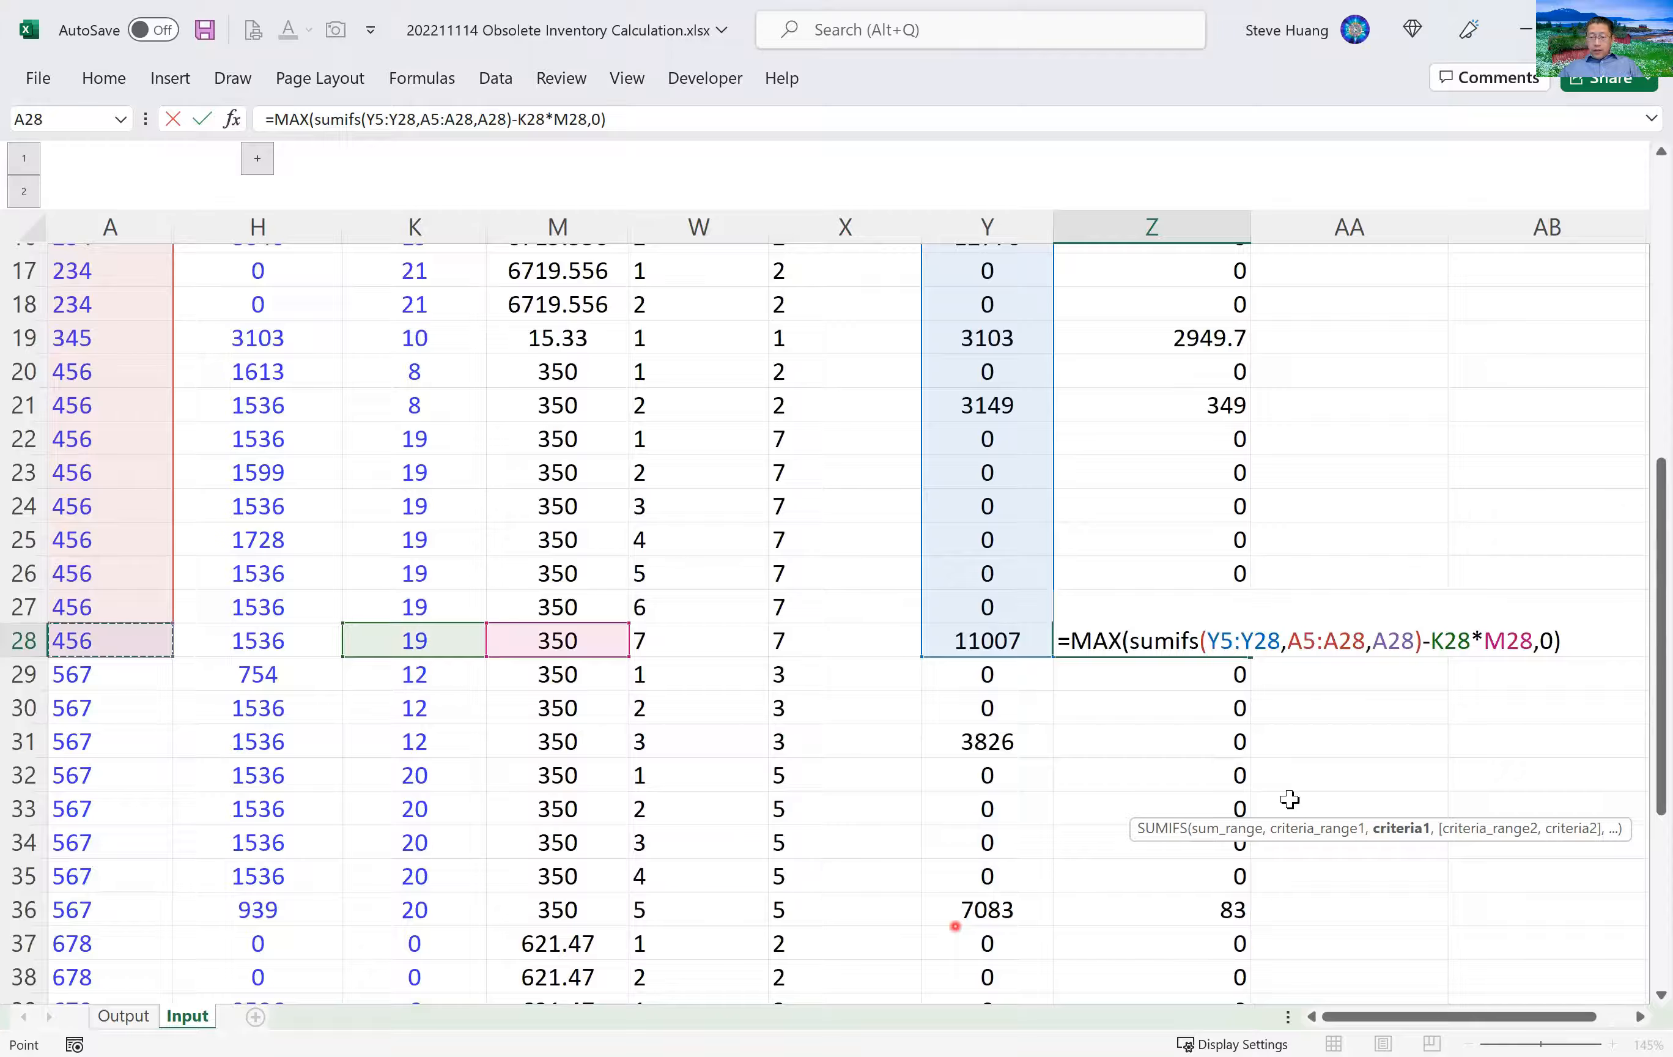
click(1221, 637)
text($)
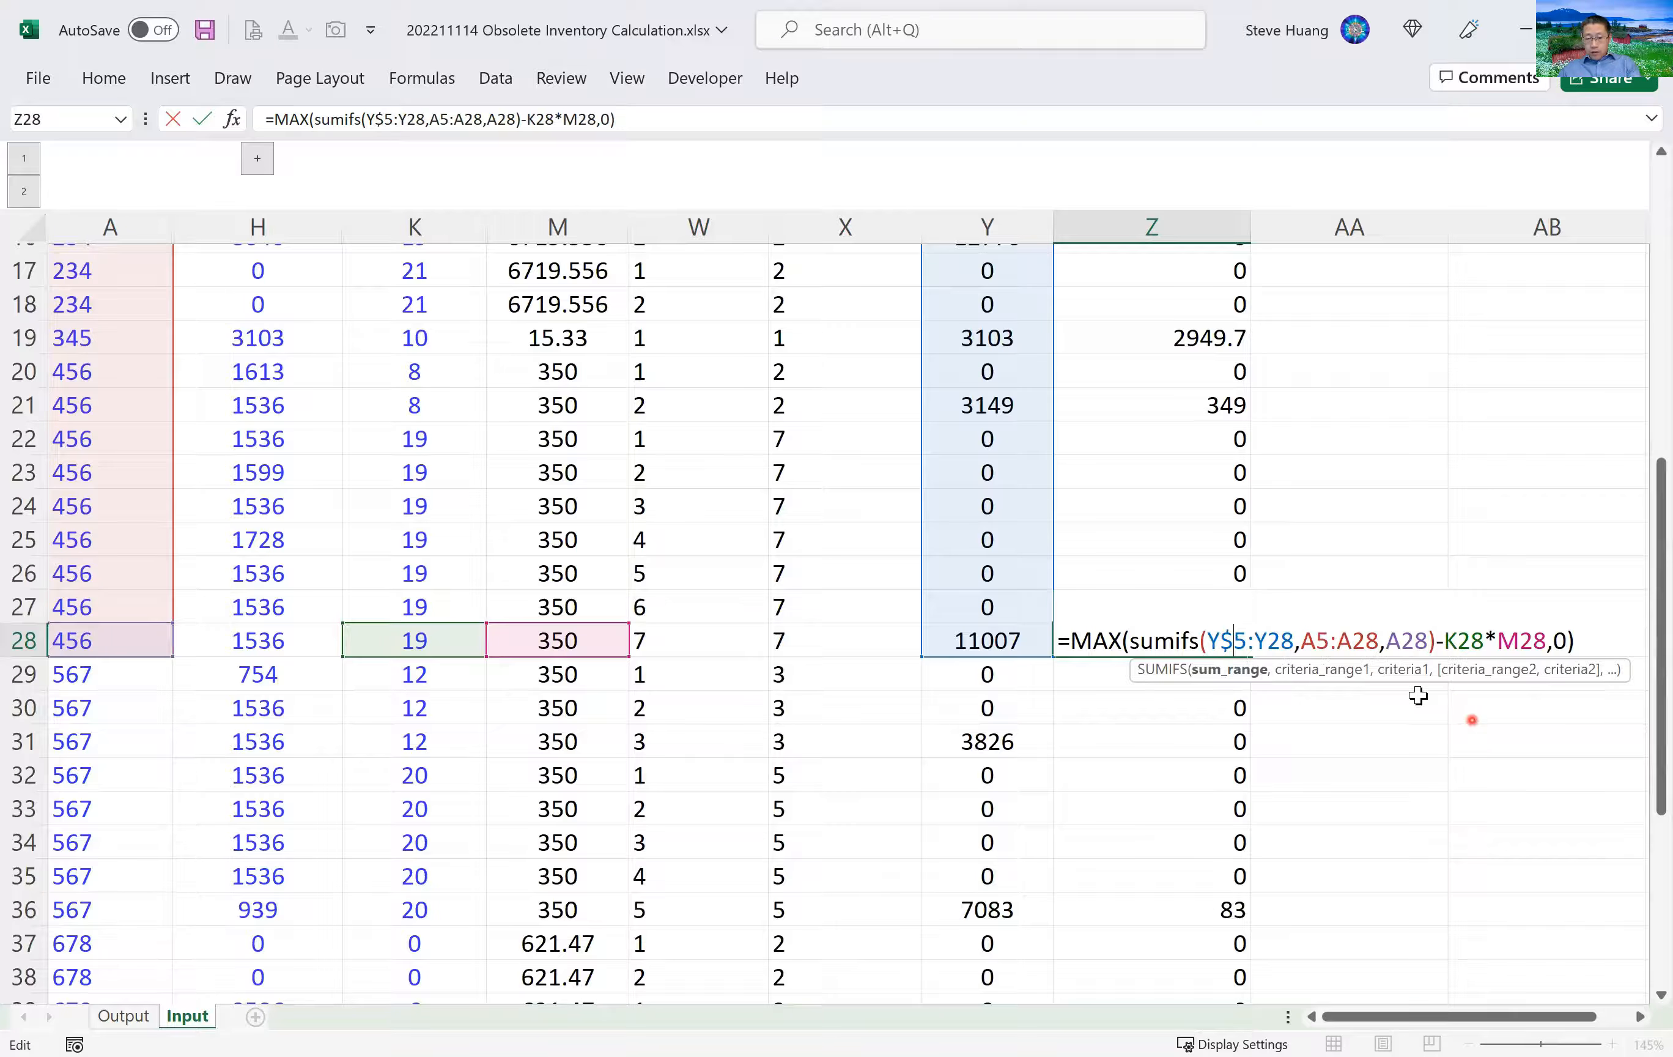
click(1318, 638)
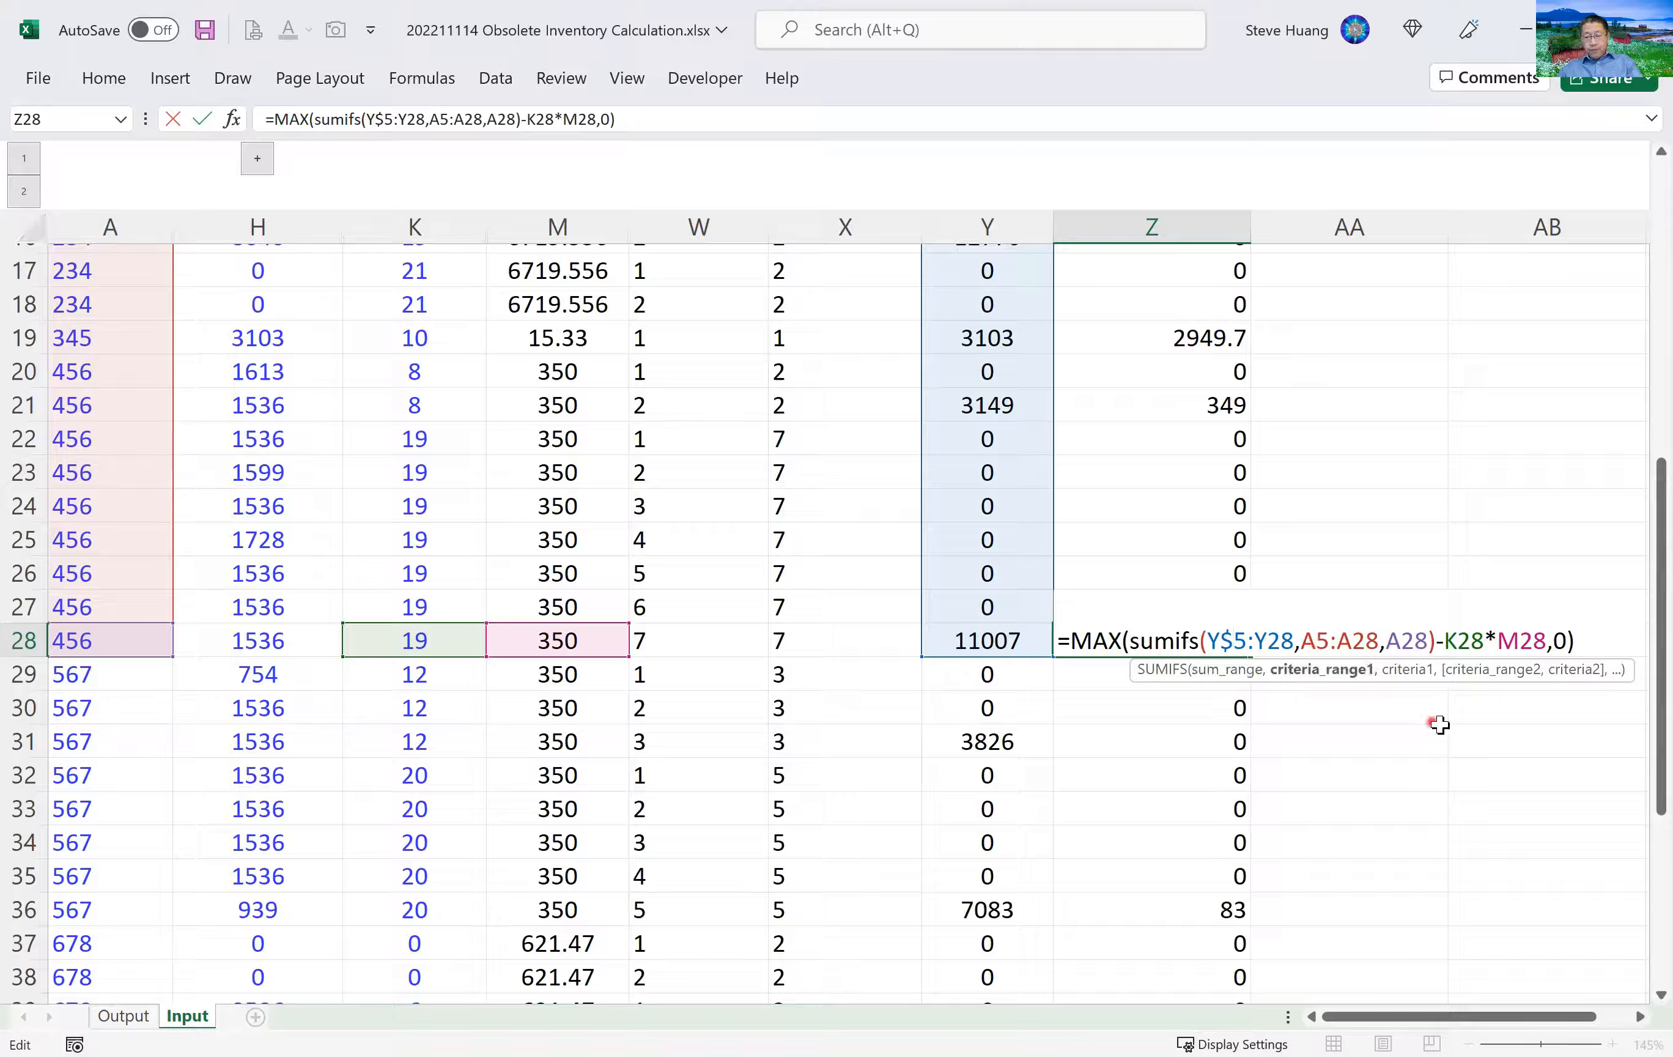
text($)
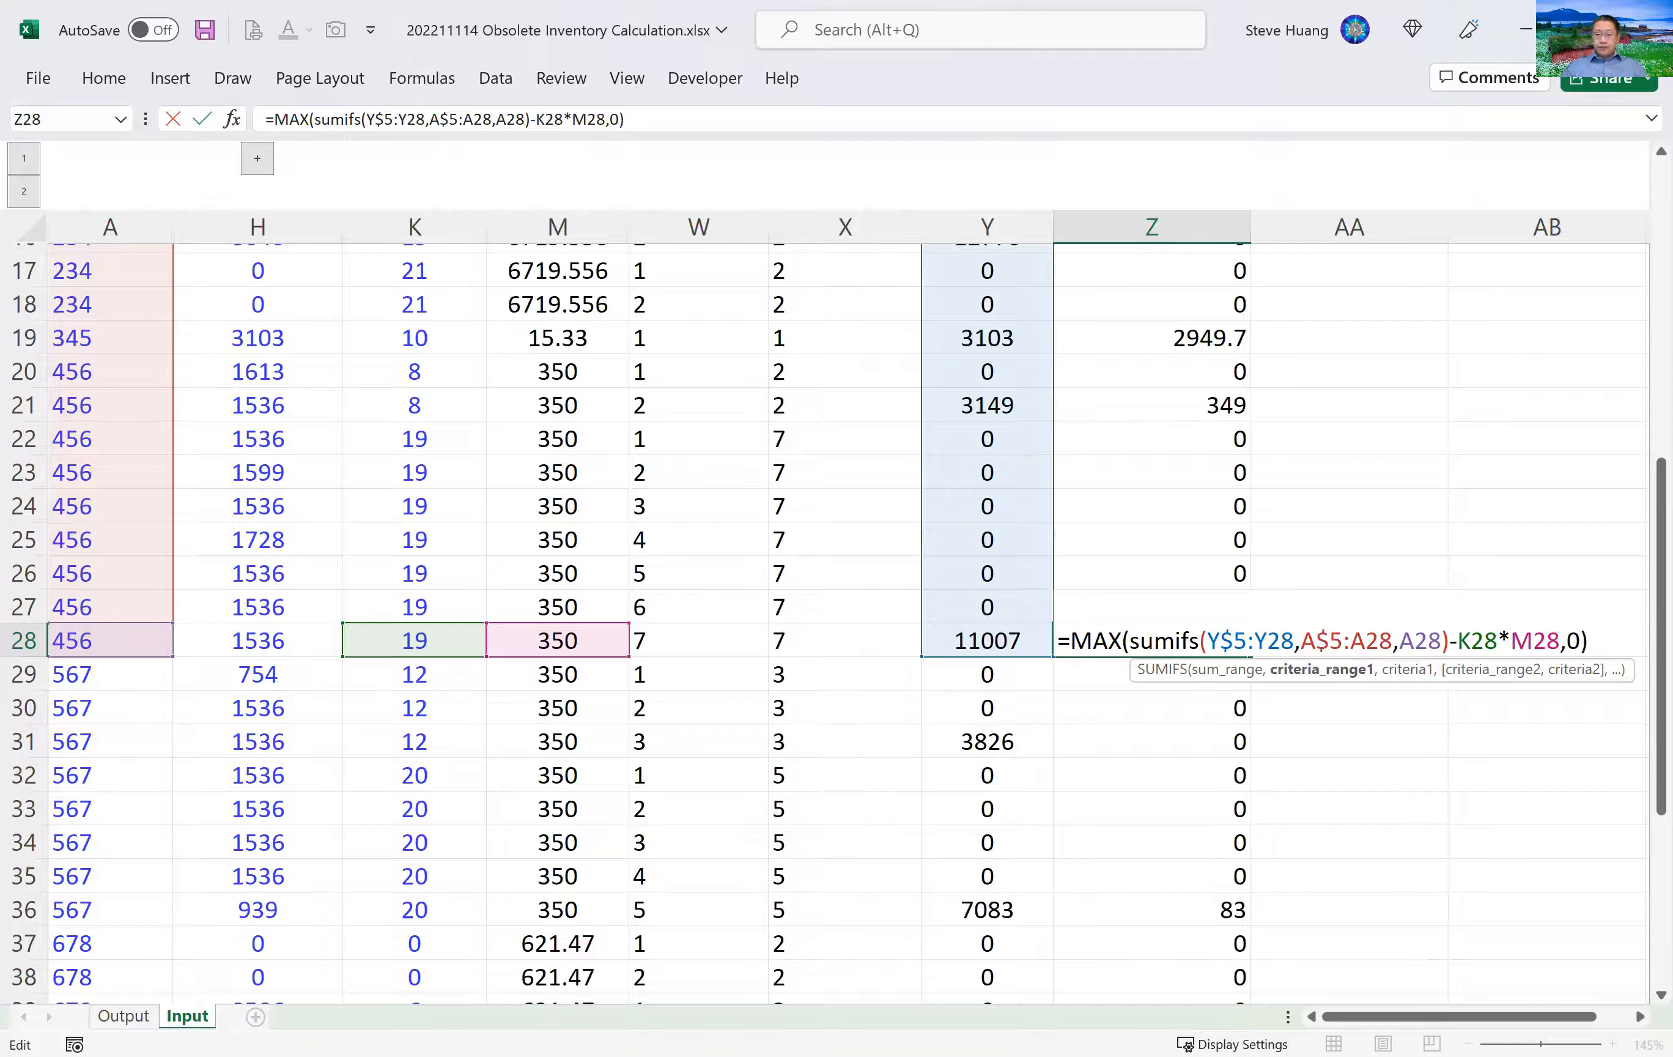
key(Return)
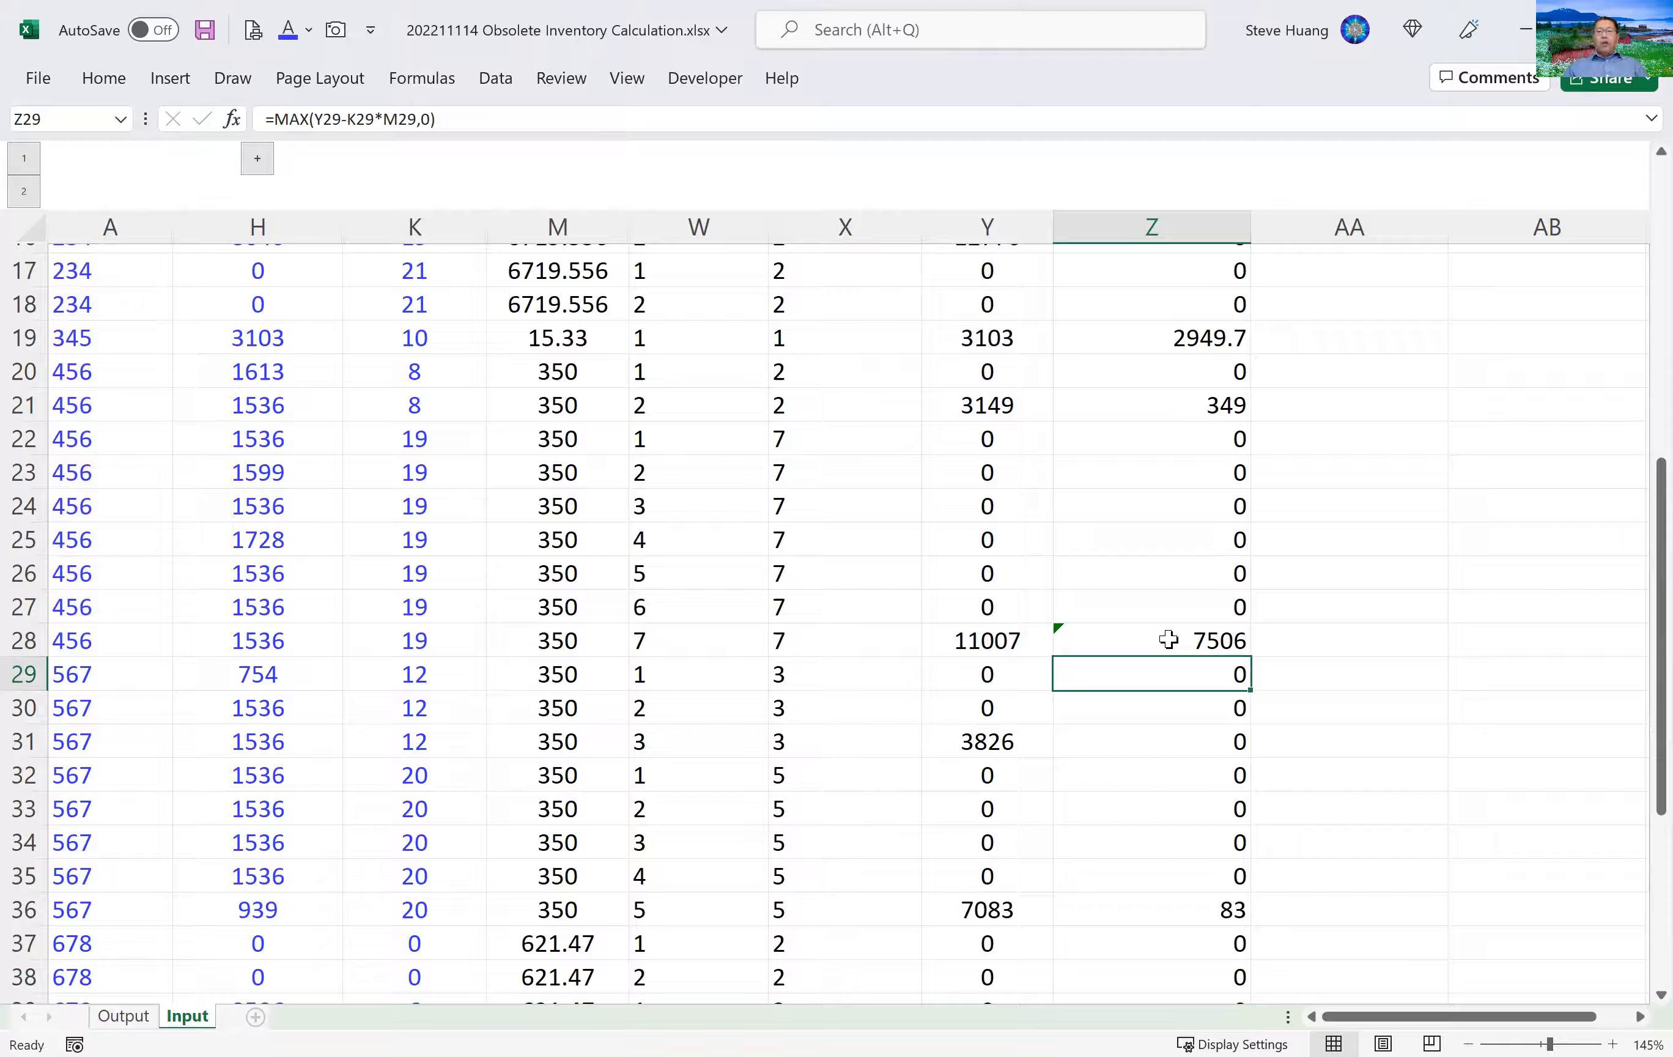
Reopen the Z28 formula and insert -sumifs() between the existing SUMIFS and -K28*M28.
click(1168, 639)
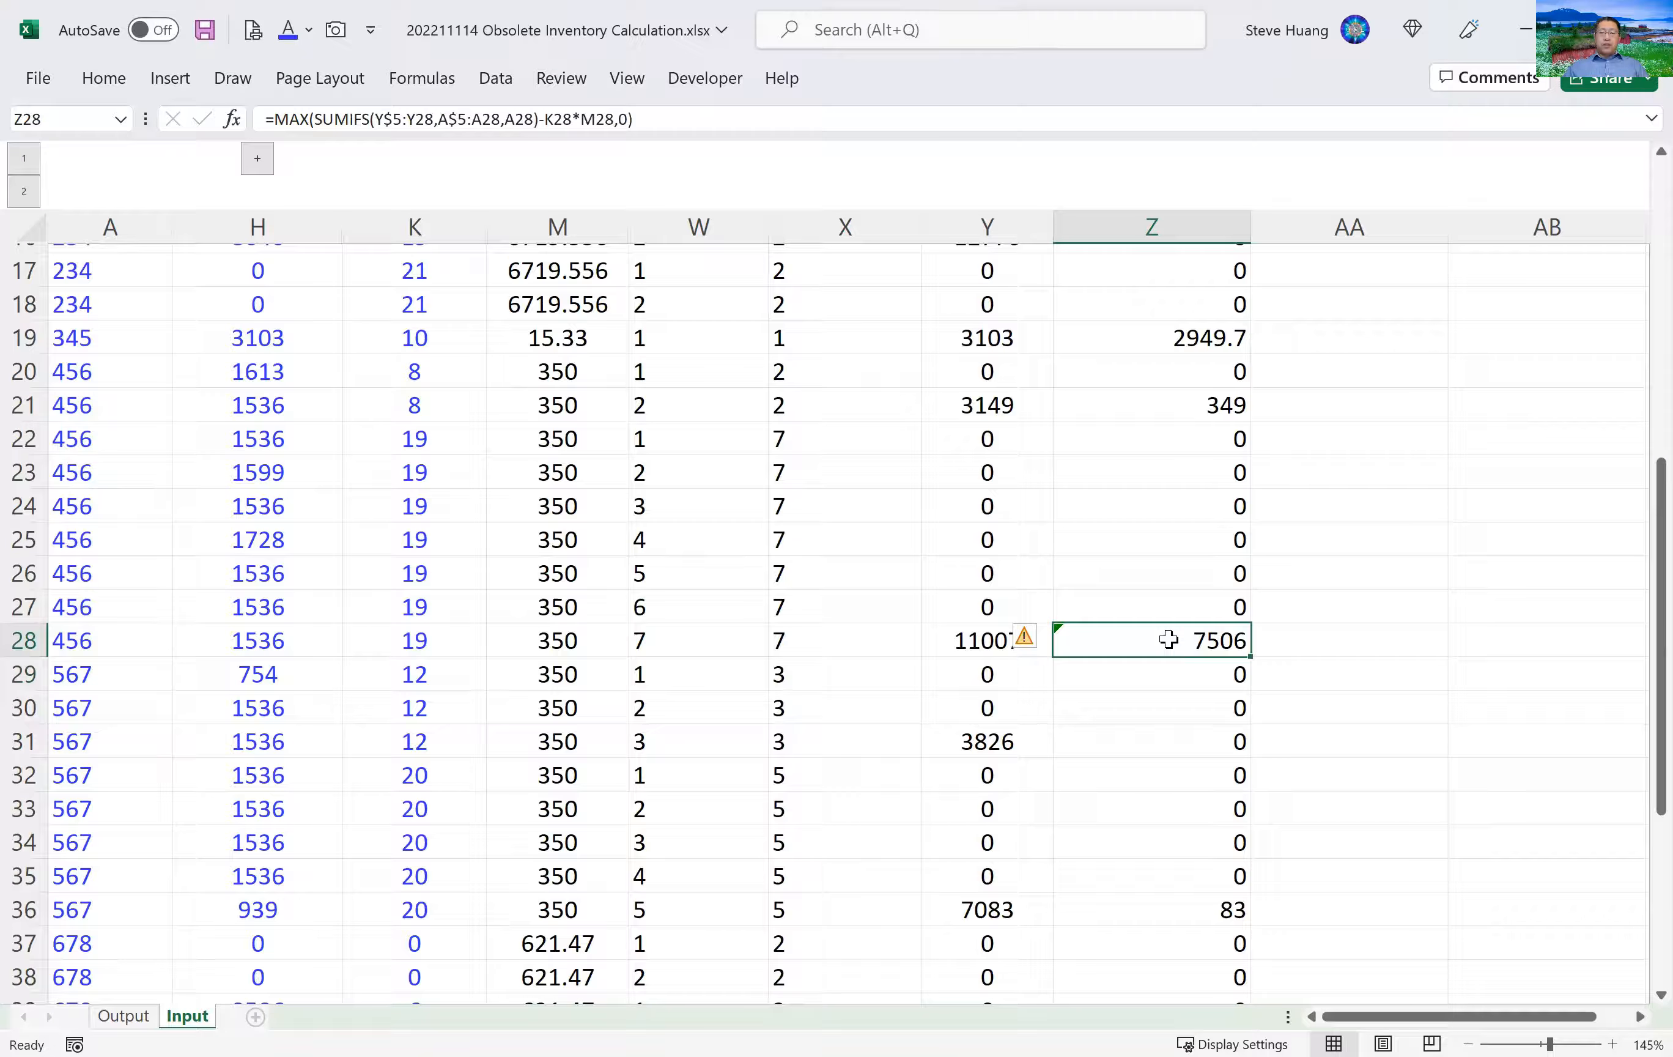
double_click(1168, 640)
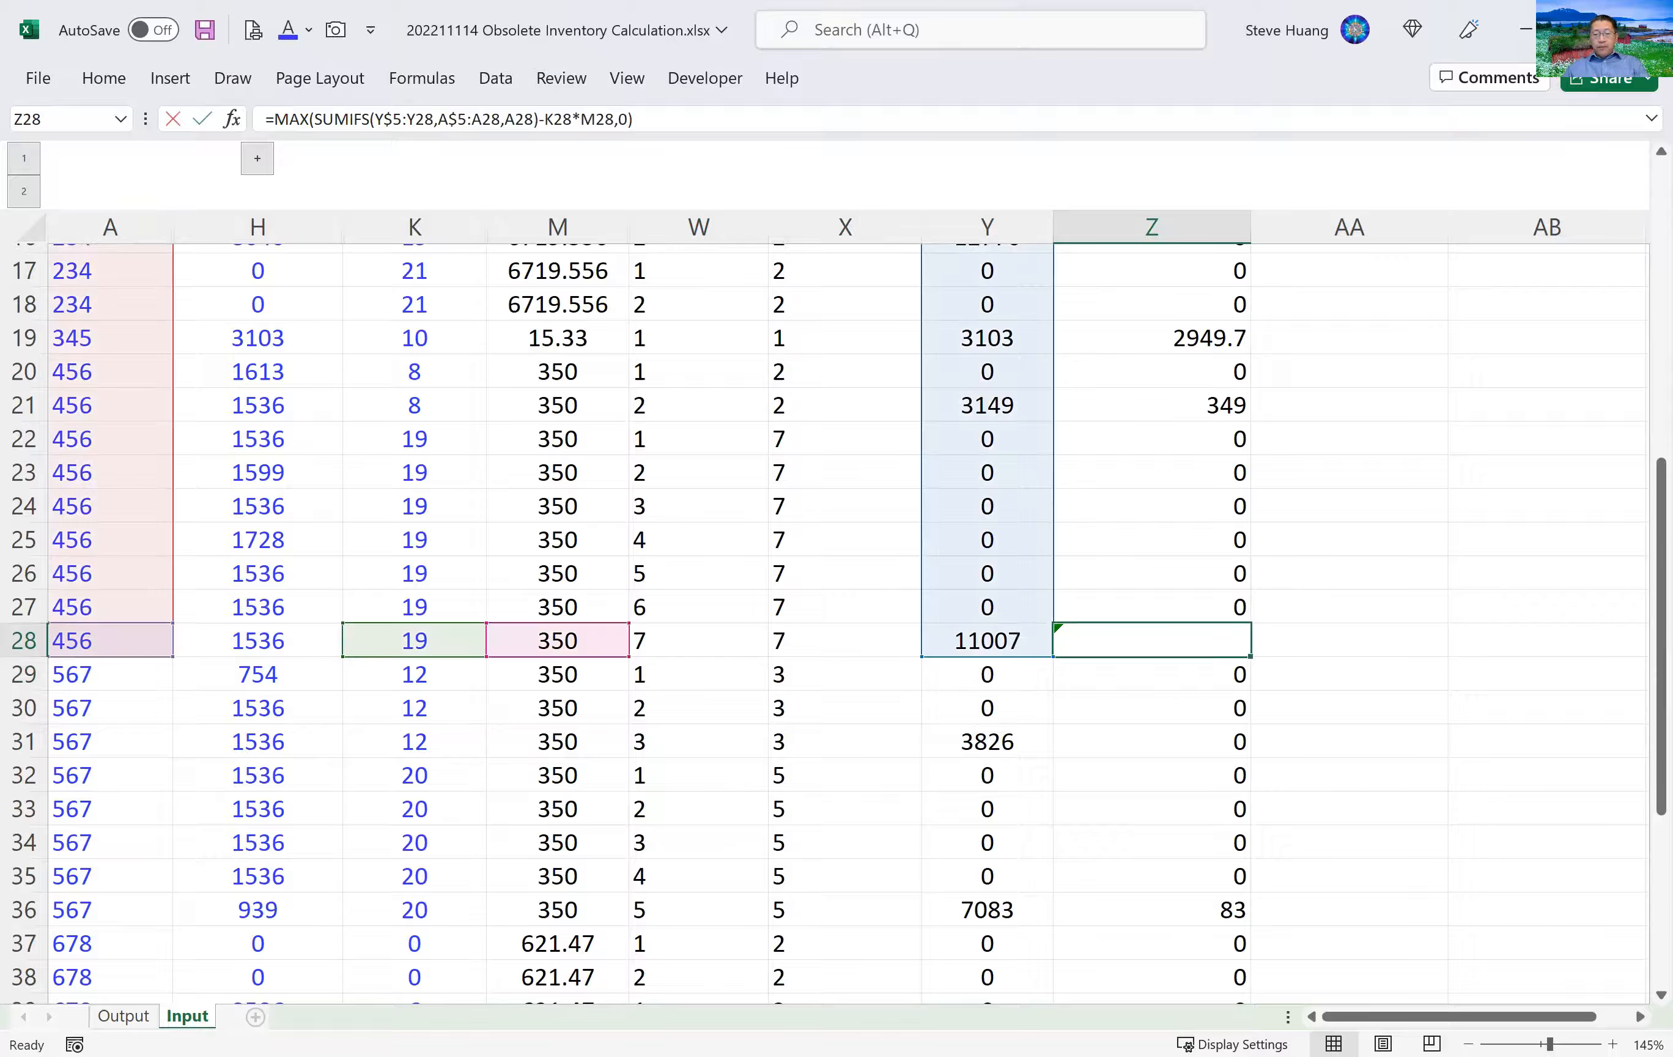
scroll(972, 604, up, 2)
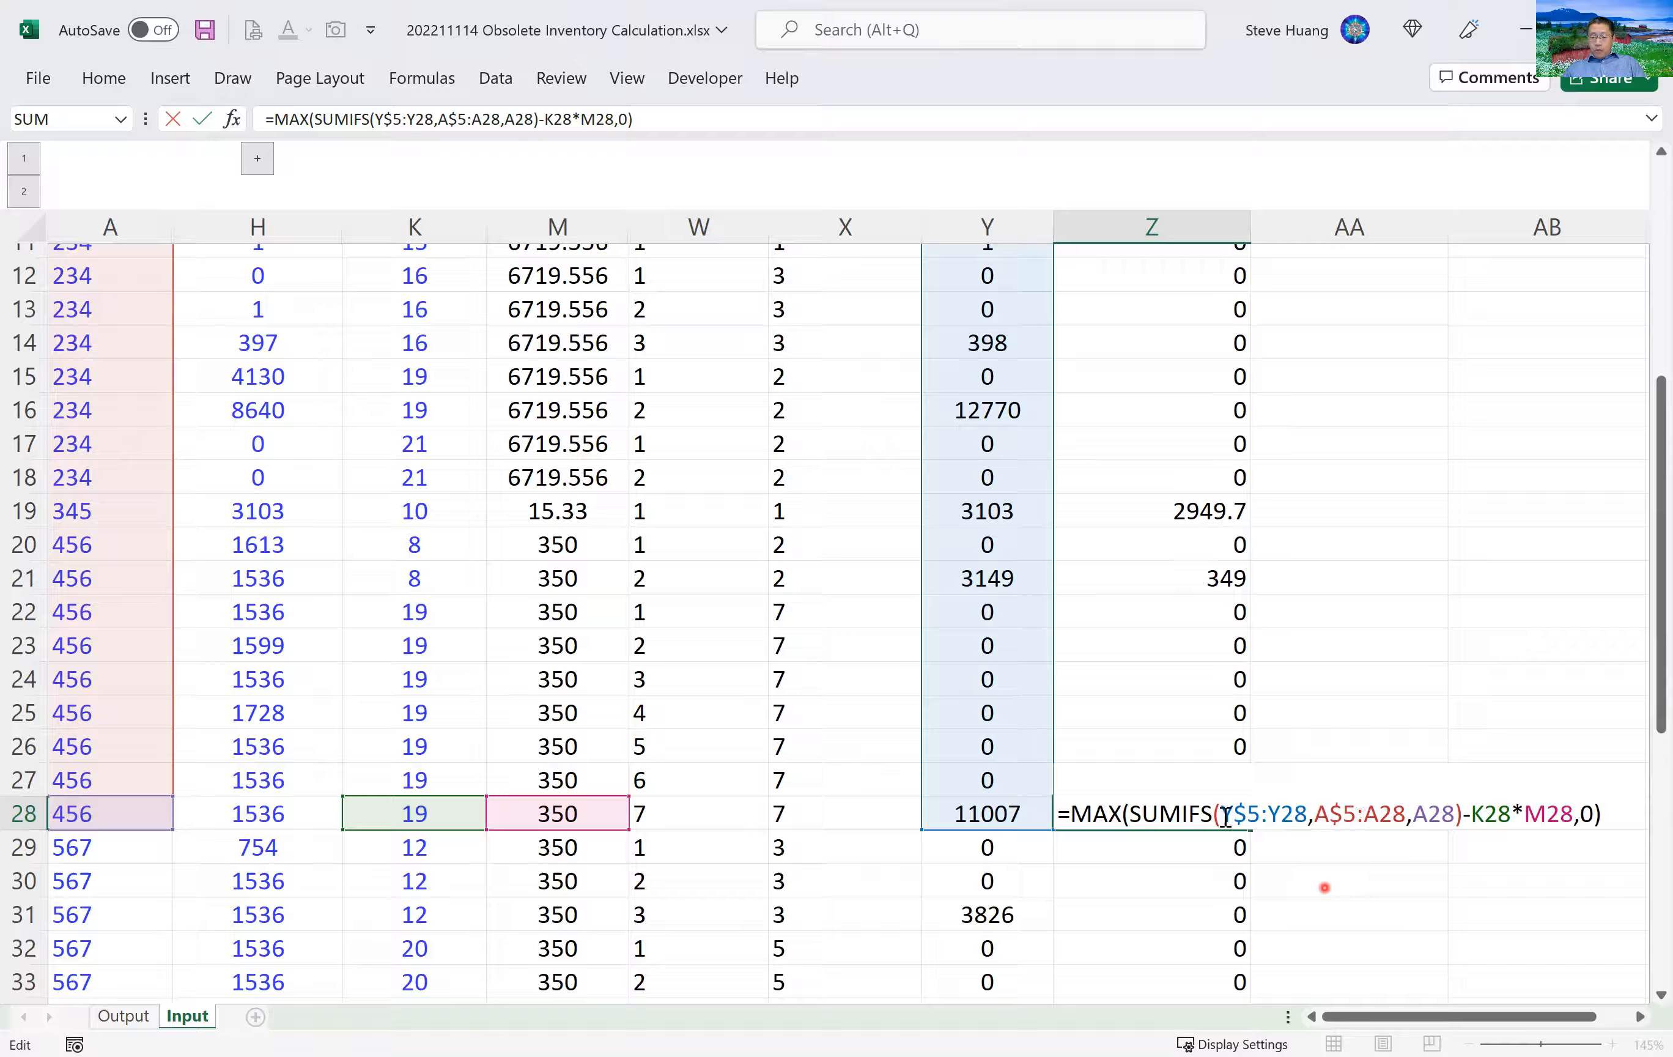
drag(1139, 813, 1461, 810)
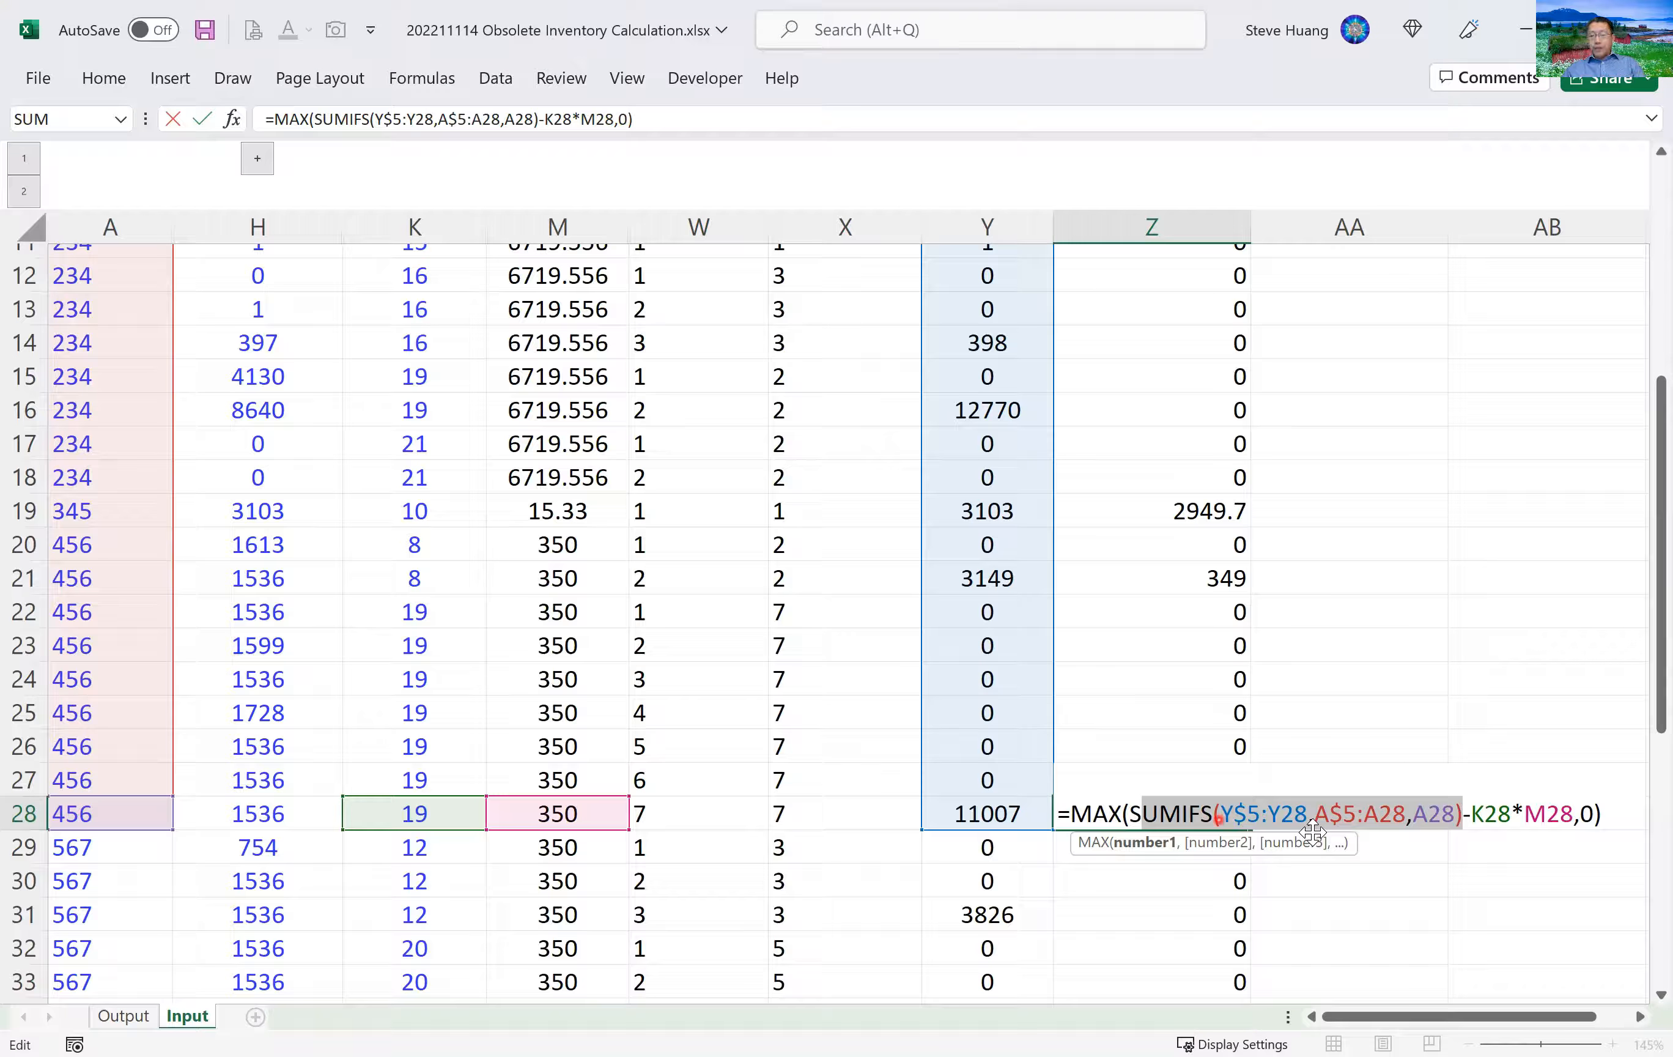
click(1475, 813)
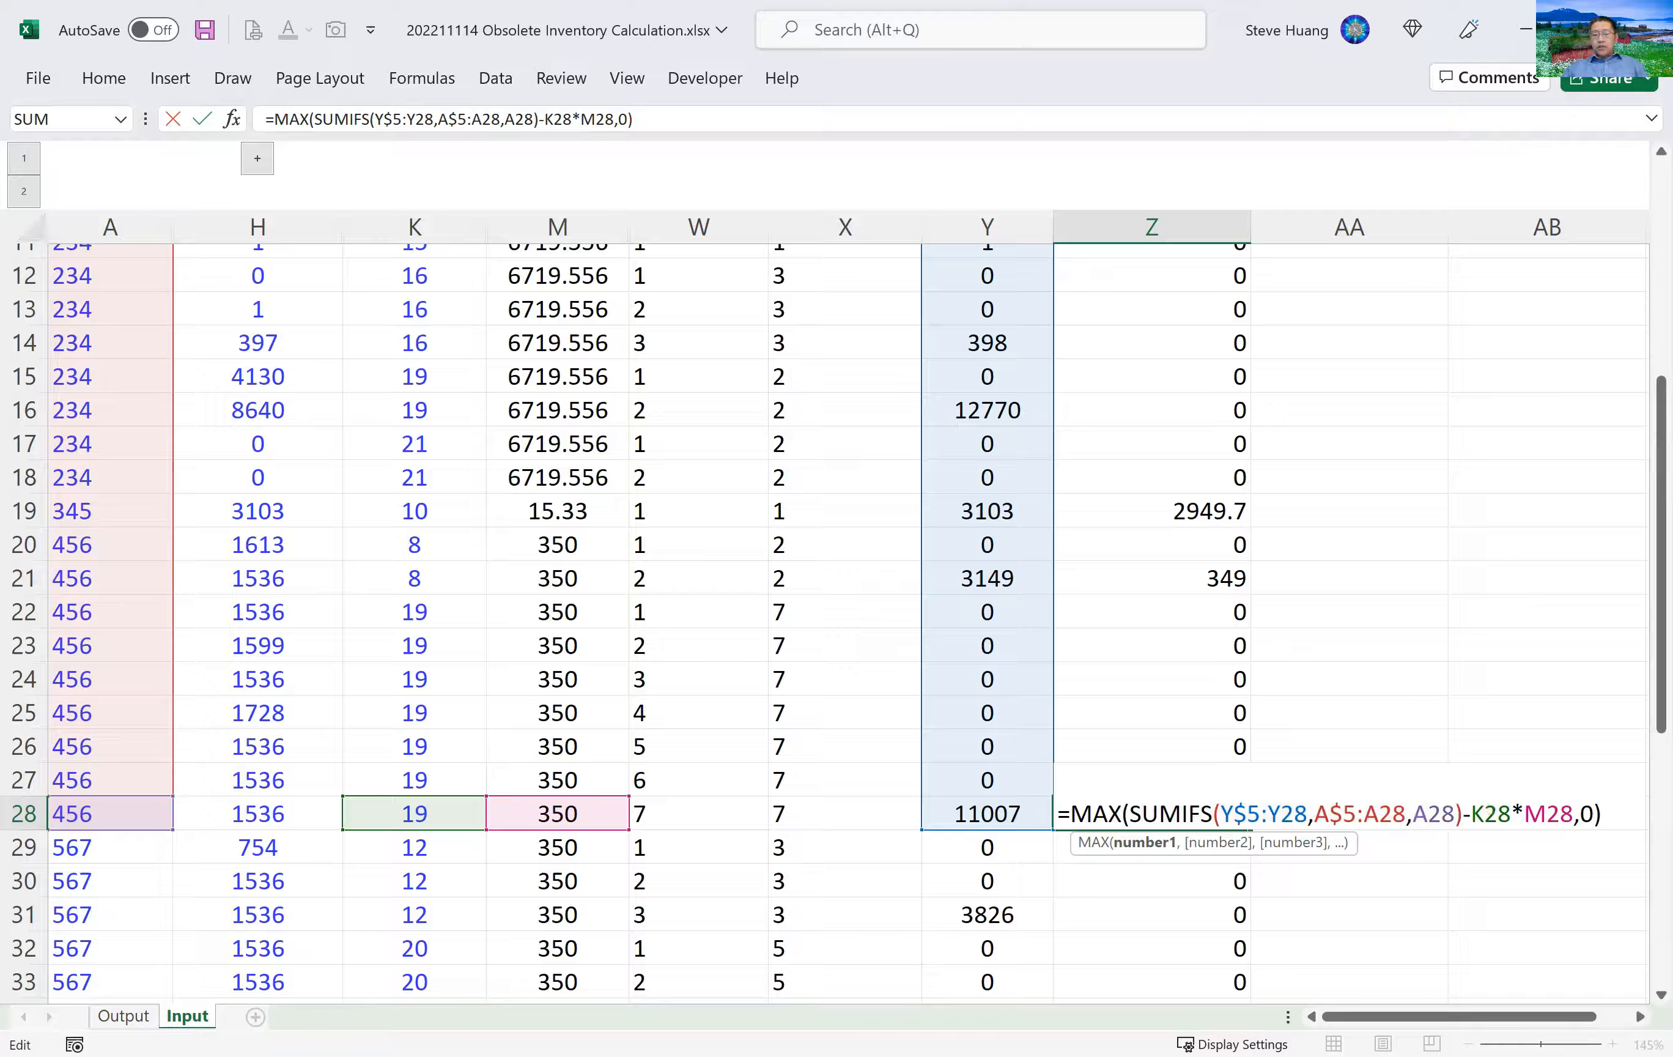
text(-s)
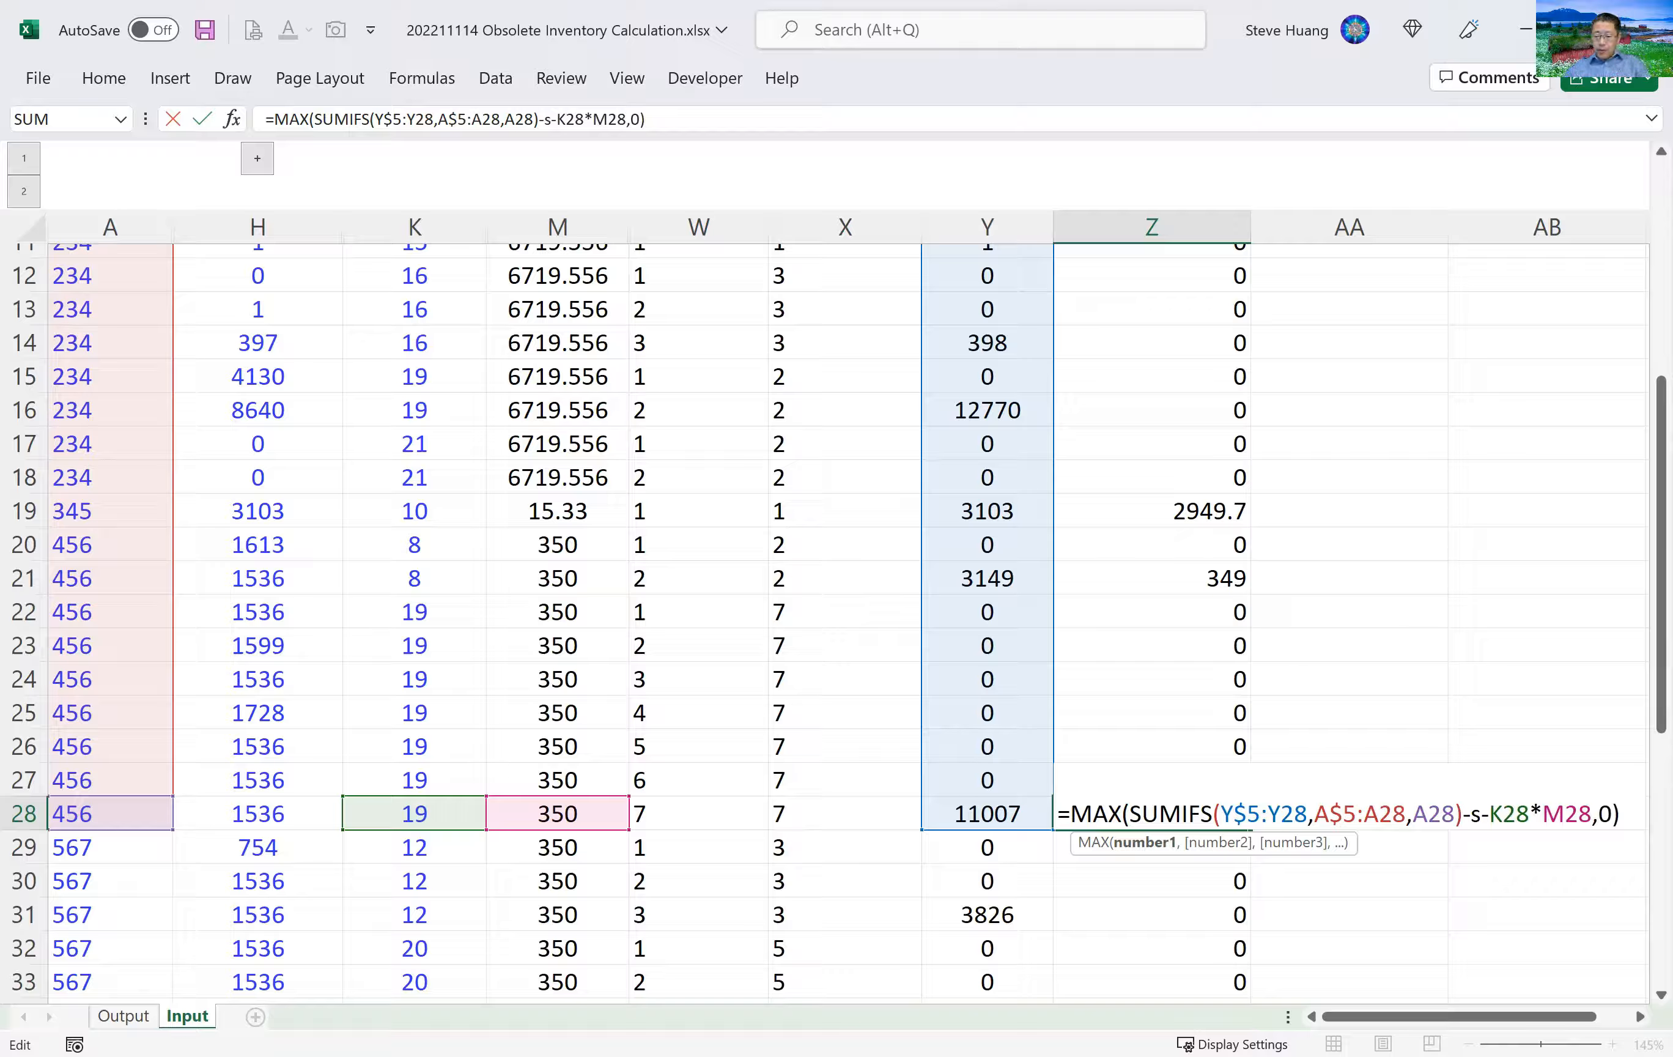
text(umifs())
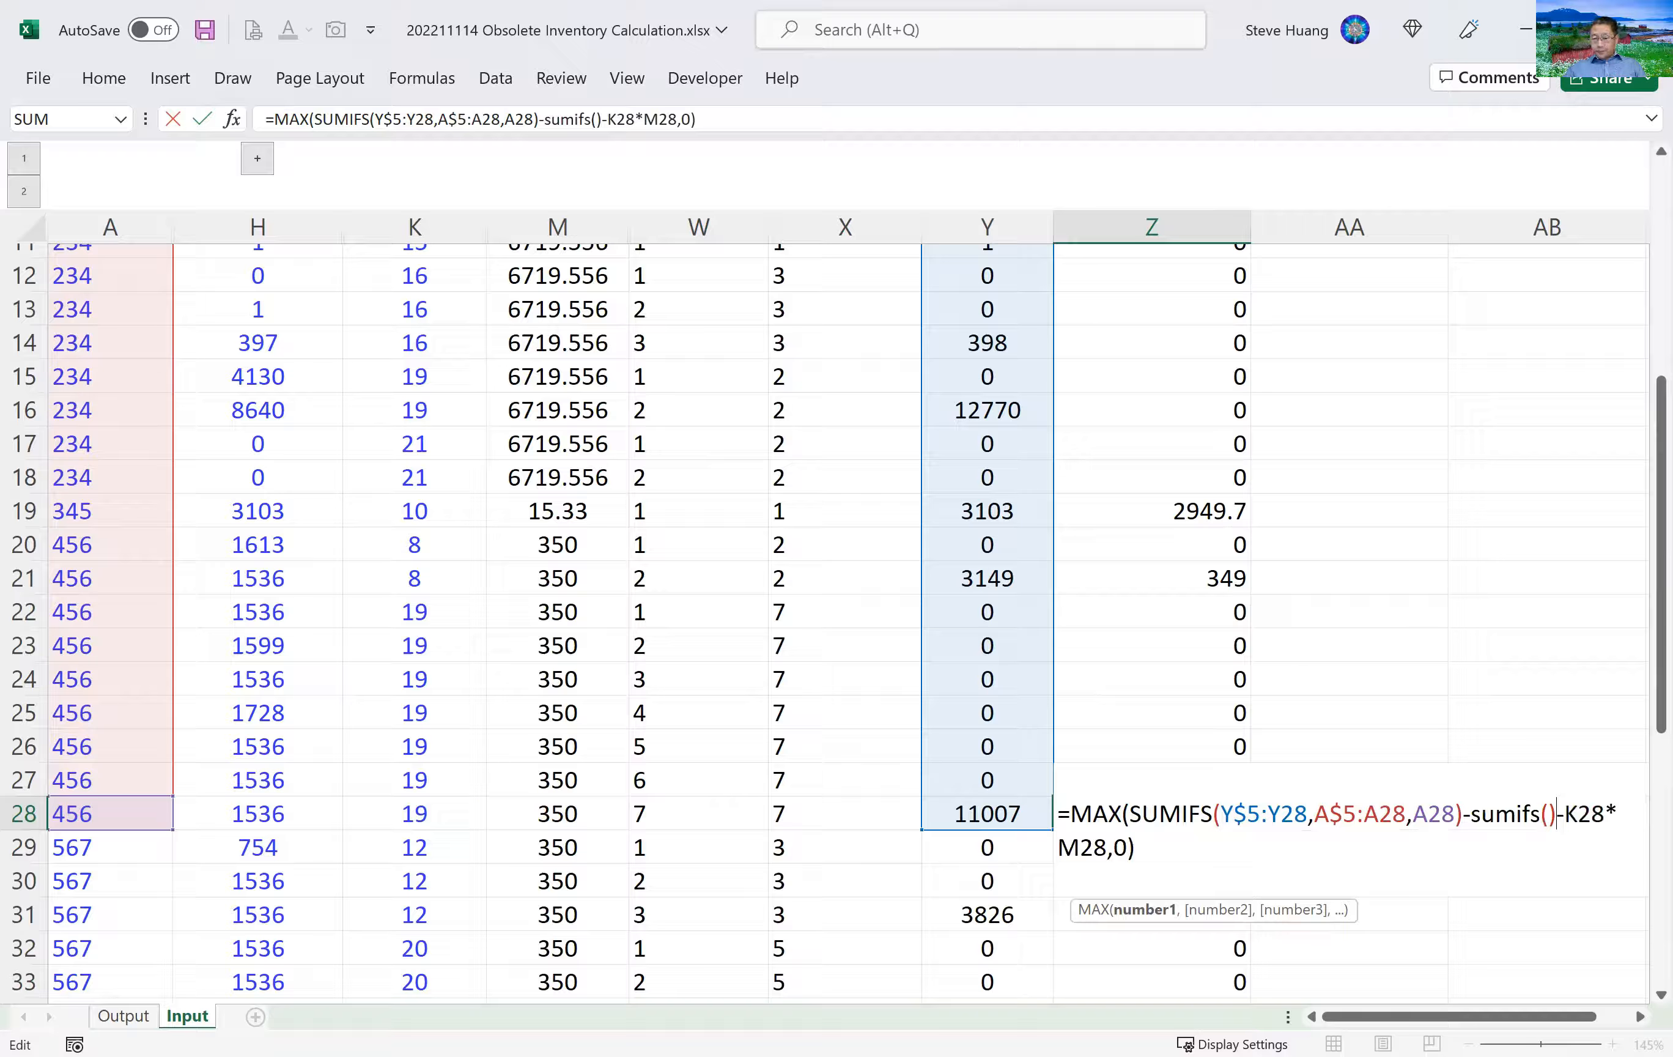
Set the sum range of the second SUMIFS in Z28 to the Shorted dated Qty cells Z5:Z27.
click(1549, 813)
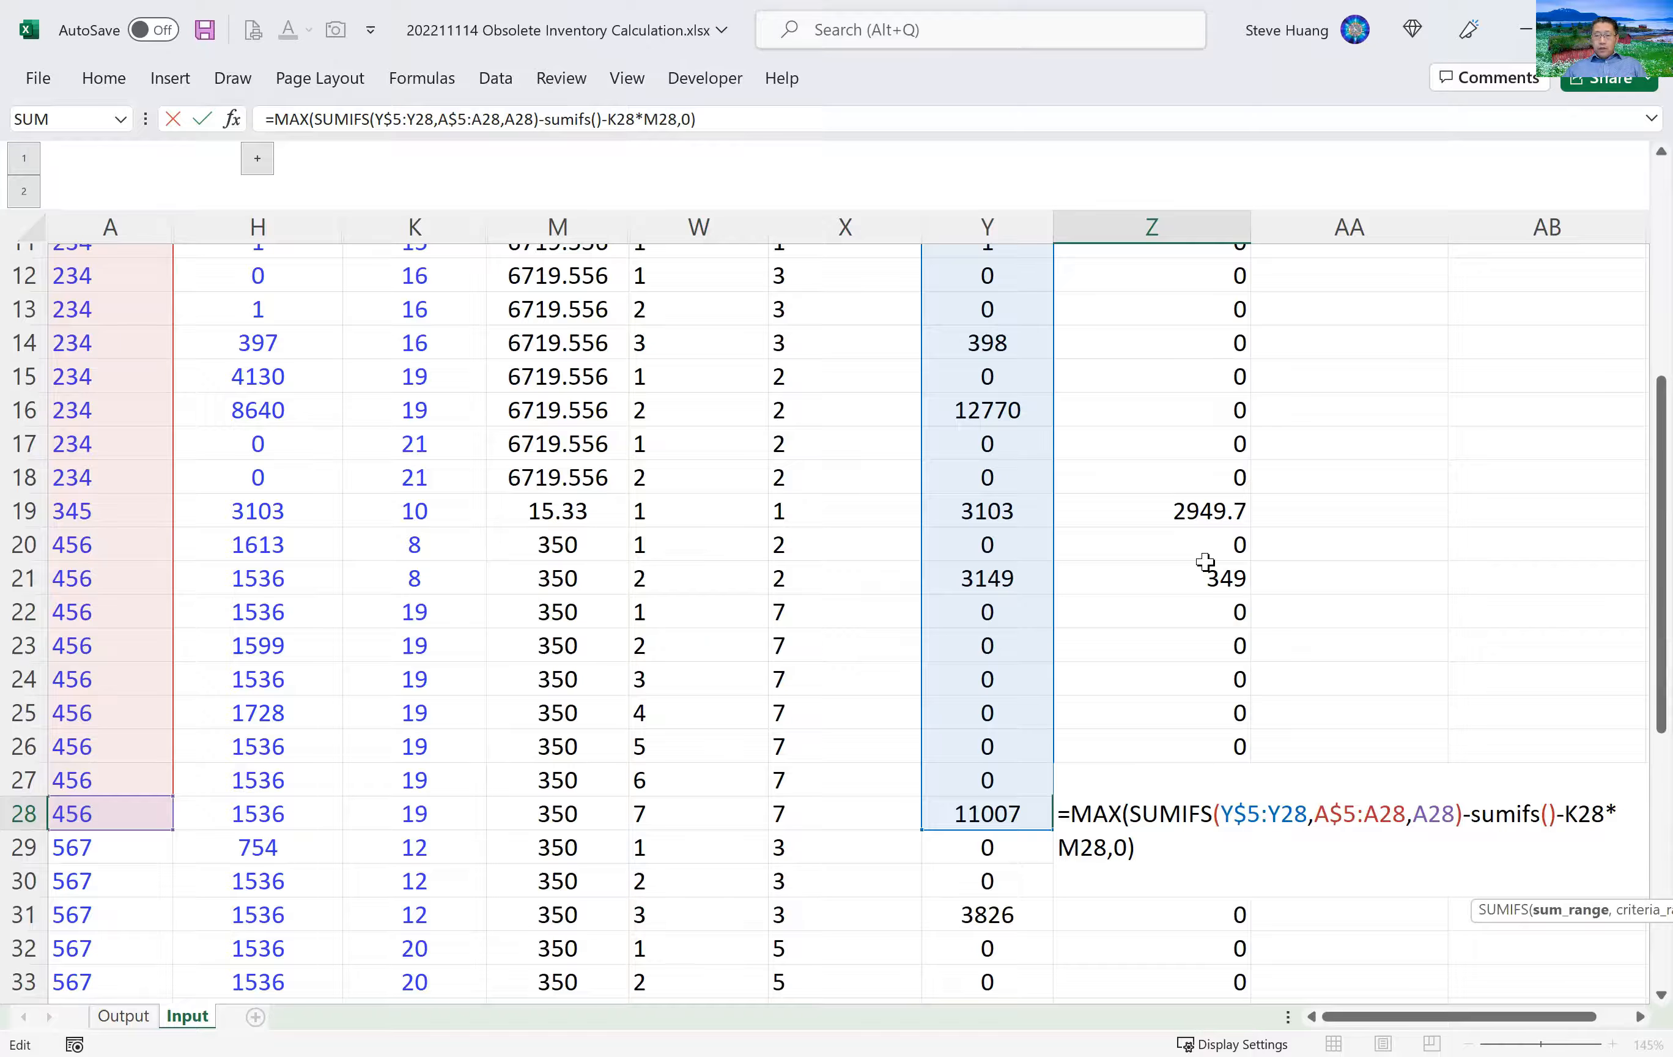
scroll(1211, 559, up, 5)
click(1181, 561)
click(1147, 488)
drag(1147, 488, 1165, 974)
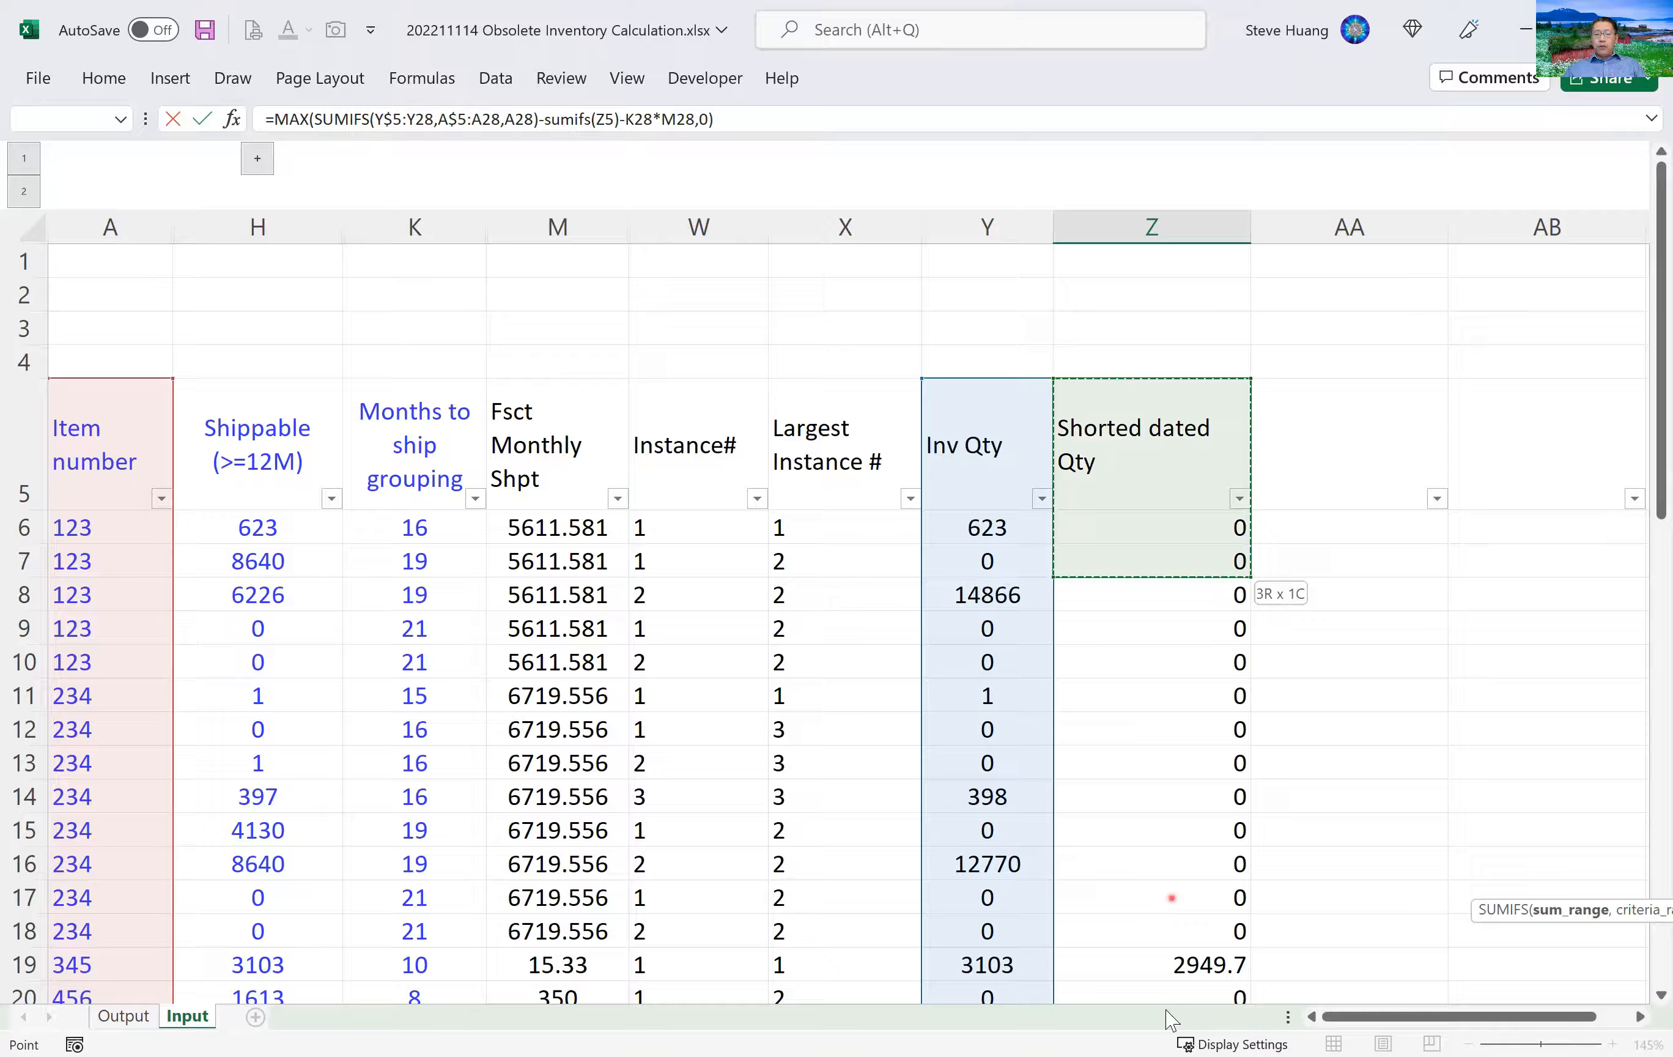
drag(1171, 1021, 1191, 881)
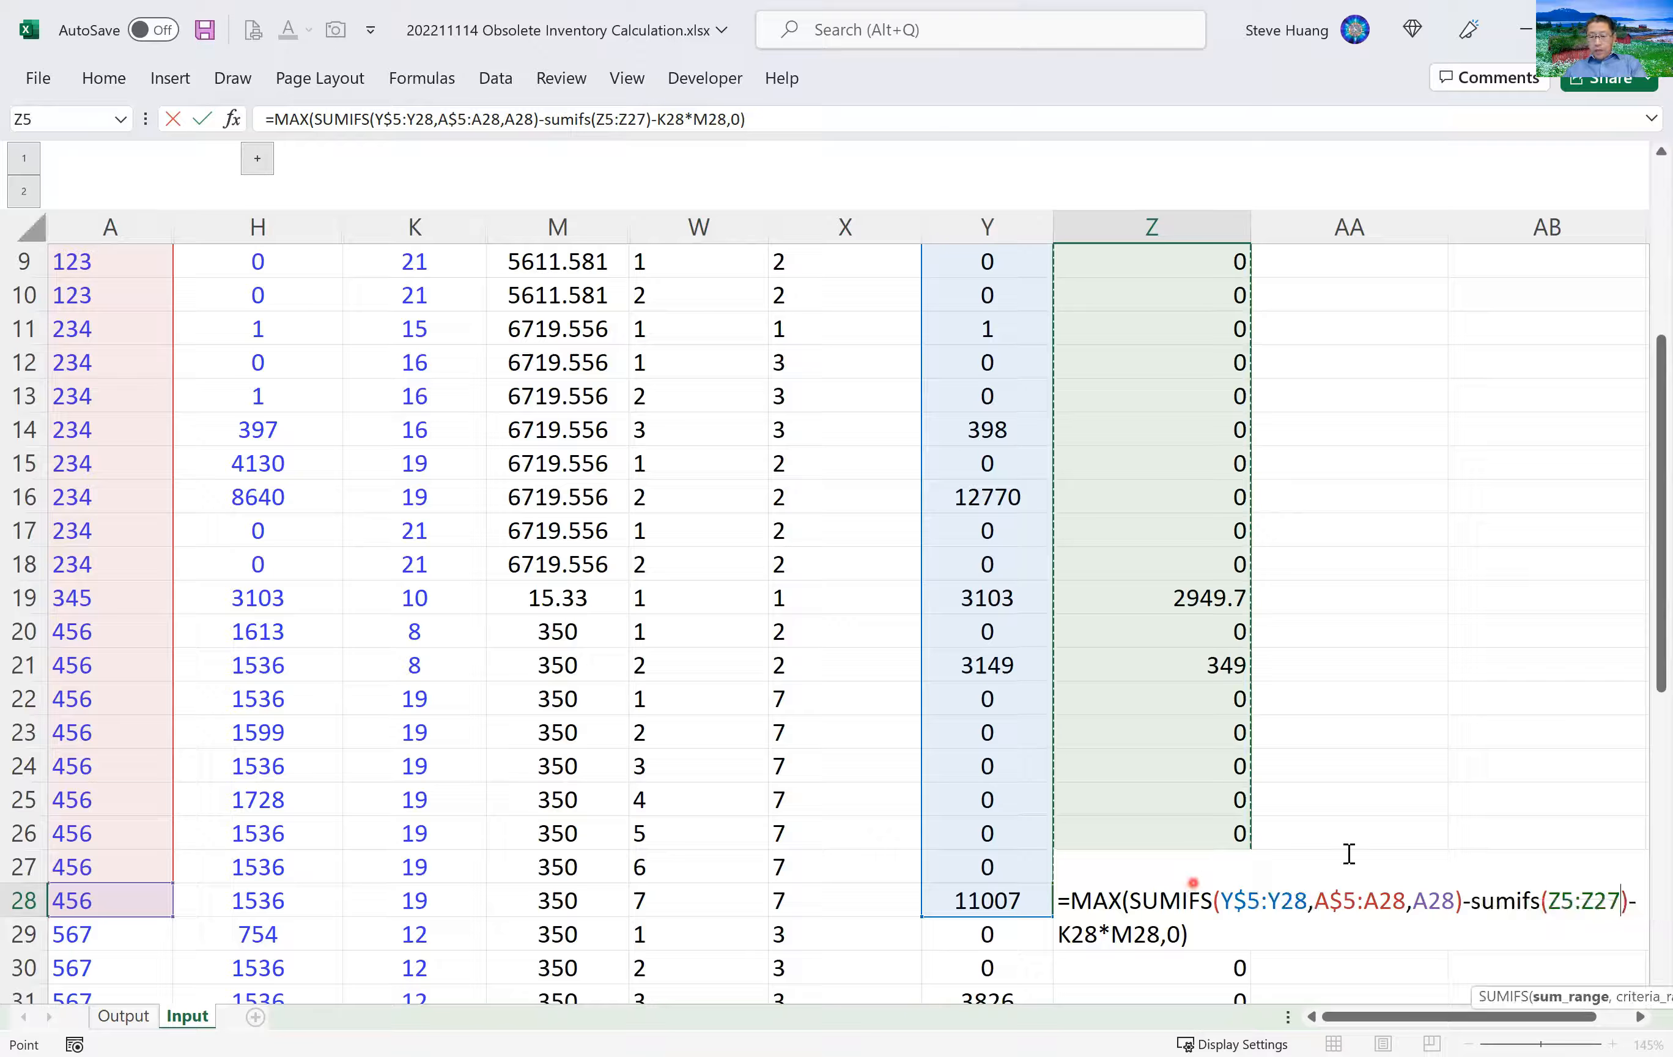
Add the item numbers A5:A27 as the criteria range and A28 as the criterion of the second SUMIFS in Z28.
text(,)
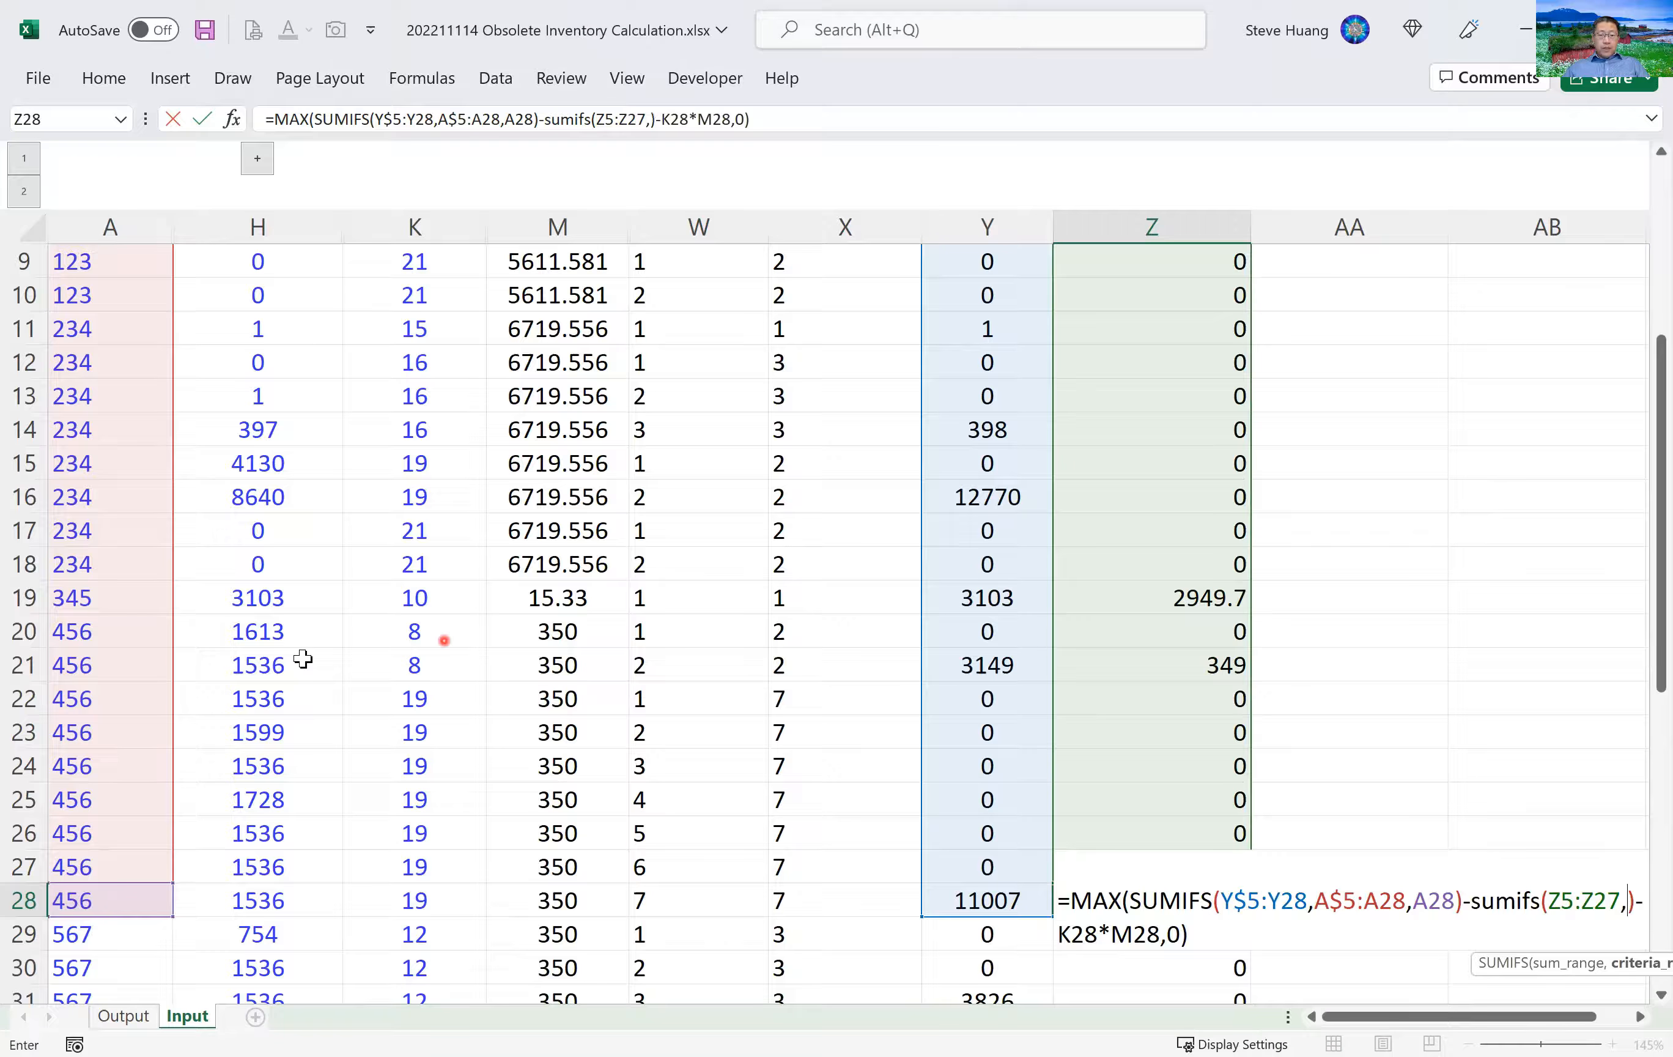
scroll(293, 637, up, 3)
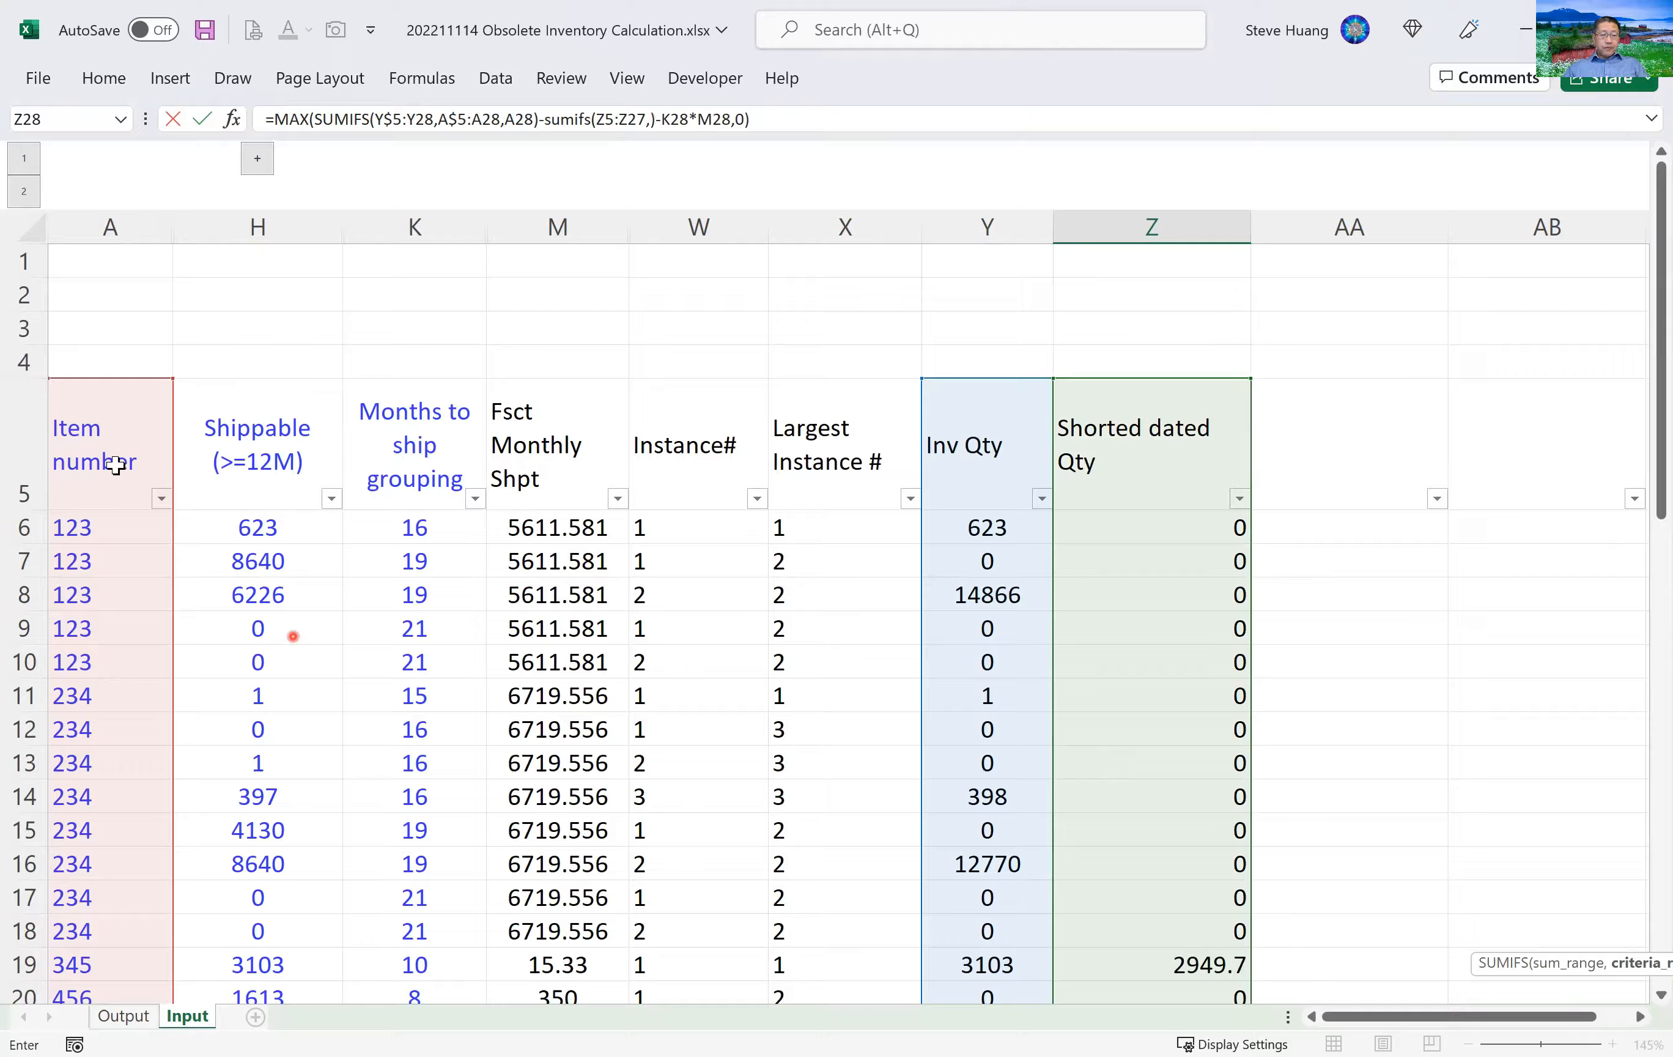
drag(116, 466, 108, 918)
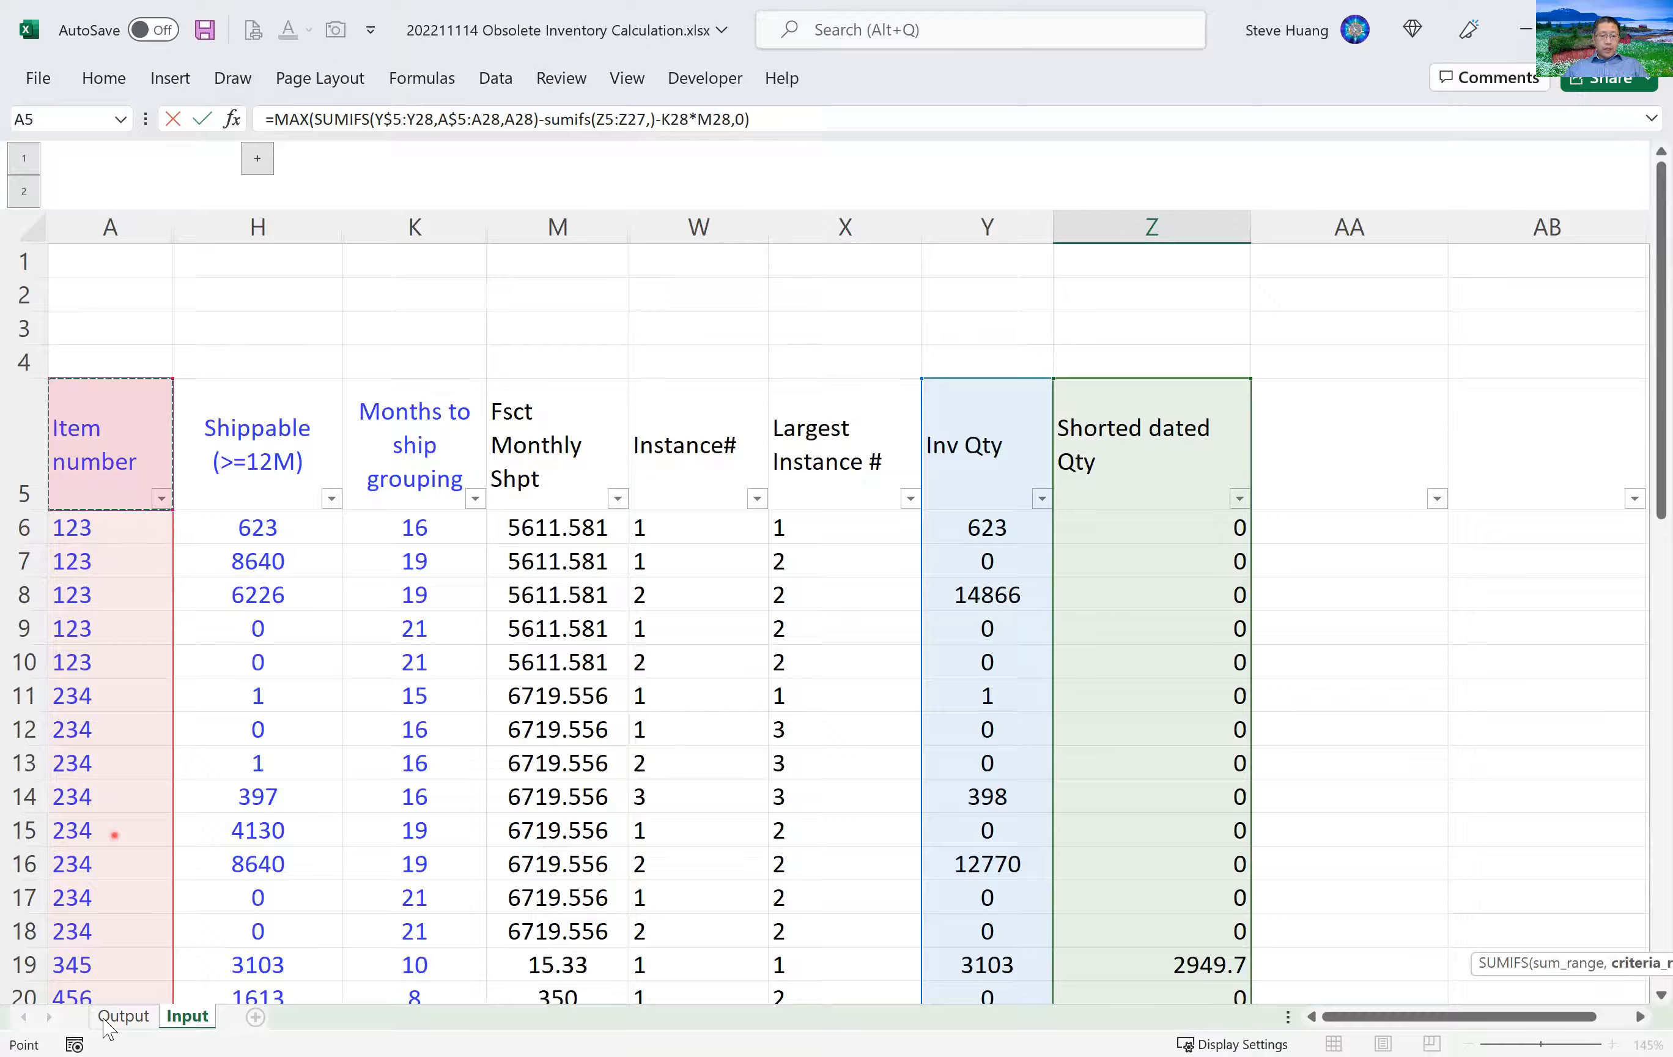
drag(108, 1028, 123, 837)
text(,)
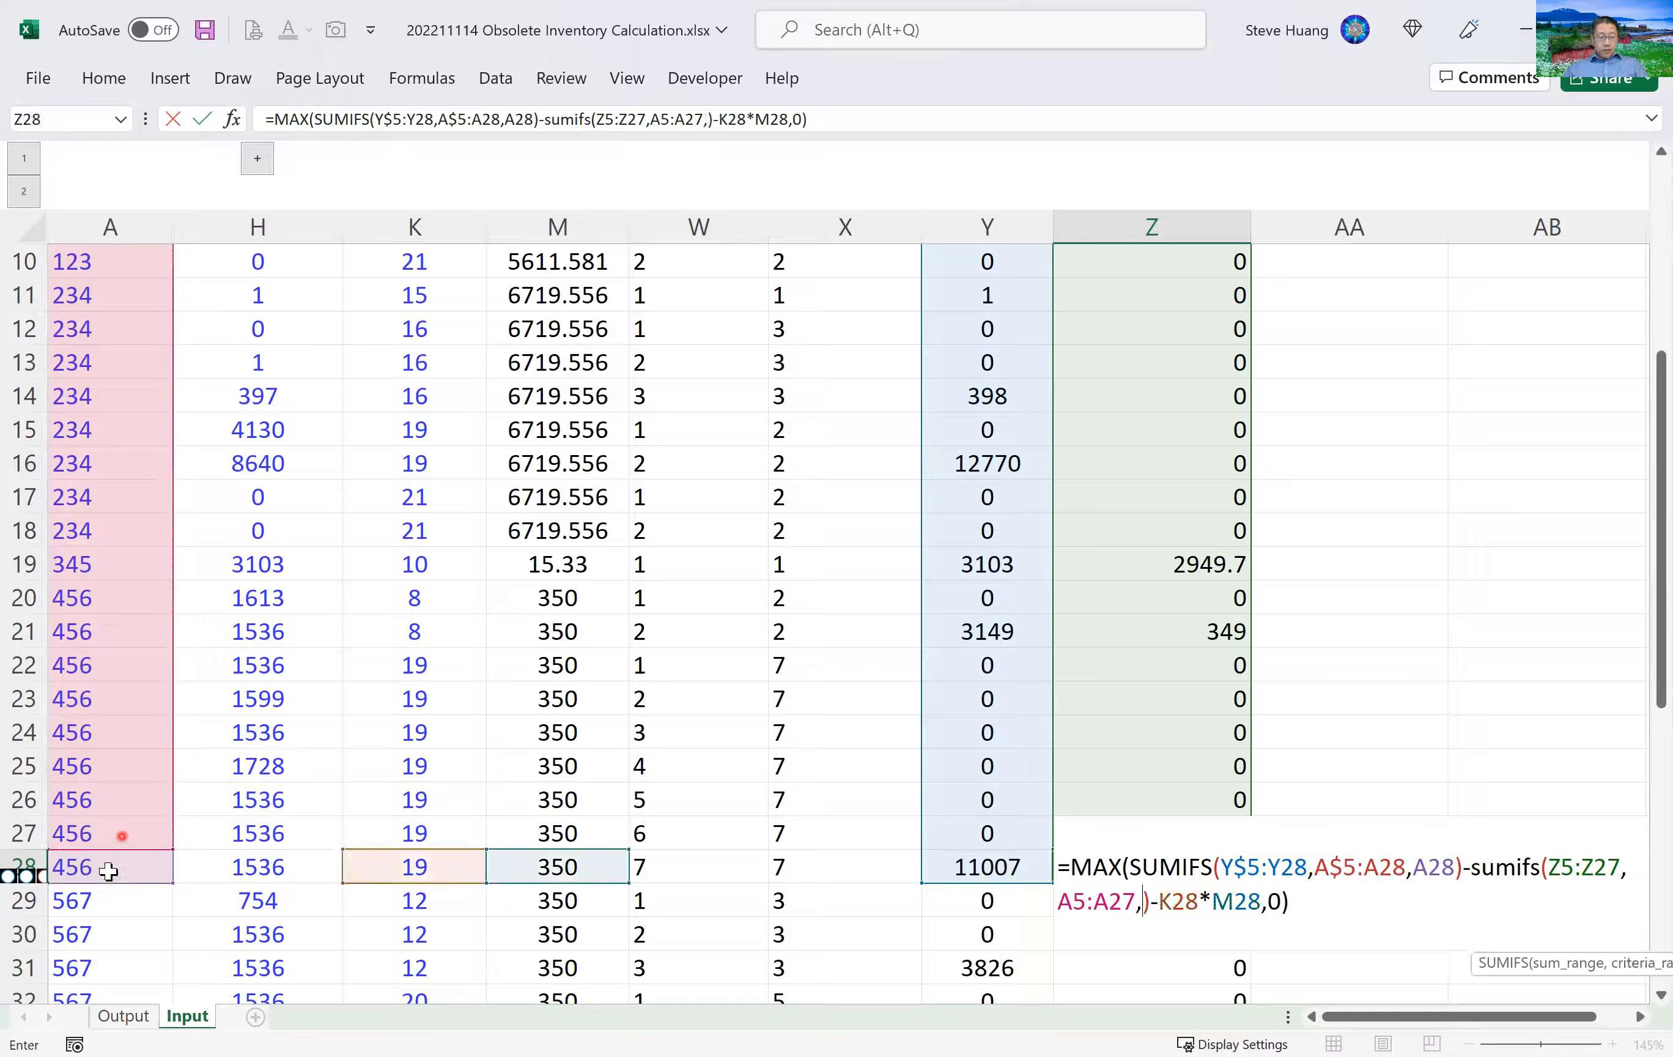
click(95, 870)
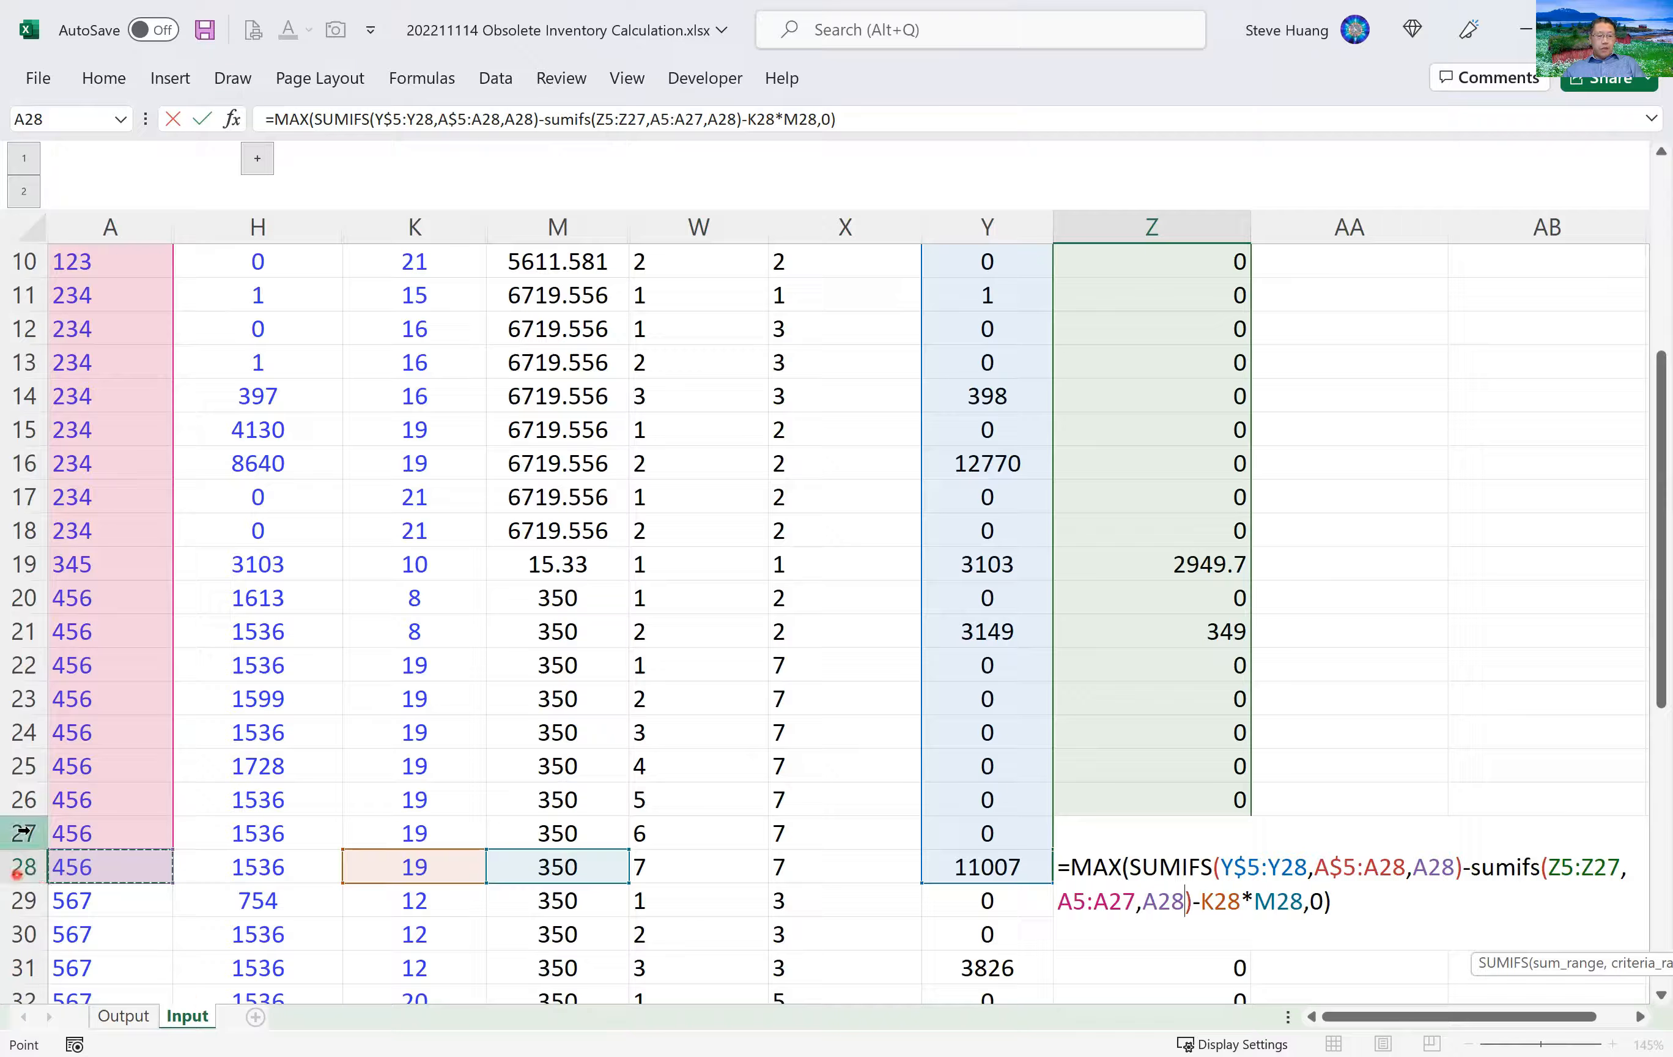
Lock the starting rows of the second SUMIFS ranges as Z$5 and A$5, and commit the Z28 formula.
click(1570, 900)
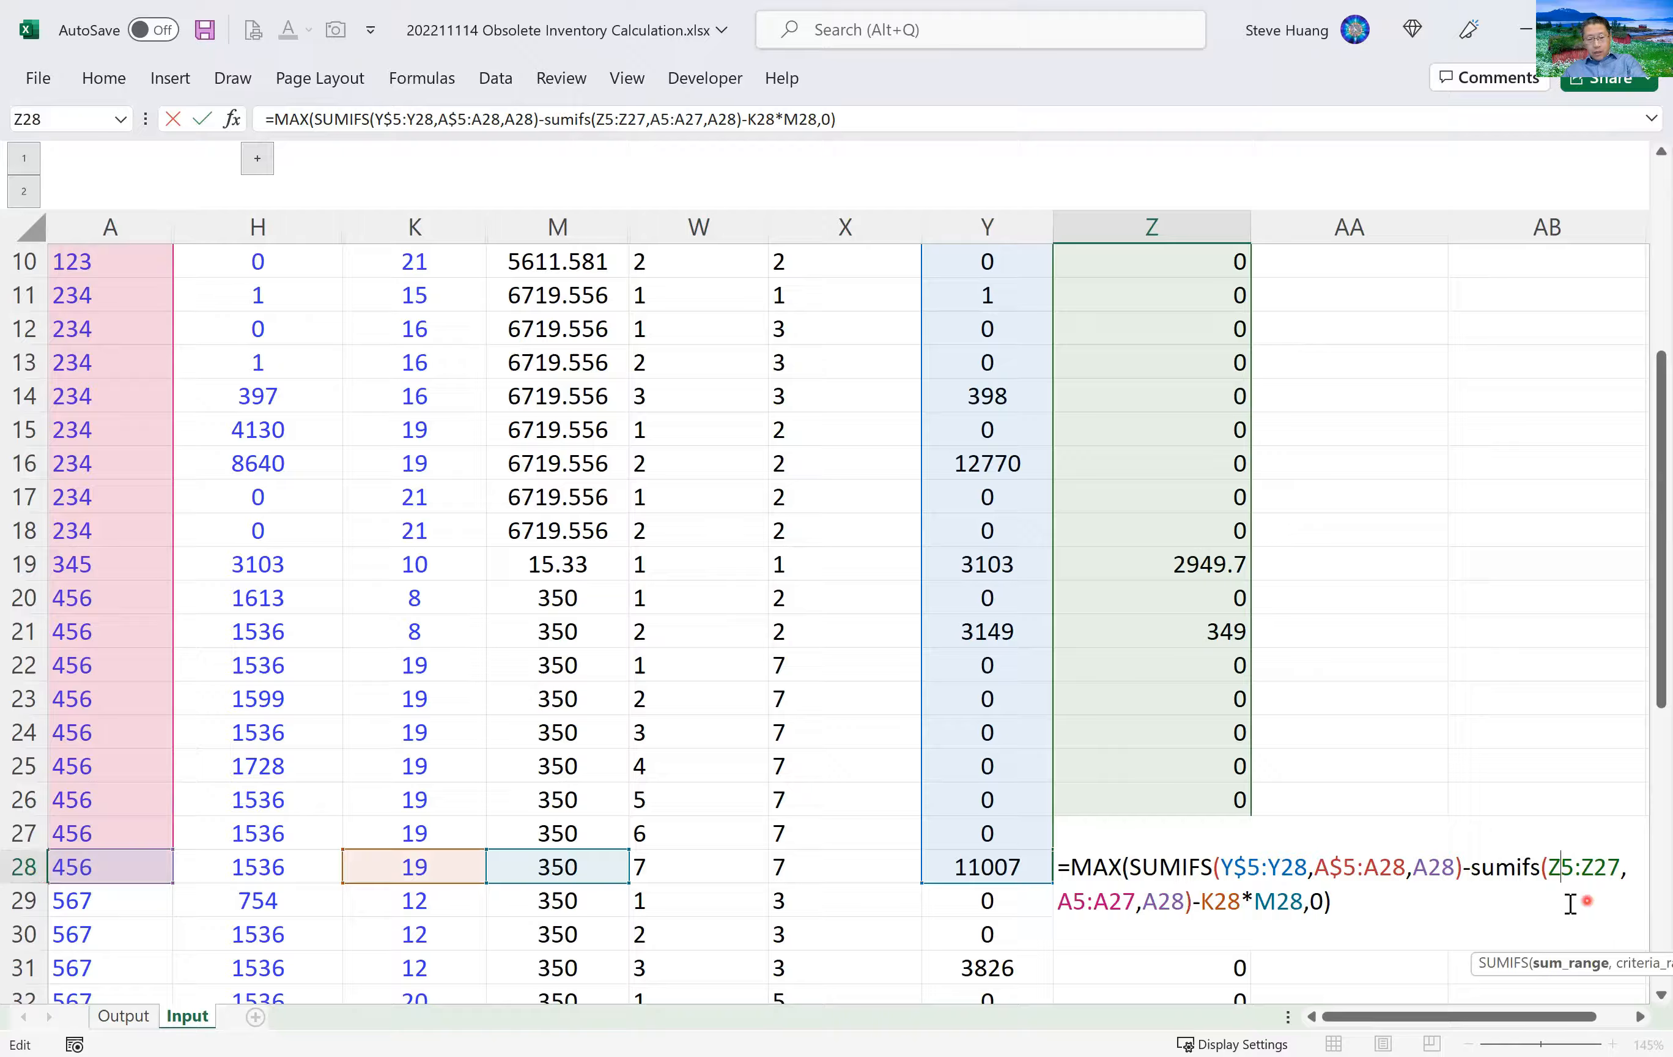
text($)
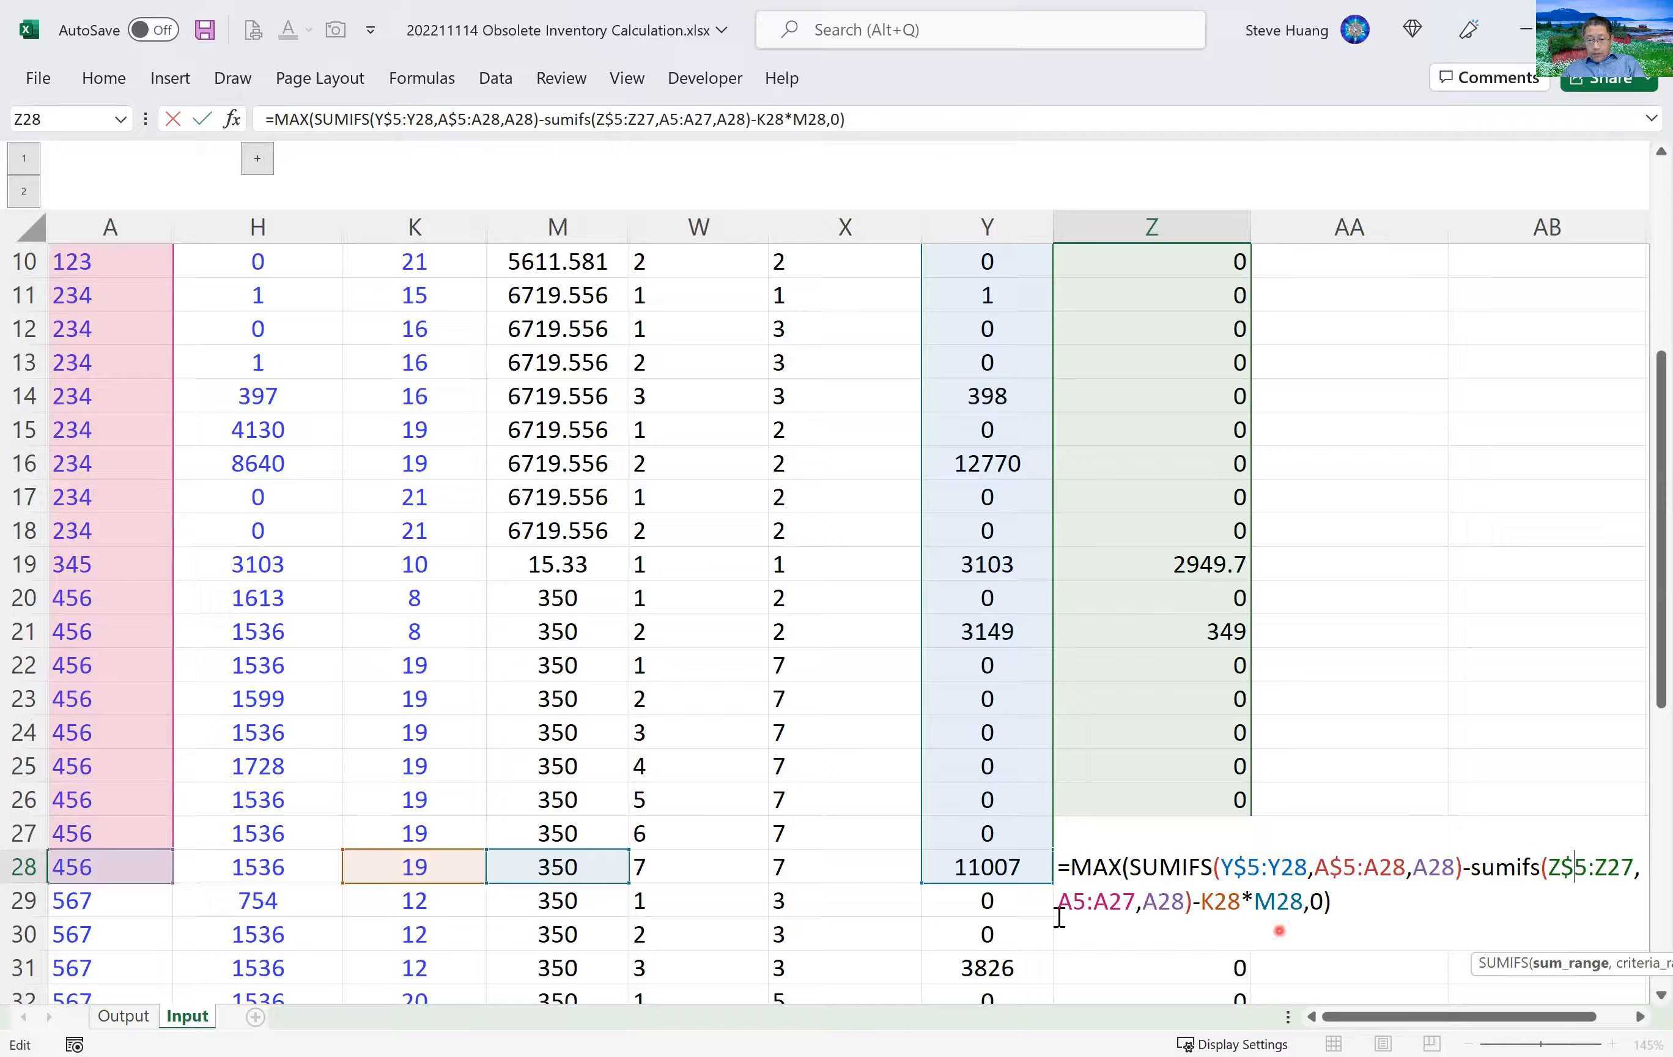
click(1075, 900)
text($)
click(1300, 977)
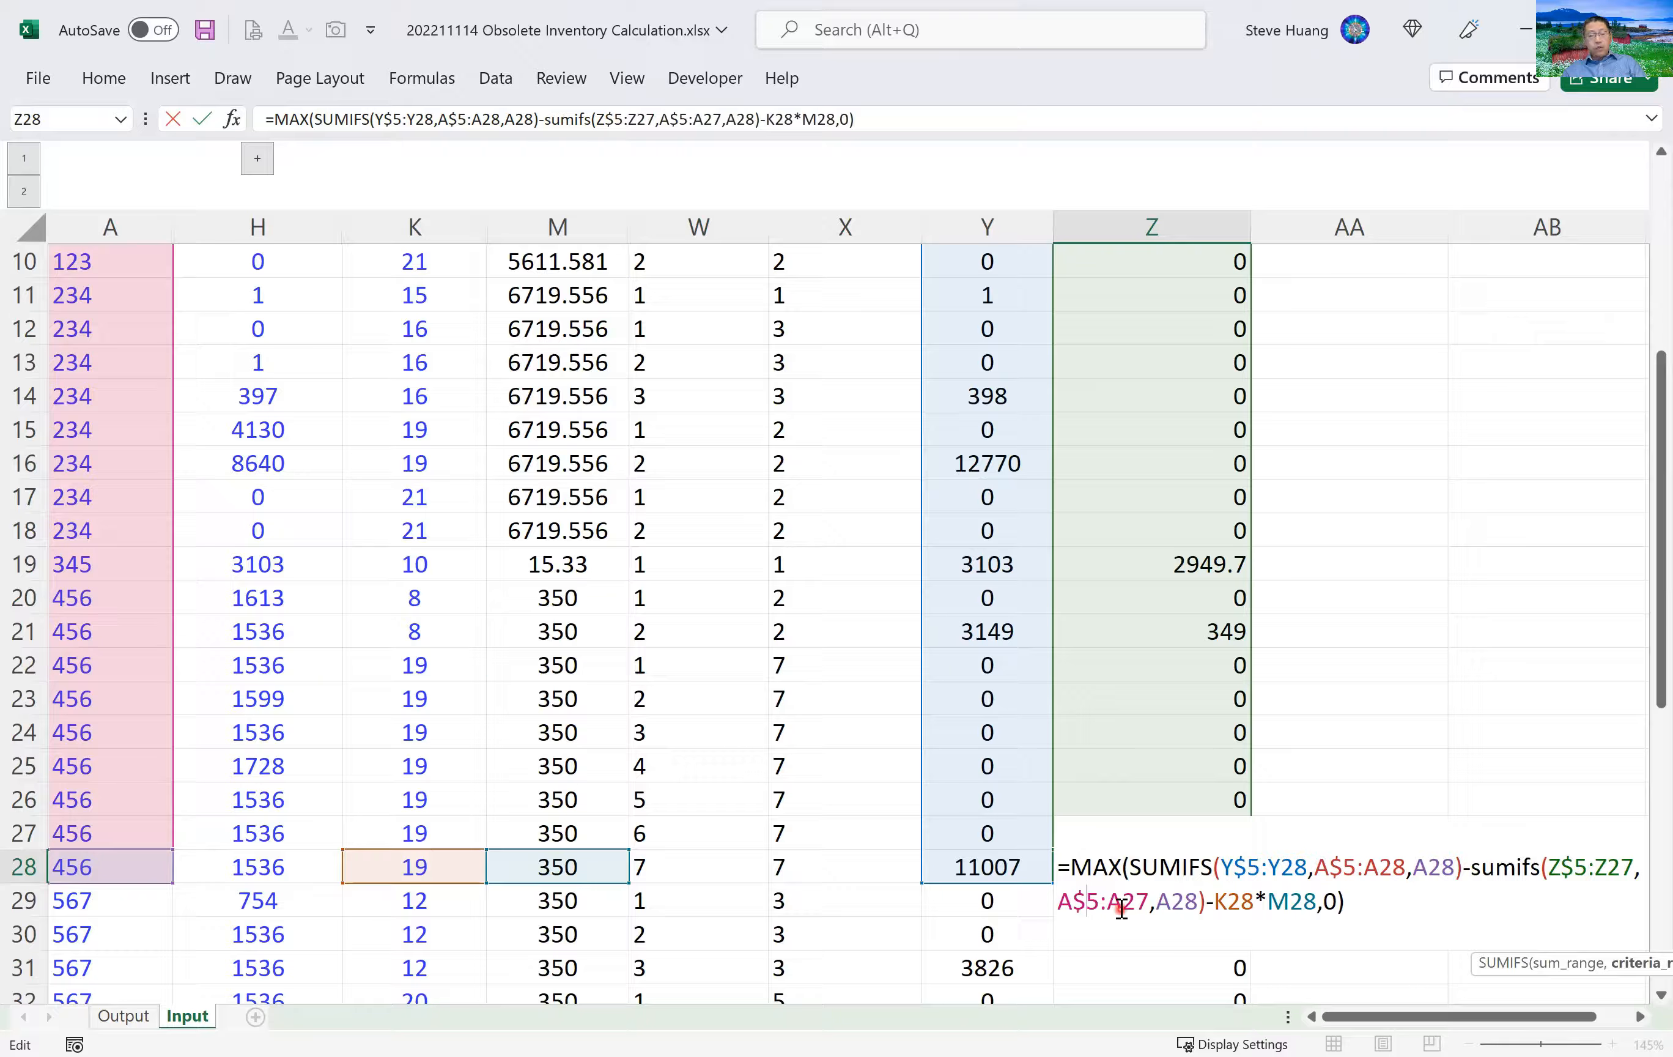
click(1186, 909)
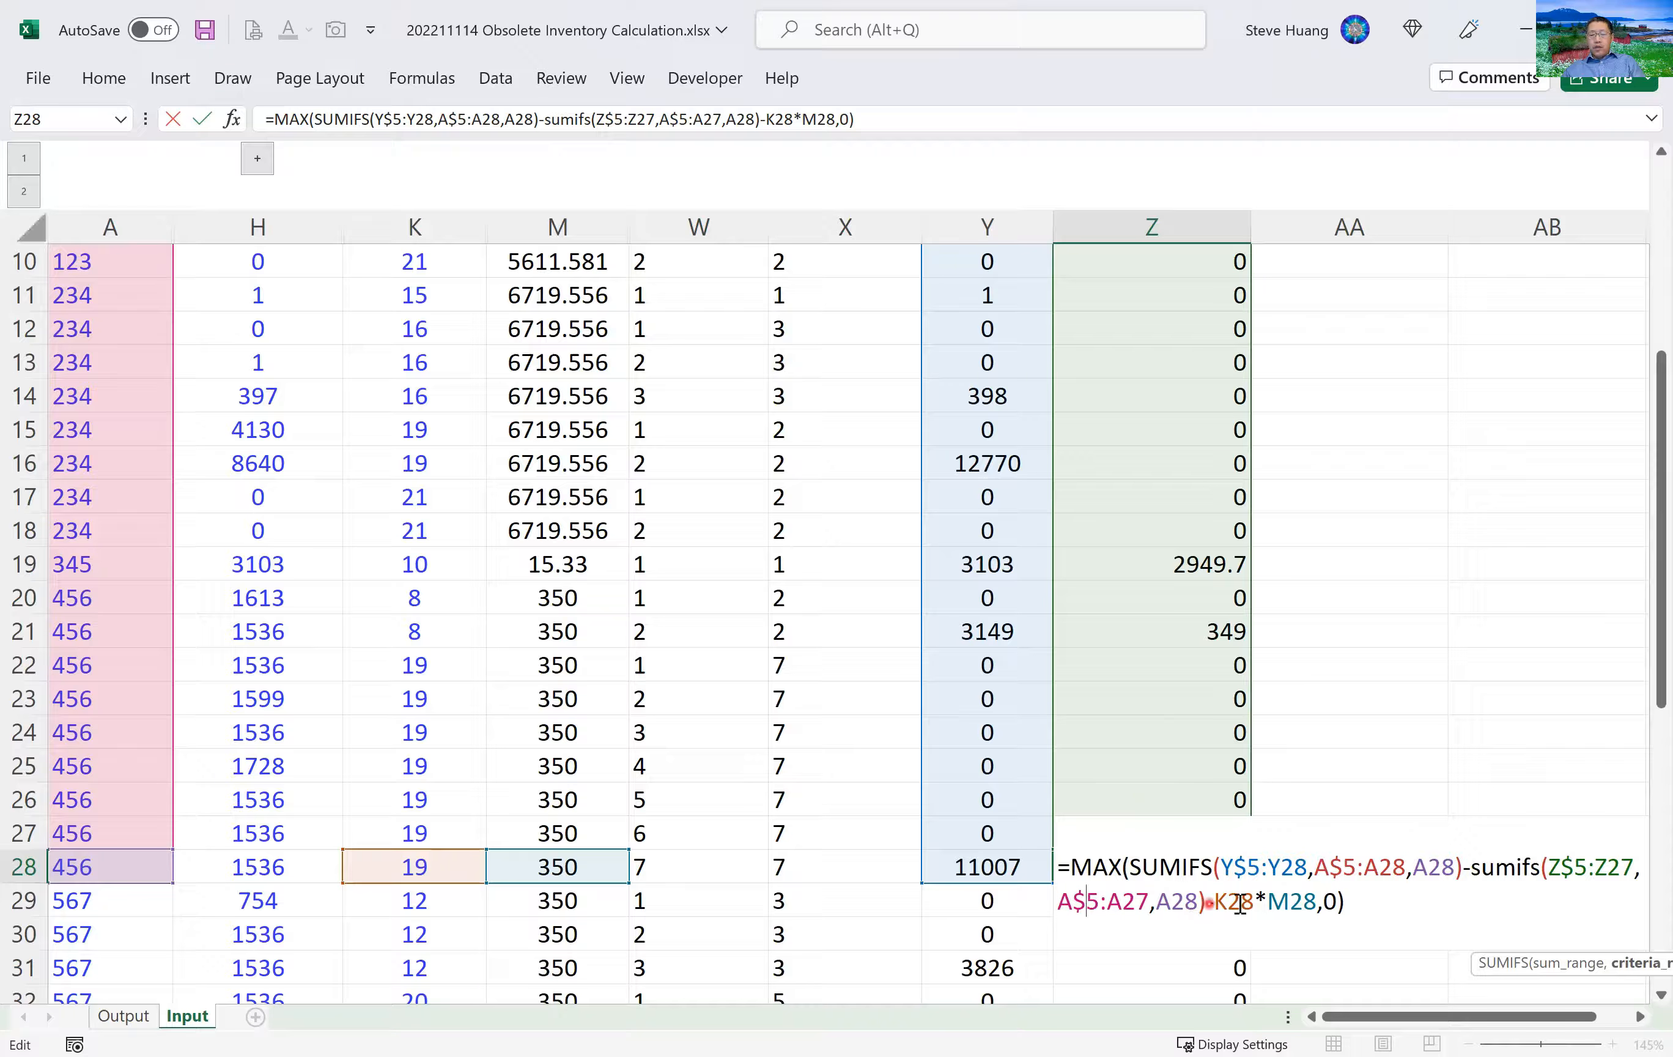
click(1278, 903)
drag(1293, 903, 1306, 903)
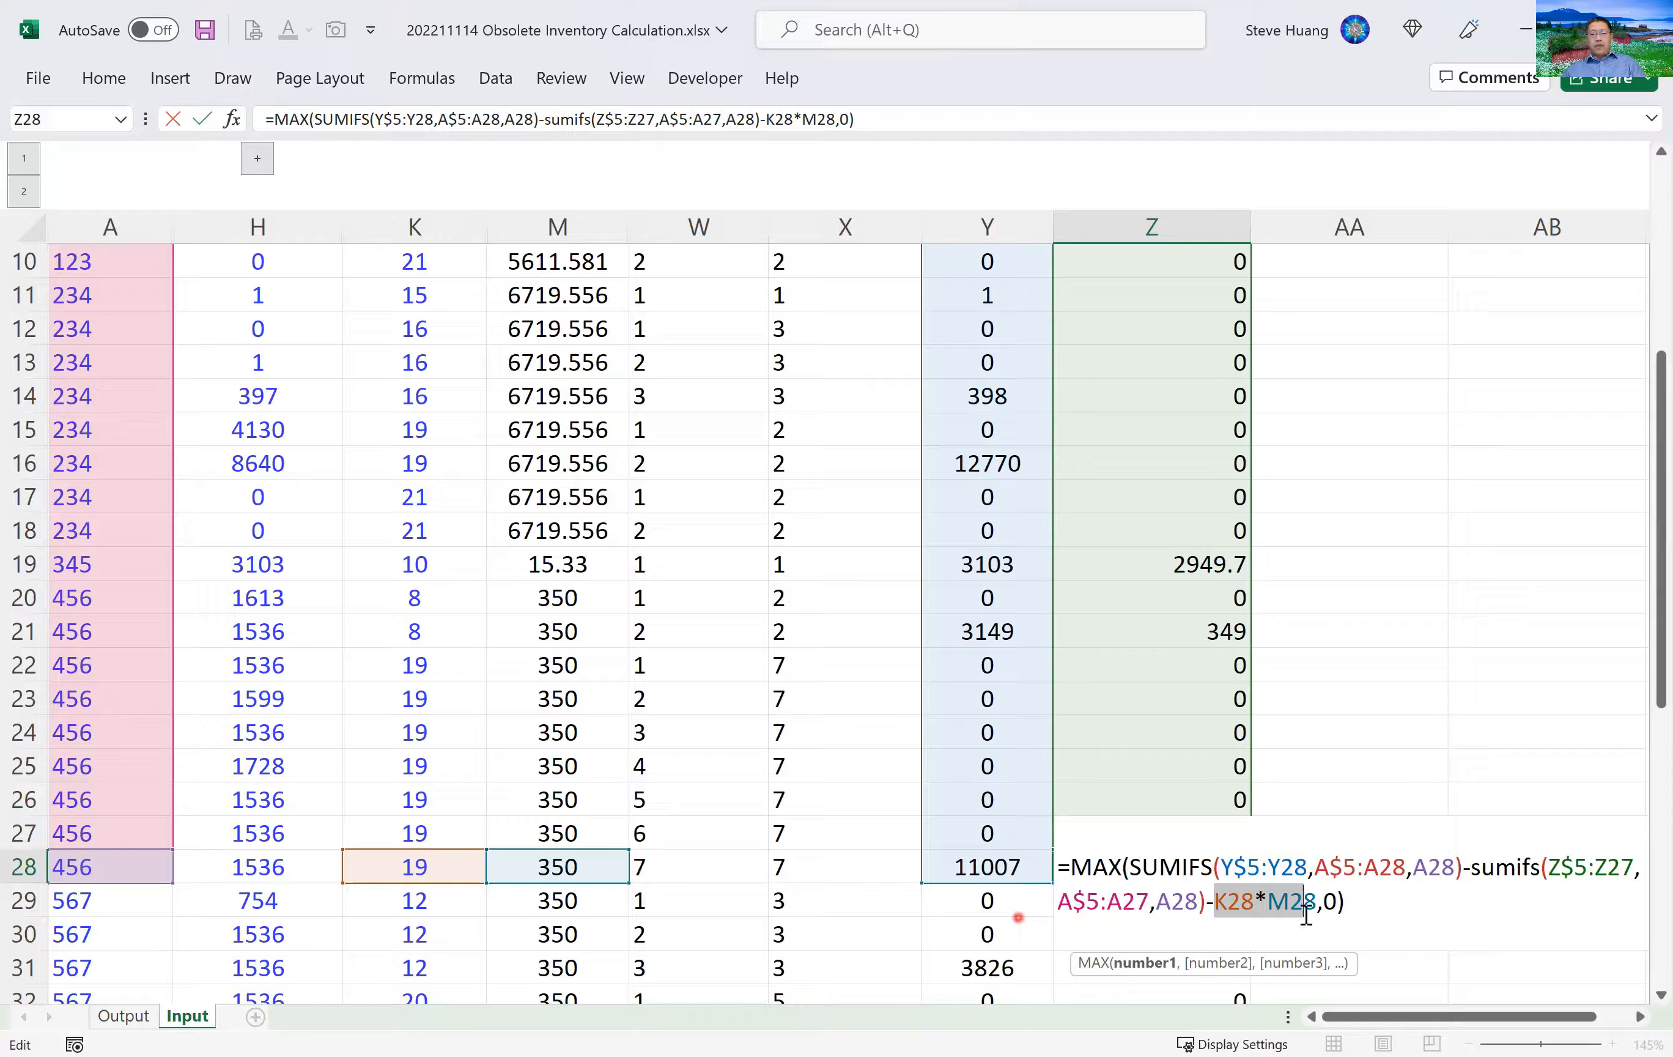
key(Return)
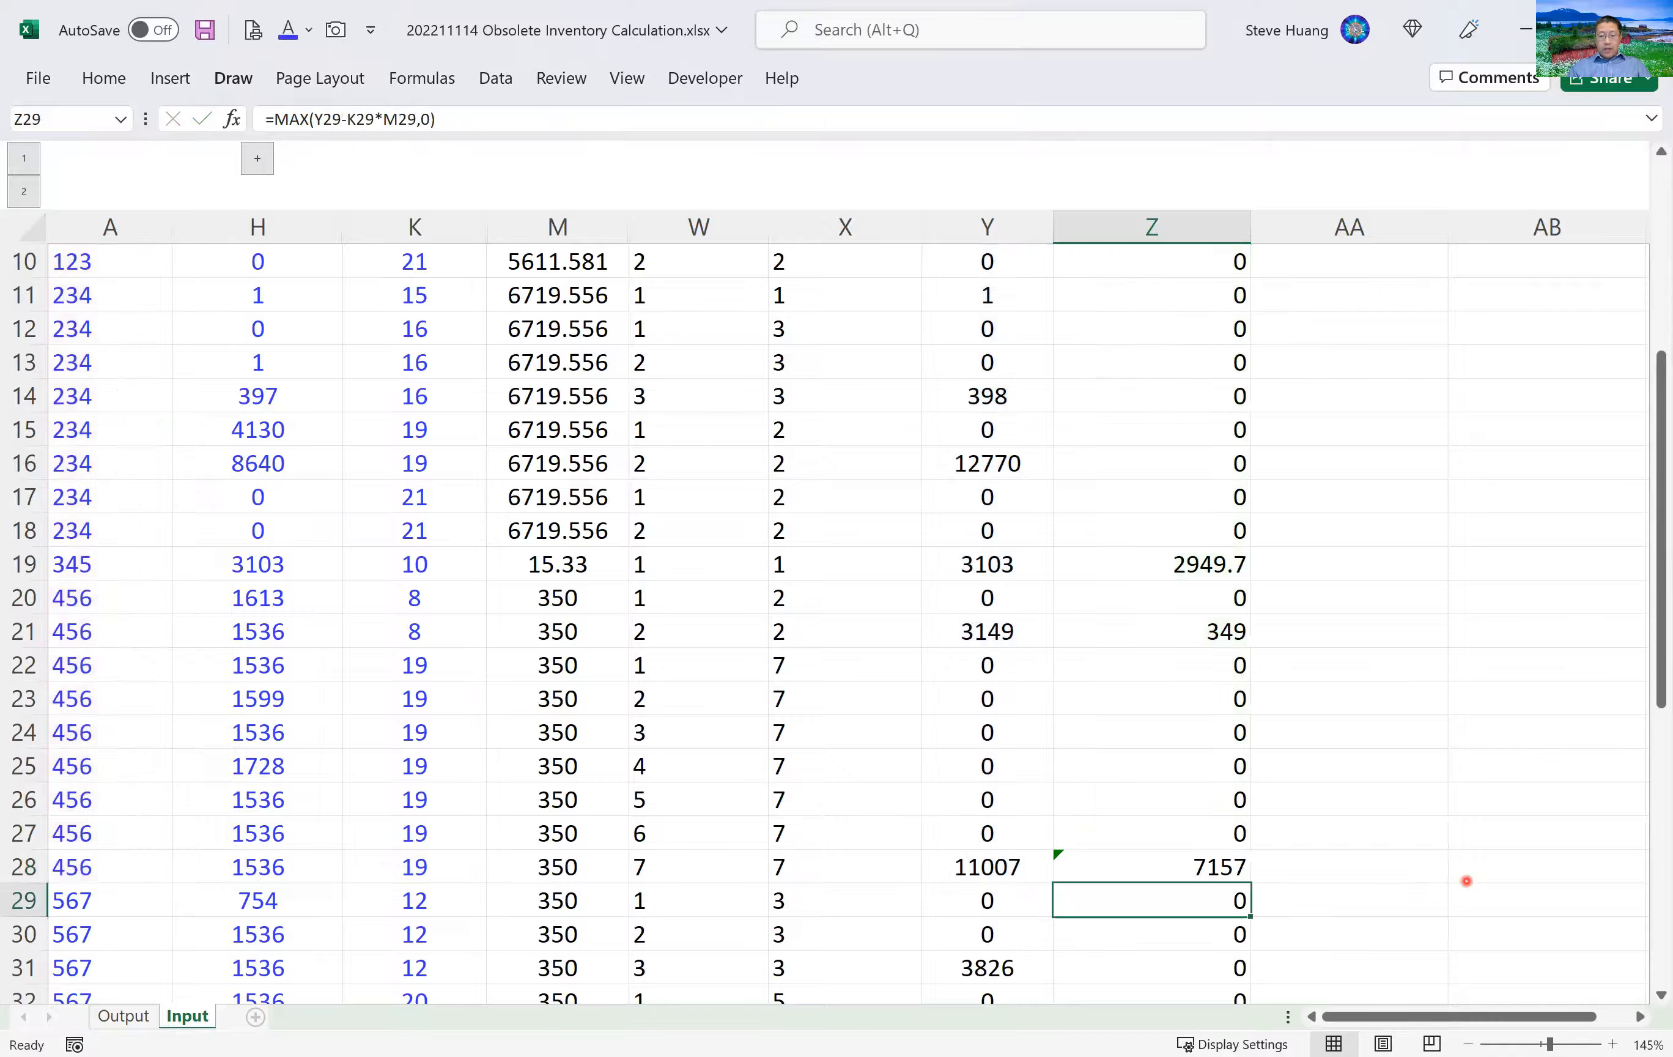
Copy the Z28 formula to the whole Shorted dated Qty column, Z6:Z48.
key(Up)
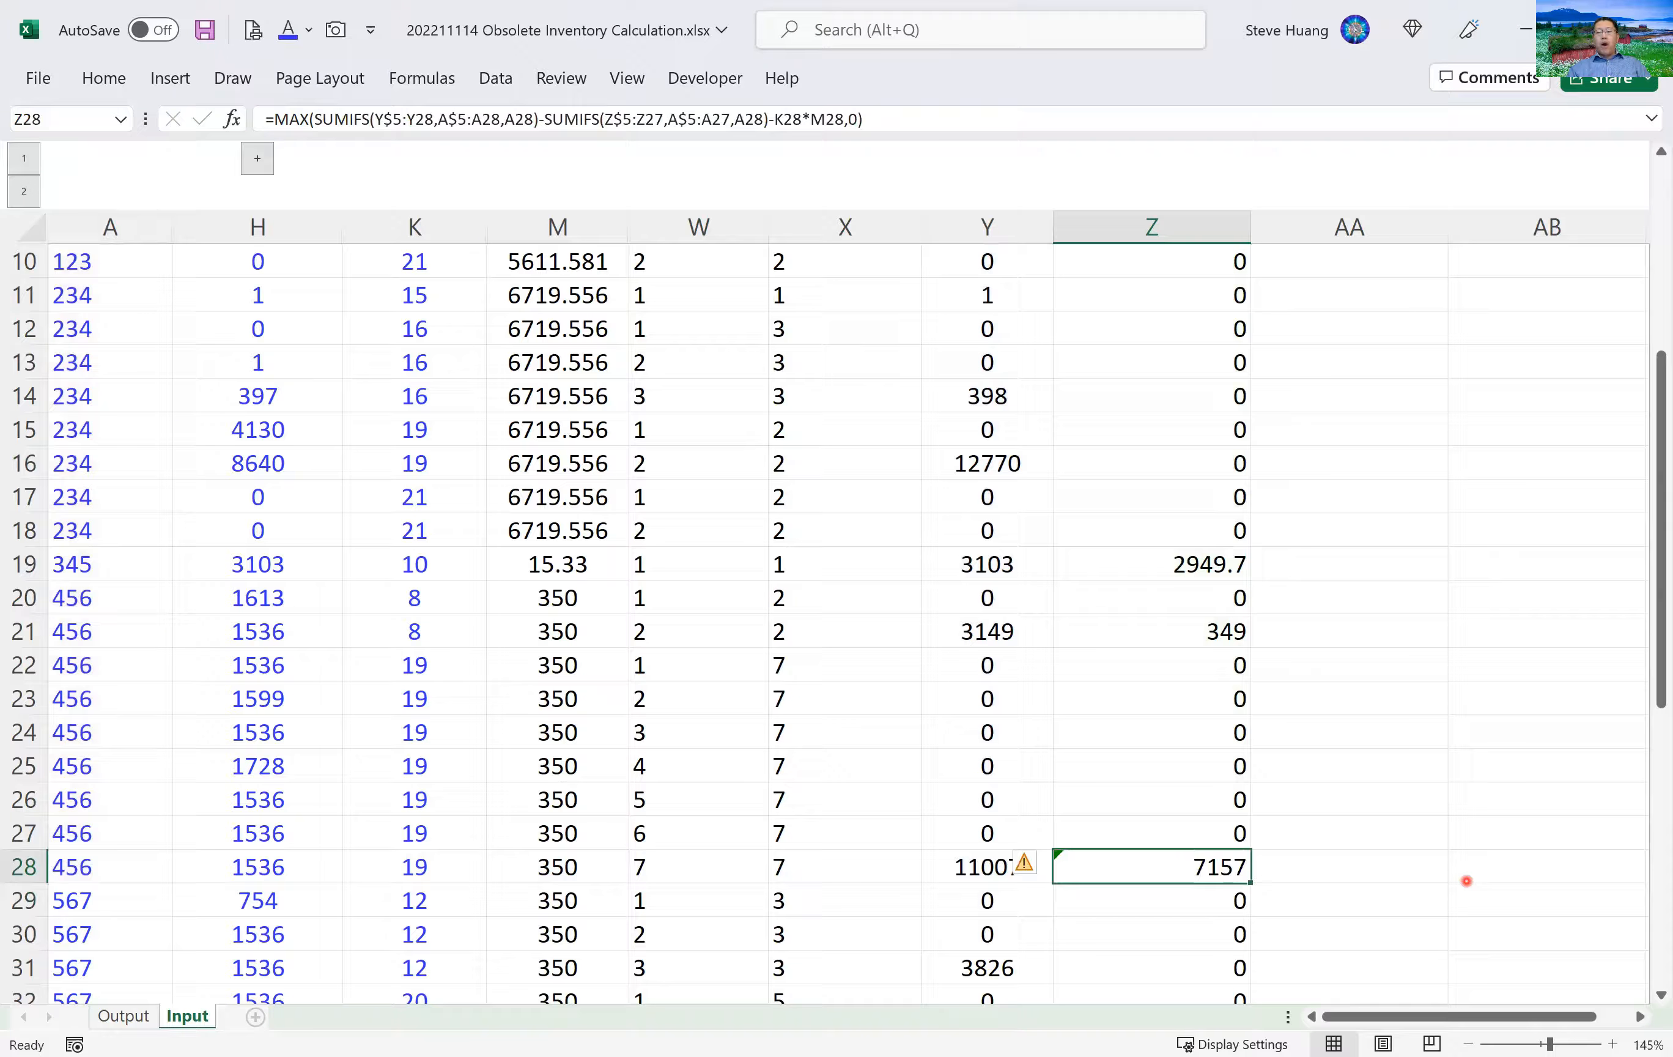
key(ctrl+c)
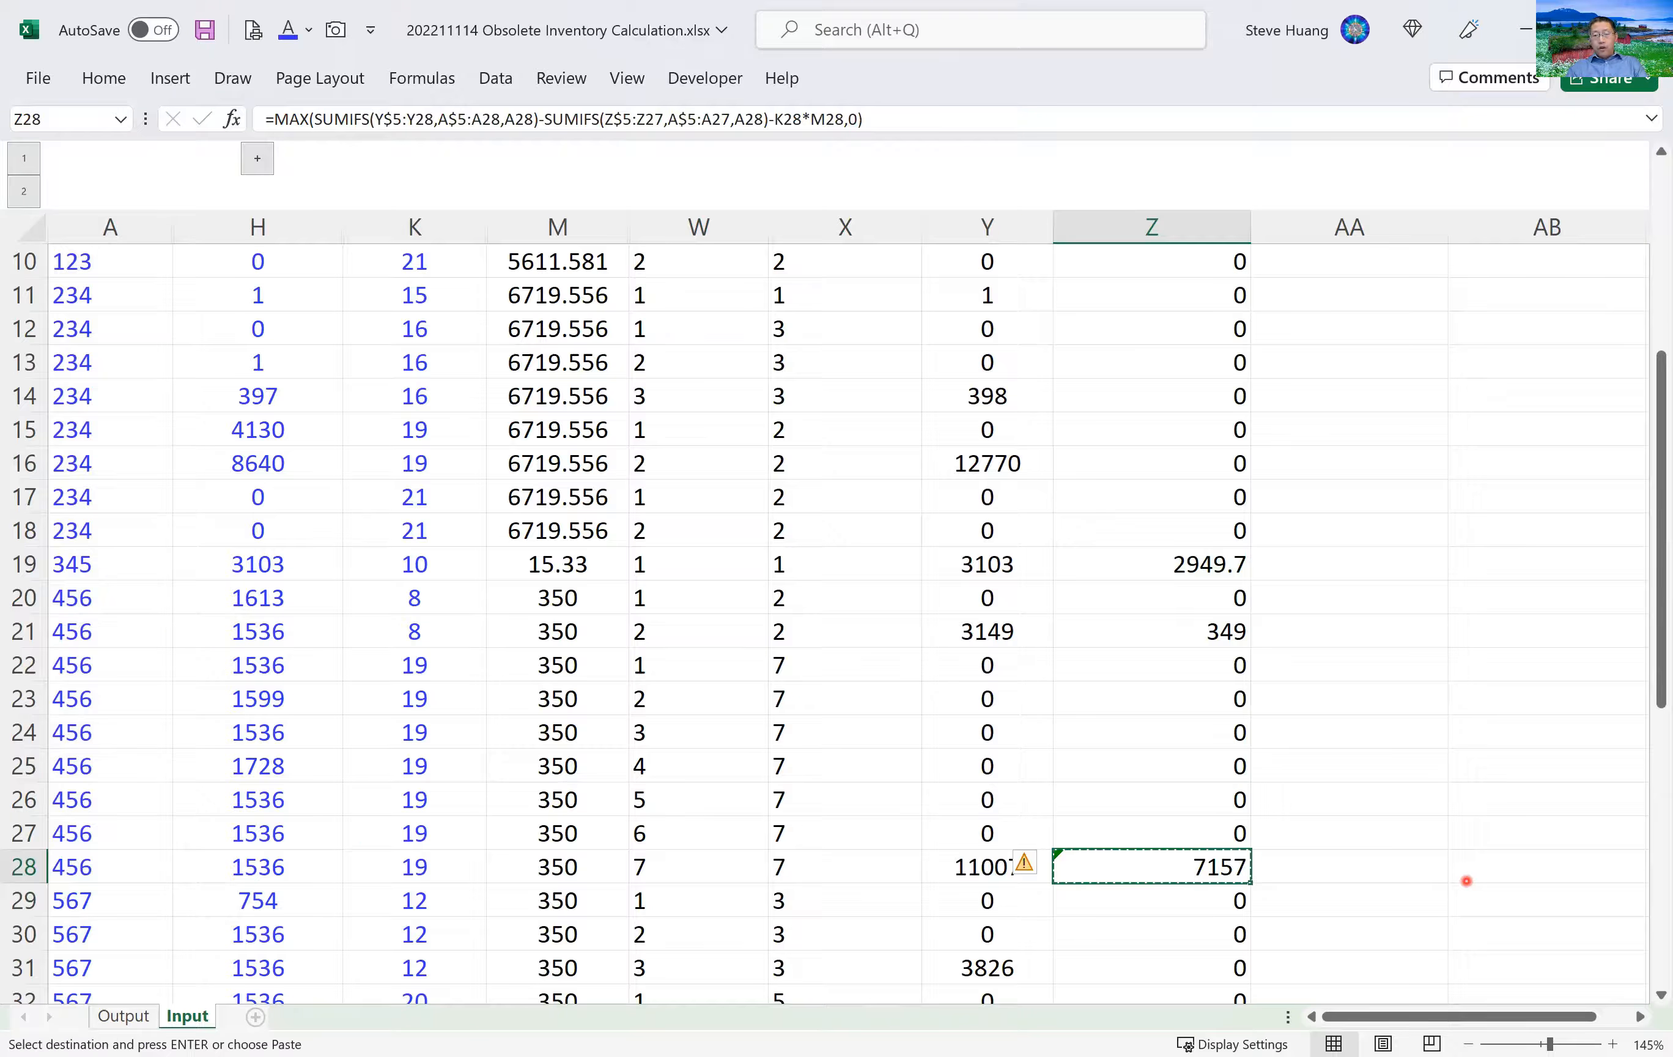
key(ctrl+Up)
key(Down)
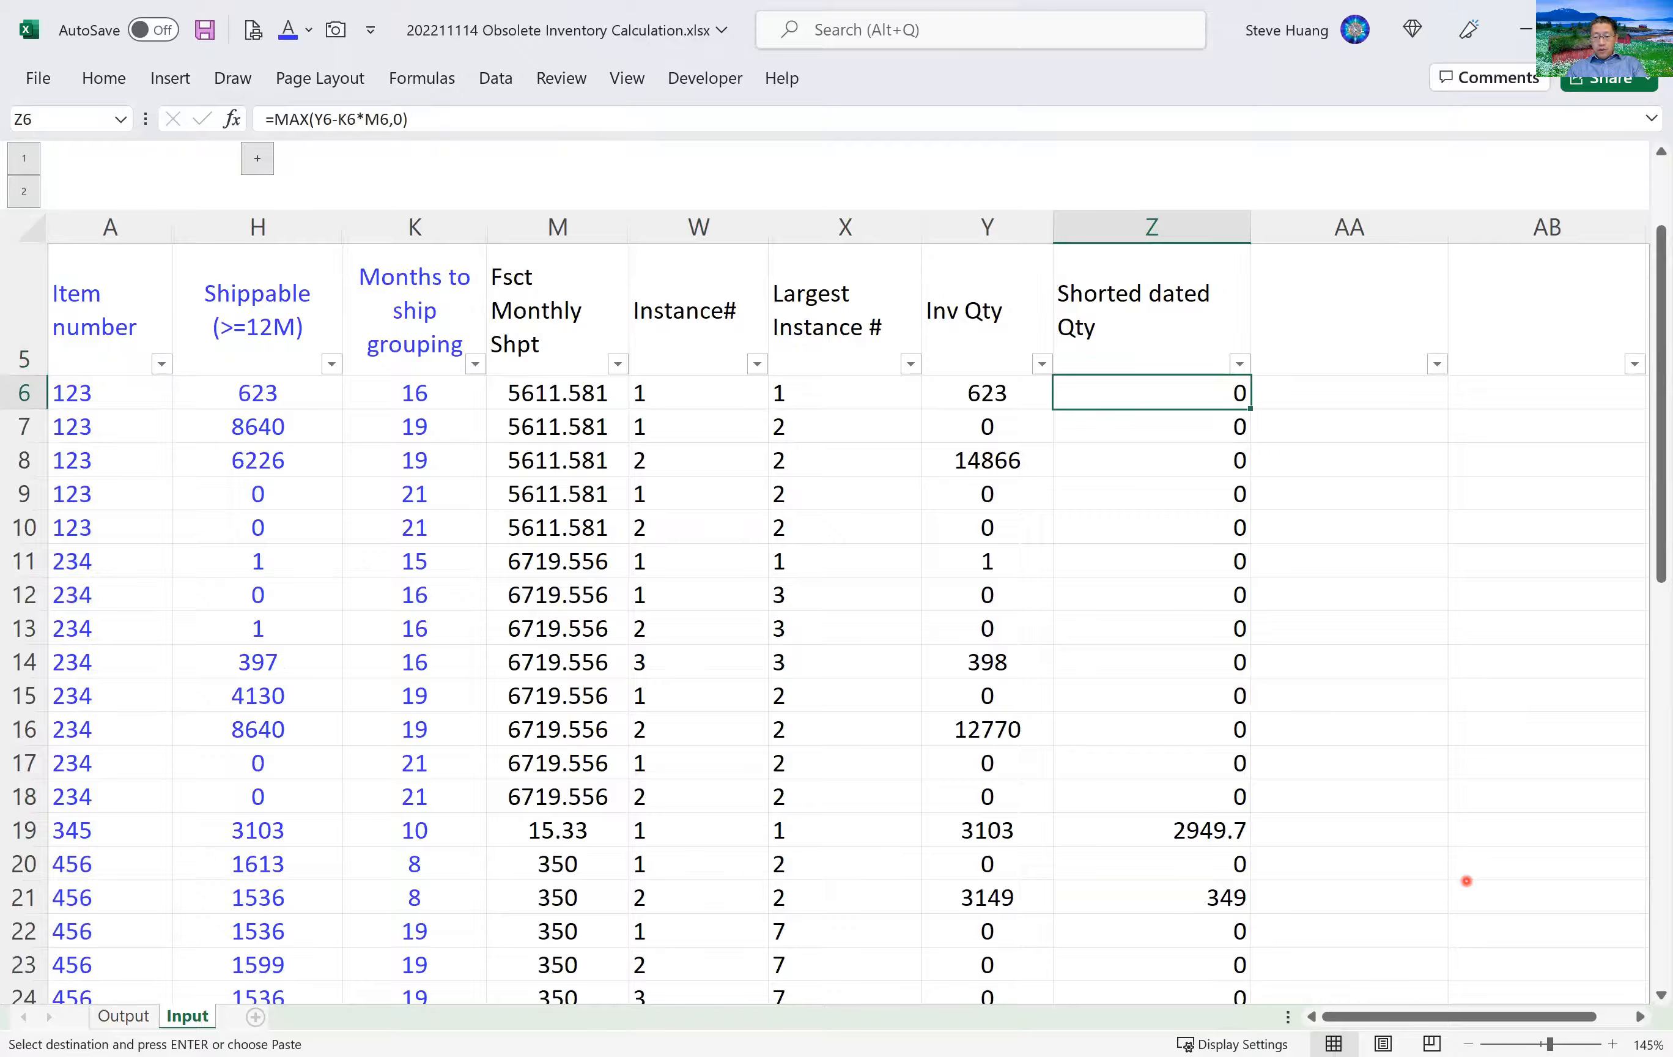
key(ctrl+shift+Down)
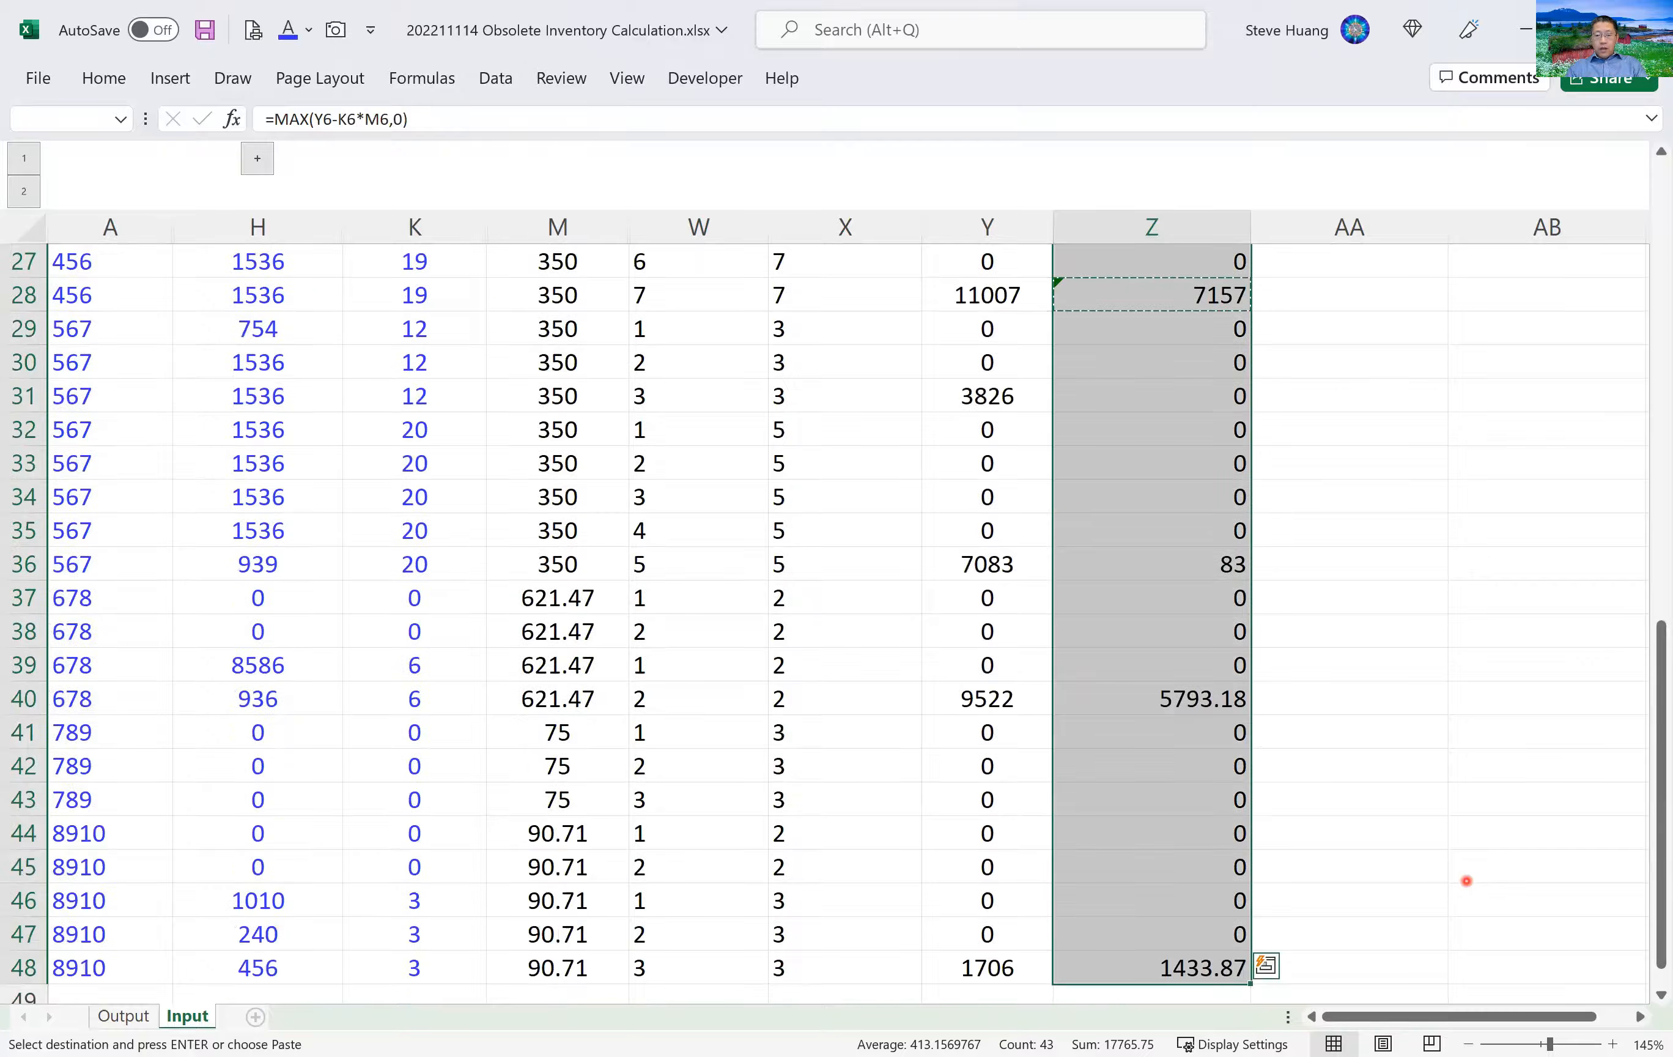
key(ctrl+v)
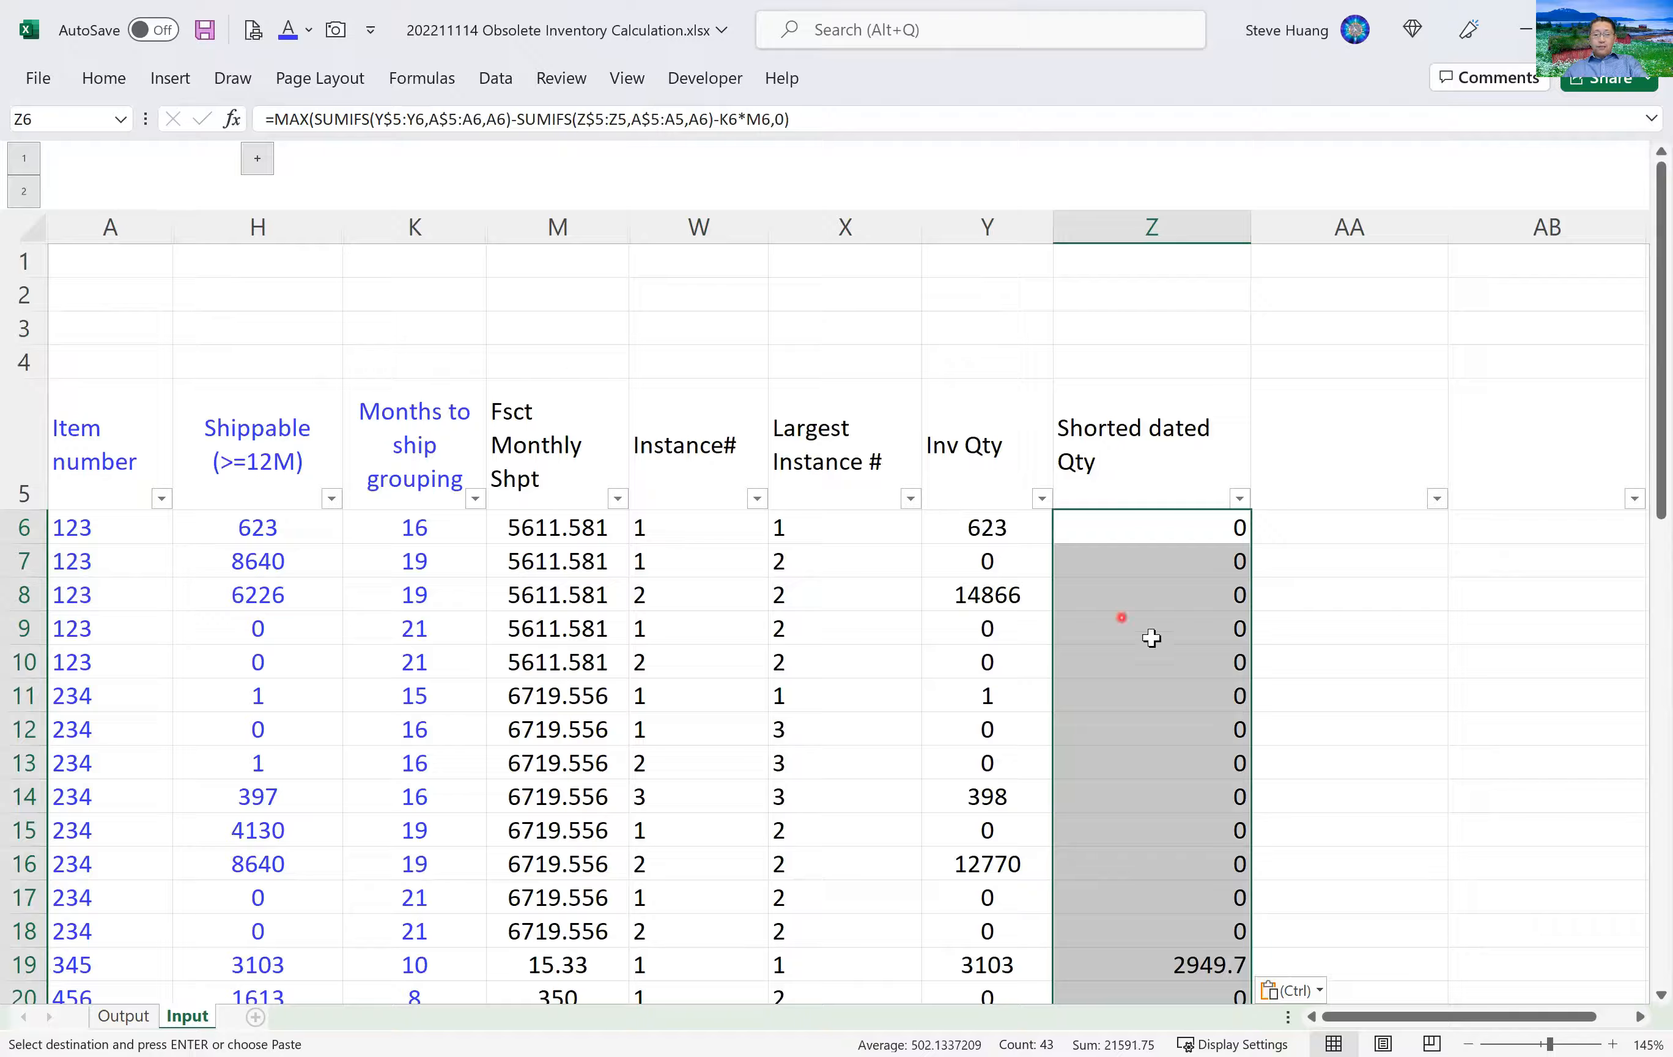
Review the Shorted dated Qty column and compare Z28 for item 456 with cell BL12 on the Output sheet.
click(1121, 617)
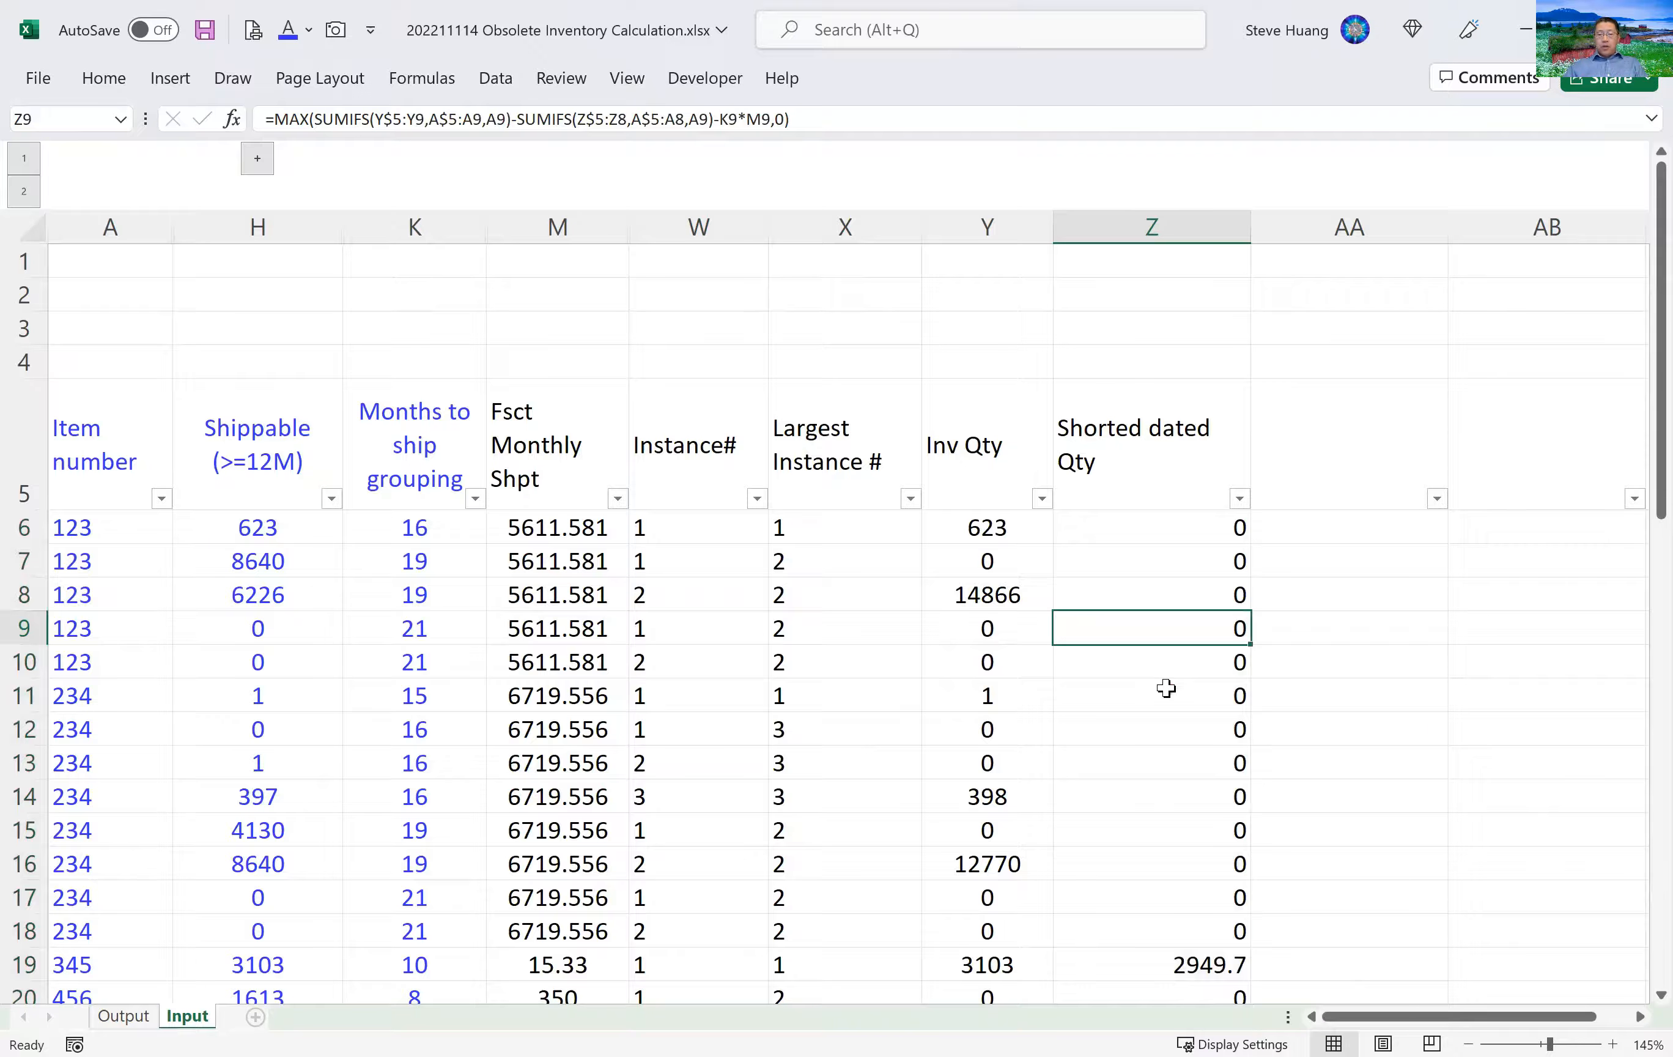
scroll(1166, 689, down, 2)
scroll(1165, 688, down, 5)
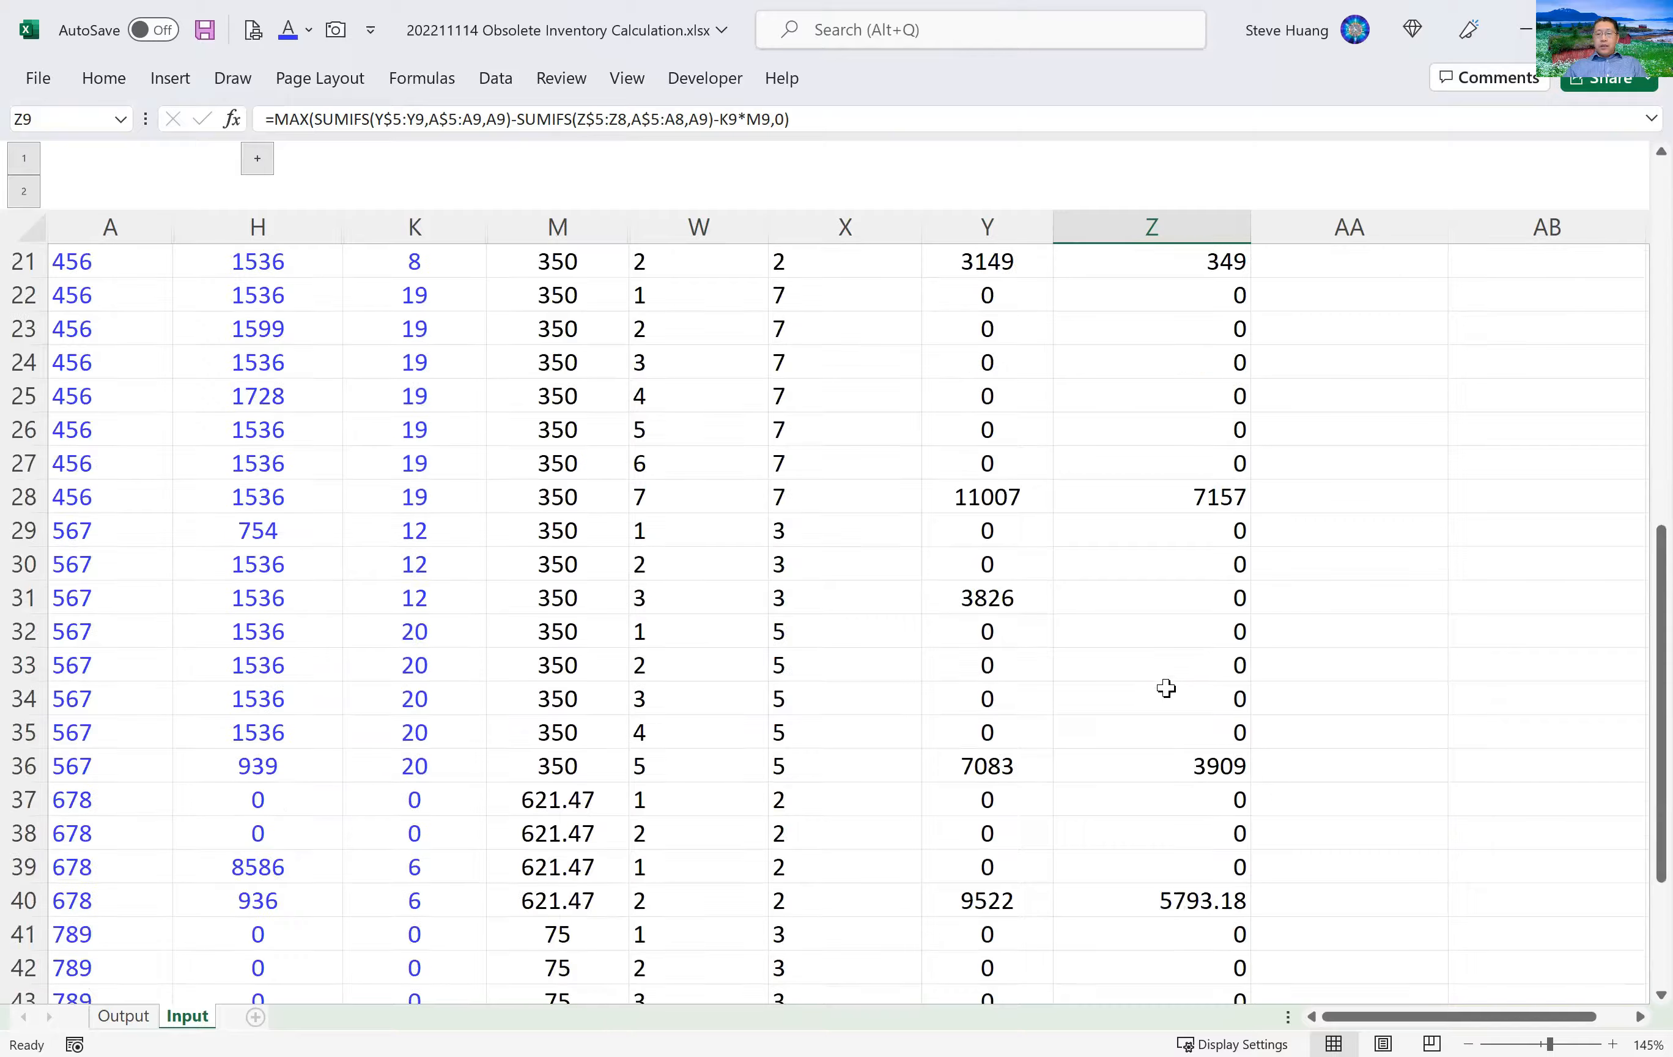
click(120, 1016)
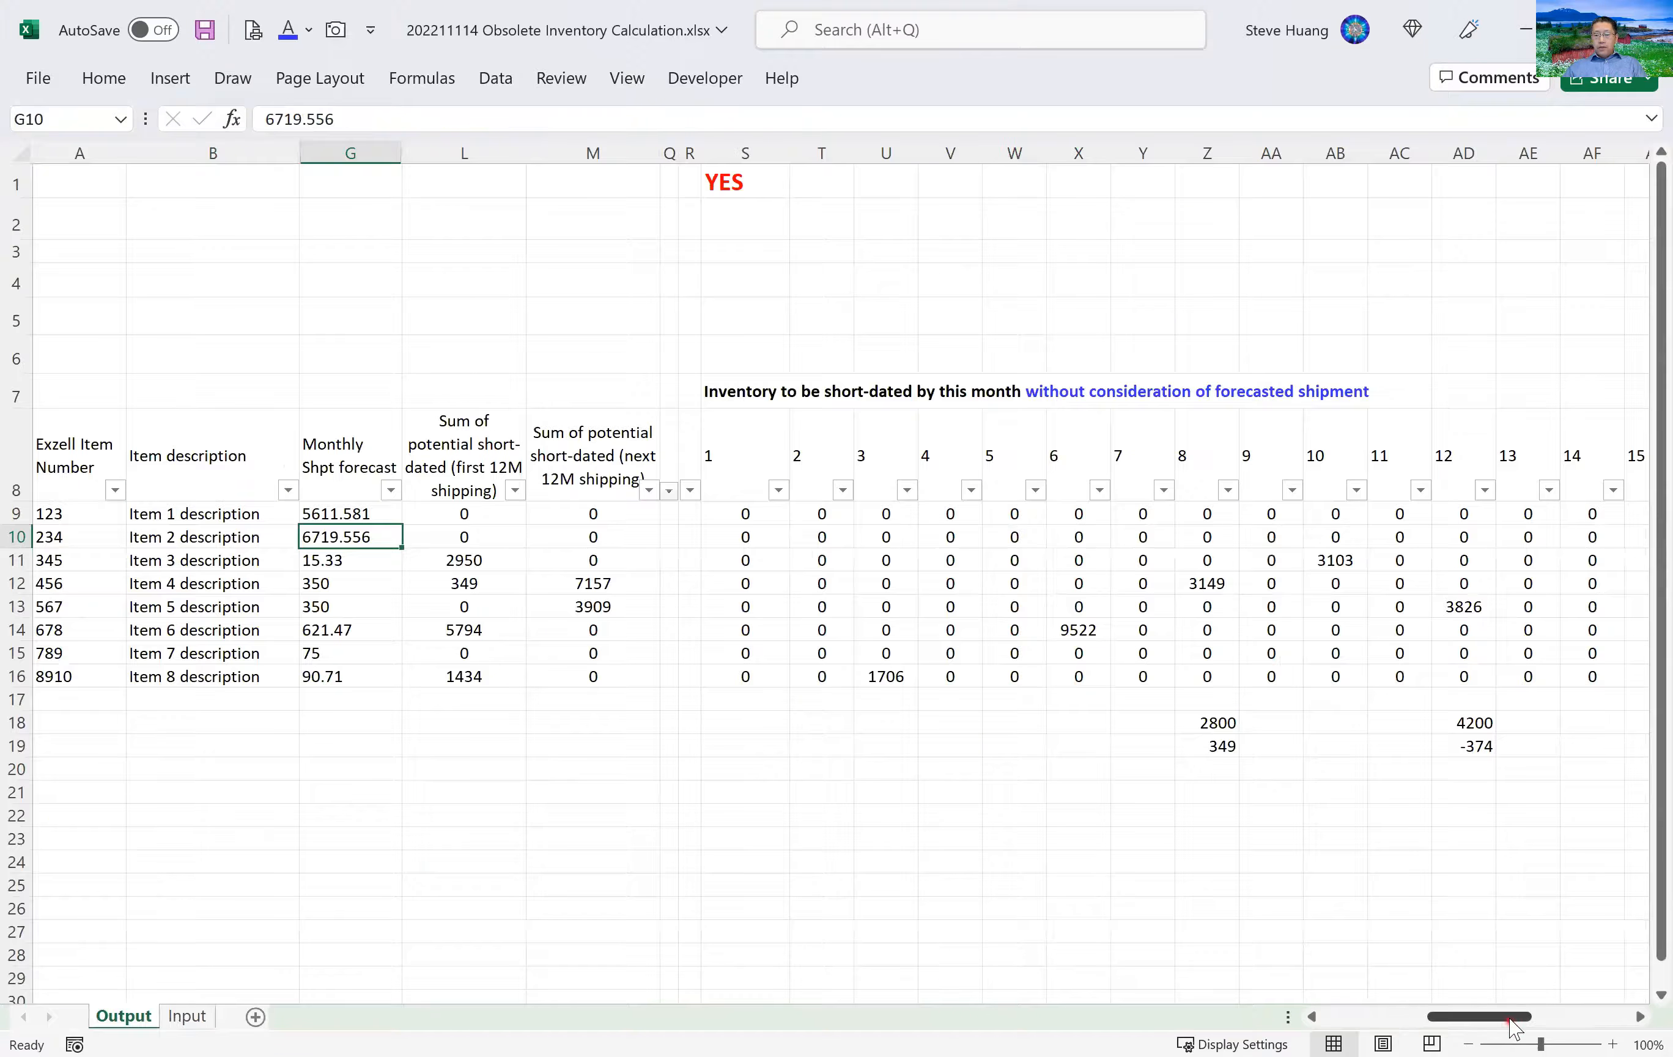
click(1557, 1017)
drag(1523, 1019, 1606, 1022)
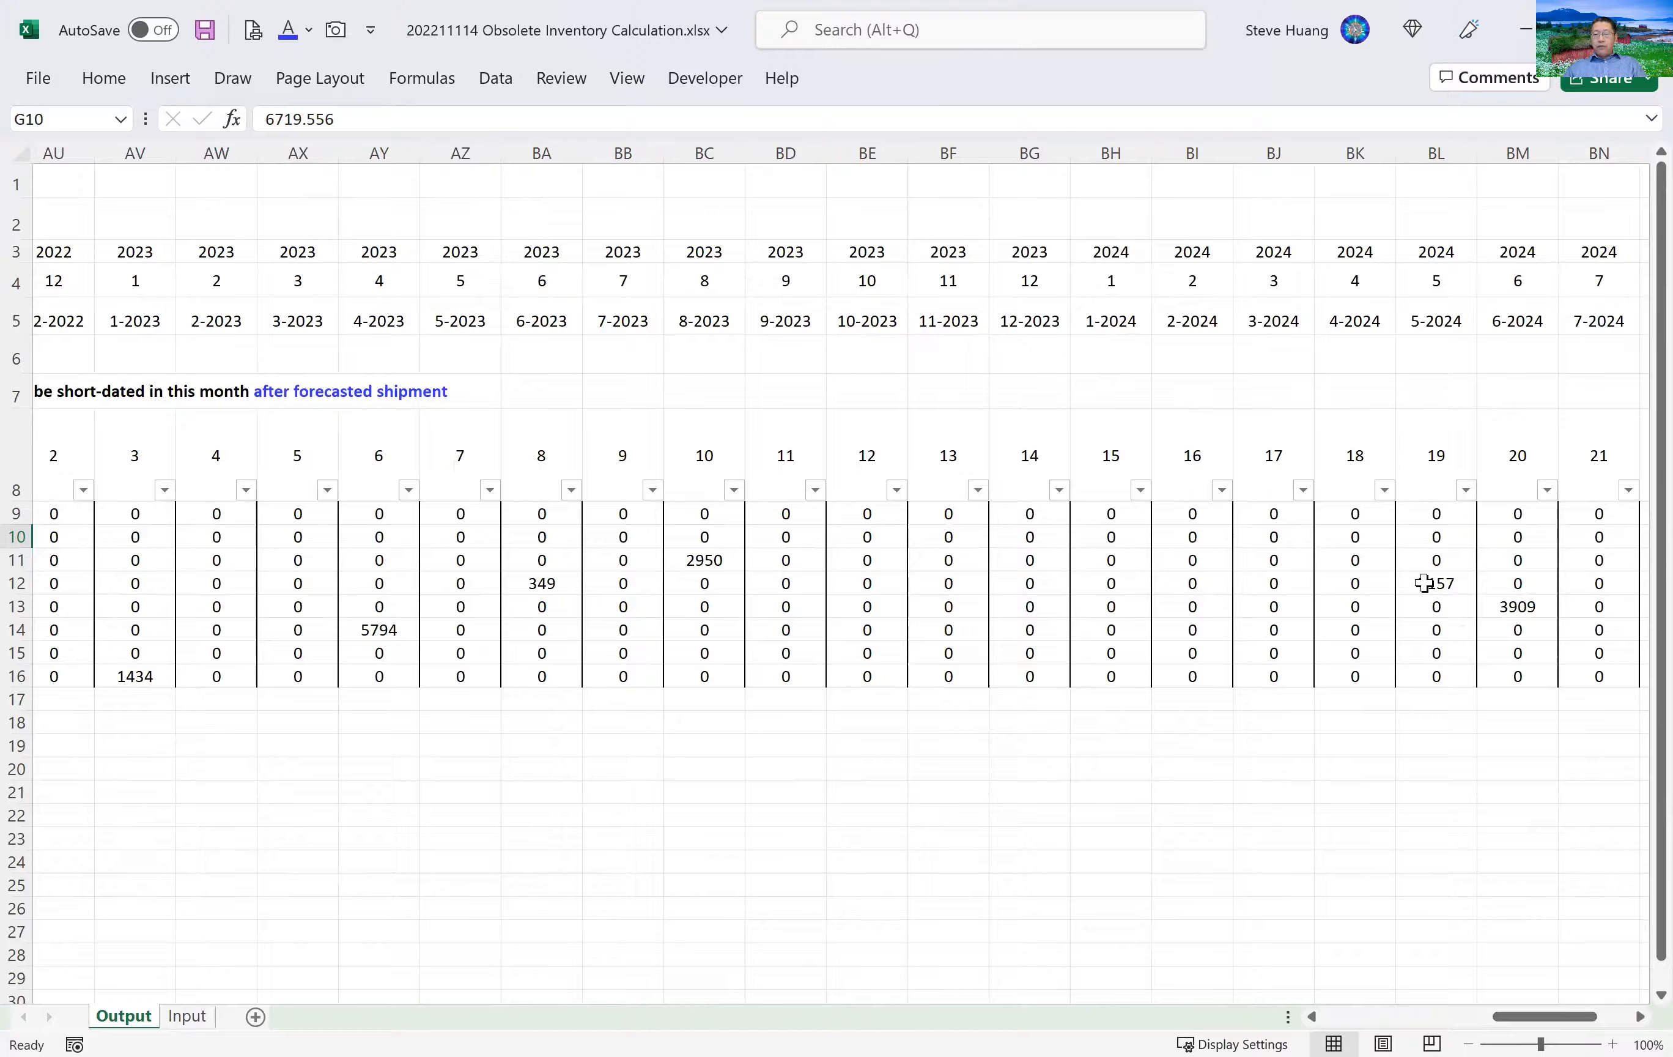
click(1462, 588)
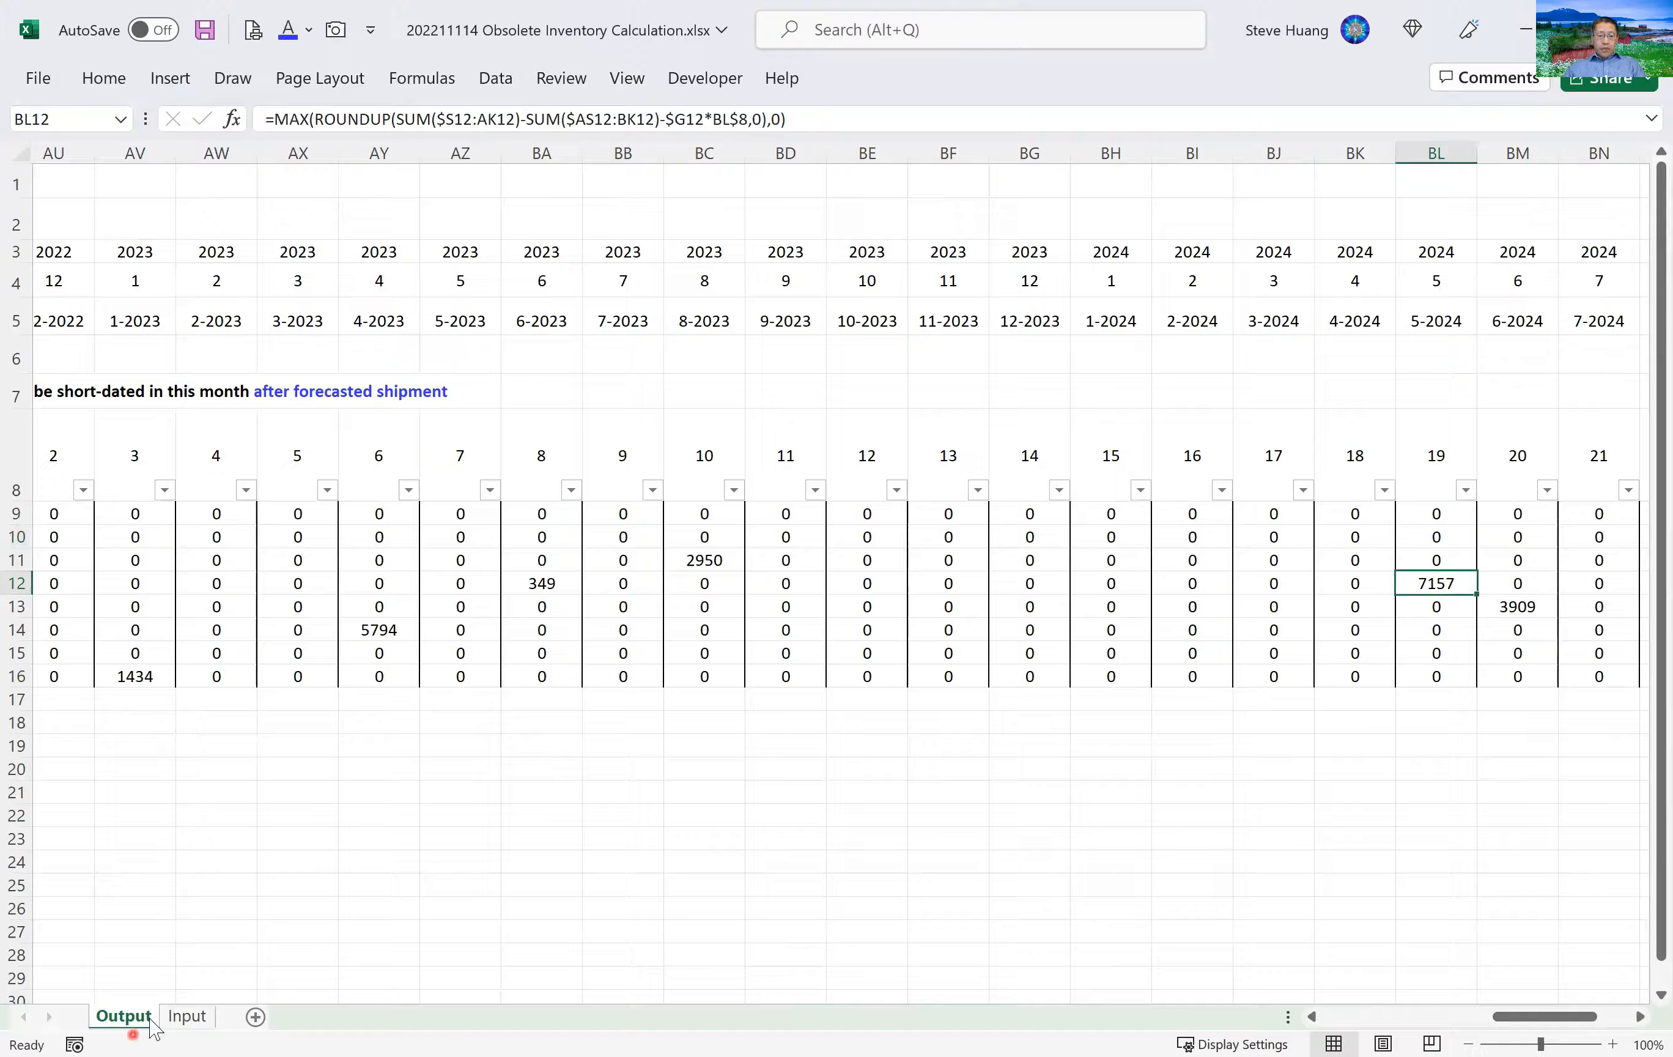
click(187, 1019)
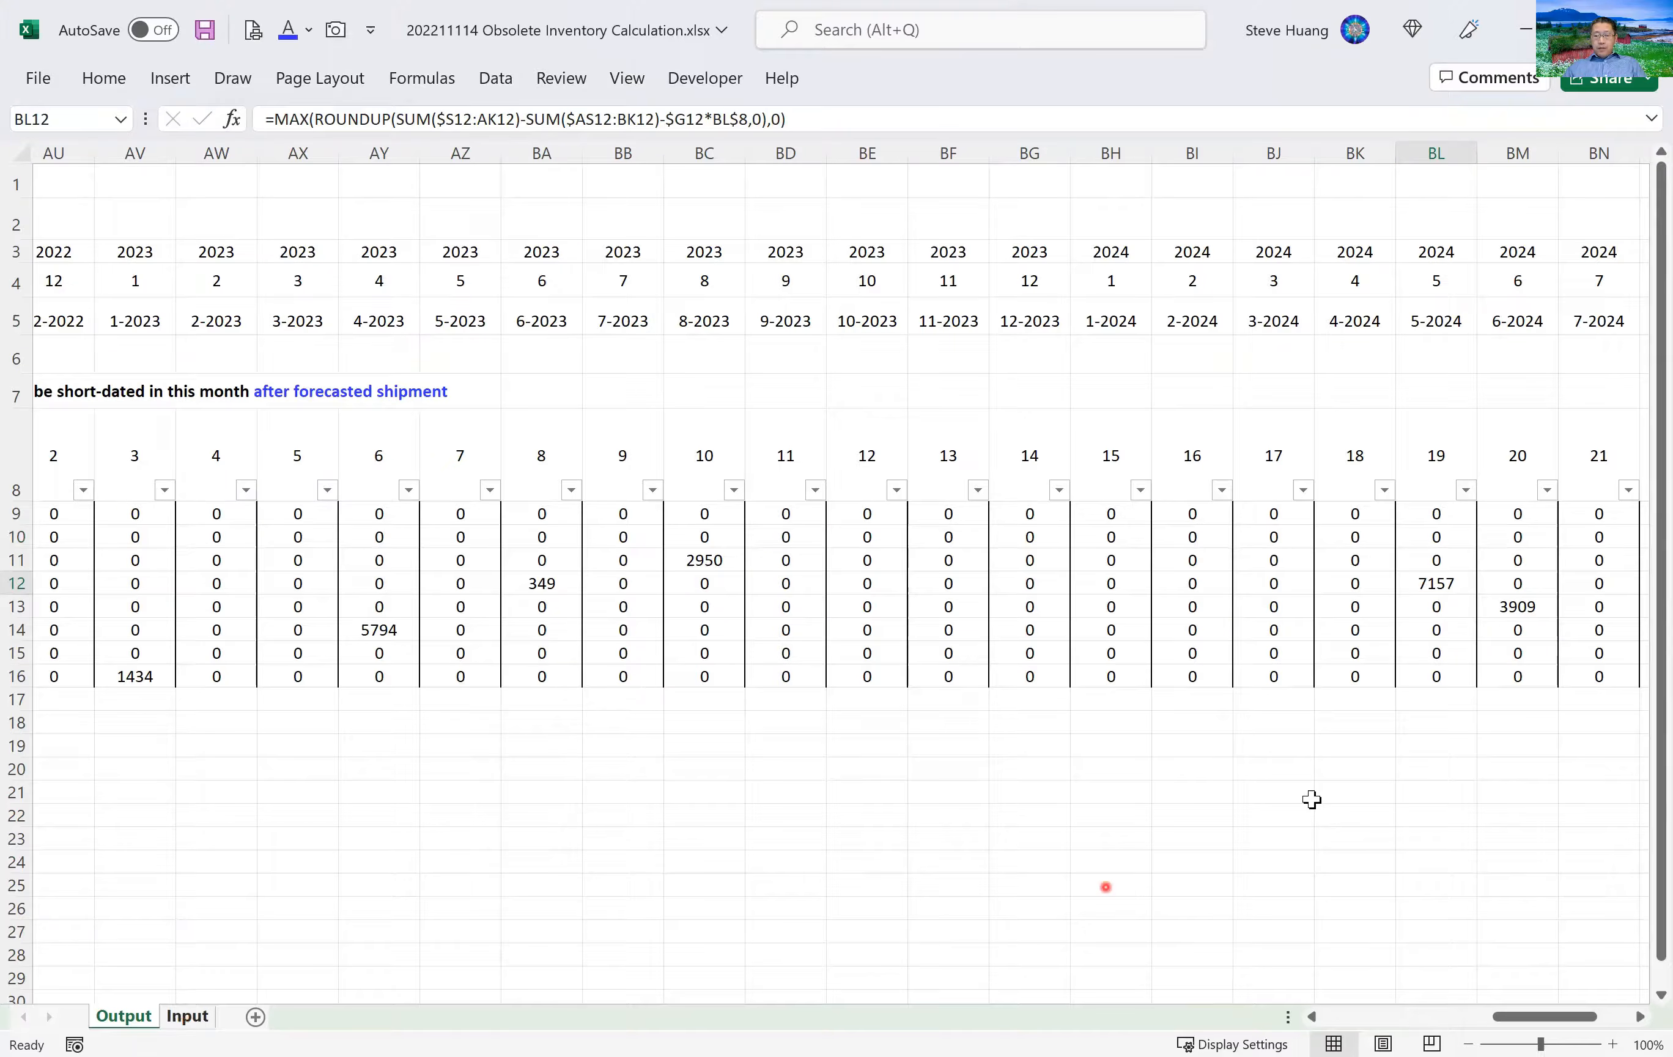
click(1247, 511)
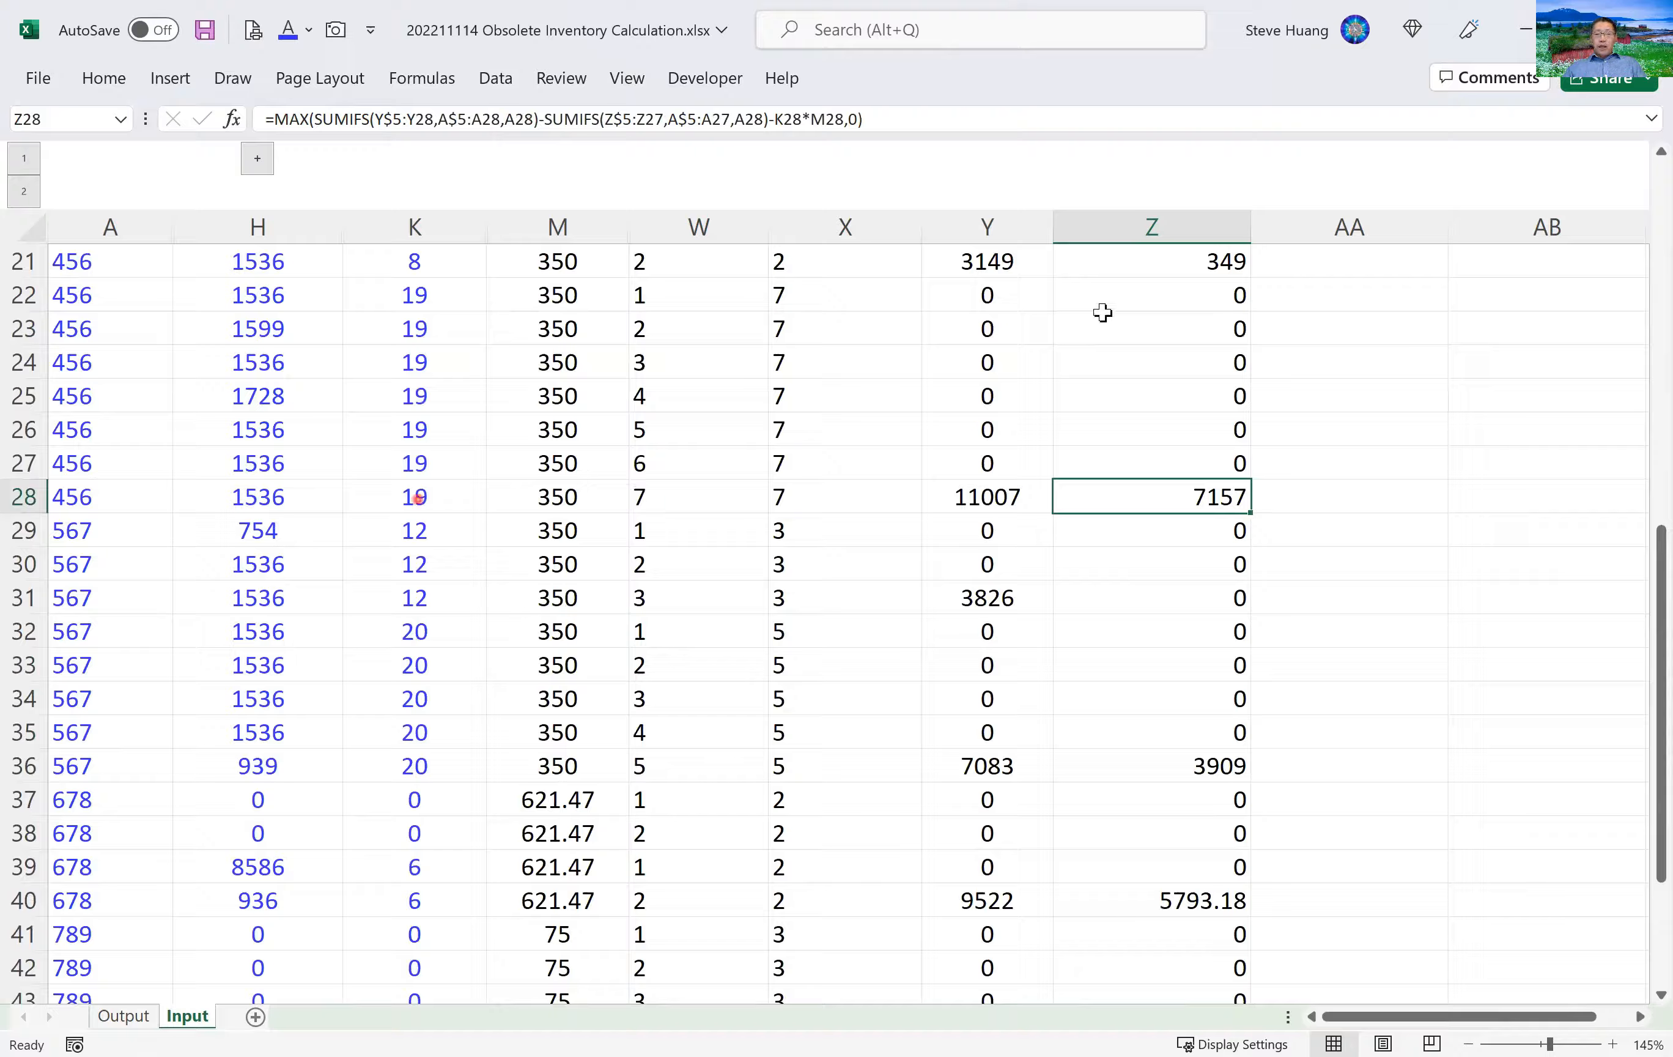
Compare item 456's month 8 short-dated quantity in Z21 with cell BA12 on the Output sheet.
click(1176, 261)
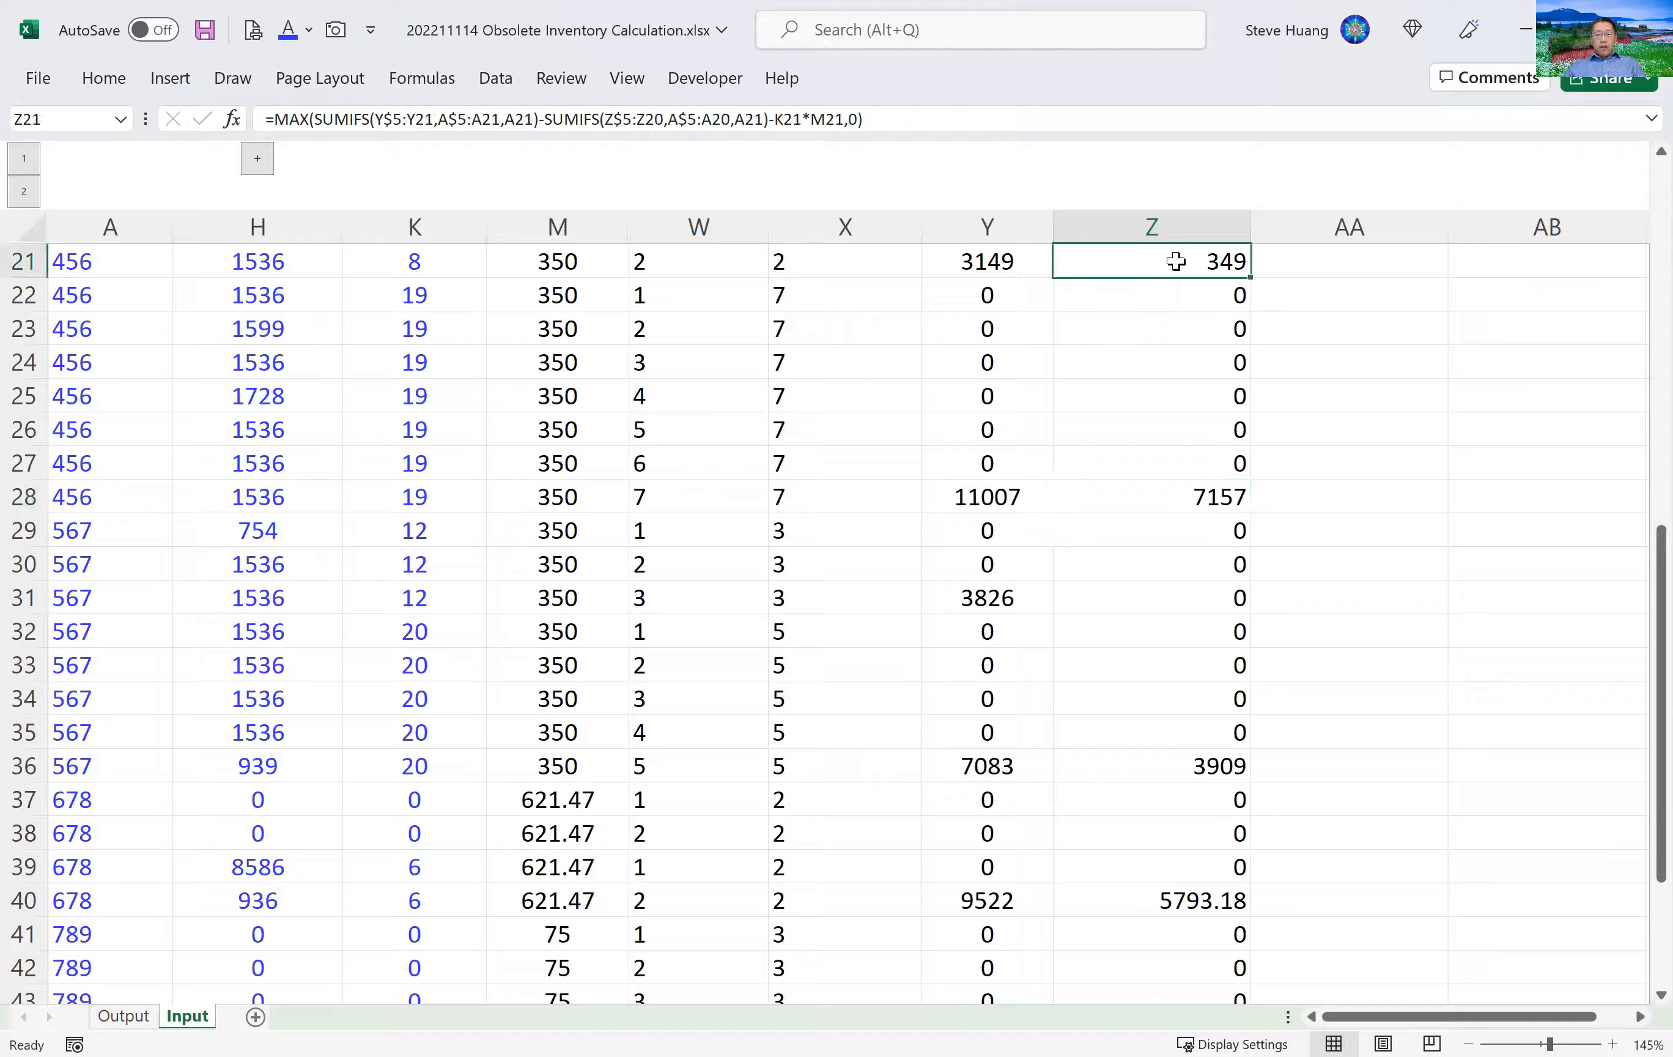
click(451, 268)
click(123, 1014)
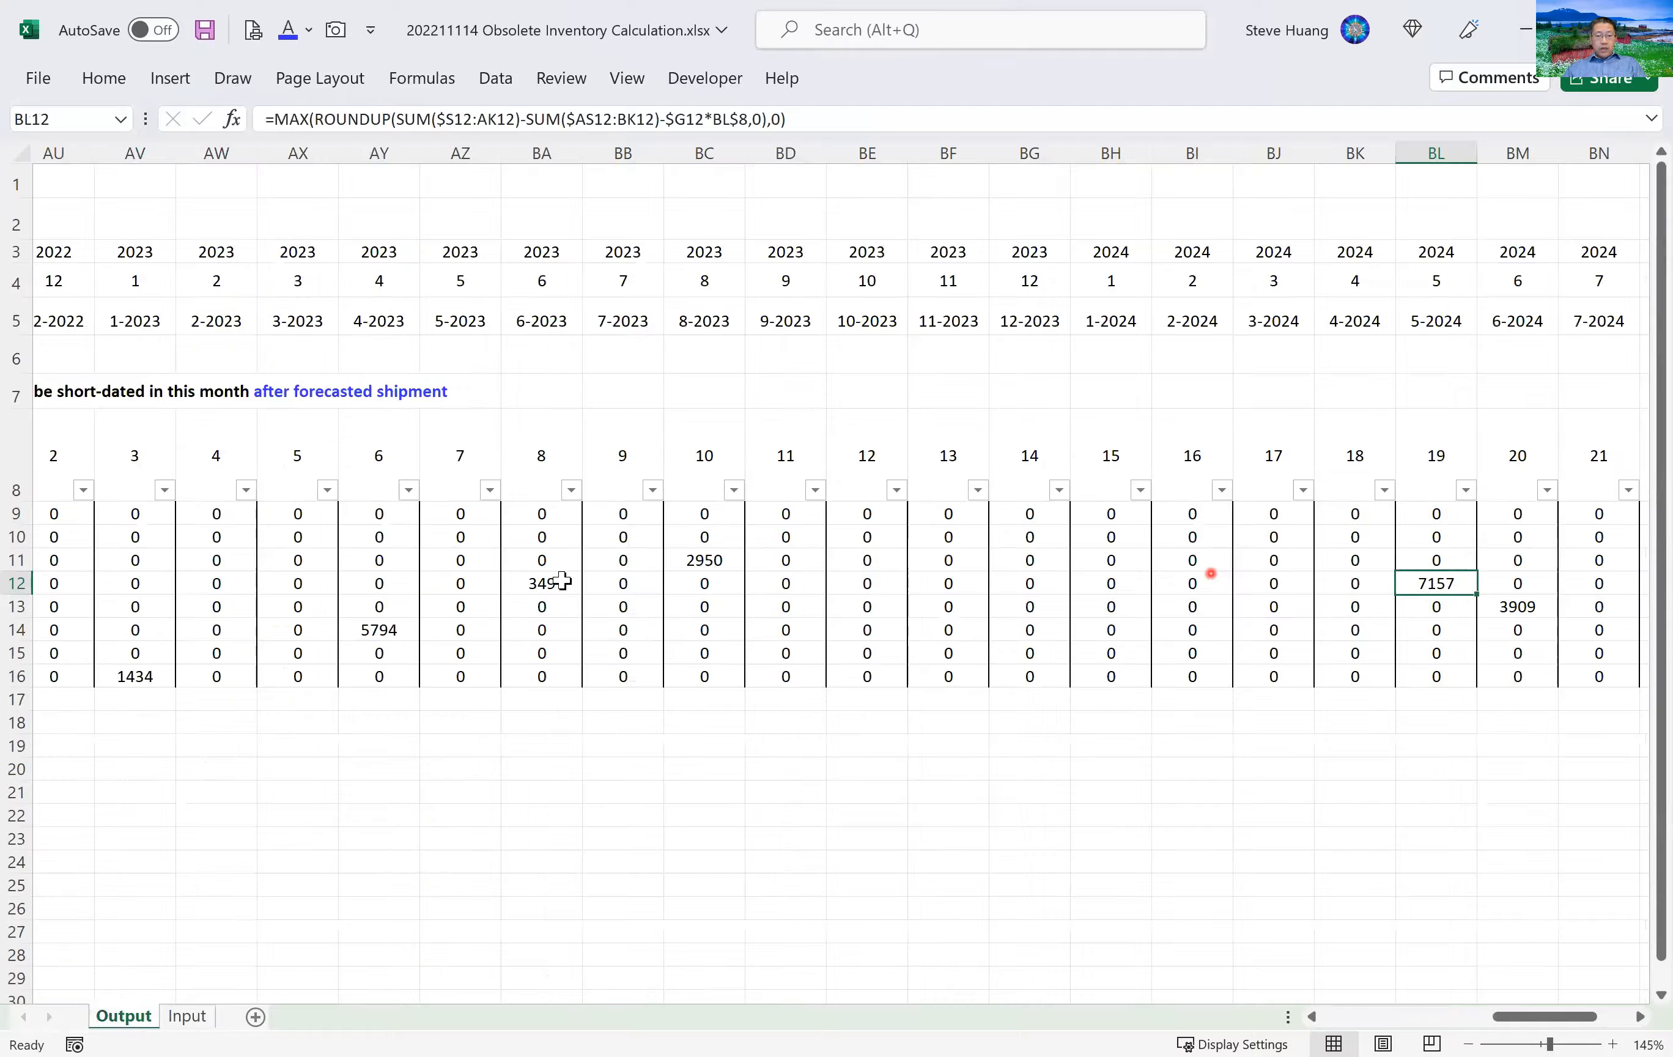
click(563, 581)
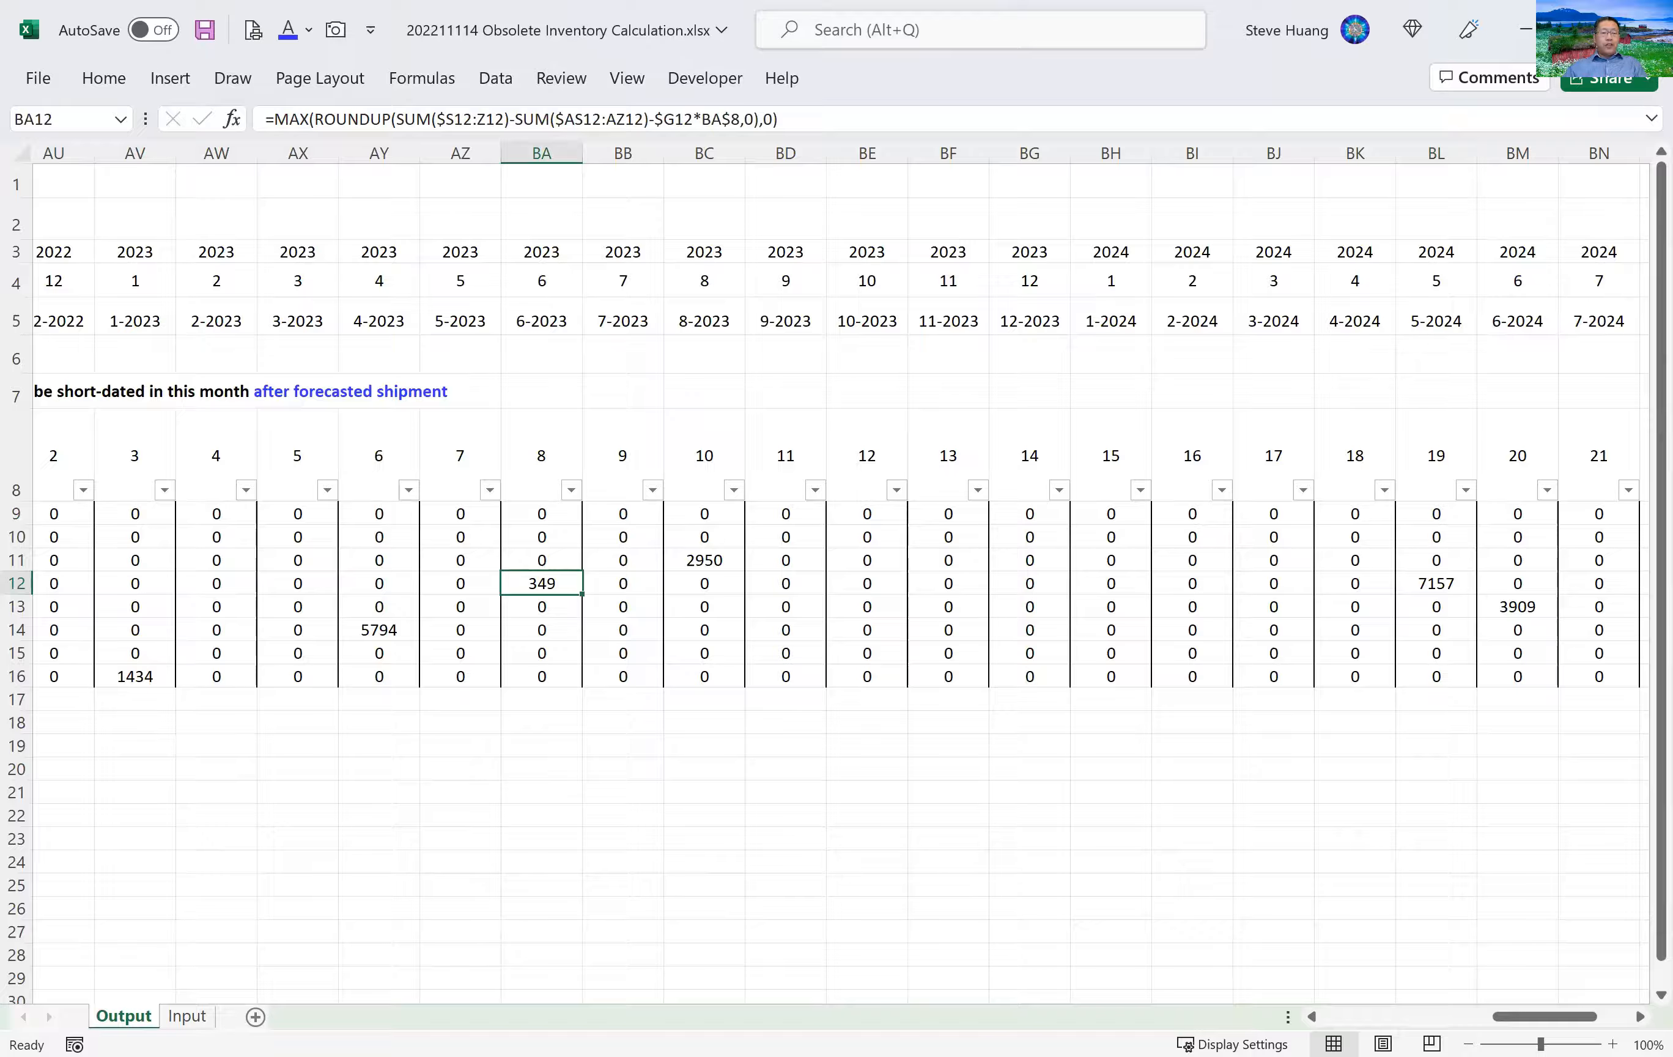
click(192, 1018)
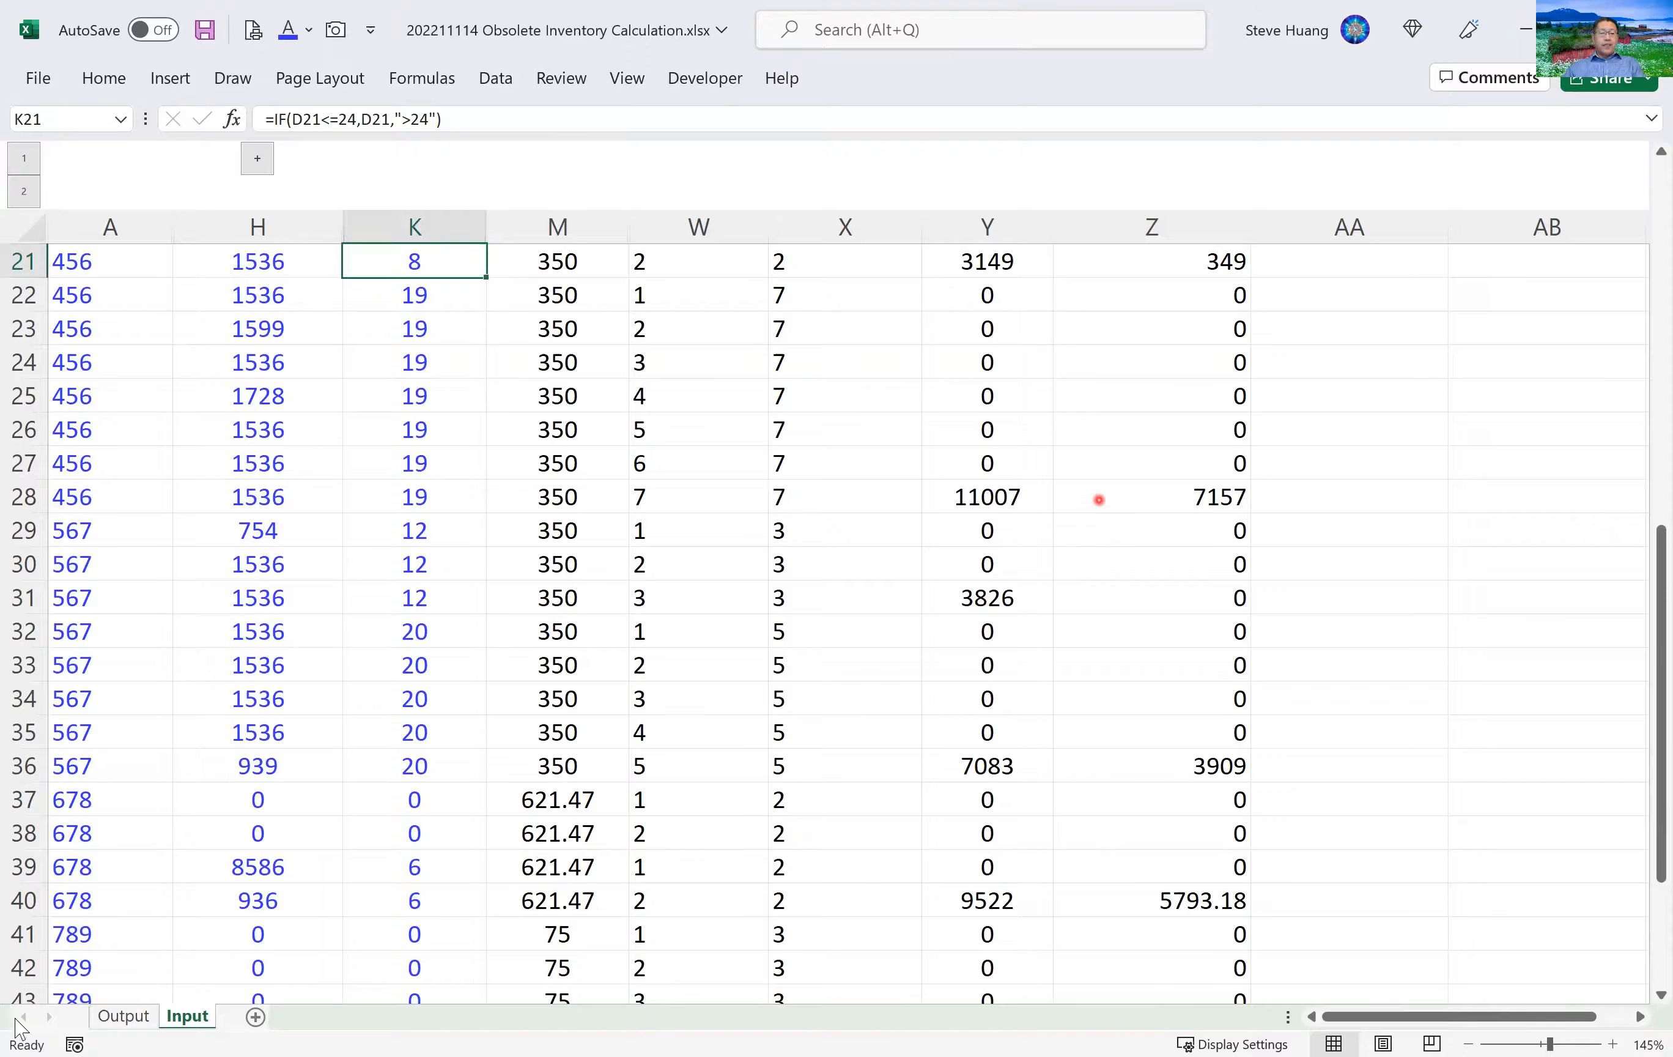
click(129, 1018)
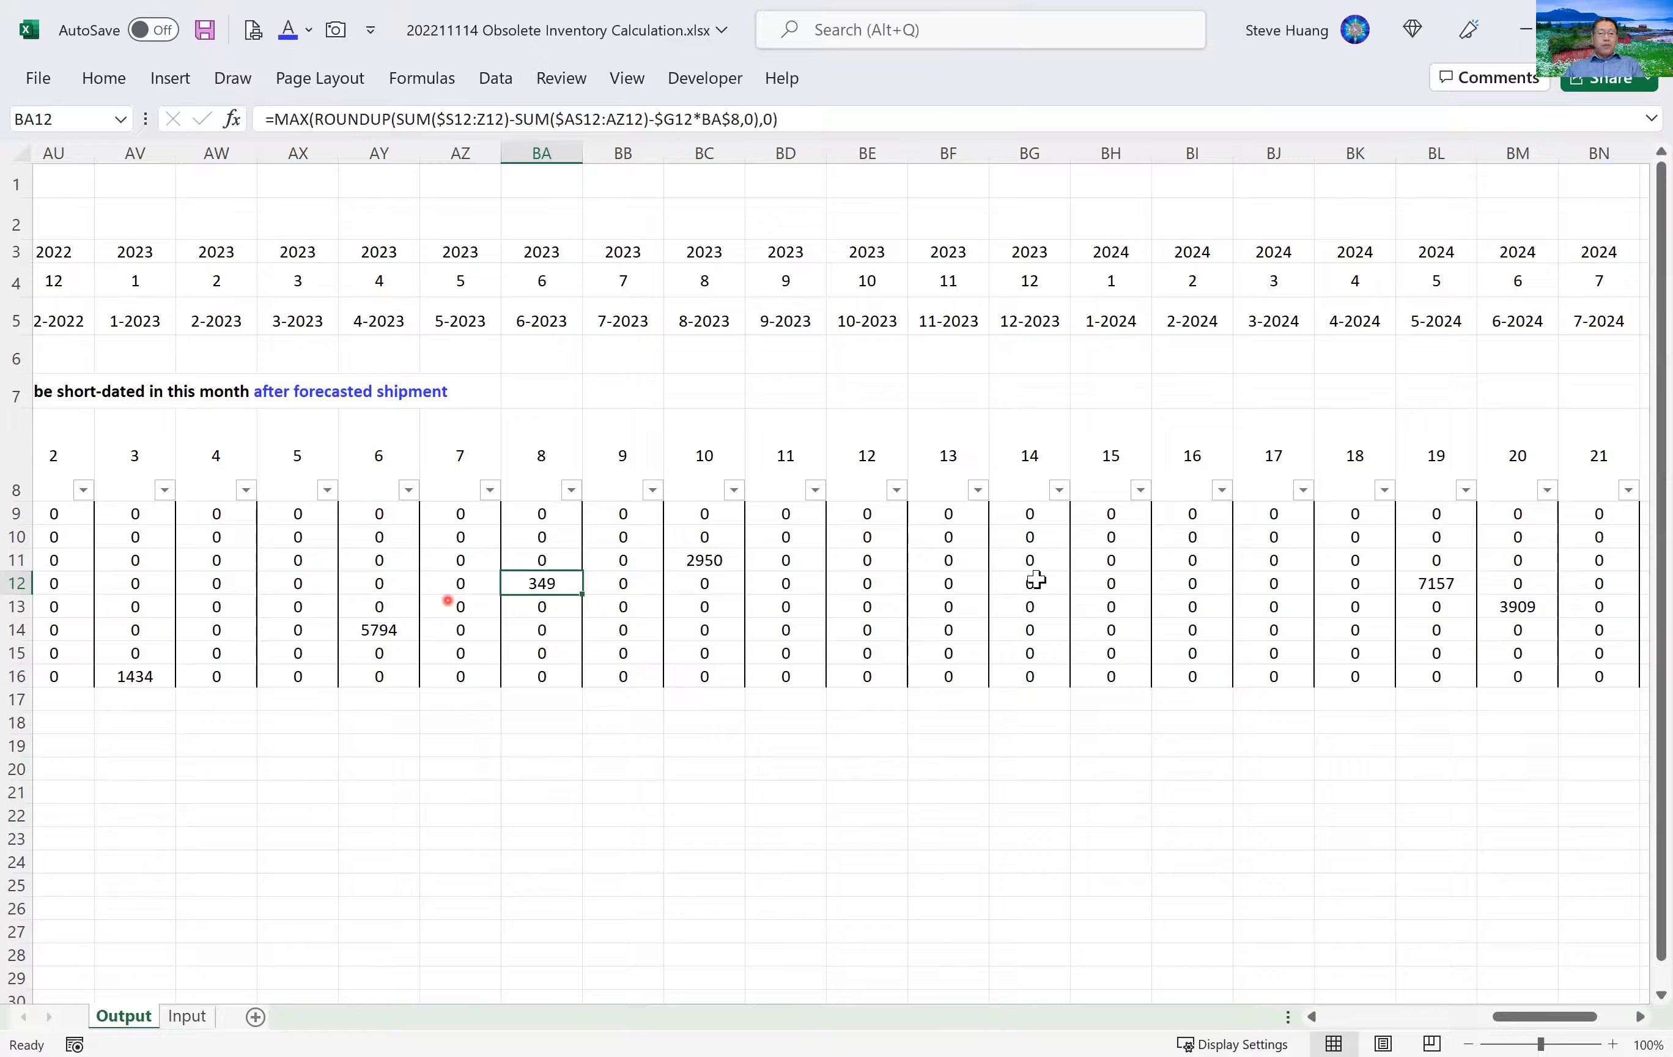
click(187, 1019)
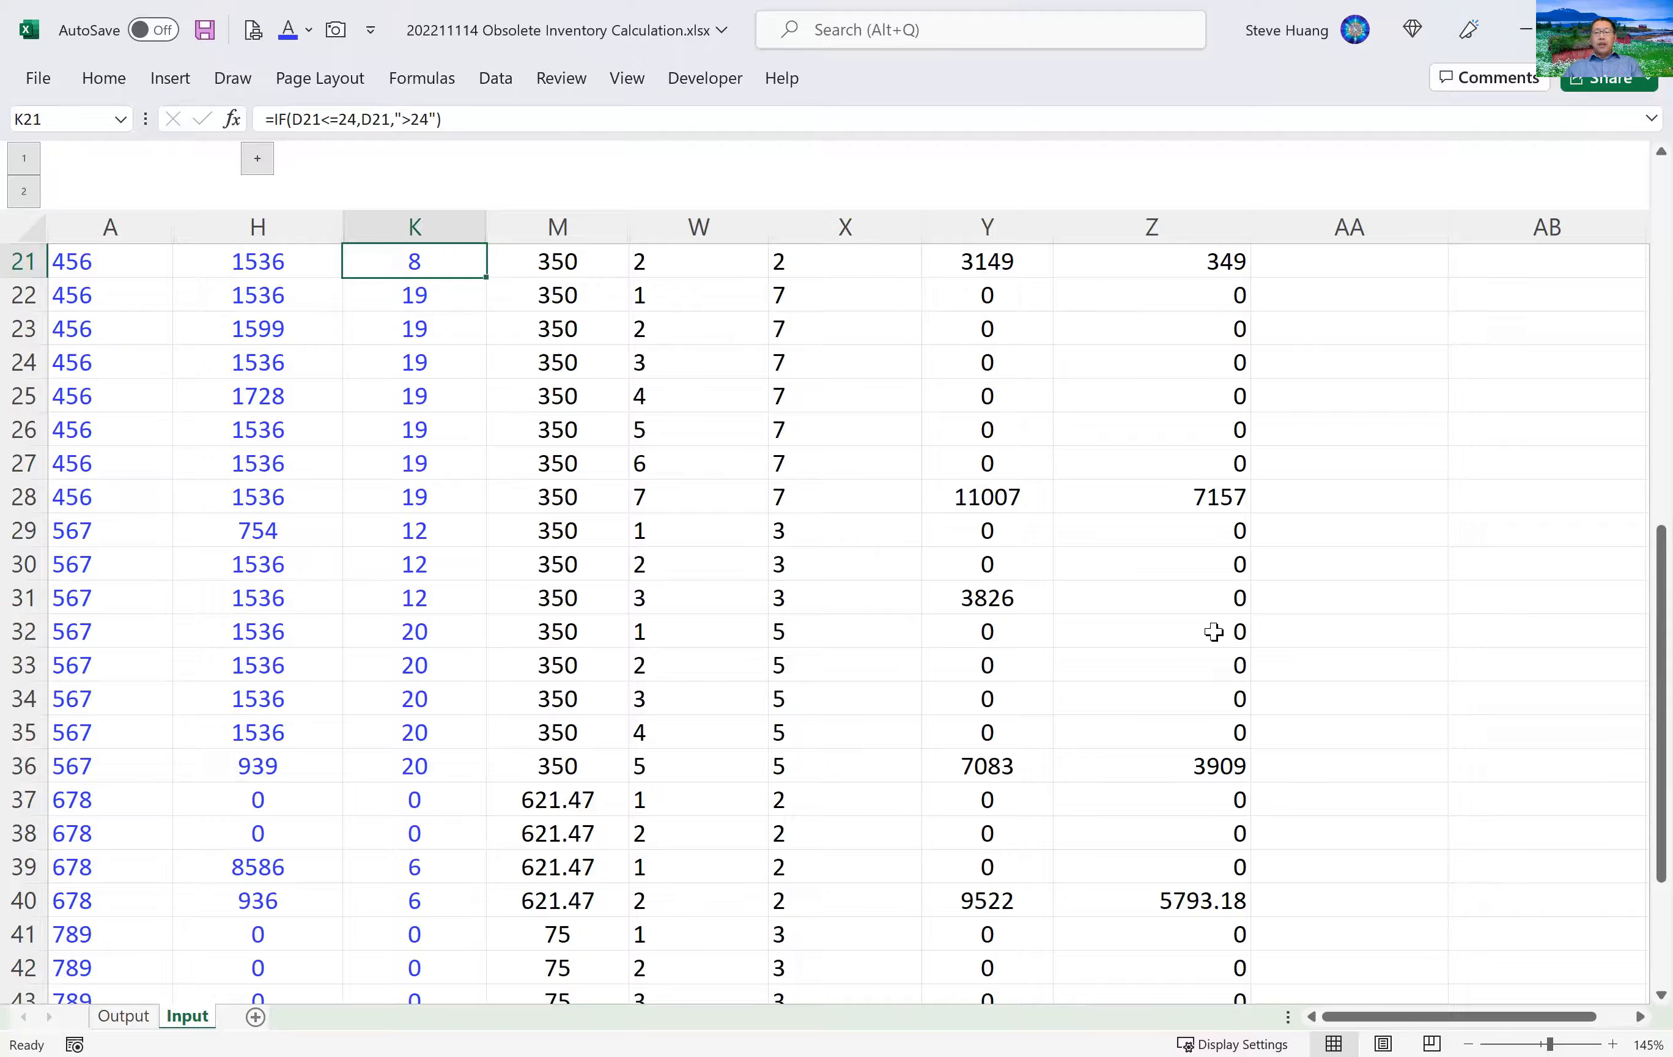
scroll(1214, 631, up, 5)
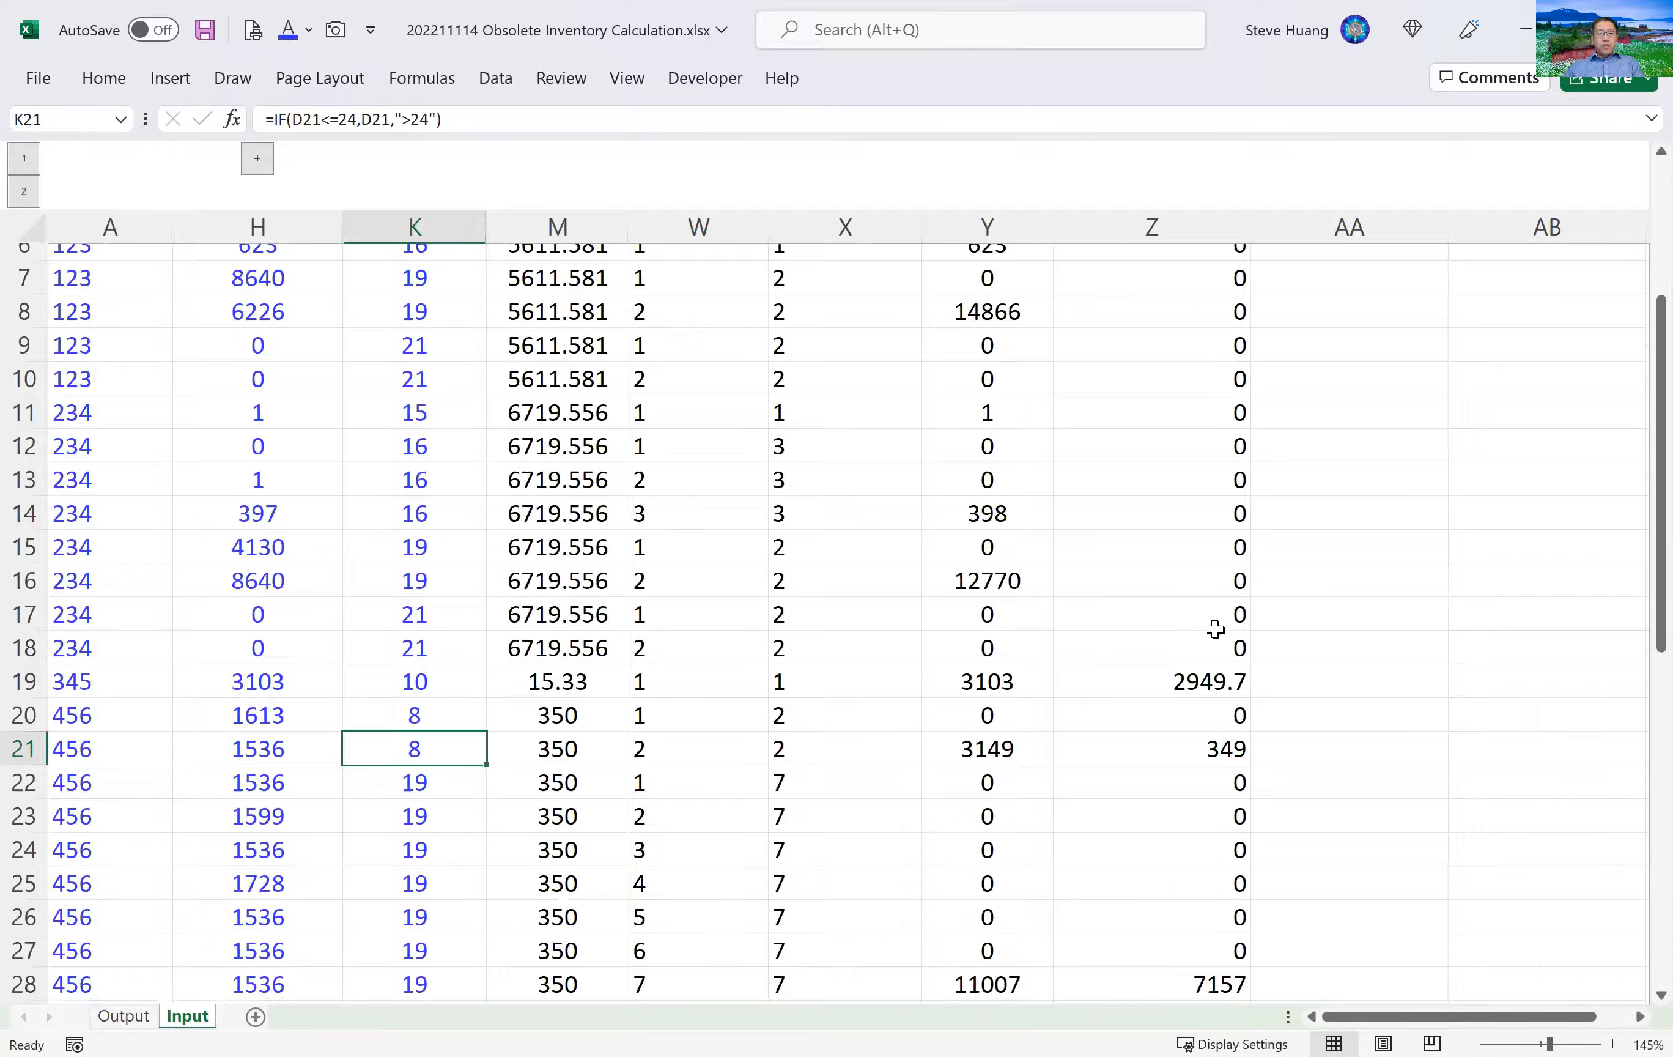
scroll(1210, 627, up, 2)
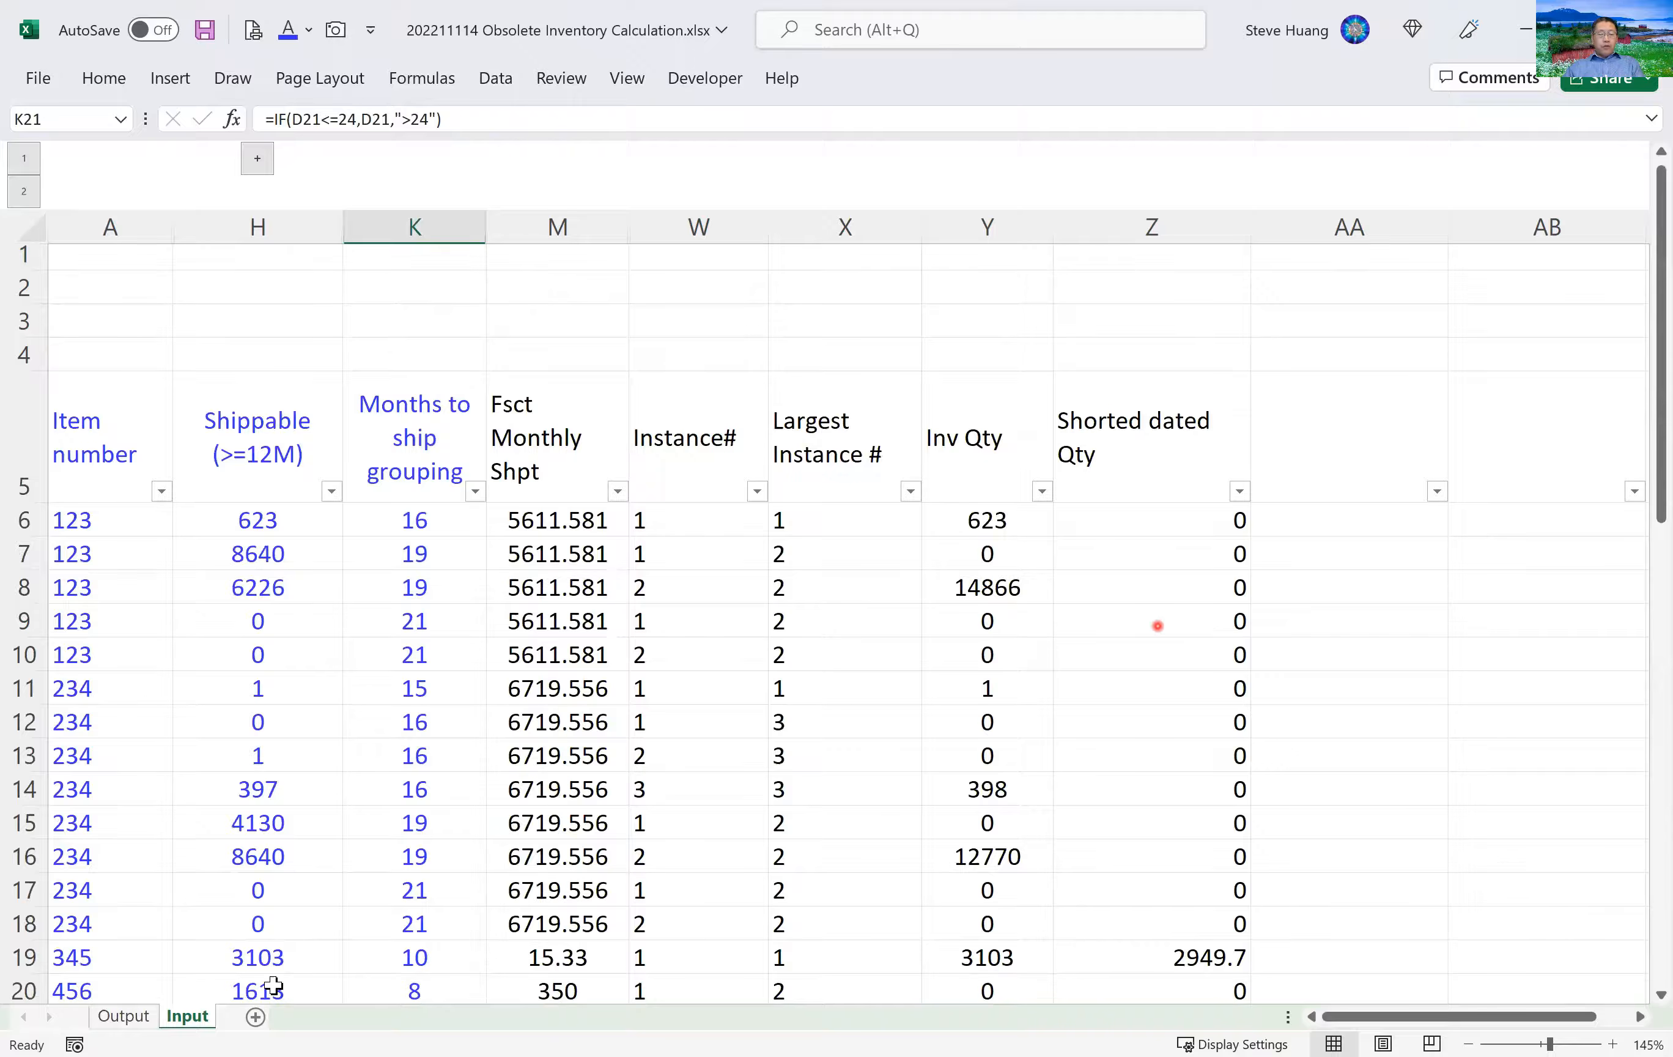
Copy the Exzell Item Number header and item list, A8:A16, from the Output sheet.
click(123, 1016)
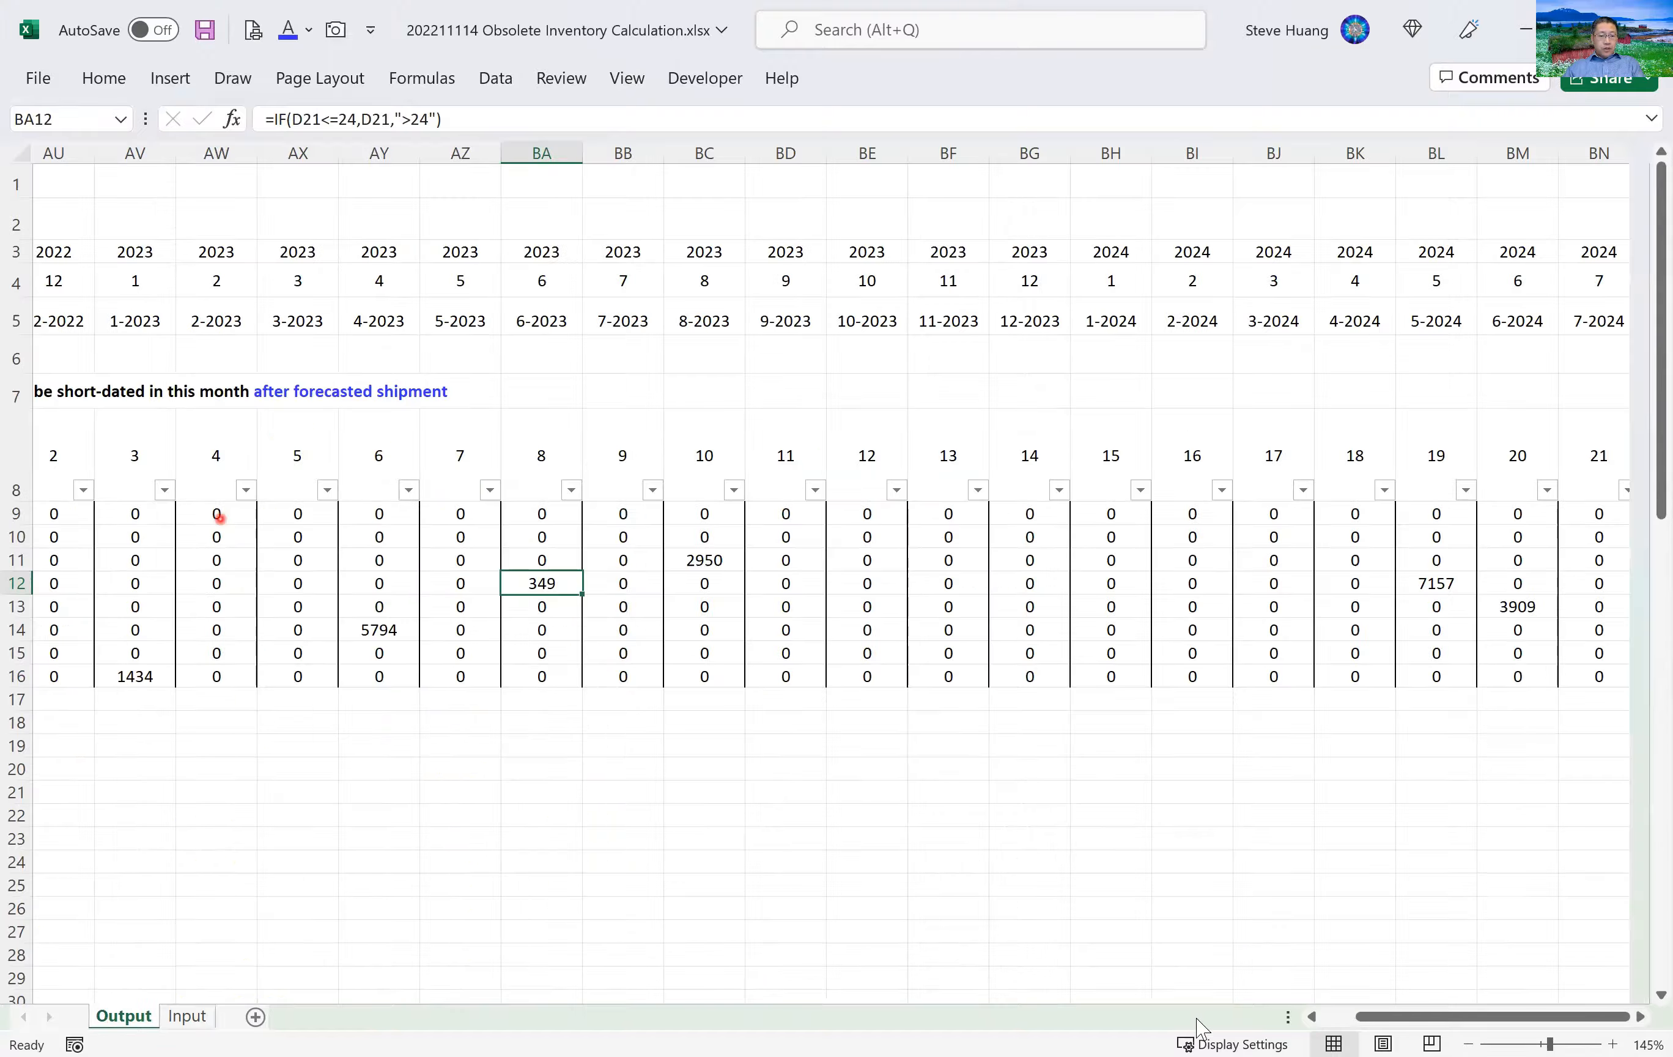
click(1349, 1018)
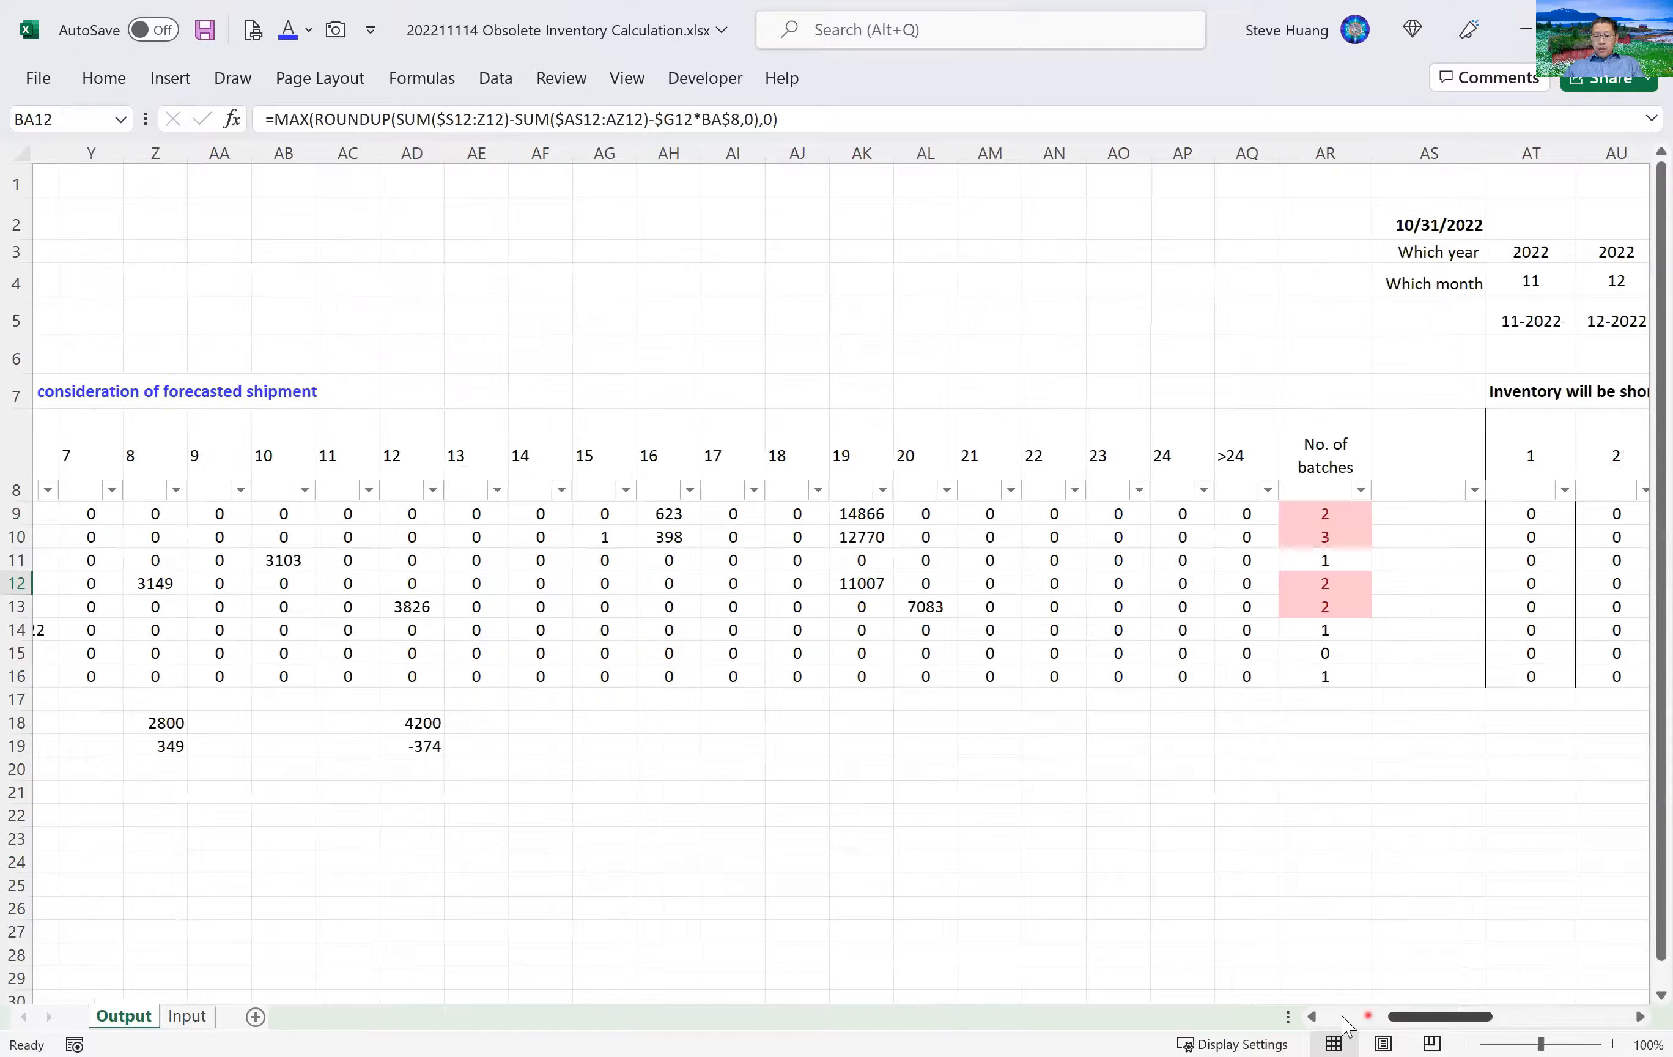
scroll(1023, 957, left, 10)
scroll(56, 478, left, 2)
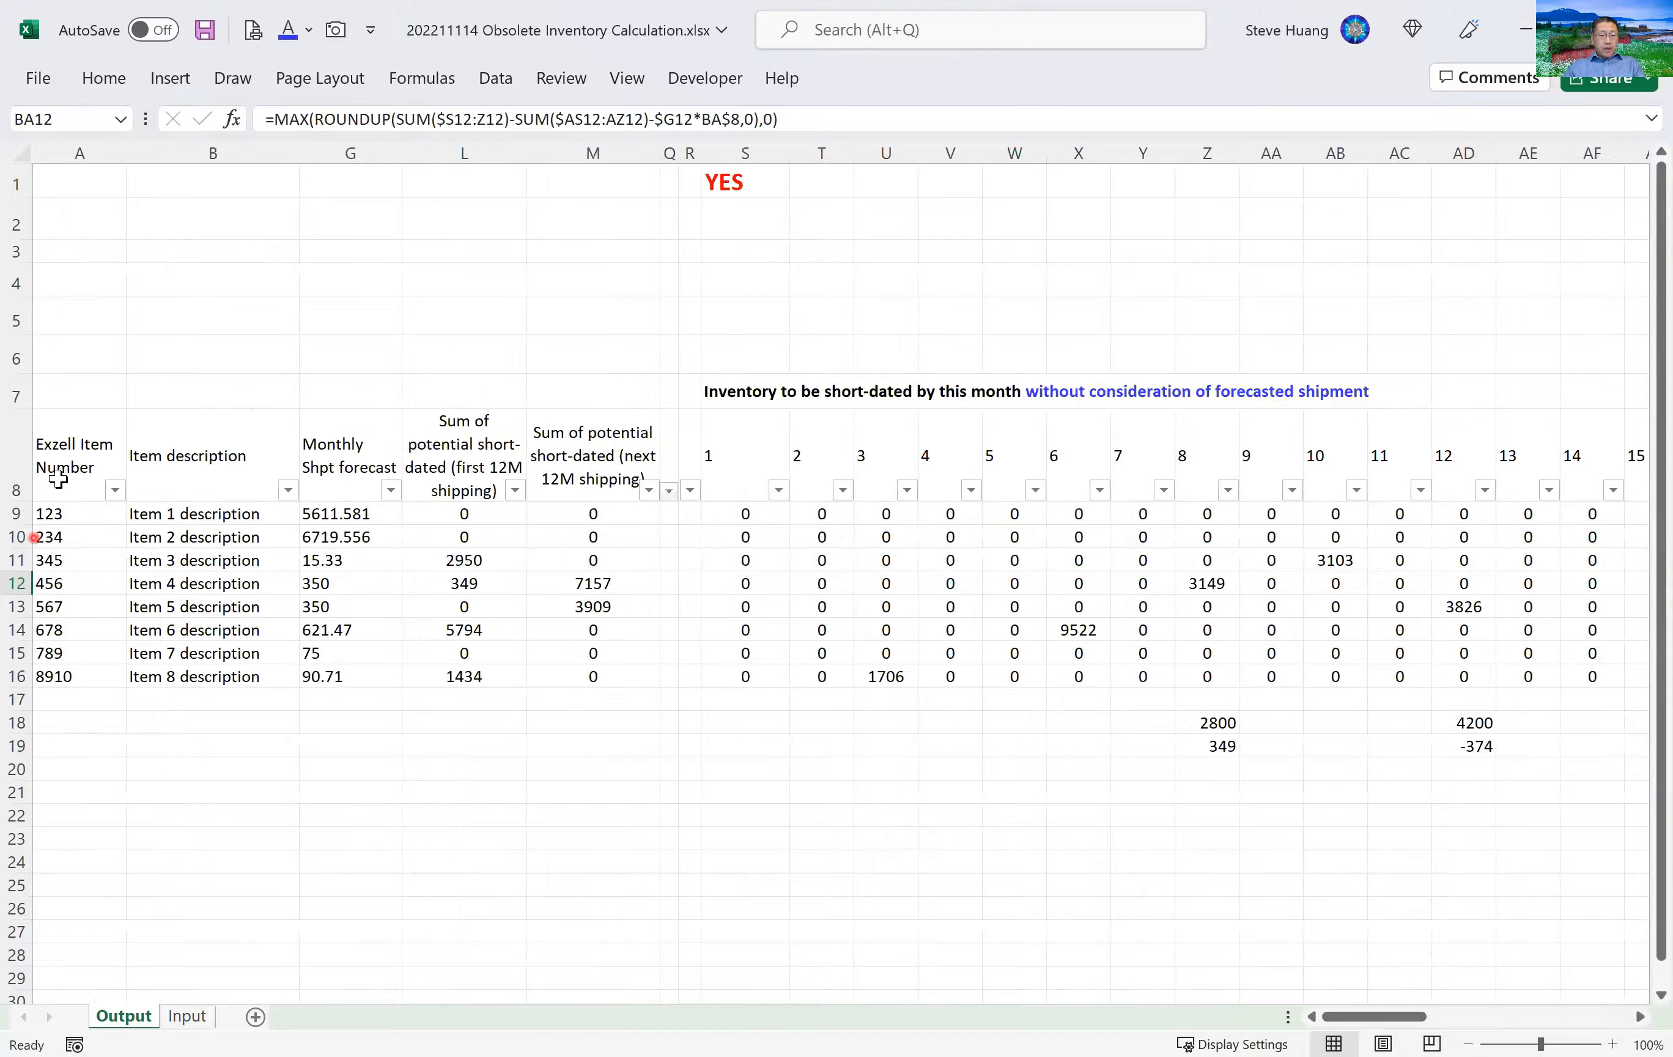
click(61, 488)
key(ctrl+shift+Down)
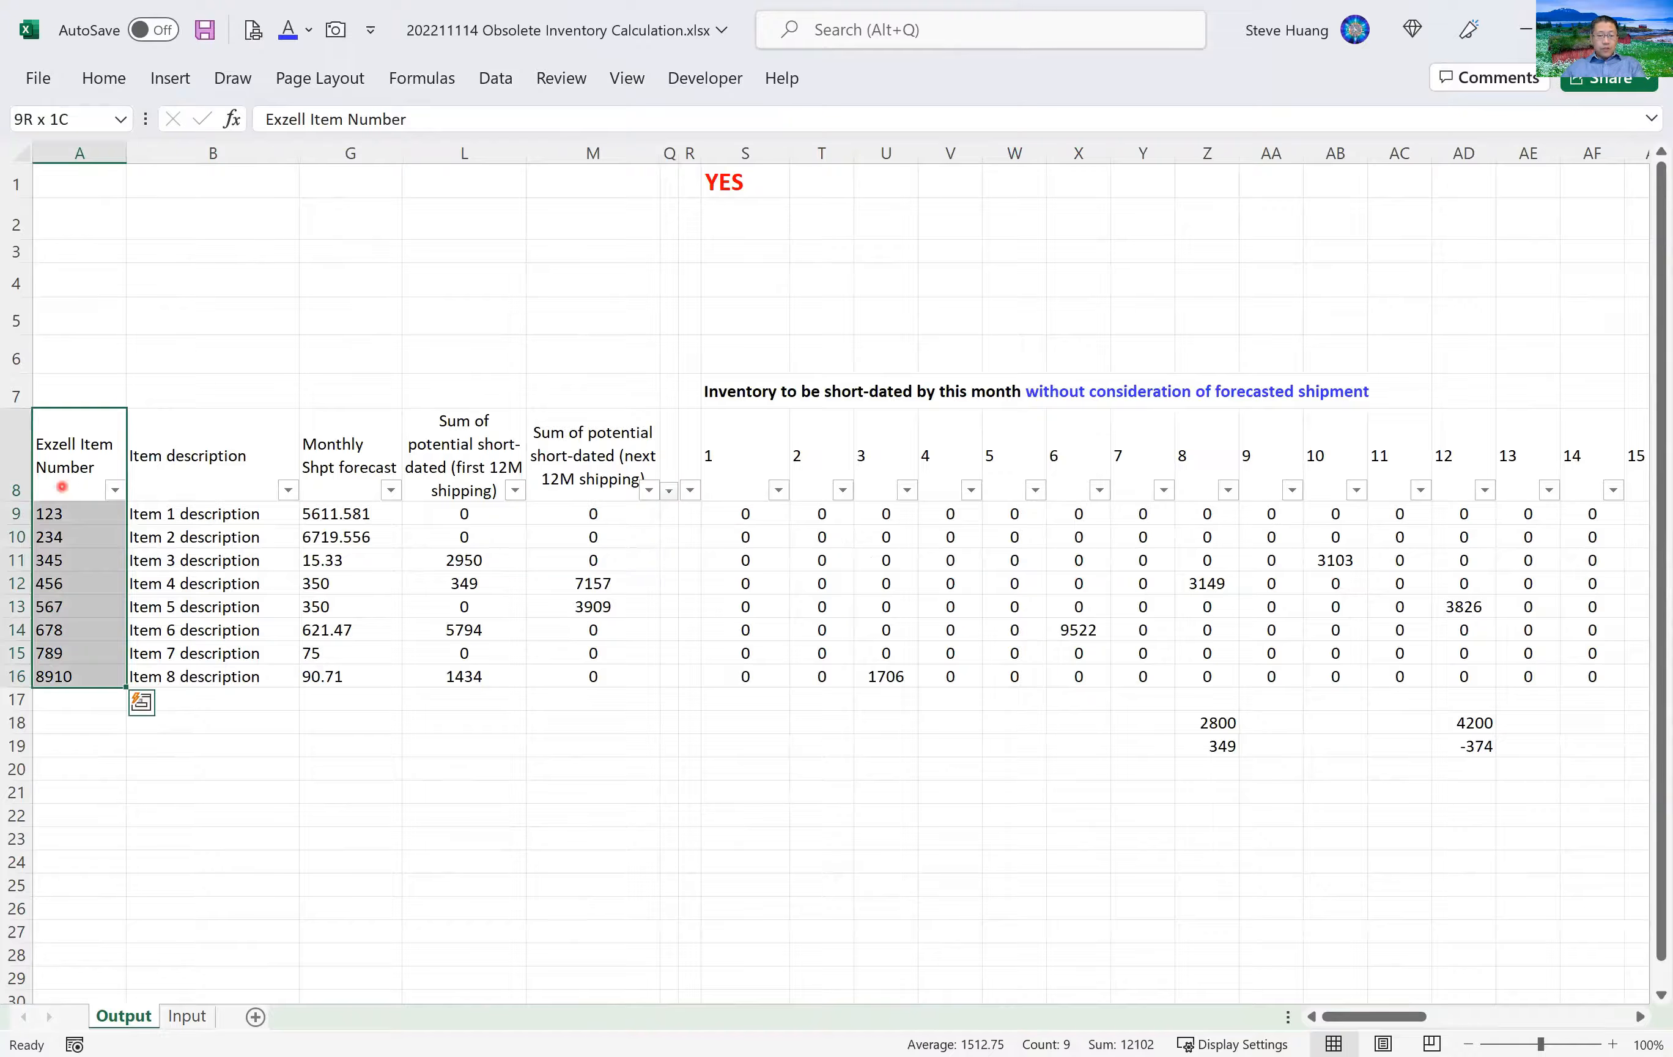
key(ctrl+c)
Add a new worksheet and paste the copied item number list starting at B11.
click(255, 1017)
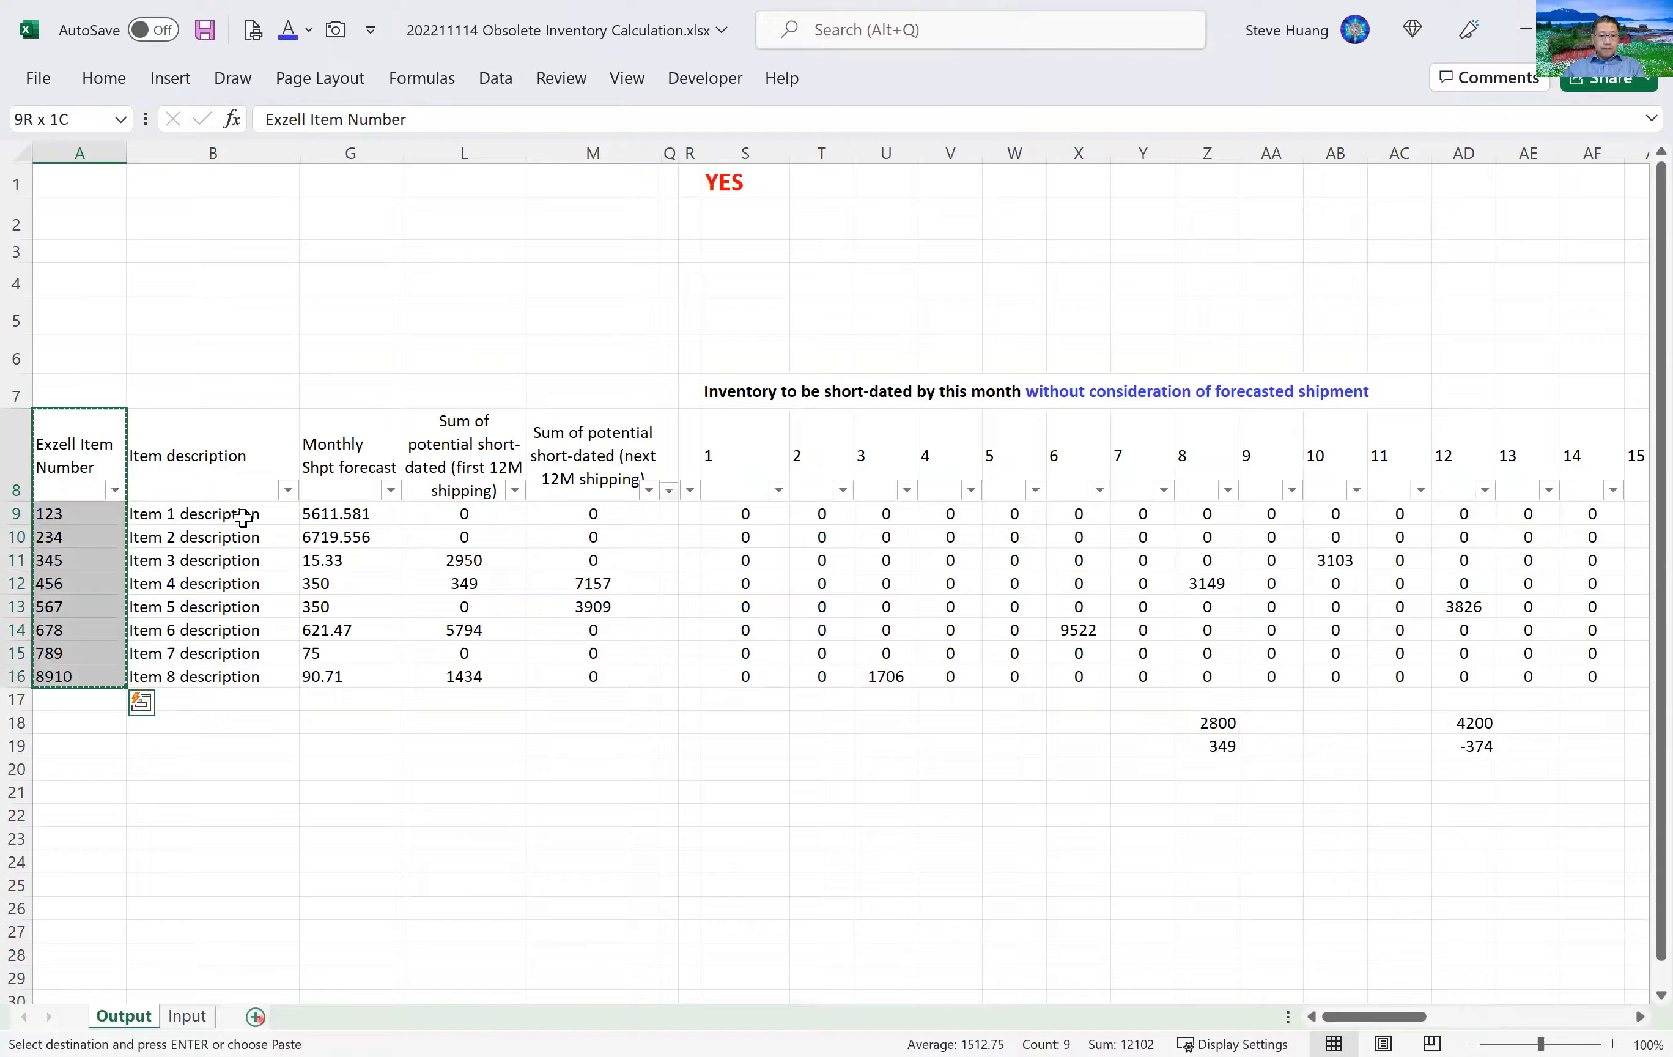
click(161, 410)
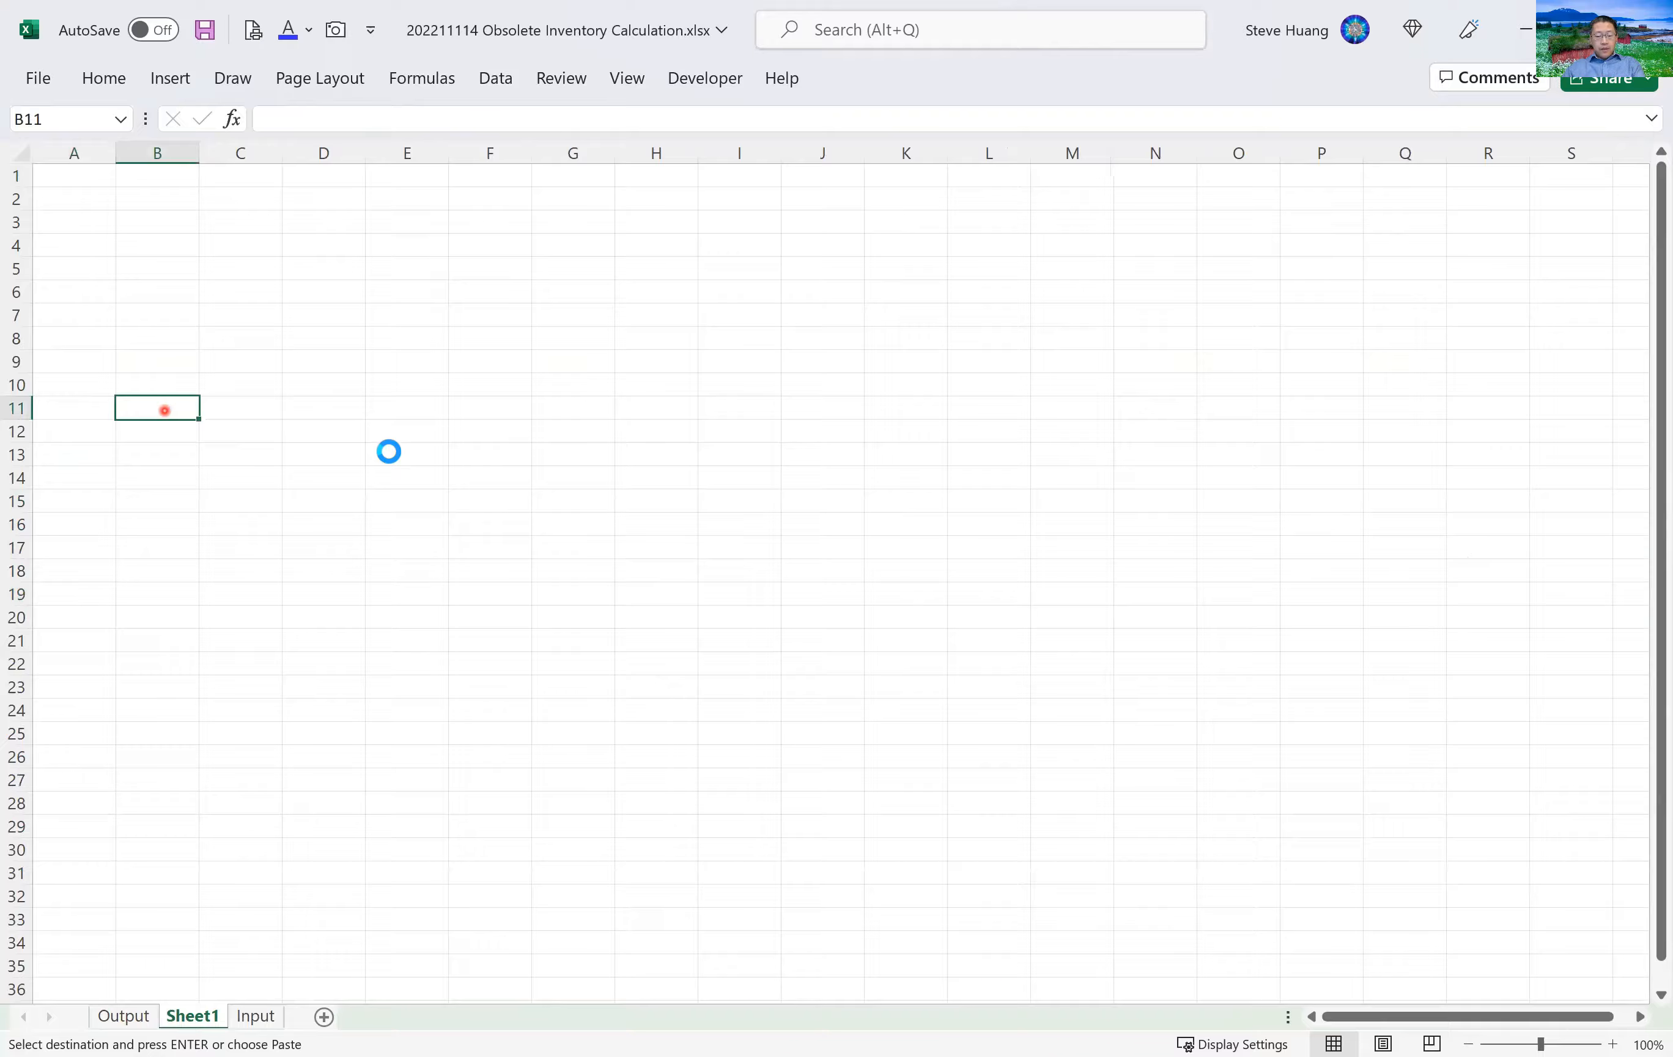
key(ctrl+v)
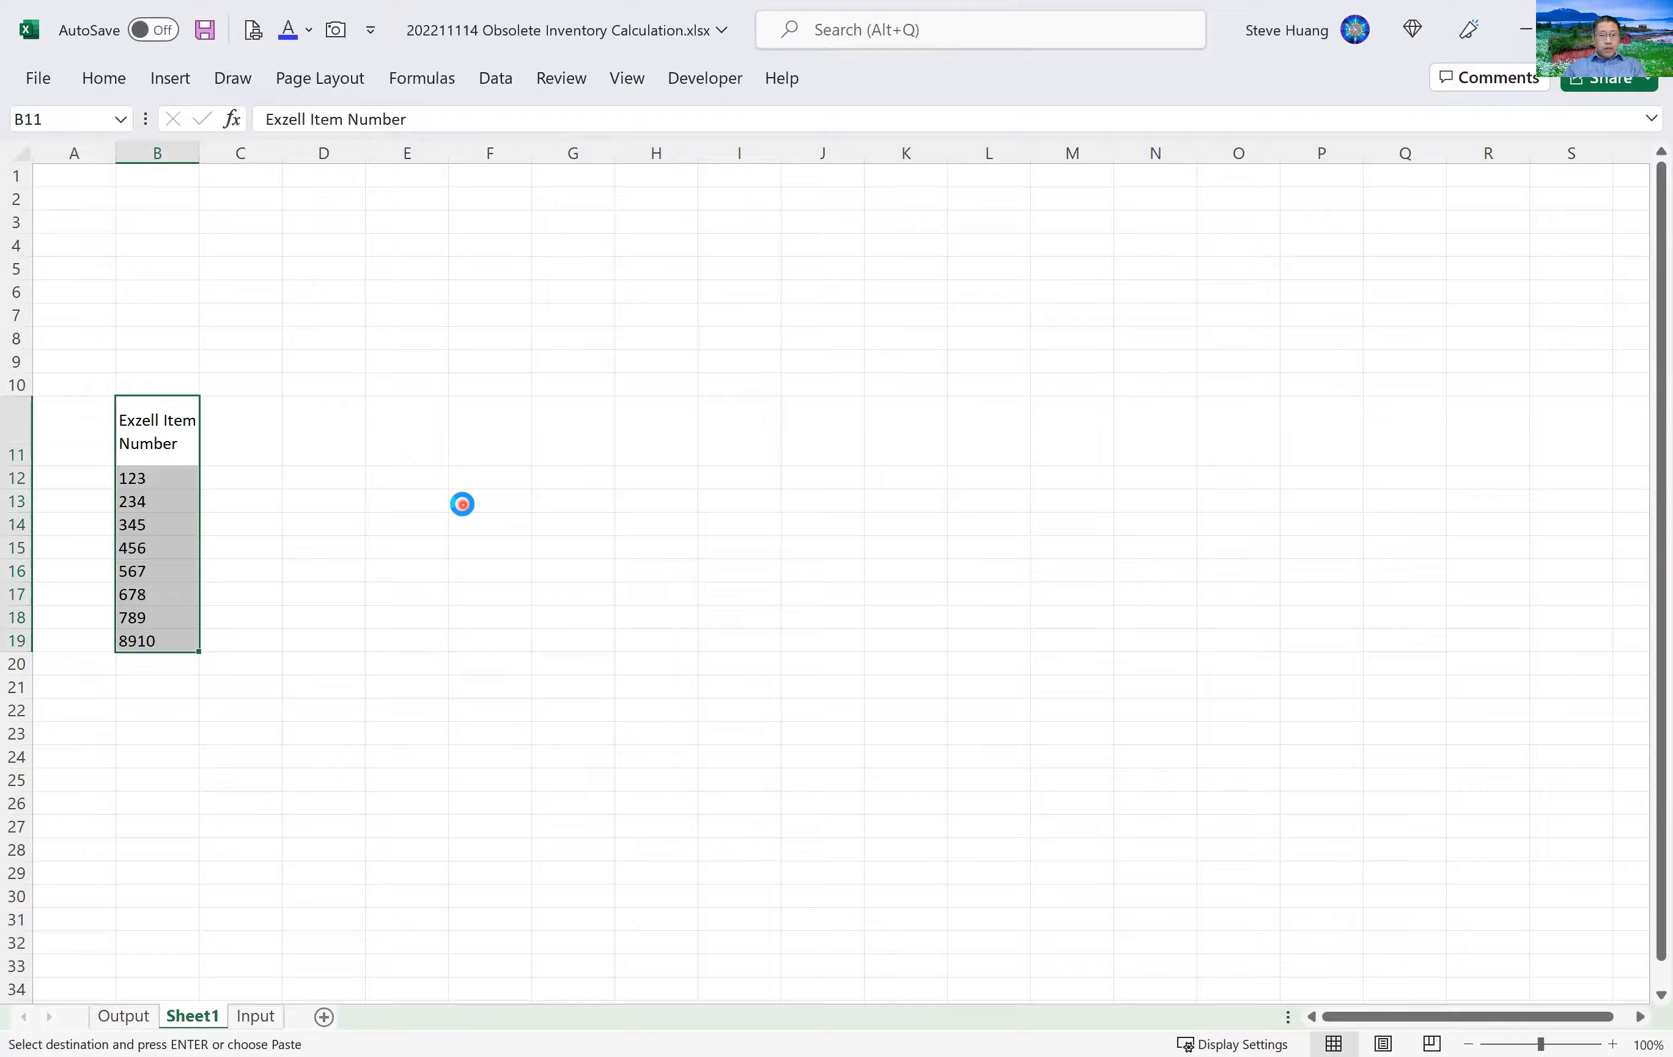
scroll(462, 504, up, 5)
scroll(540, 593, down, 3)
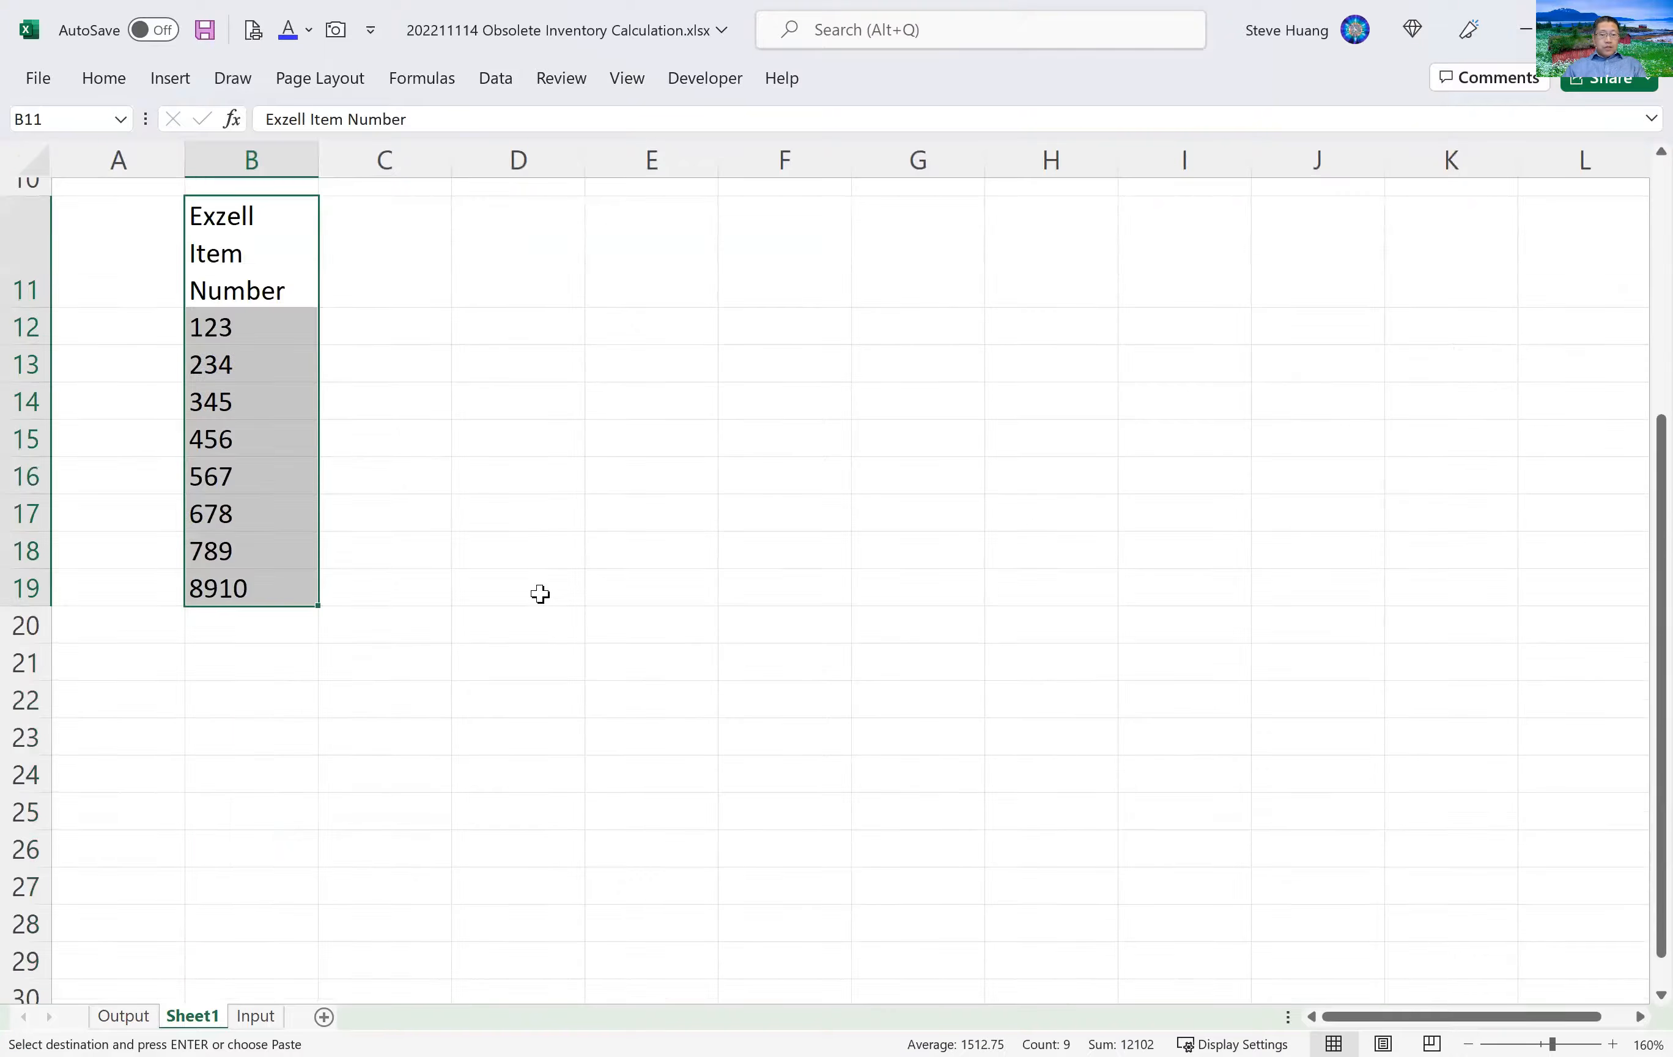
Copy the two potential short-dated sum headers, L8:M8 on the Output sheet, to Sheet1's C11:D11 and widen columns C and D.
key(ctrl+Page_Up)
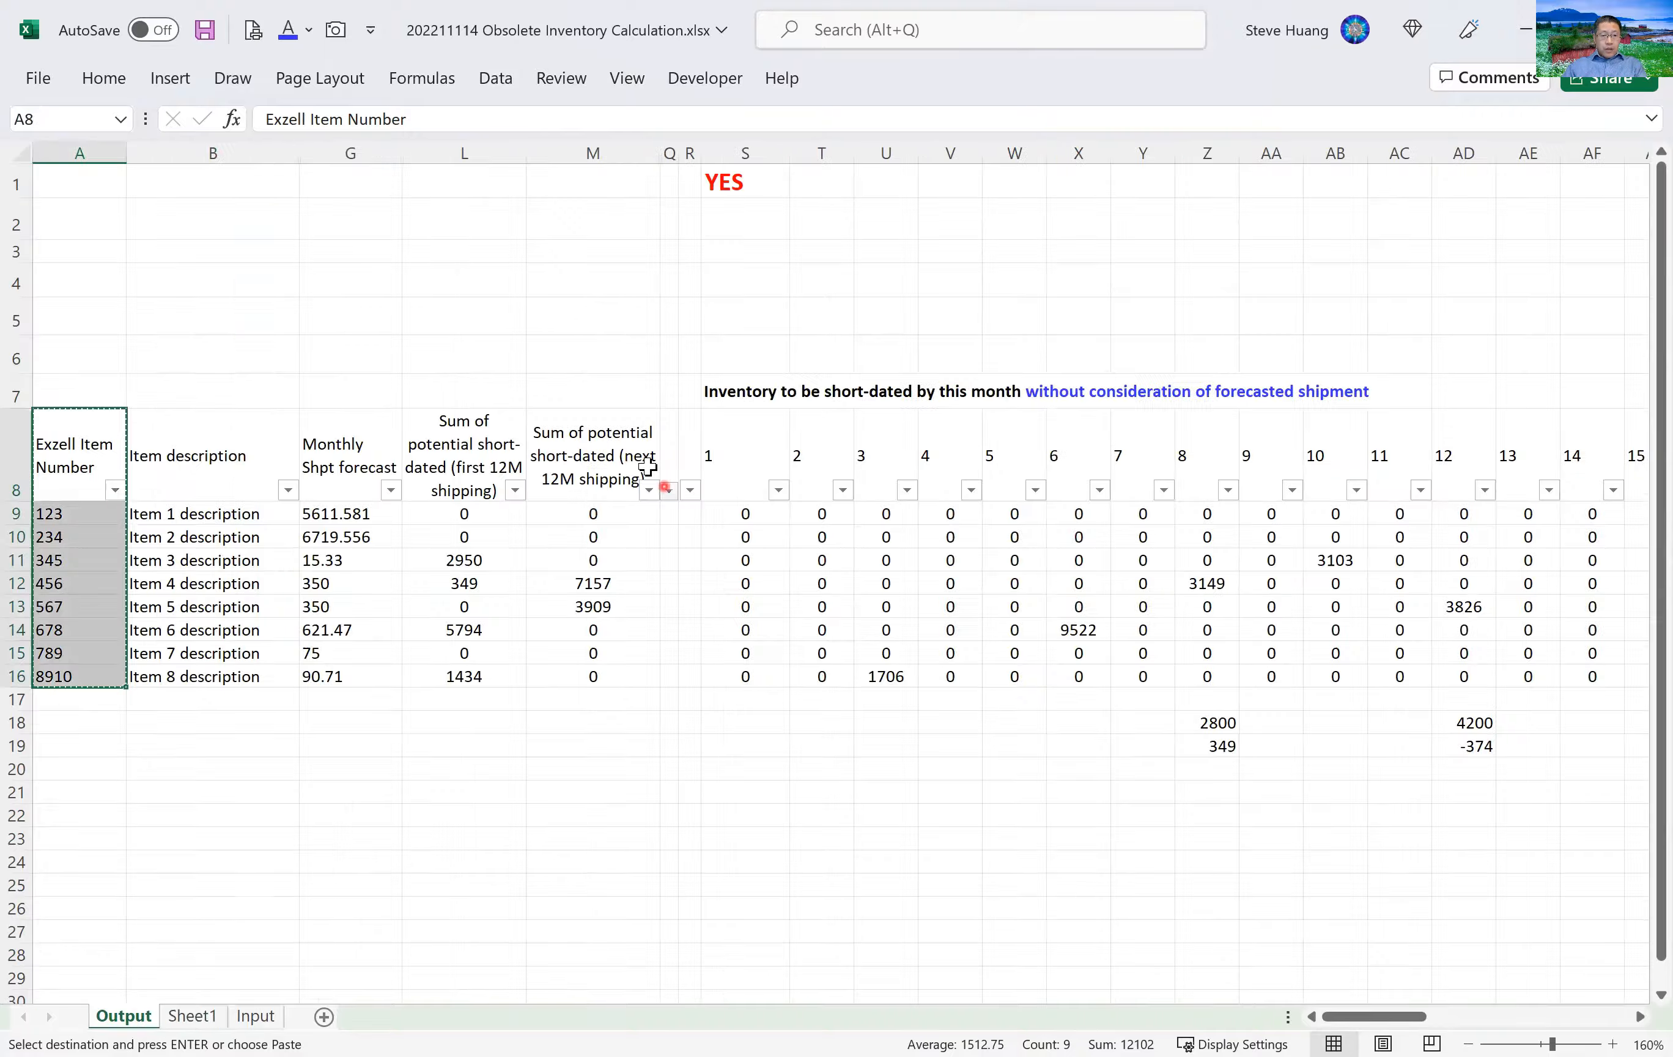
shift+click(574, 447)
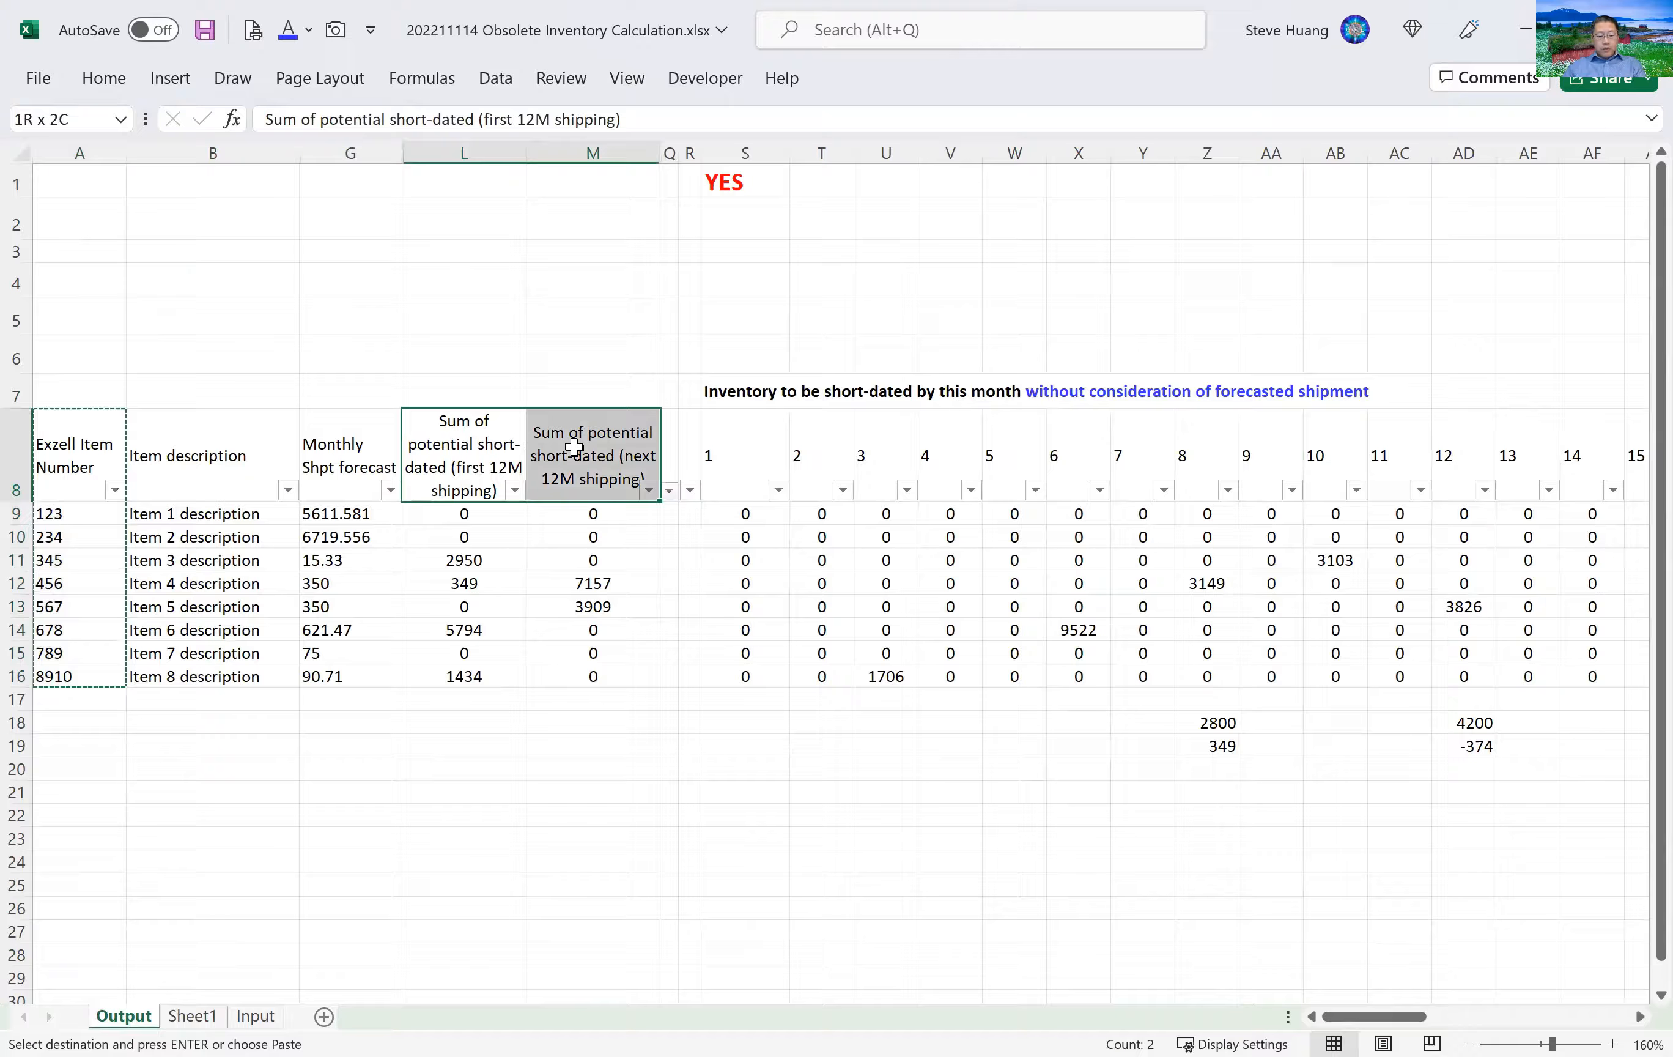
key(ctrl+c)
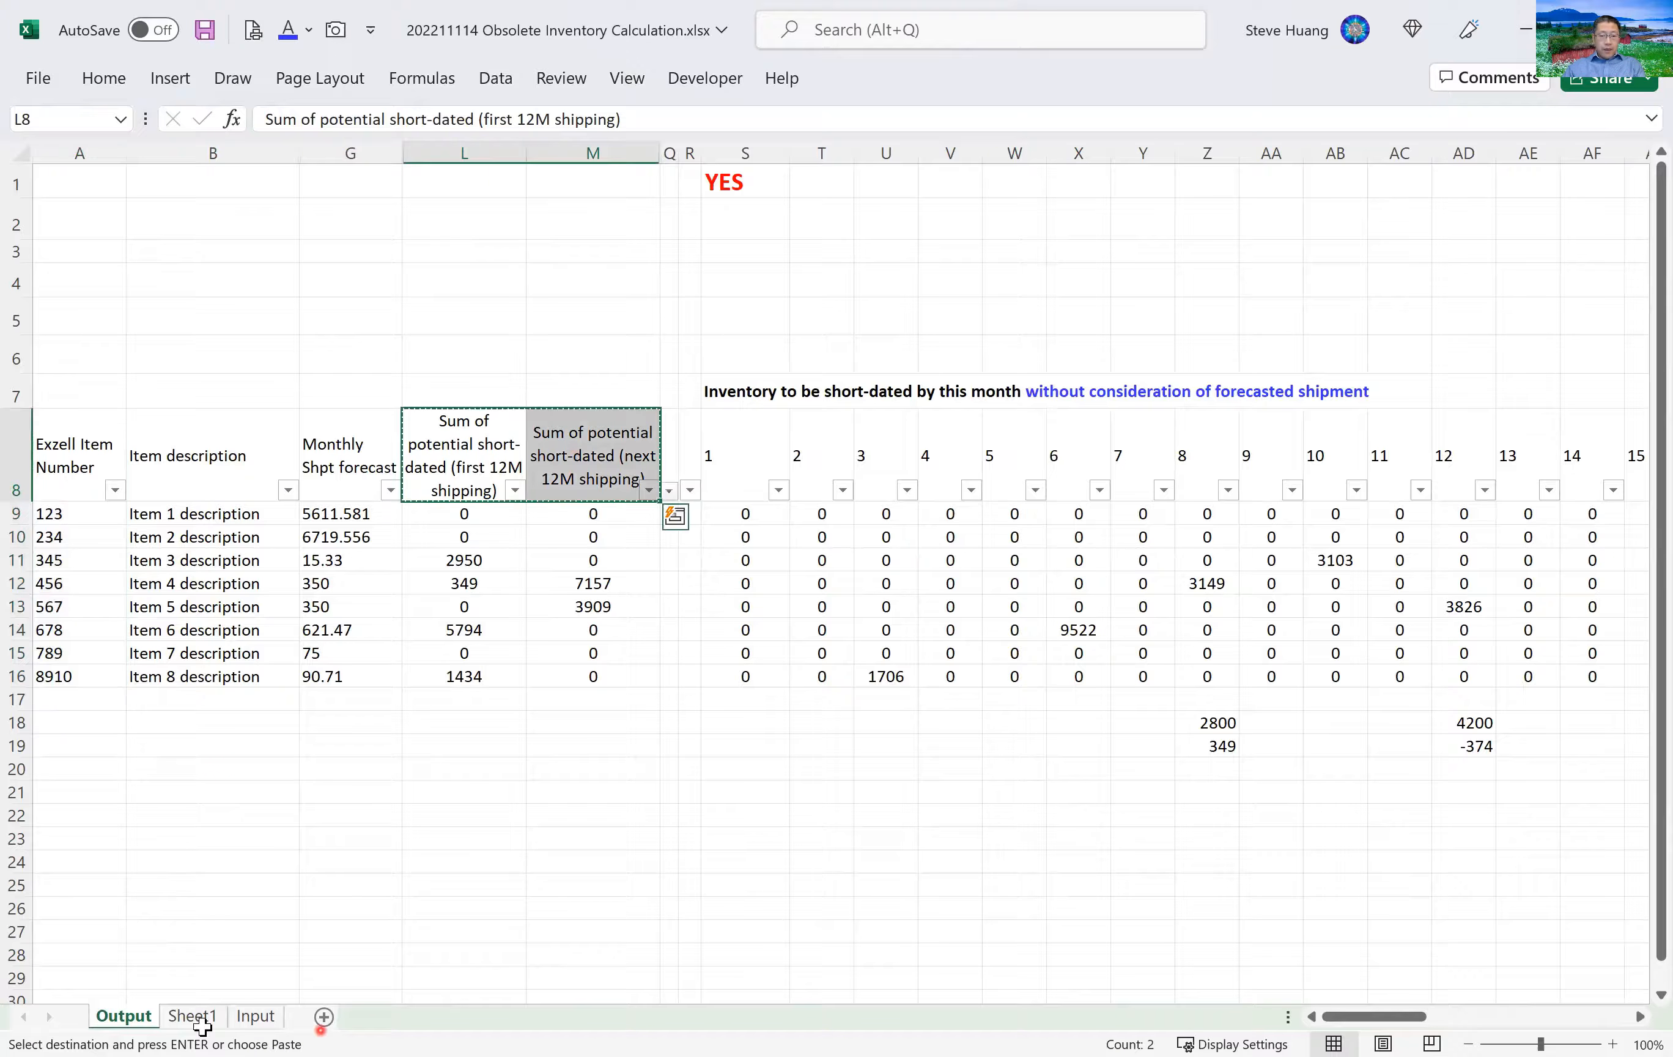
click(201, 1012)
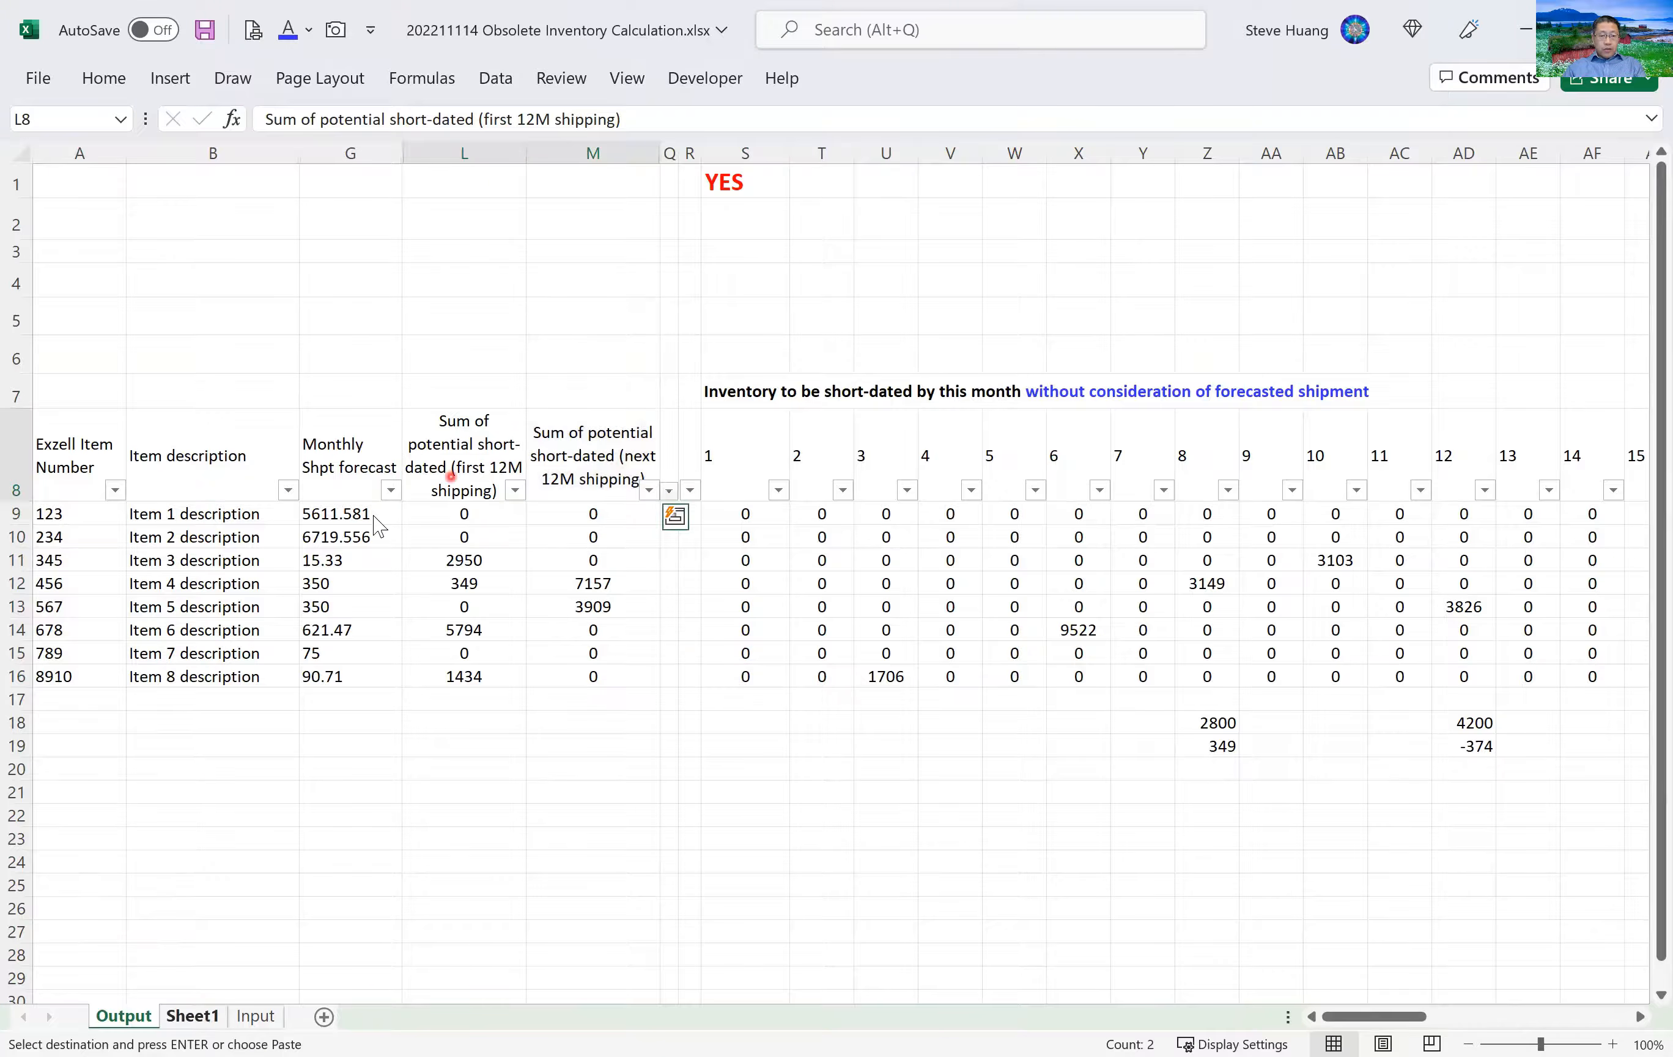
click(414, 255)
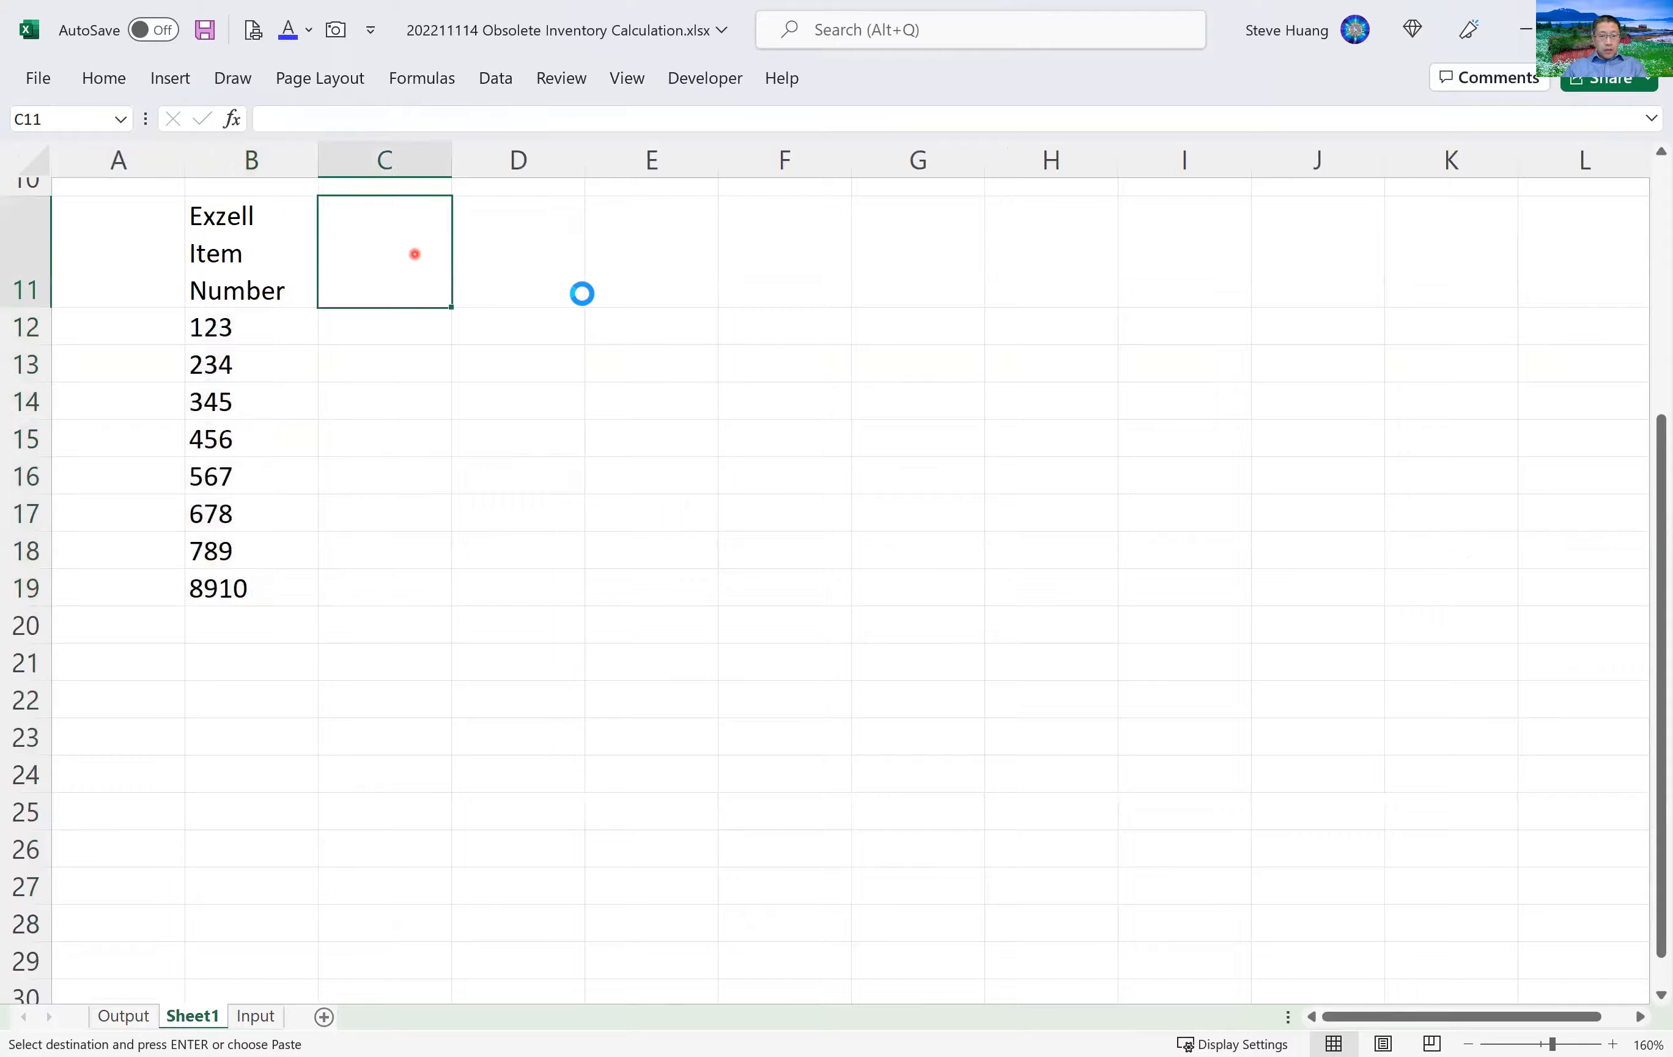
key(ctrl+v)
drag(453, 152, 502, 155)
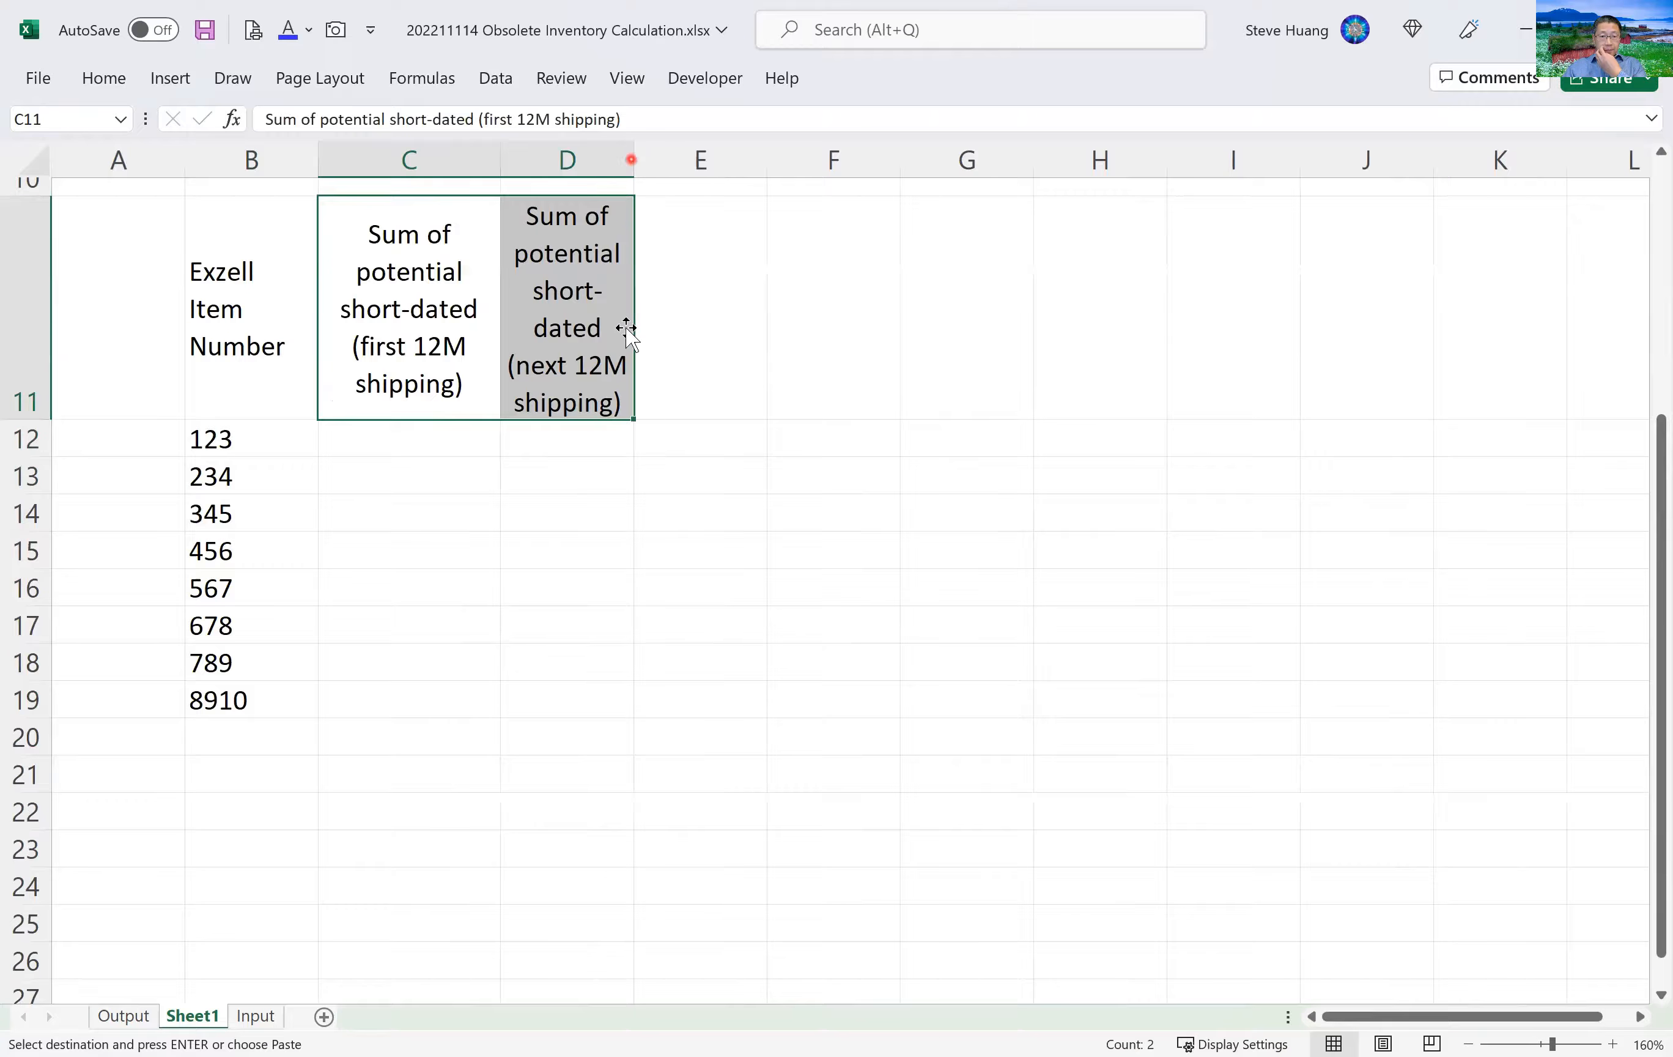
Start a SUMIFS formula in Sheet1's C12 with sum range Input!Z:Z and first criteria range Input!A:A.
click(441, 444)
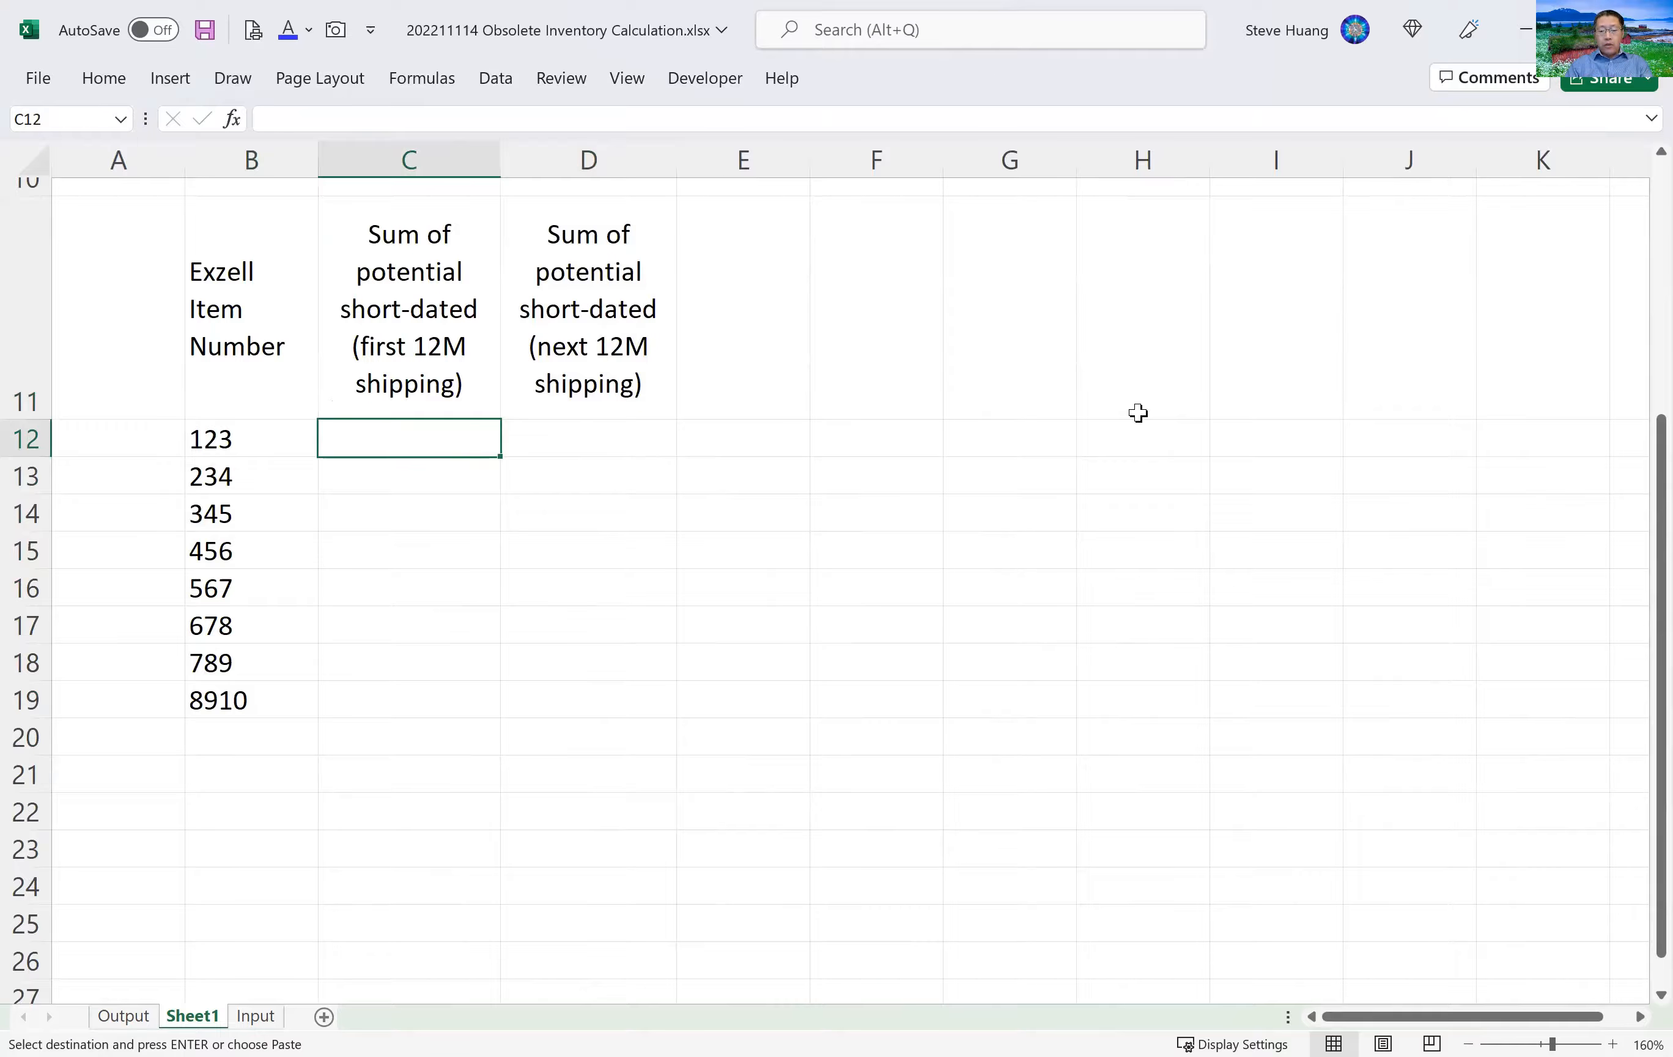
text(=)
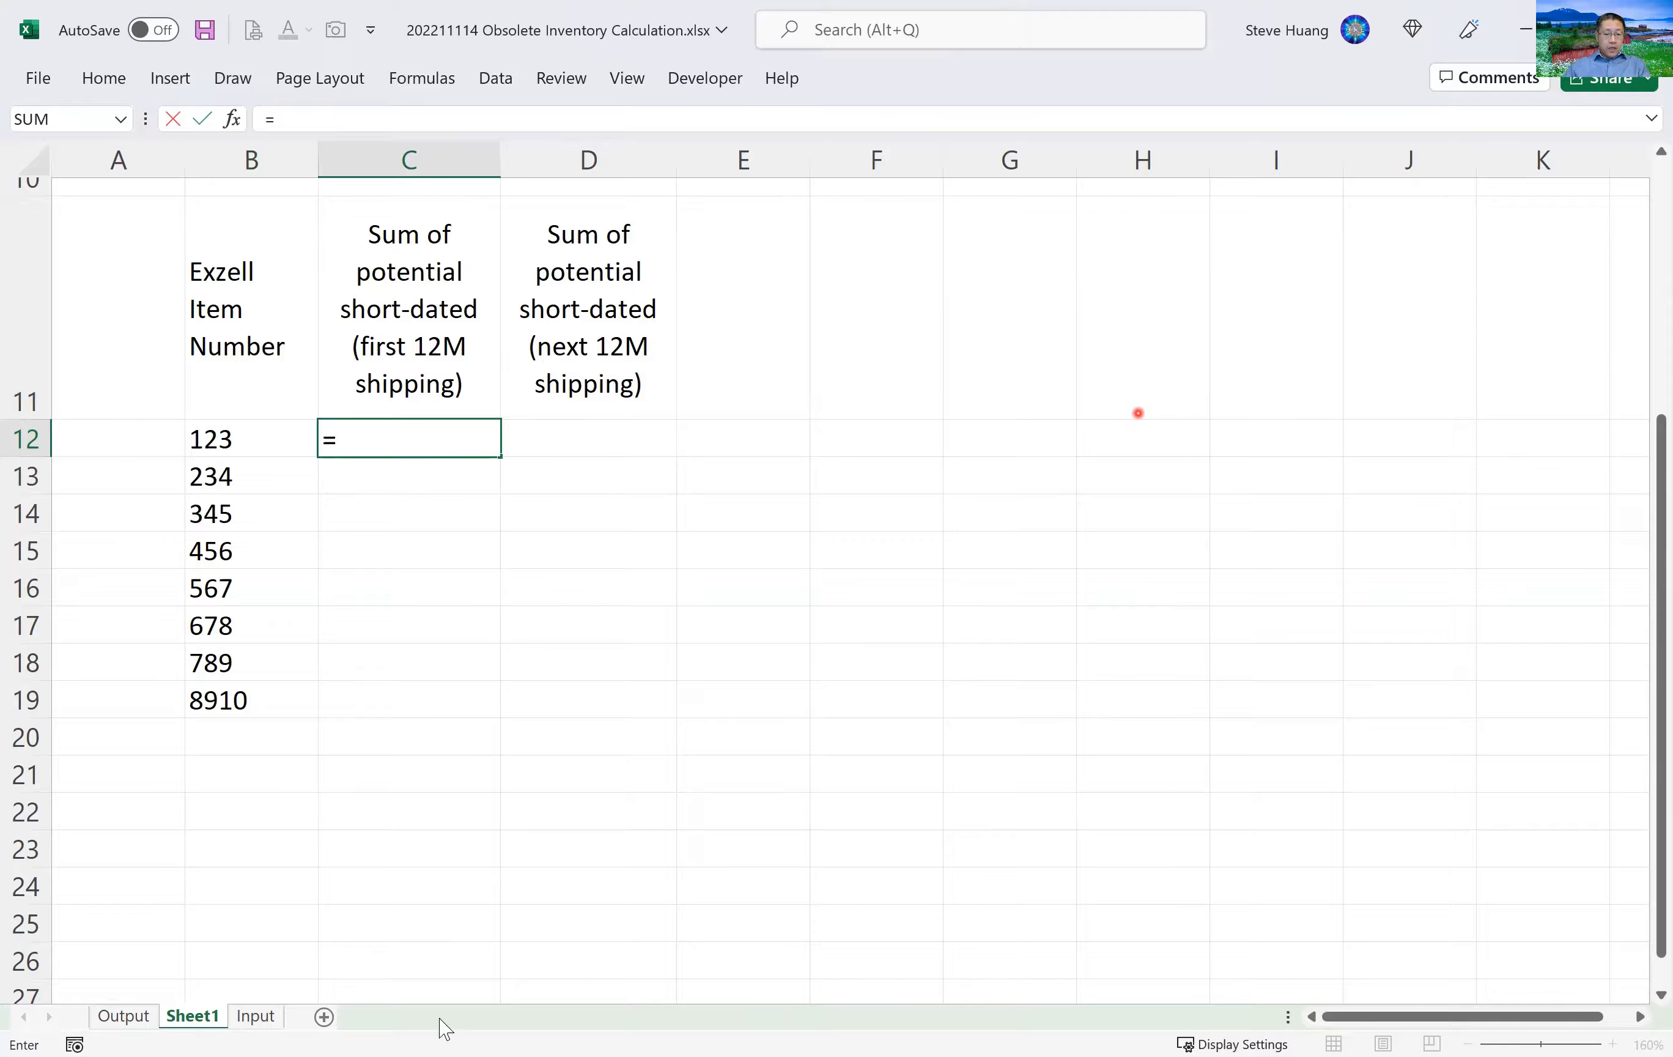
text(sumifs()
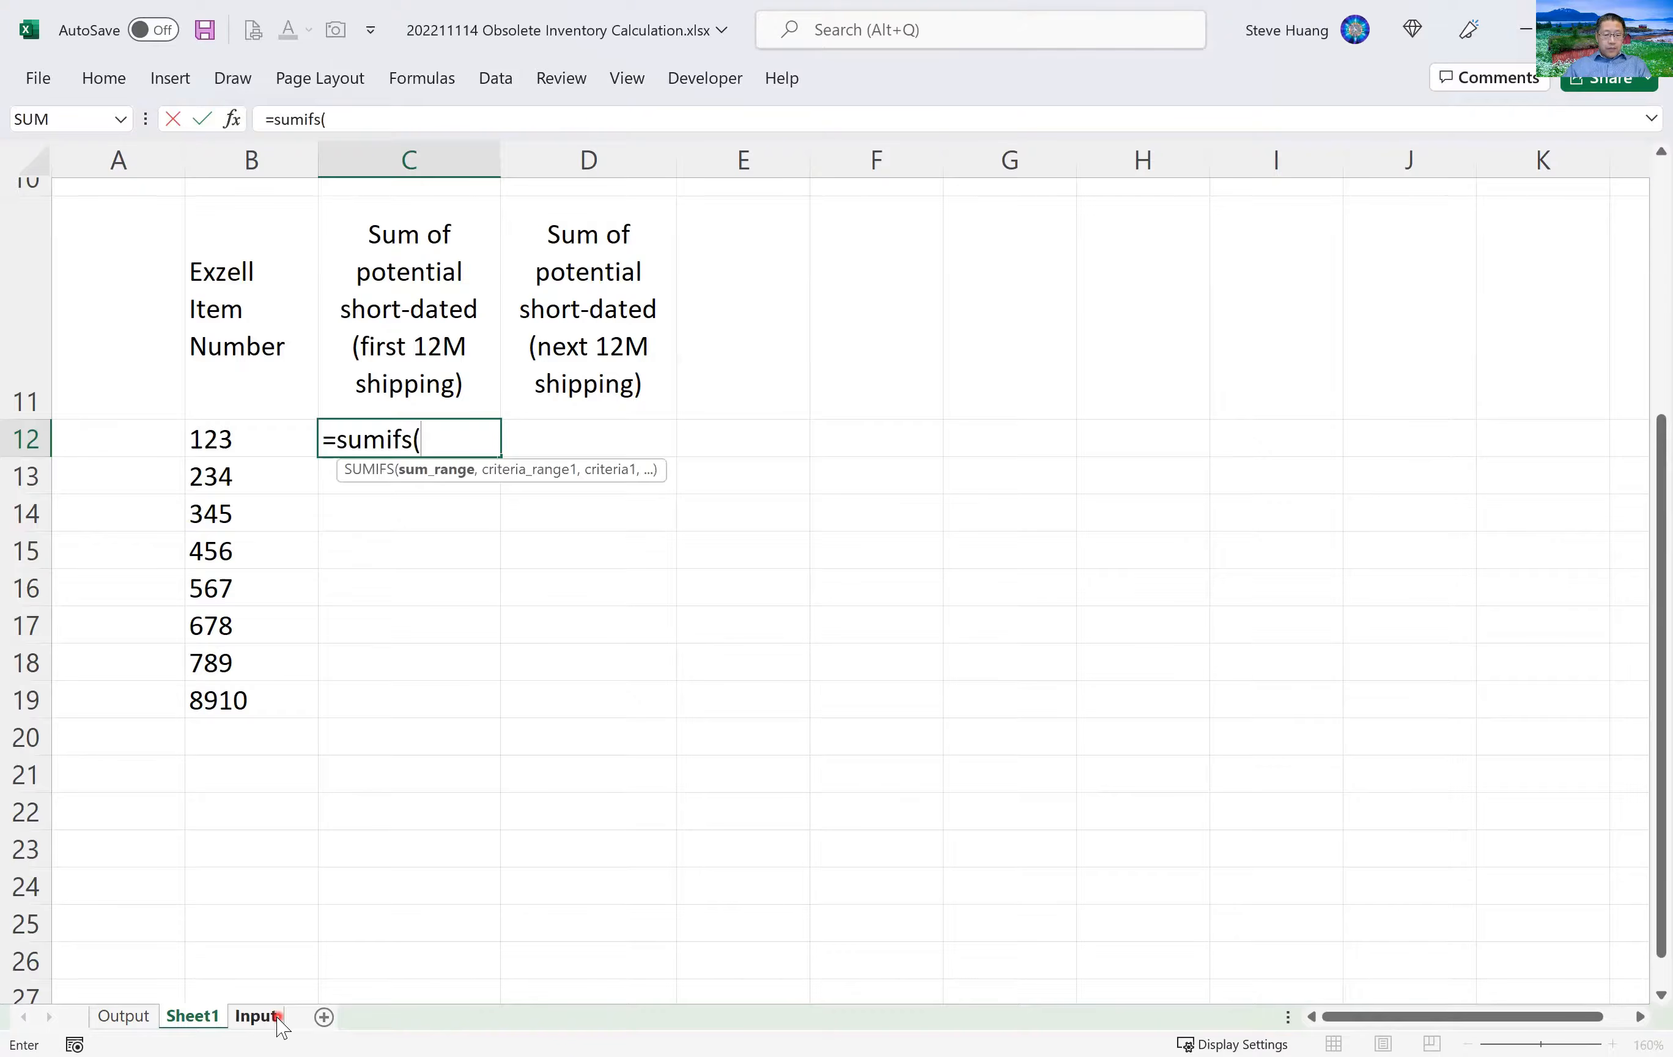
click(279, 1019)
click(1163, 225)
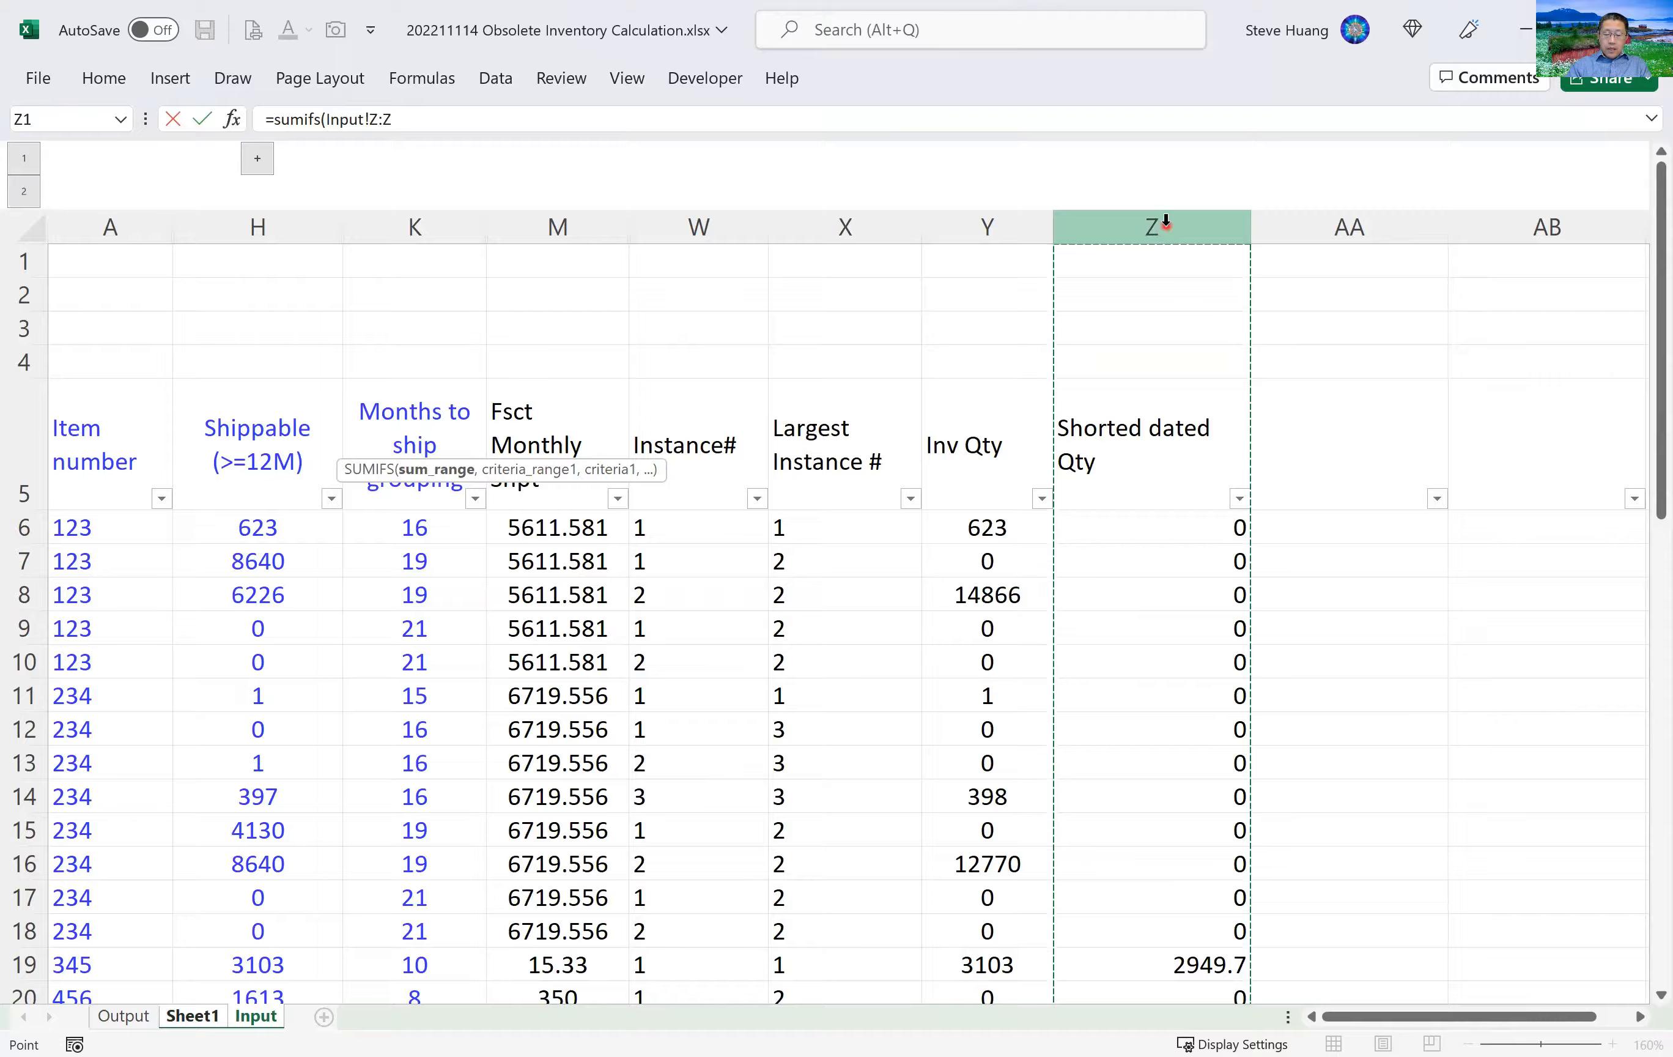
text(,)
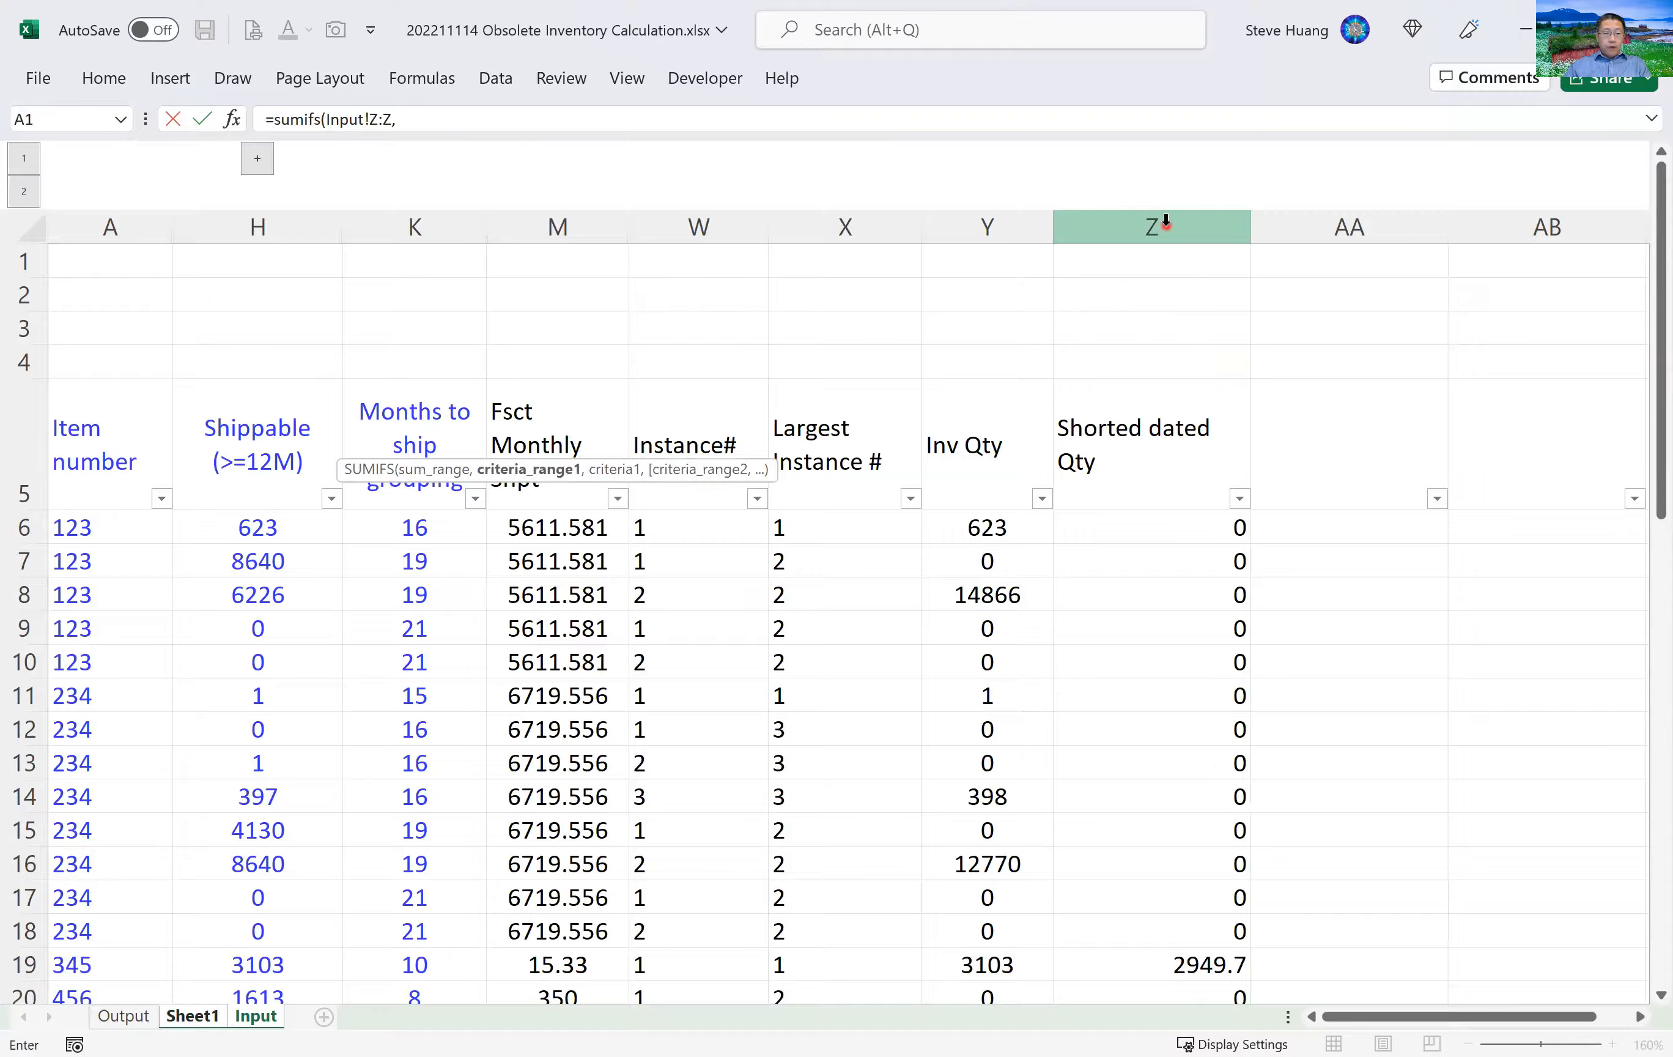
click(113, 226)
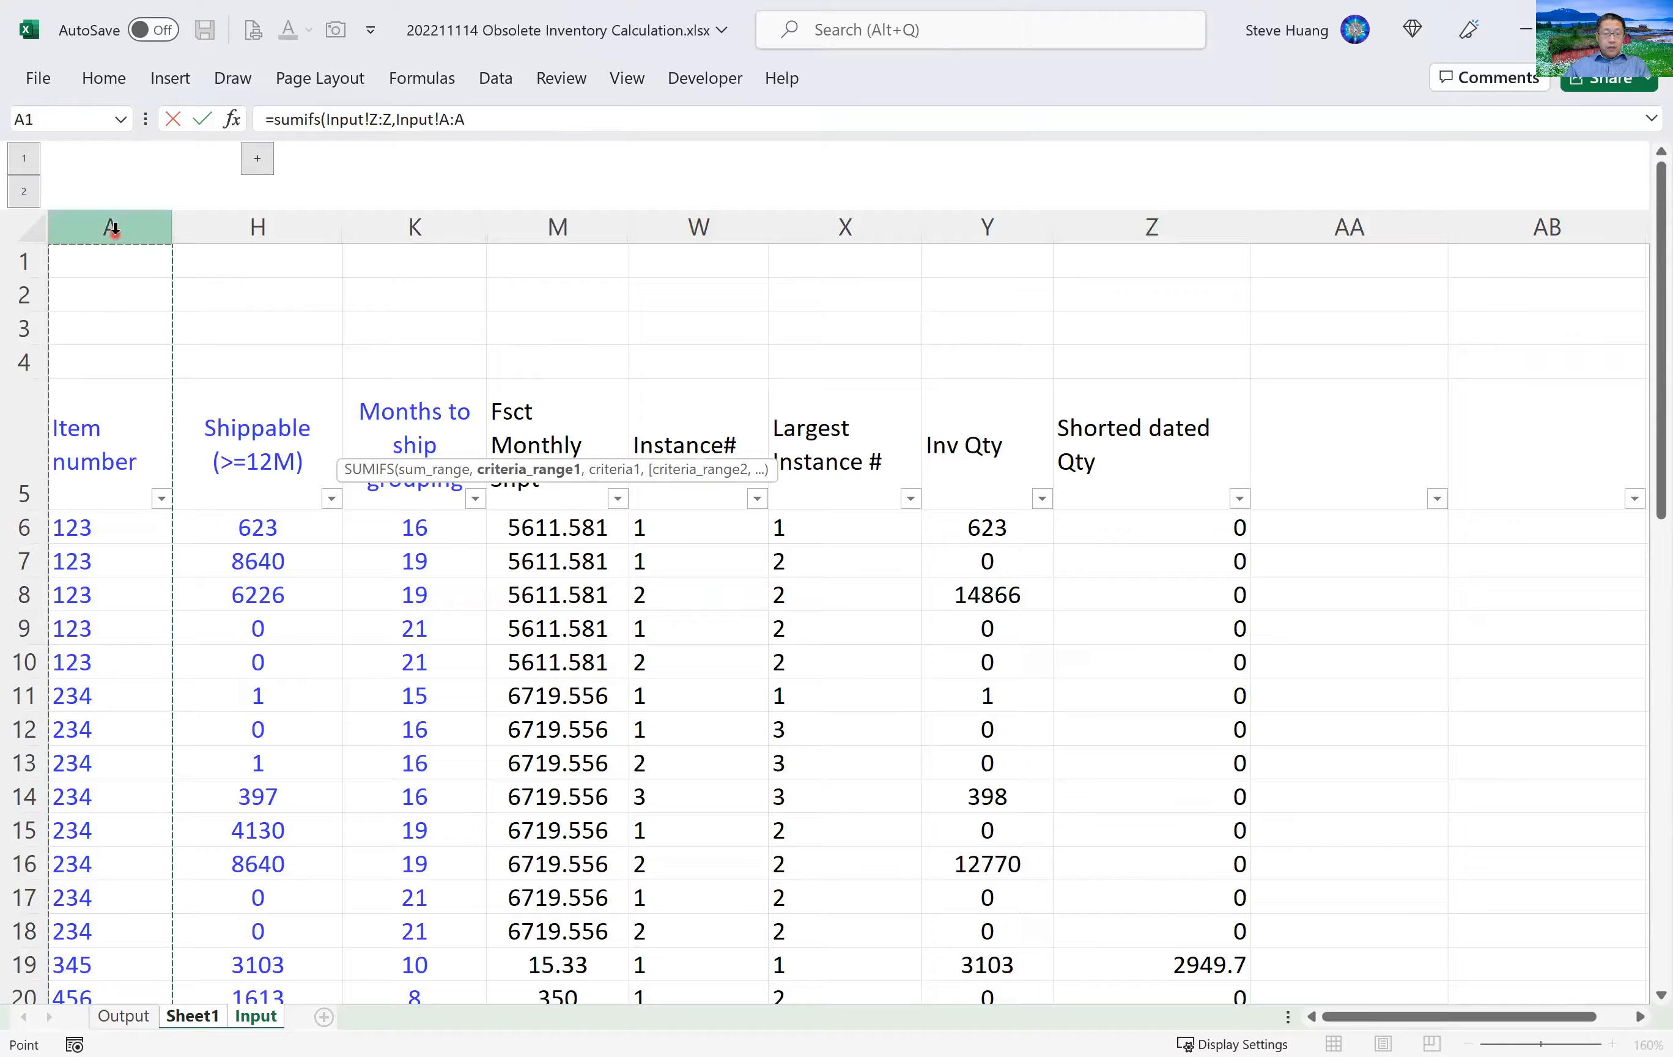
text(,)
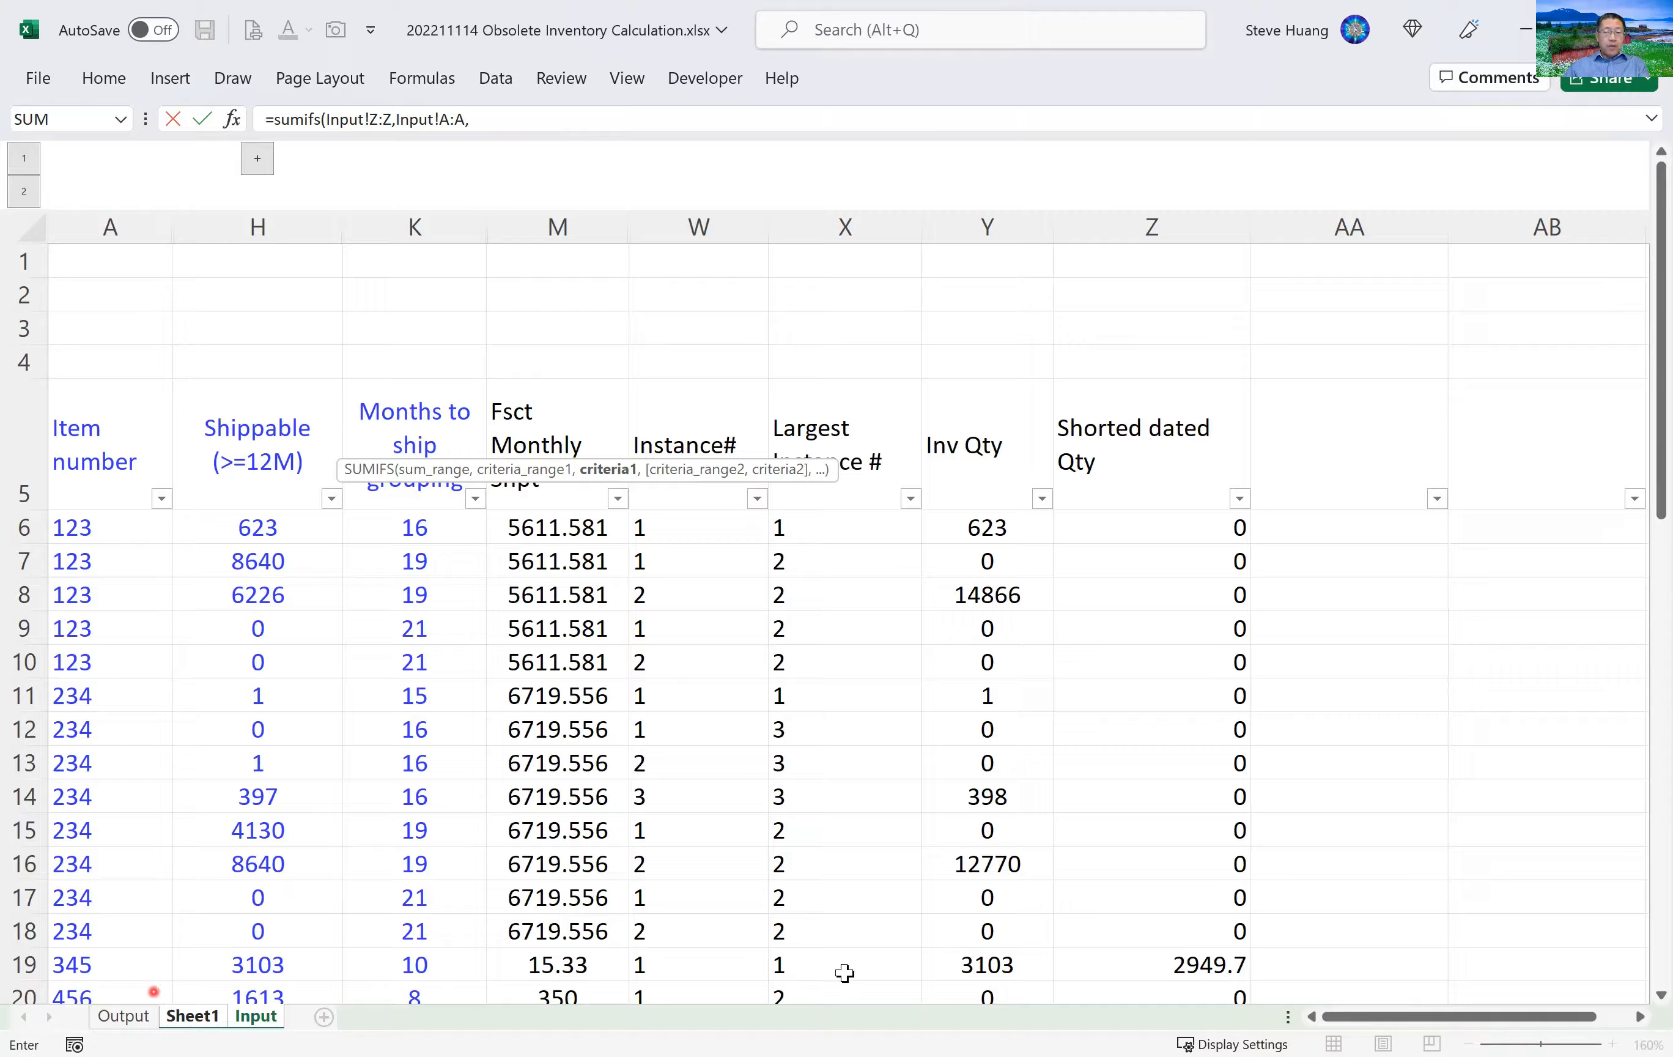
Complete the C12 formula with placeholder criterion 1, second criteria range Input!K:K and criterion "<=12", and commit it.
text(1)
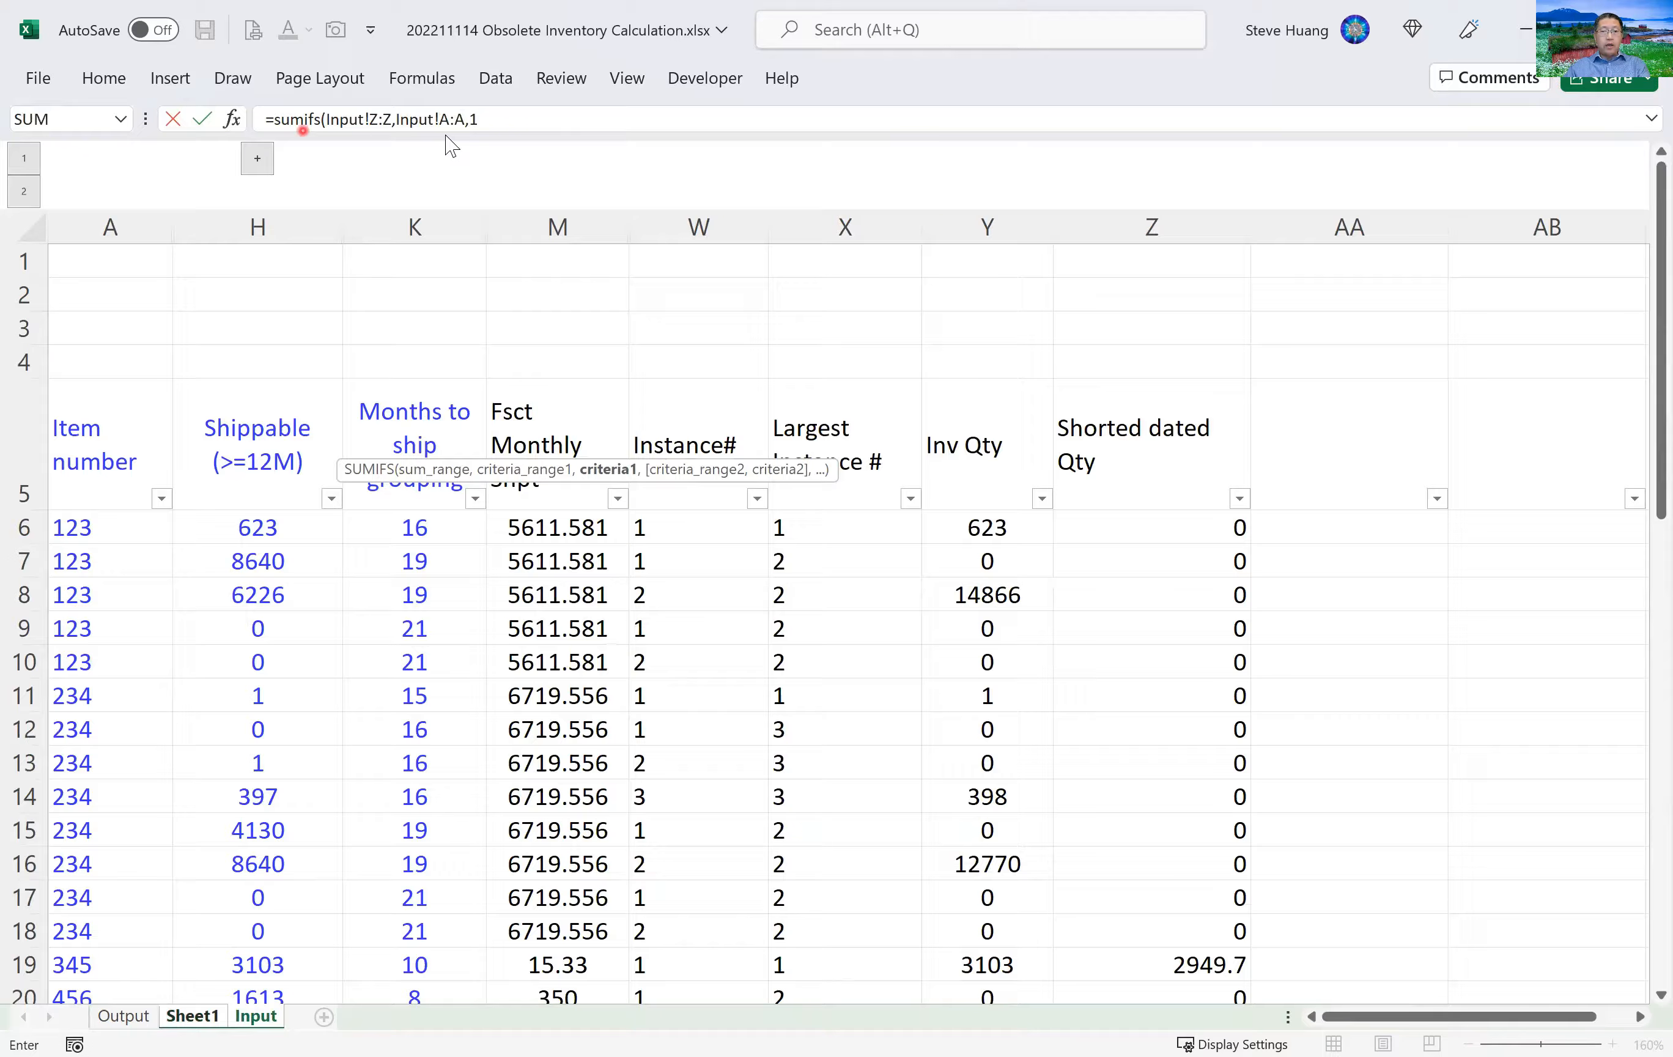
key(BackSpace)
text(1,)
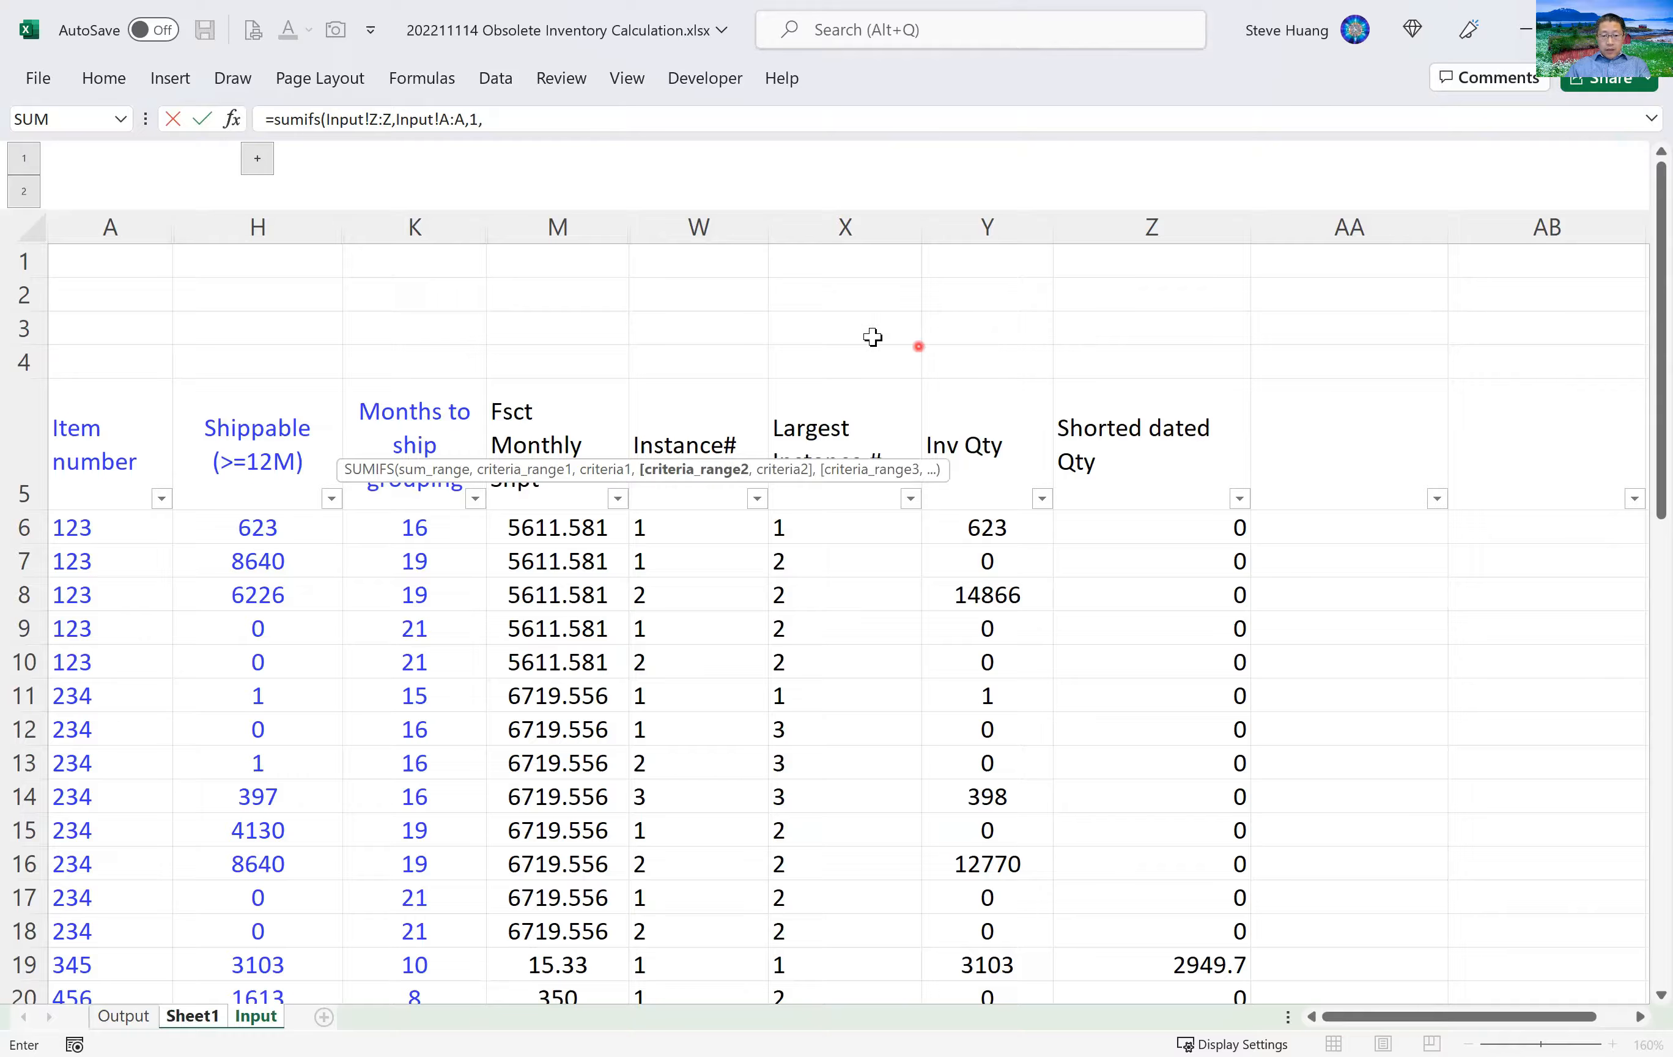
click(427, 227)
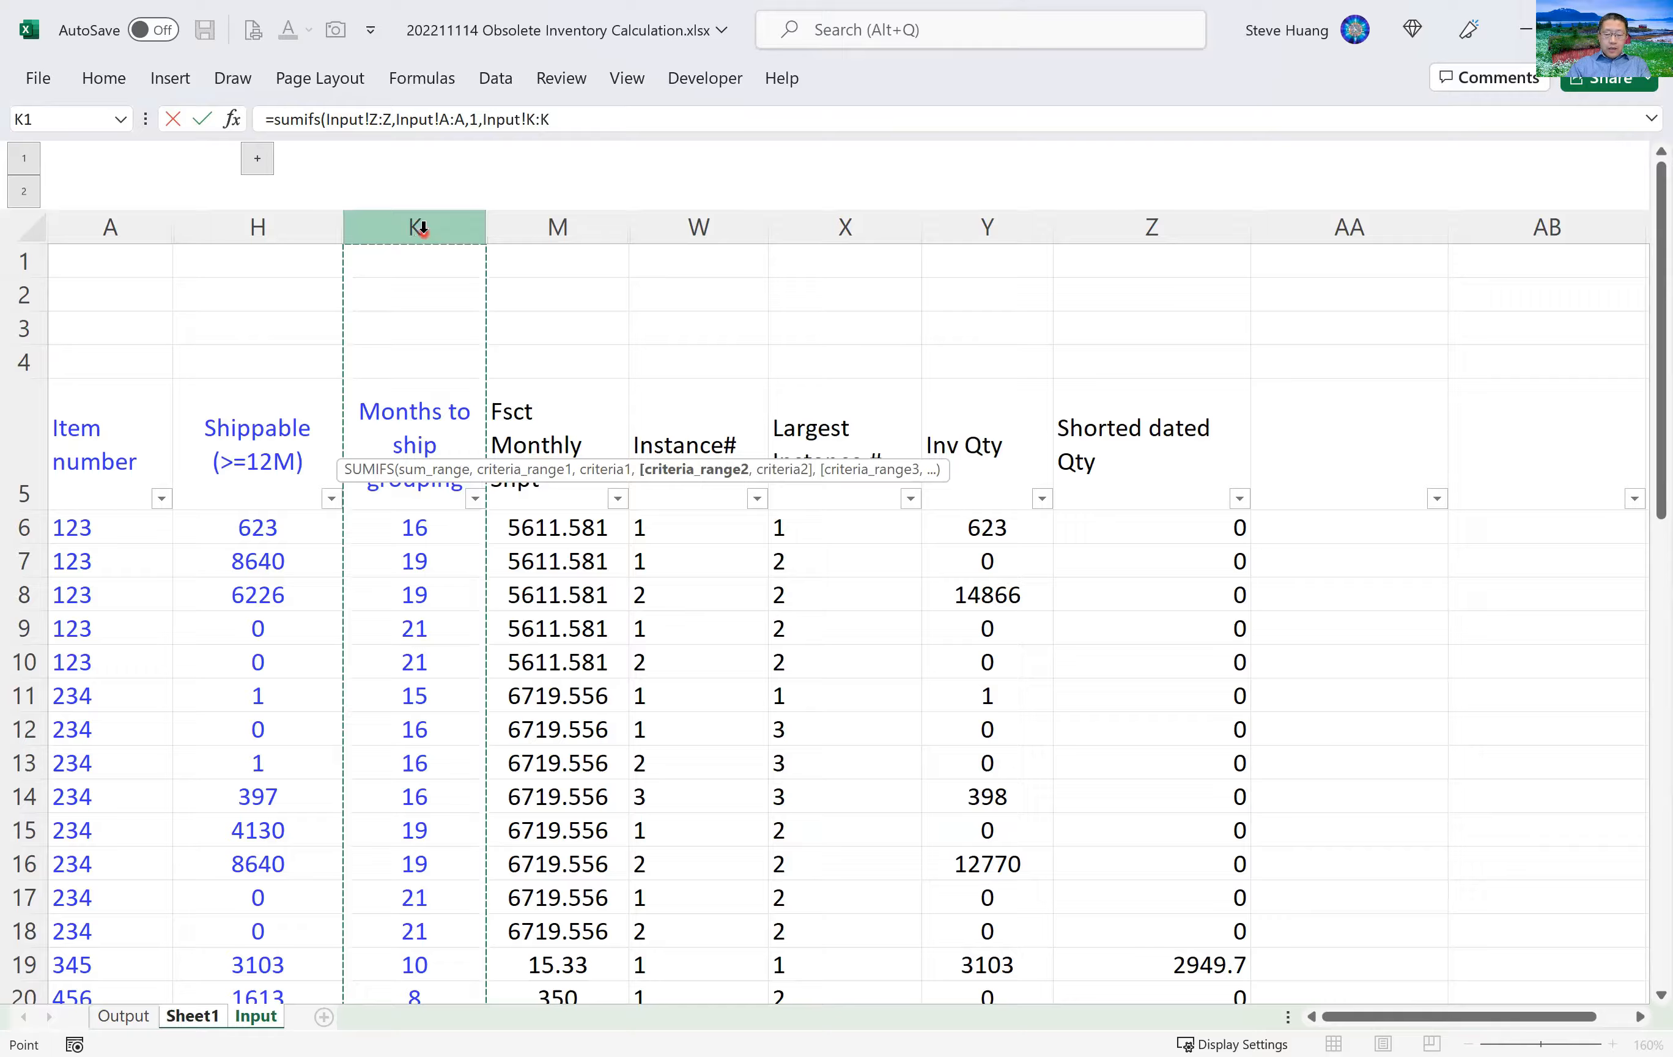
text(,<)
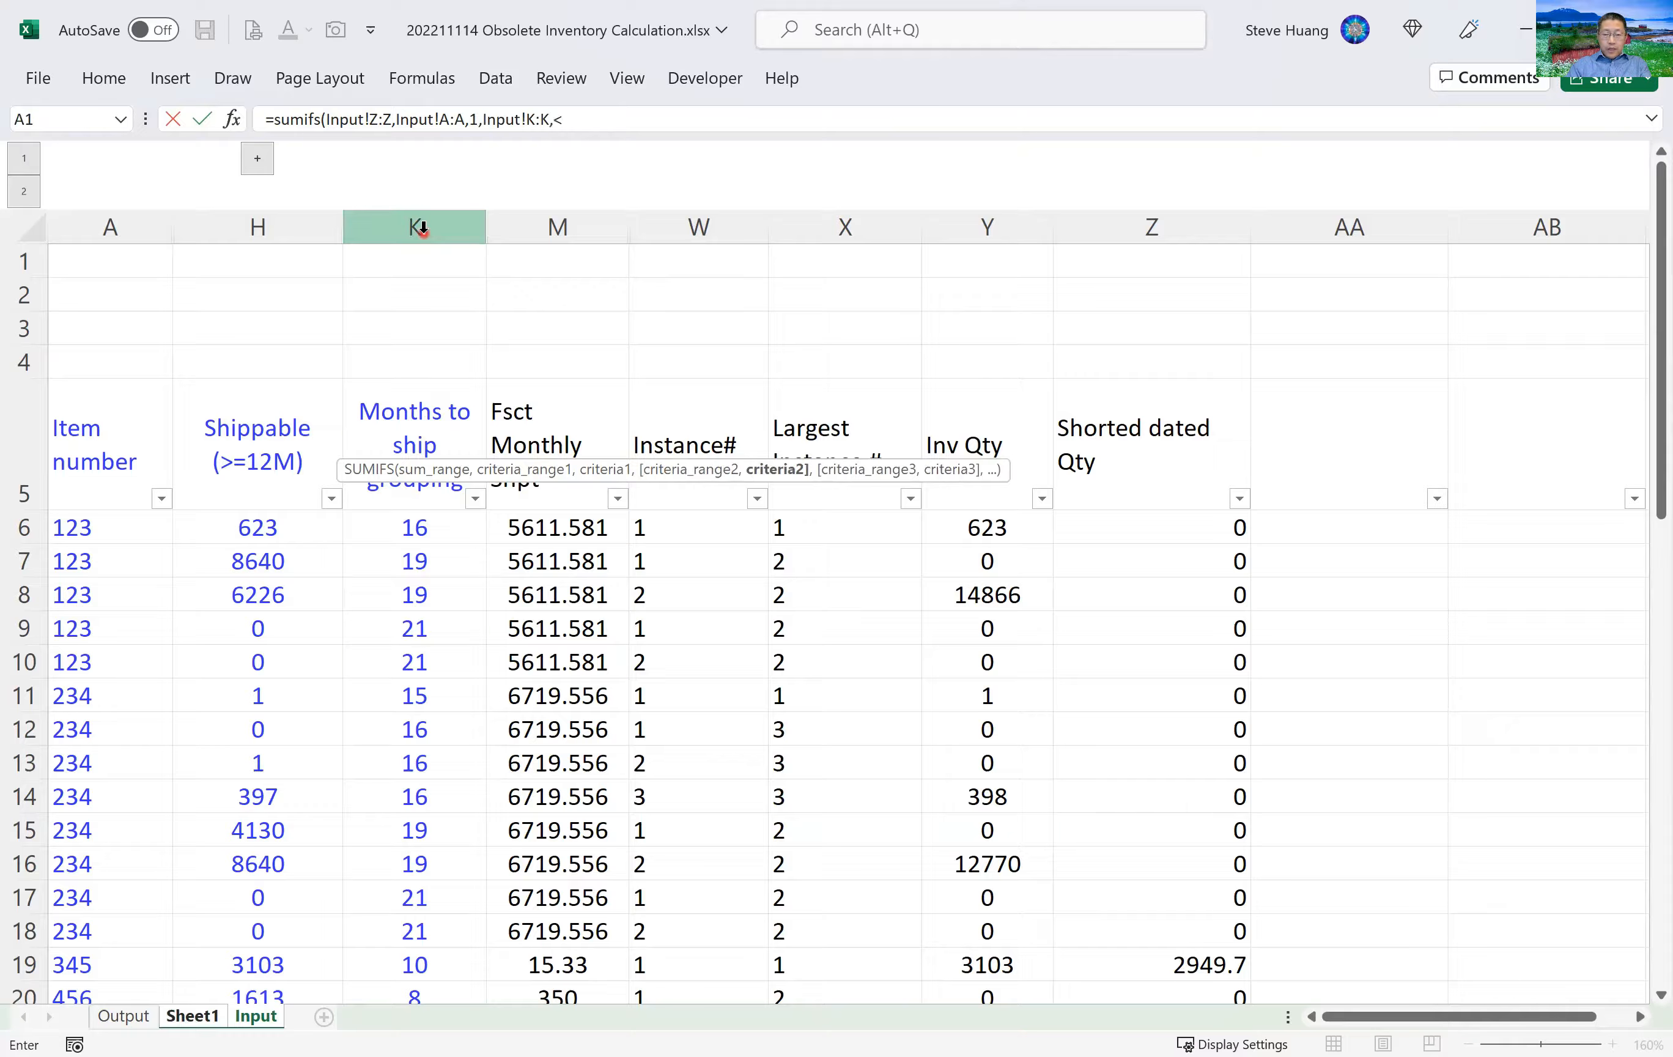
key(BackSpace)
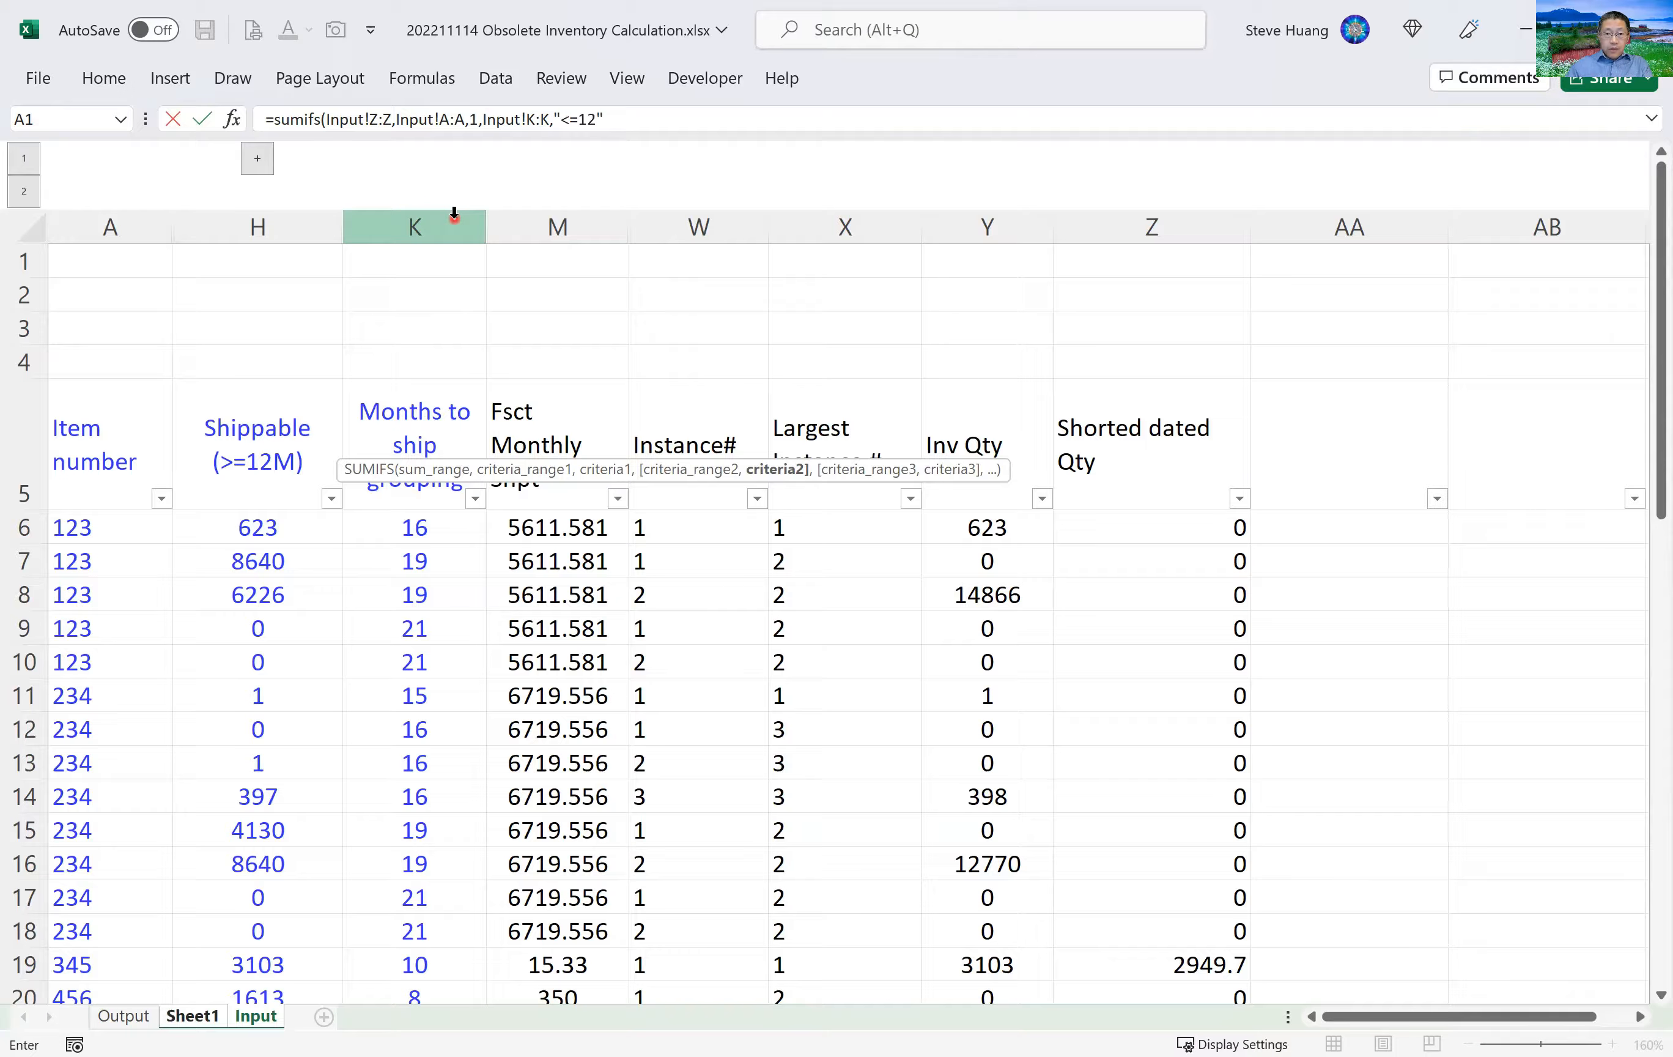
text())
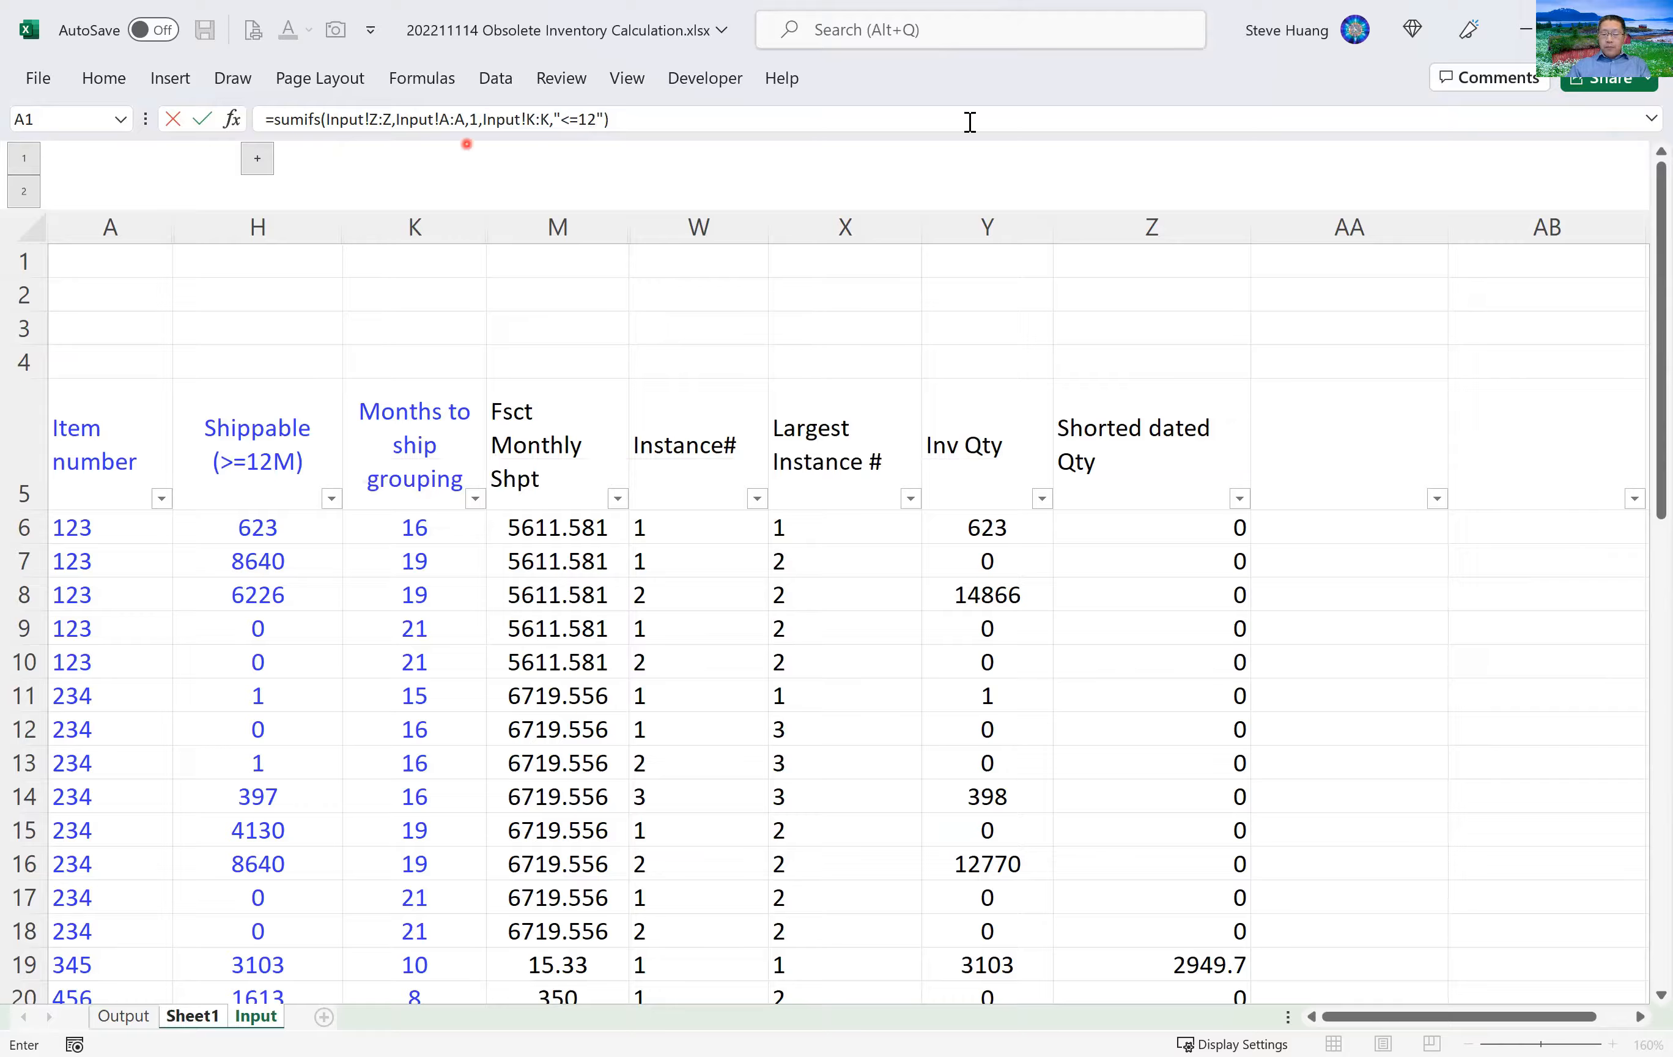
key(Return)
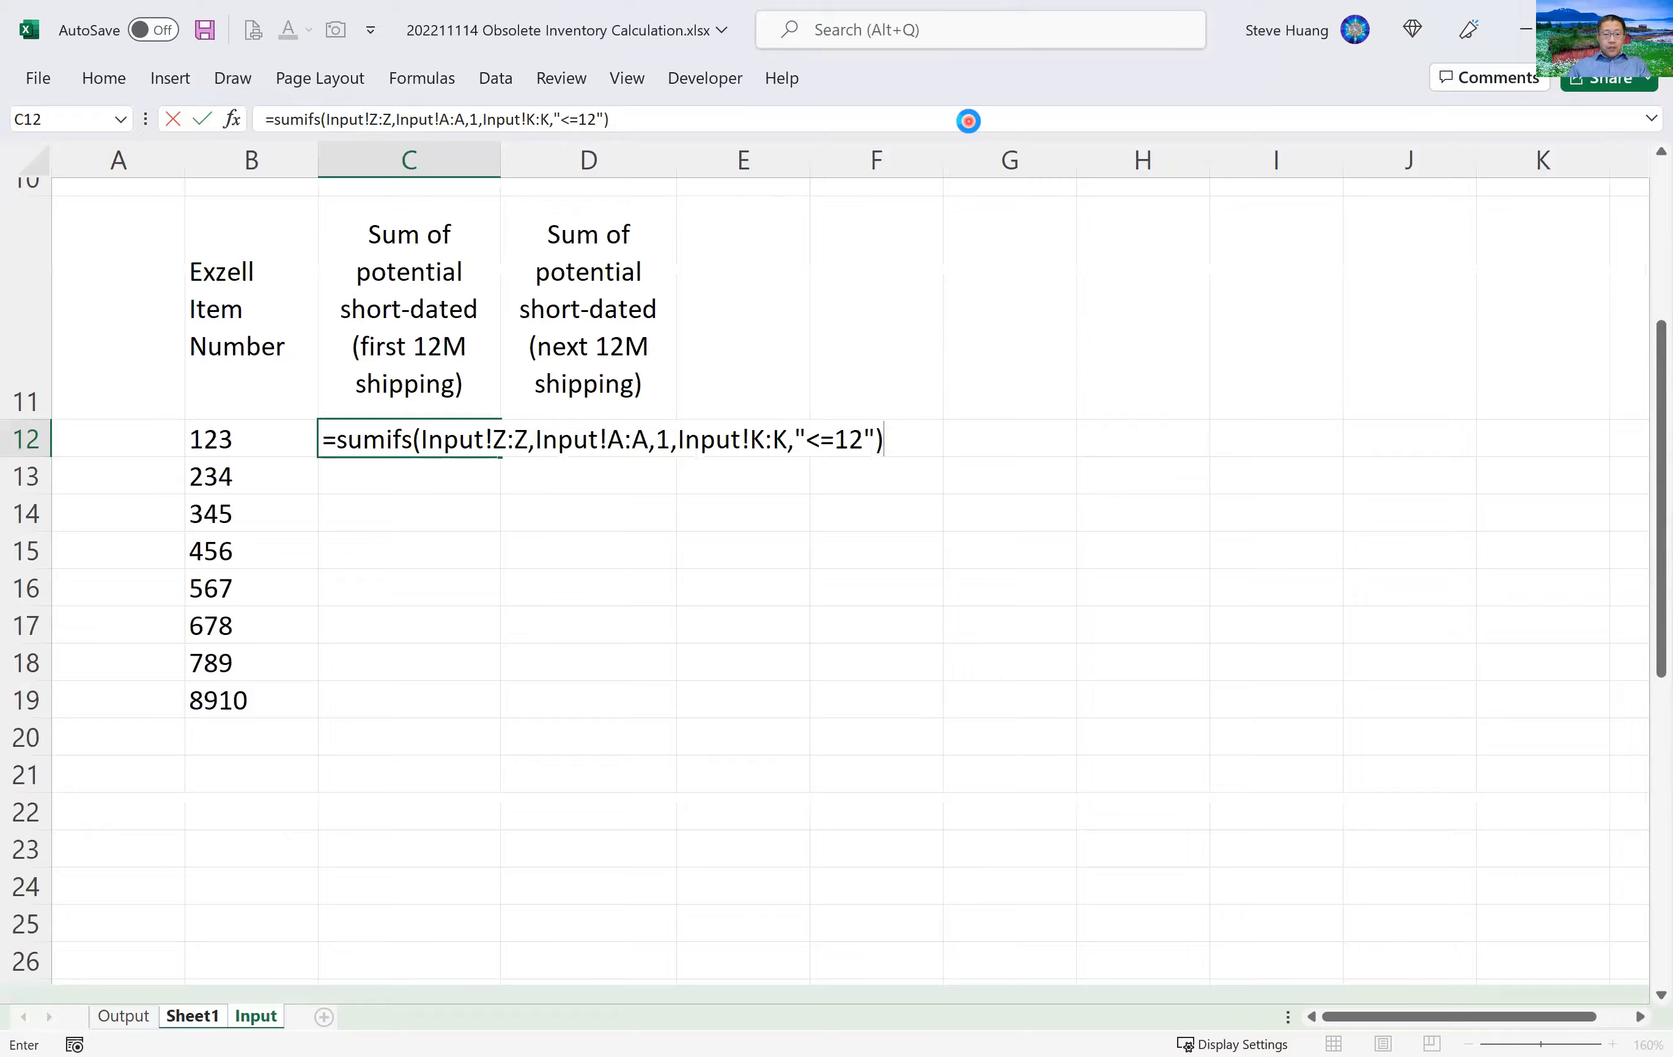
Replace the placeholder 1 in the C12 SUMIFS formula with a reference to item number cell B12.
double_click(461, 435)
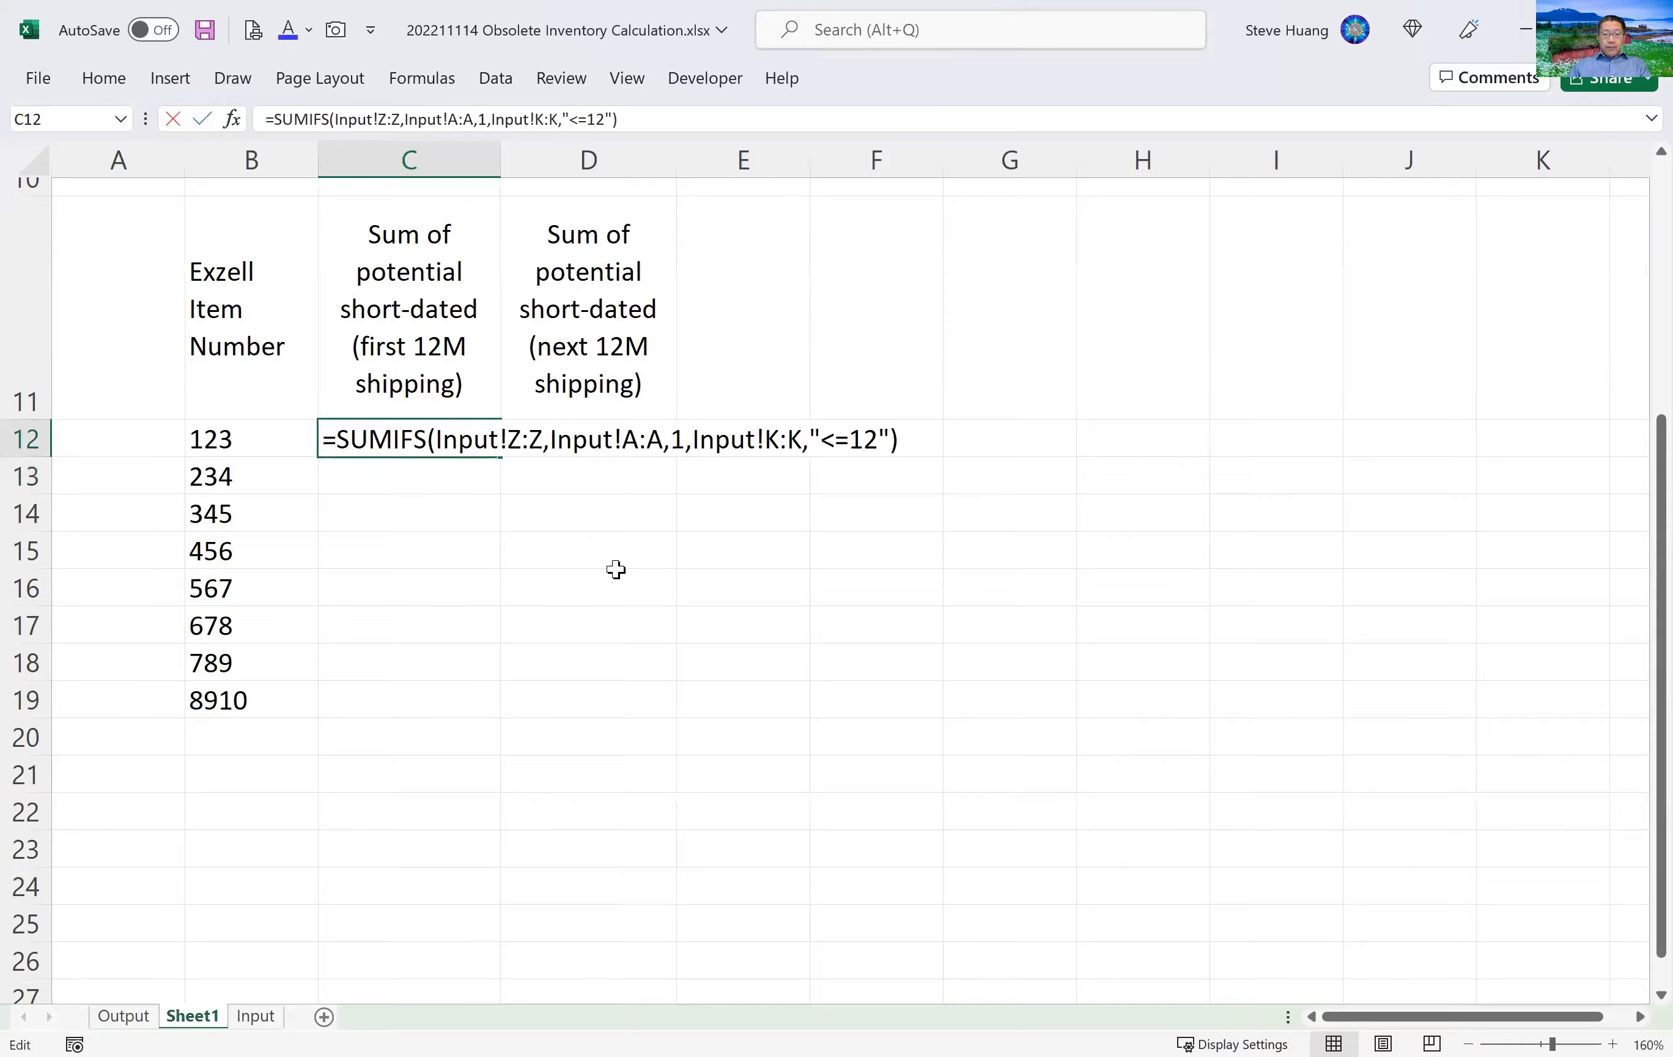
click(538, 441)
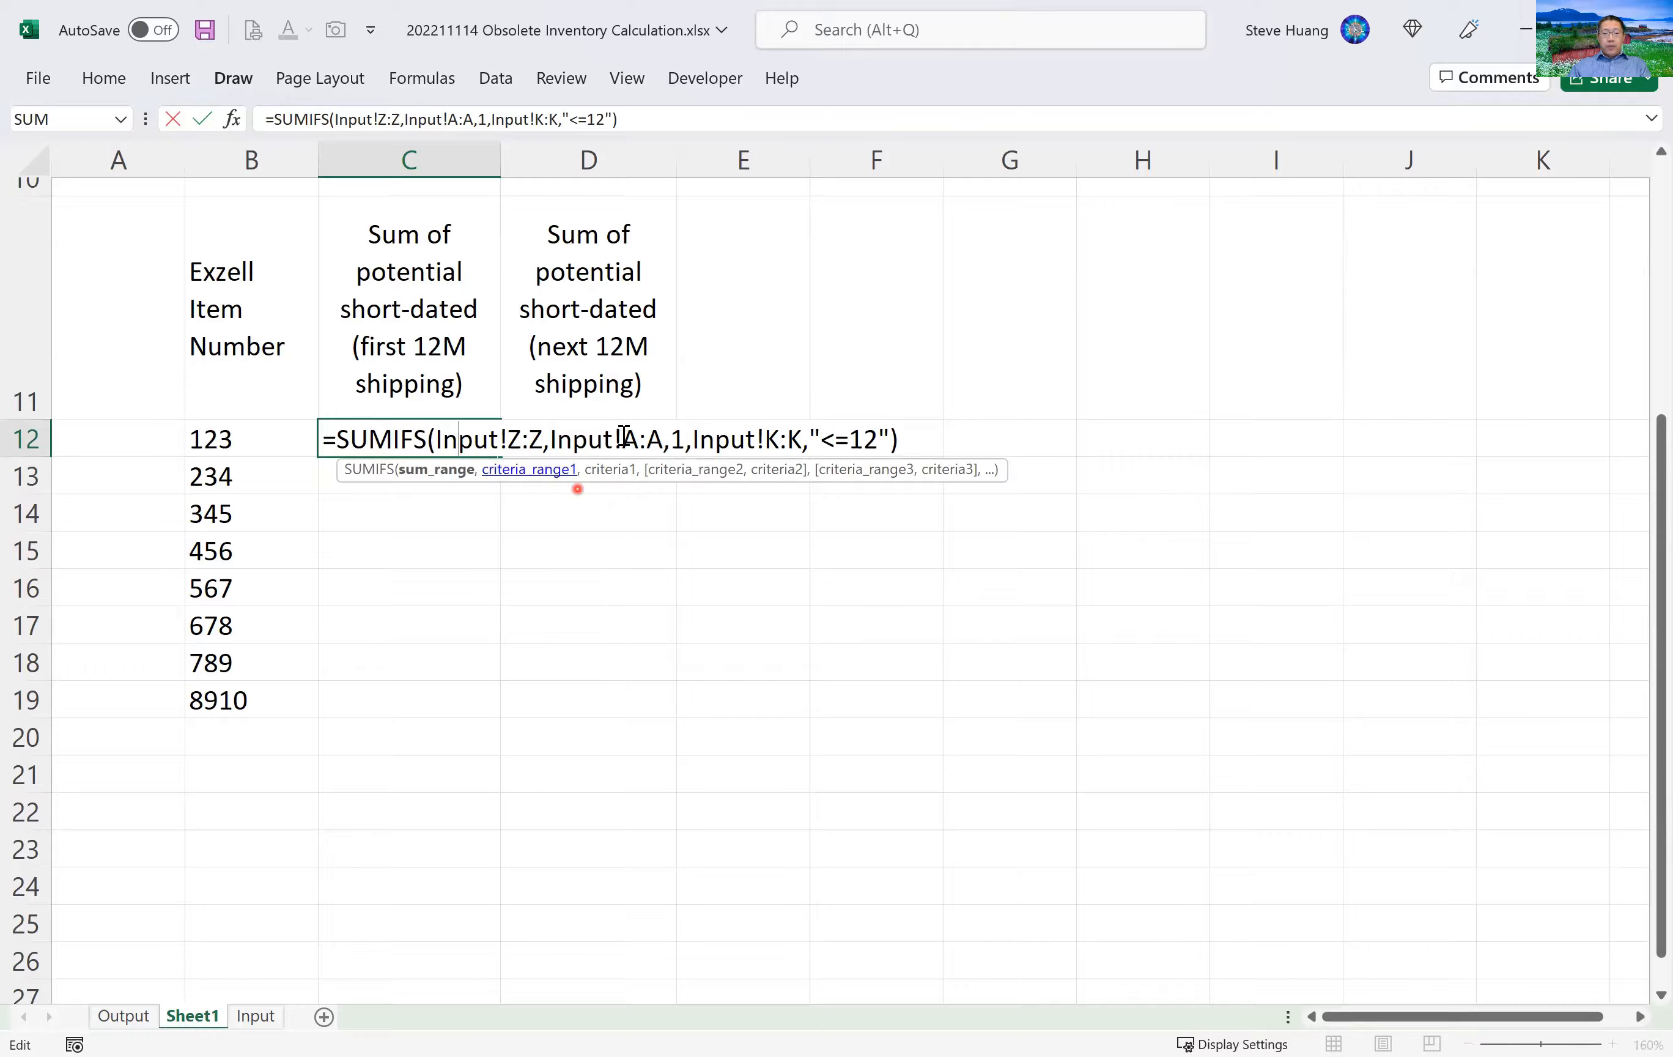
double_click(678, 438)
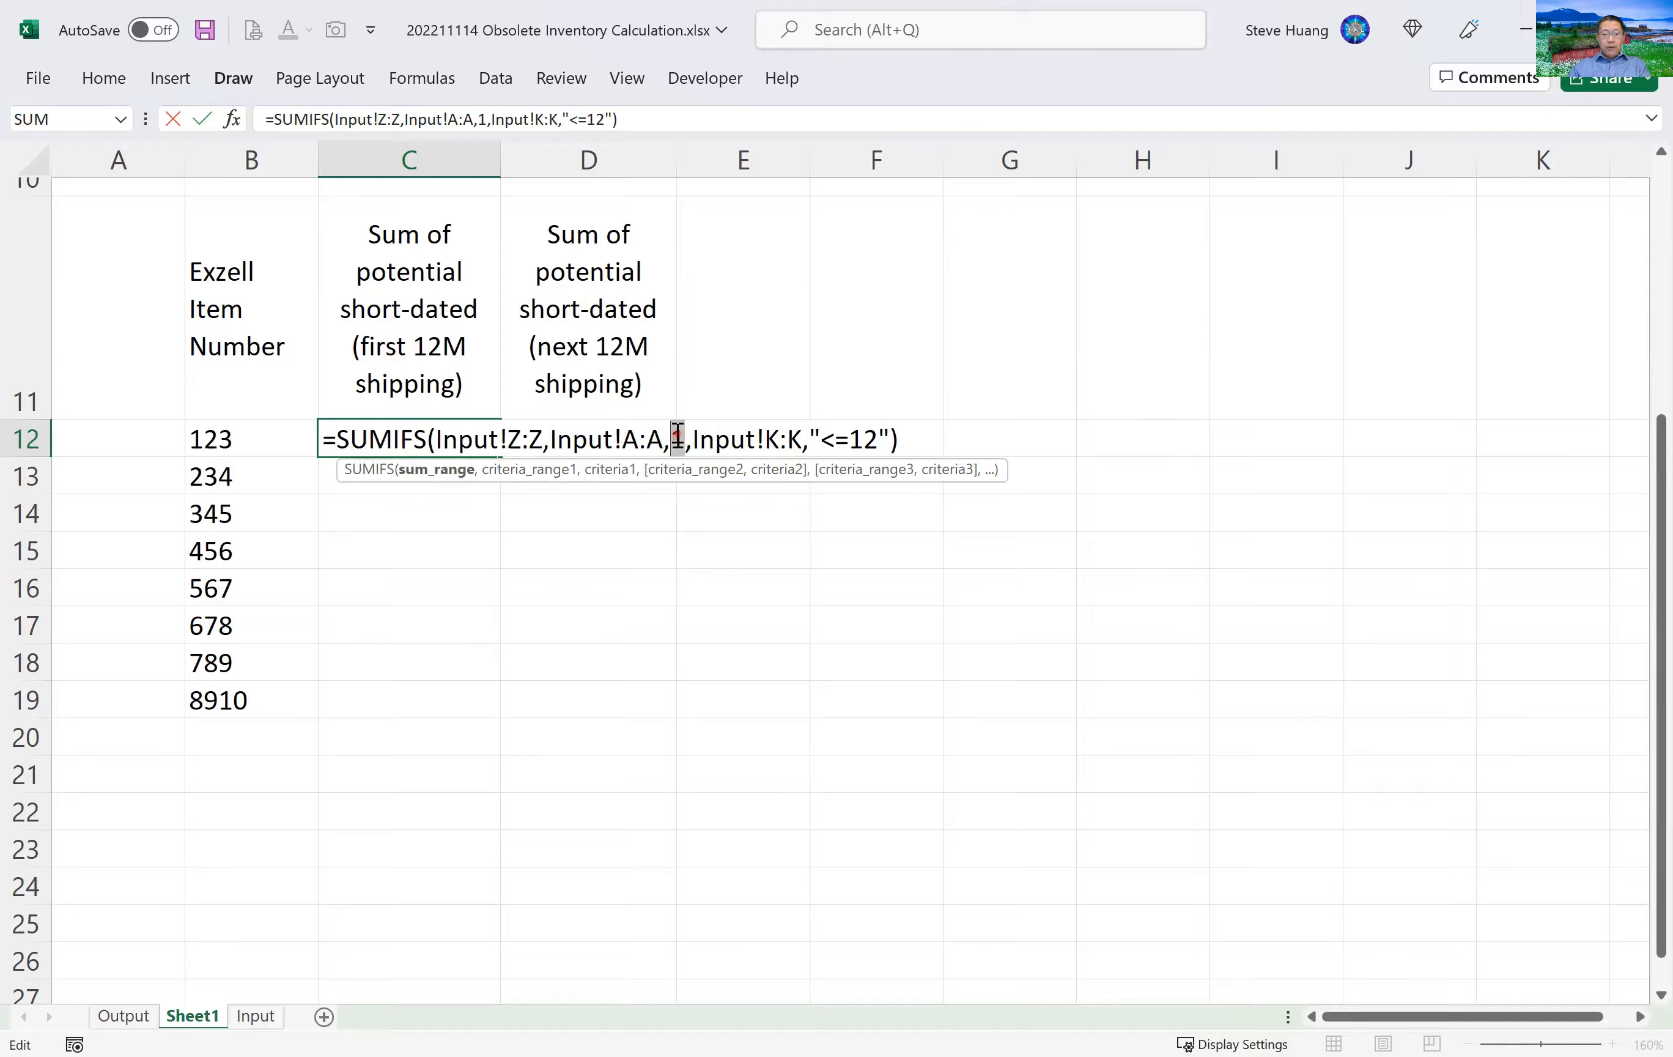
click(251, 439)
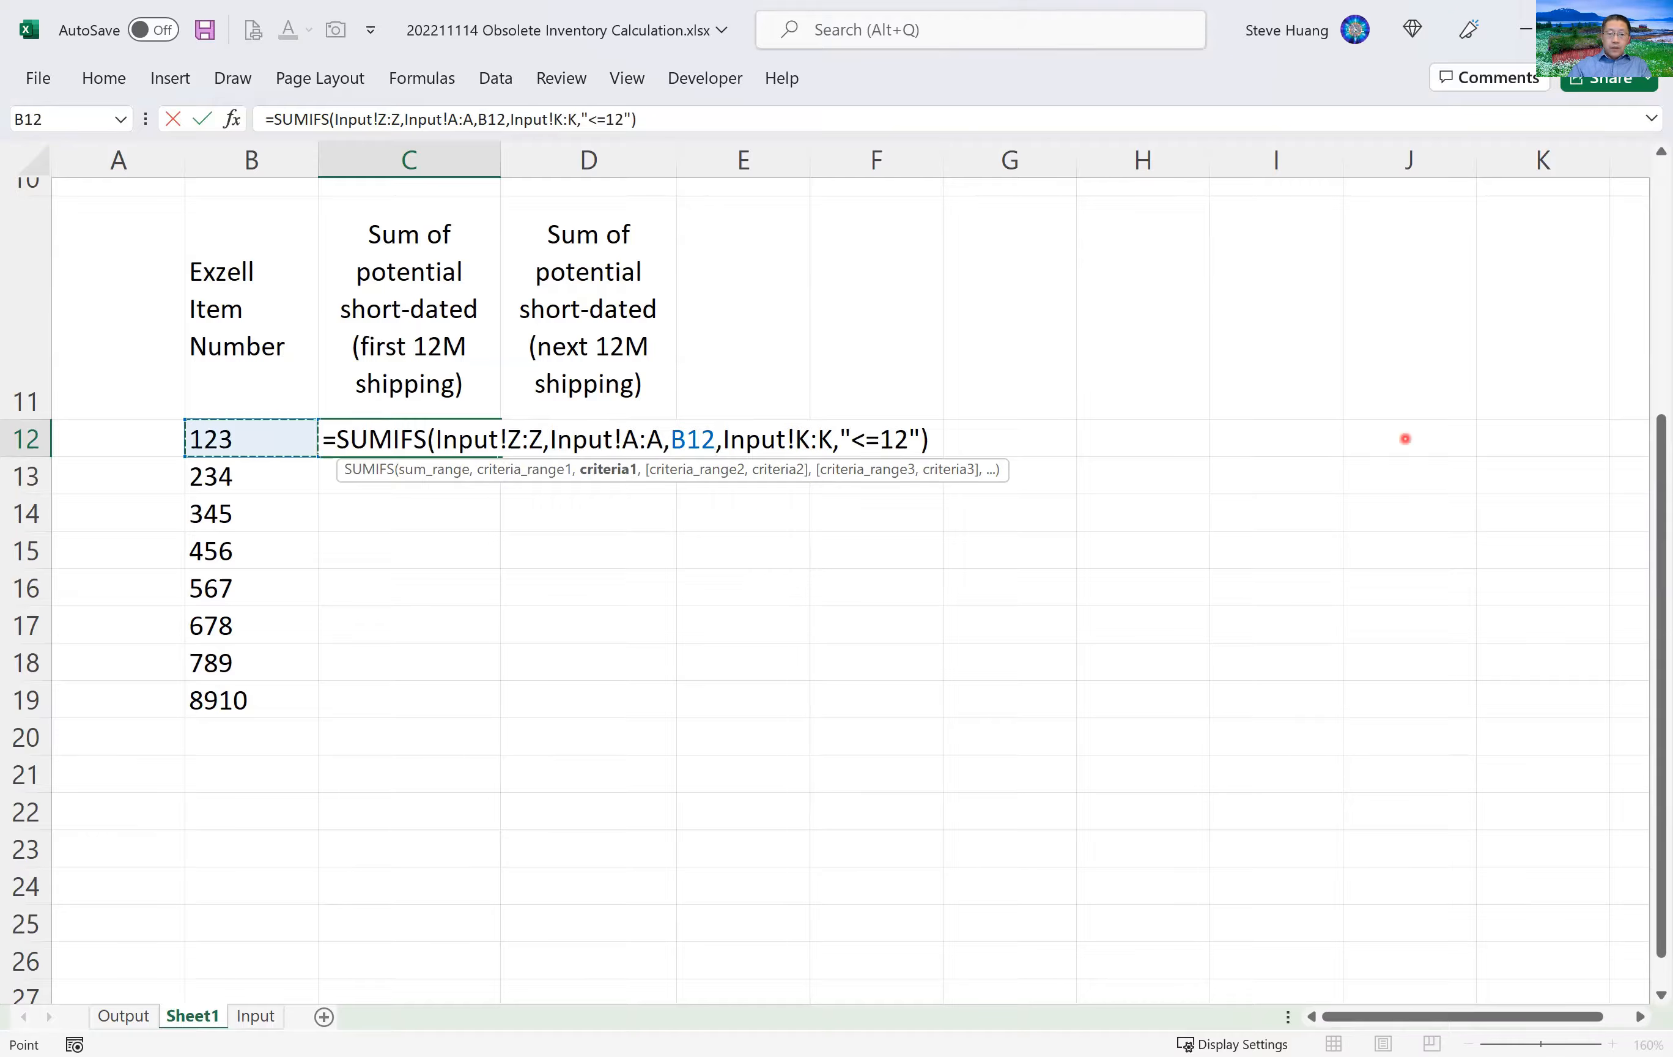
key(Return)
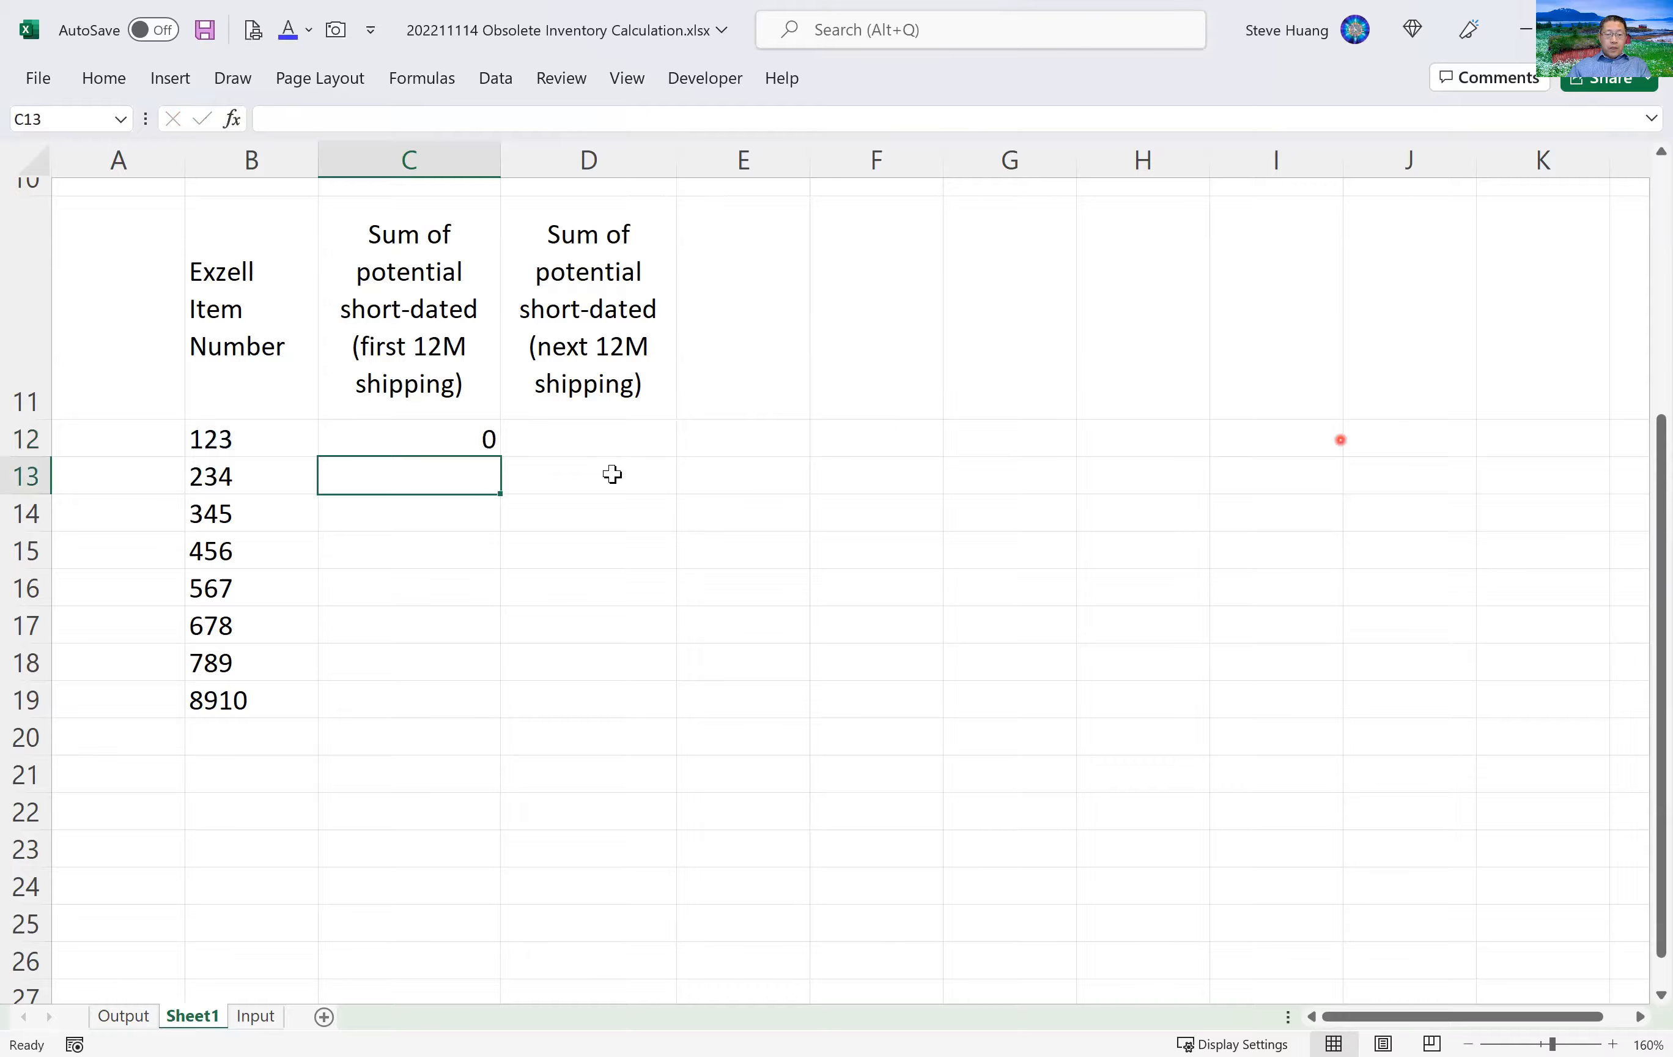
Fill the C12 formula down through C19 and check the copied formula in C14.
click(500, 454)
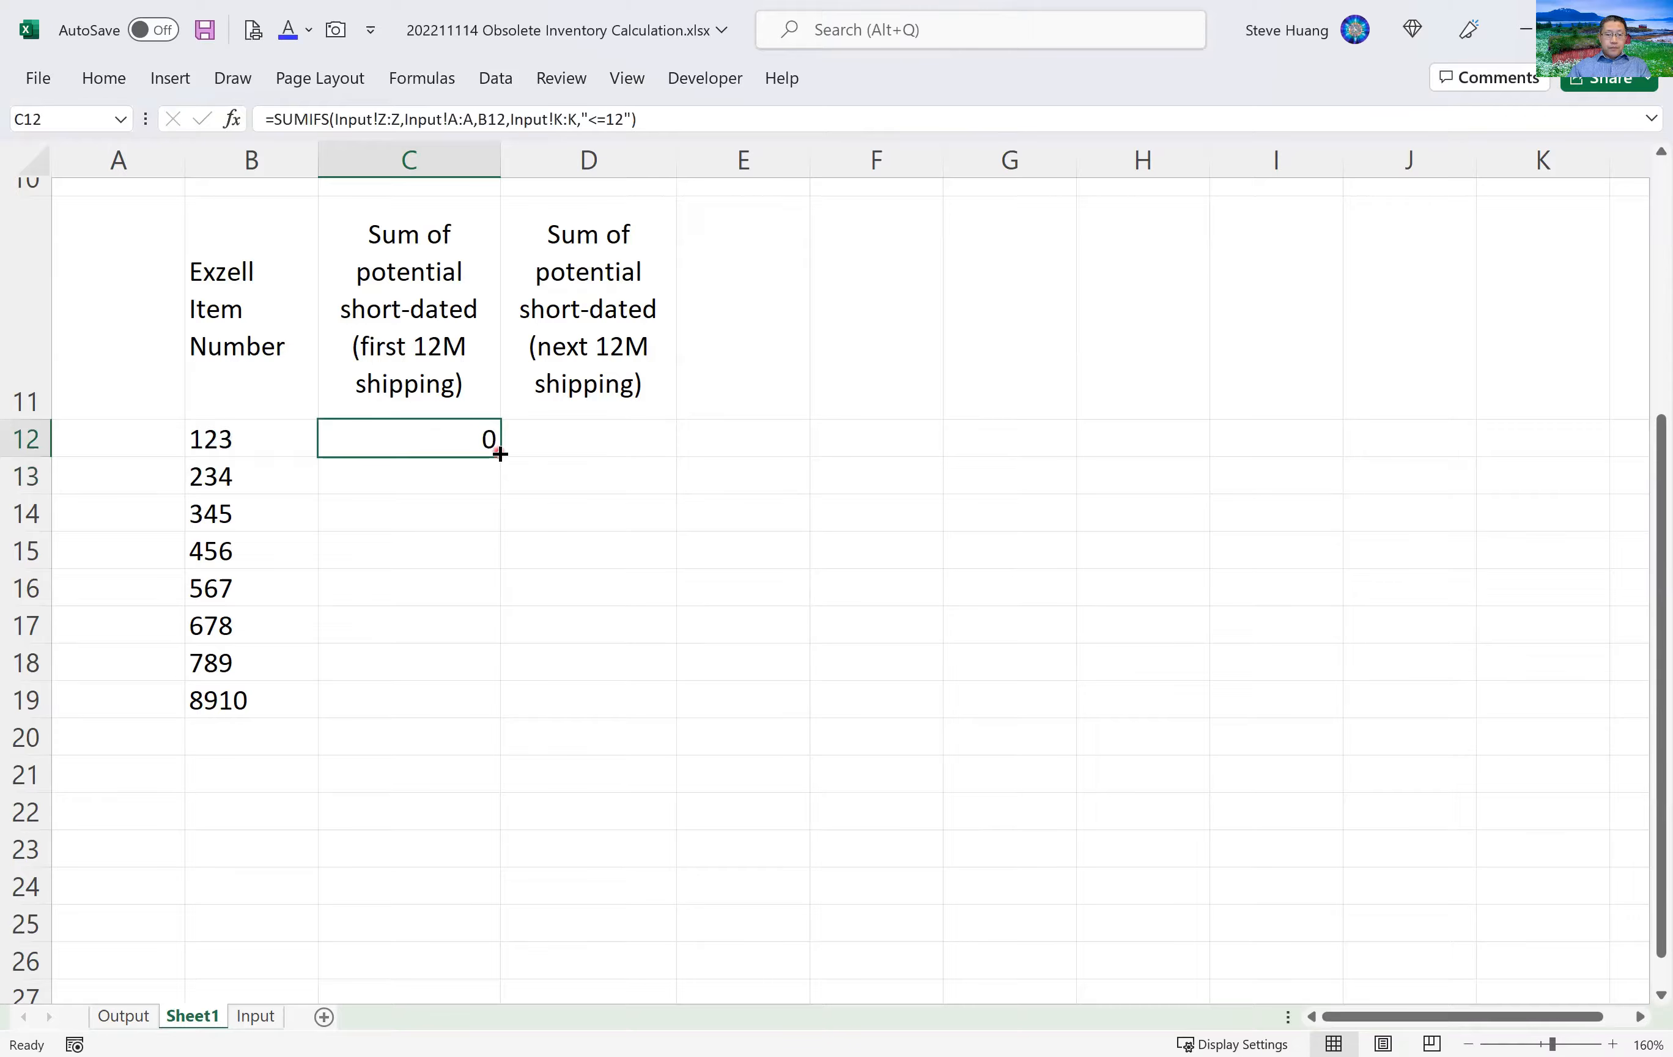
double_click(500, 454)
click(422, 525)
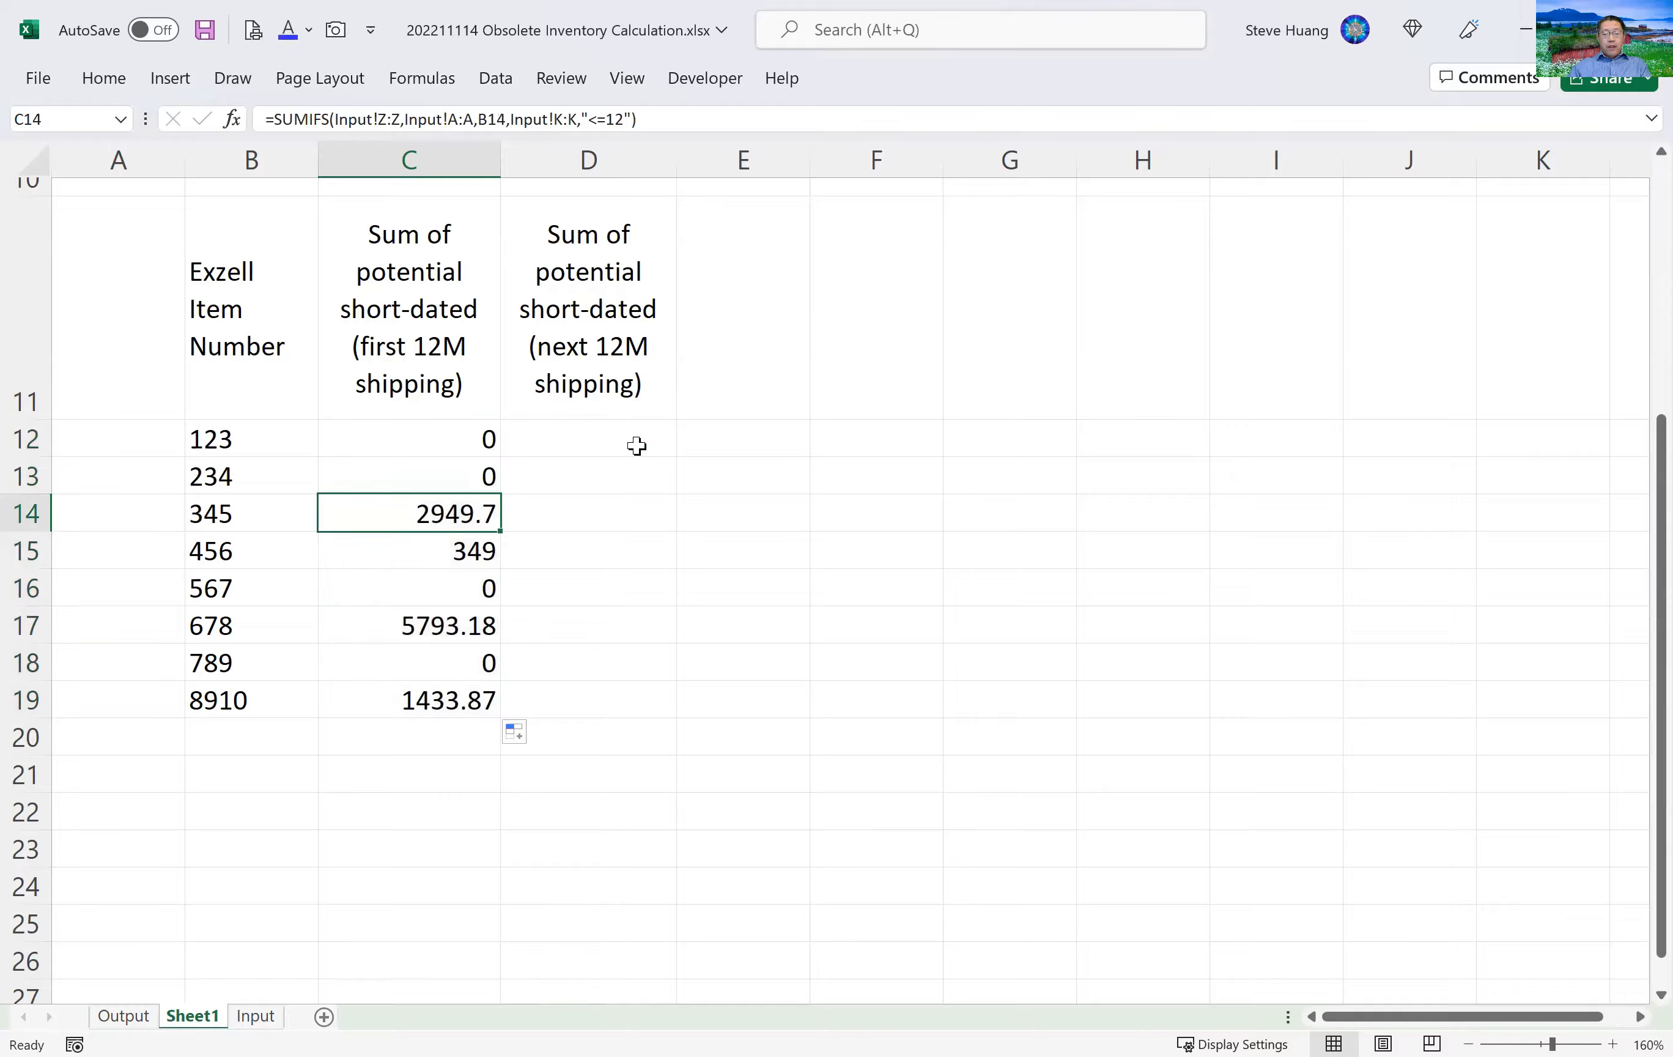
Copy the SUMIFS formula text from C12 into D12, keeping its cell references the same.
click(441, 438)
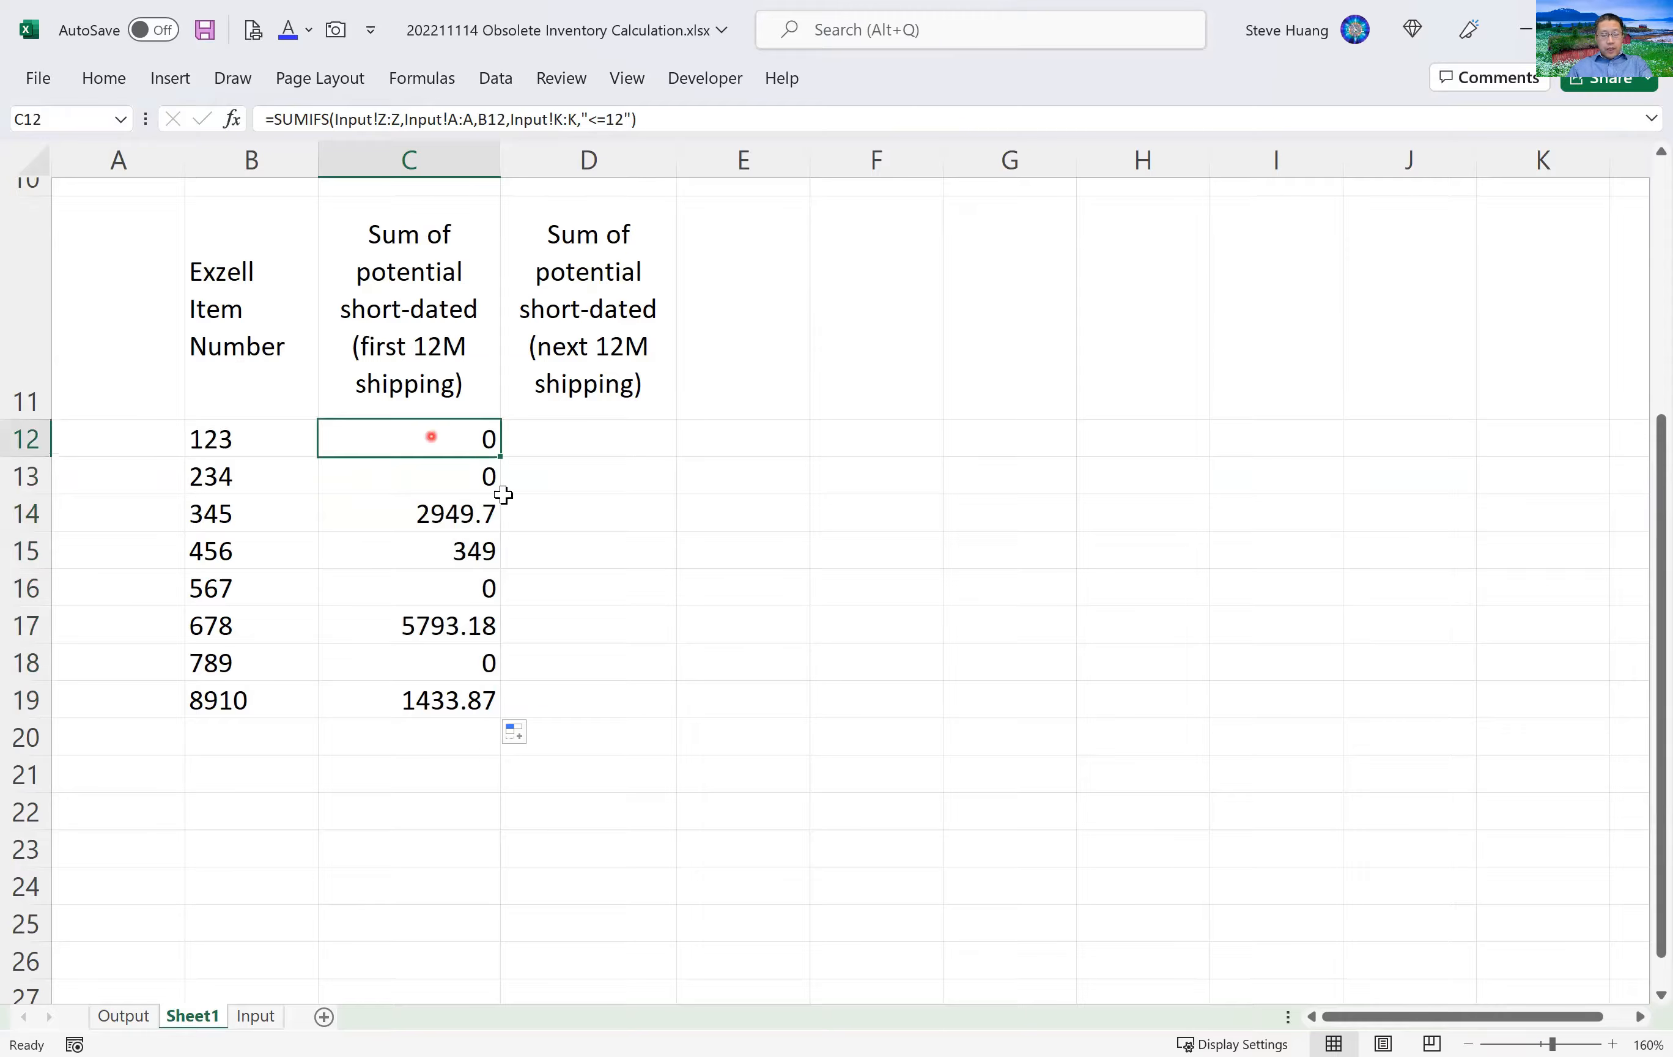
key(F2)
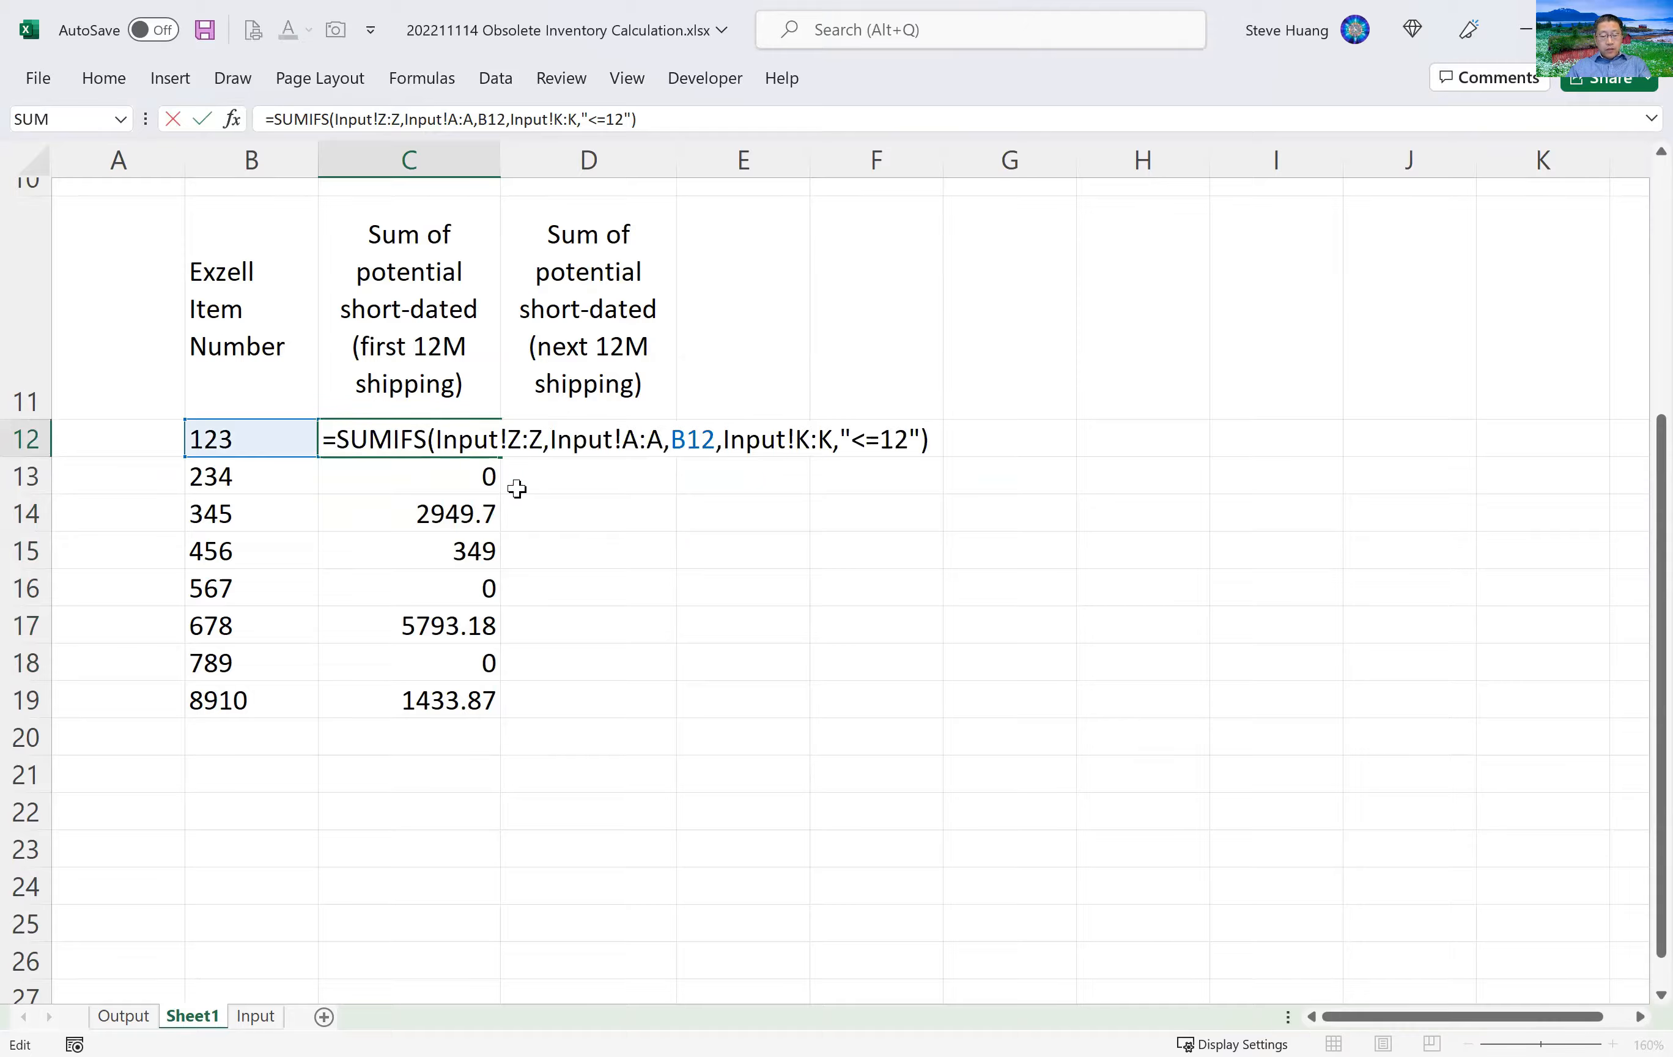
key(shift+Home)
key(ctrl+c)
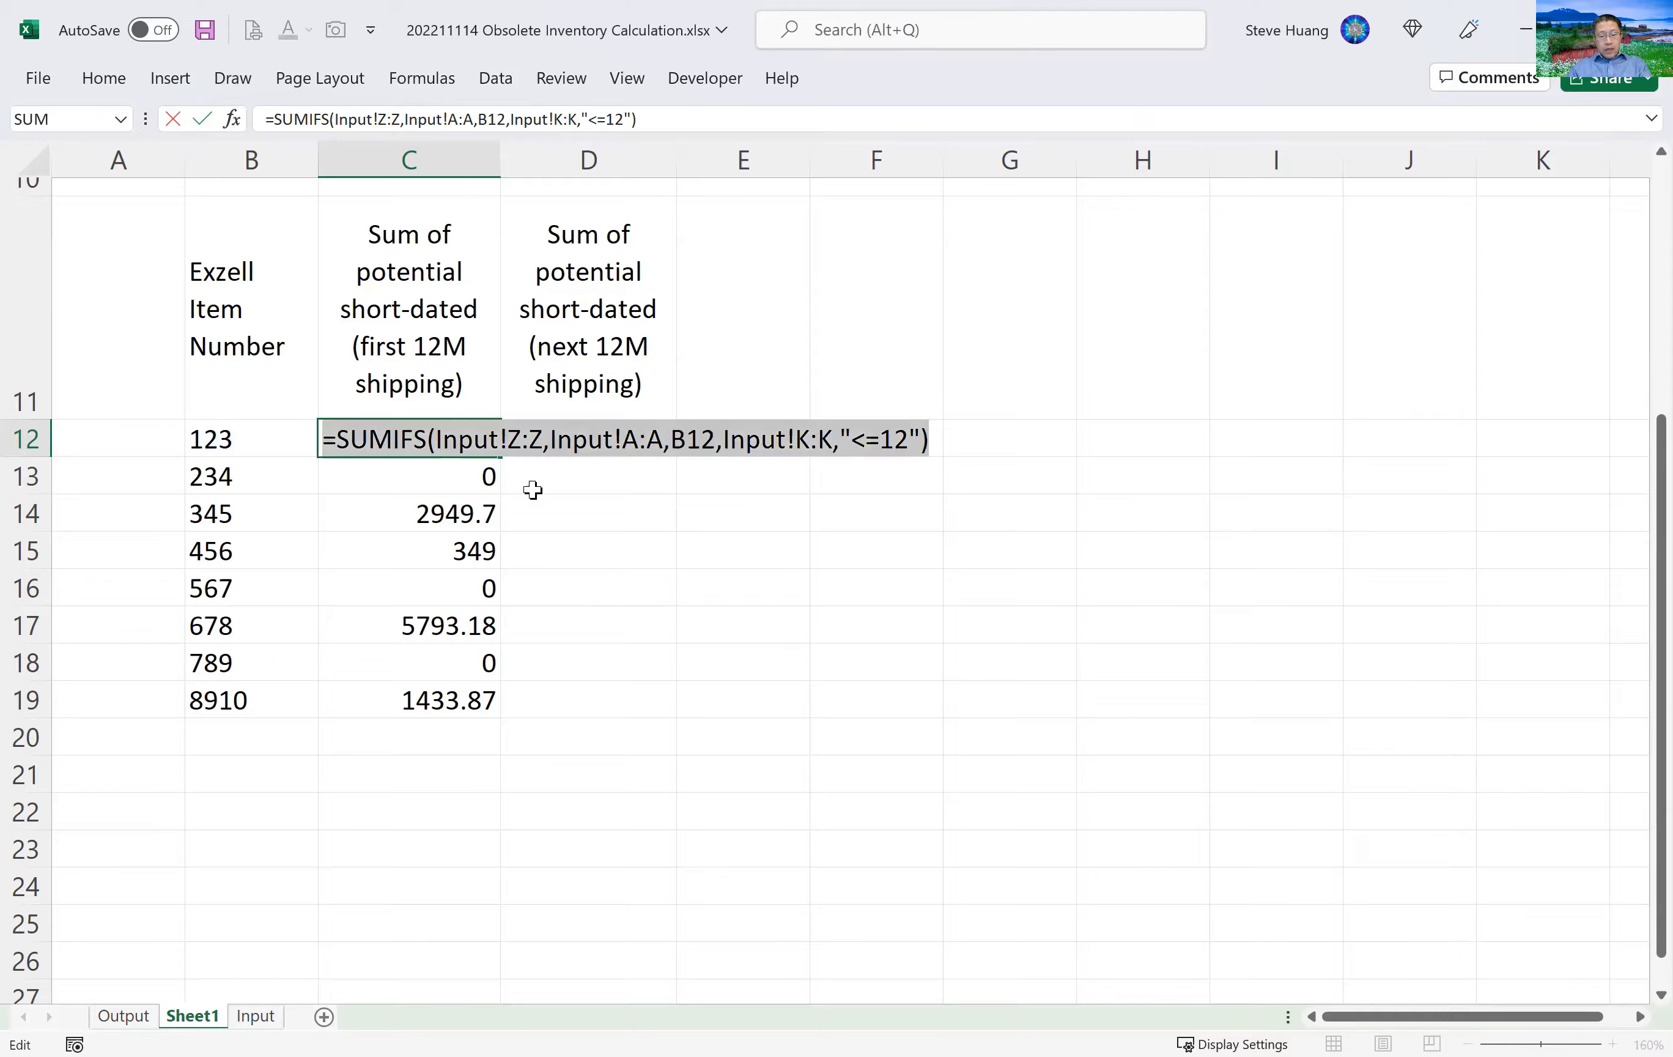
key(Tab)
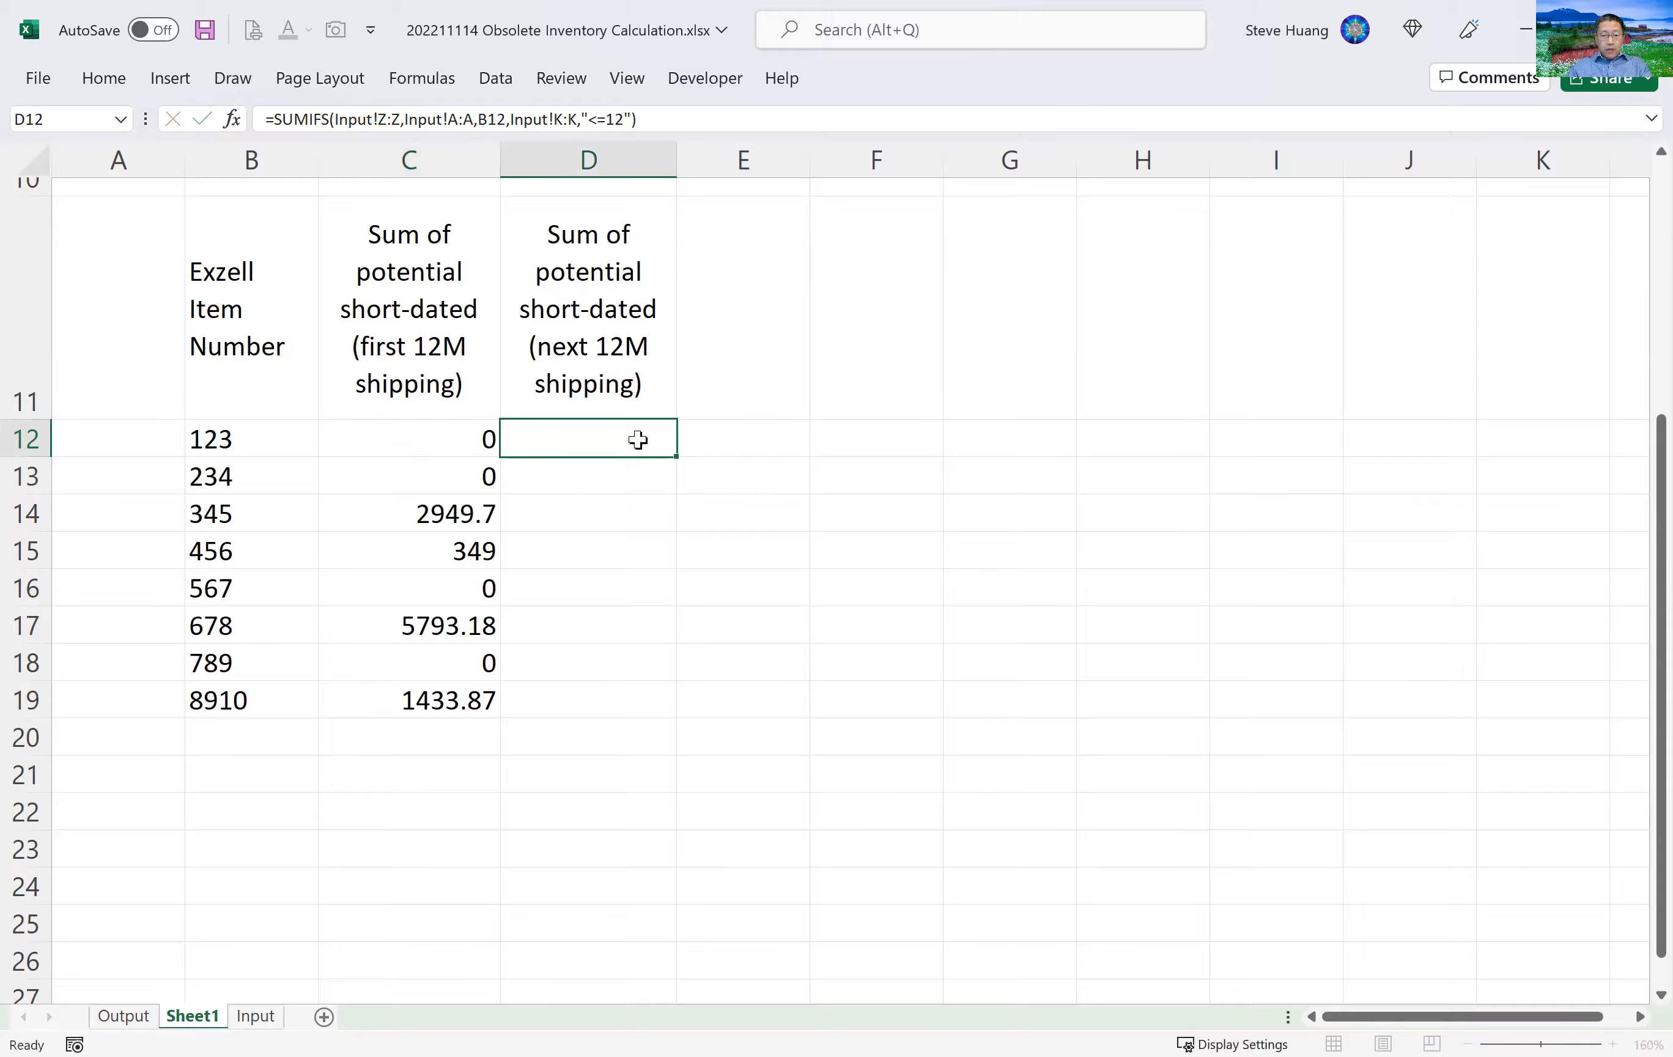
key(ctrl+v)
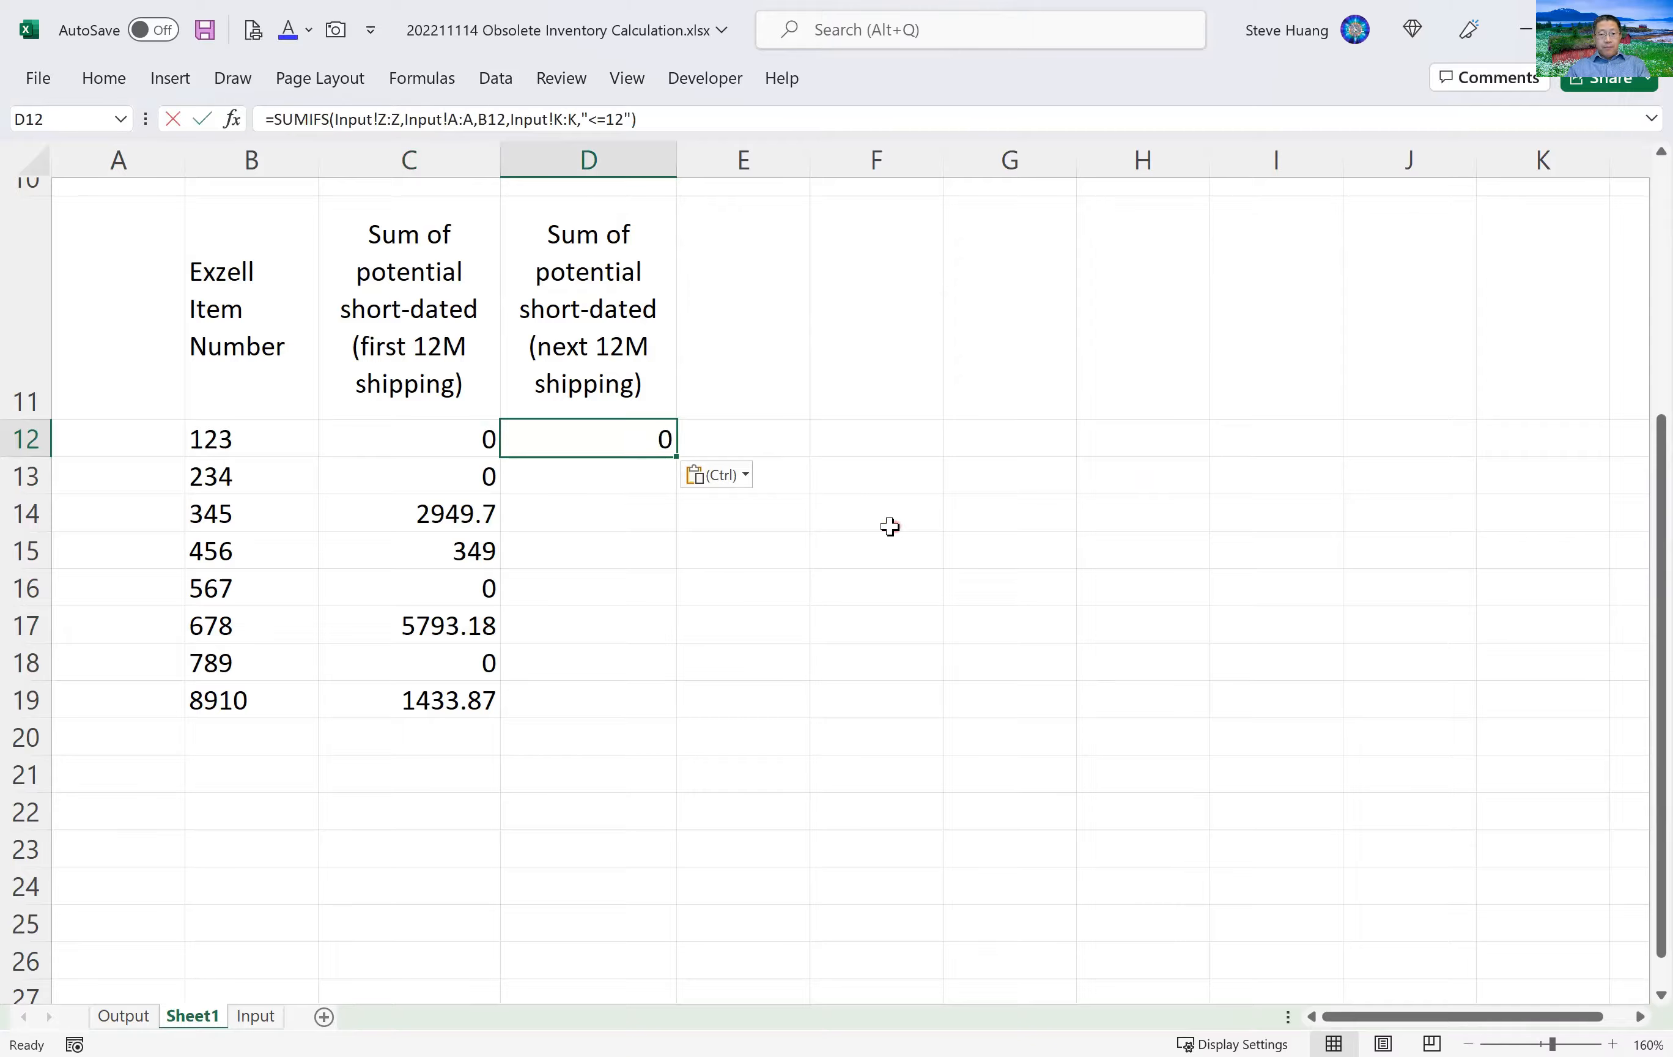
Change the months criterion in the D12 SUMIFS formula to ">12" and commit it.
key(F2)
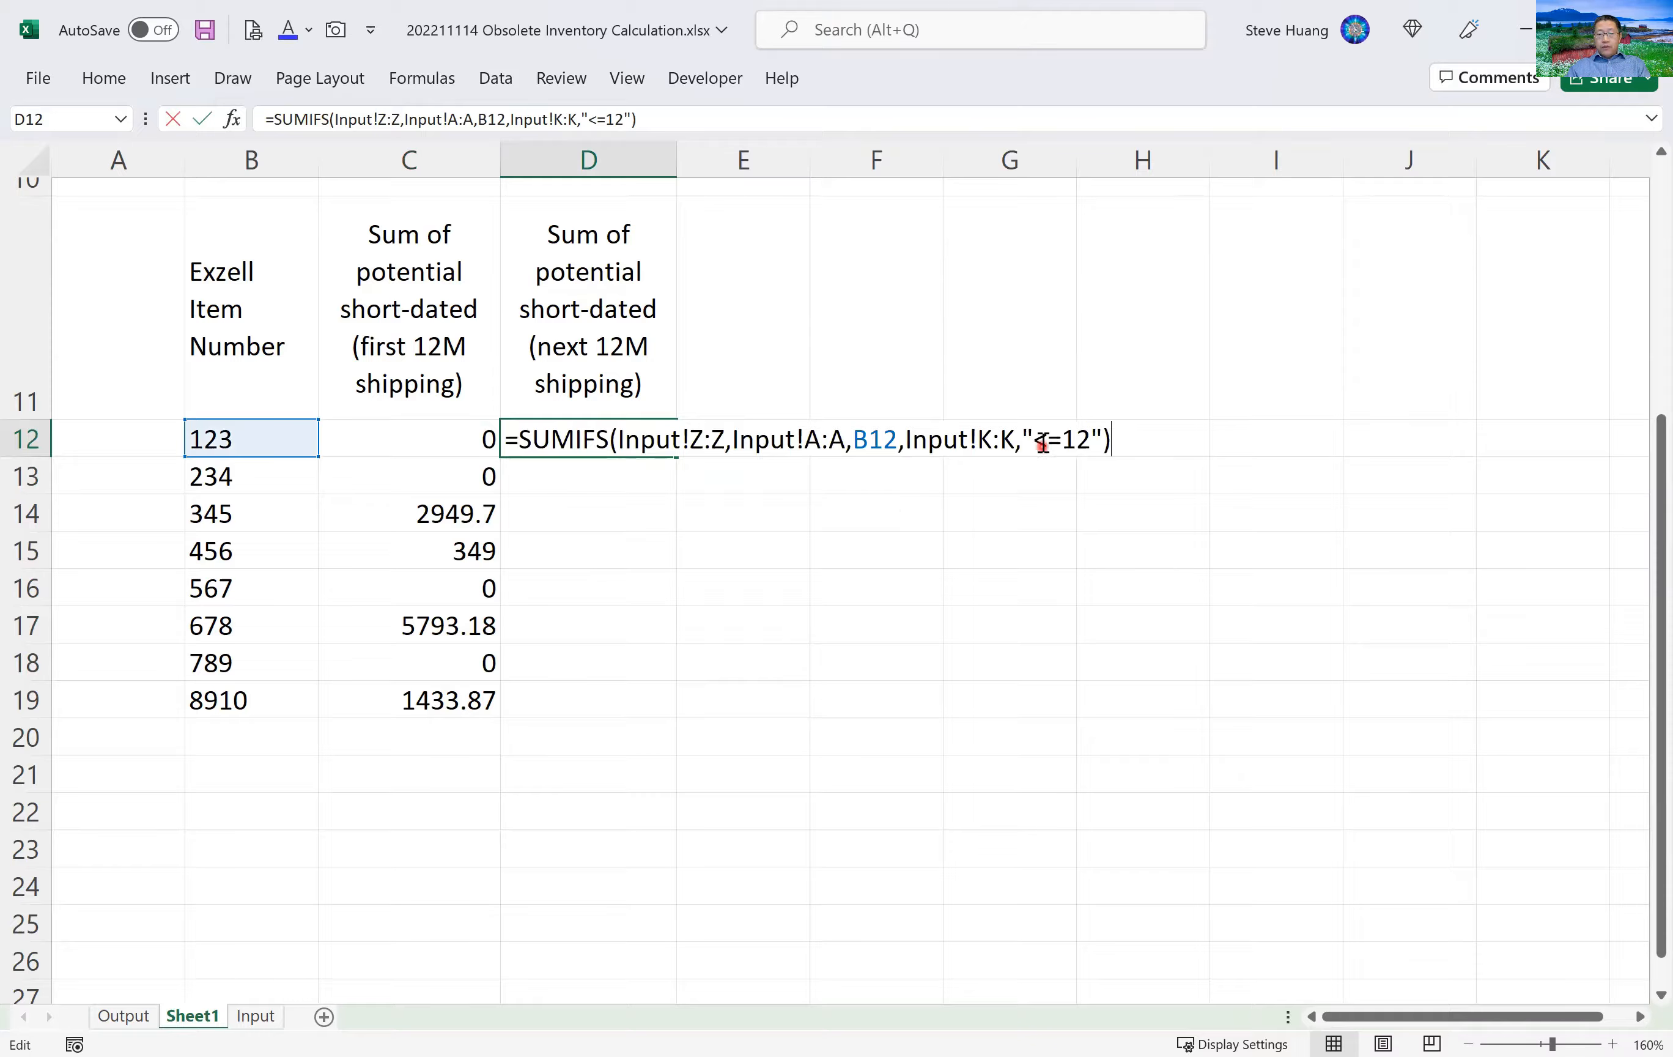
key(Left)
key(Left)
key(Left)
key(Left)
key(Left)
key(Left)
key(shift+Right)
key(shift+Right)
text(>)
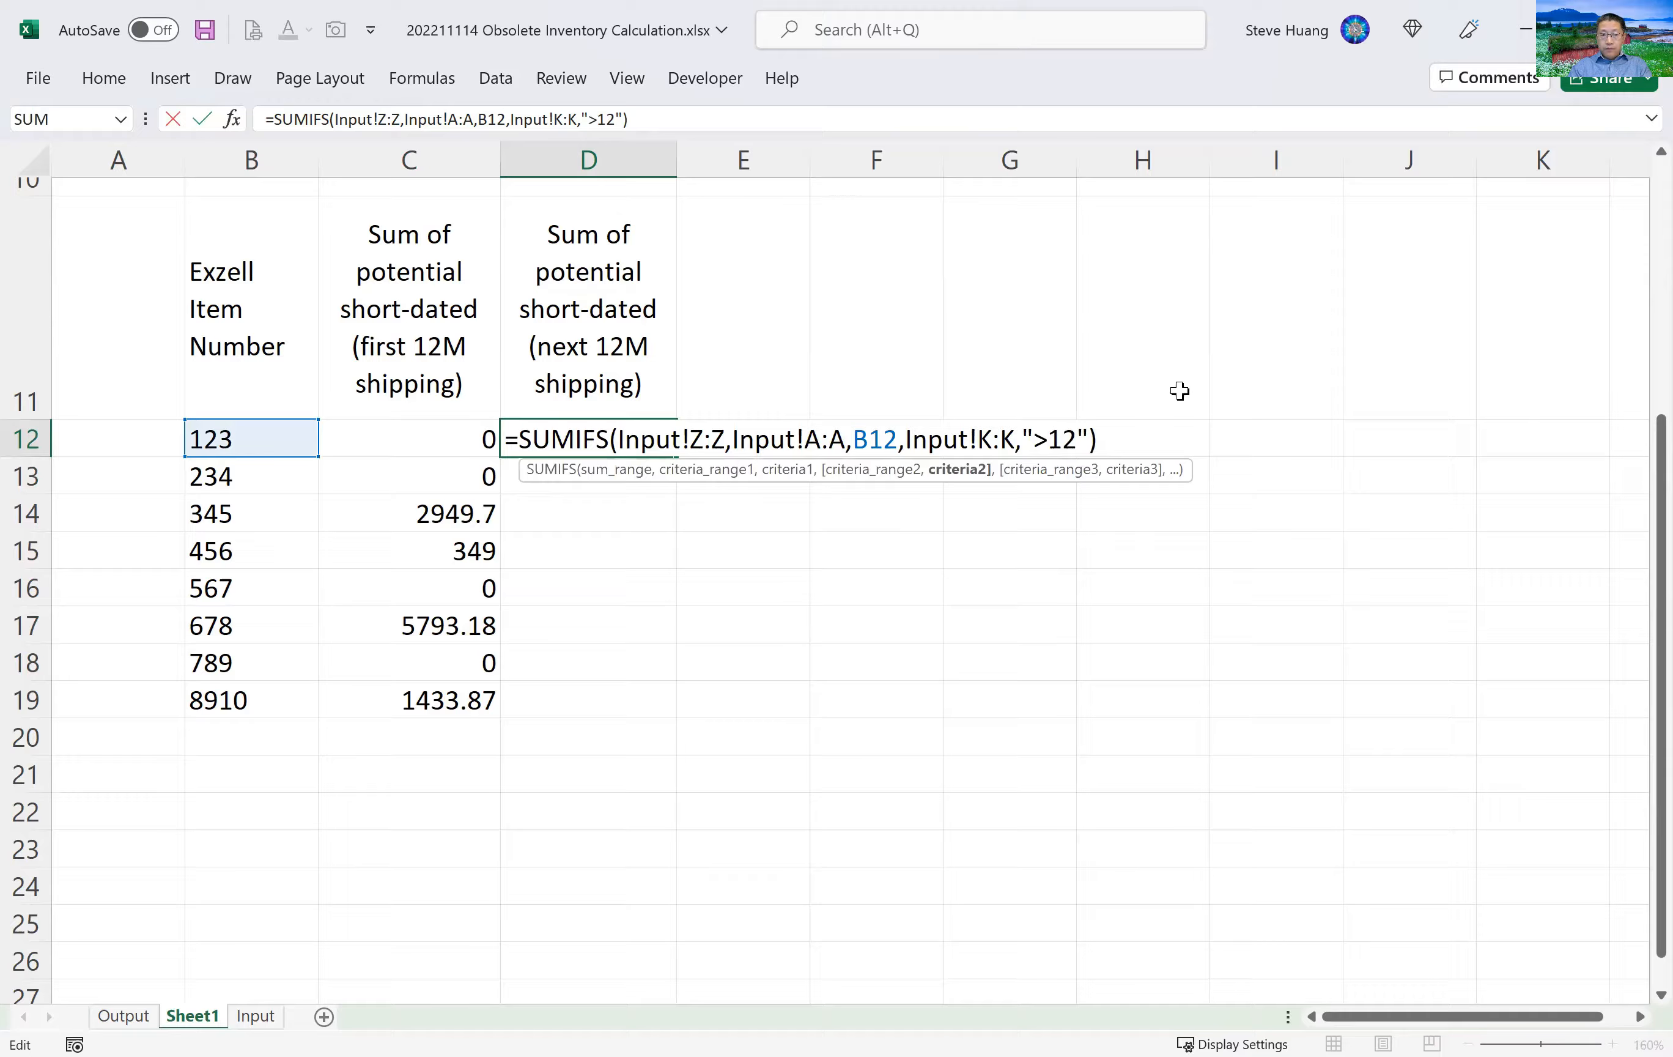
key(Return)
Fill the D12 formula down through D19 for all item numbers.
click(585, 431)
drag(672, 455, 672, 457)
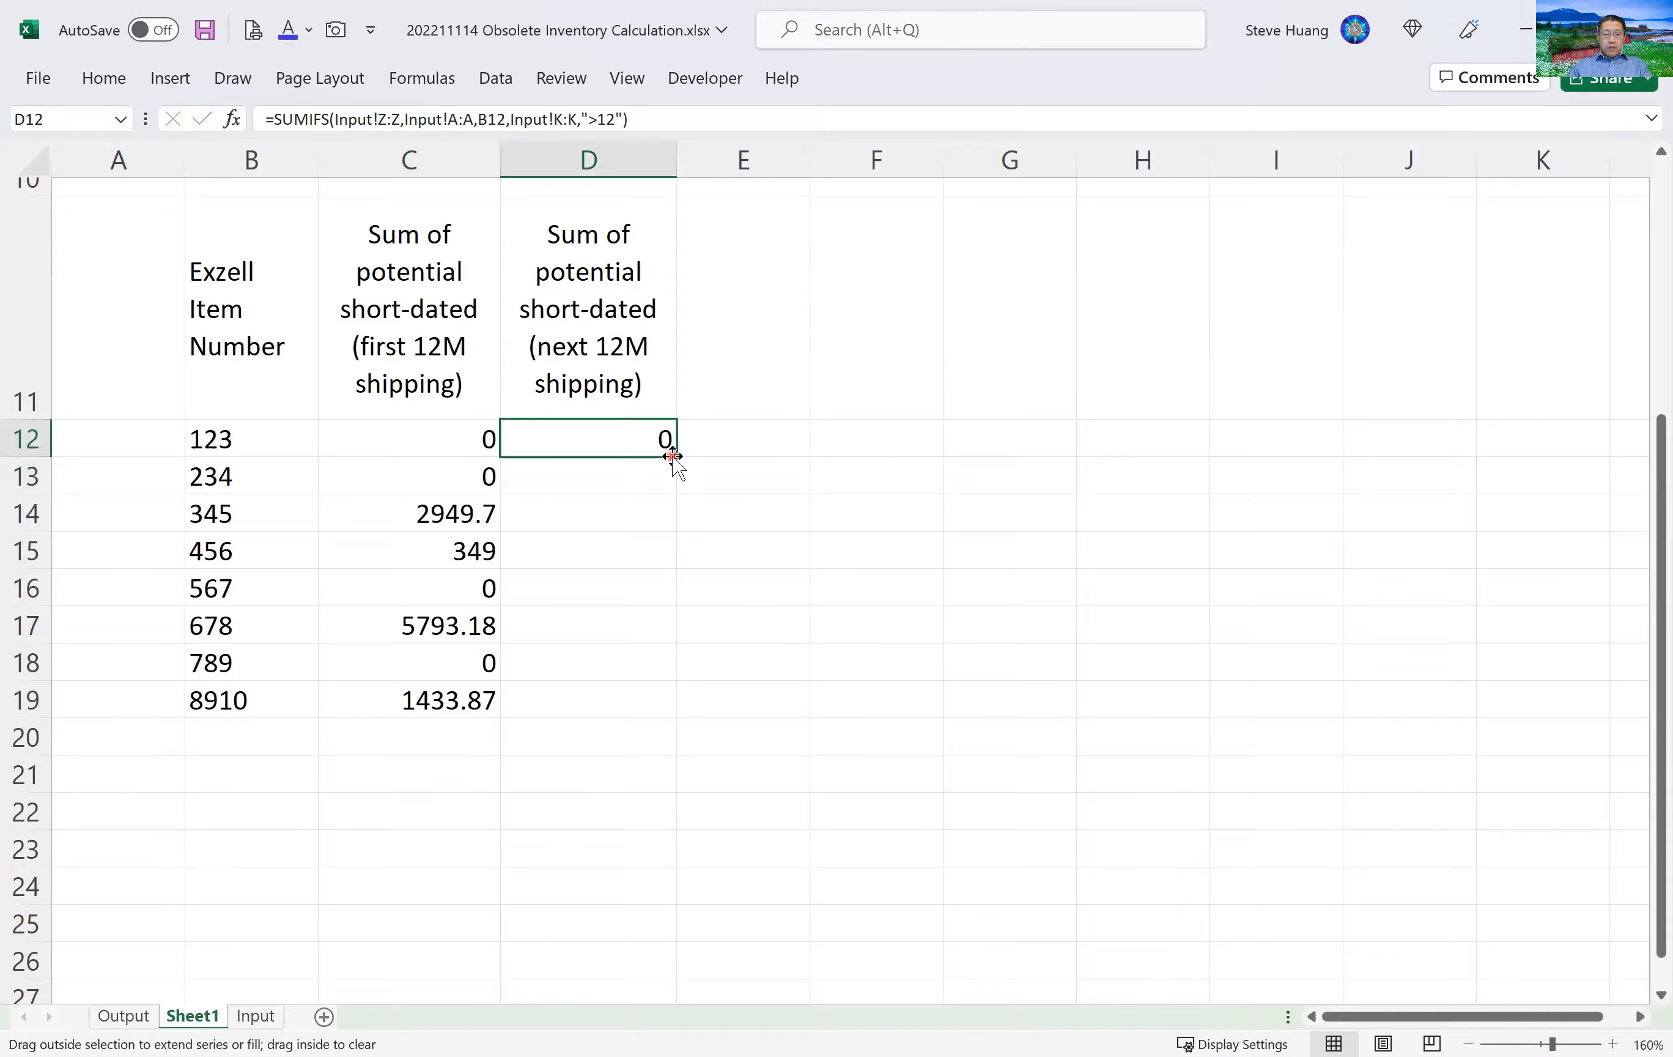
double_click(672, 455)
click(633, 438)
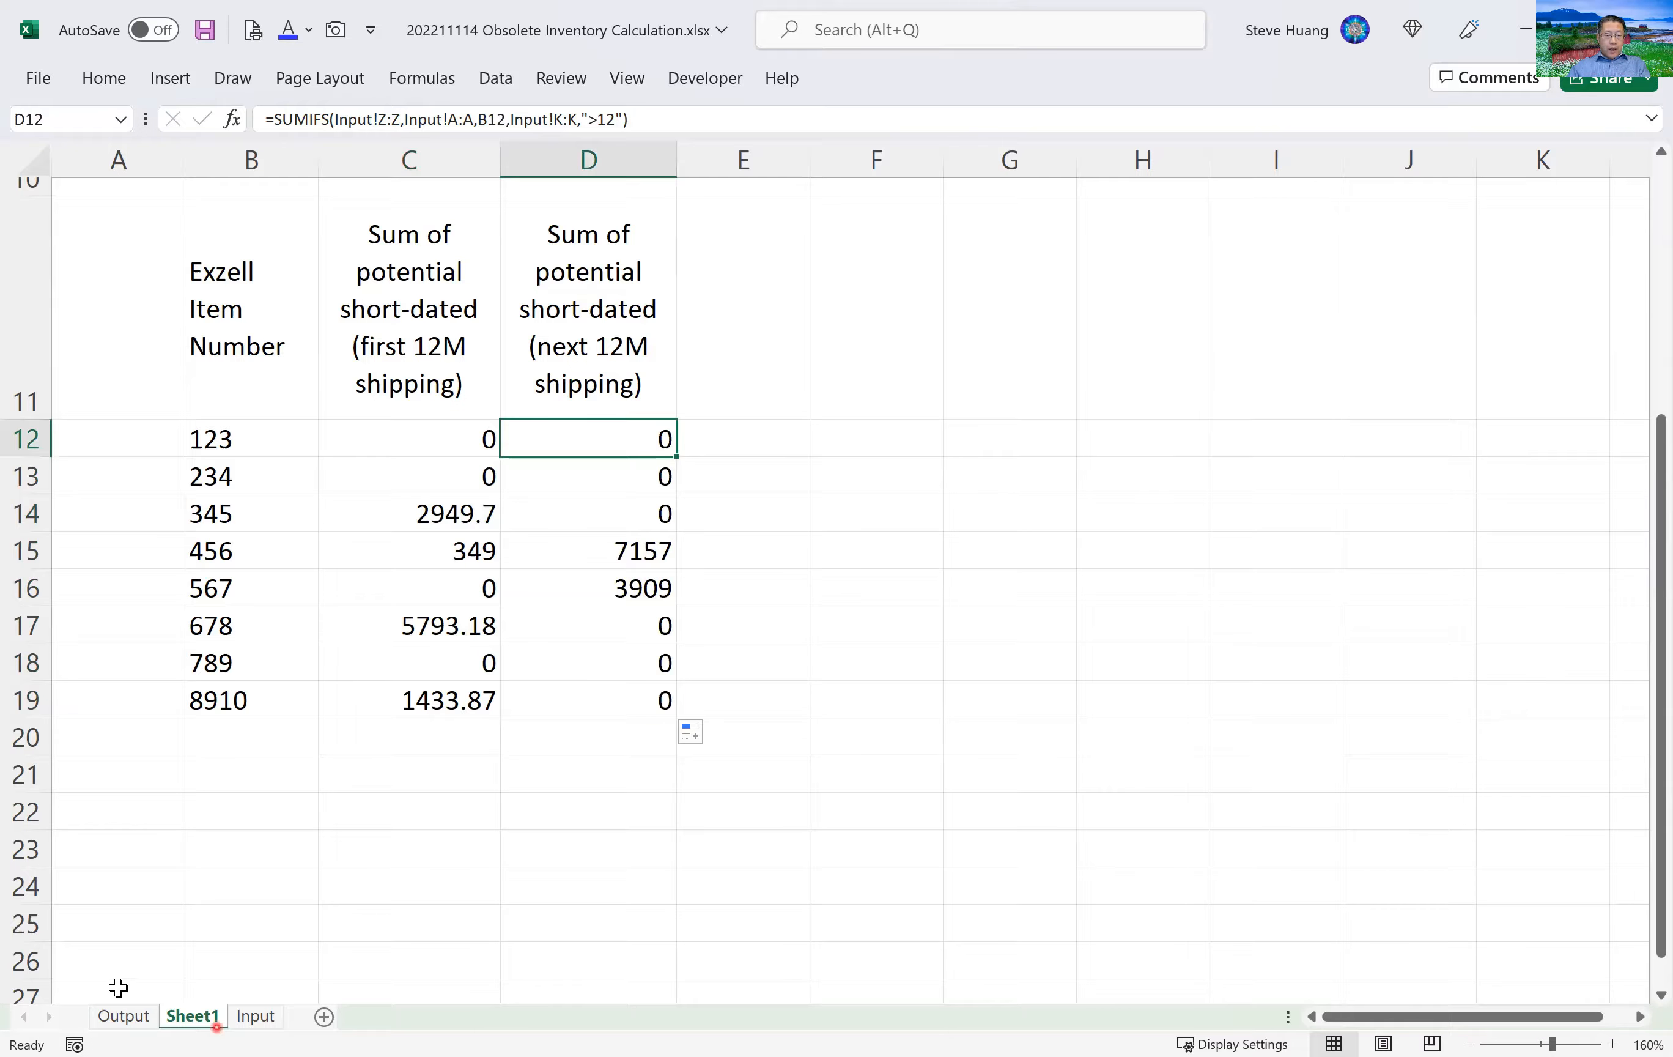
Copy the two short-dated sum columns L9:M16 from the Output sheet and paste them as values at F12 on Sheet1.
click(123, 1016)
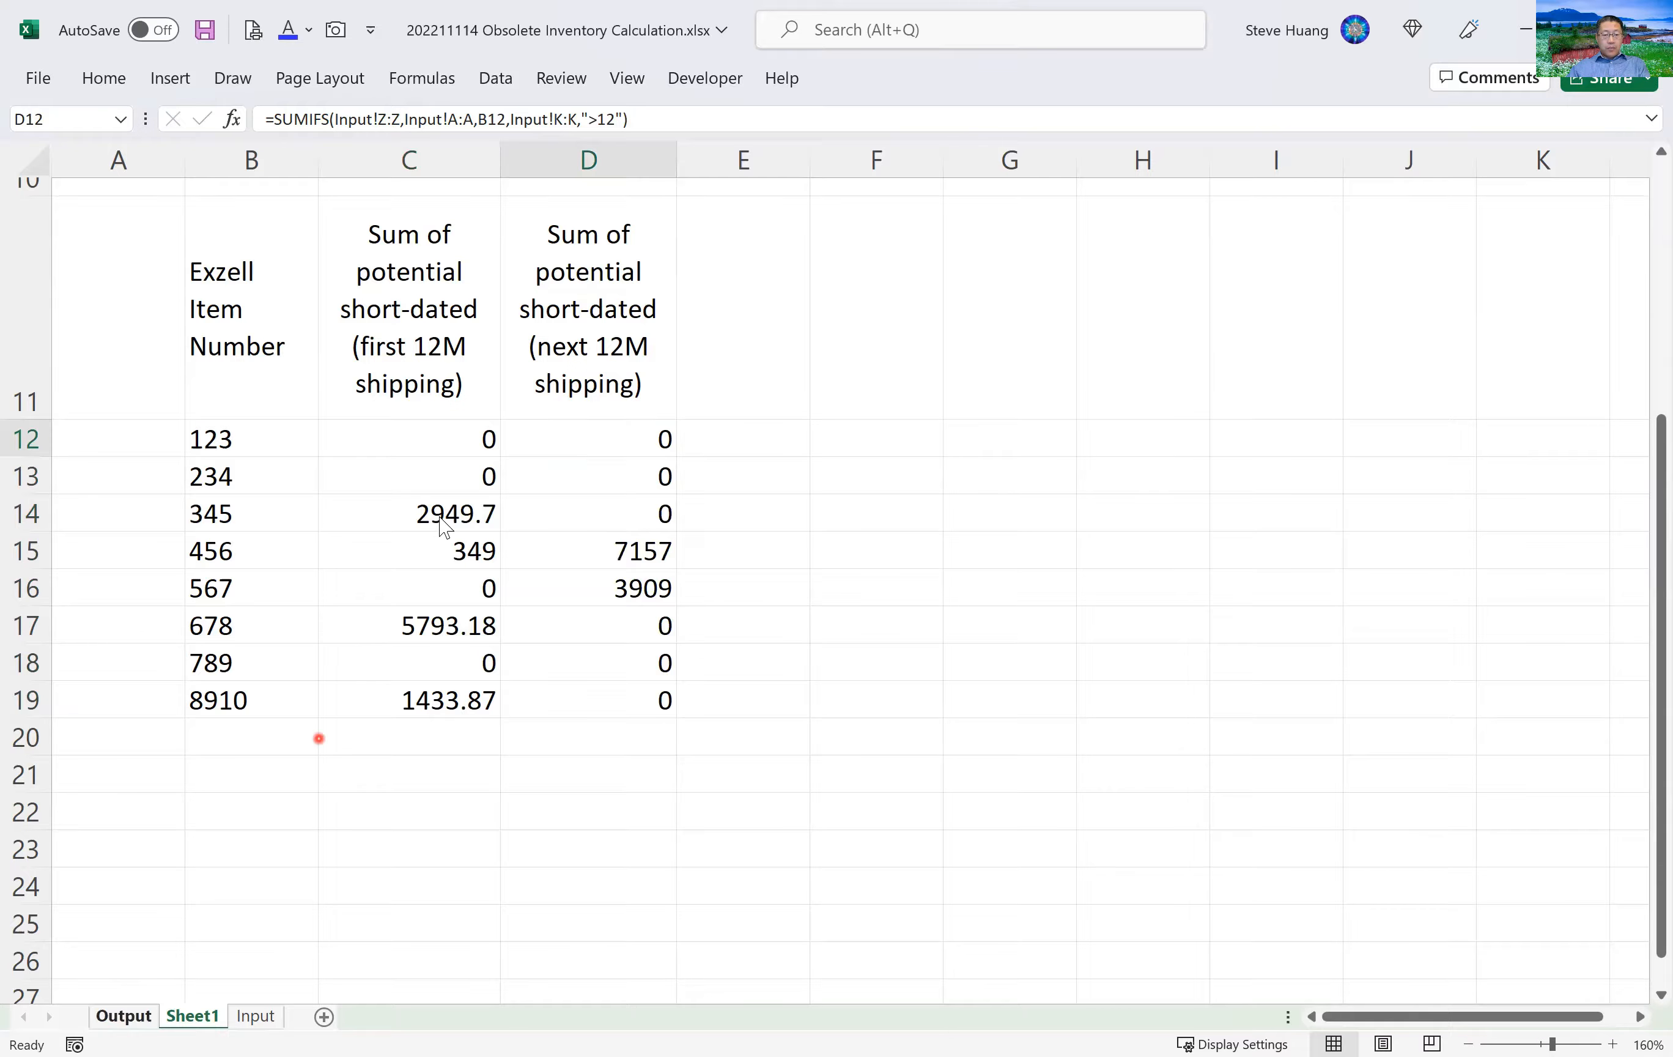
drag(440, 503, 625, 678)
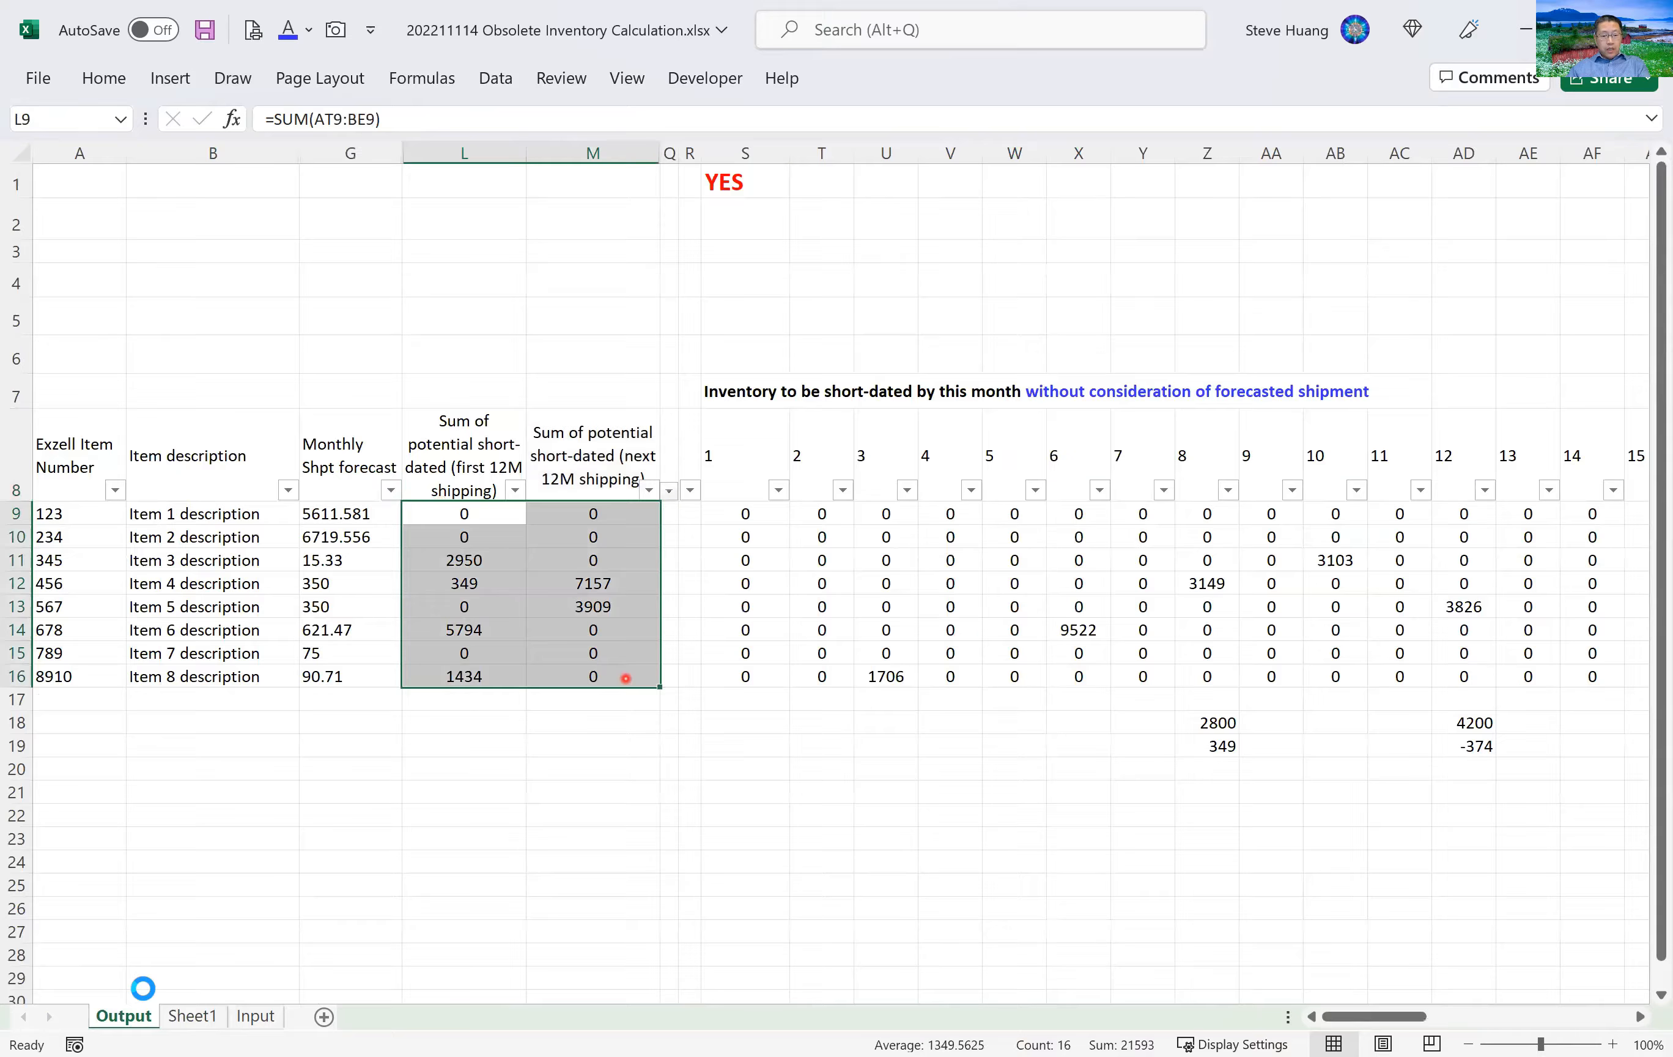
key(ctrl+c)
click(183, 1017)
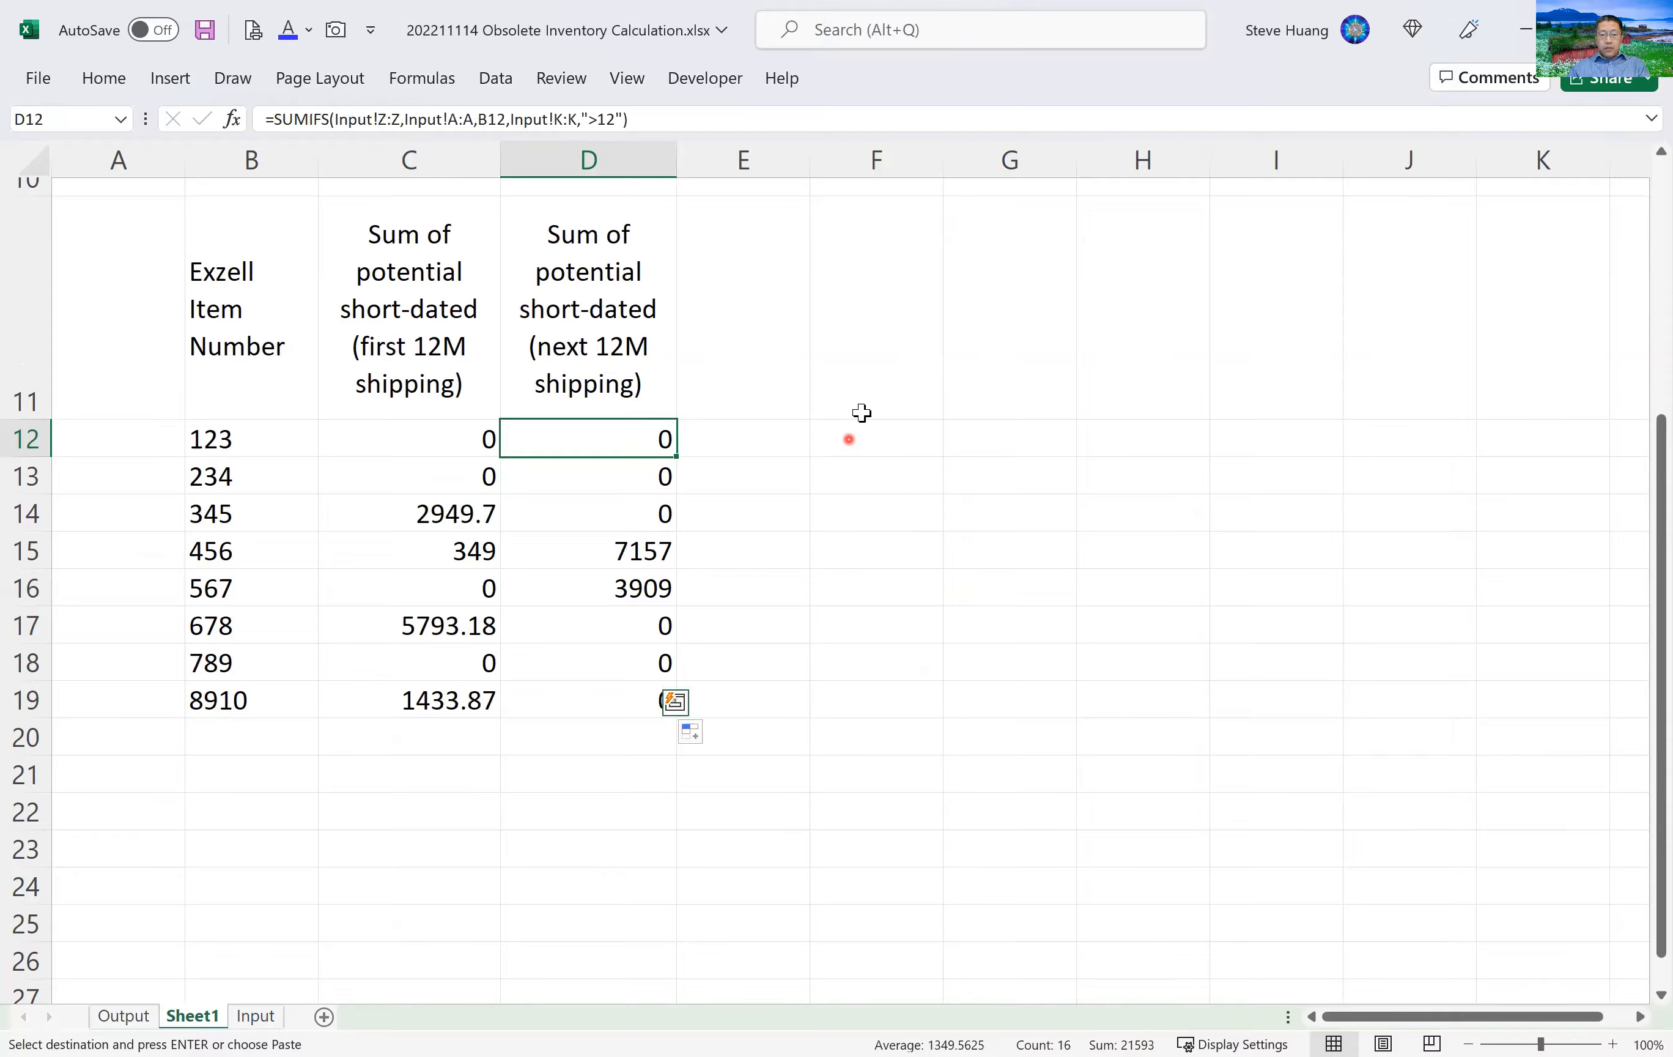
click(881, 439)
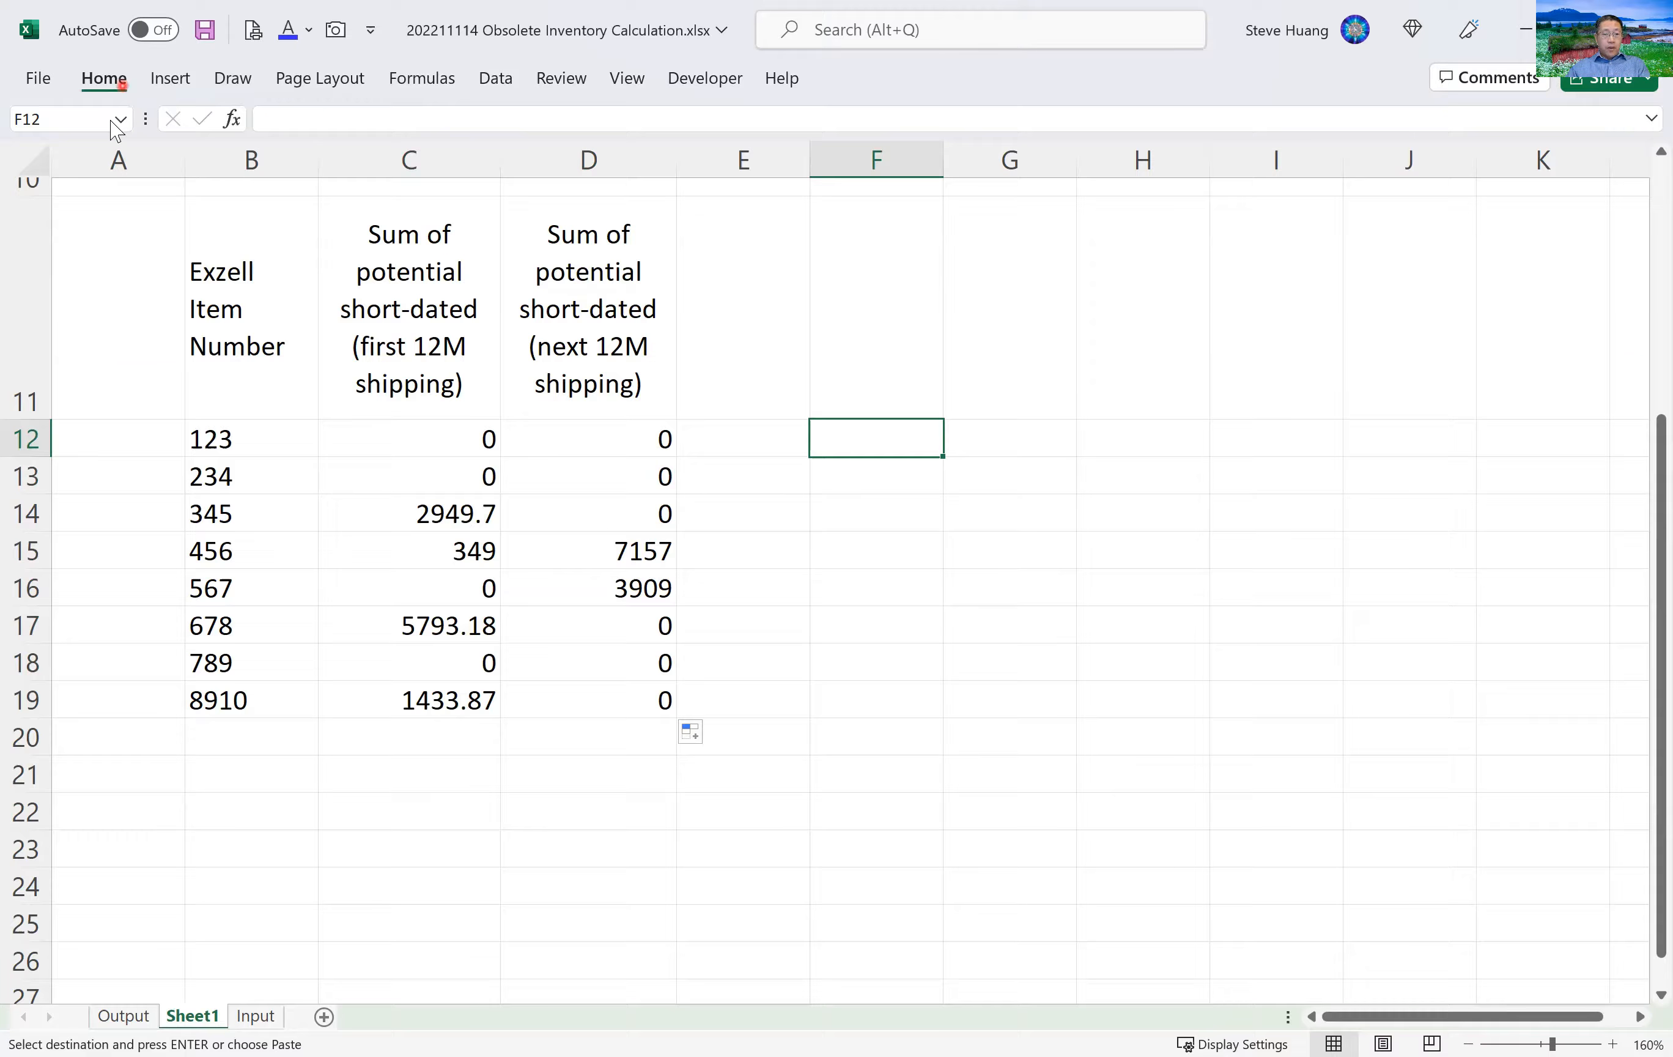
click(120, 84)
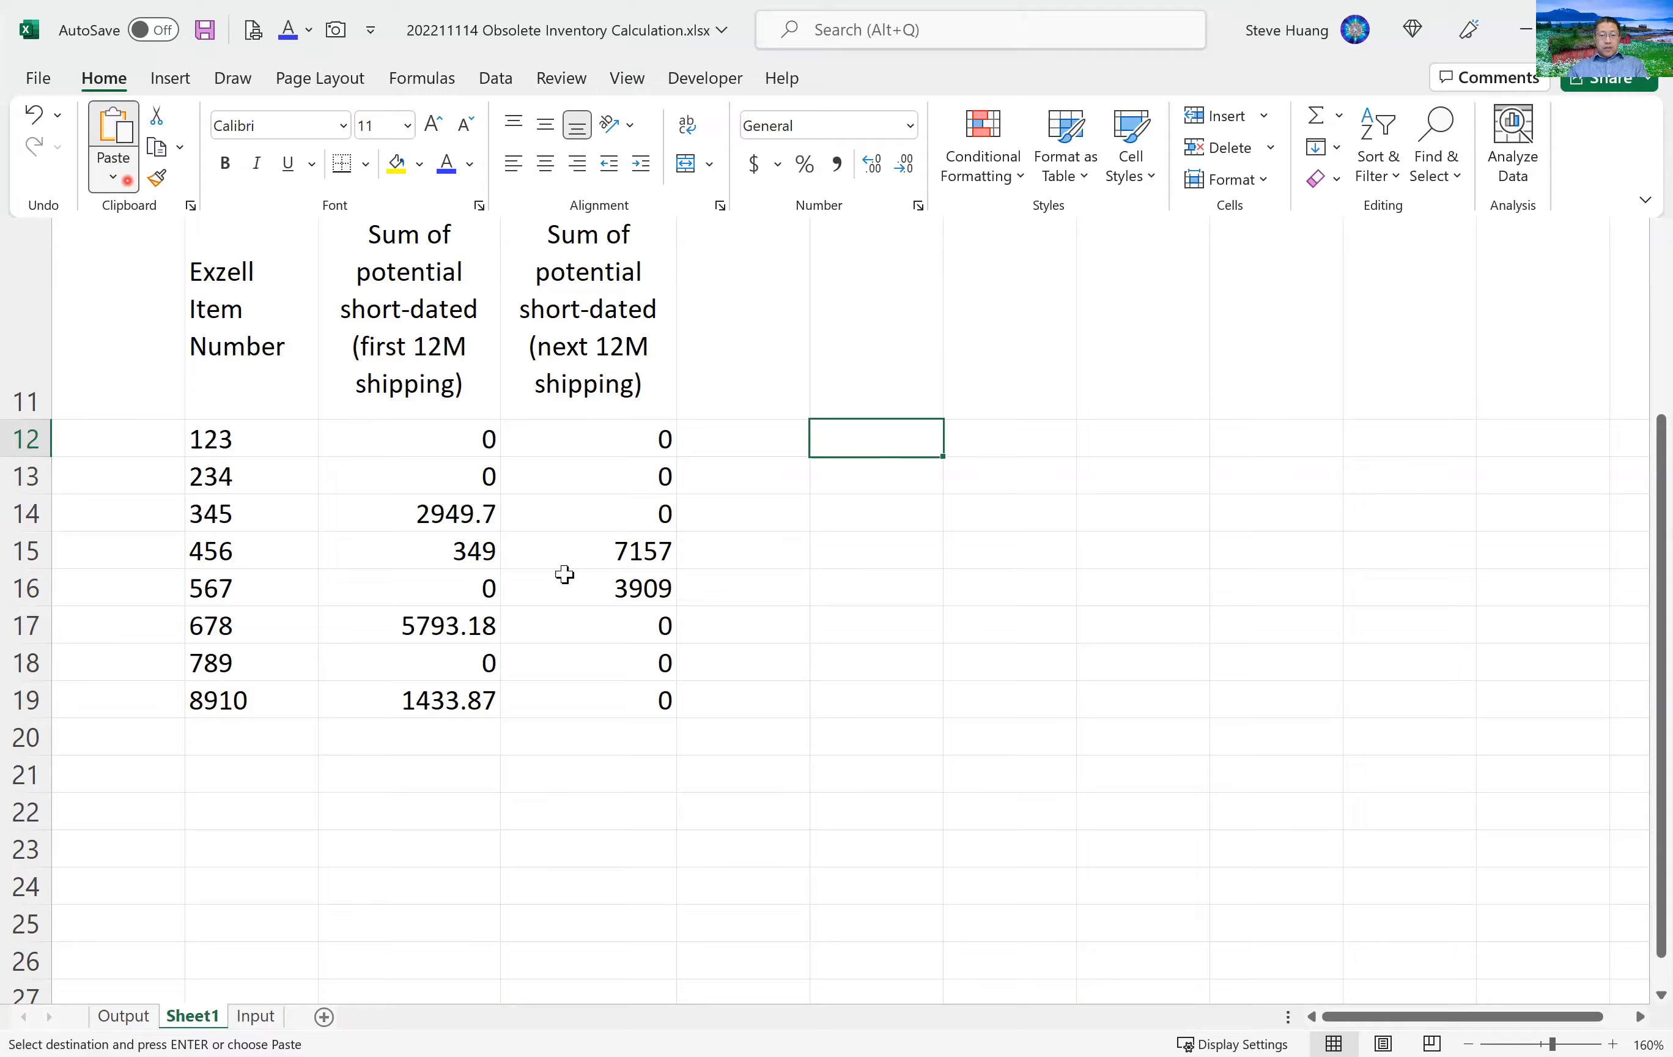
key(ctrl+v)
key(Down)
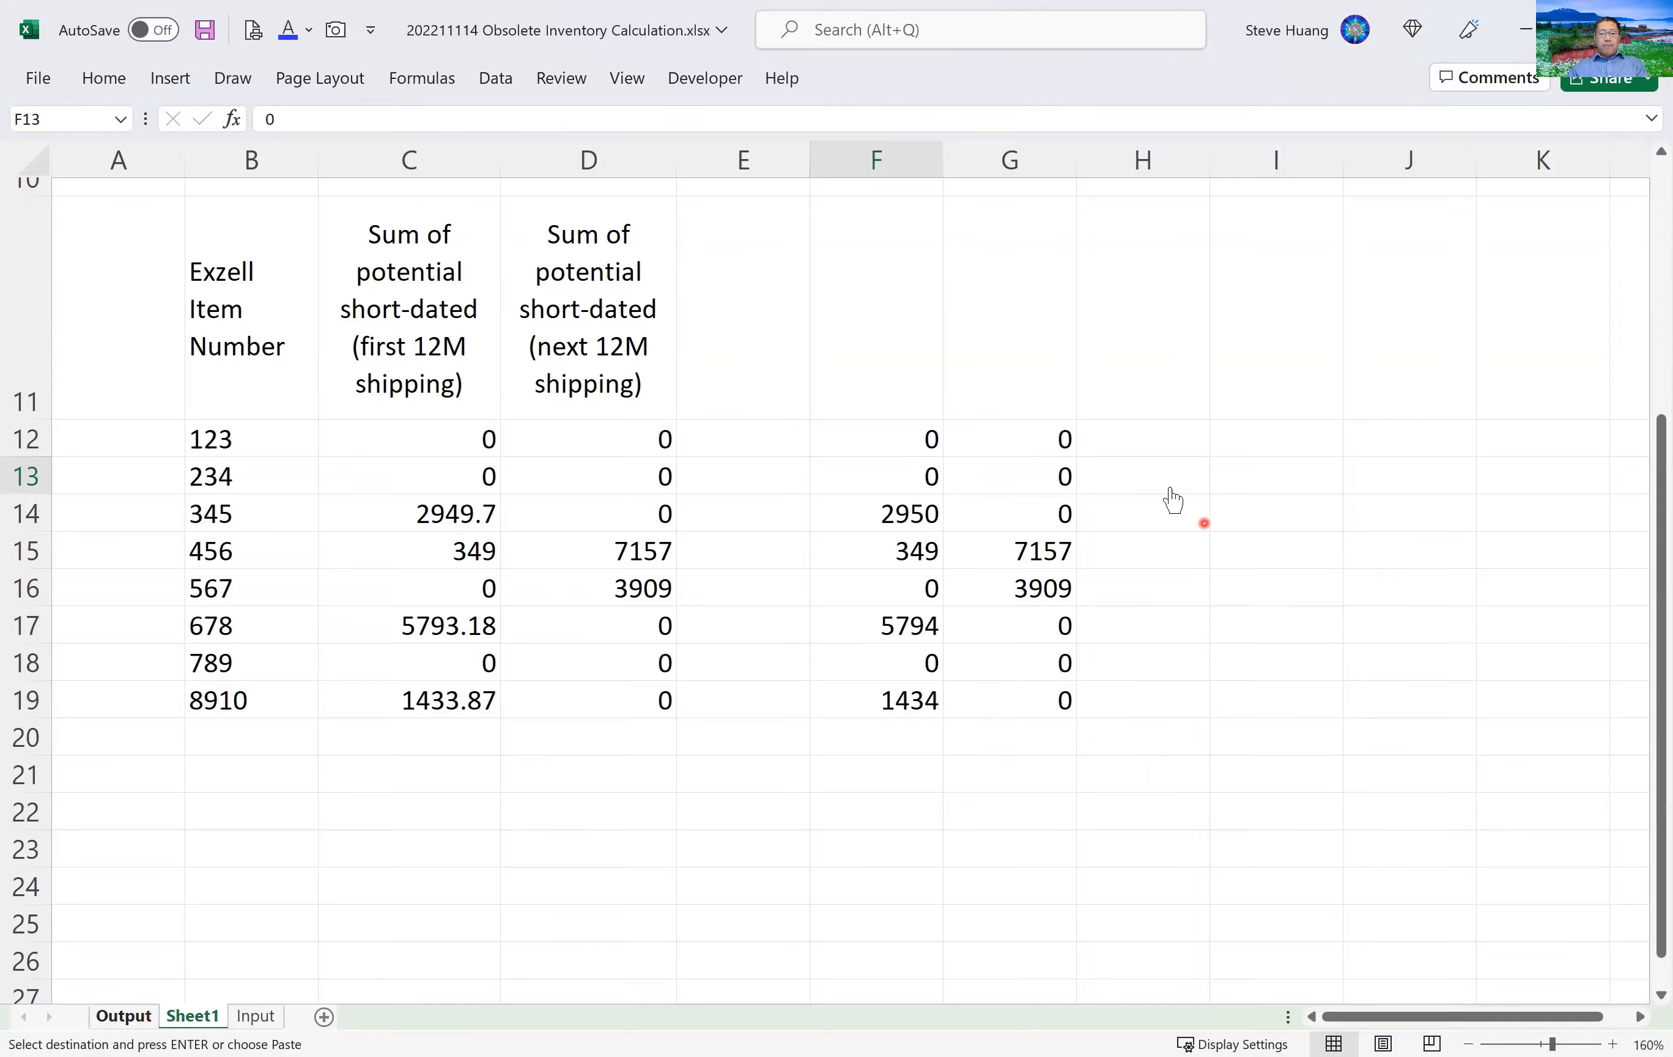
Examine the Output sheet's month columns from S8 onward, before and after forecasted shipment, across to month 24 in BQ.
key(ctrl+Page_Up)
drag(745, 454, 1488, 452)
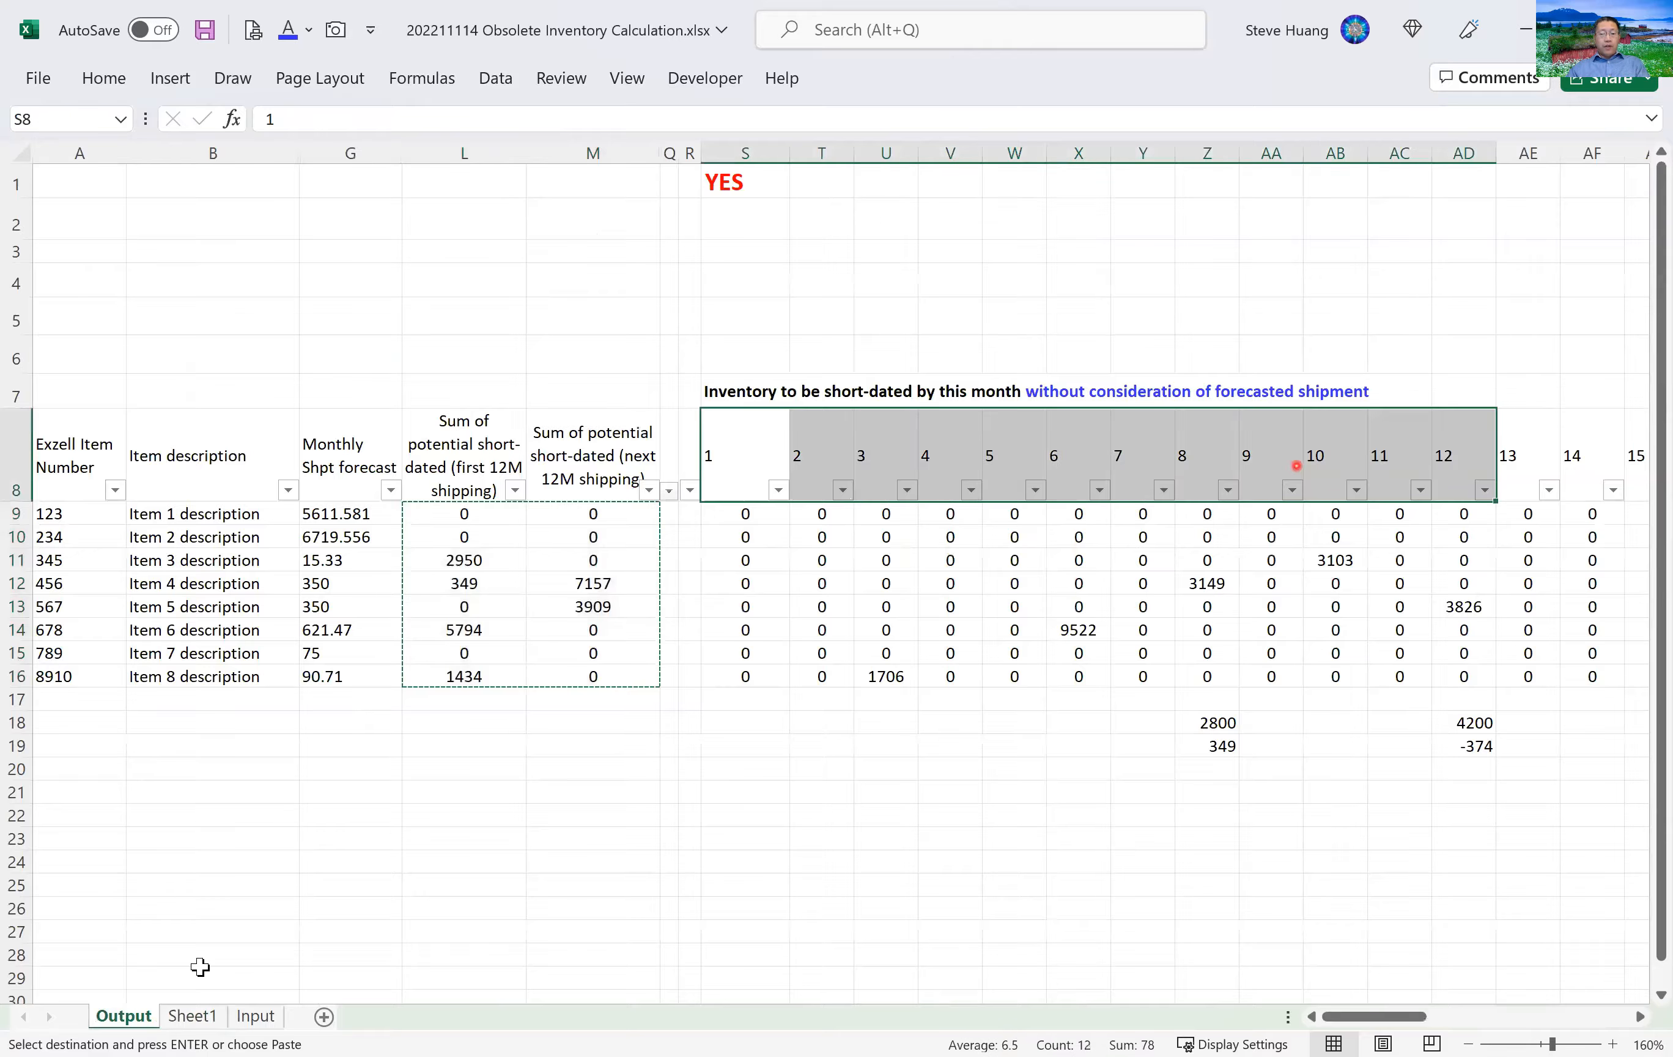
key(ctrl+shift+Right)
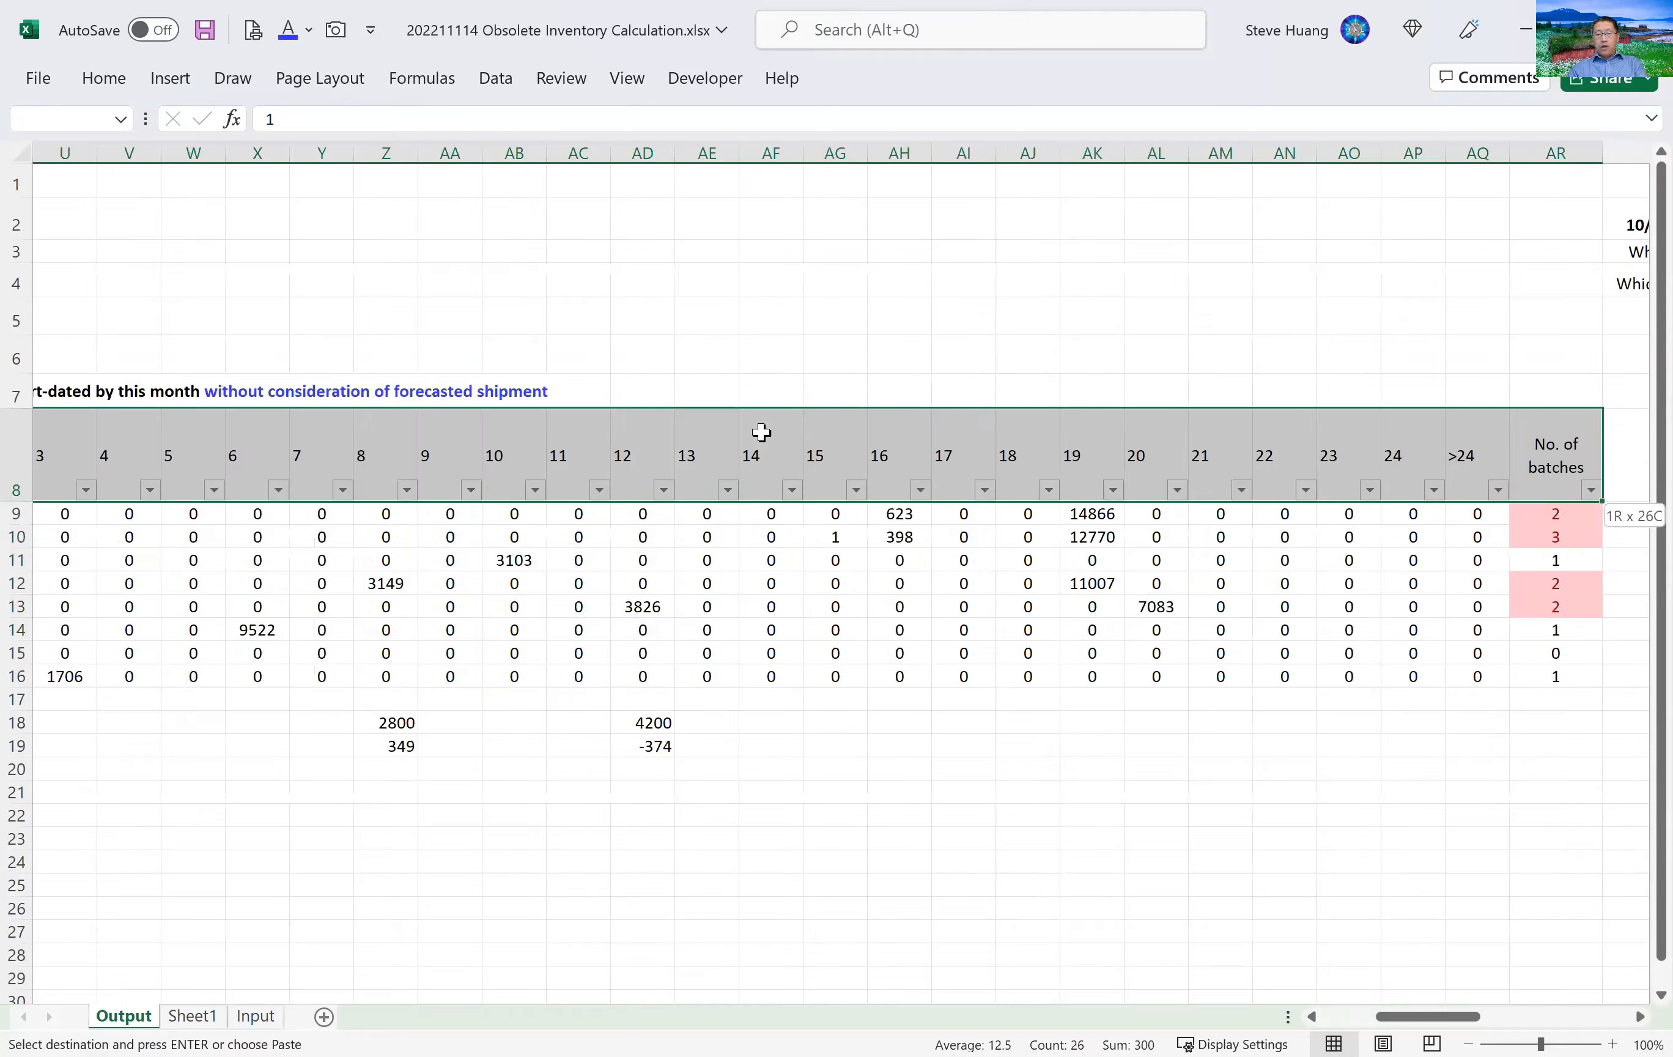
key(ctrl+Right)
key(ctrl+Right)
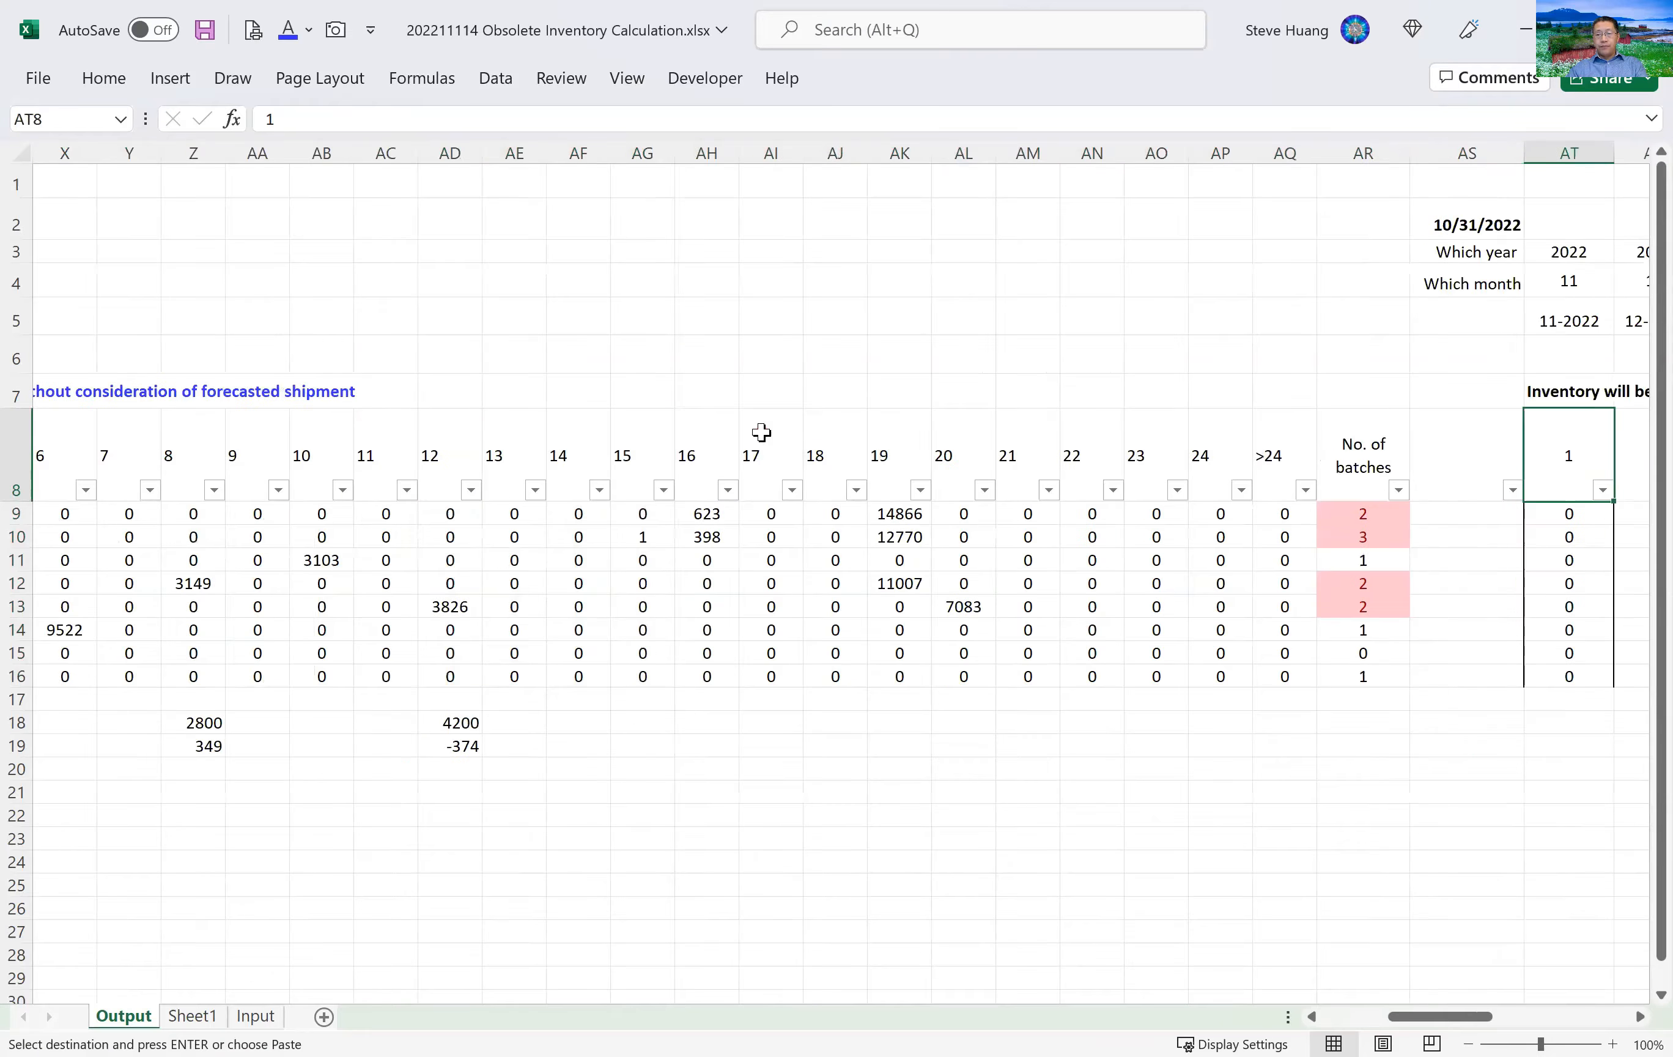
key(ctrl+shift+Right)
key(ctrl+v)
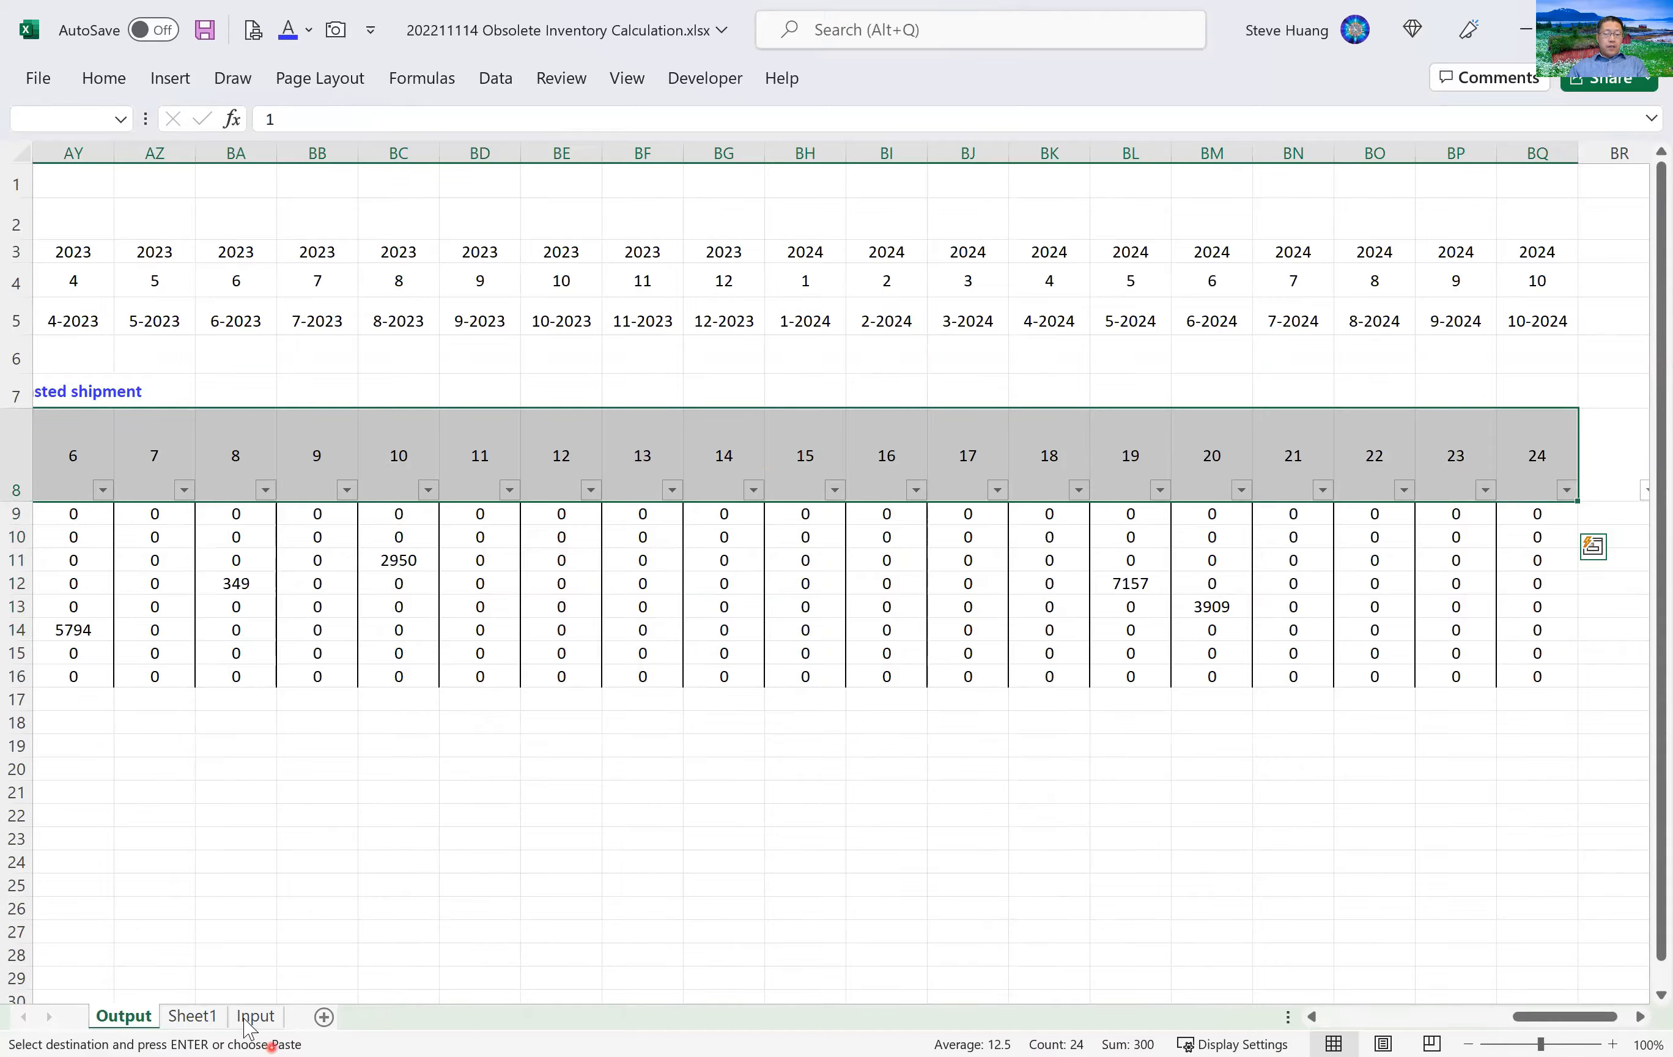
Compare the Input sheet's Shorted dated Qty column with the Output sheet's monthly short-dated columns starting at AT8.
click(211, 1015)
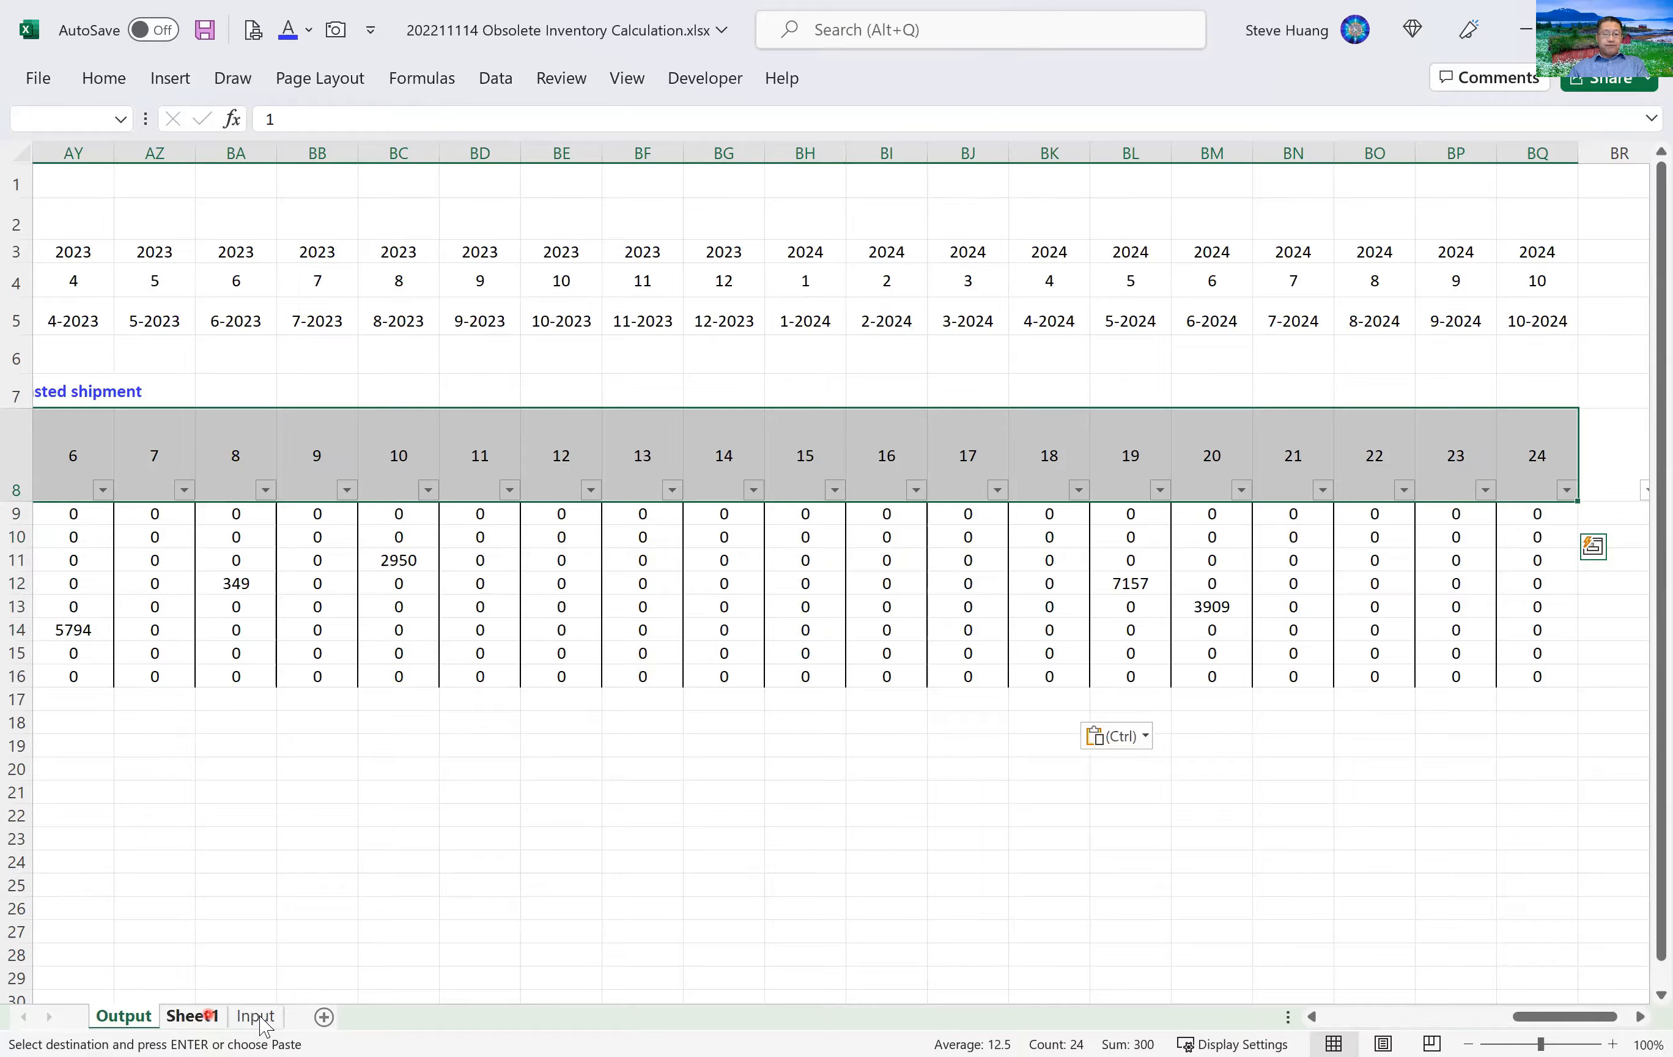
click(279, 1017)
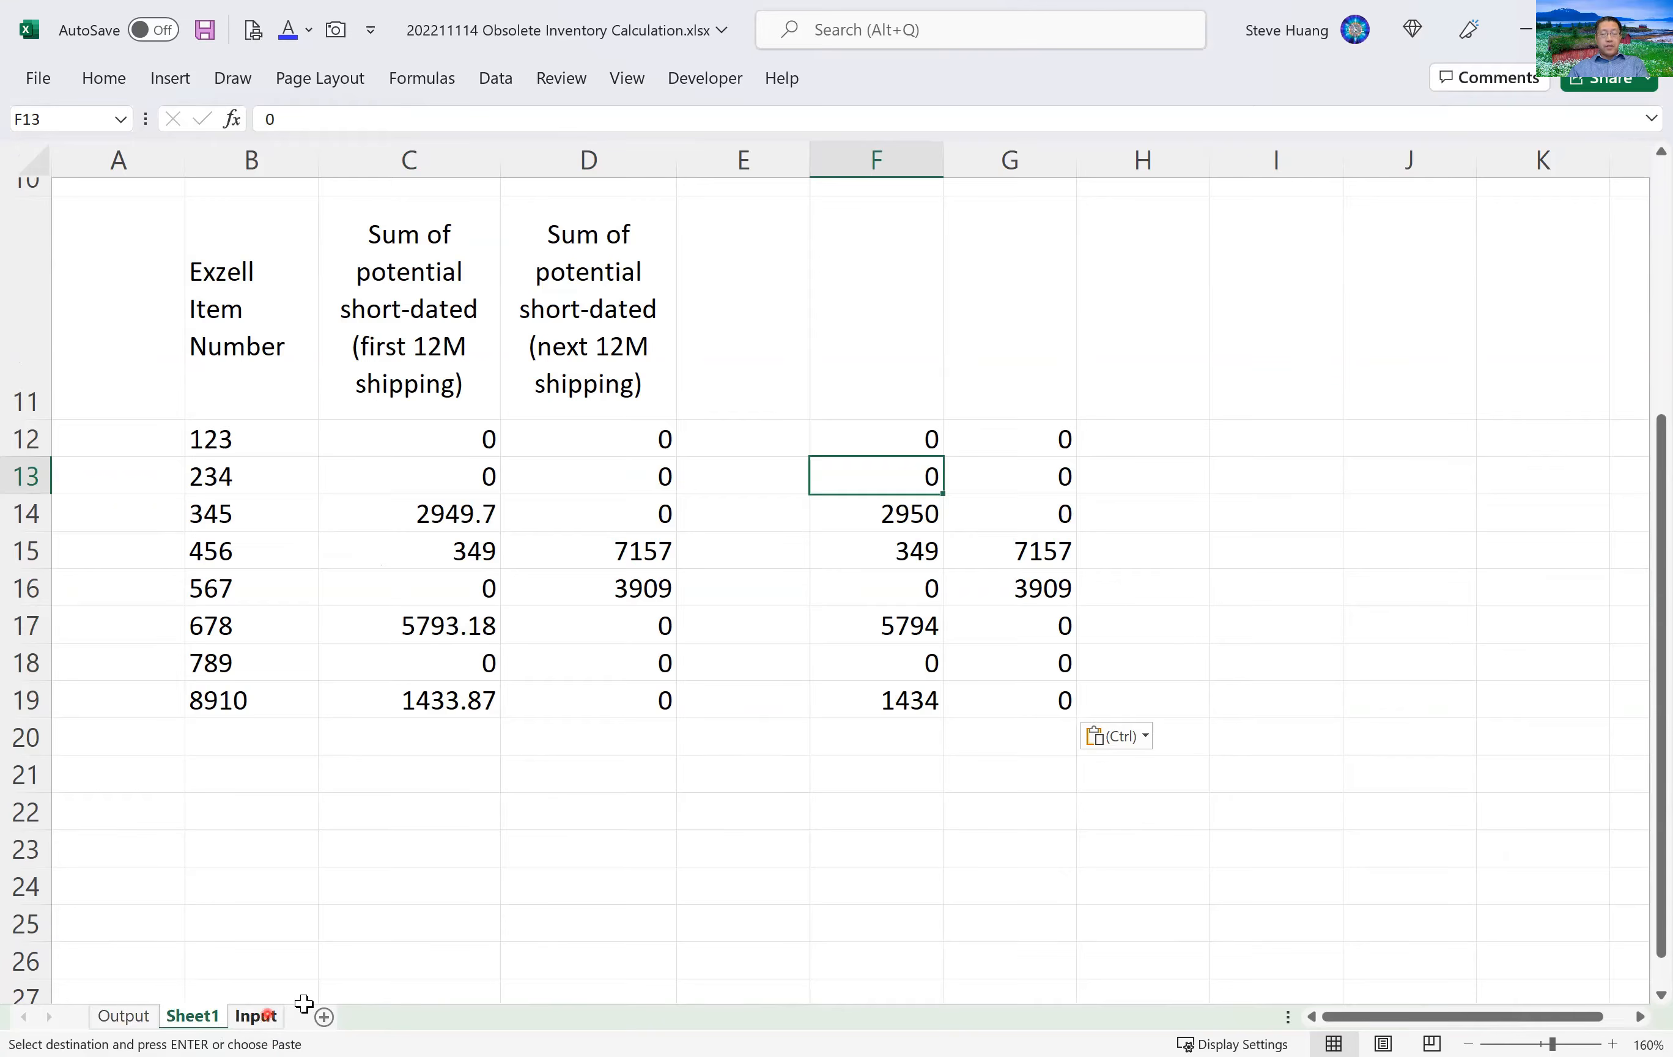
click(794, 660)
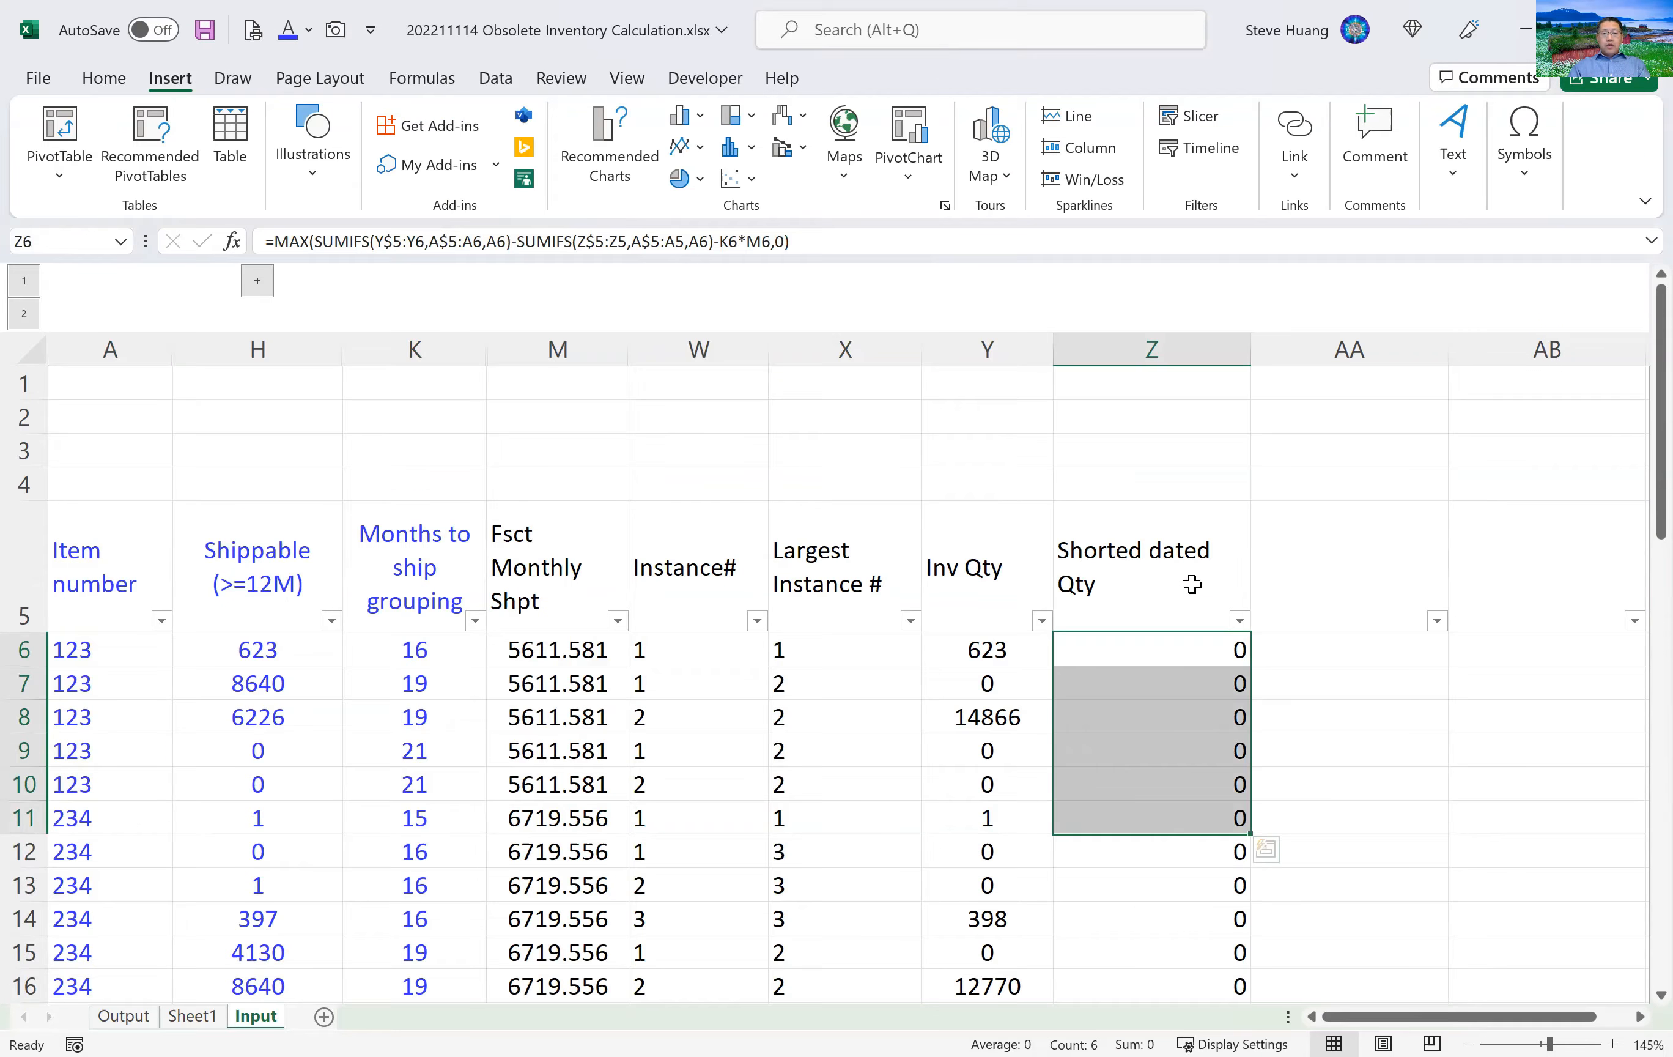
click(1193, 583)
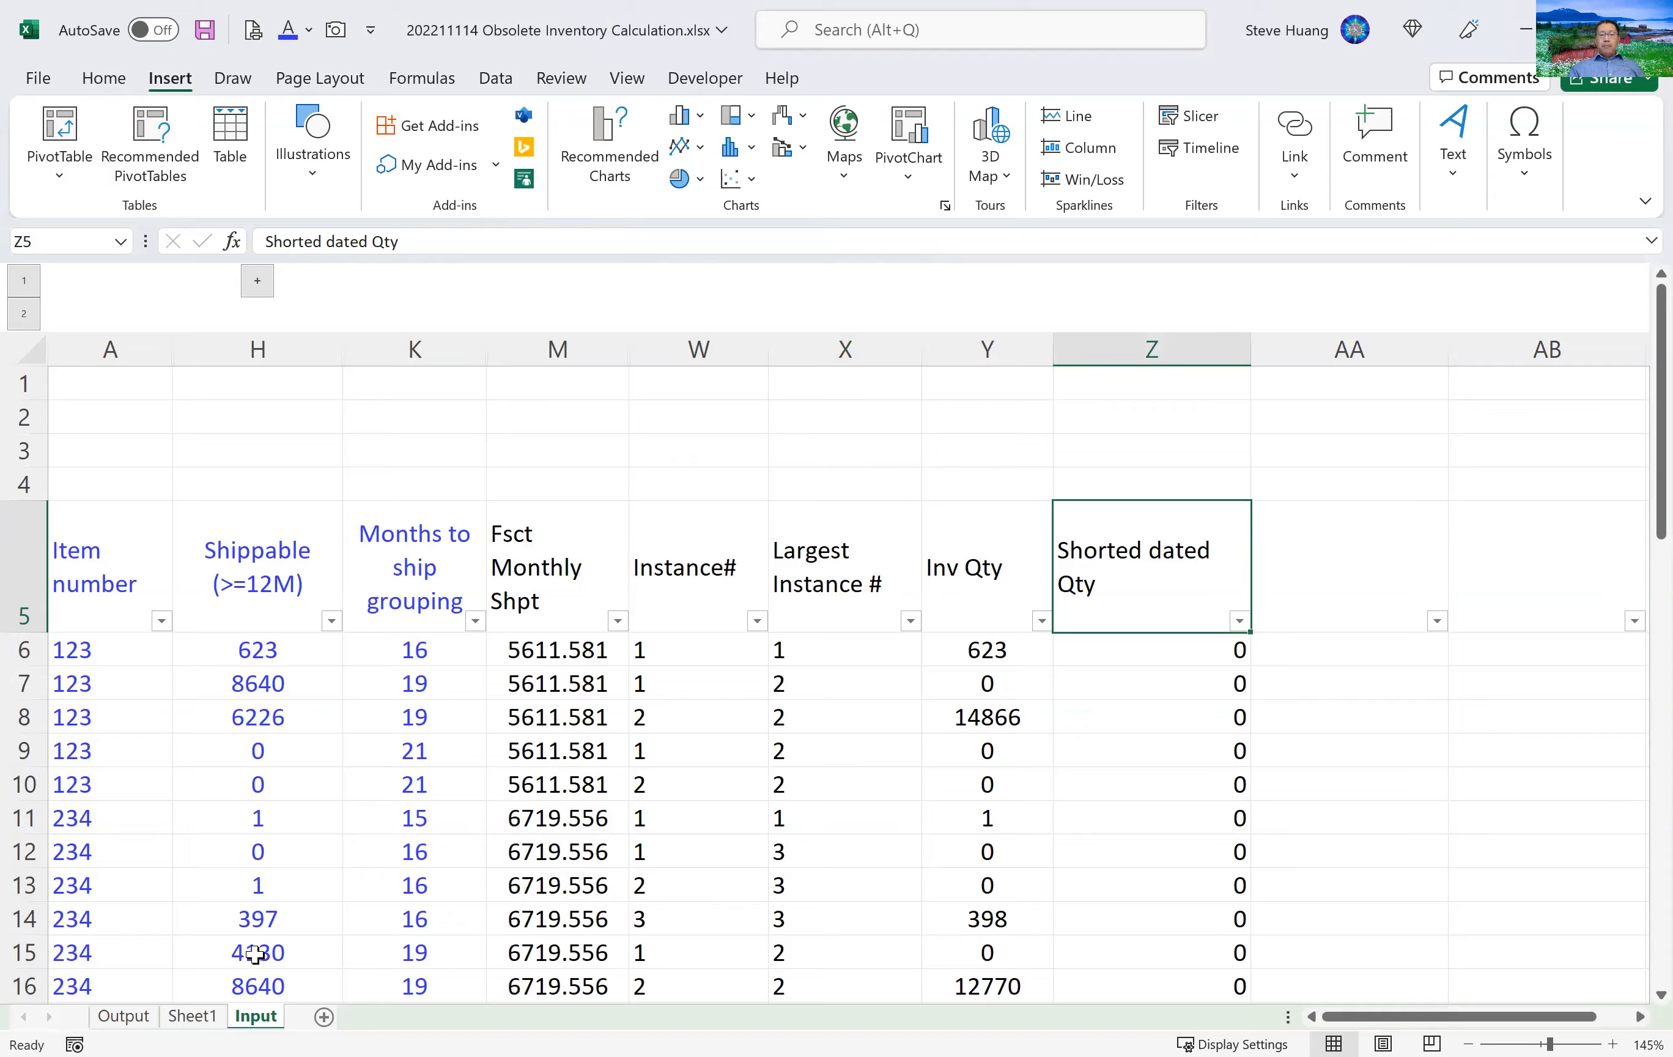
click(123, 1016)
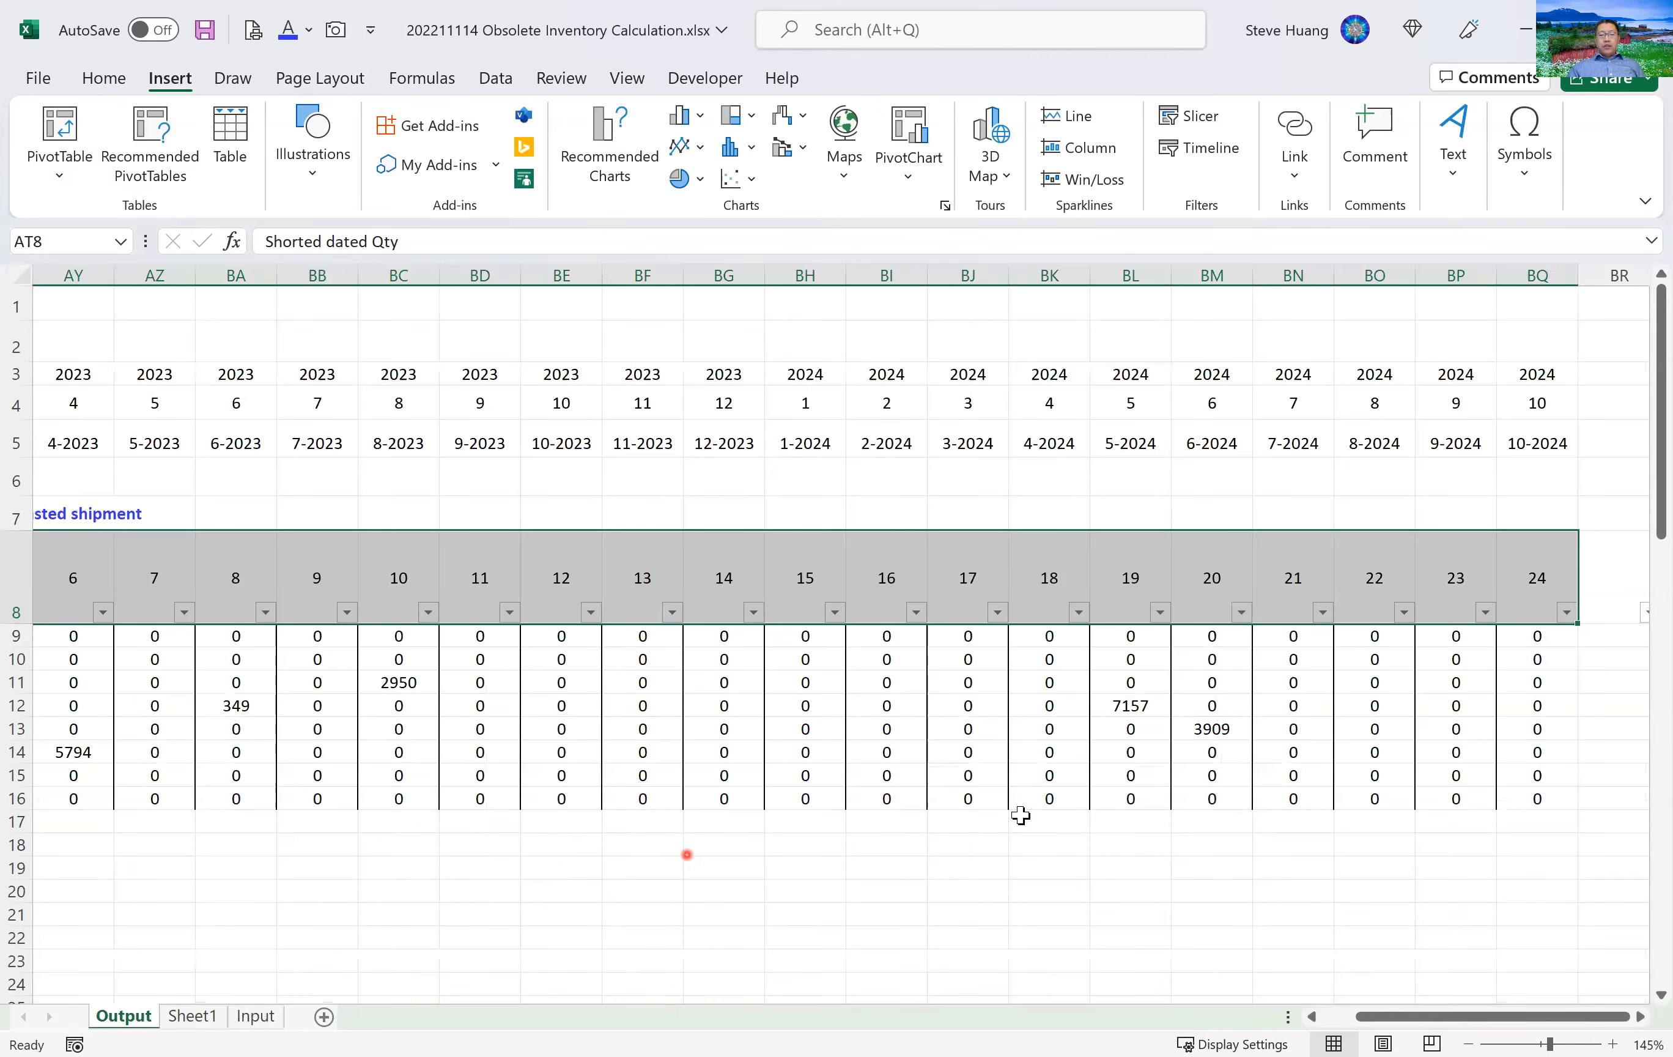
click(1442, 1013)
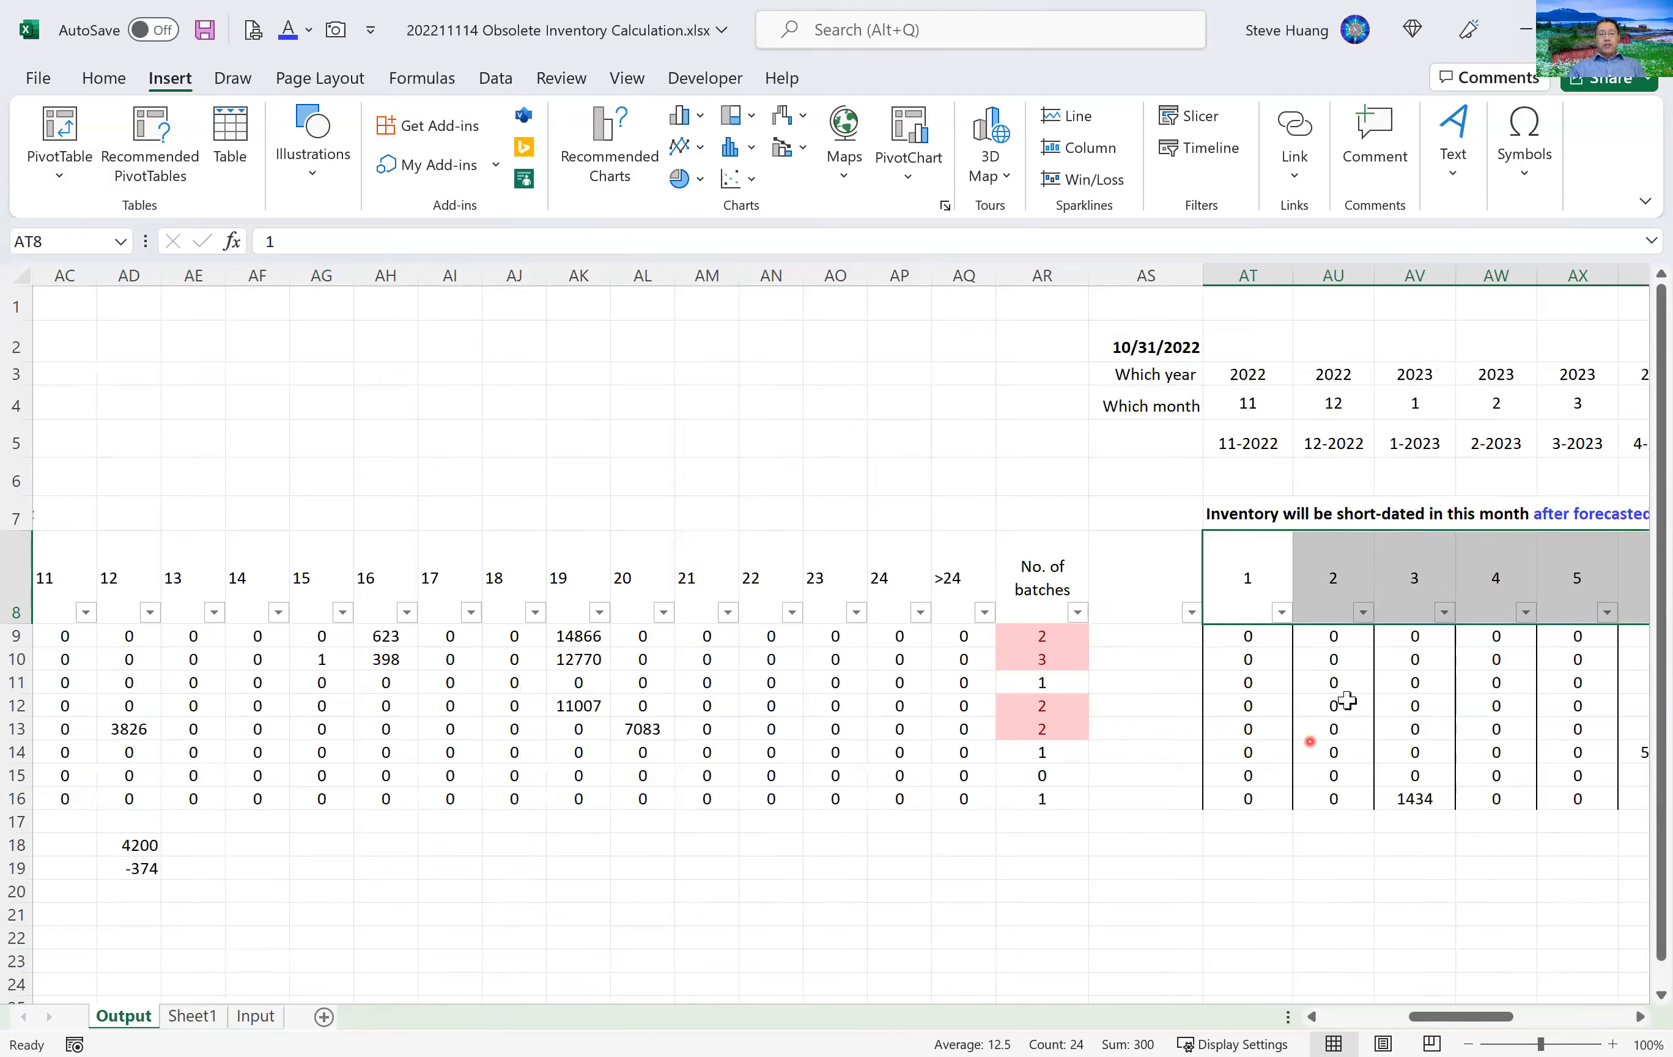
click(255, 1016)
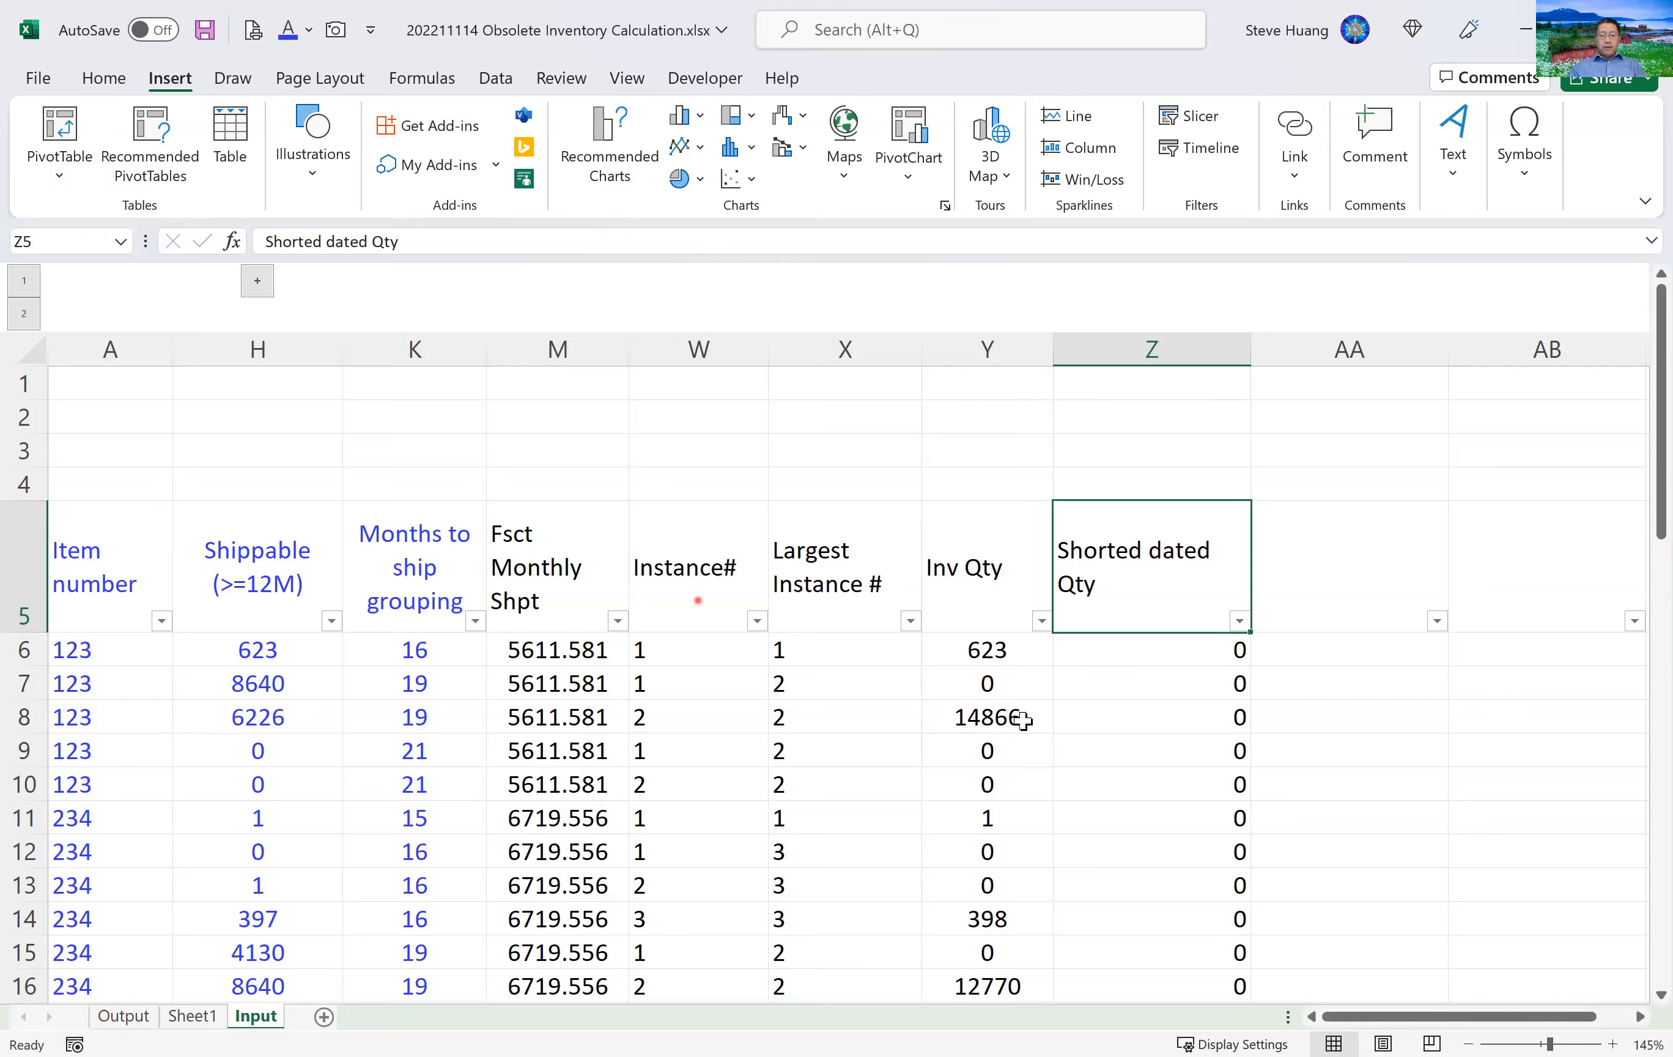